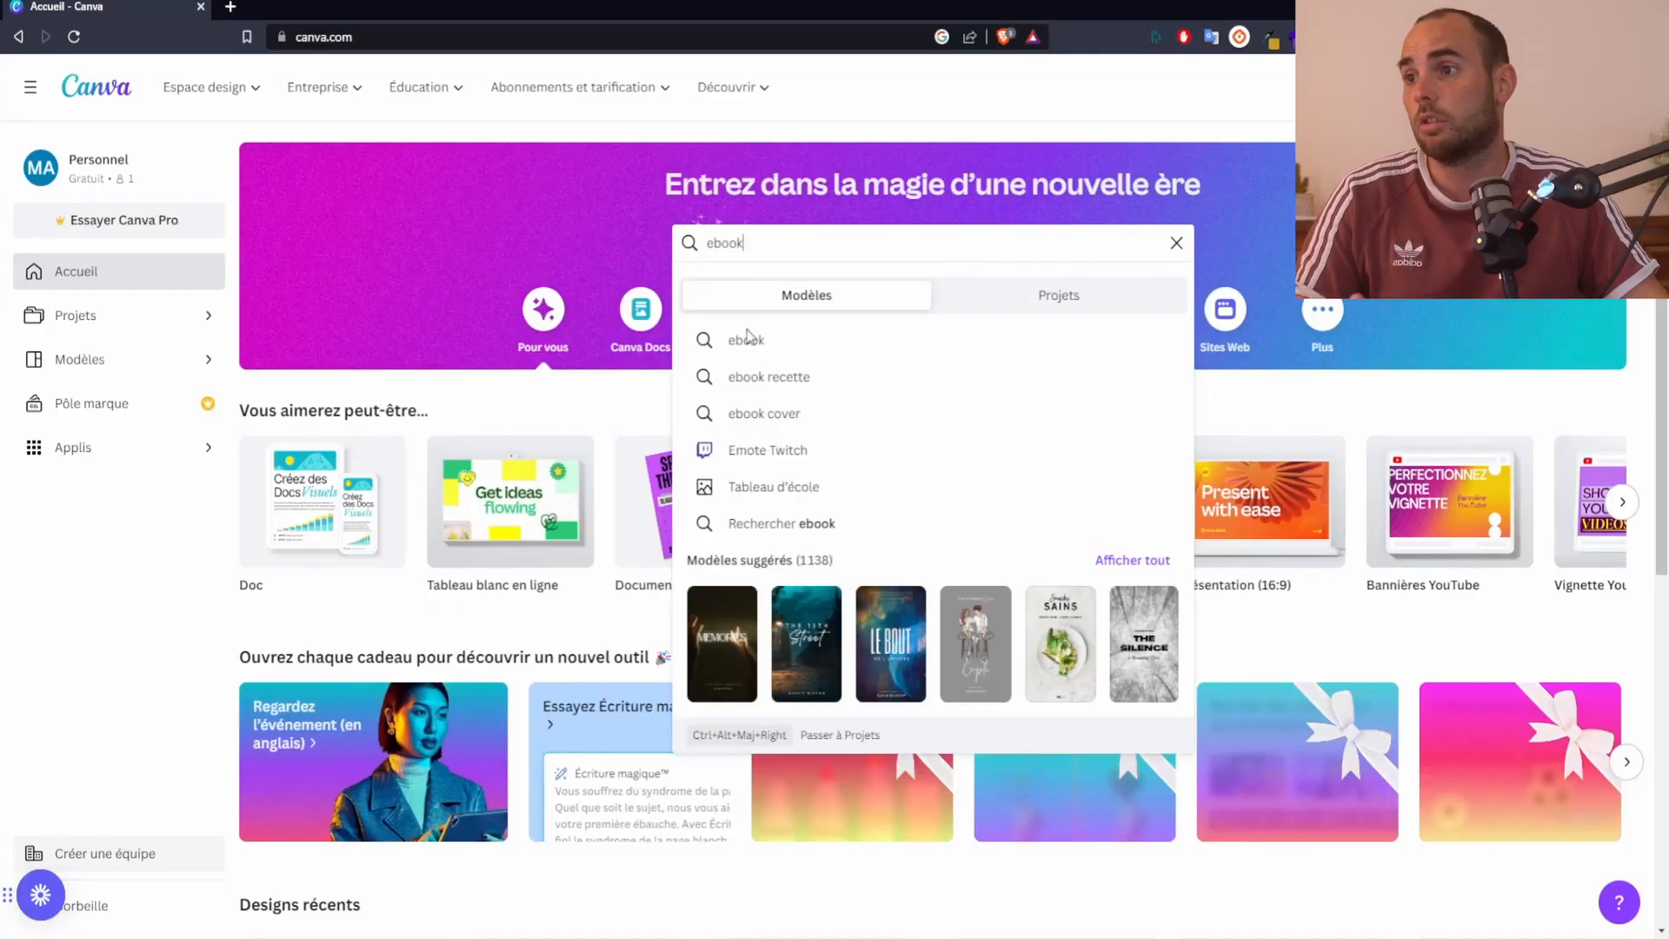
Search the templates for ebook and look through the range of cover designs
{"action": "left_click", "coordinate": [746, 332]}
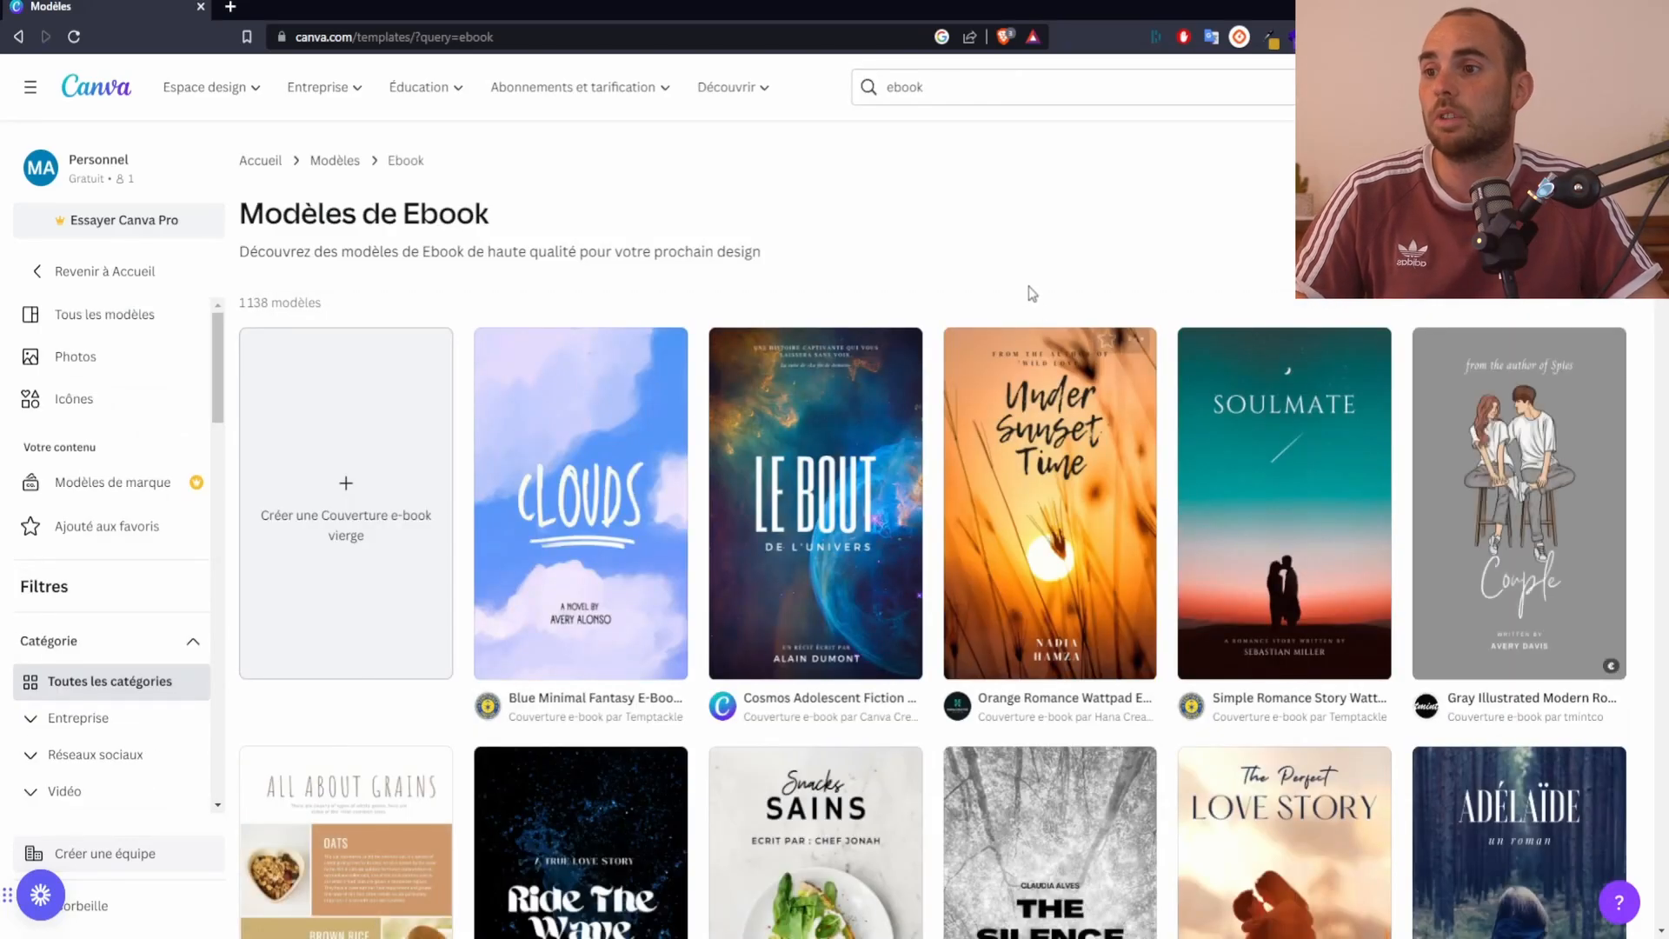
{"action": "scroll", "coordinate": [1163, 330], "scroll_direction": "down", "scroll_amount": 15}
{"action": "scroll", "coordinate": [1167, 363], "scroll_direction": "down", "scroll_amount": 20}
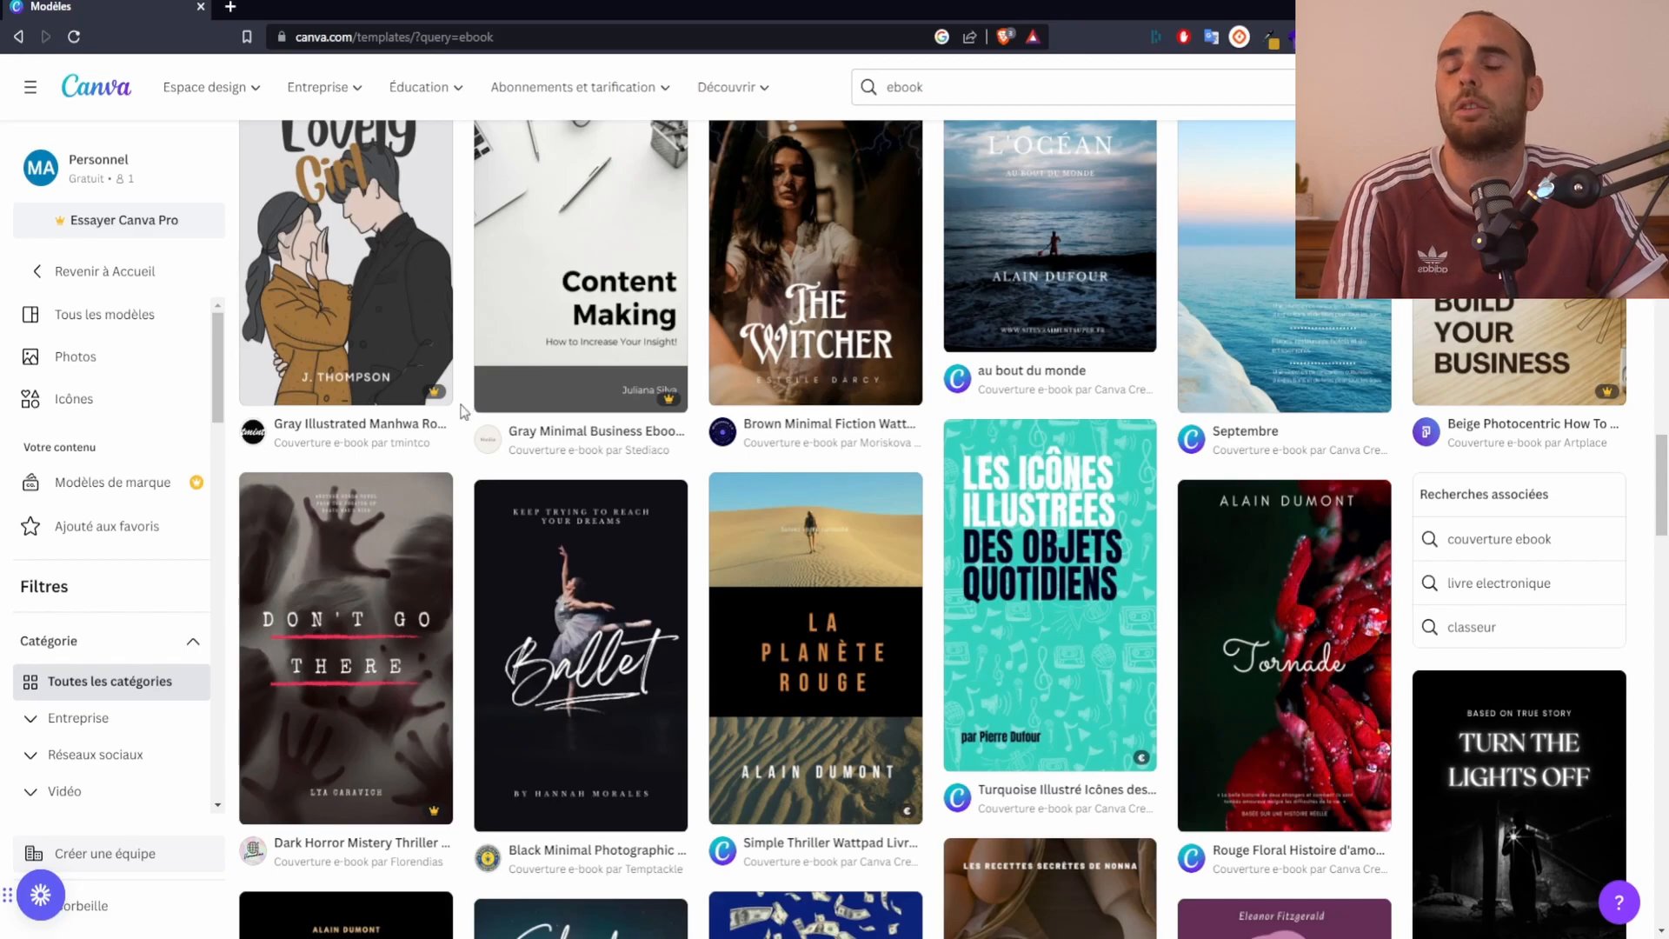
{"action": "scroll", "coordinate": [464, 412], "scroll_direction": "down", "scroll_amount": 15}
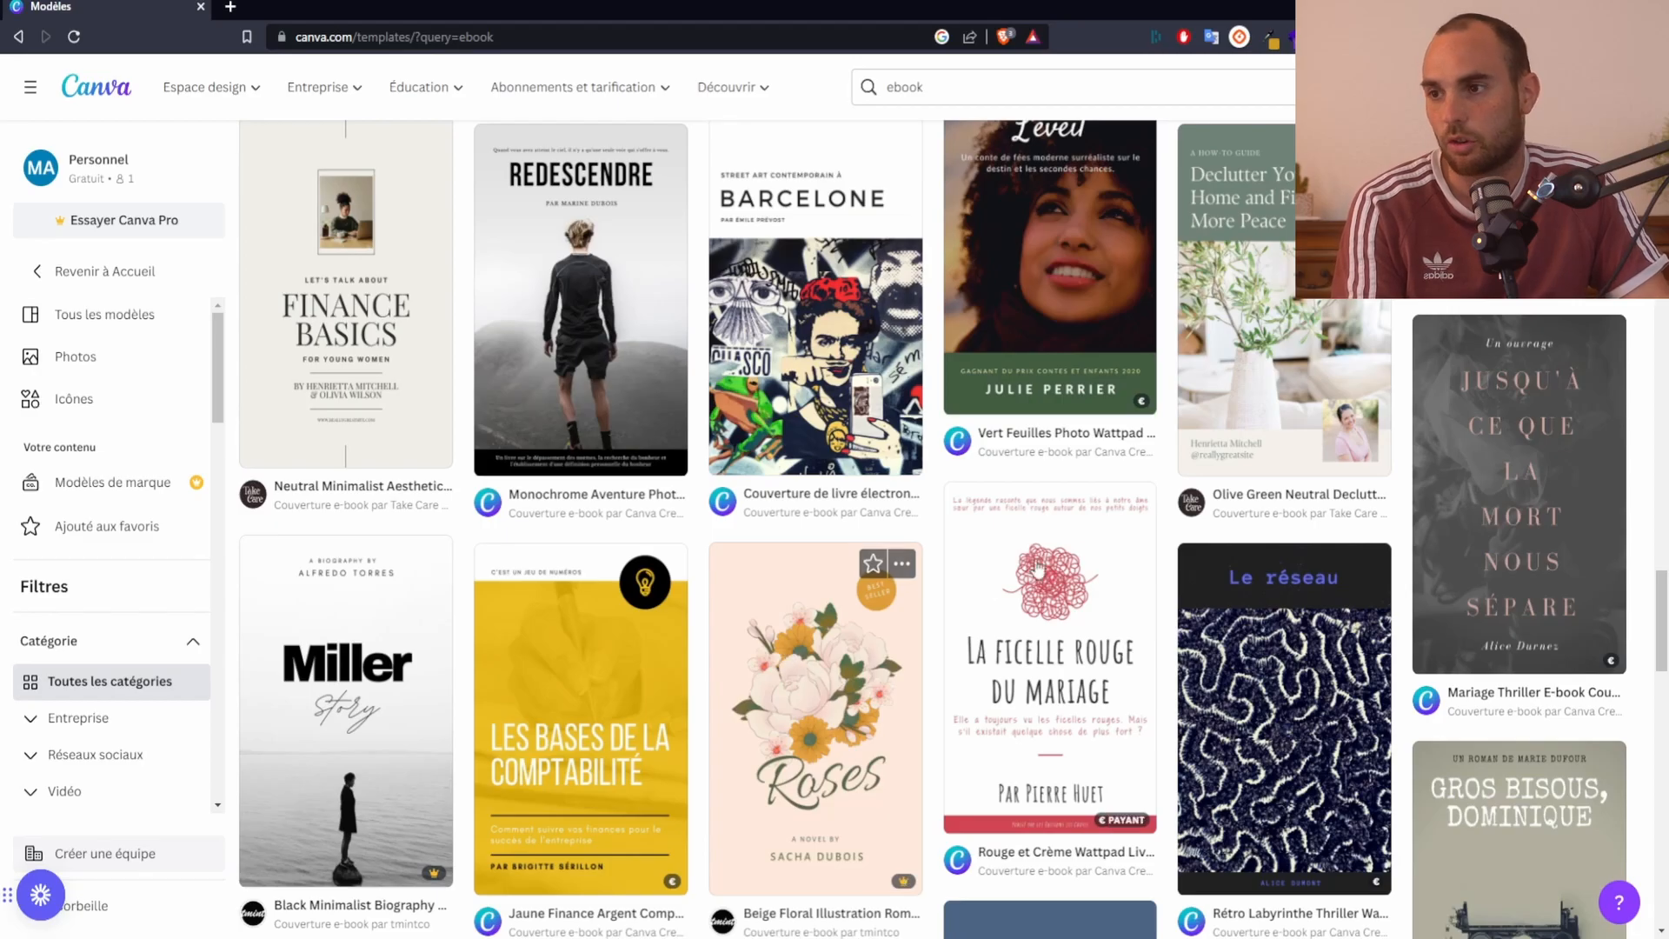
{"action": "scroll", "coordinate": [1128, 606], "scroll_direction": "up", "scroll_amount": 5}
{"action": "scroll", "coordinate": [1128, 606], "scroll_direction": "up", "scroll_amount": 20}
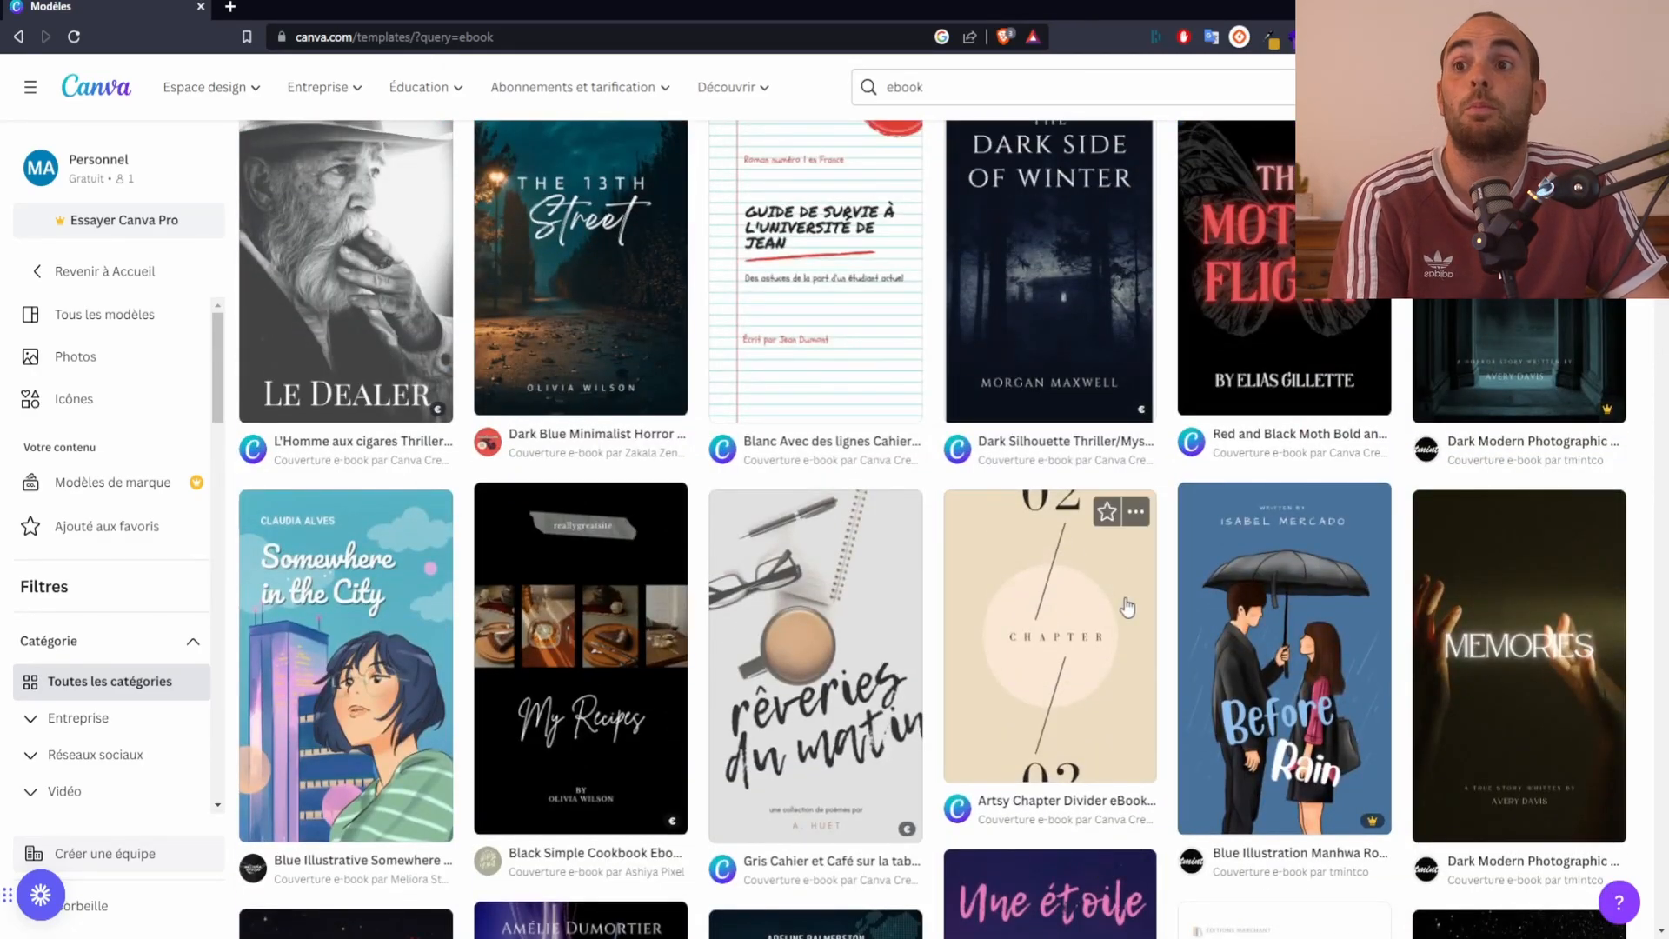
{"action": "scroll", "coordinate": [1128, 606], "scroll_direction": "up", "scroll_amount": 15}
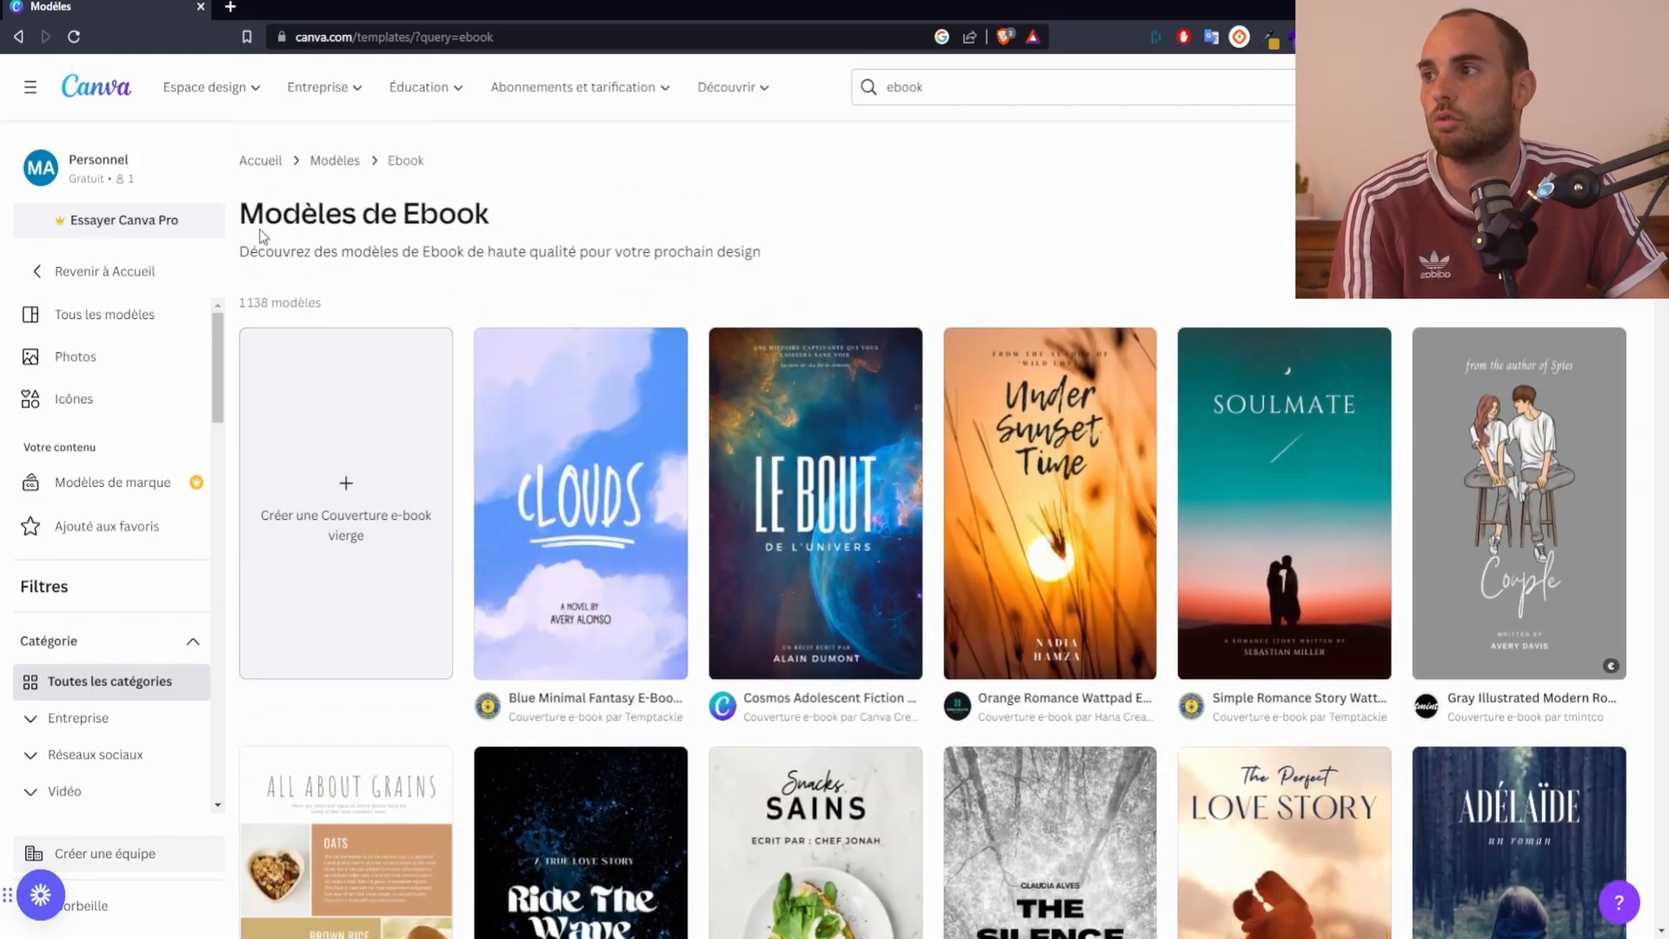
{"action": "scroll", "coordinate": [1083, 508], "scroll_direction": "down", "scroll_amount": 5}
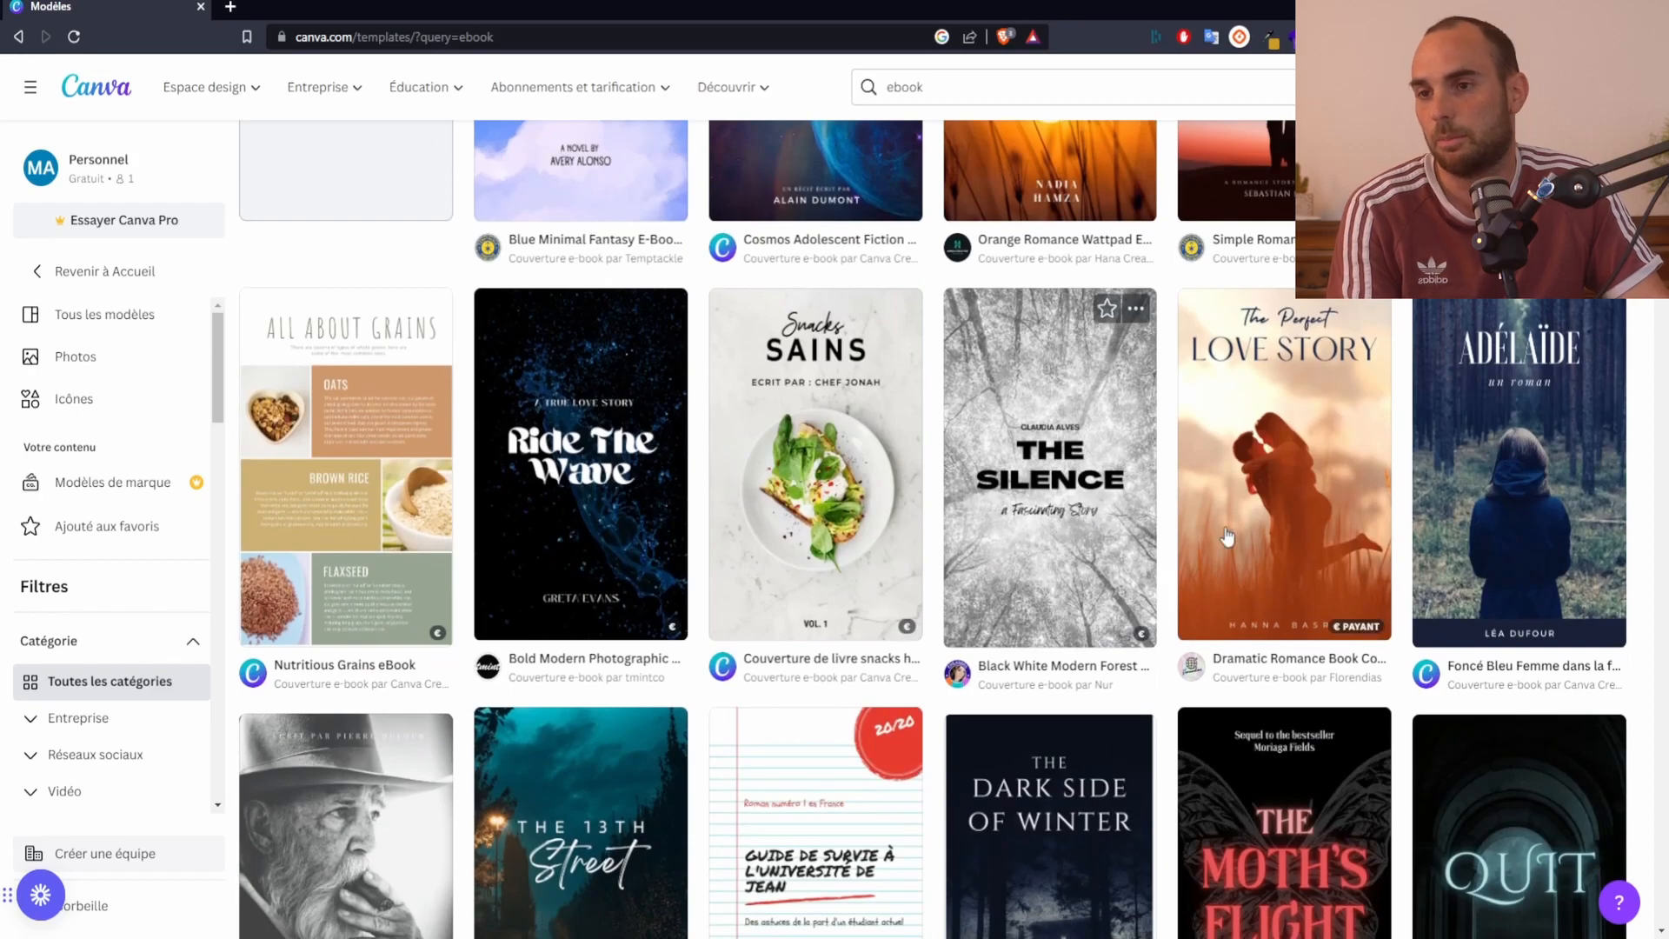
{"action": "scroll", "coordinate": [1348, 546], "scroll_direction": "down", "scroll_amount": 5}
{"action": "scroll", "coordinate": [1348, 546], "scroll_direction": "down", "scroll_amount": 1}
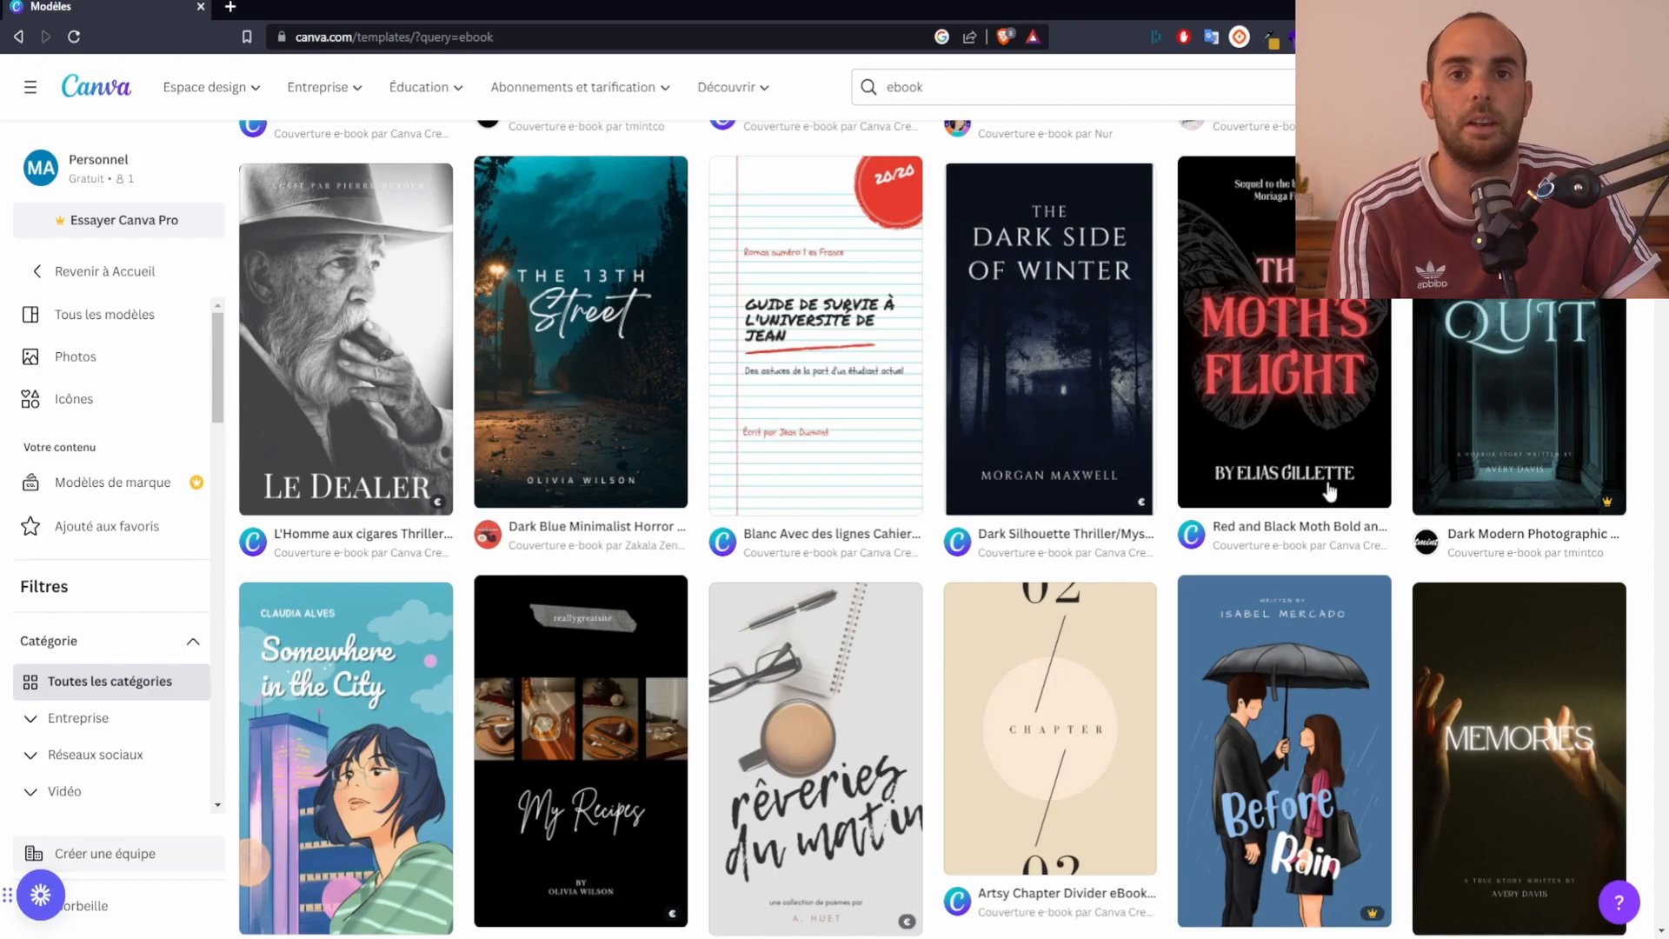
{"action": "scroll", "coordinate": [1330, 492], "scroll_direction": "down", "scroll_amount": 12}
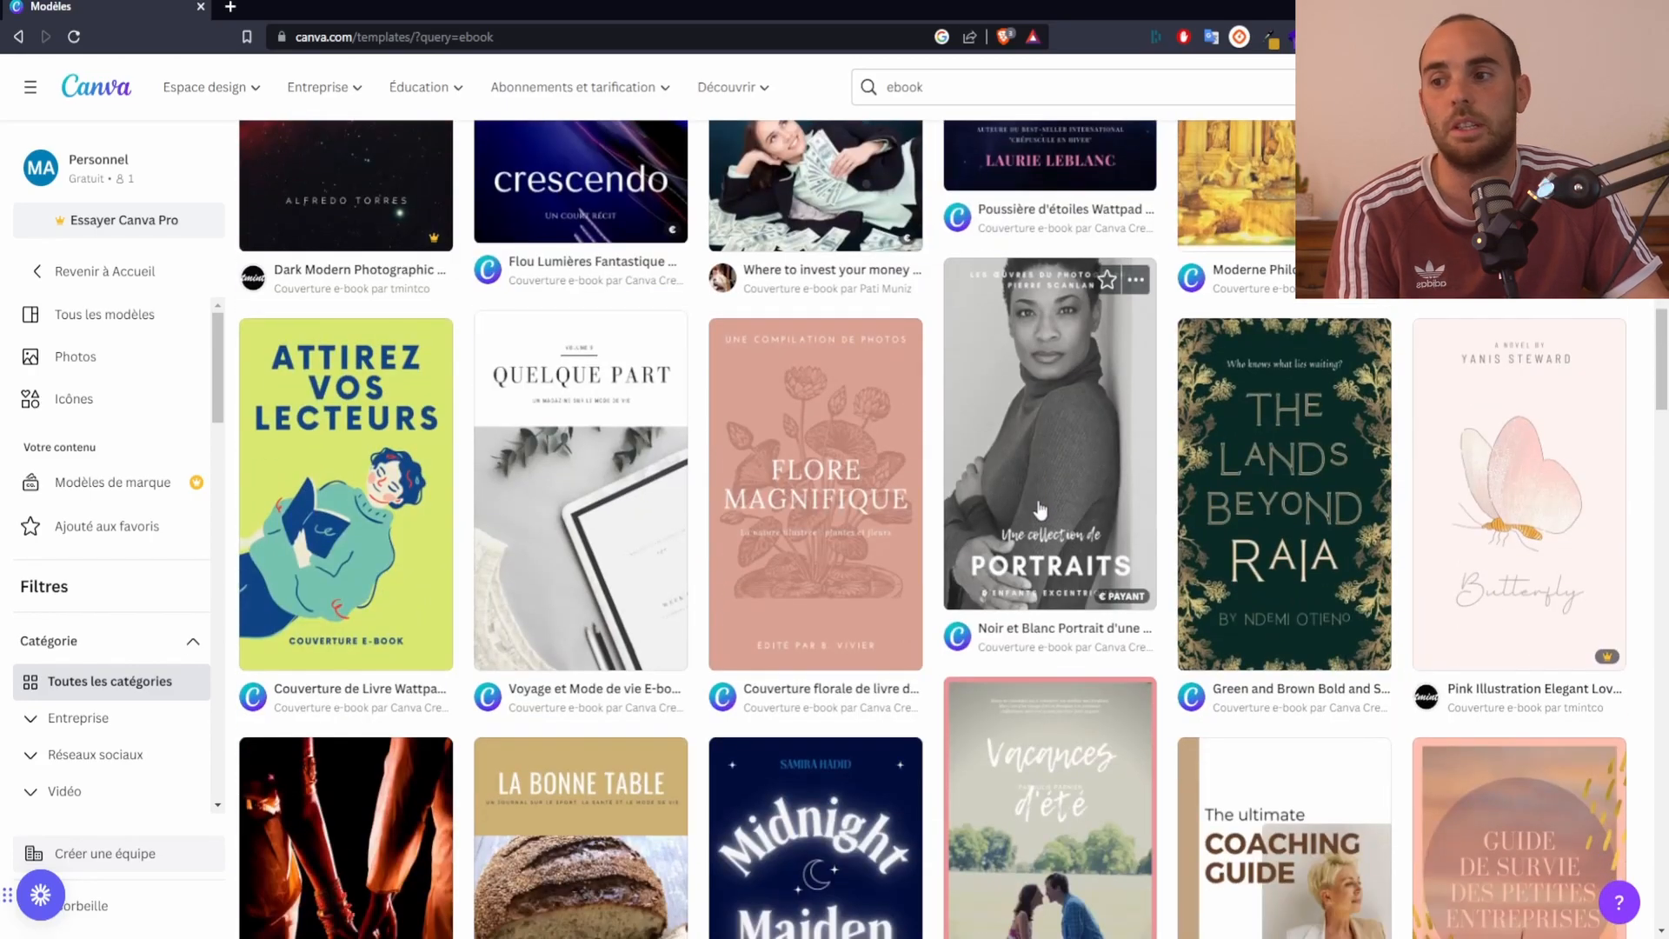
{"action": "scroll", "coordinate": [1017, 543], "scroll_direction": "down", "scroll_amount": 20}
{"action": "scroll", "coordinate": [1078, 573], "scroll_direction": "up", "scroll_amount": 15}
{"action": "scroll", "coordinate": [1079, 574], "scroll_direction": "up", "scroll_amount": 15}
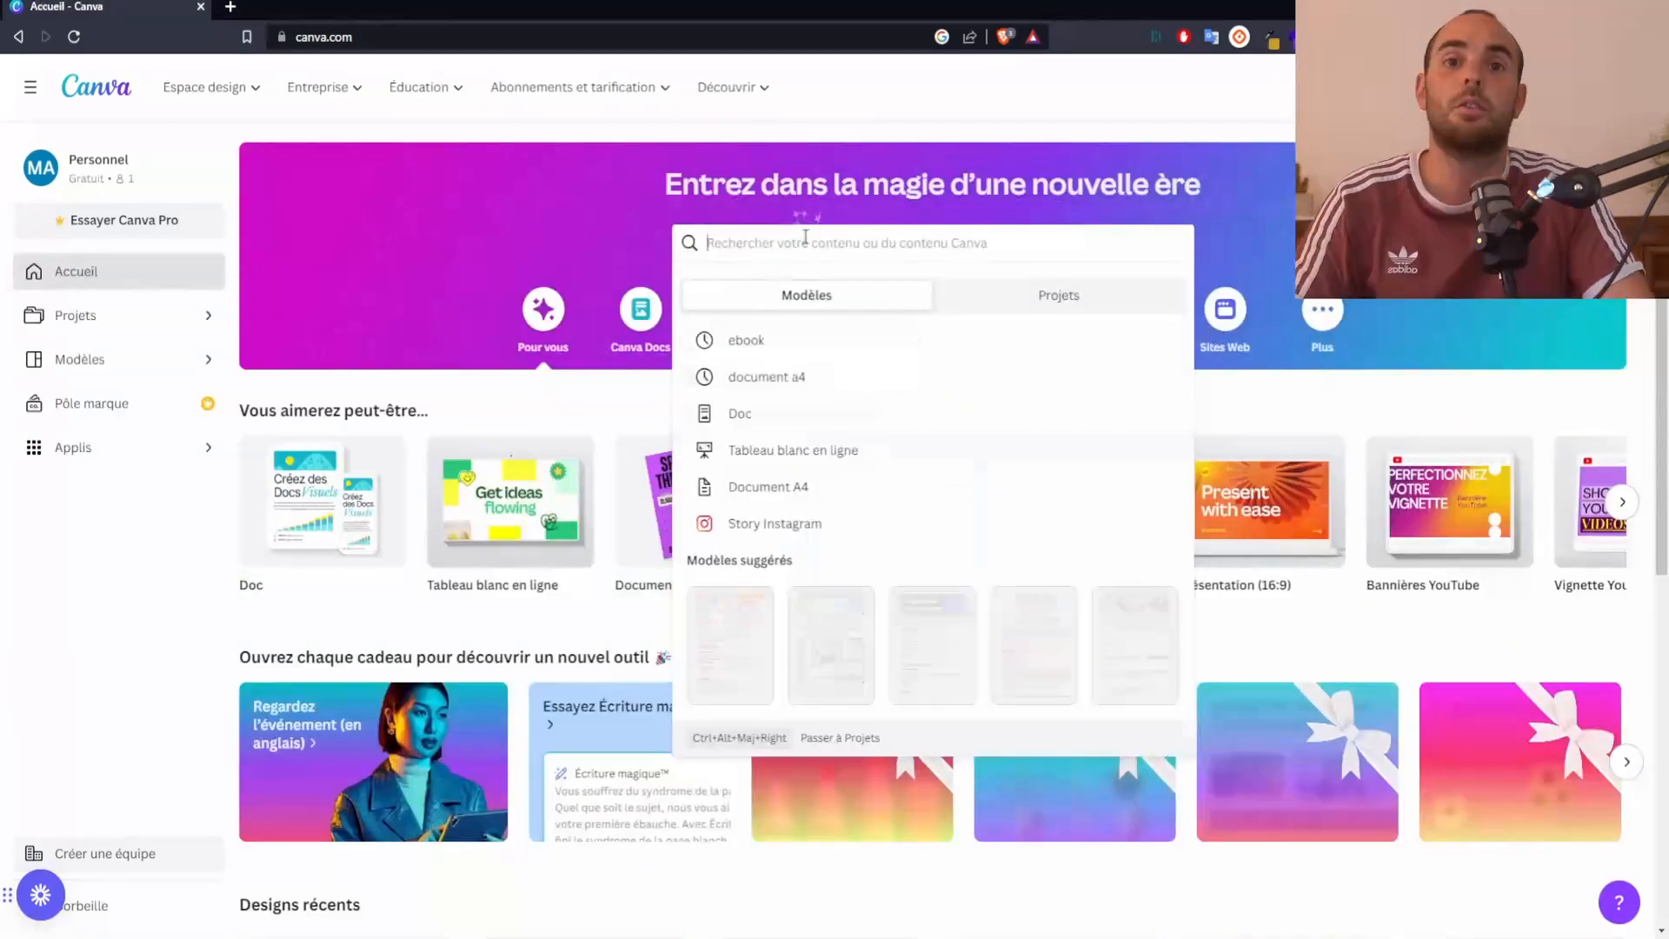
Search the templates for business plan and look through the document designs
{"action": "type", "text": "business"}
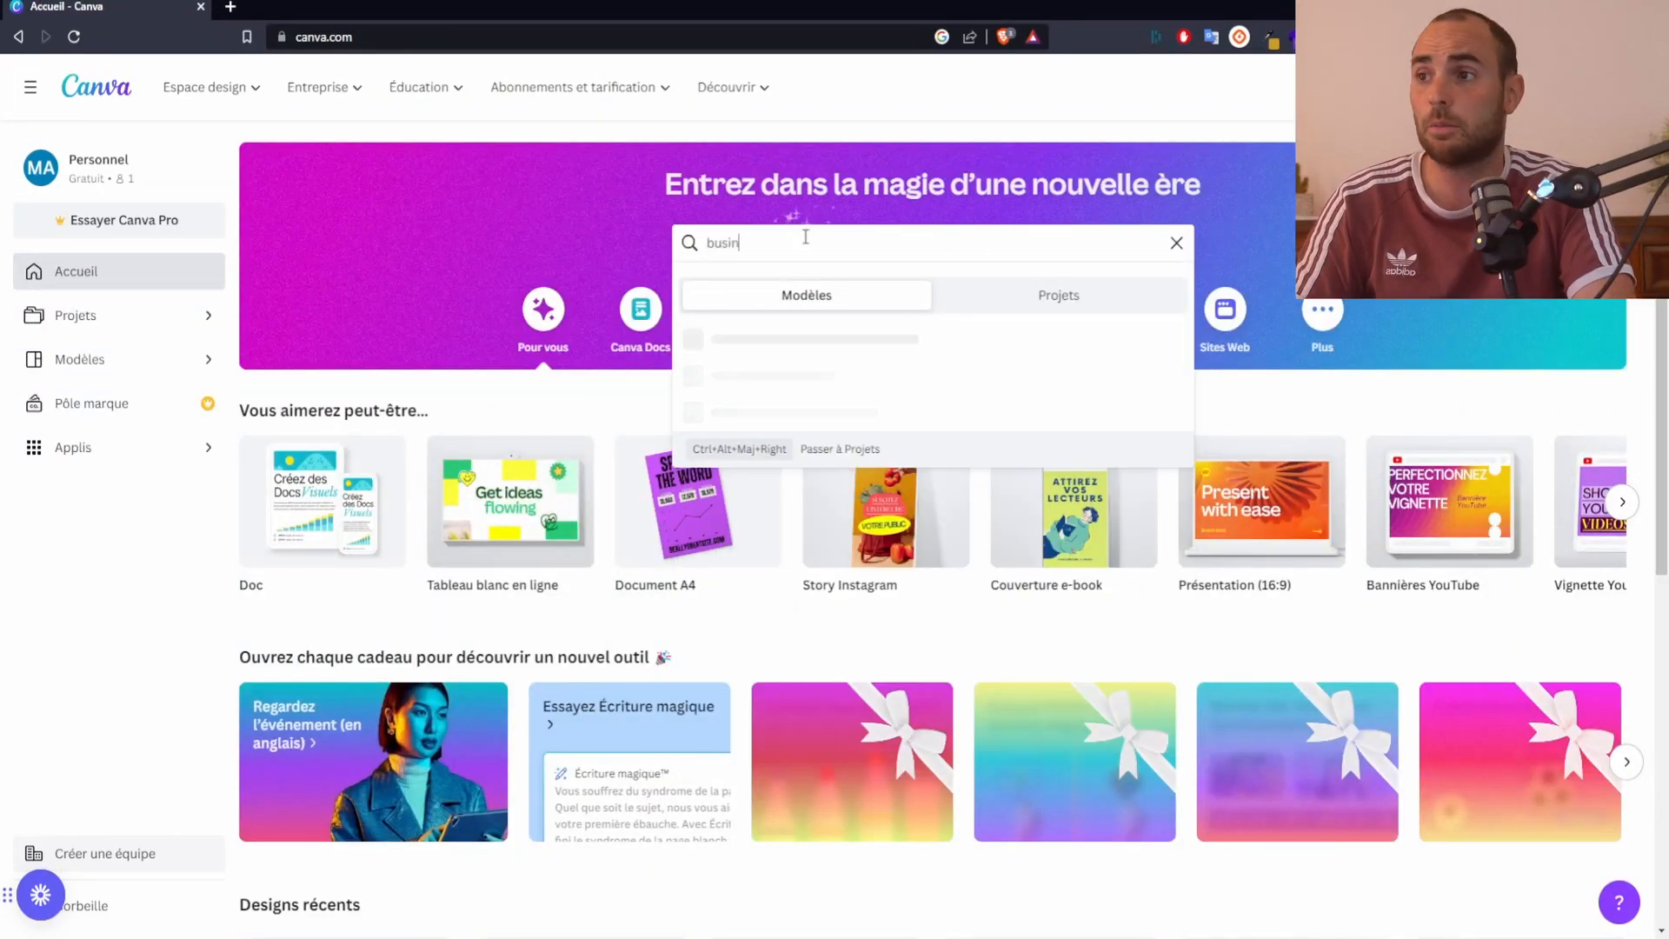
{"action": "type", "text": " plan"}
{"action": "key", "text": "Return"}
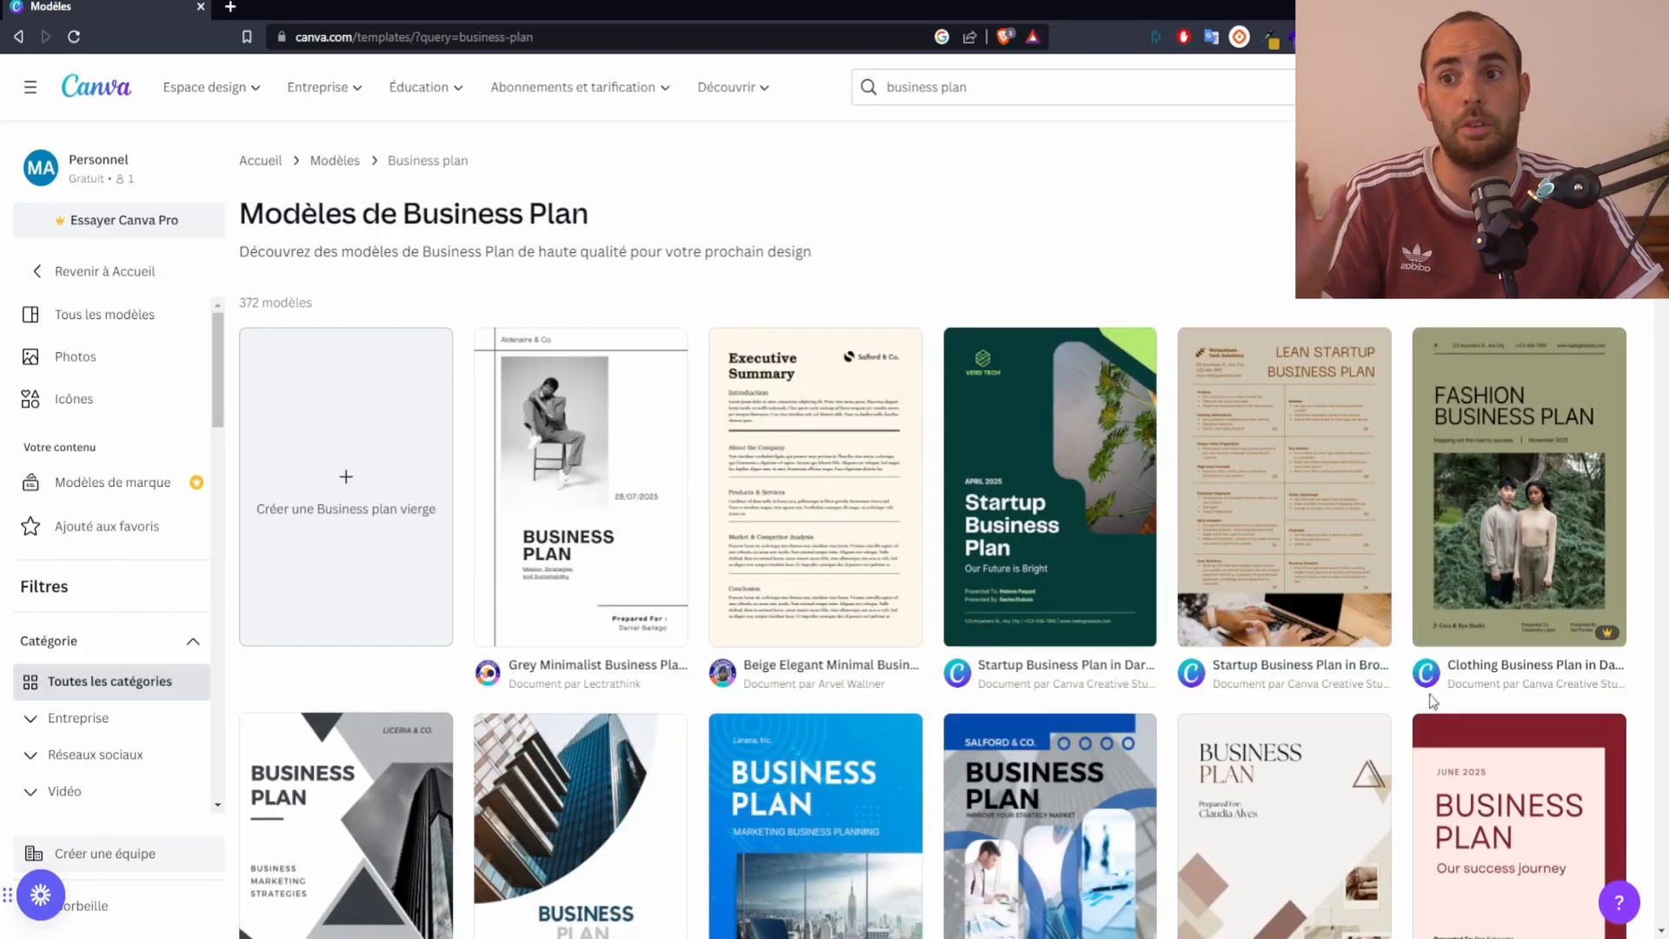
{"action": "scroll", "coordinate": [583, 400], "scroll_direction": "down", "scroll_amount": 5}
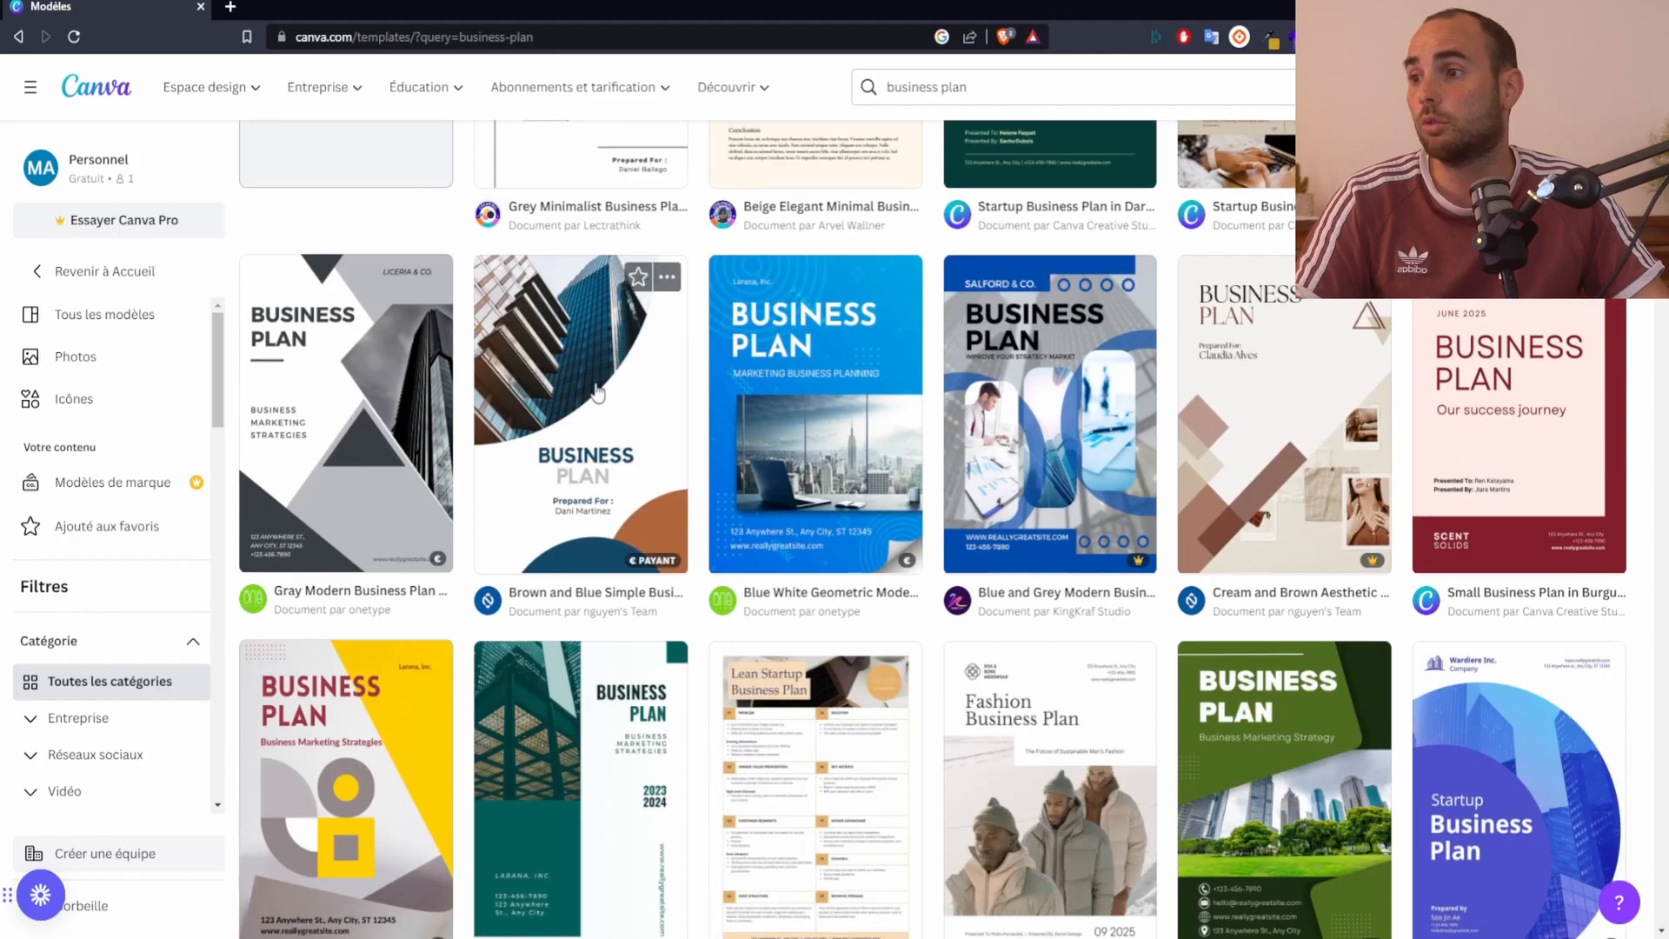
{"action": "scroll", "coordinate": [1136, 495], "scroll_direction": "down", "scroll_amount": 7}
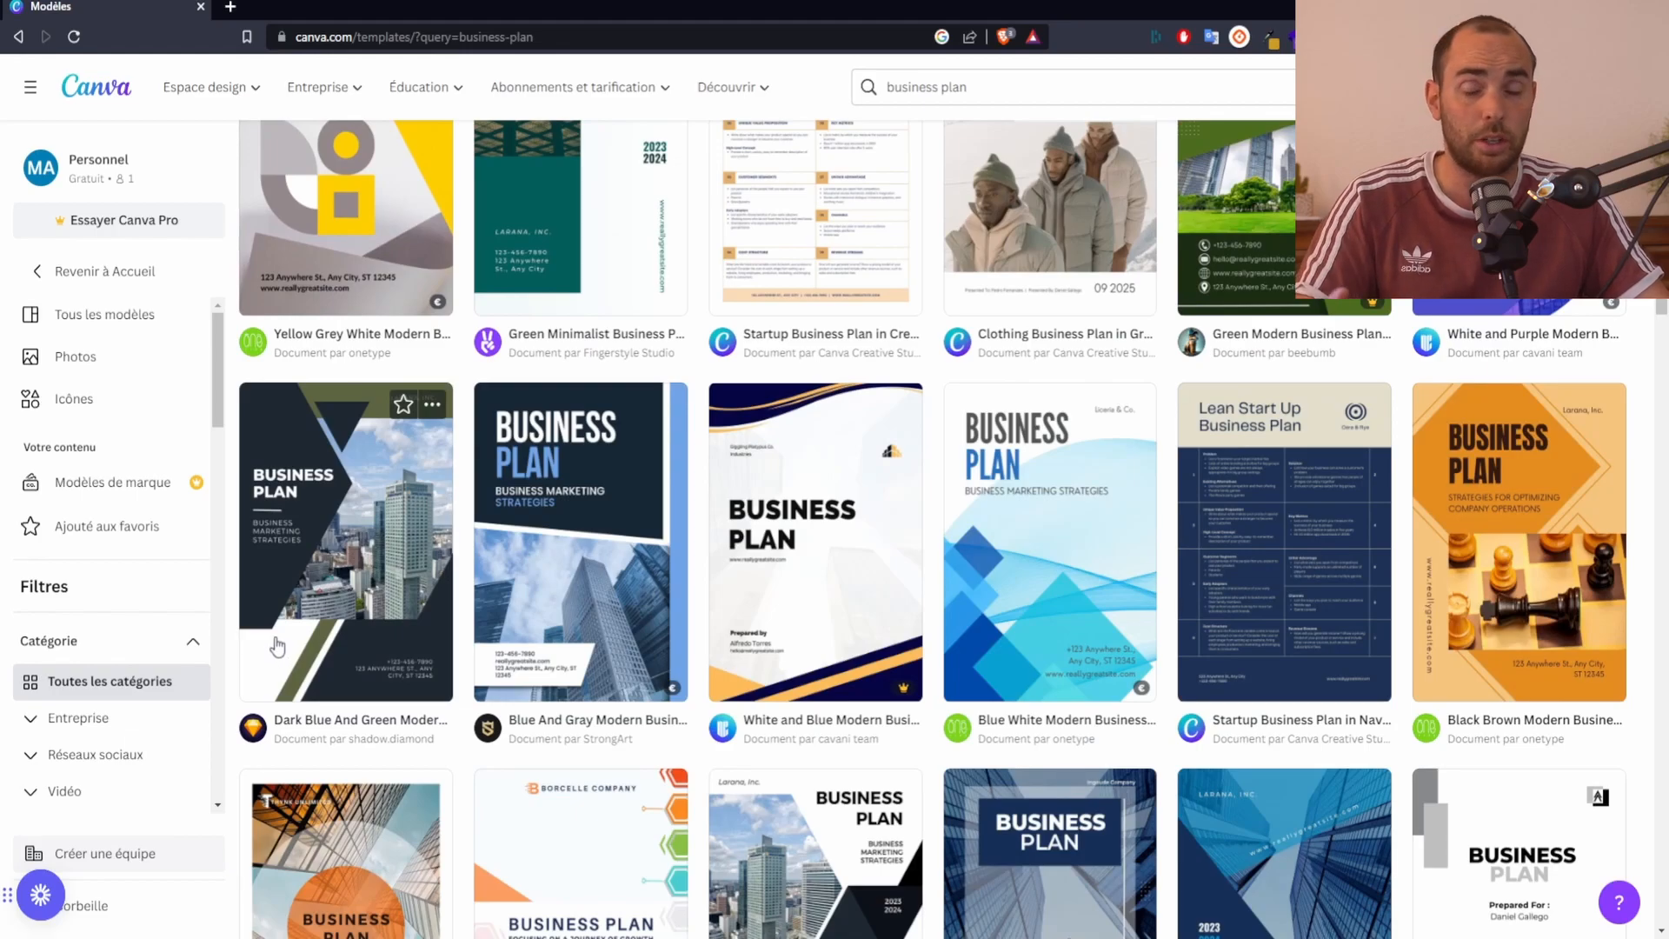
{"action": "scroll", "coordinate": [1026, 569], "scroll_direction": "up", "scroll_amount": 1}
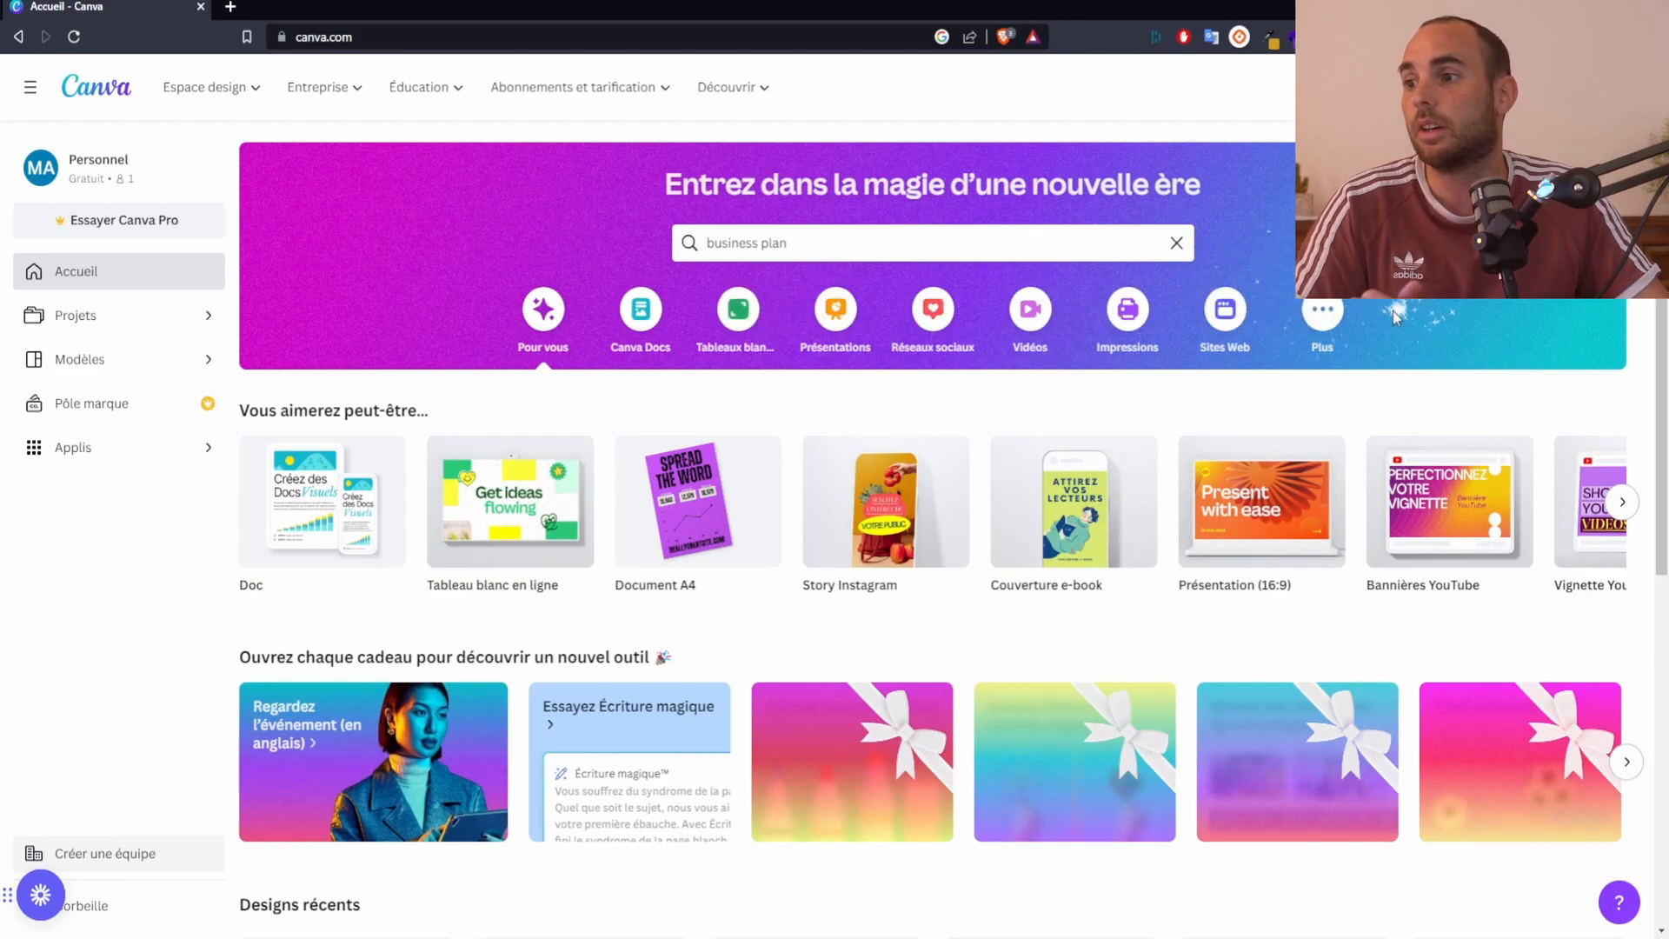
Search for a4, open the A4 document templates and create a blank document
{"action": "left_click_drag", "start_coordinate": [870, 243], "coordinate": [591, 261]}
{"action": "type", "text": "a4"}
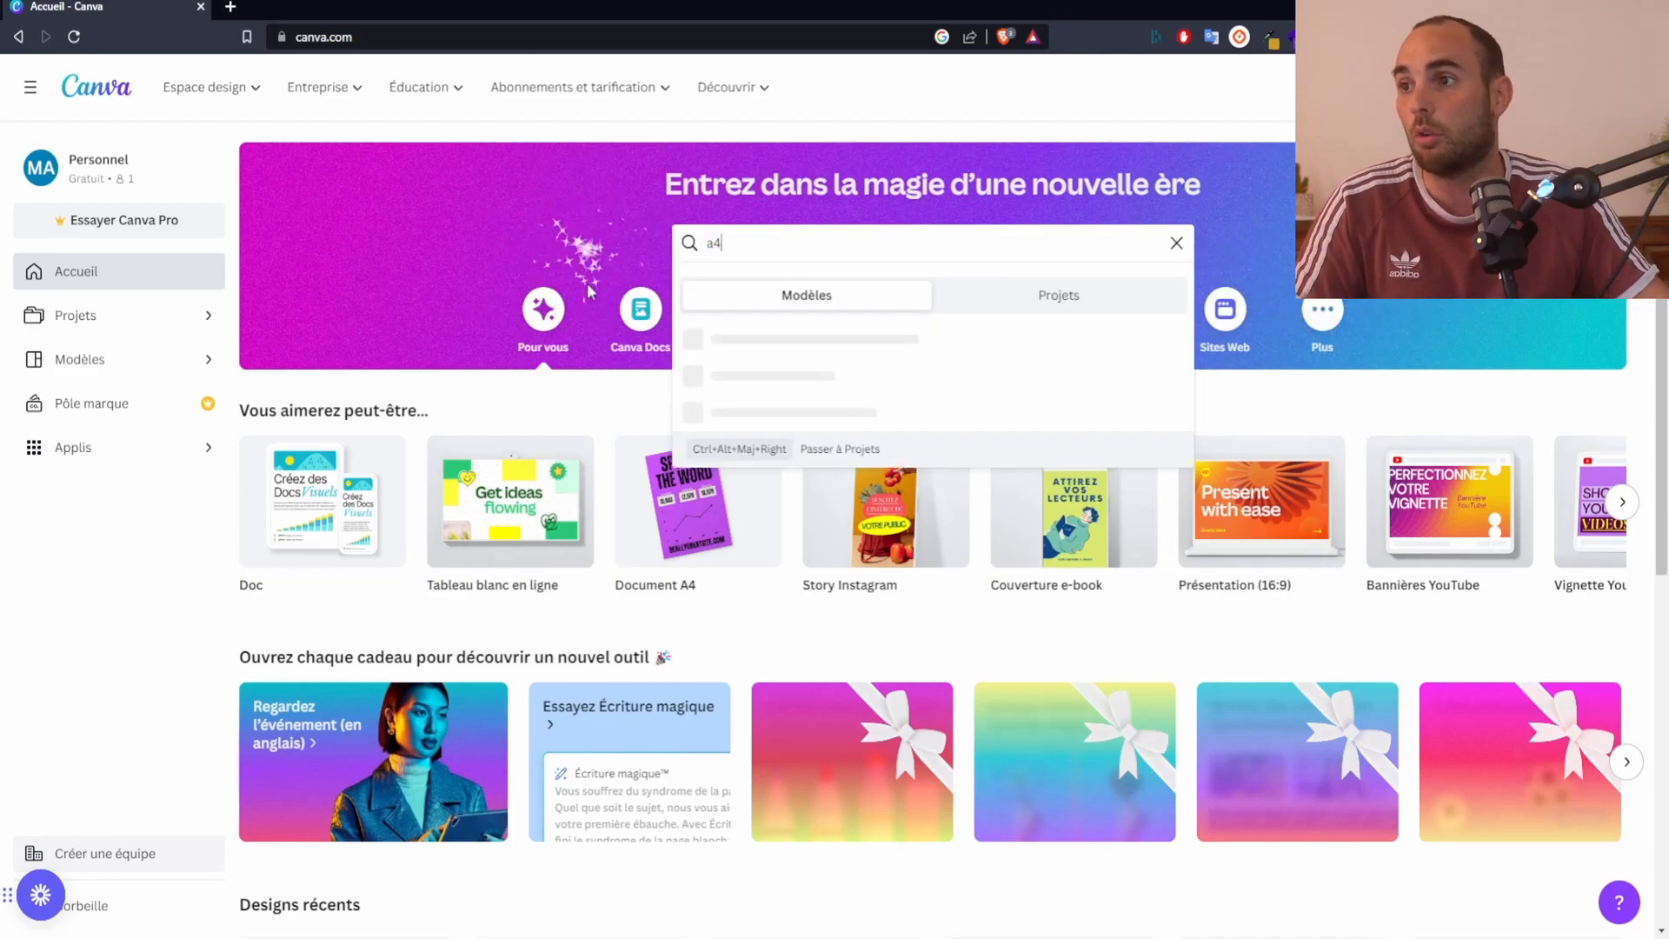
{"action": "left_click", "coordinate": [764, 449]}
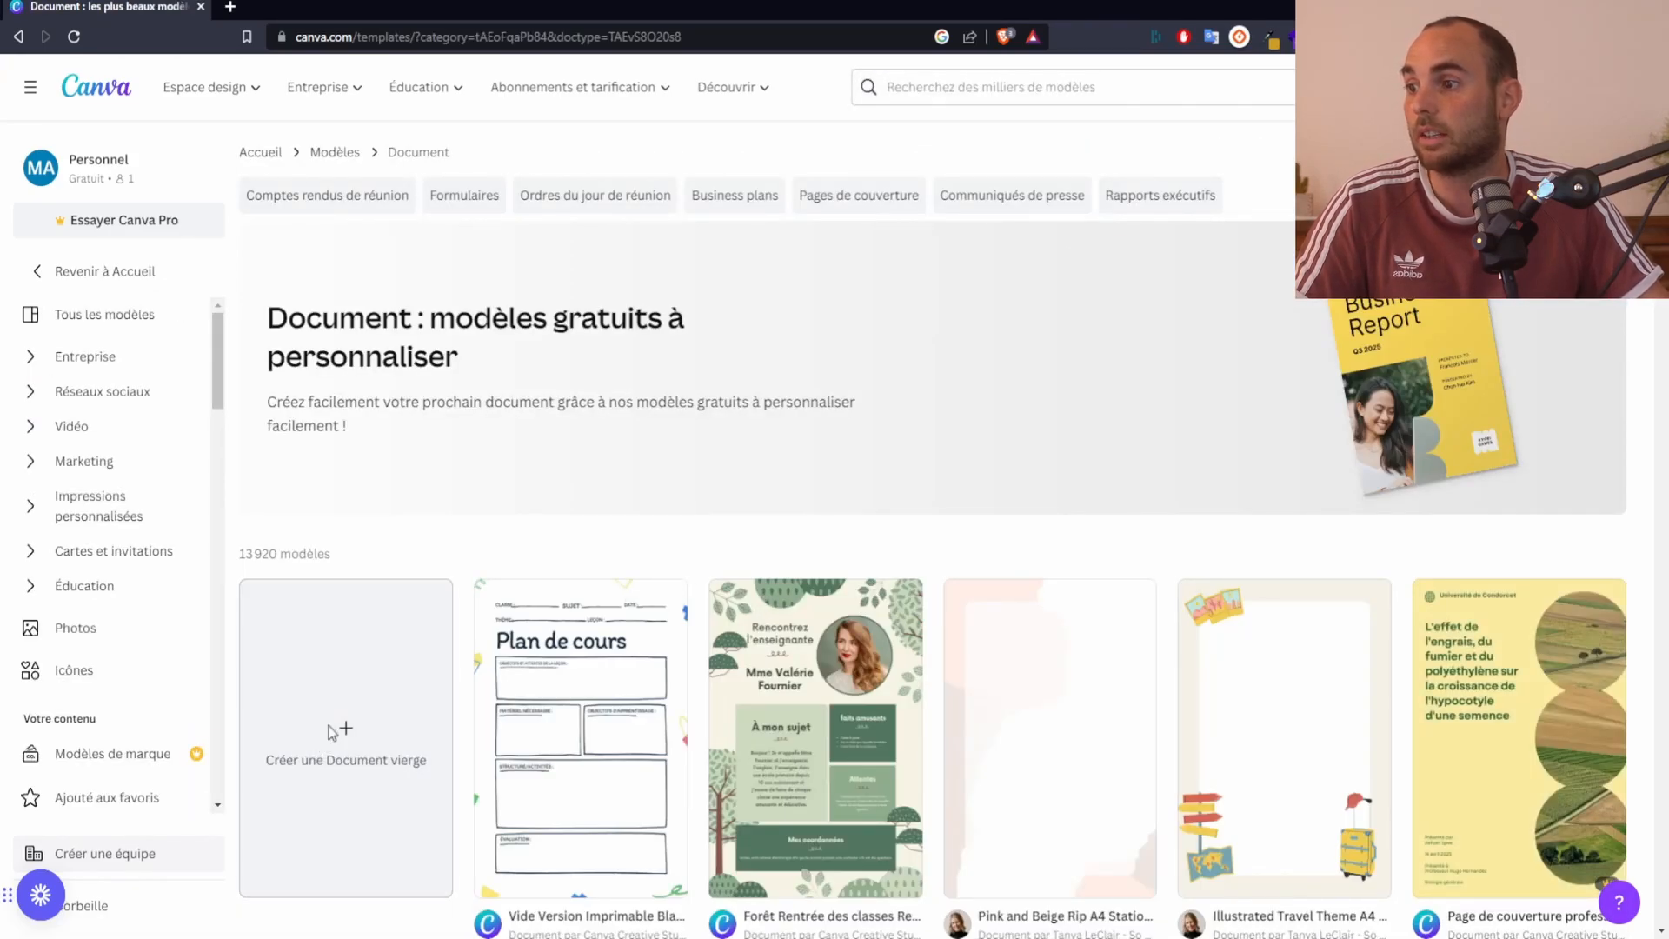
{"action": "left_click", "coordinate": [330, 735]}
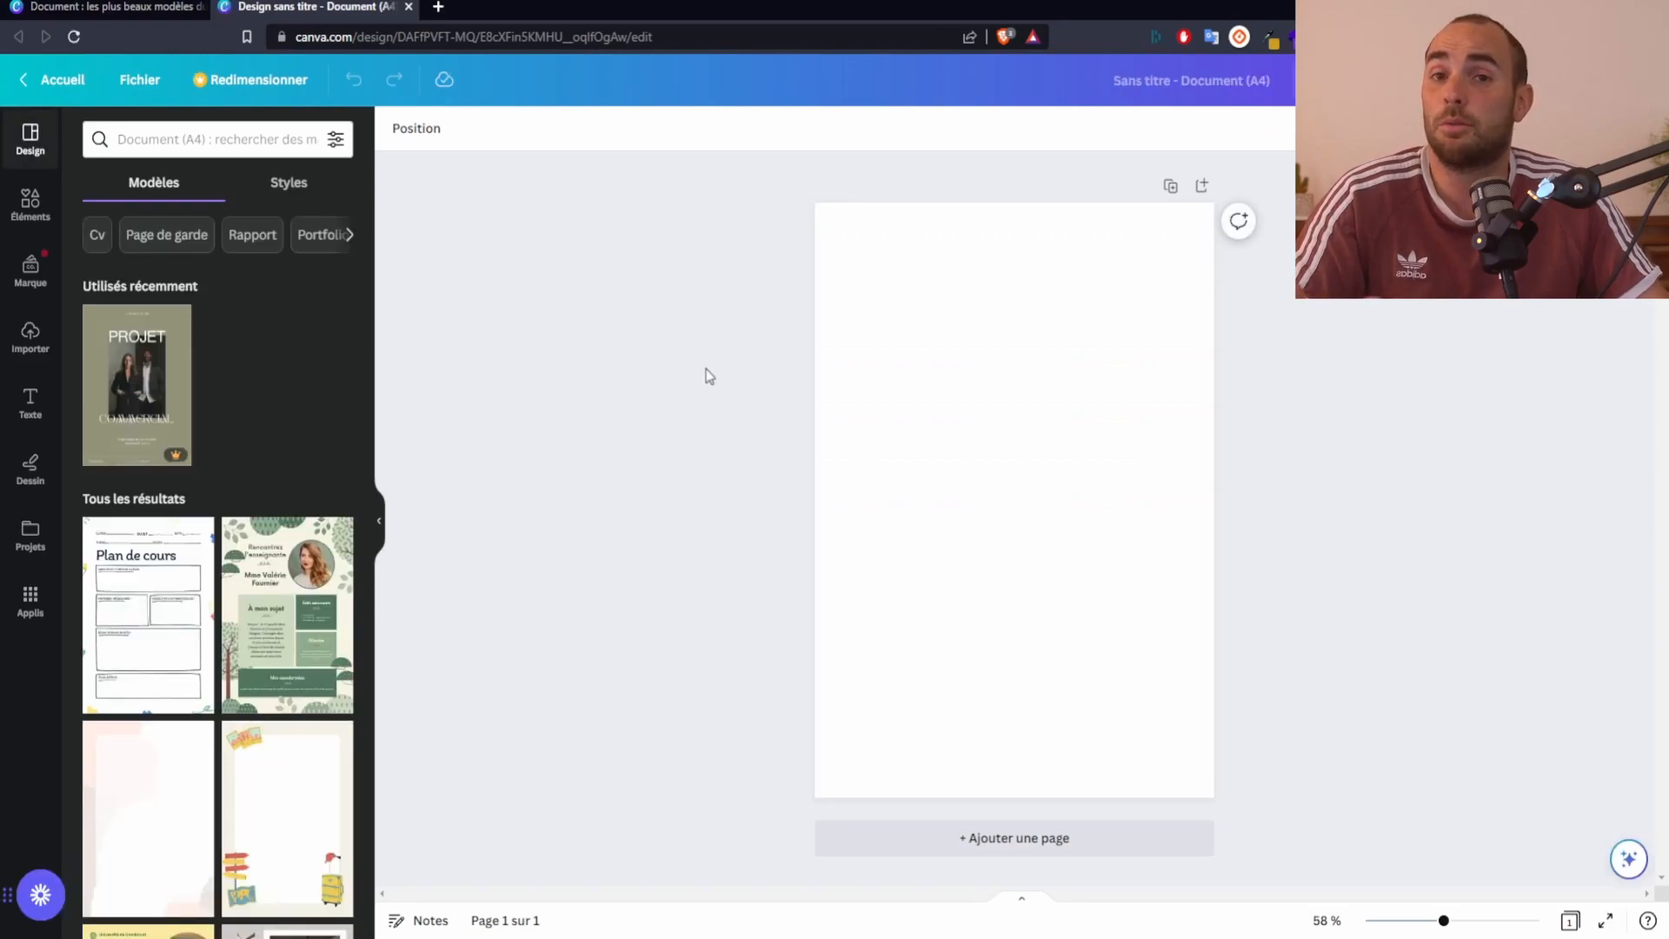
Browse the A4 document templates and apply the dark Marketing Proposal cover with the city skyline to the blank page
{"action": "scroll", "coordinate": [234, 600], "scroll_direction": "down", "scroll_amount": 15}
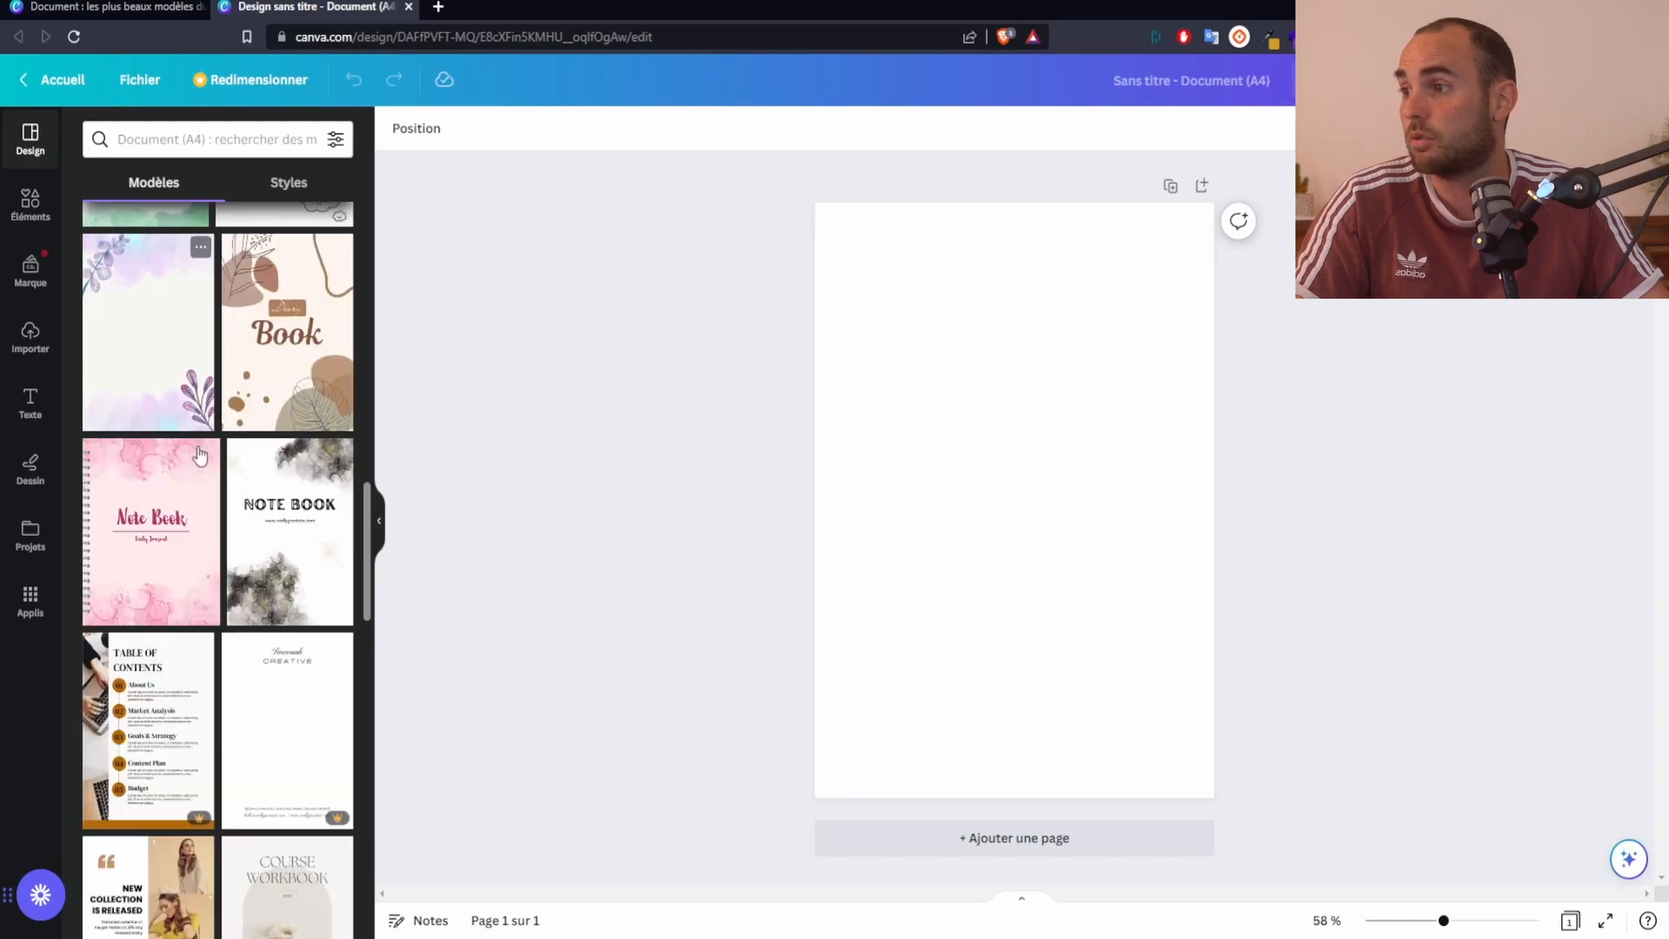
{"action": "scroll", "coordinate": [247, 515], "scroll_direction": "down", "scroll_amount": 3}
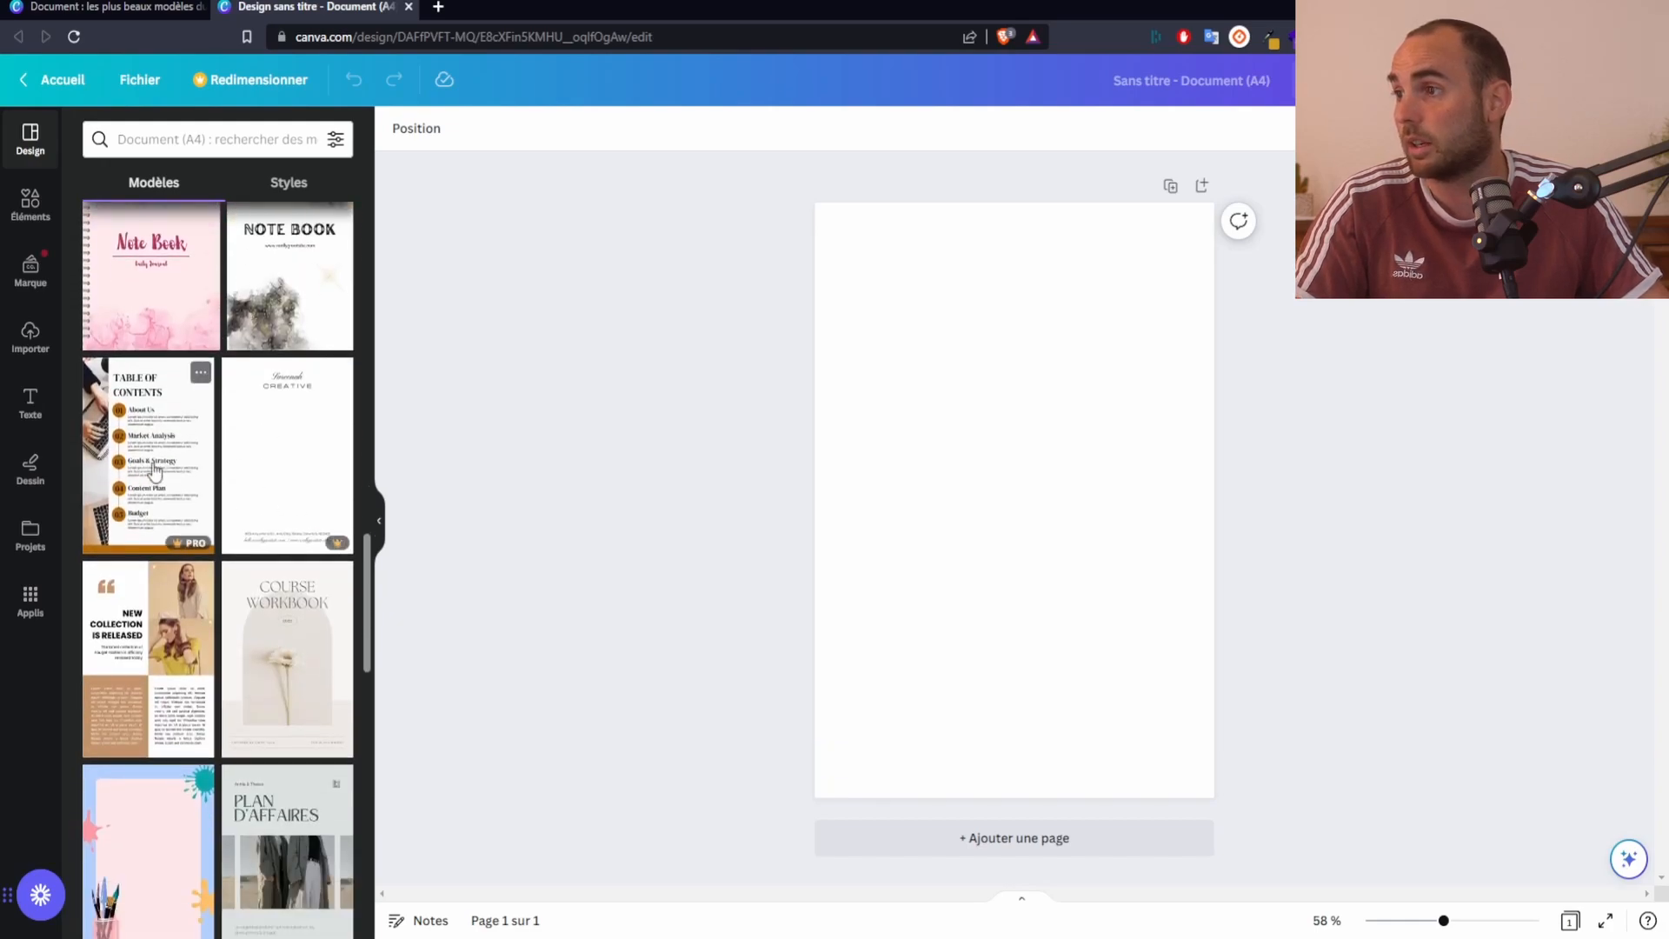
{"action": "scroll", "coordinate": [206, 461], "scroll_direction": "down", "scroll_amount": 2}
{"action": "scroll", "coordinate": [206, 461], "scroll_direction": "down", "scroll_amount": 3}
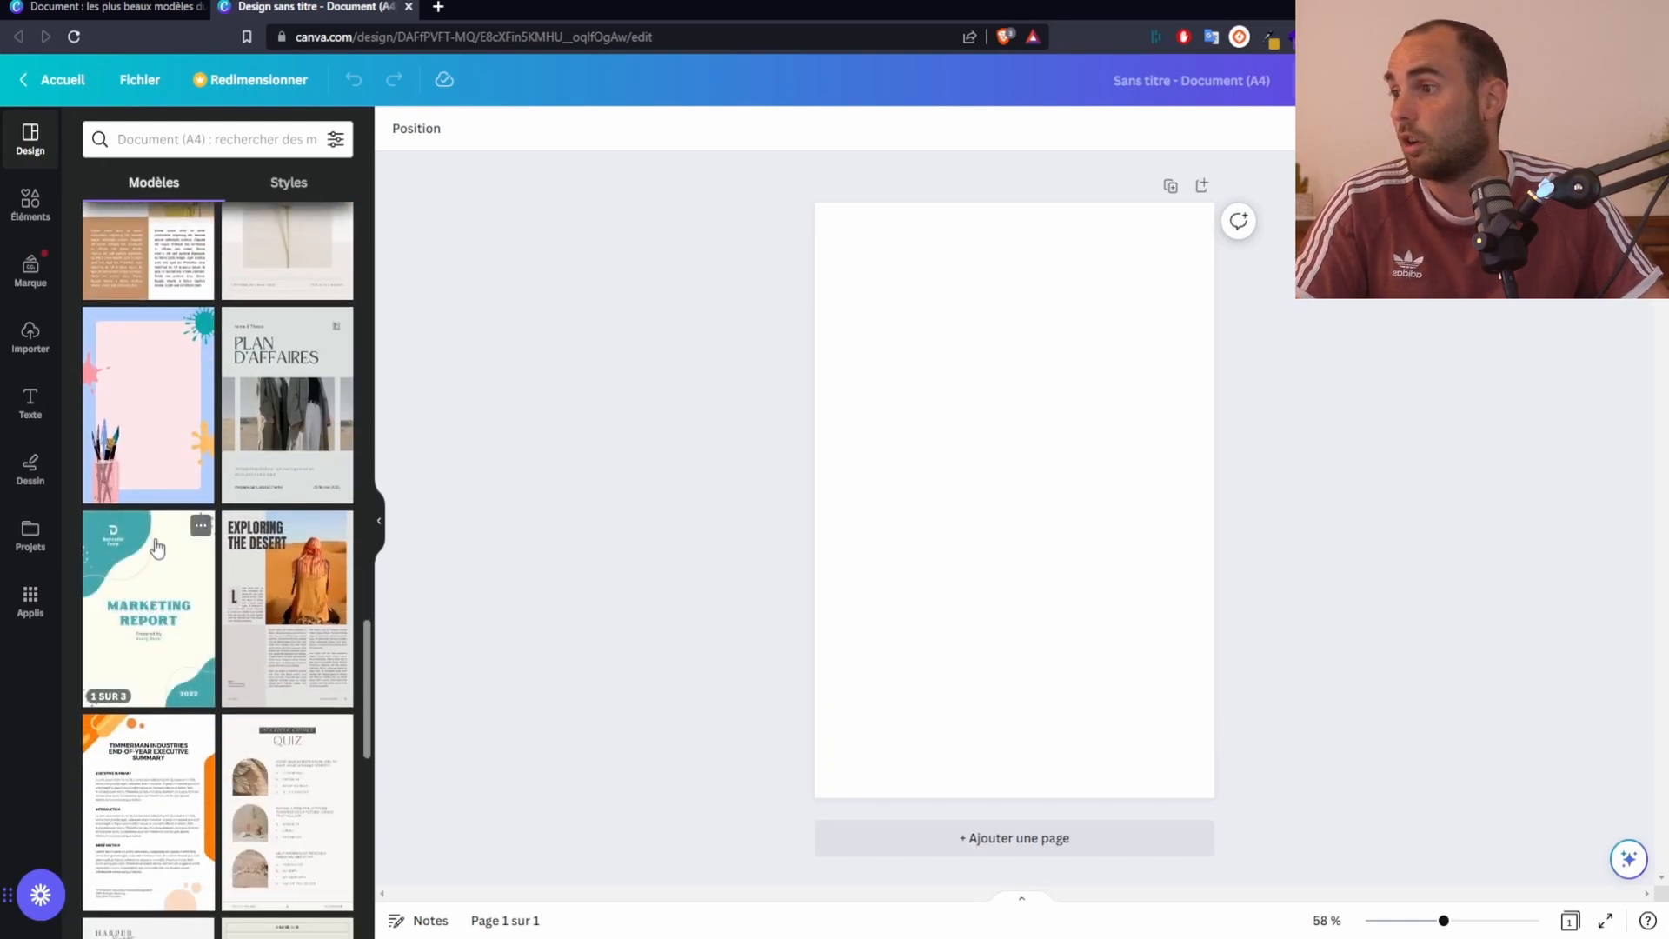
{"action": "scroll", "coordinate": [150, 558], "scroll_direction": "down", "scroll_amount": 2}
{"action": "scroll", "coordinate": [149, 557], "scroll_direction": "down", "scroll_amount": 1}
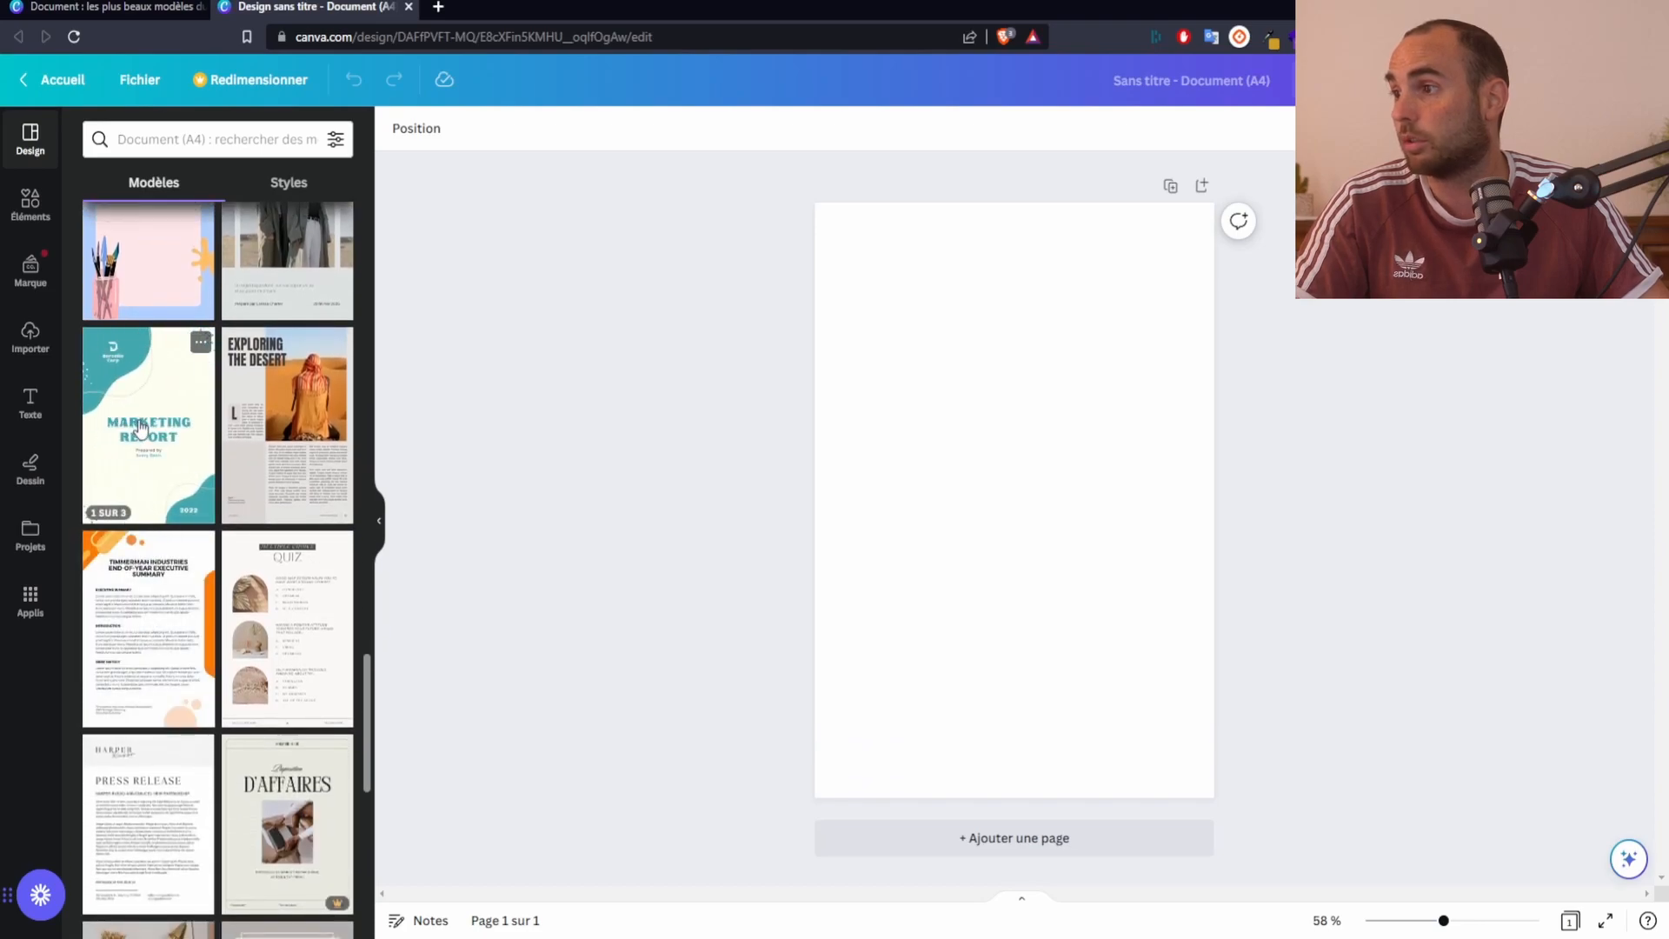
{"action": "left_click", "coordinate": [144, 429]}
{"action": "left_click_drag", "start_coordinate": [130, 387], "coordinate": [904, 409]}
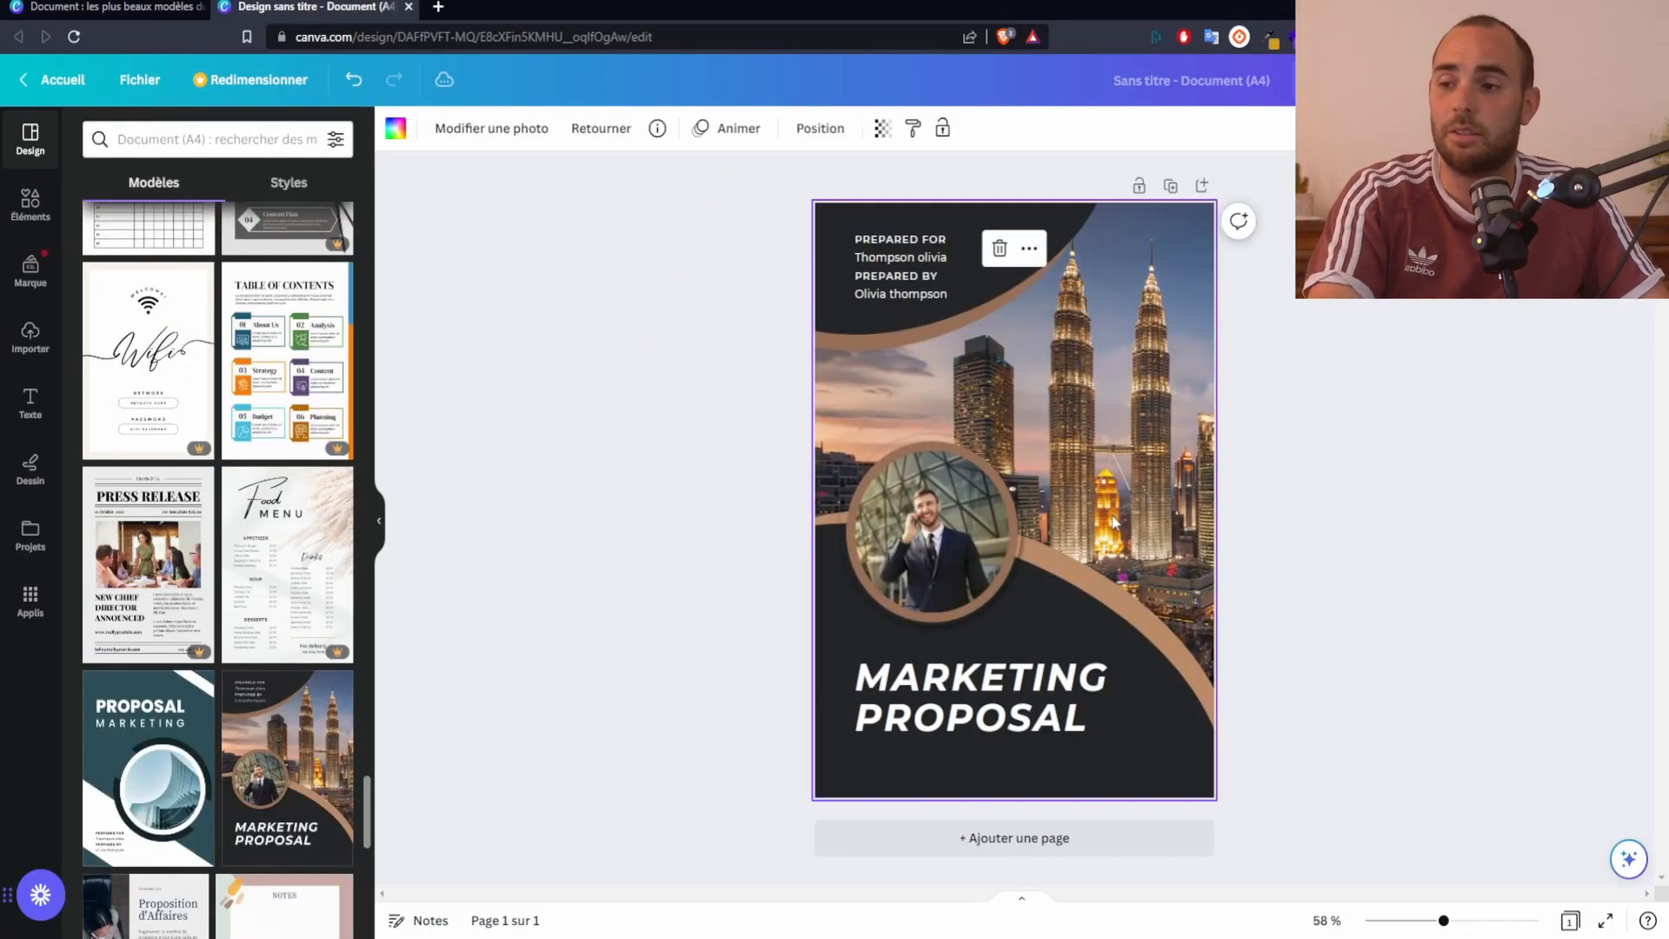
{"action": "left_click", "coordinate": [1323, 565]}
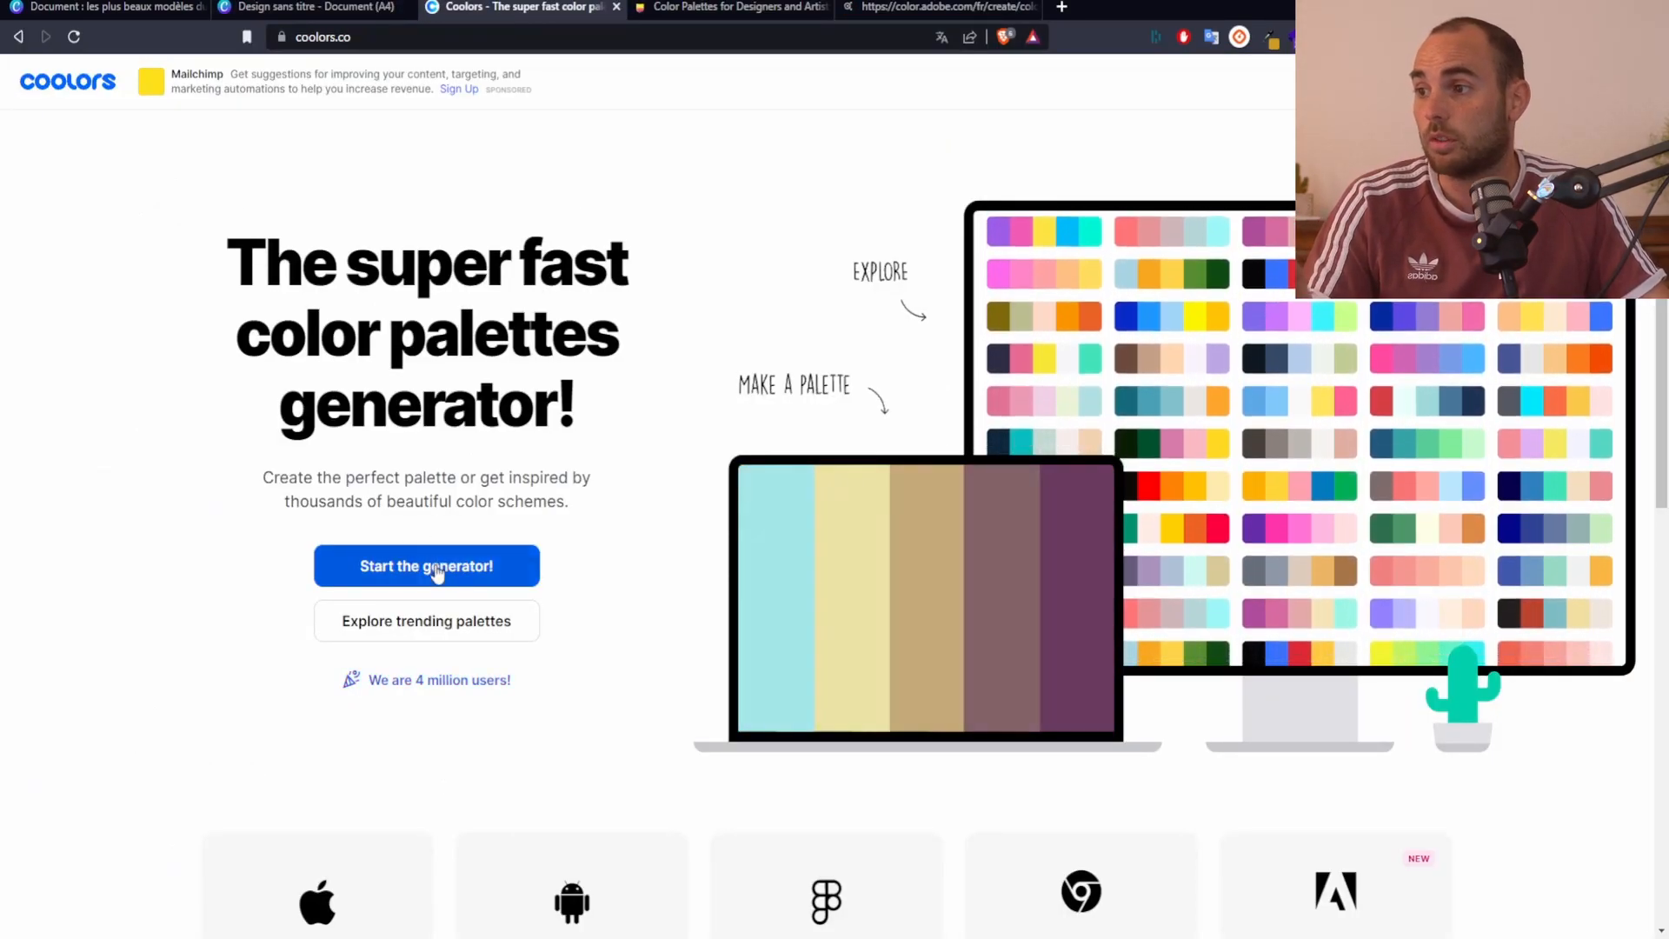
Start the Coolors palette generator and generate several new random five-colour palettes
{"action": "left_click", "coordinate": [437, 570]}
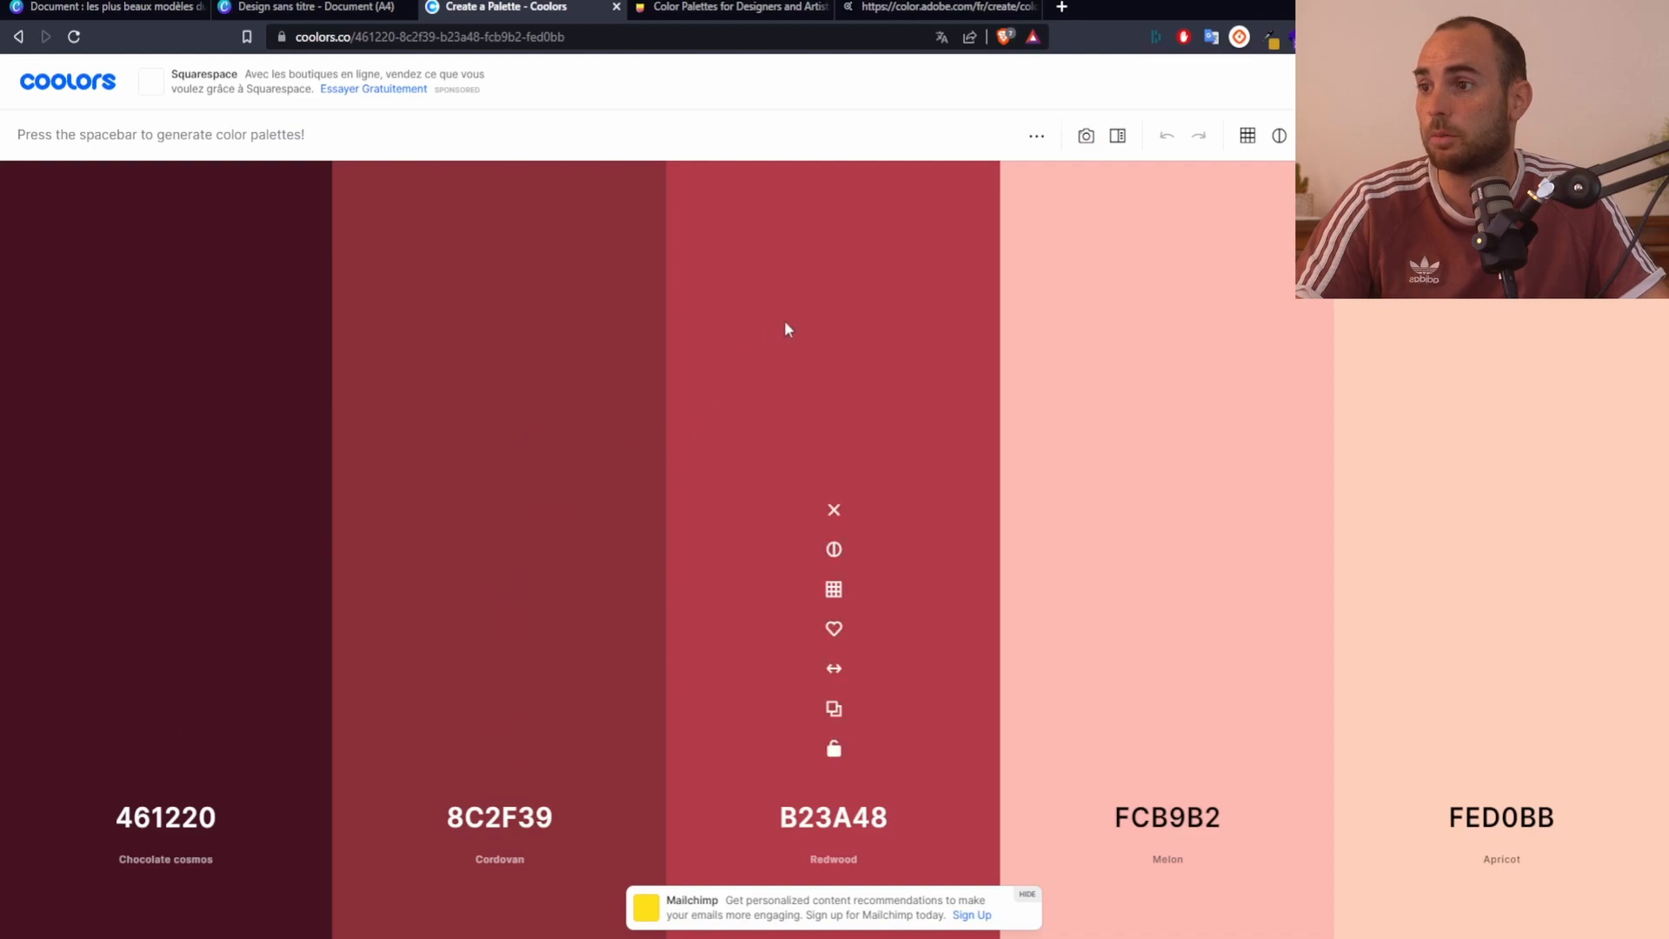
{"action": "key", "text": "space"}
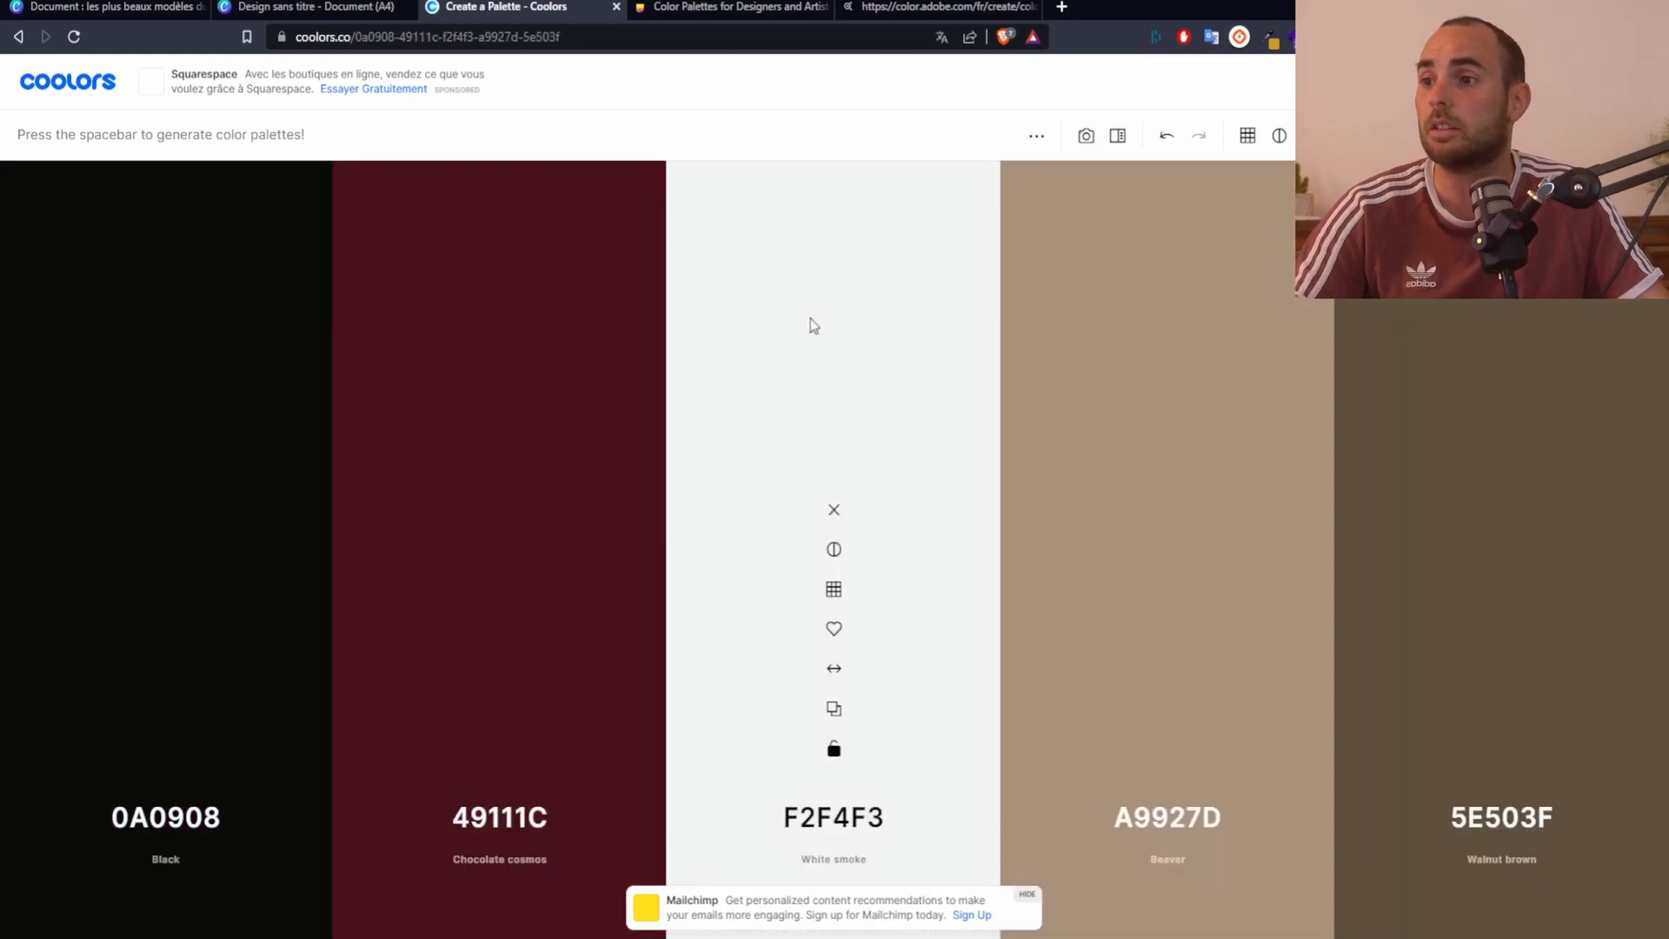
{"action": "key", "text": "space"}
{"action": "key", "text": "space"}
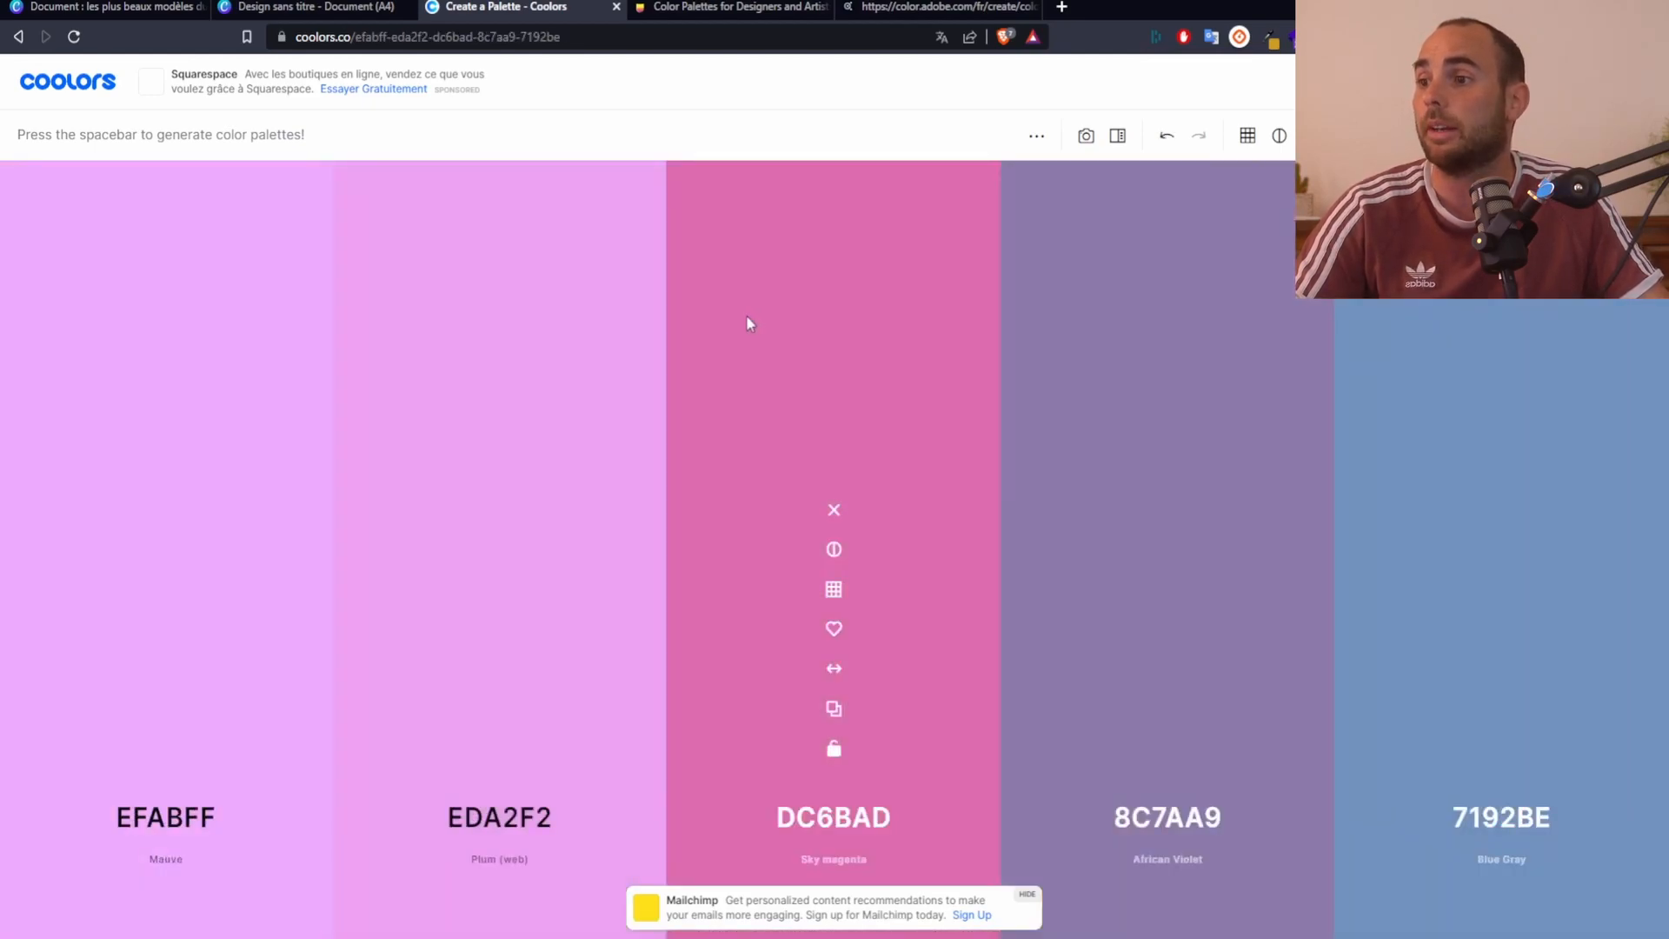
{"action": "key", "text": "space"}
Switch to Color Hunt and look through the newest colour palettes
{"action": "key", "text": "ctrl+Tab"}
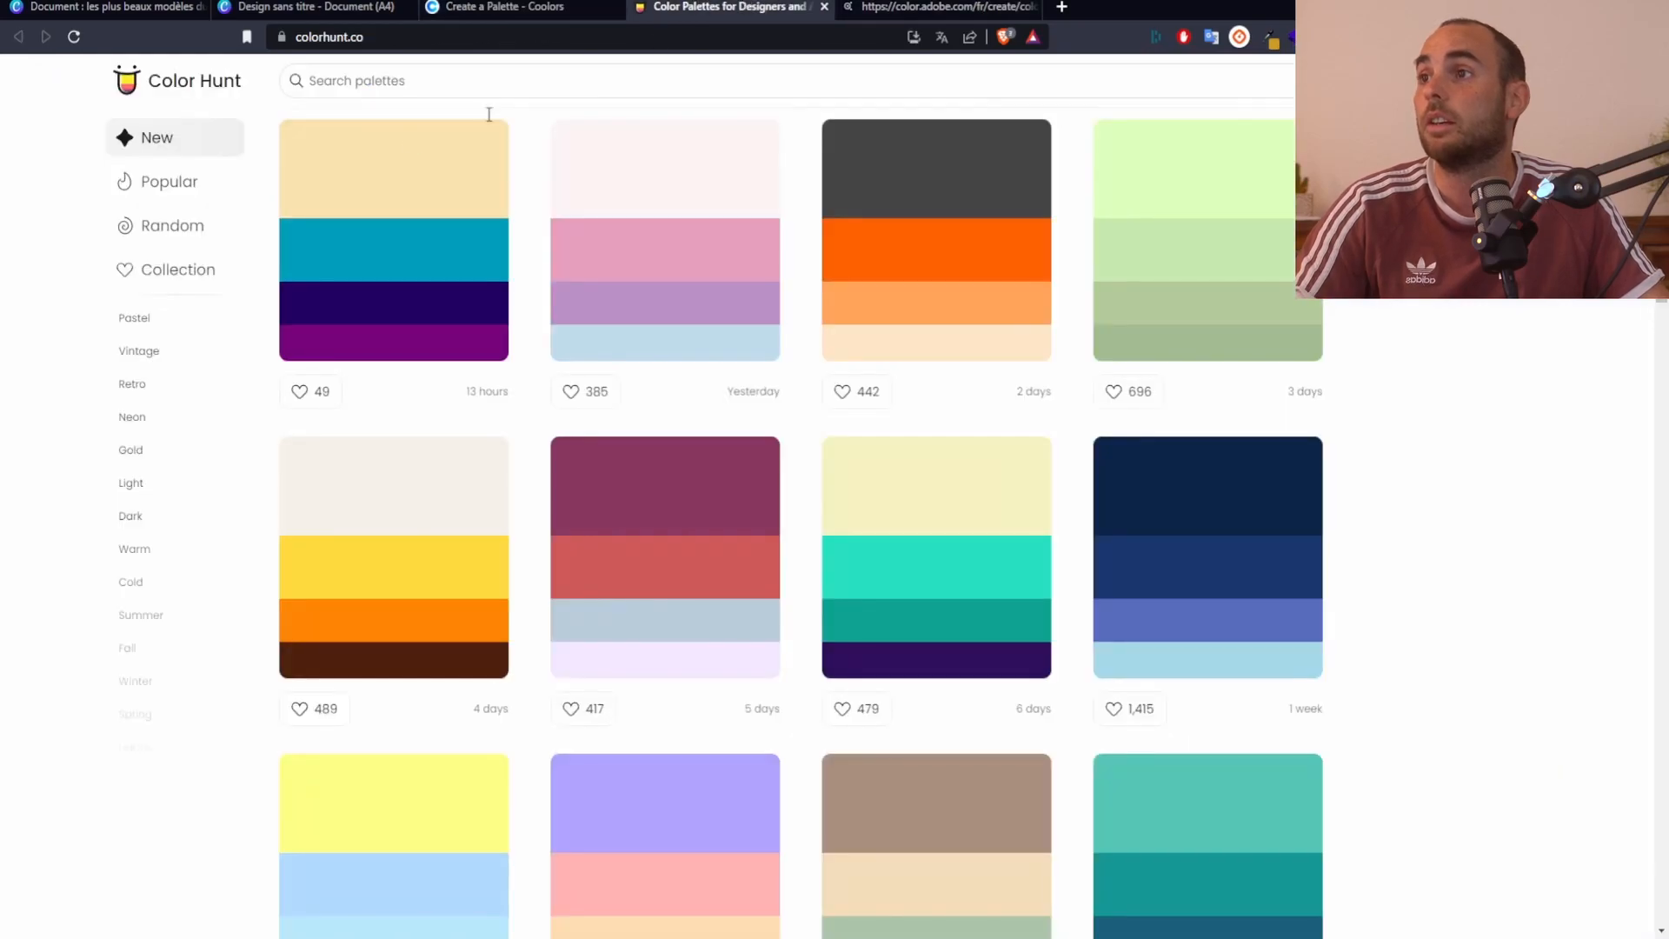
{"action": "scroll", "coordinate": [1006, 420], "scroll_direction": "down", "scroll_amount": 20}
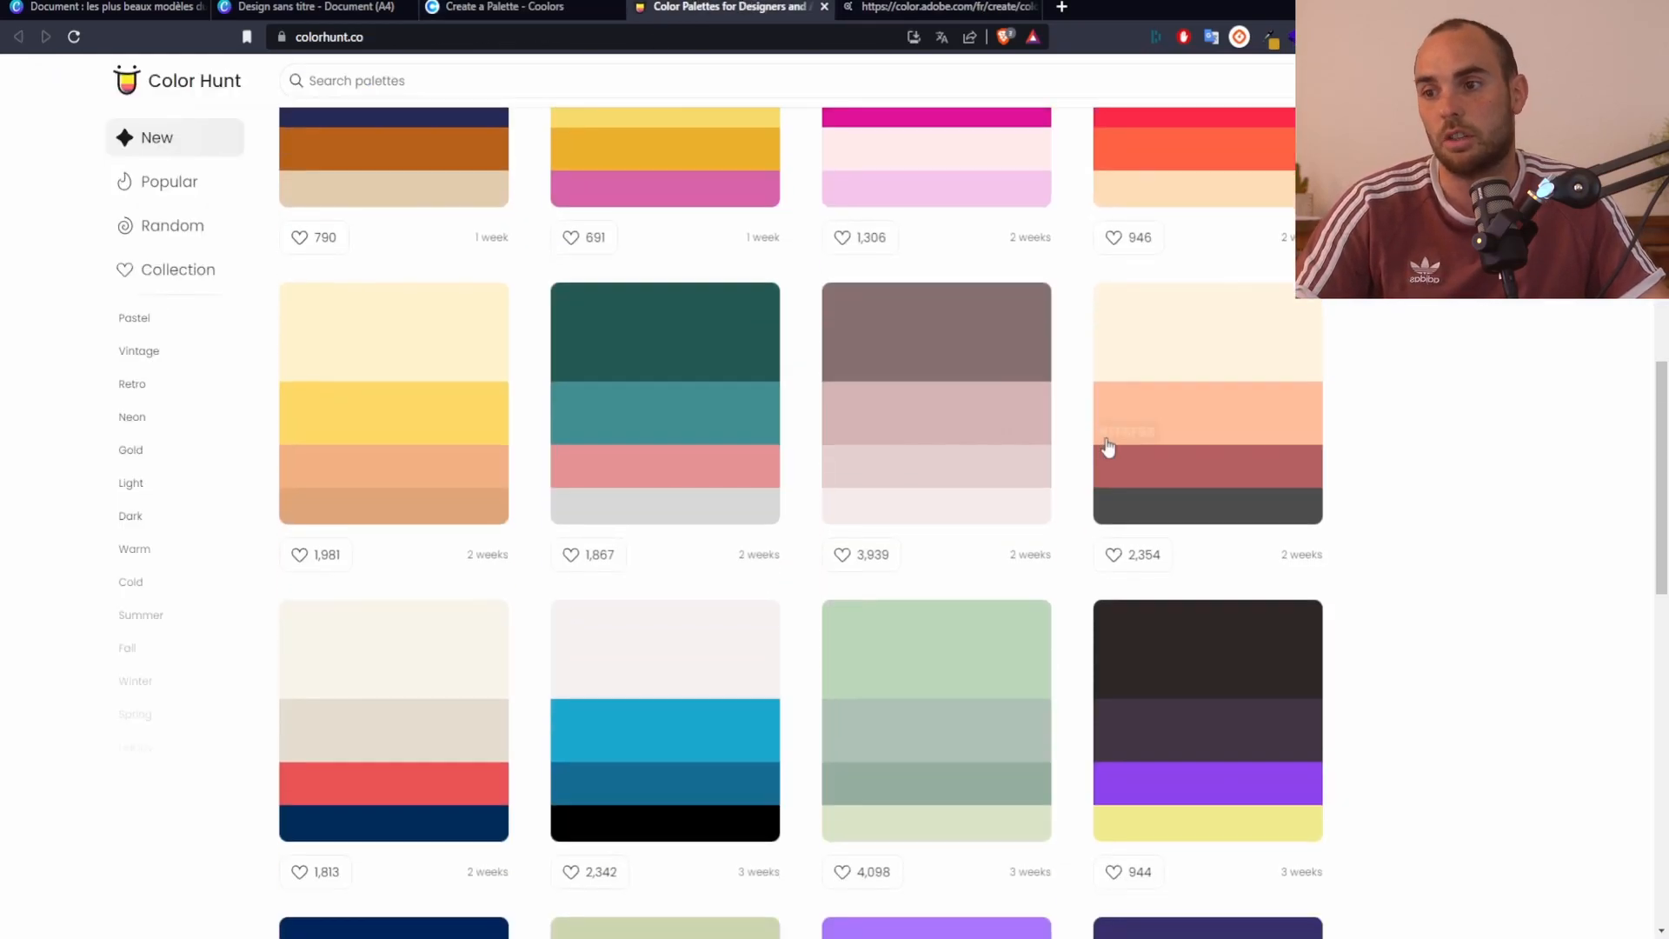
{"action": "scroll", "coordinate": [1113, 443], "scroll_direction": "down", "scroll_amount": 10}
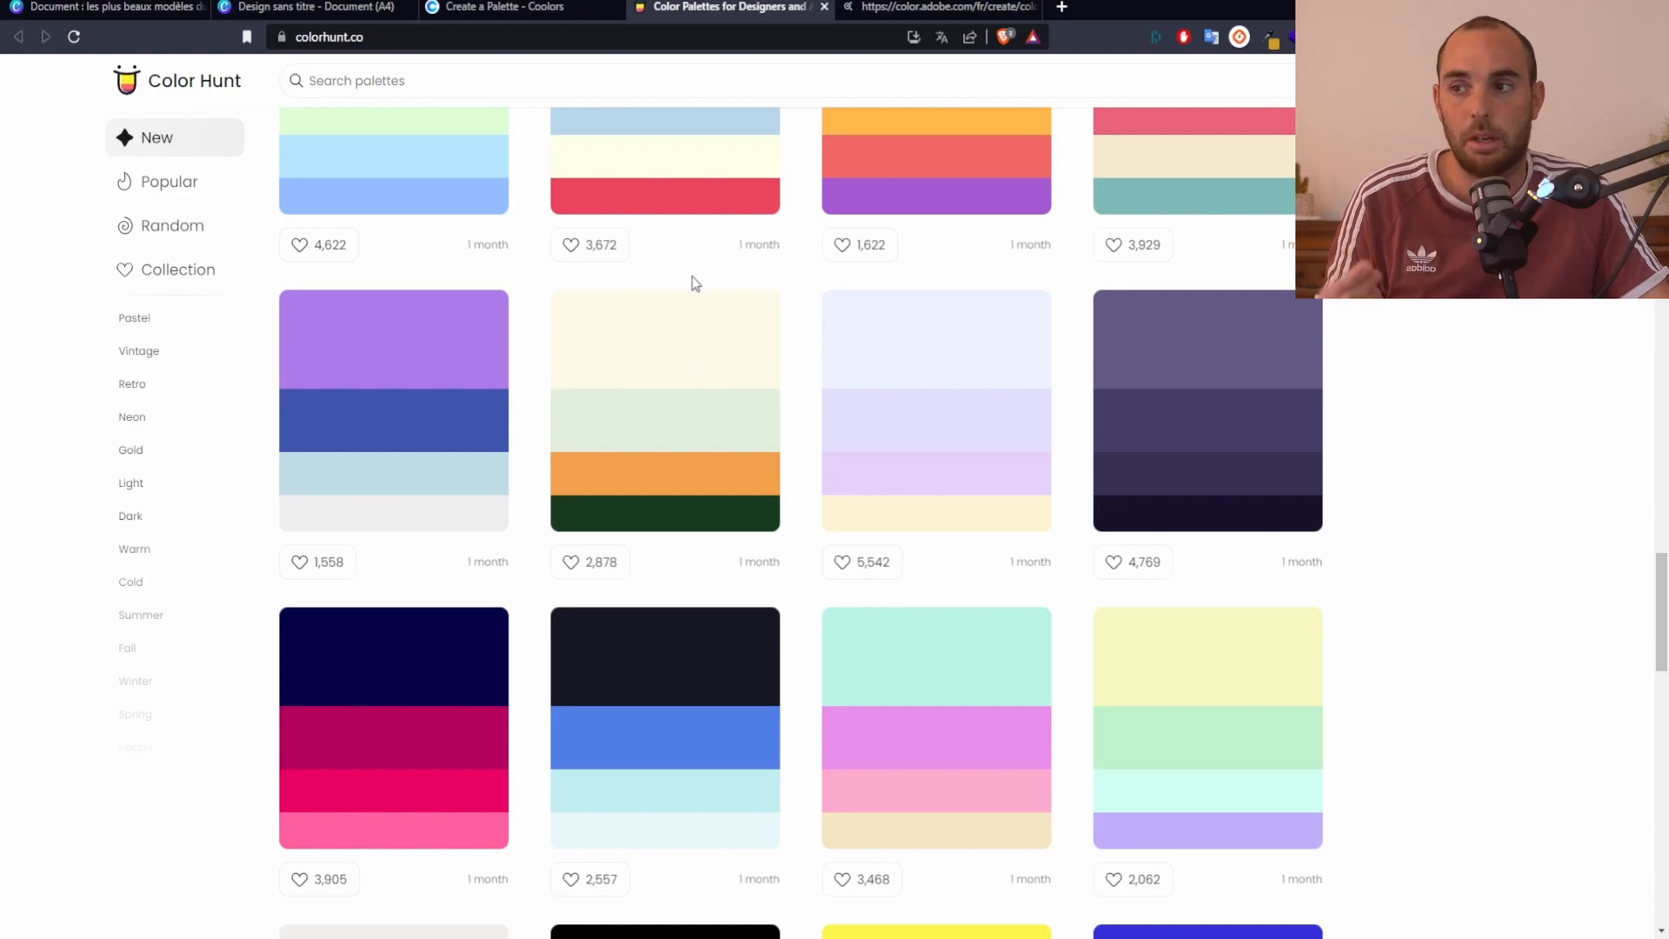
Switch to Adobe Color, apply the Complémentaire harmony rule and move the base colour to golden yellow #E0B33D
{"action": "left_click", "coordinate": [926, 7]}
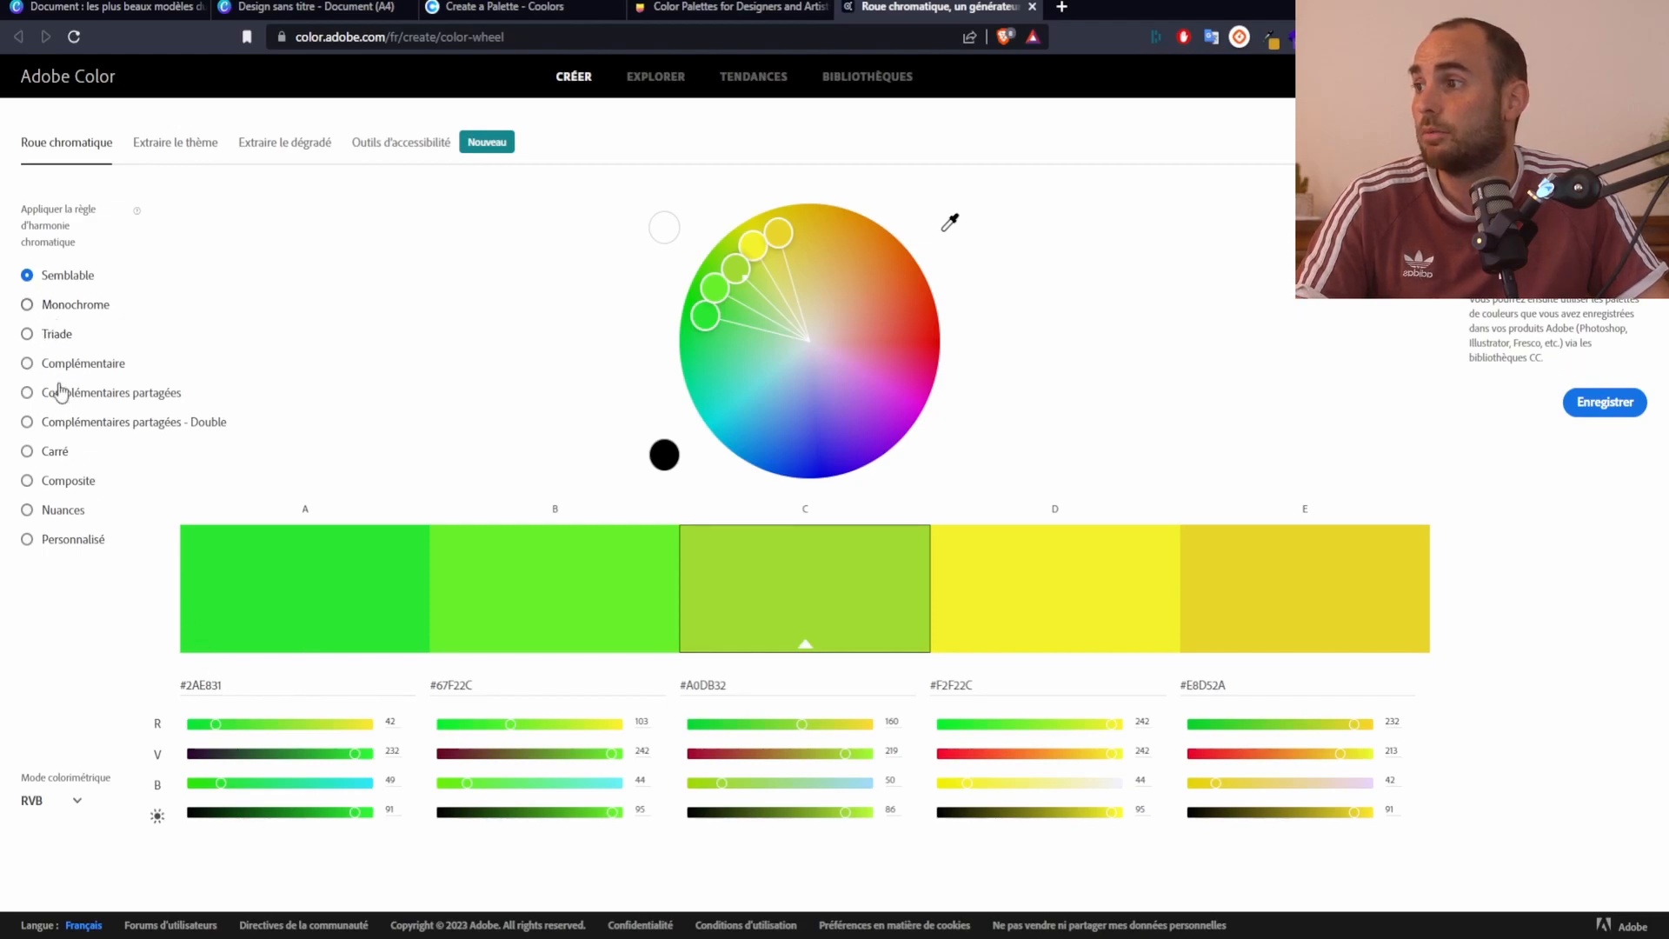
{"action": "left_click", "coordinate": [28, 363]}
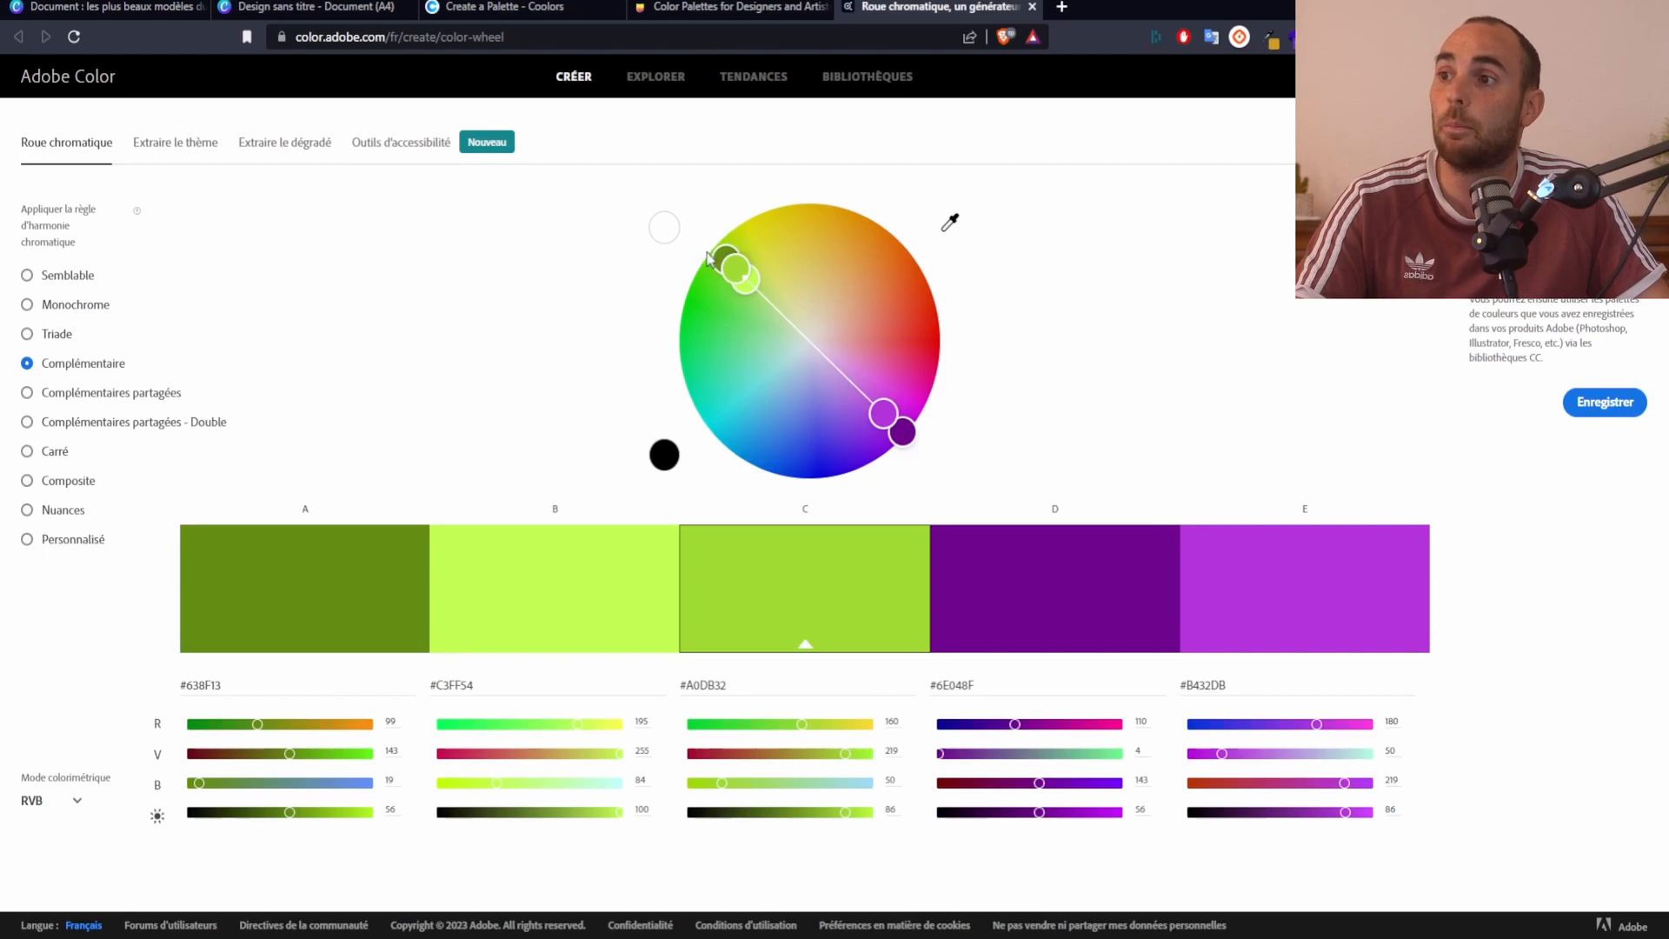
{"action": "mouse_move", "coordinate": [738, 268]}
{"action": "left_mouse_down"}
{"action": "mouse_move", "coordinate": [833, 249]}
{"action": "mouse_move", "coordinate": [828, 227]}
{"action": "left_mouse_up"}
{"action": "left_click_drag", "start_coordinate": [739, 683], "coordinate": [681, 689]}
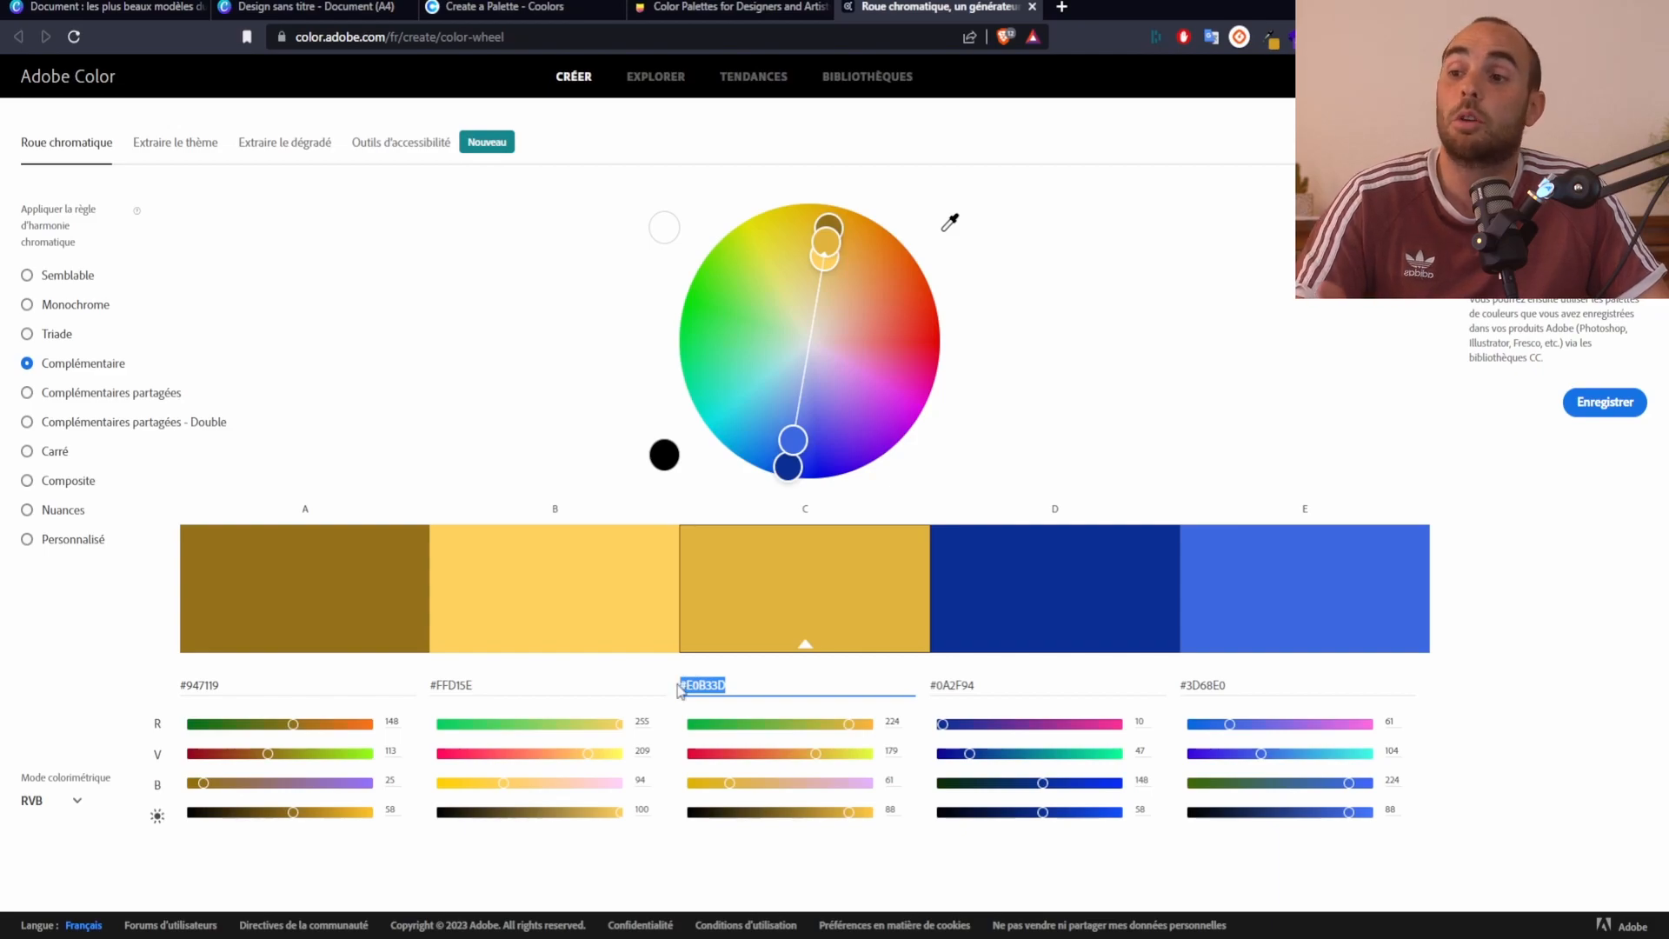
{"action": "left_click", "coordinate": [818, 578]}
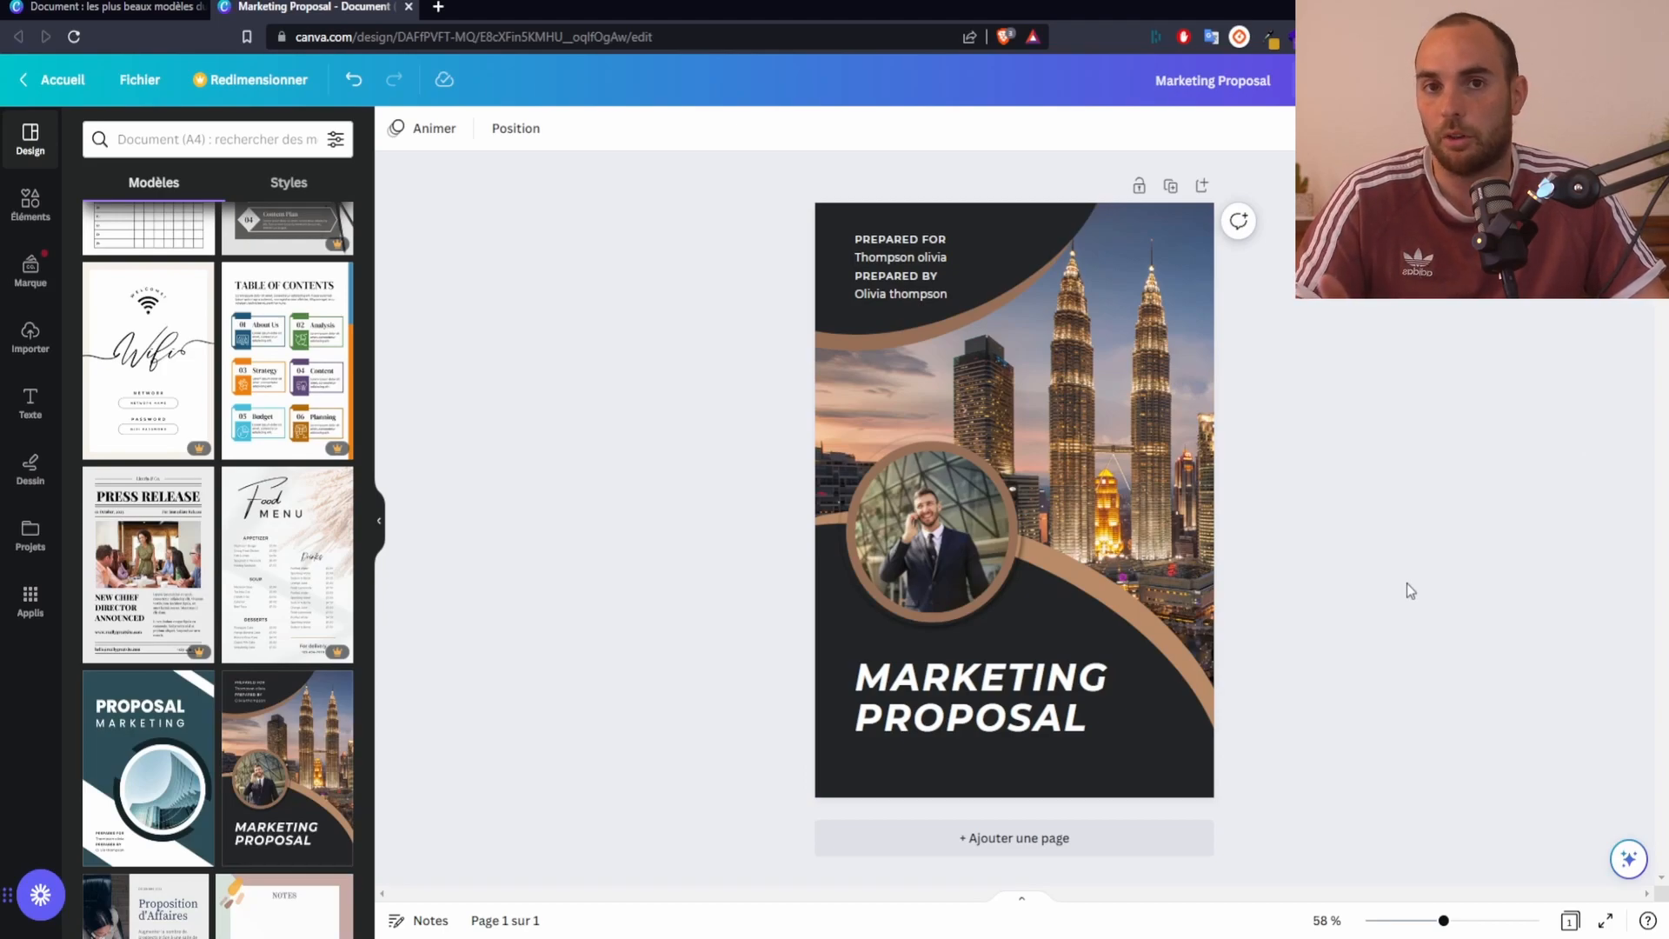
Look through the fonts available for the cover title MARKETING PROPOSAL
{"action": "left_click", "coordinate": [965, 711]}
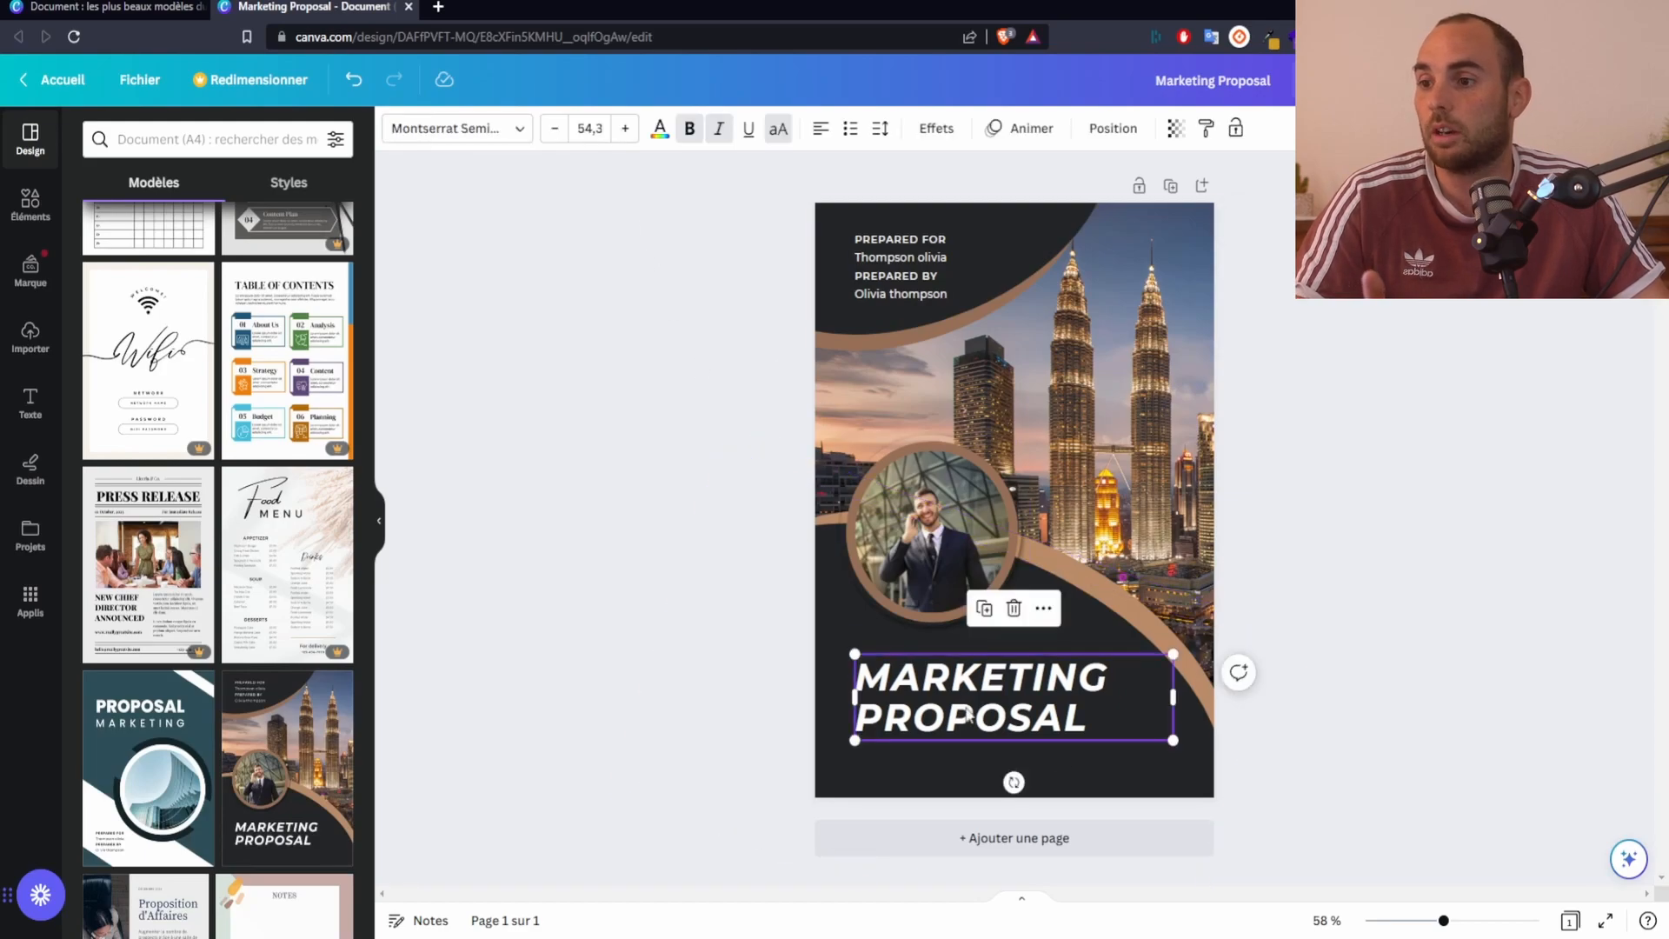
{"action": "left_click", "coordinate": [499, 141]}
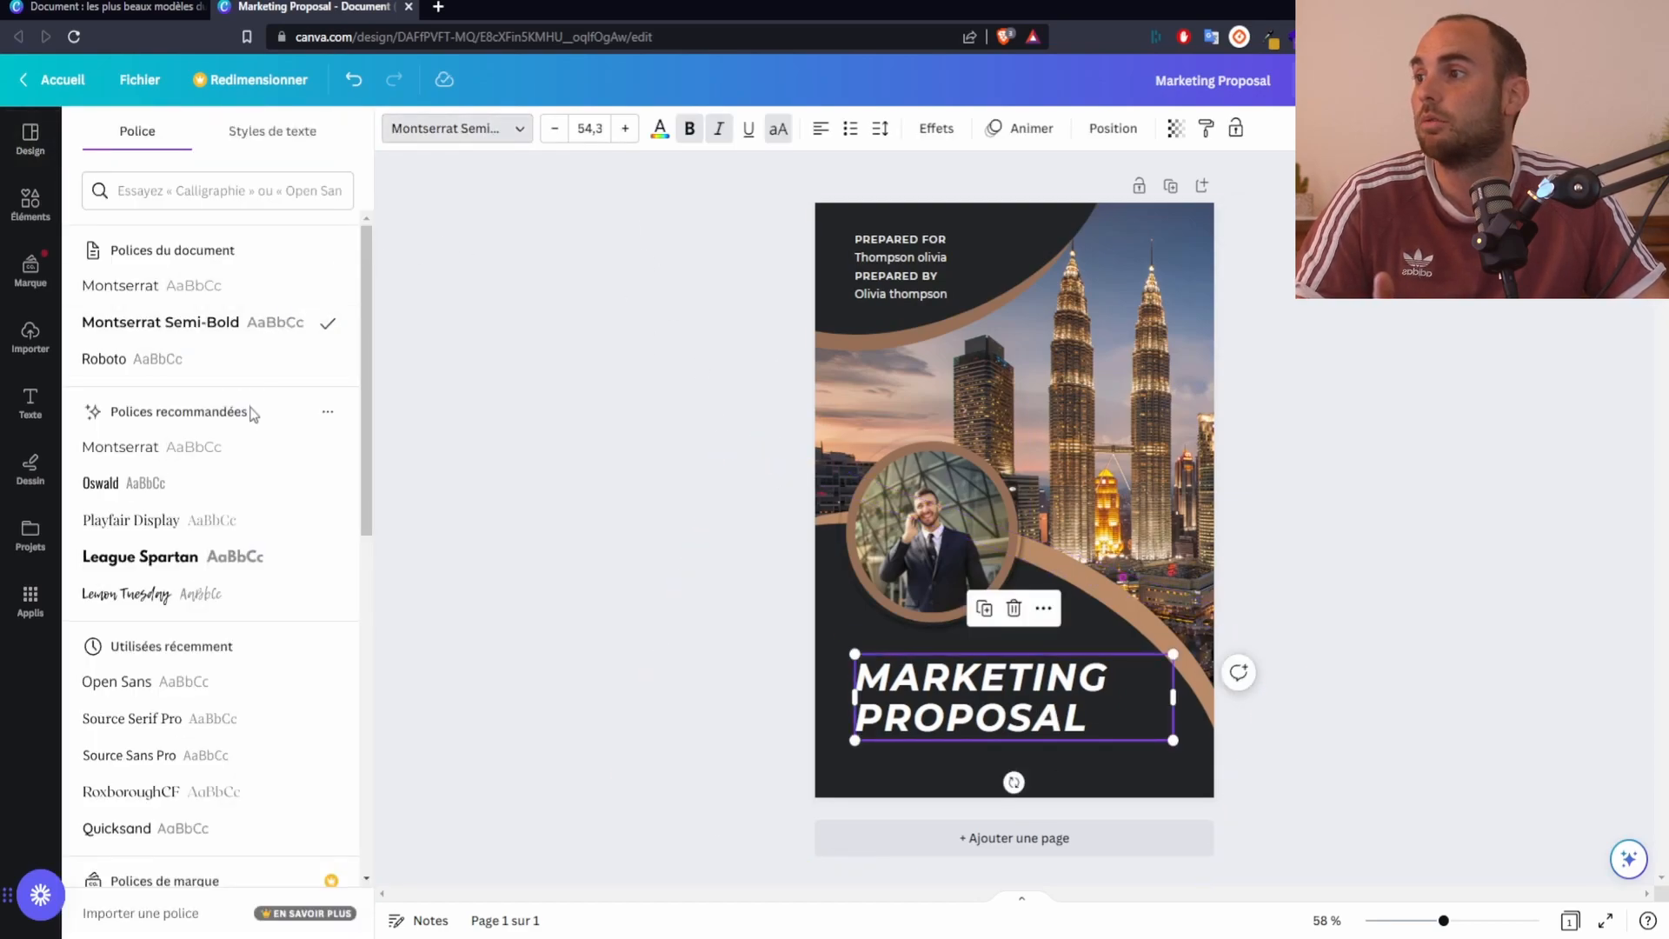
{"action": "scroll", "coordinate": [243, 435], "scroll_direction": "down", "scroll_amount": 10}
{"action": "scroll", "coordinate": [235, 474], "scroll_direction": "down", "scroll_amount": 5}
{"action": "scroll", "coordinate": [223, 540], "scroll_direction": "up", "scroll_amount": 12}
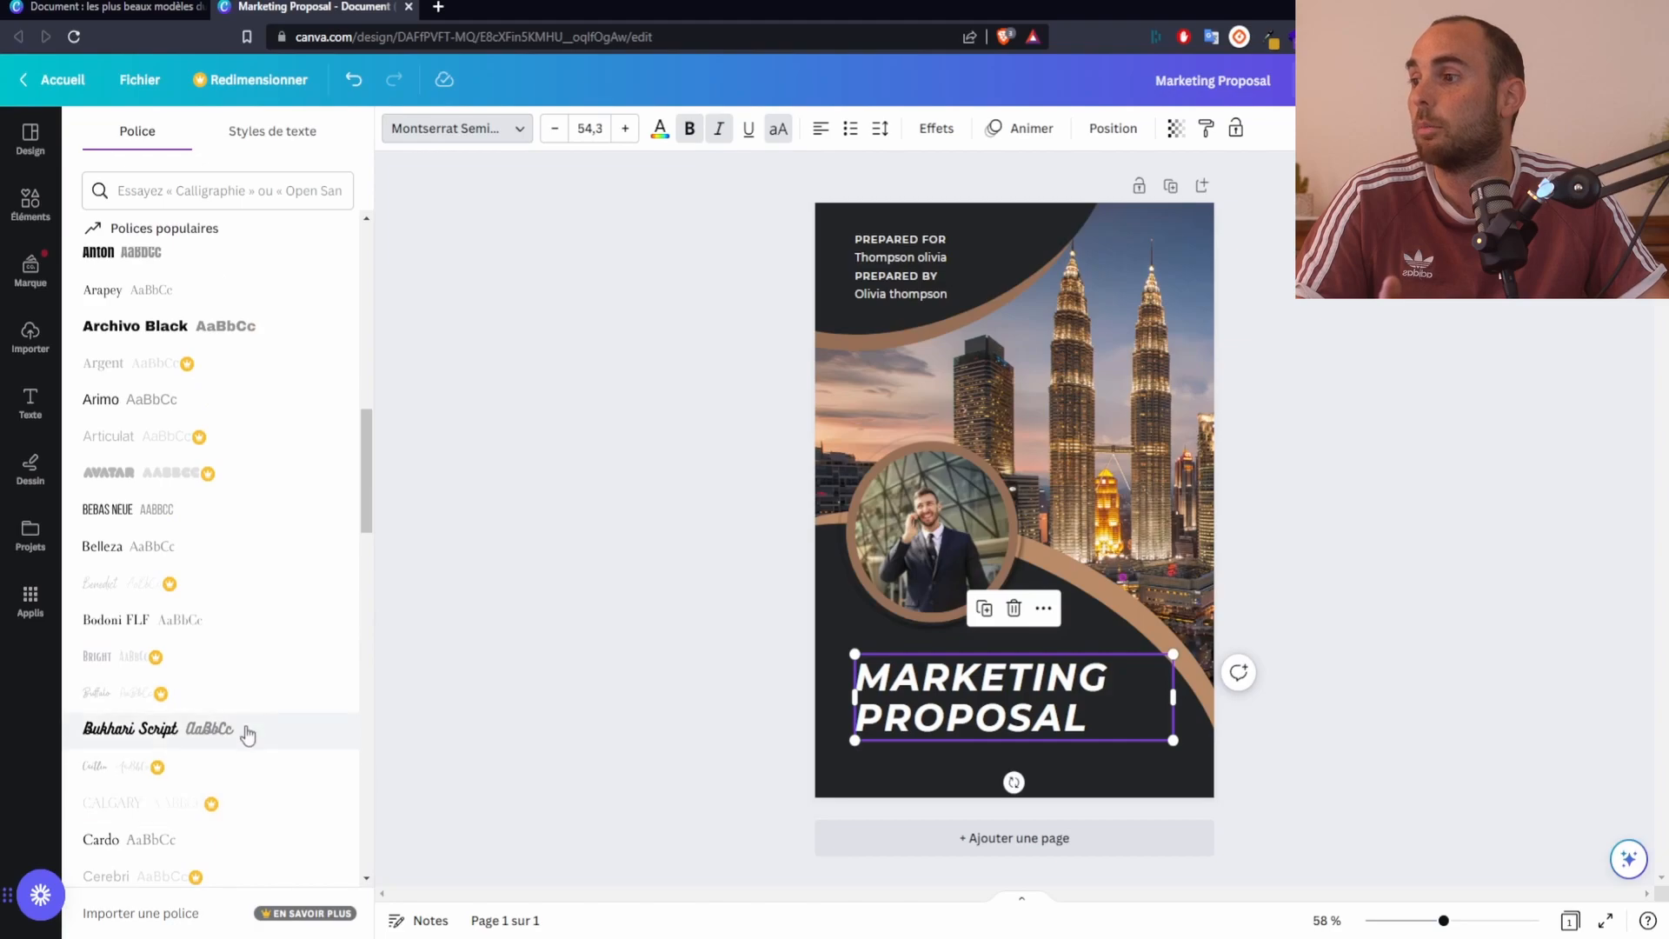
{"action": "scroll", "coordinate": [225, 556], "scroll_direction": "up", "scroll_amount": 3}
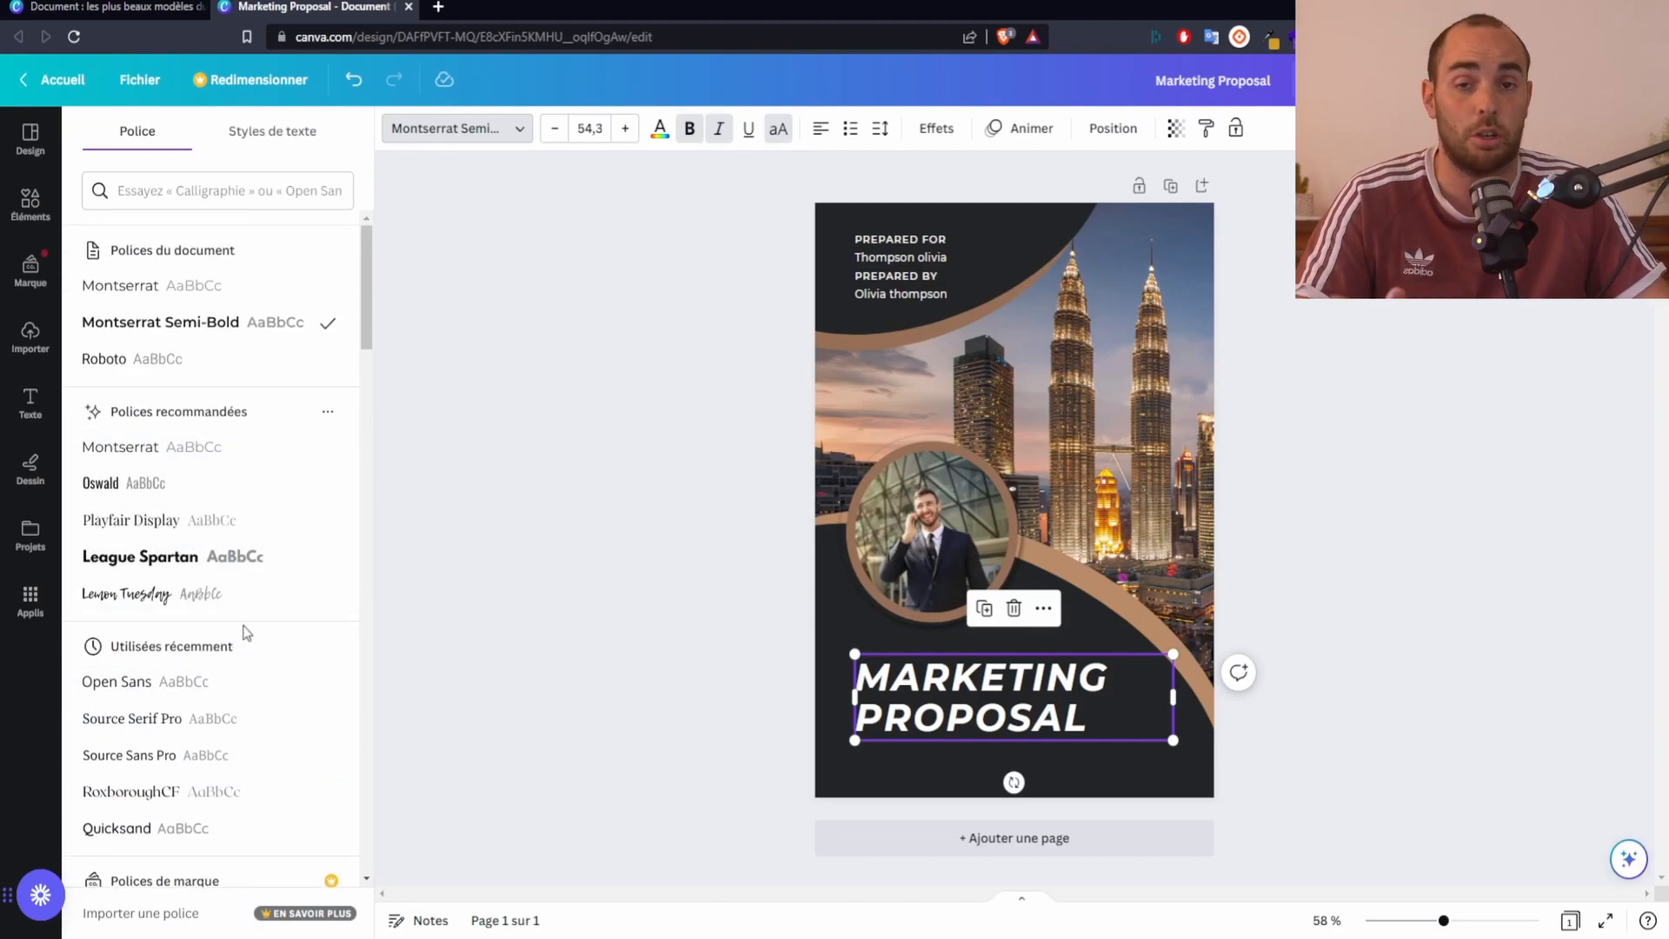
{"action": "left_click", "coordinate": [1329, 381]}
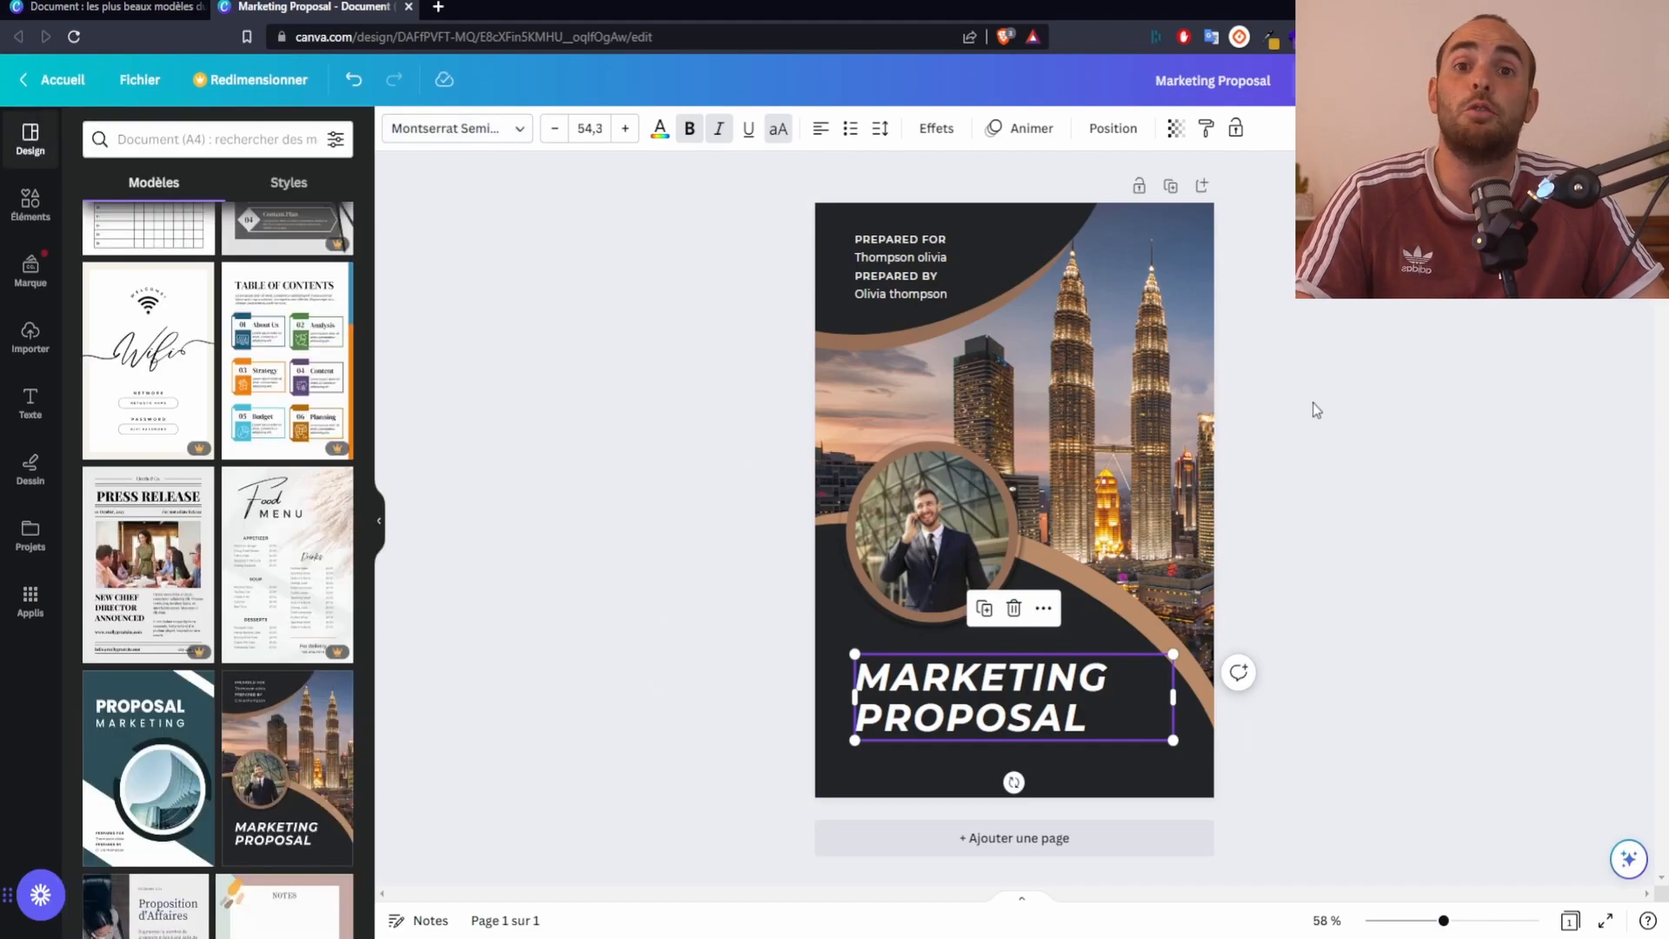
Search the web for "google fonts" in a new browser tab and open the Google Fonts site
{"action": "left_click", "coordinate": [438, 7]}
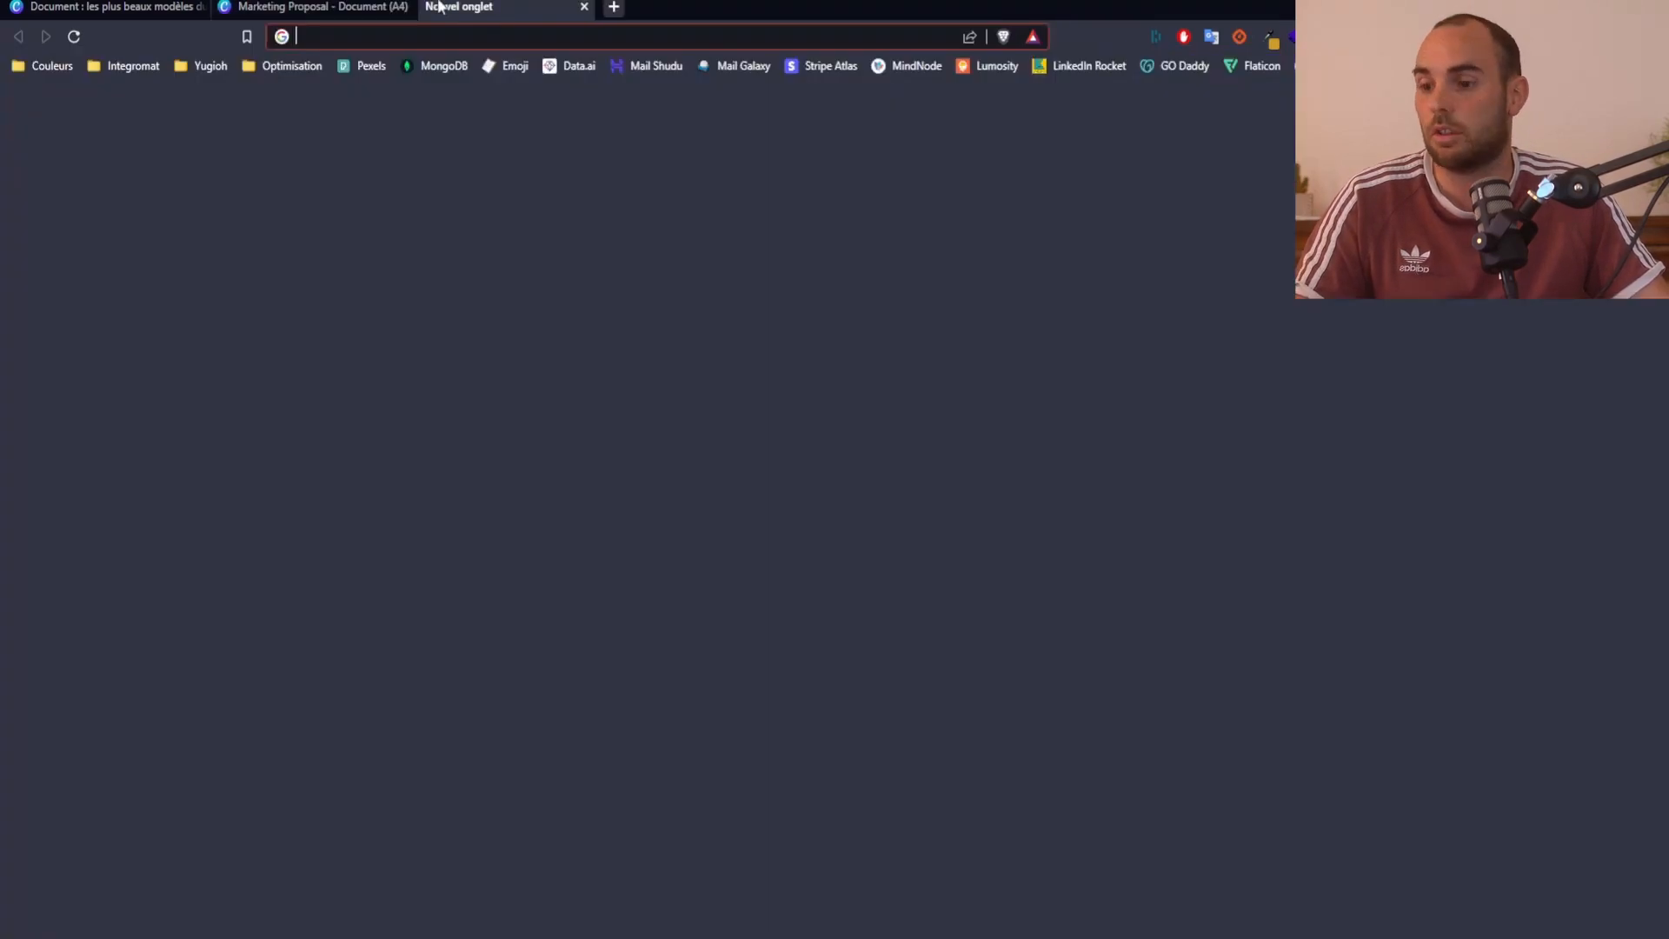
{"action": "type", "text": "google fonts"}
{"action": "key", "text": "Return"}
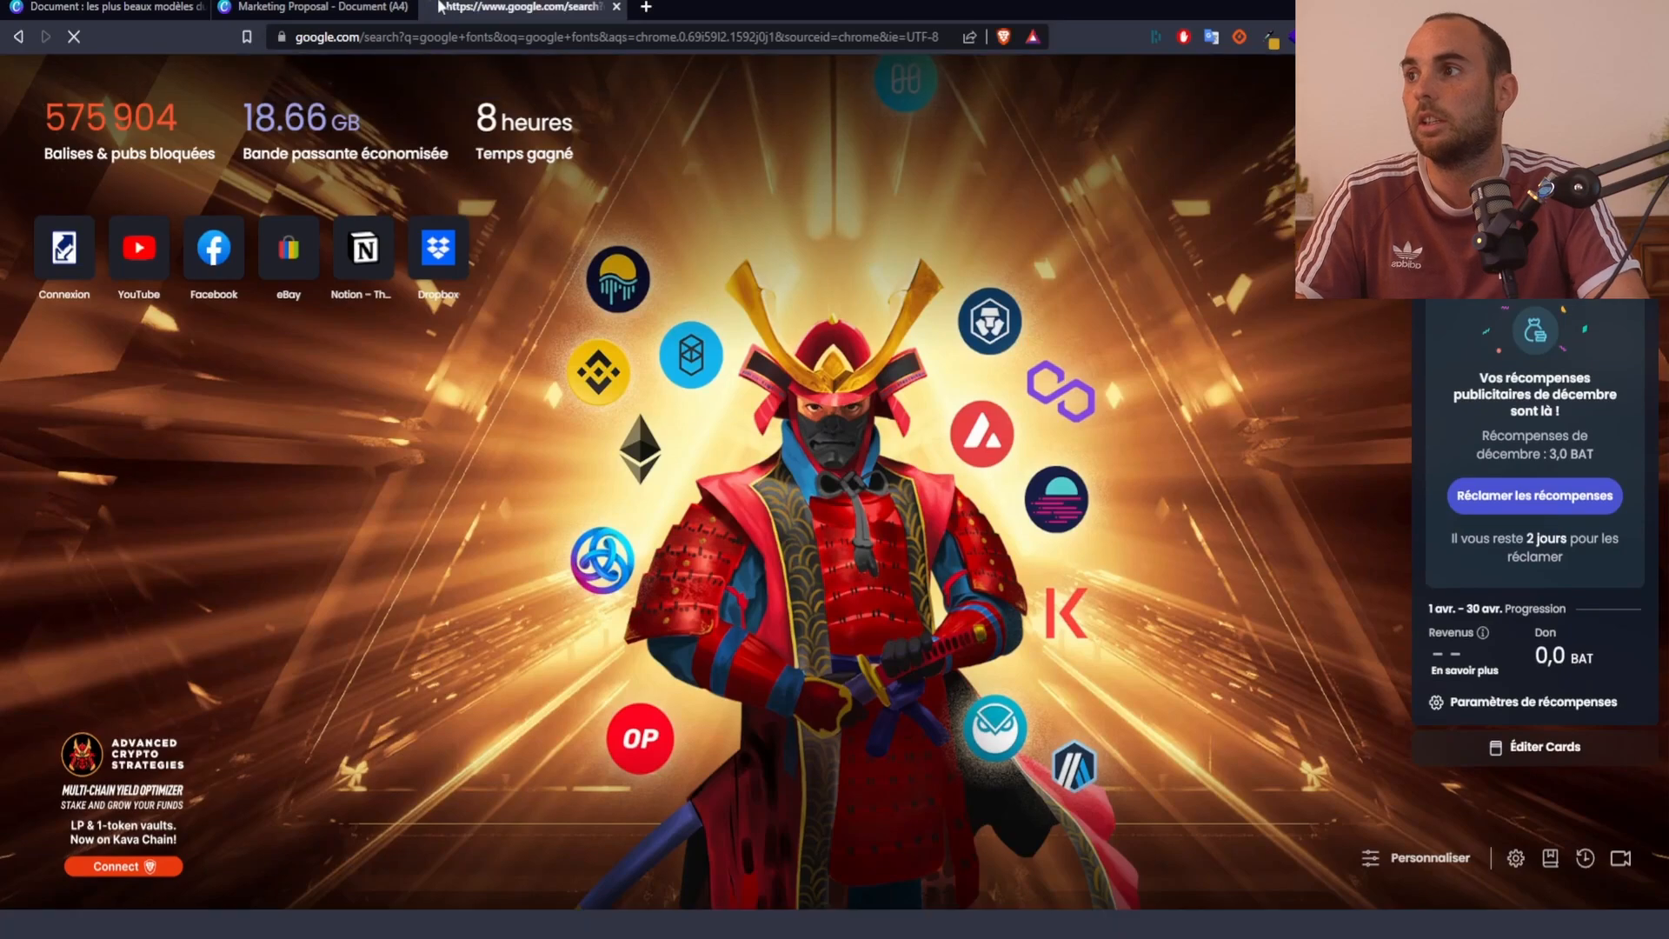
{"action": "left_click", "coordinate": [356, 275]}
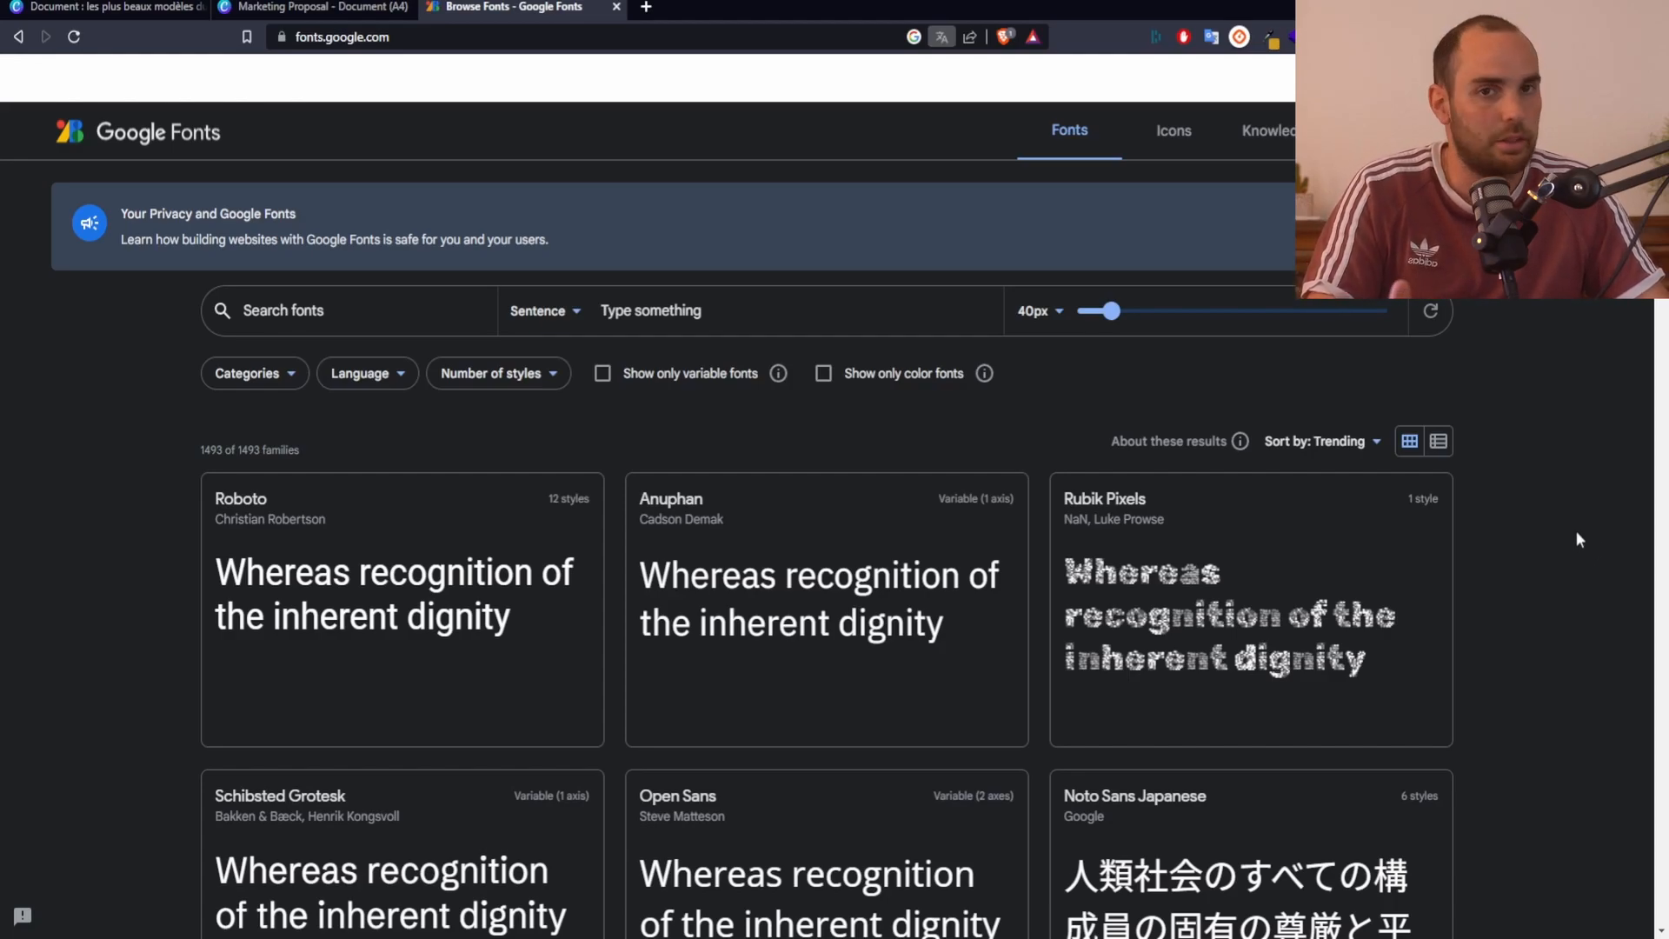
Switch back to Canva, try Montserrat and Roboto on the cover title, and set its font to Oswald
{"action": "left_click", "coordinate": [313, 7]}
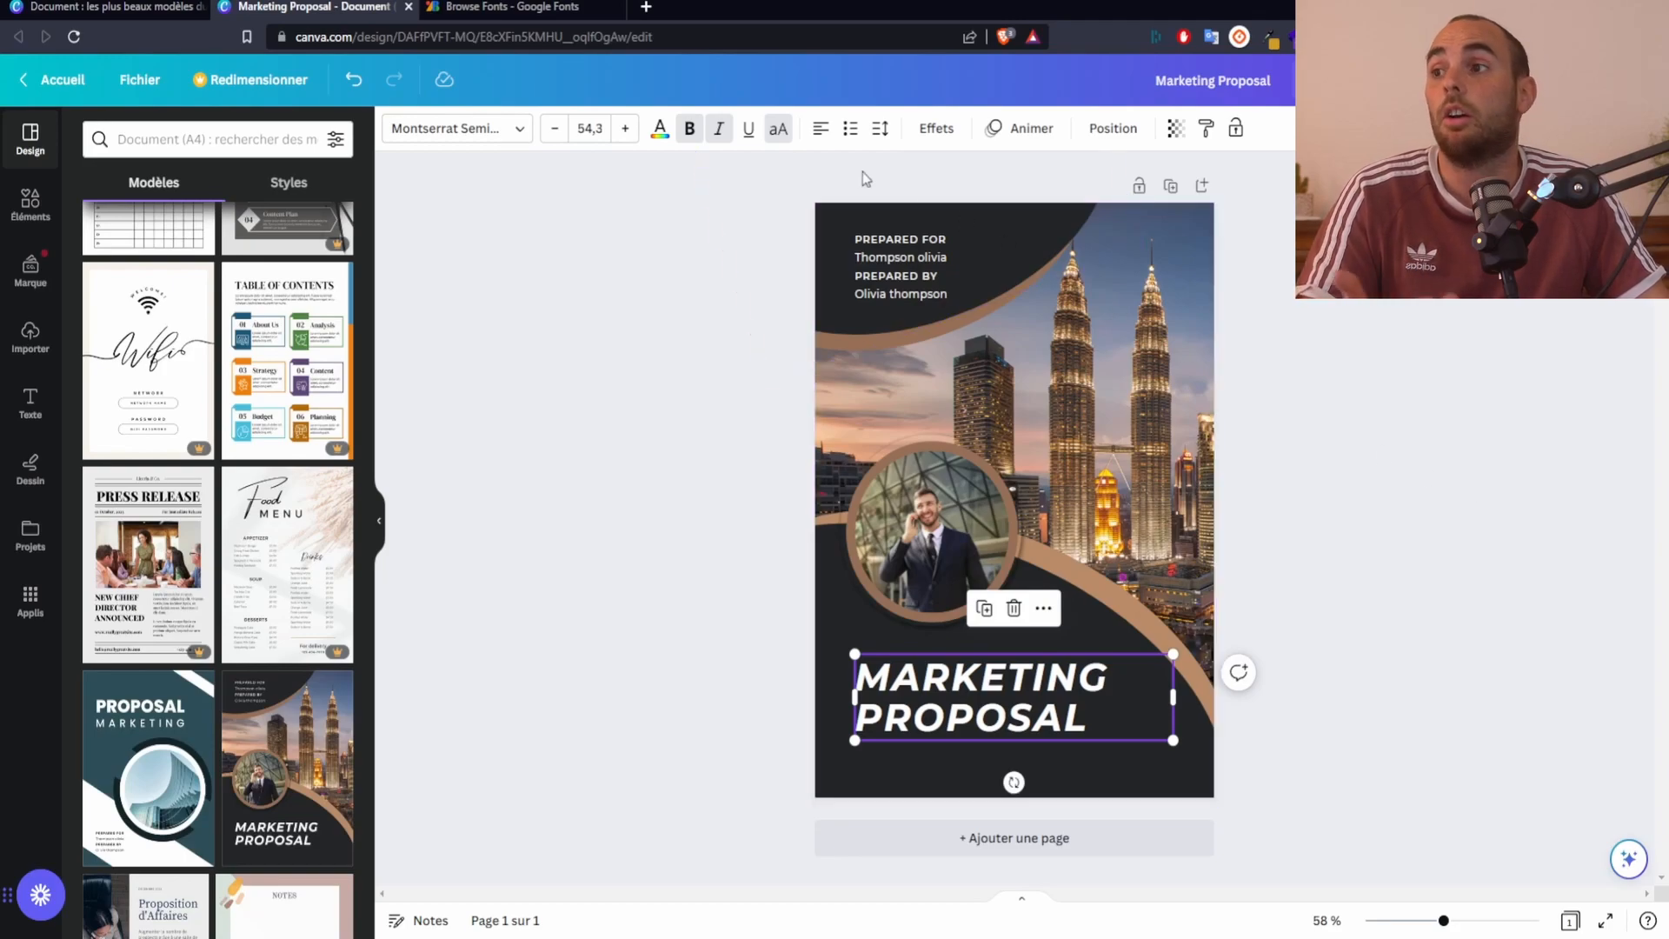
{"action": "left_click", "coordinate": [455, 128]}
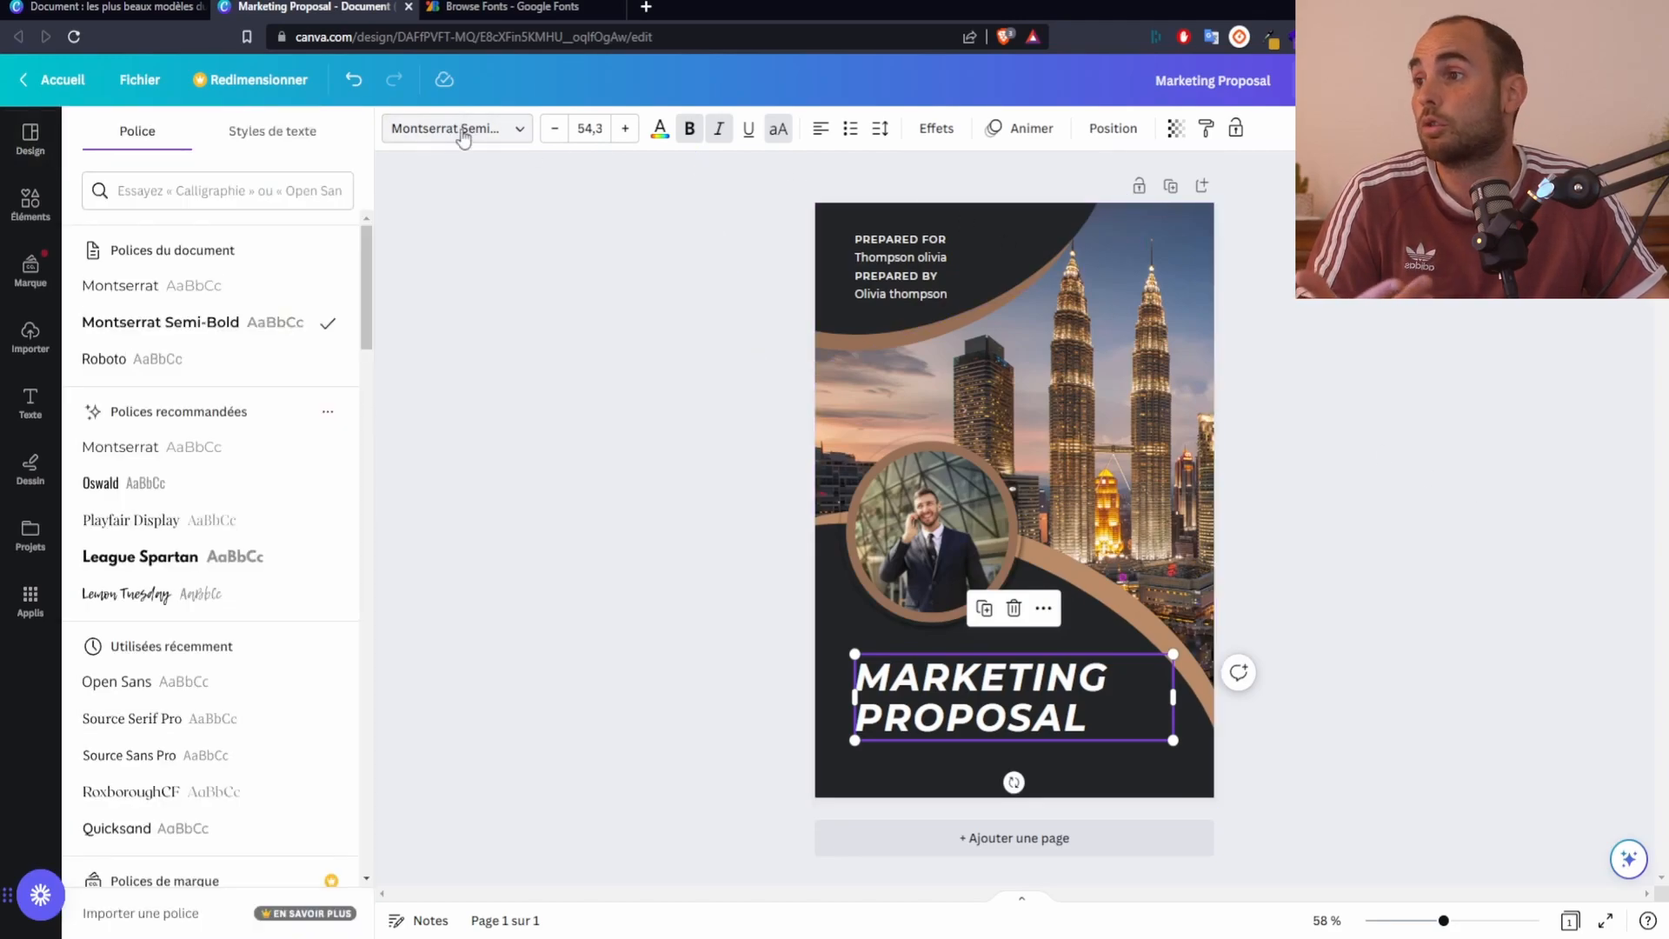
{"action": "left_click", "coordinate": [120, 292]}
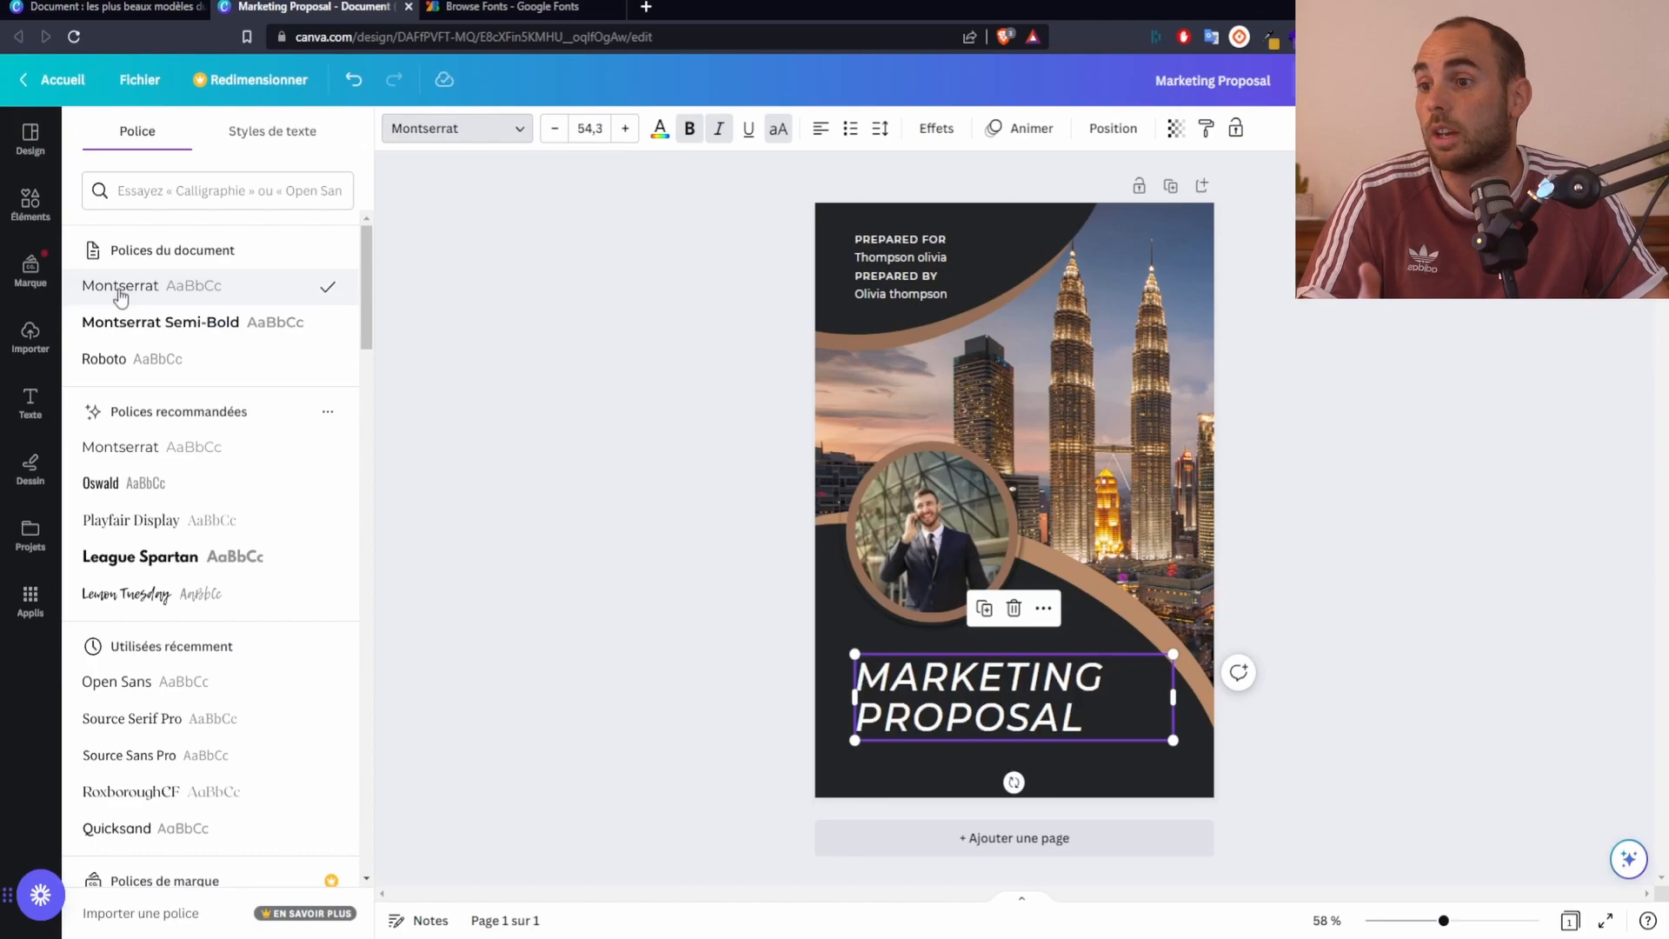
{"action": "left_click", "coordinate": [129, 377]}
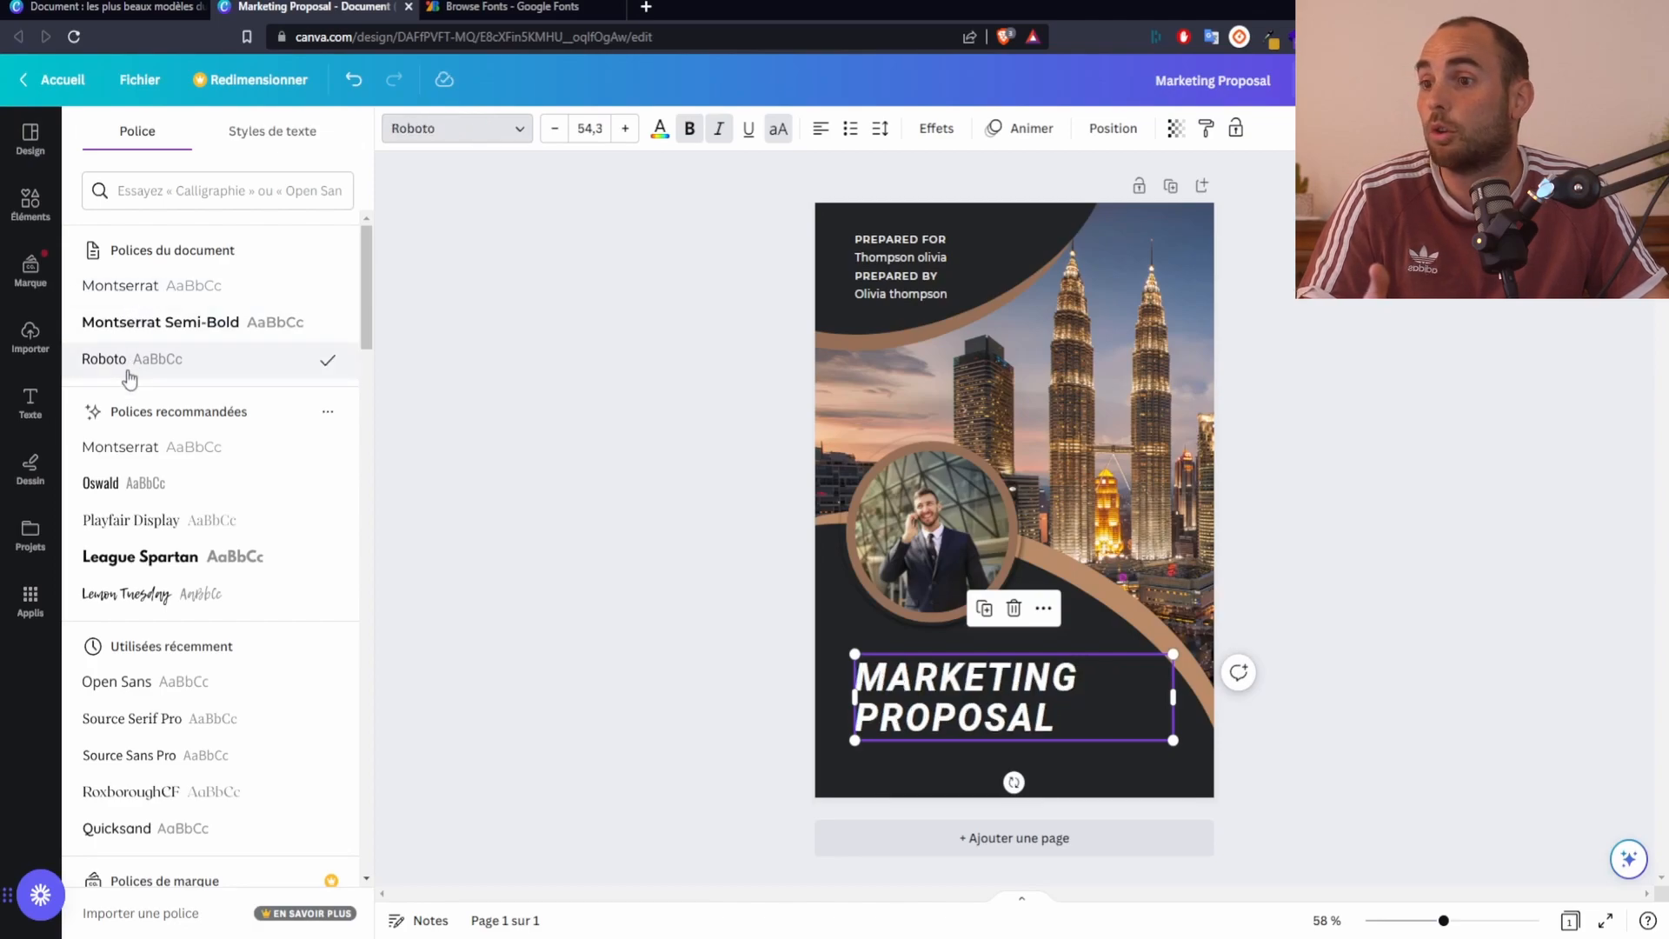
{"action": "left_click", "coordinate": [137, 483]}
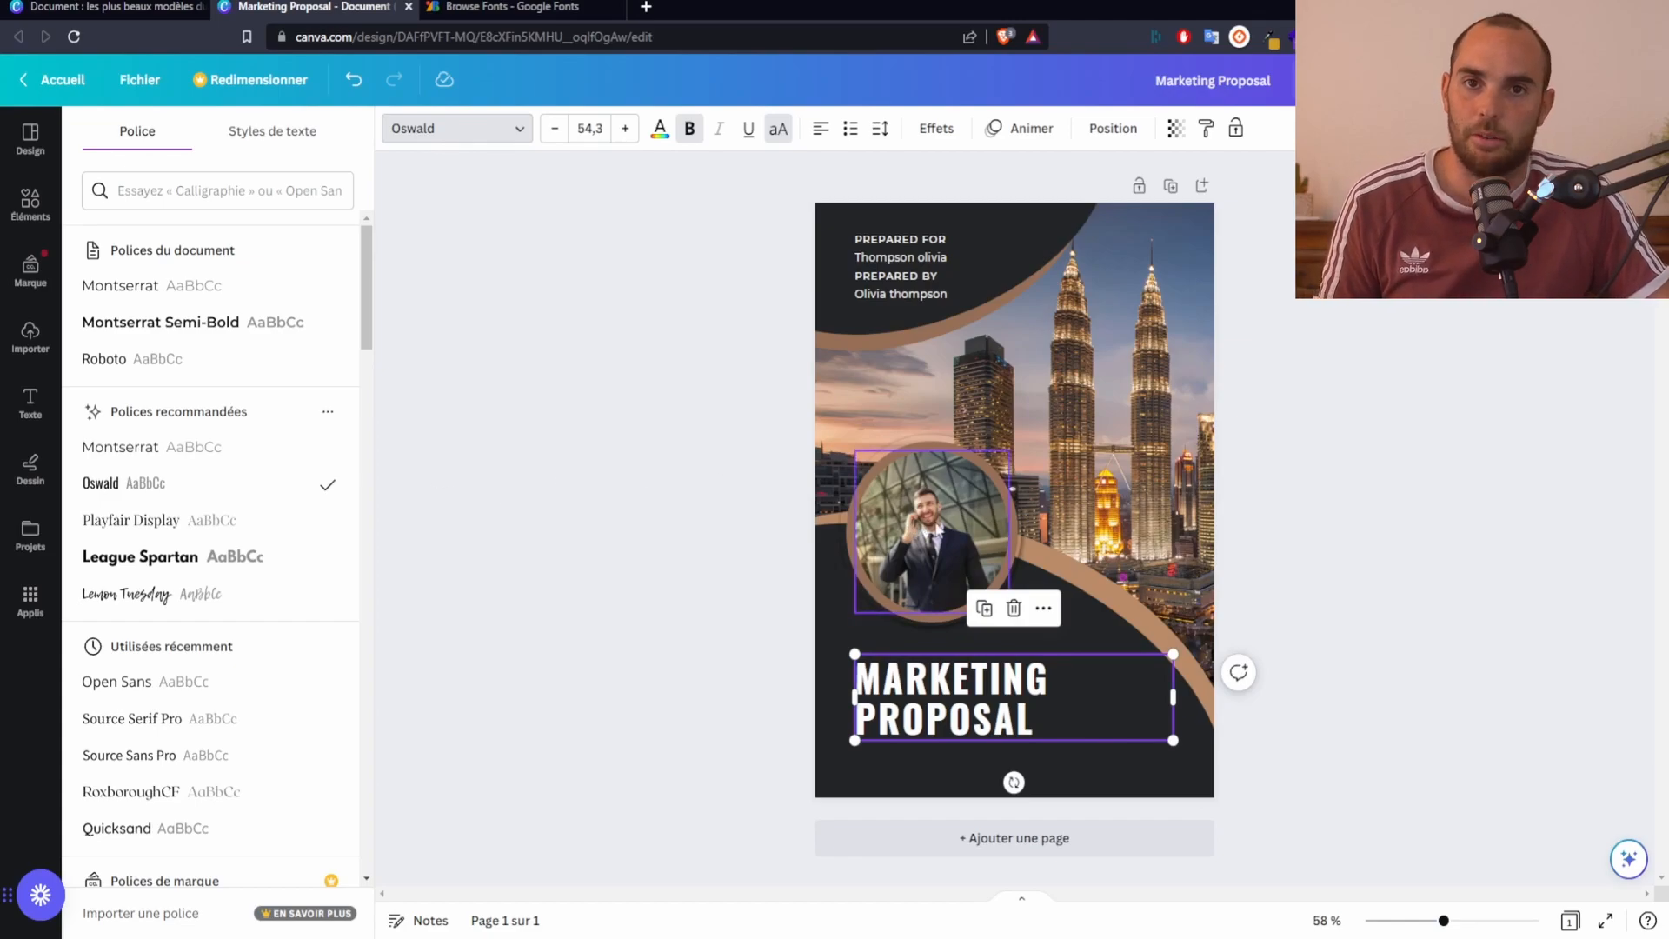
{"action": "left_click", "coordinate": [1650, 562]}
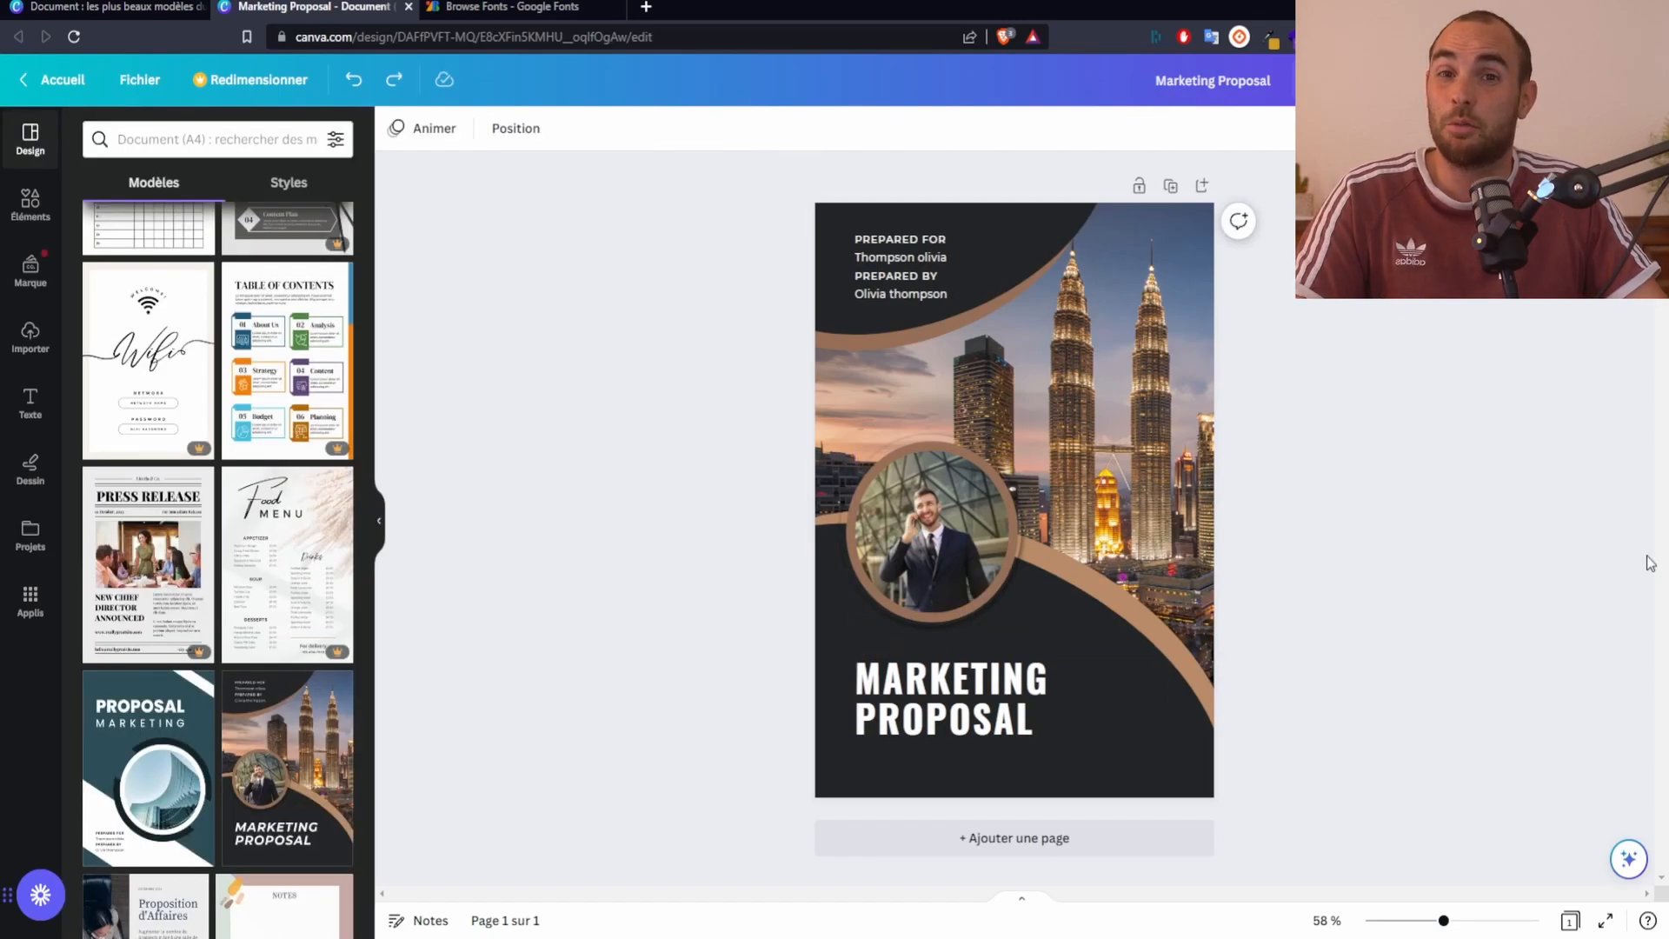
Replace the cover title text with GUIDE DE CUISINE
{"action": "double_click", "coordinate": [1040, 736]}
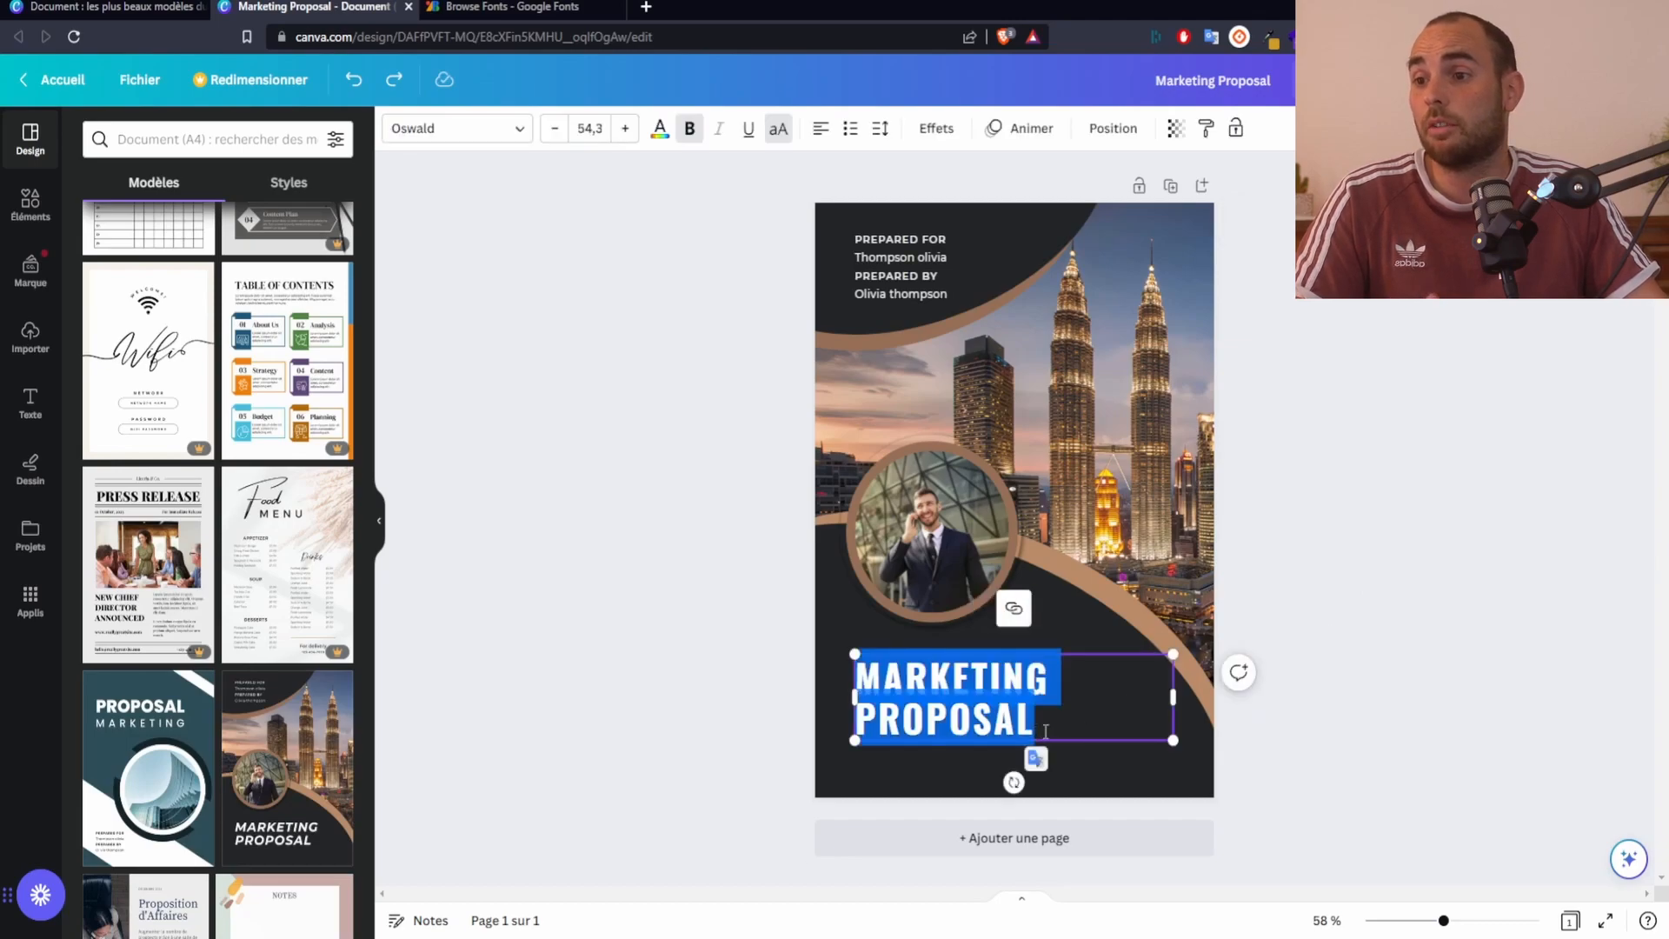
{"action": "type", "text": "G"}
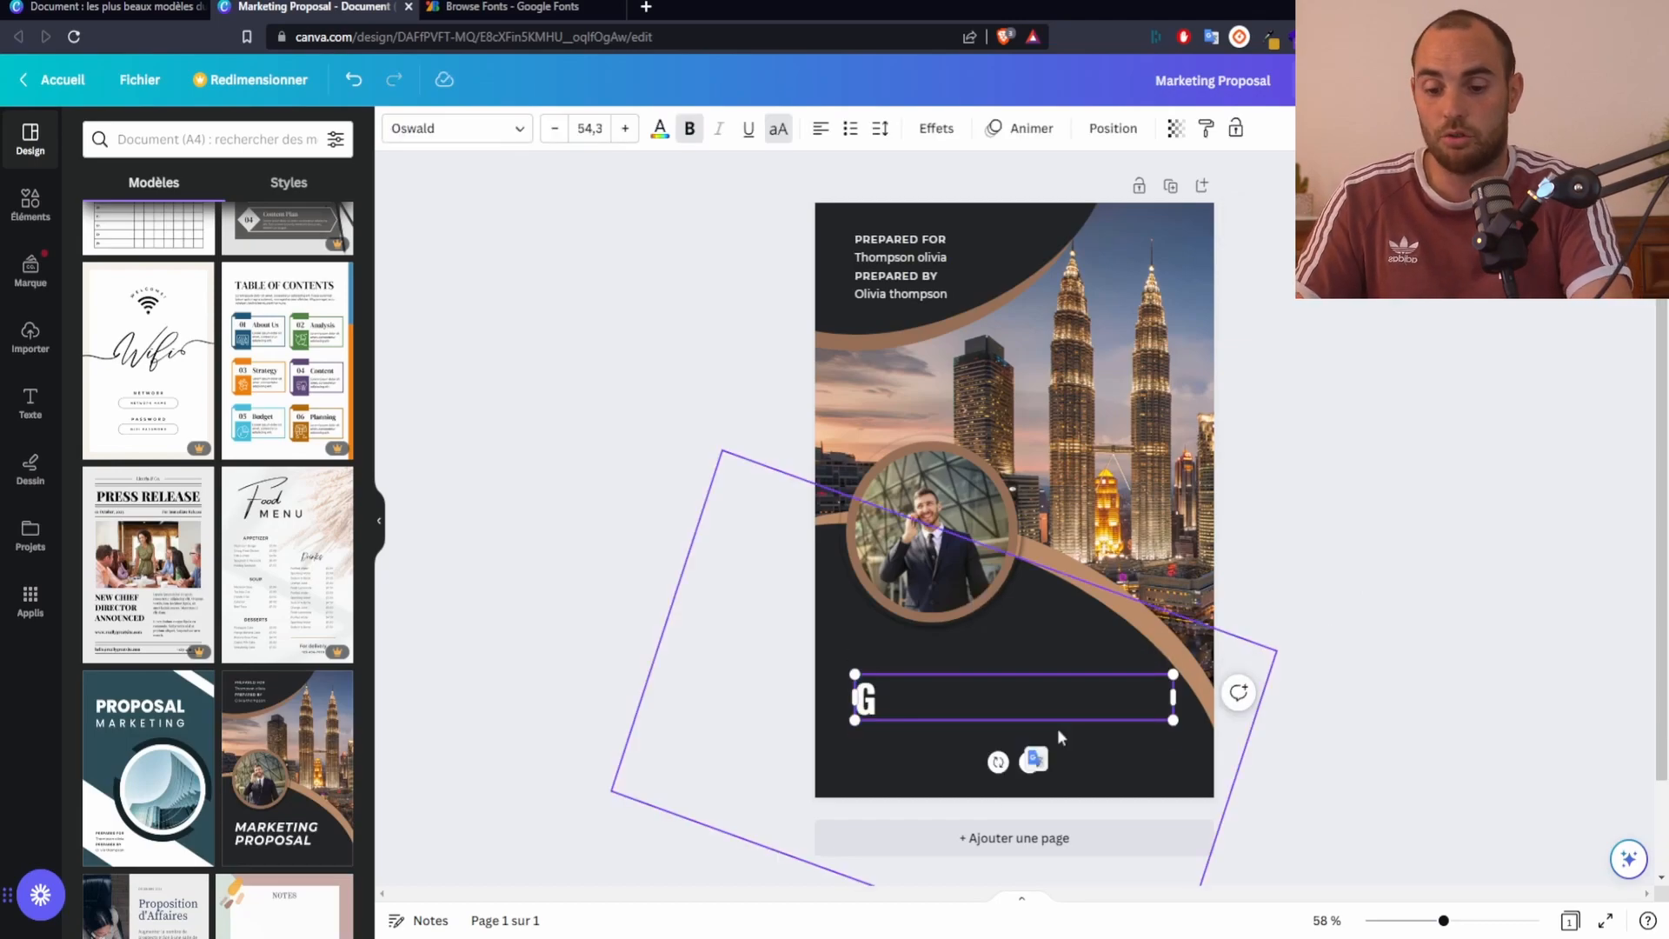
{"action": "type", "text": "UIDE DE CU"}
{"action": "type", "text": "SI"}
{"action": "key", "text": "BackSpace"}
{"action": "type", "text": "ISINE"}
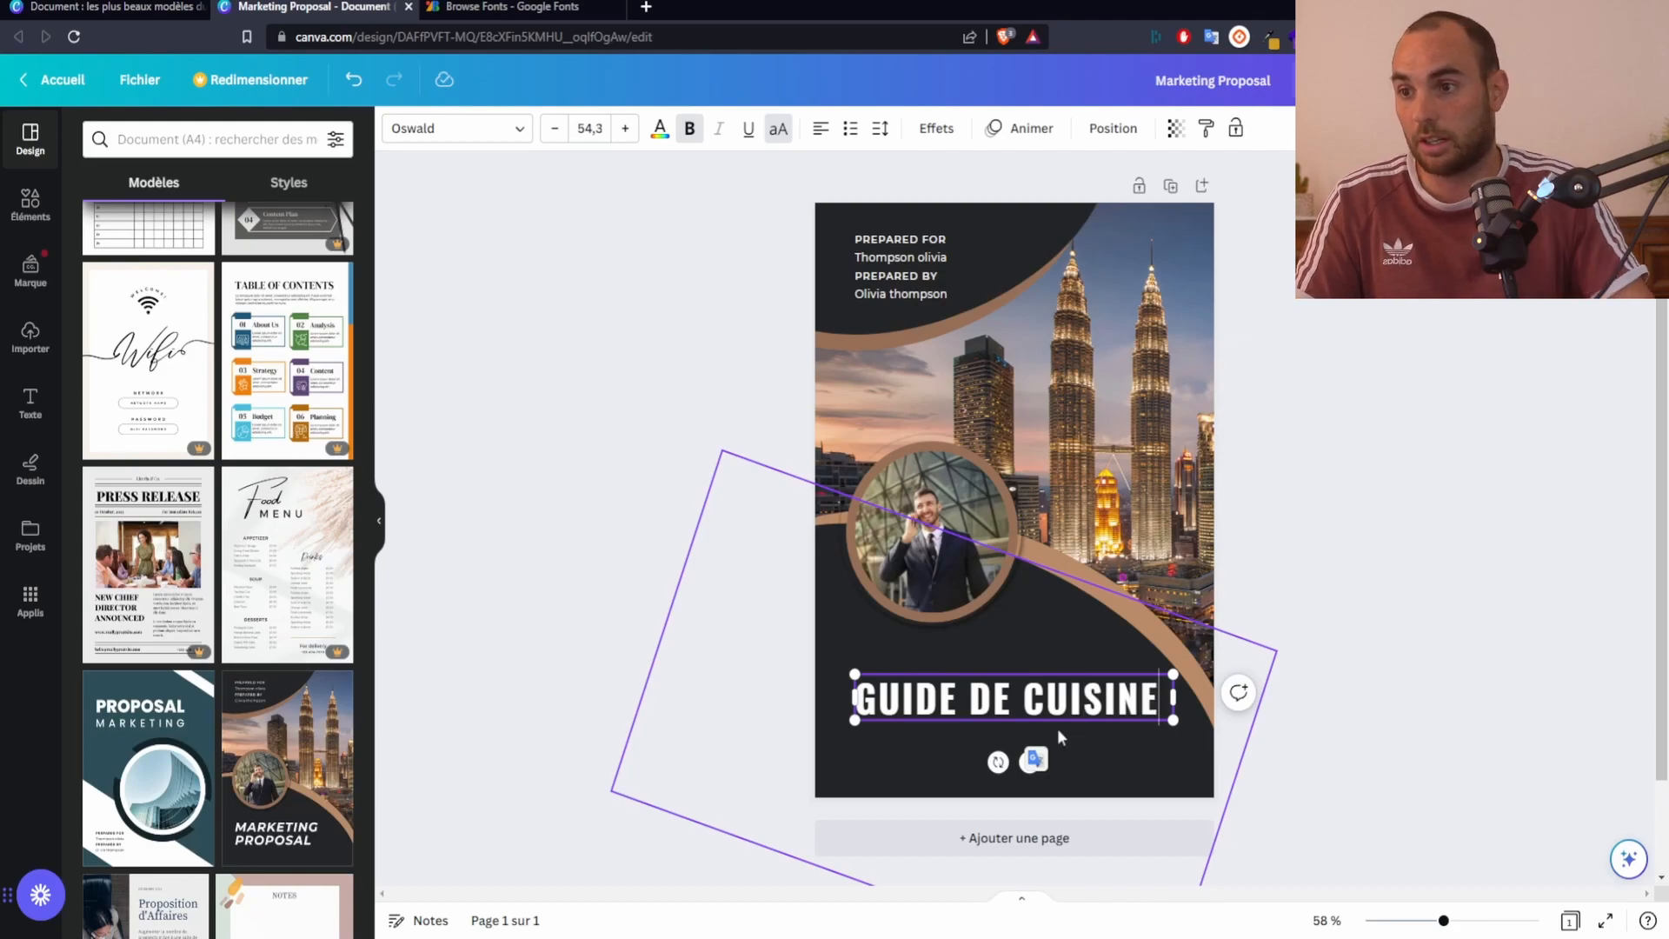
Recolour the brown curved band above the cover title with the yellow from the default solid colours
{"action": "left_click", "coordinate": [1093, 608]}
{"action": "left_click", "coordinate": [1084, 578]}
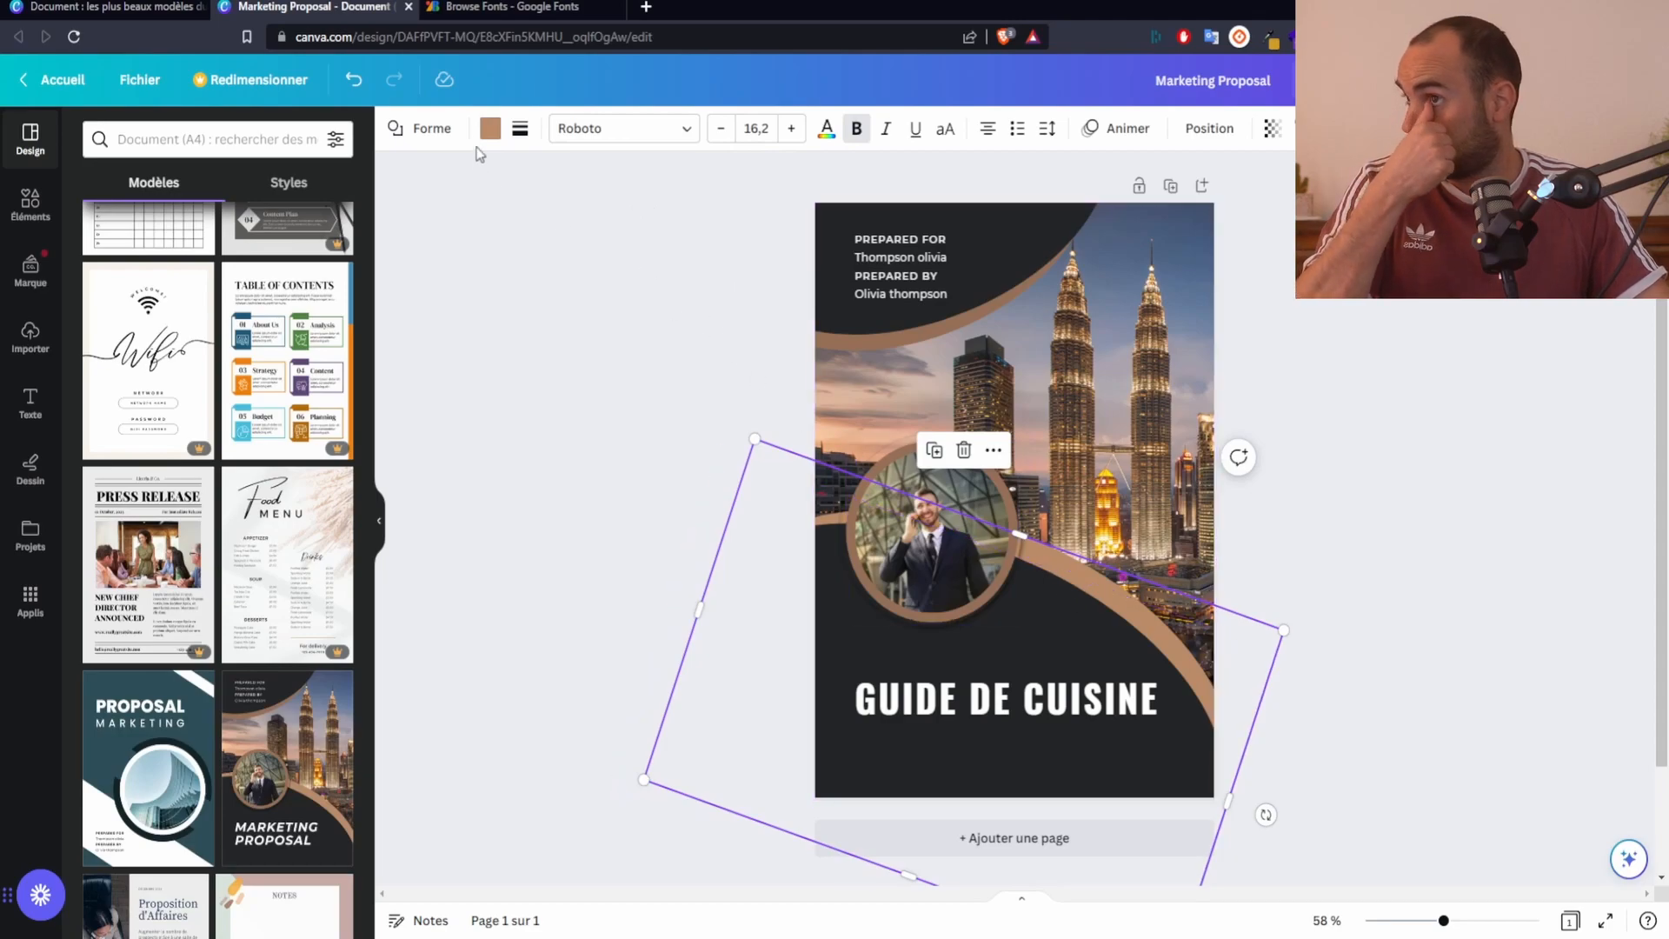
{"action": "left_click", "coordinate": [490, 129]}
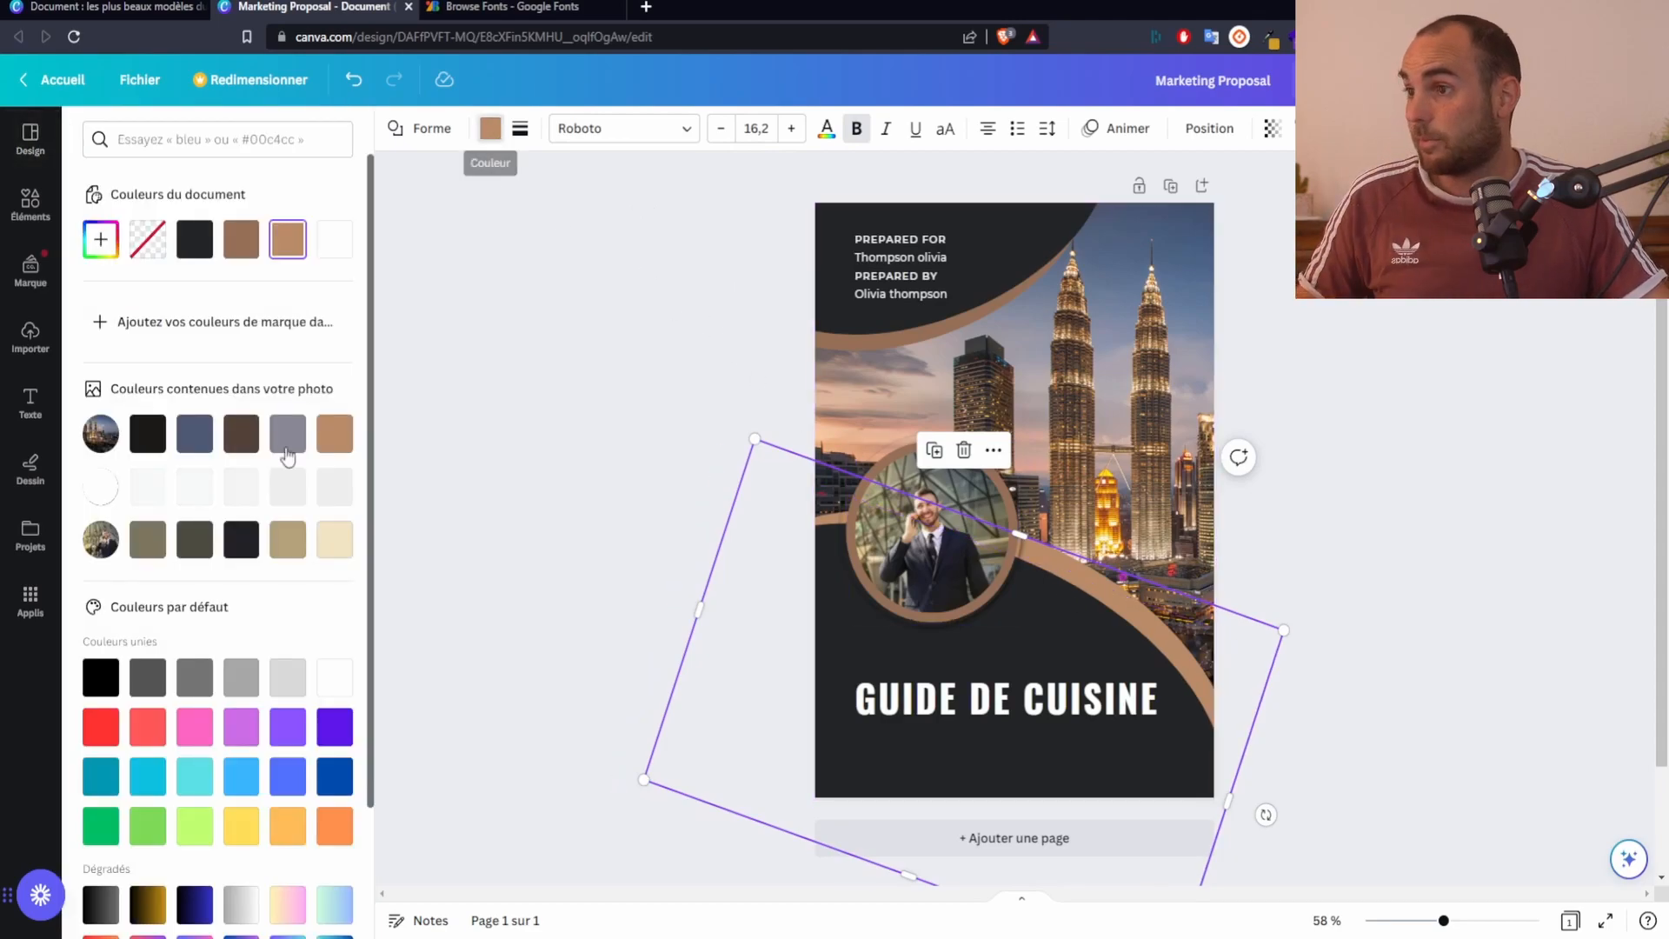
{"action": "left_click", "coordinate": [229, 836]}
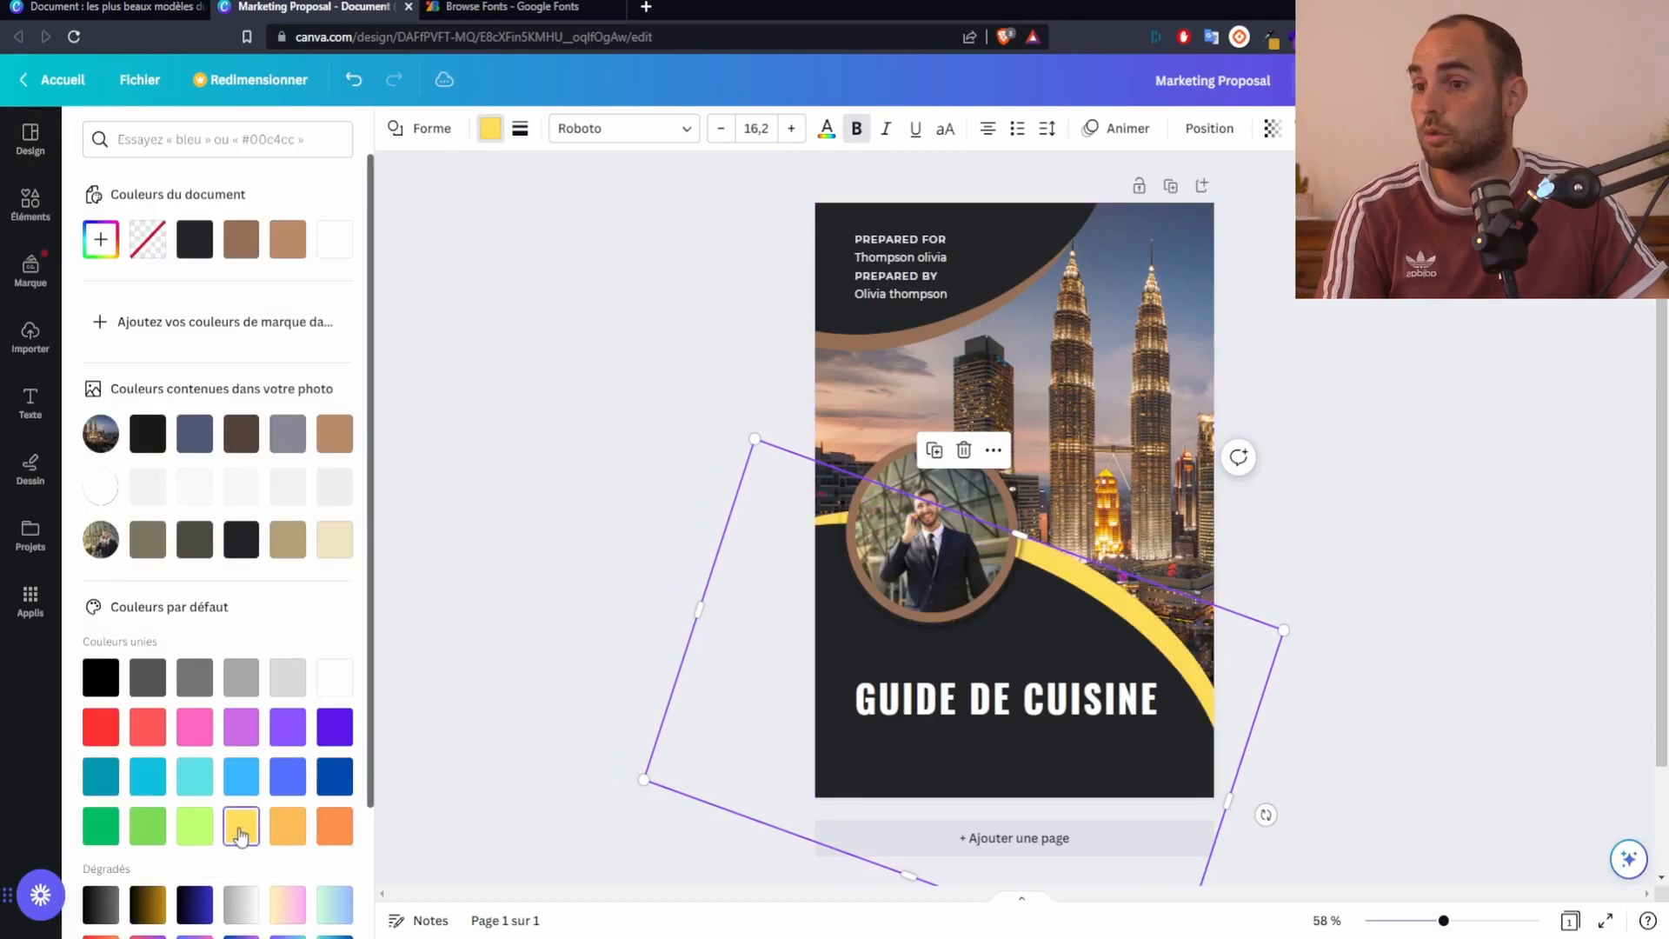
Apply the document's yellow to the ring around the circular portrait and to the upper curved band
{"action": "left_click", "coordinate": [852, 557]}
{"action": "left_click", "coordinate": [490, 129]}
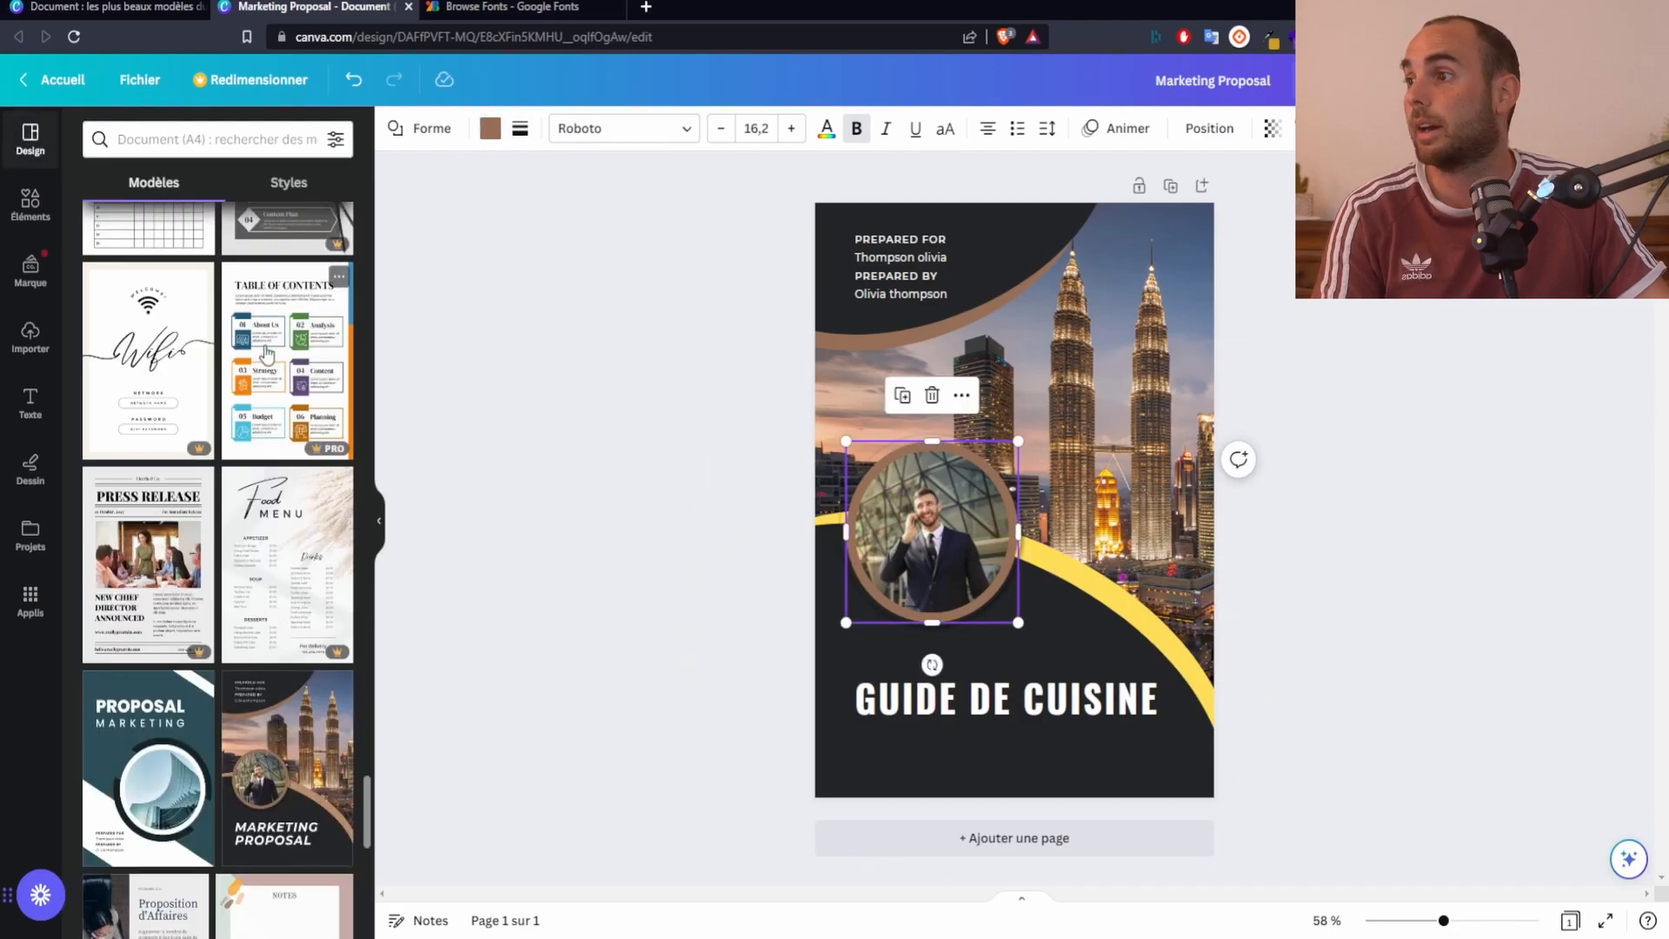
{"action": "left_click", "coordinate": [492, 129]}
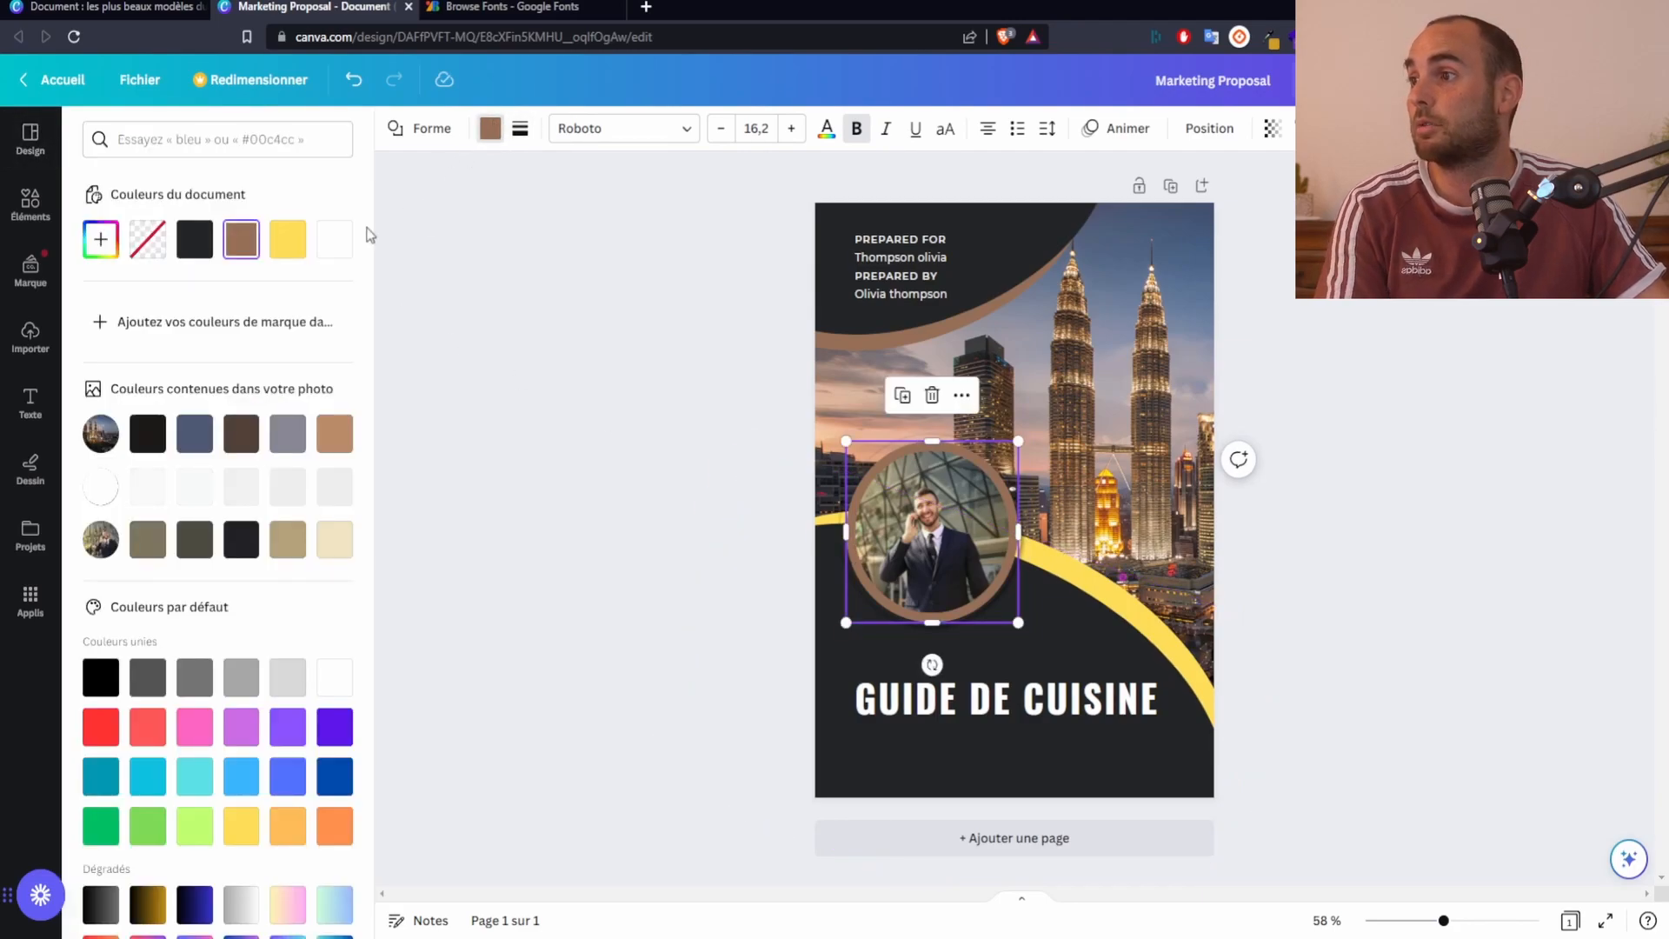
{"action": "left_click", "coordinate": [288, 244]}
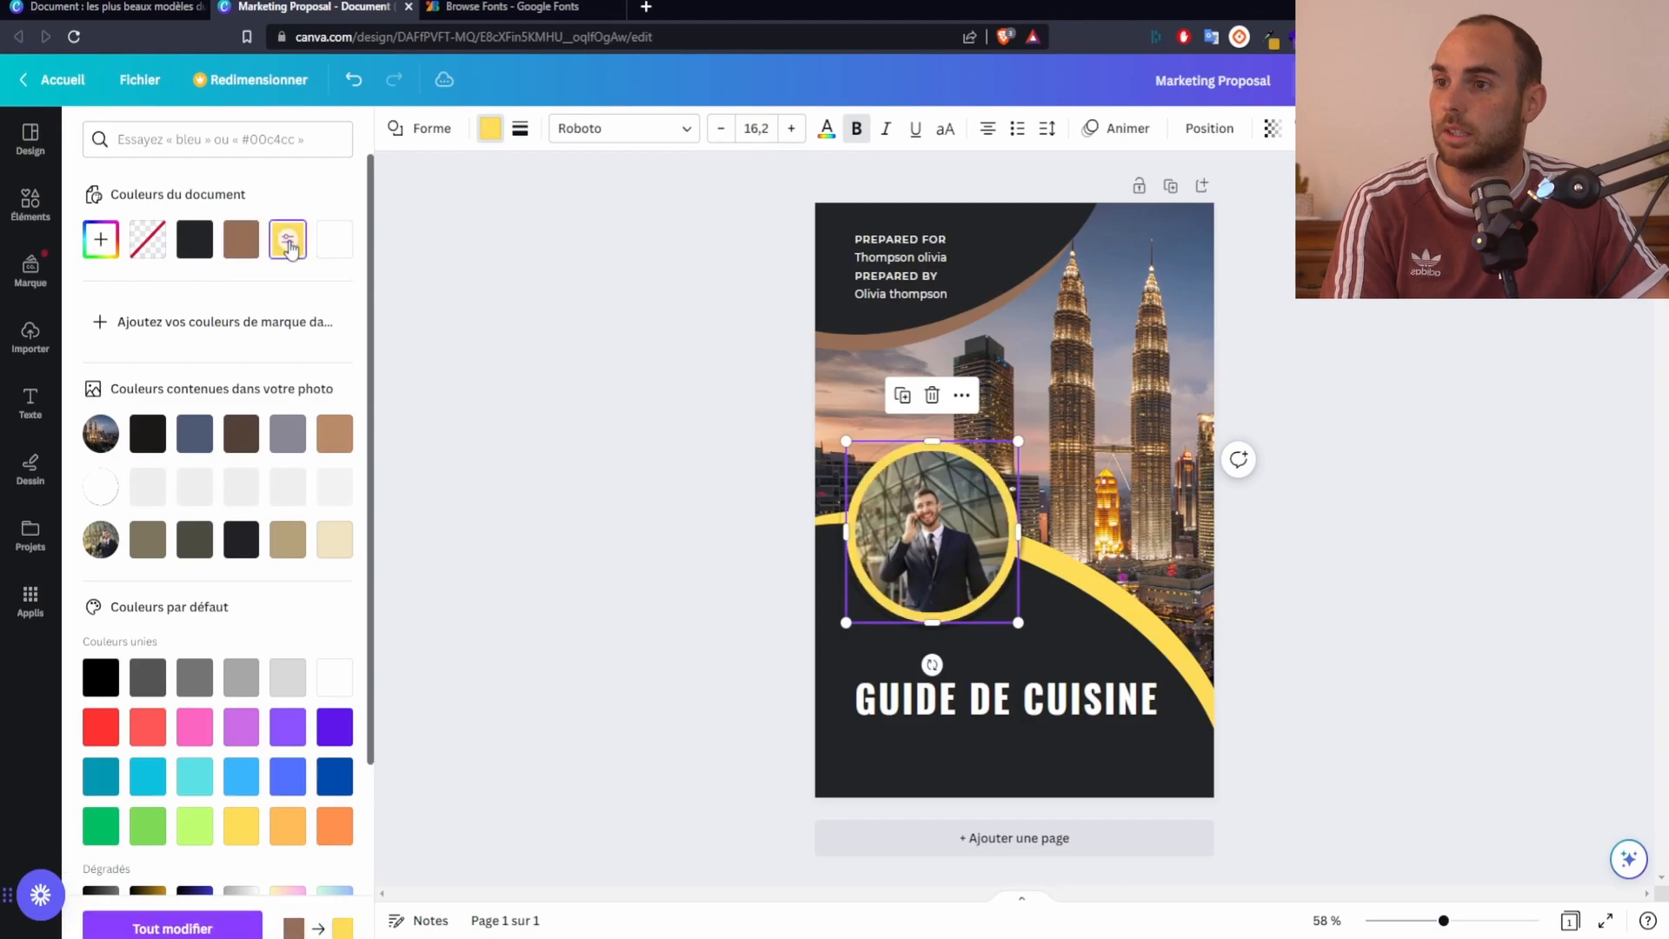
{"action": "left_click", "coordinate": [921, 315]}
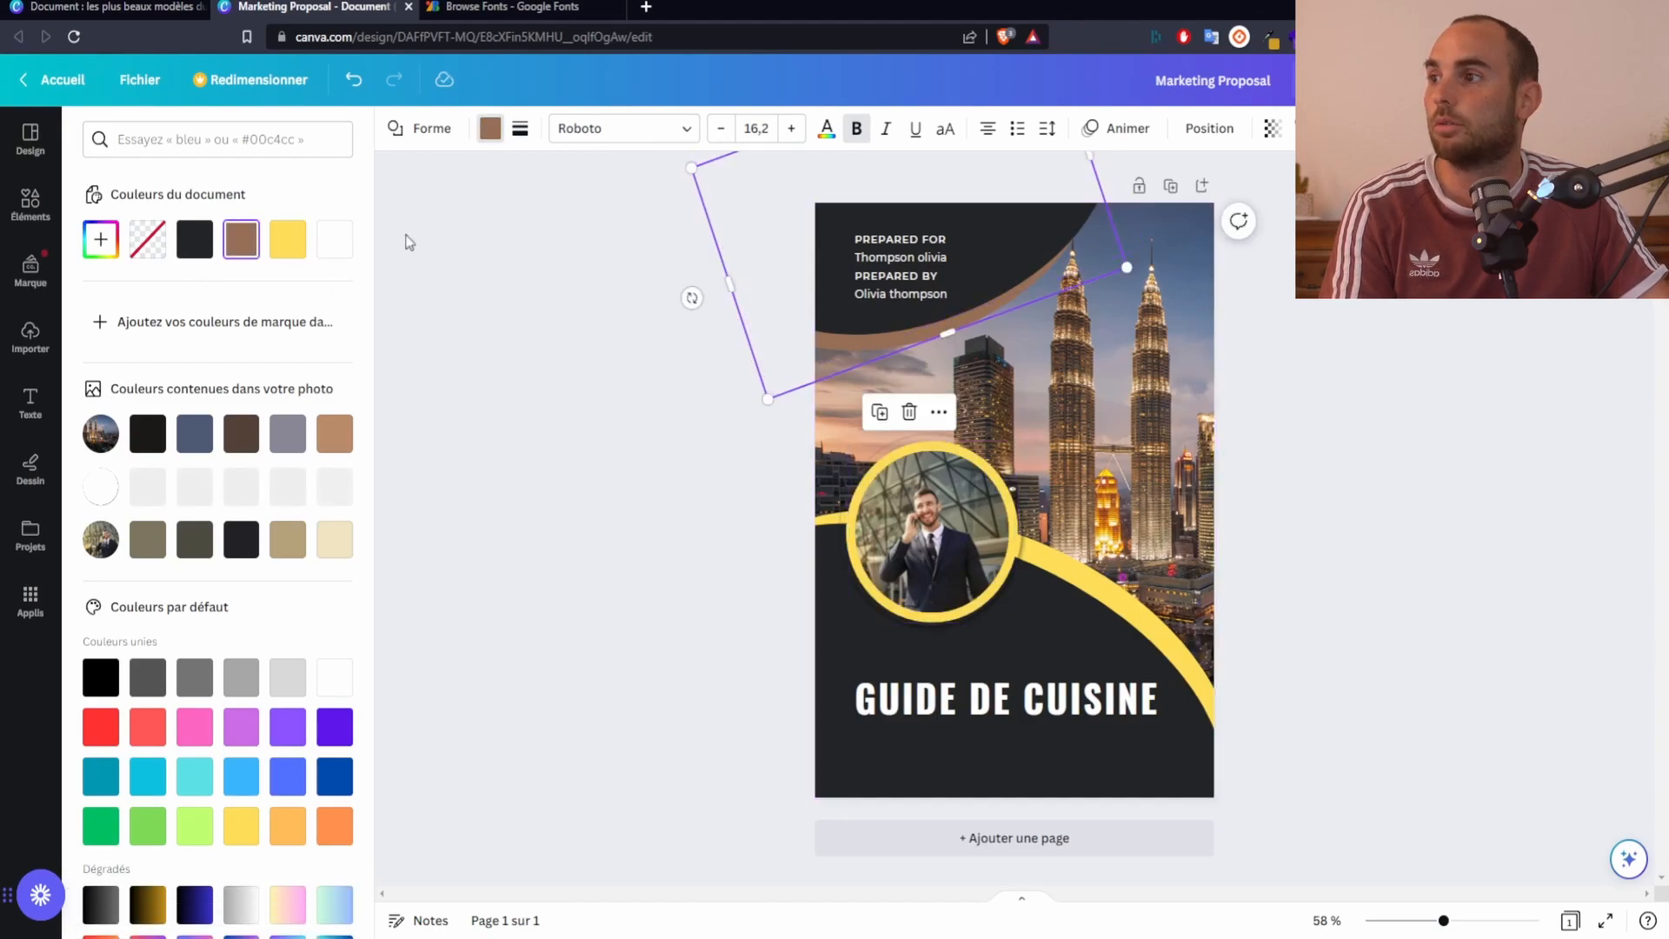
{"action": "left_click", "coordinate": [300, 244]}
Recolour the dark upper and lower background shapes with the blue-grey taken from the skyline photo's colours
{"action": "left_click", "coordinate": [1014, 233]}
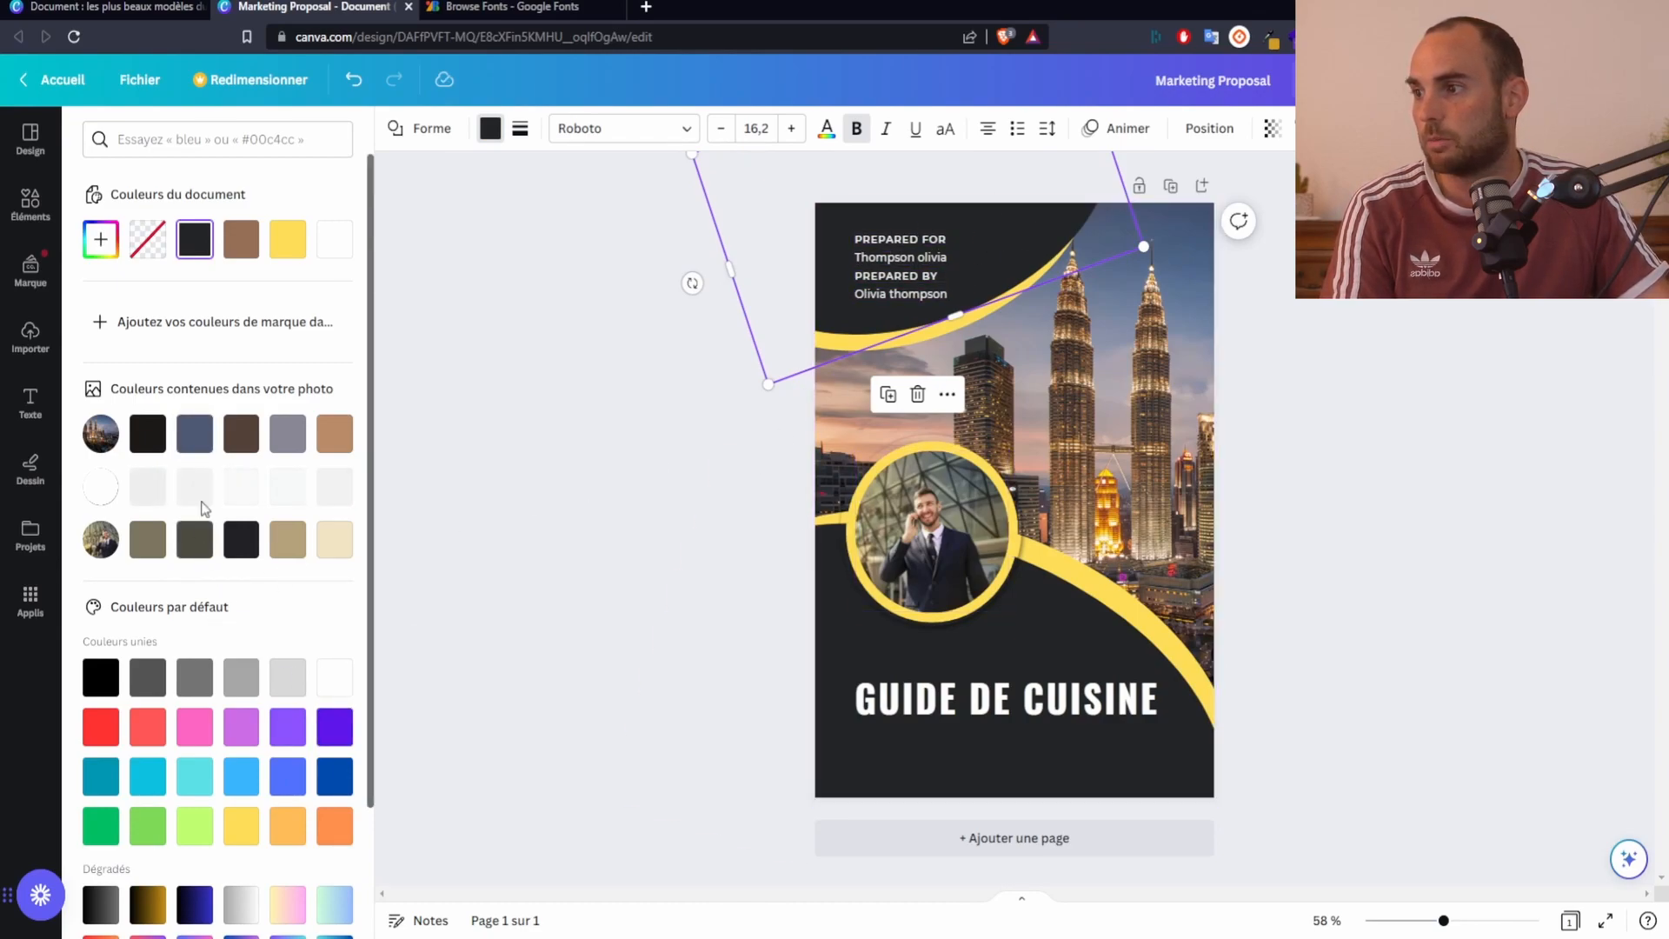
{"action": "left_click", "coordinate": [195, 433]}
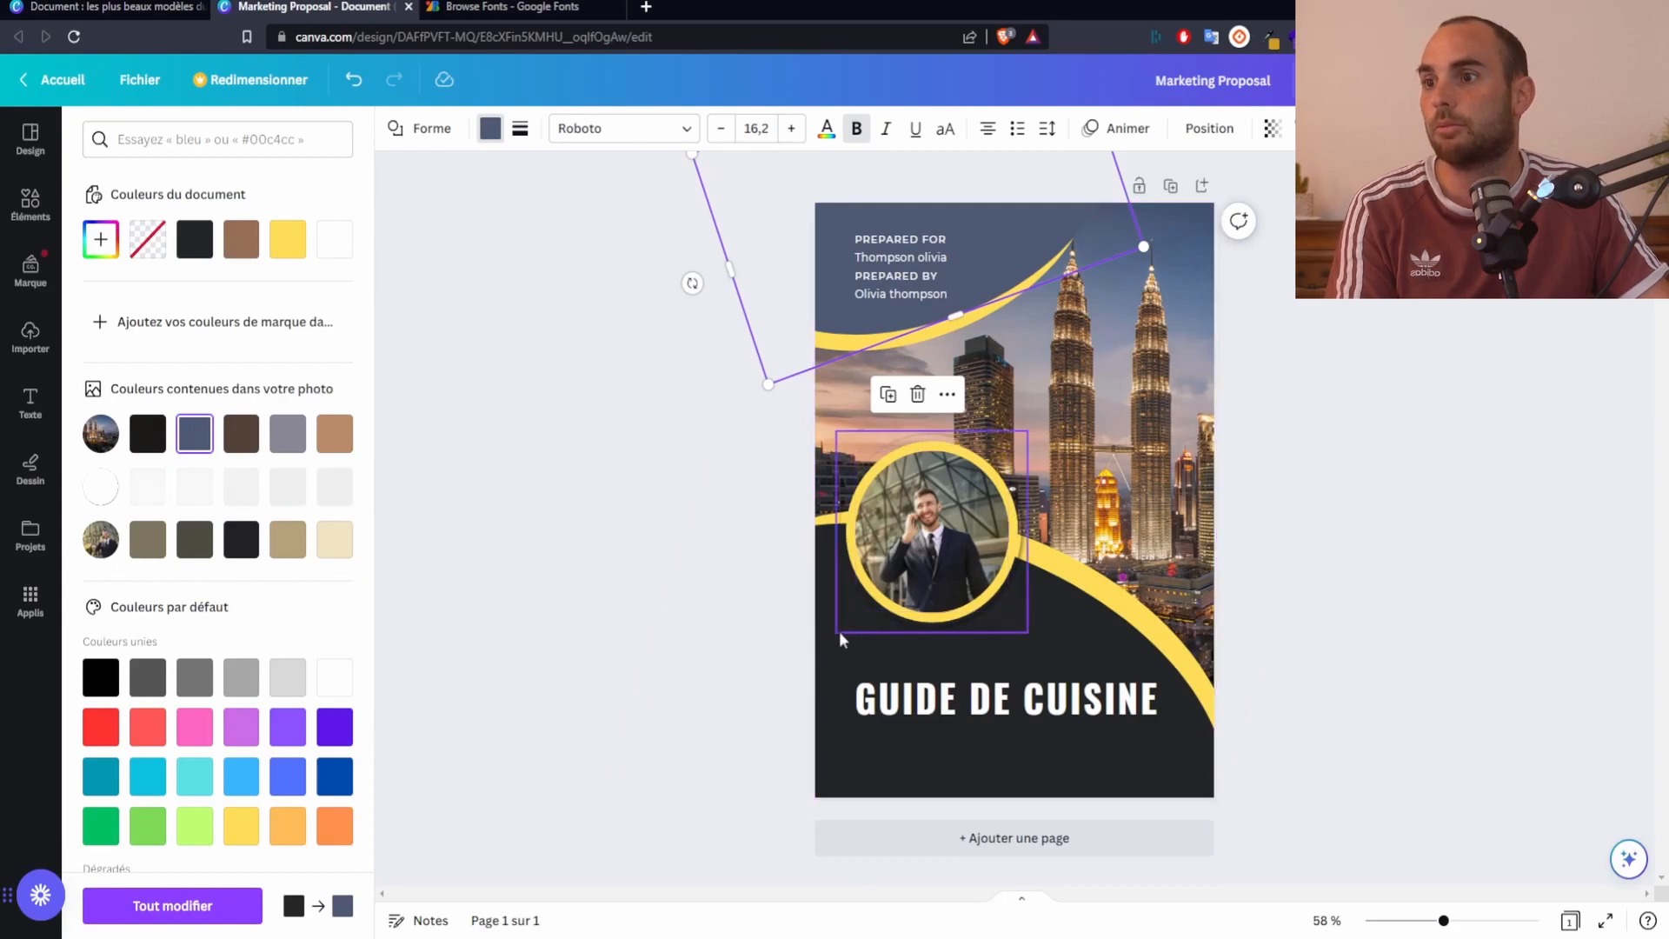
{"action": "left_click", "coordinate": [840, 642]}
{"action": "left_click", "coordinate": [195, 433]}
Search the elements for "cuisine" photos and place the kitchen photo with blue cabinets in the cover's circular frame
{"action": "left_click", "coordinate": [31, 204]}
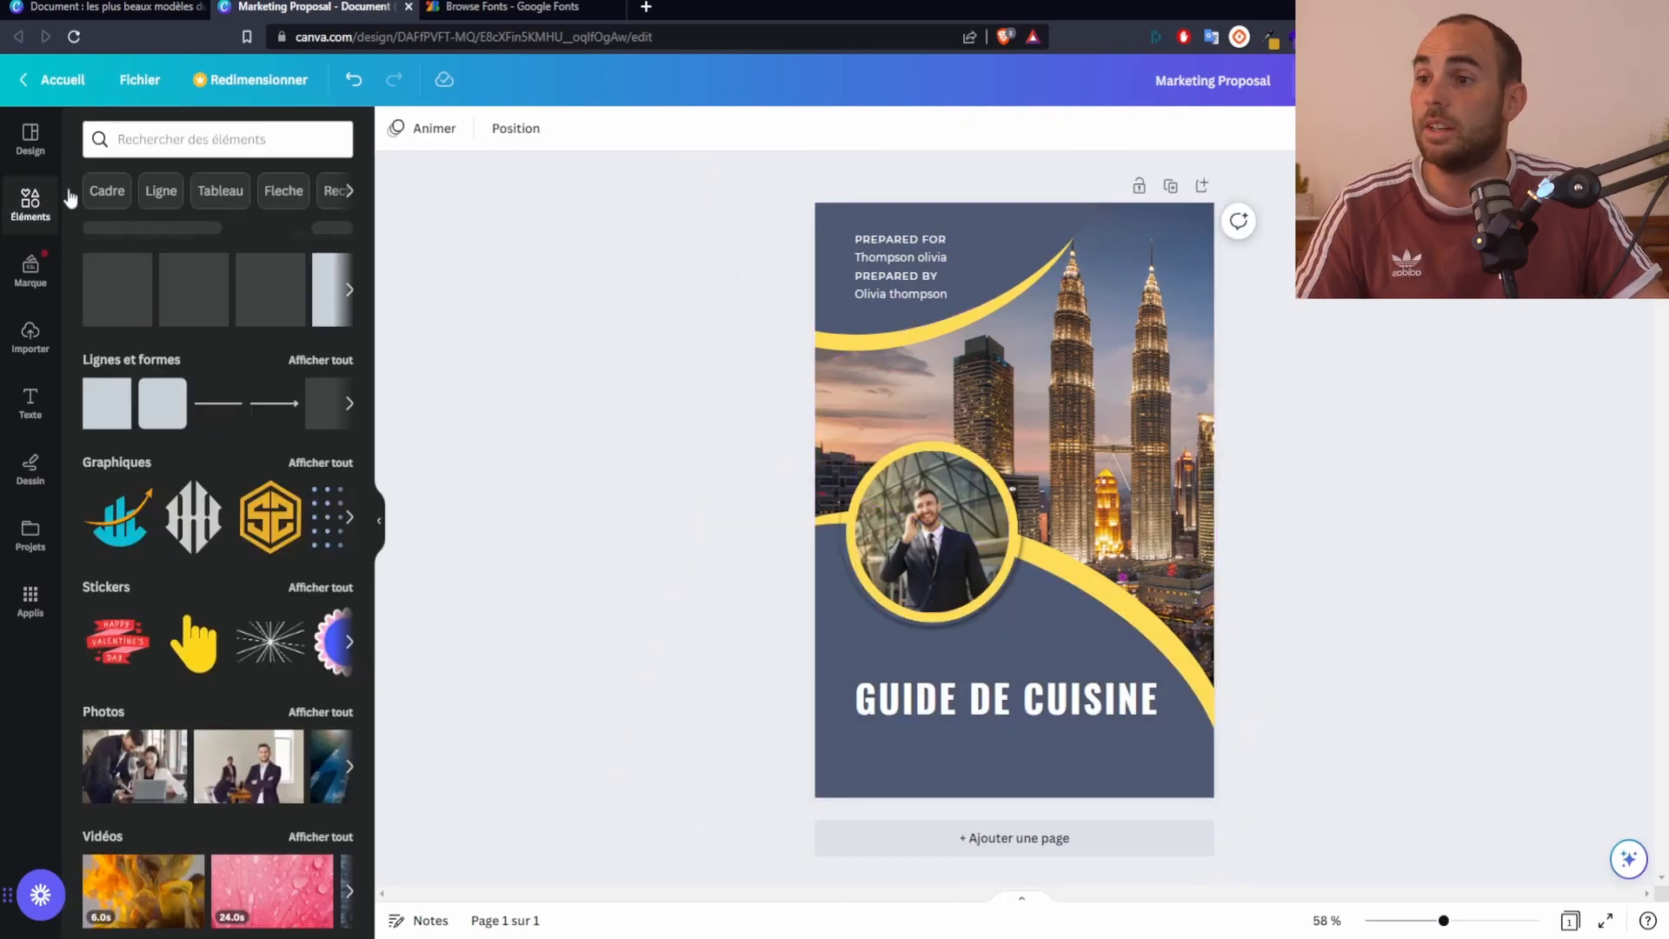
{"action": "left_click", "coordinate": [201, 136]}
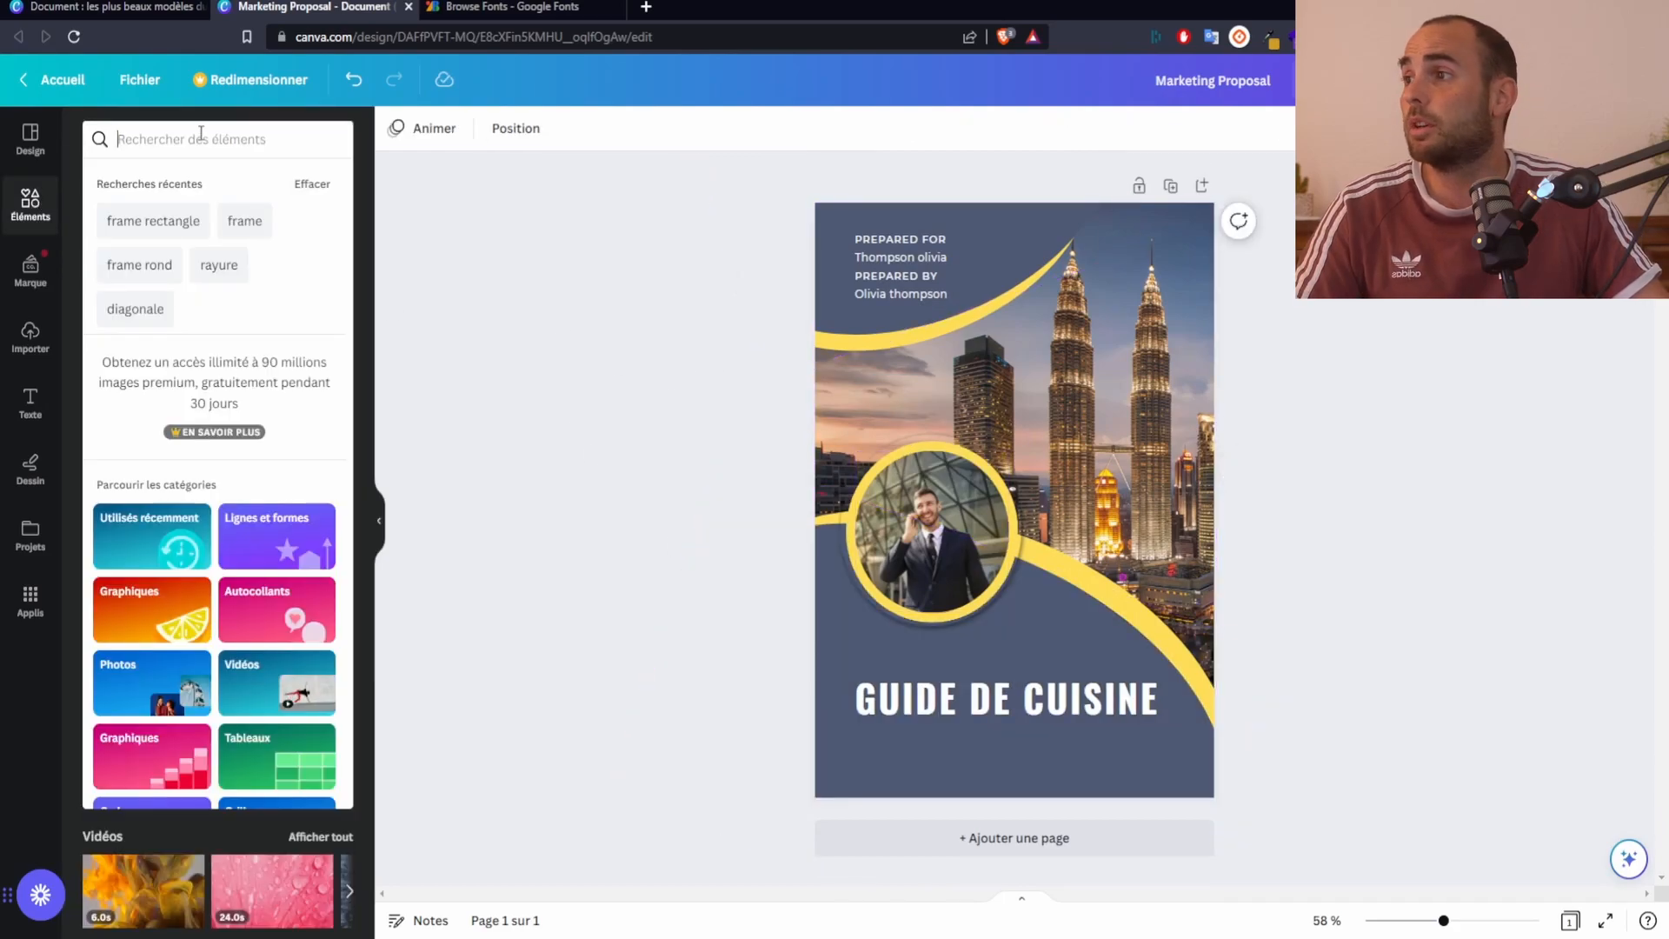
{"action": "type", "text": "cuisine"}
{"action": "key", "text": "Return"}
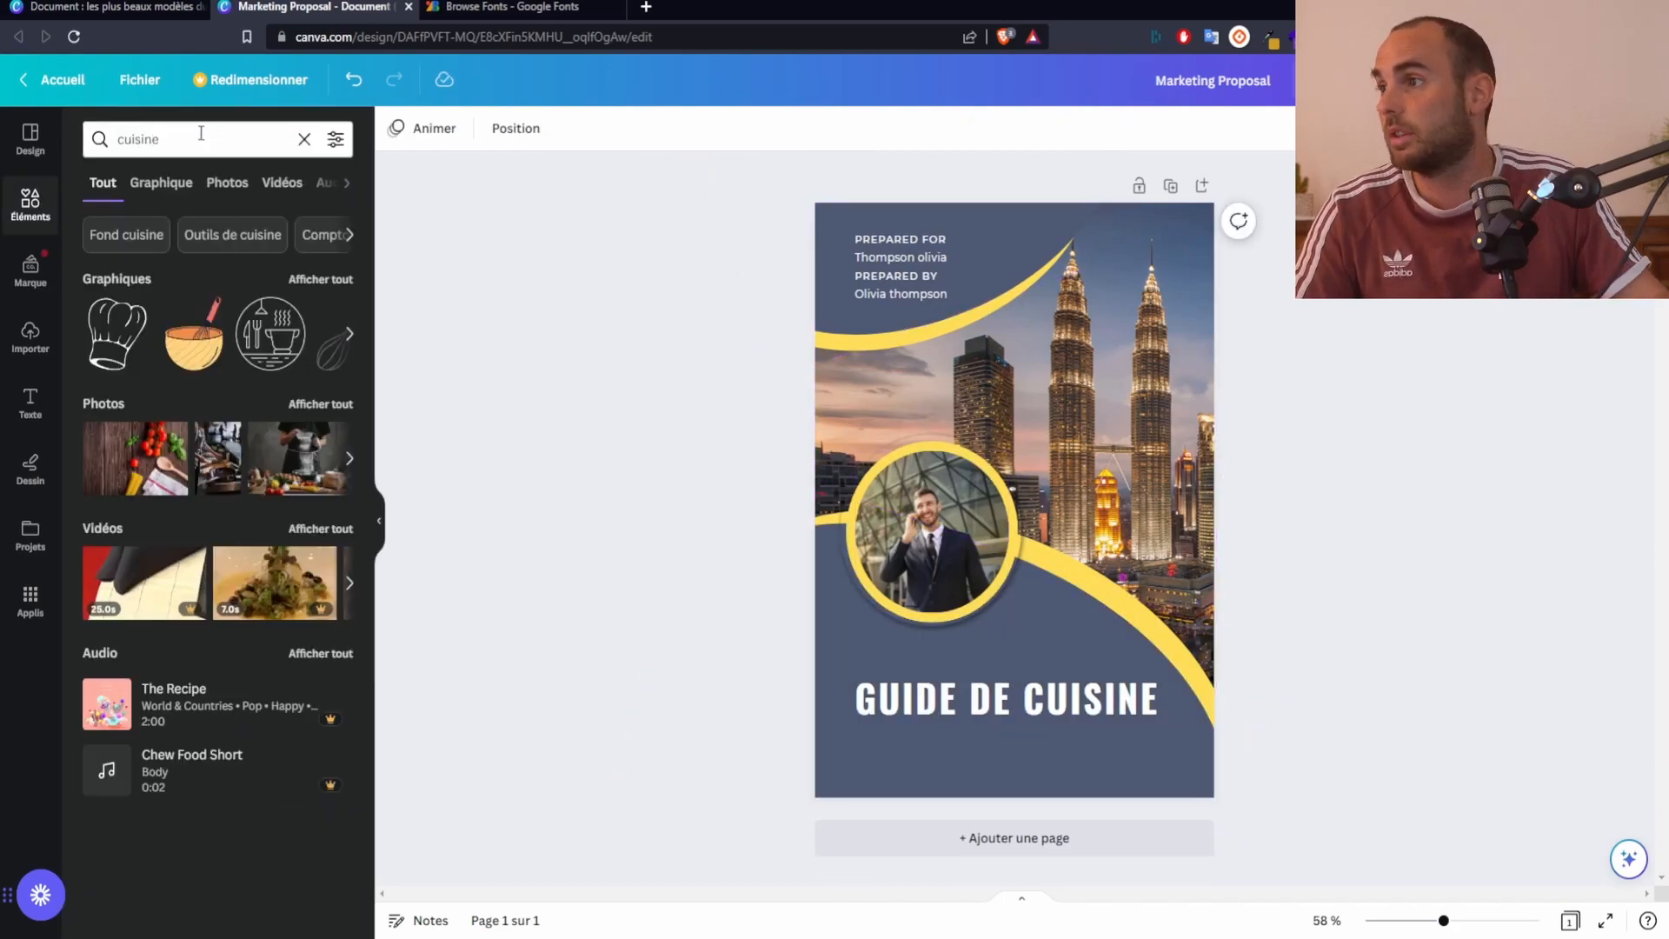
{"action": "left_click", "coordinate": [346, 404]}
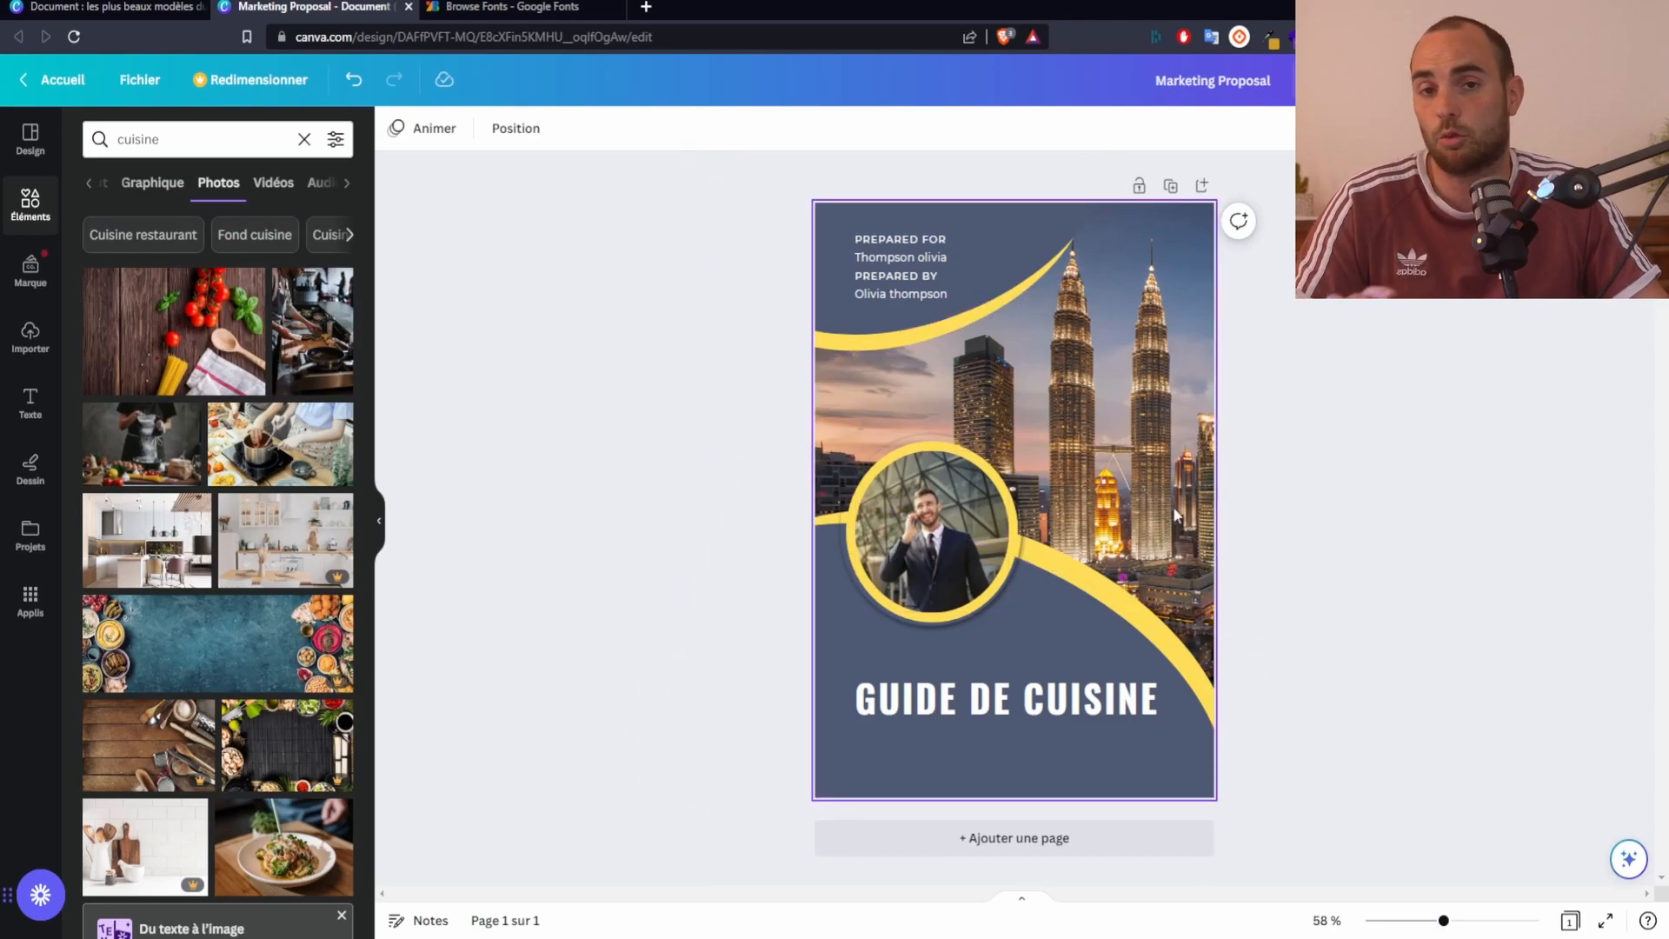
{"action": "scroll", "coordinate": [228, 591], "scroll_direction": "down", "scroll_amount": 5}
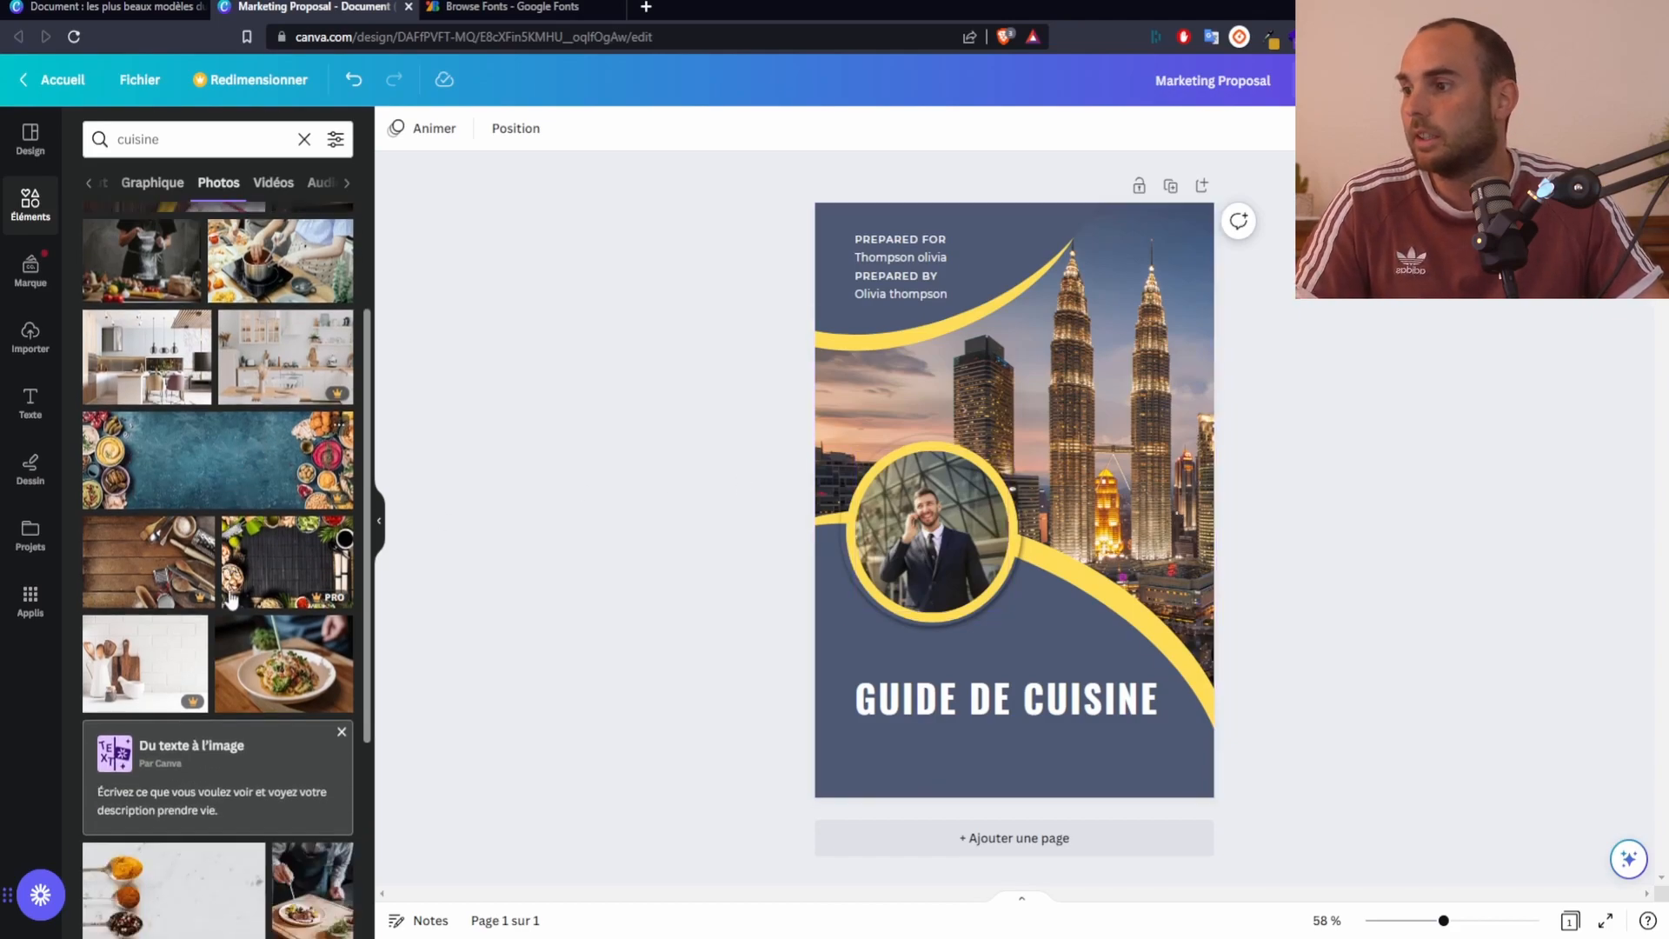
{"action": "scroll", "coordinate": [333, 588], "scroll_direction": "down", "scroll_amount": 4}
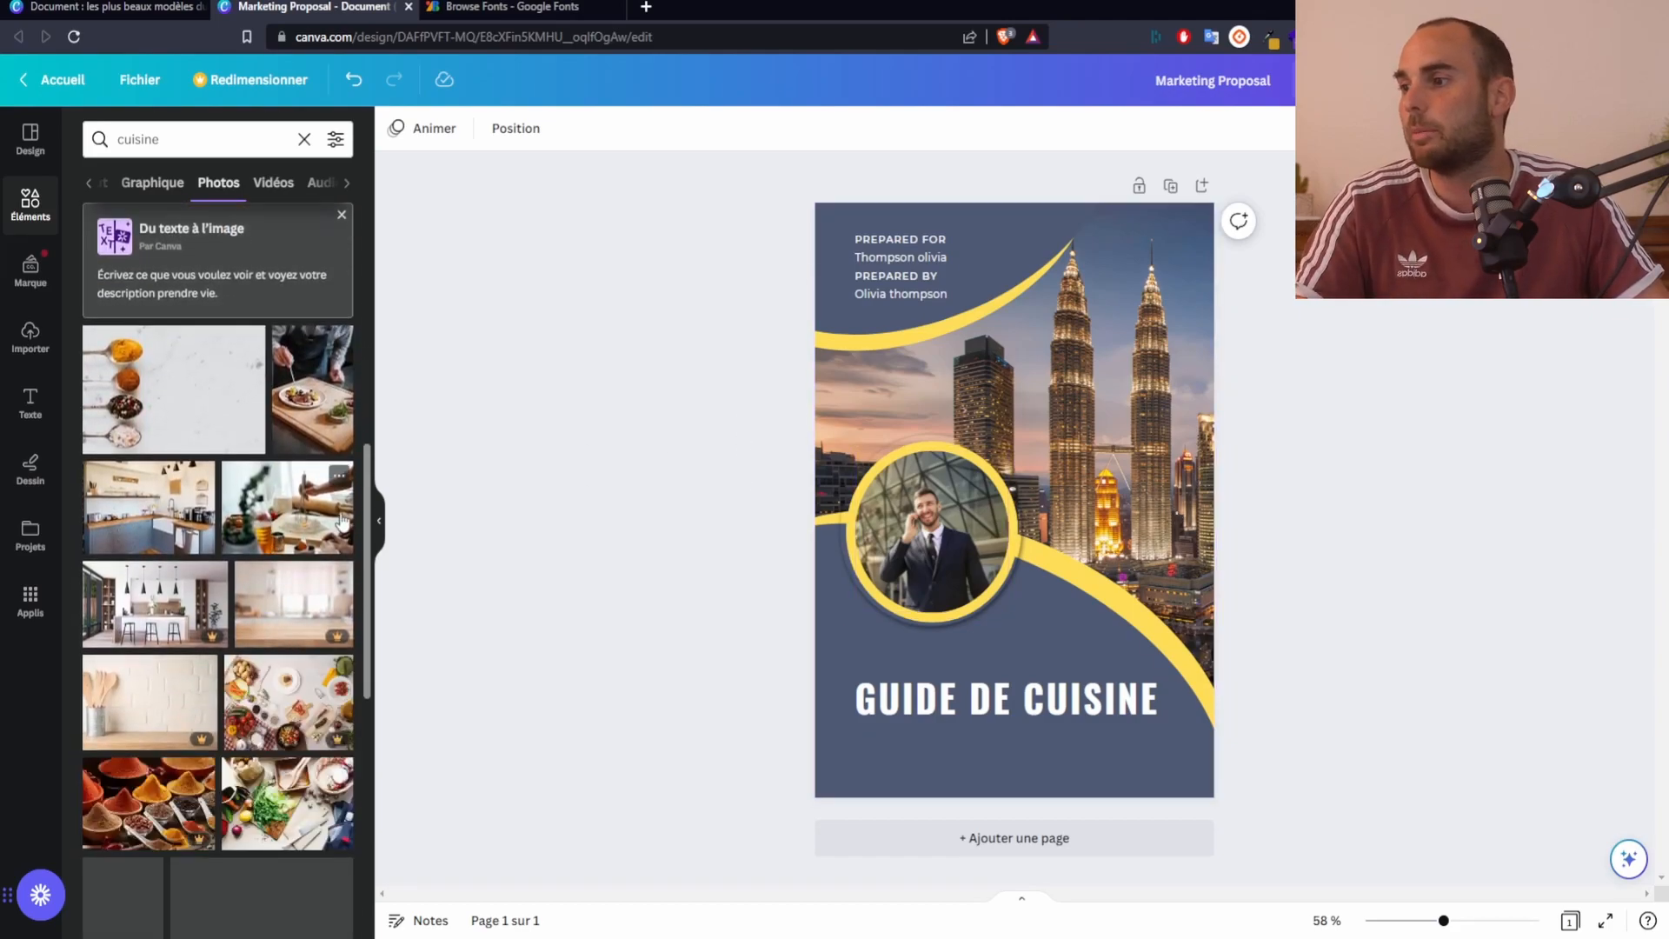
{"action": "left_click_drag", "start_coordinate": [144, 509], "coordinate": [931, 534]}
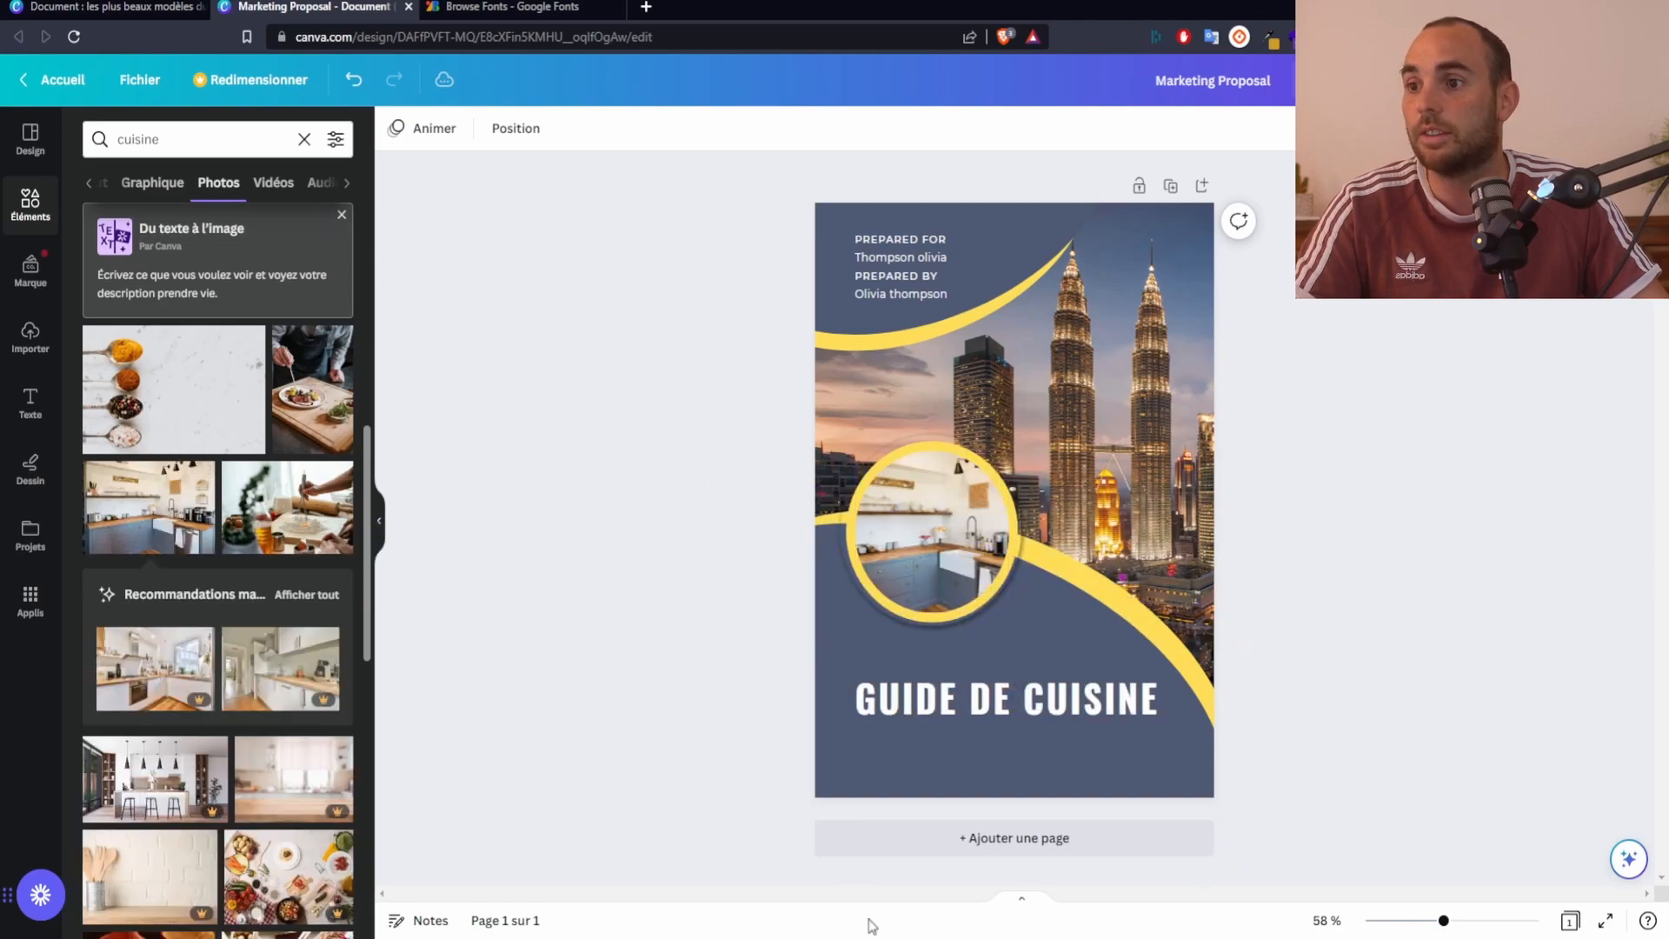
Reposition the kitchen photo inside the circular frame so the sink and worktop are centred
{"action": "double_click", "coordinate": [920, 559]}
{"action": "mouse_move", "coordinate": [923, 560]}
{"action": "left_mouse_down"}
{"action": "mouse_move", "coordinate": [881, 556]}
{"action": "mouse_move", "coordinate": [963, 555]}
{"action": "mouse_move", "coordinate": [895, 548]}
{"action": "left_mouse_up"}
{"action": "left_click", "coordinate": [1096, 551]}
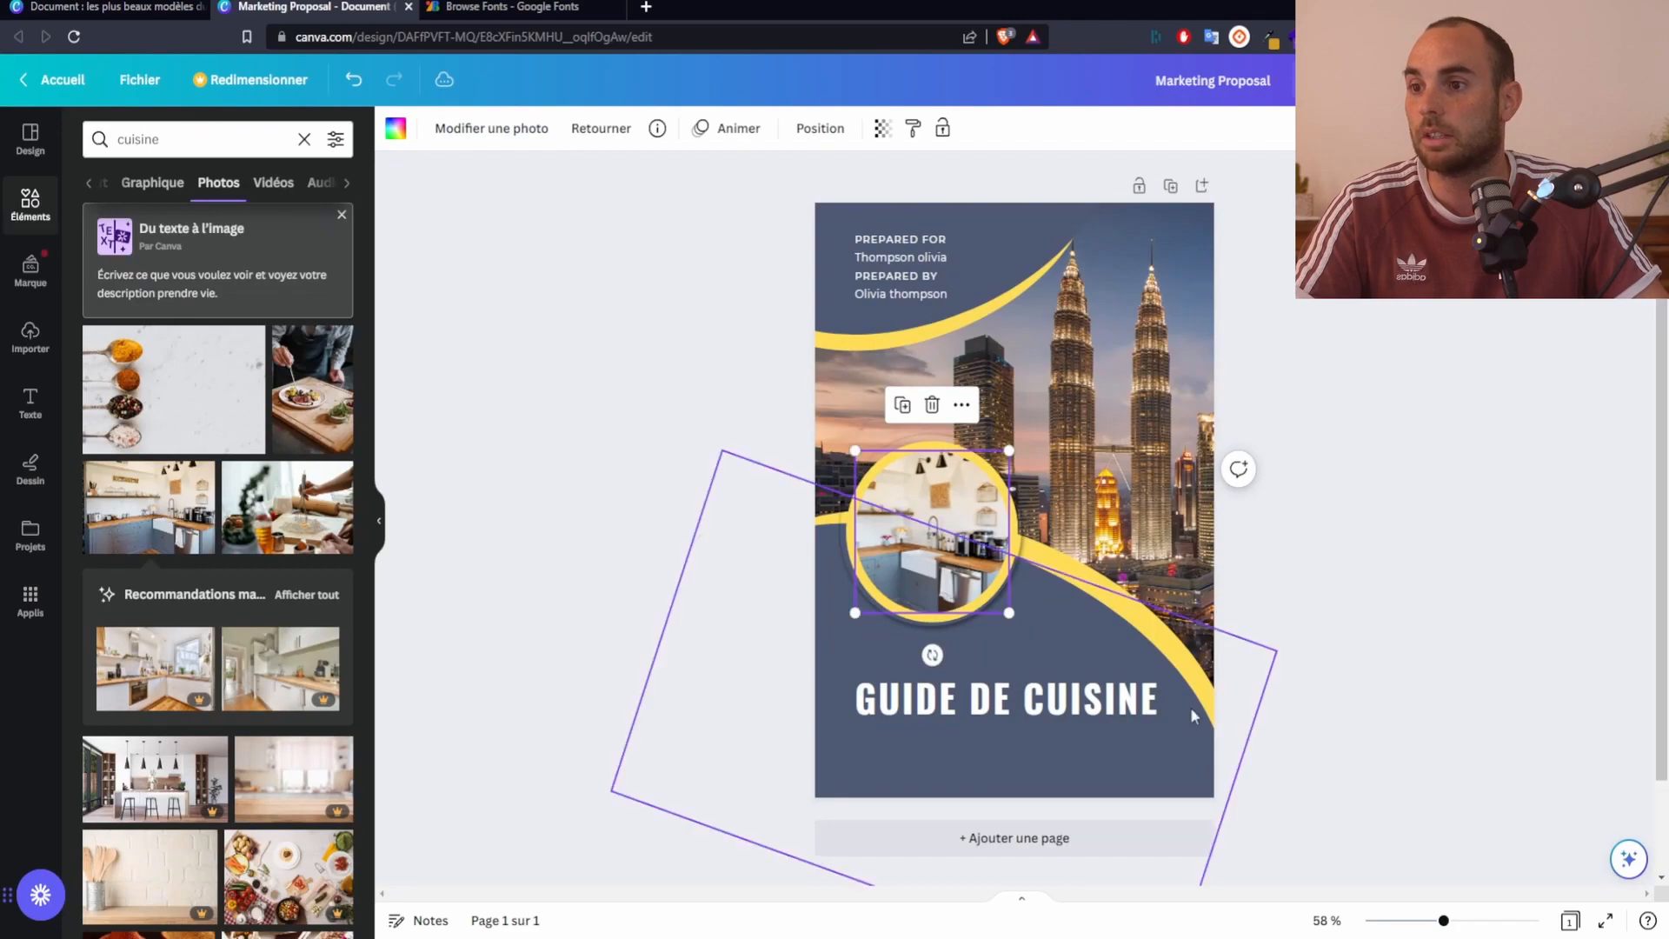
Search the photos for "plat" and replace the cover's skyline photo with the curry and rice dish photo
{"action": "left_click", "coordinate": [1115, 410]}
{"action": "scroll", "coordinate": [235, 597], "scroll_direction": "down", "scroll_amount": 5}
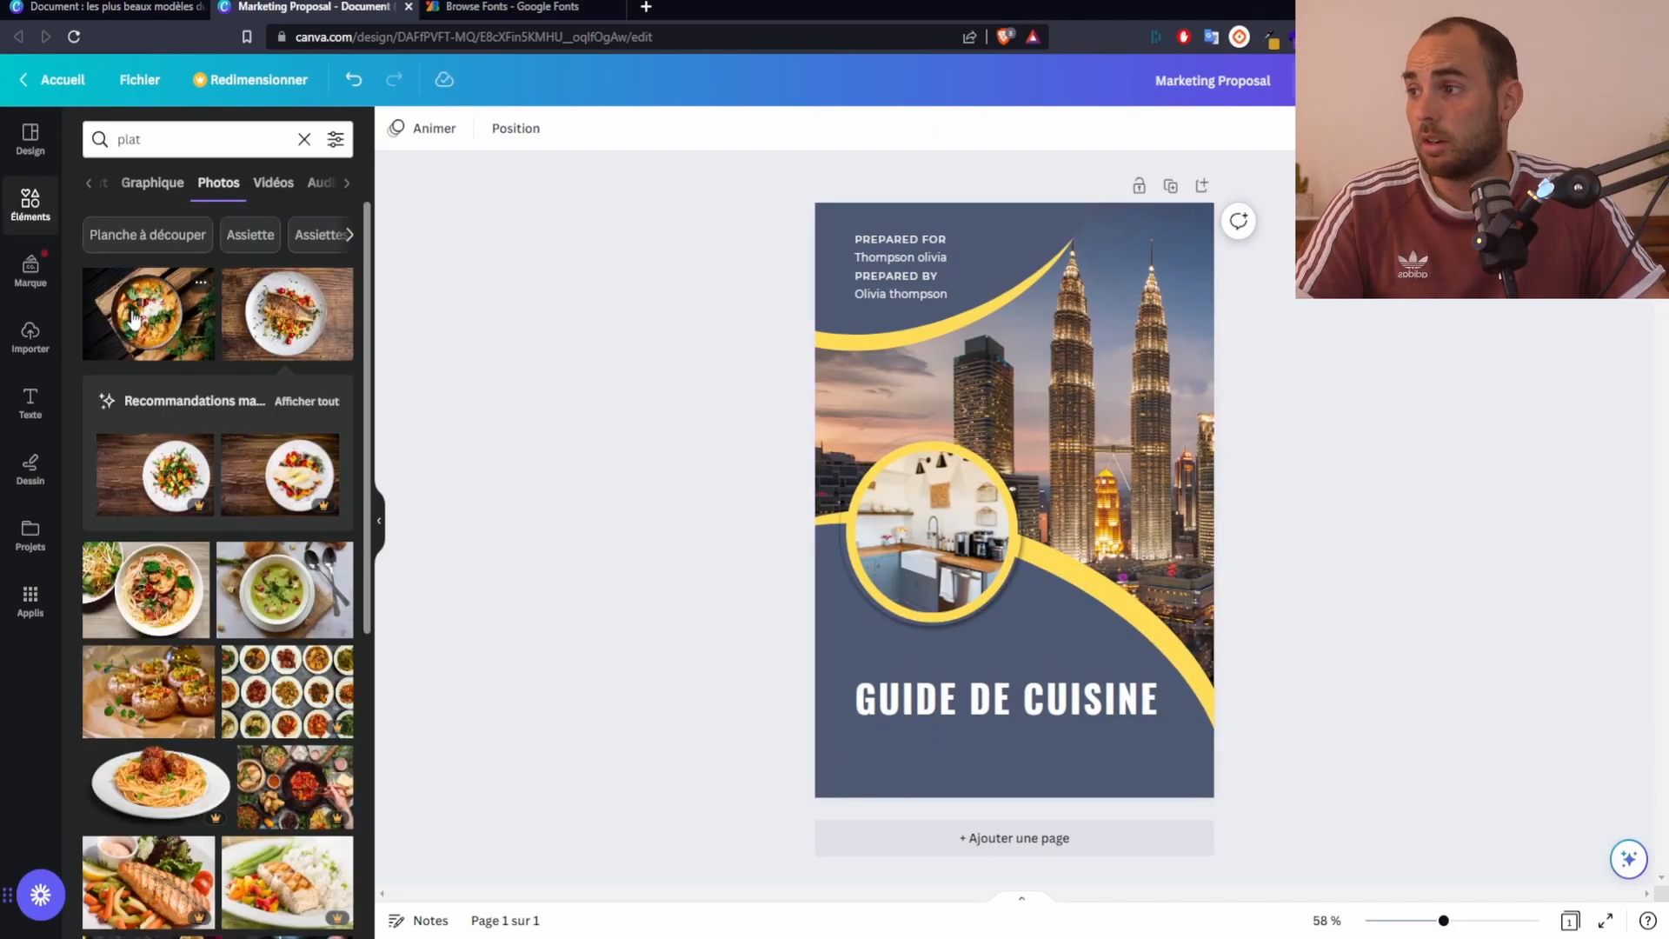
{"action": "left_click_drag", "start_coordinate": [132, 318], "coordinate": [1193, 439]}
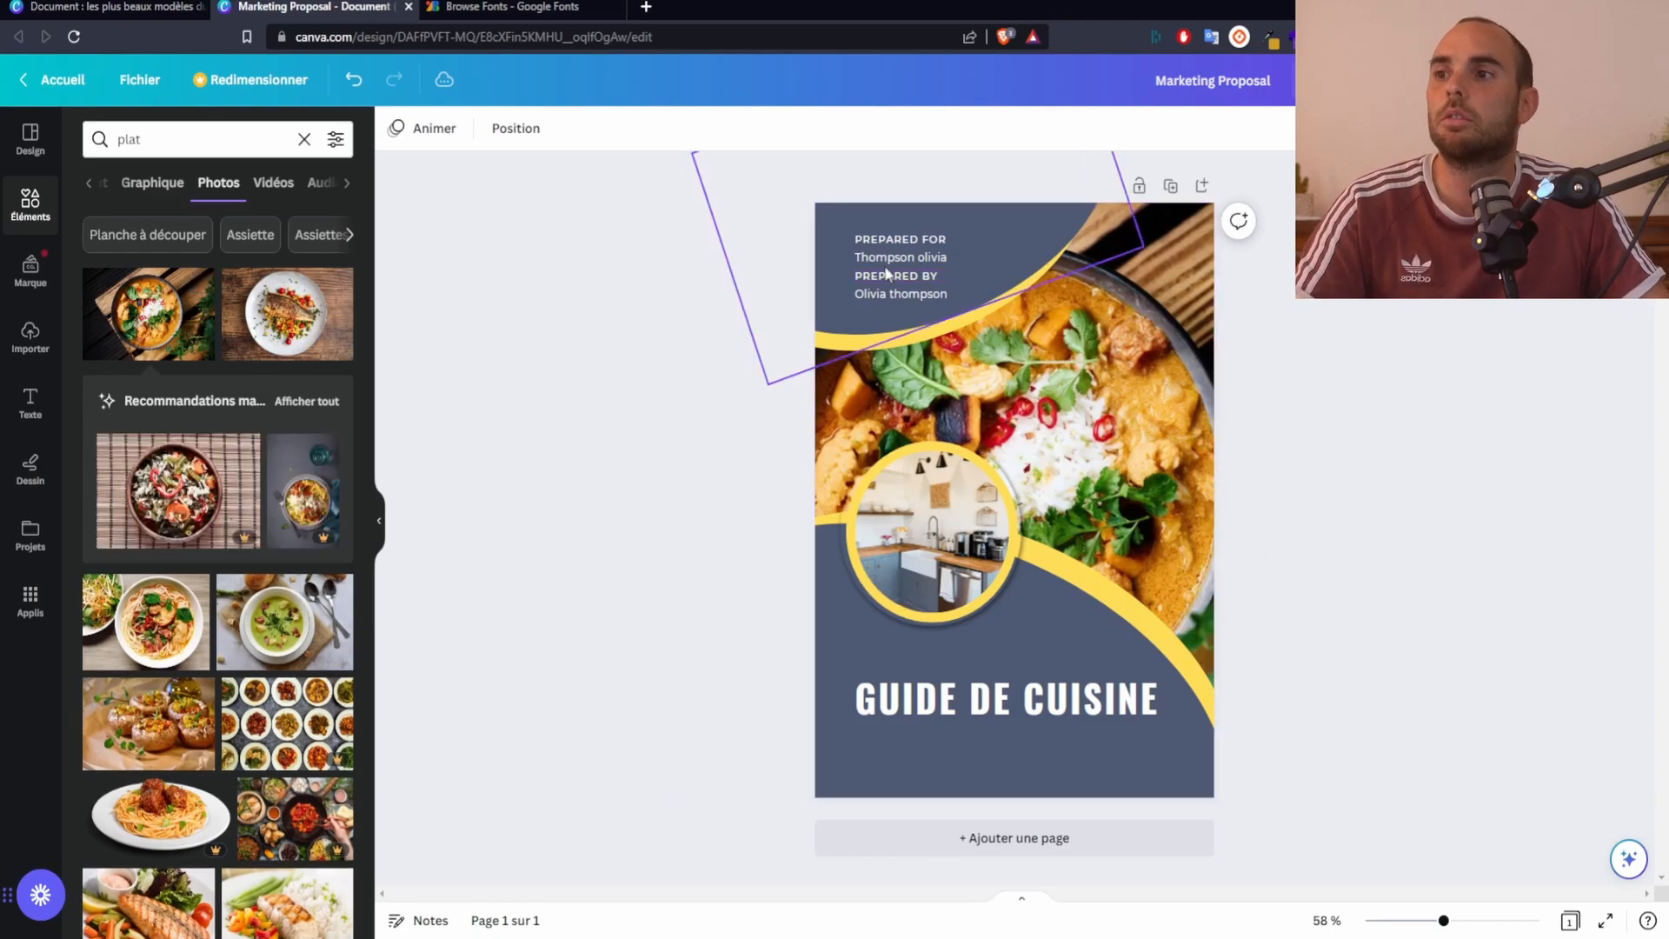
Delete the four "Prepared for" and "Prepared by" text lines, names included, from the cover's upper area
{"action": "left_click", "coordinate": [926, 251]}
{"action": "left_click", "coordinate": [926, 244]}
{"action": "key", "text": "Delete"}
{"action": "left_click", "coordinate": [910, 257]}
{"action": "key", "text": "Delete"}
{"action": "left_click", "coordinate": [910, 277]}
{"action": "key", "text": "Delete"}
{"action": "left_click", "coordinate": [904, 290]}
{"action": "key", "text": "Delete"}
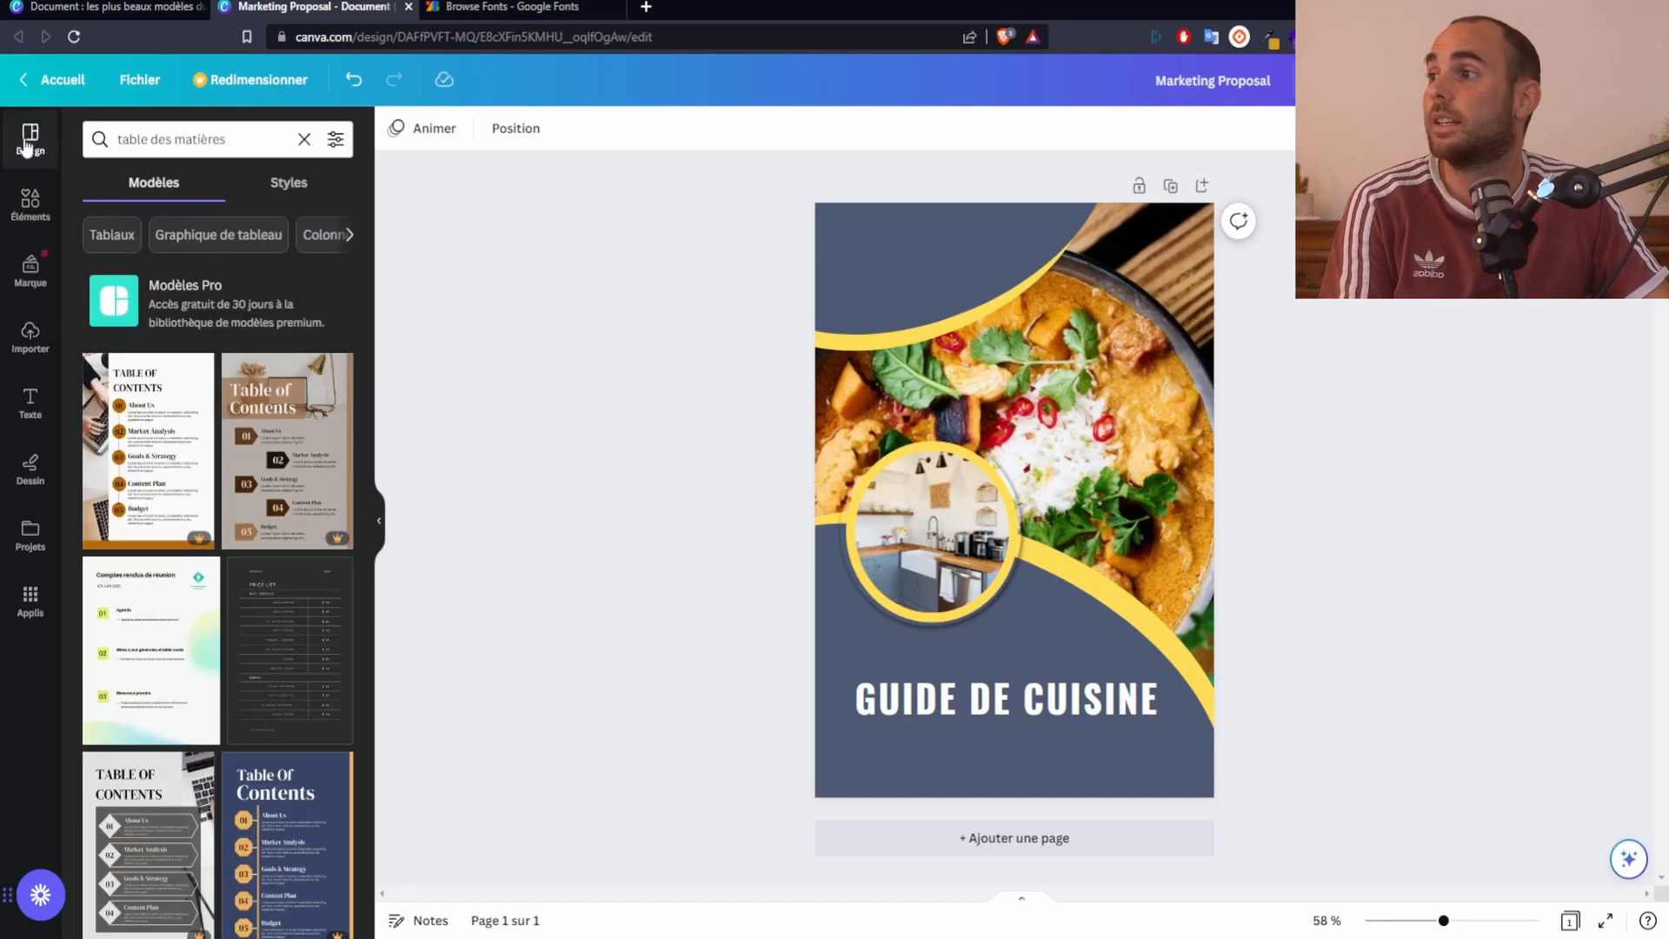
Browse the "table des matières" templates and preview the Table of Contents layout with orange numbered circles
{"action": "scroll", "coordinate": [169, 587], "scroll_direction": "down", "scroll_amount": 4}
{"action": "scroll", "coordinate": [169, 587], "scroll_direction": "up", "scroll_amount": 4}
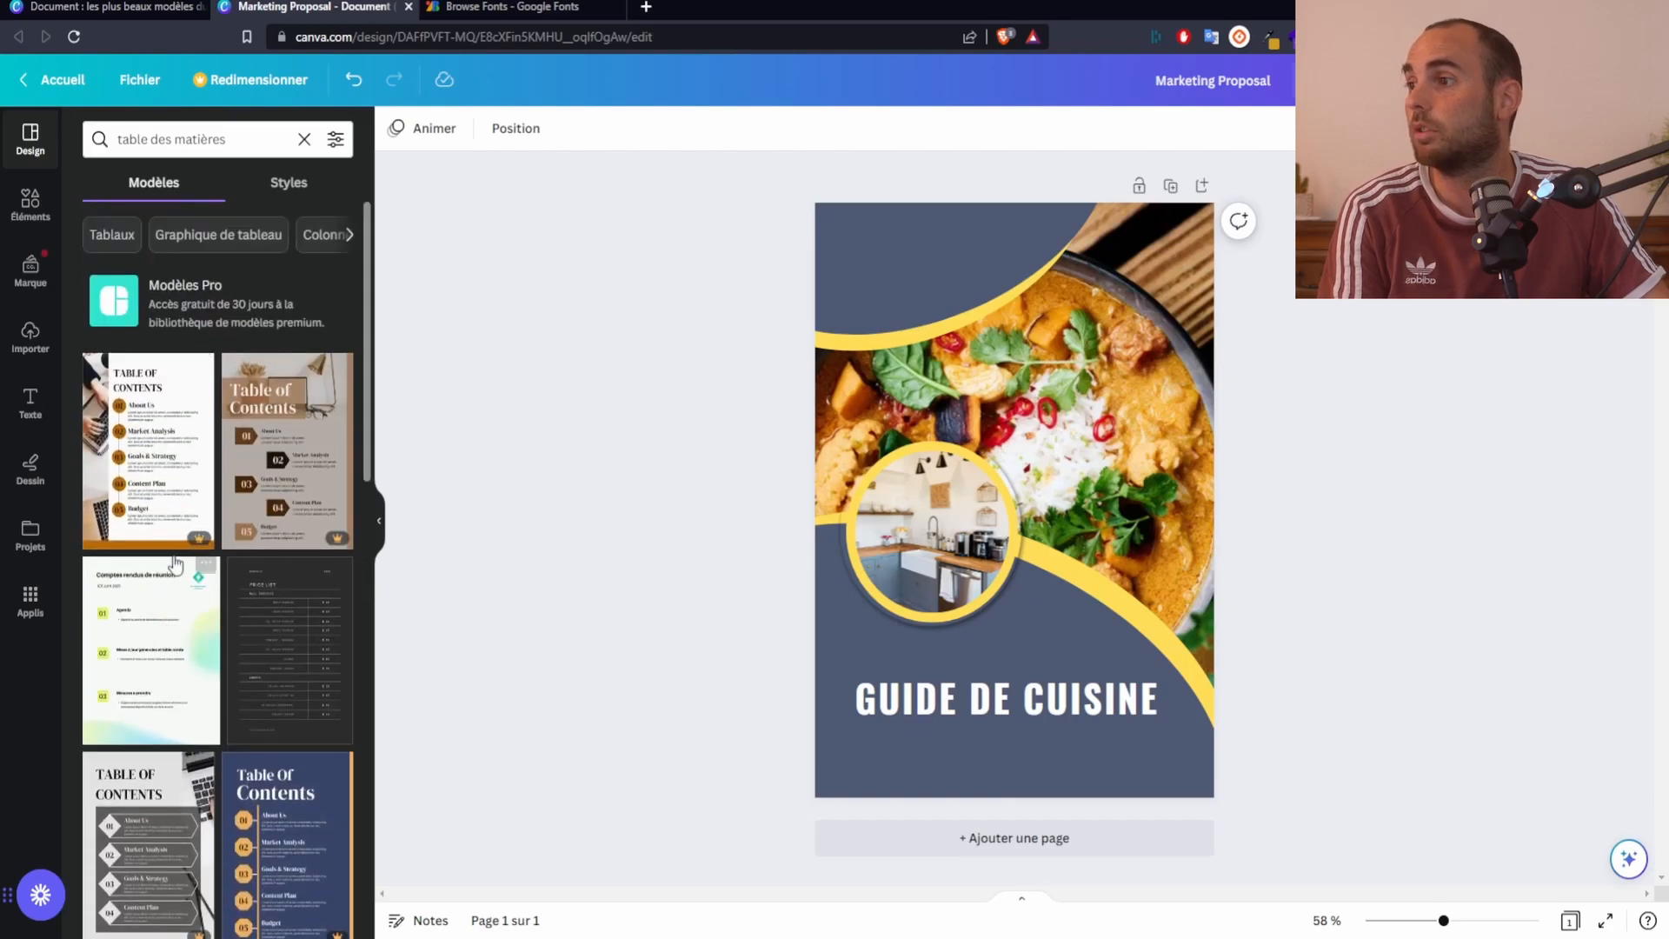
{"action": "scroll", "coordinate": [148, 533], "scroll_direction": "down", "scroll_amount": 4}
{"action": "scroll", "coordinate": [141, 408], "scroll_direction": "up", "scroll_amount": 3}
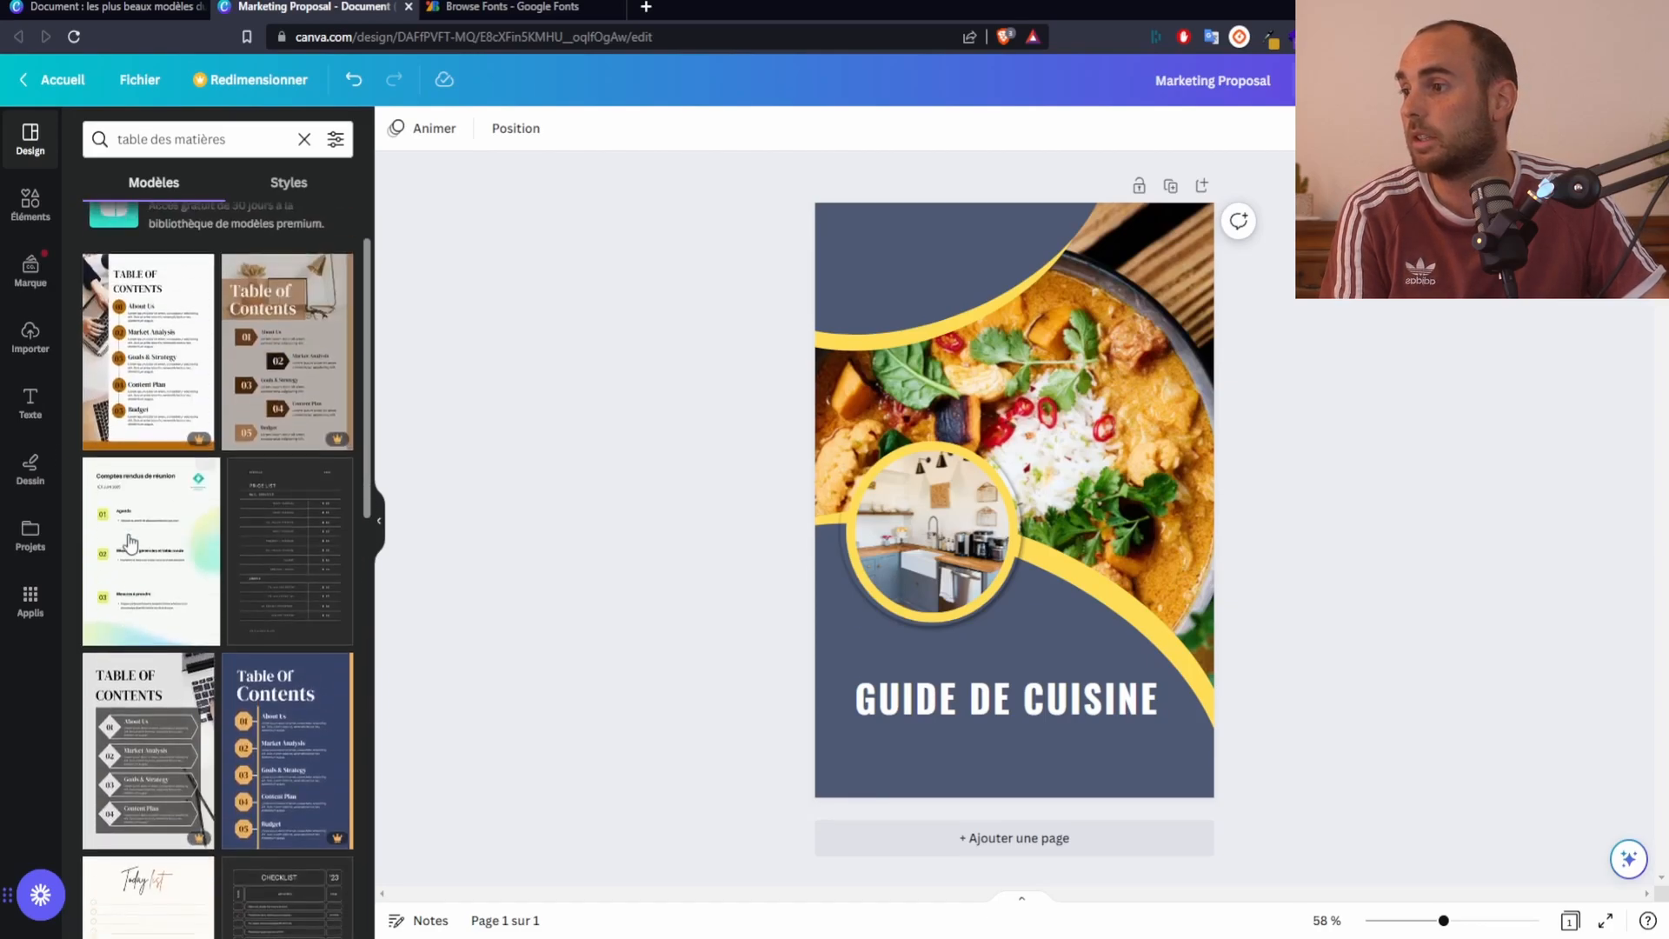
{"action": "left_click", "coordinate": [142, 407]}
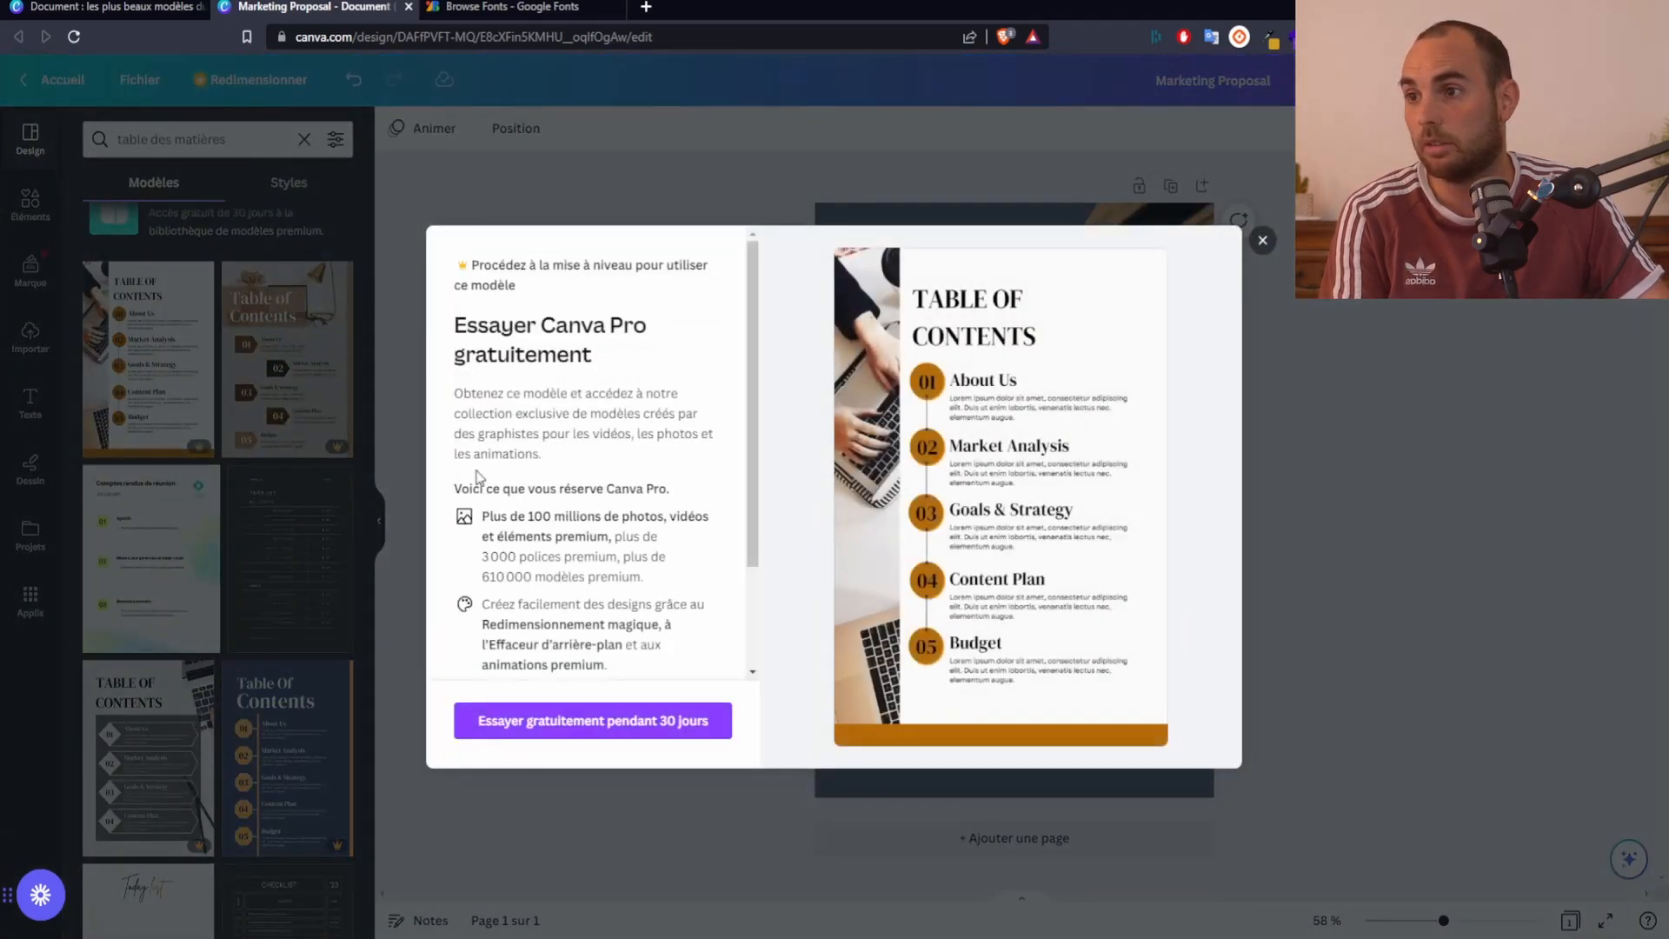
{"action": "left_click", "coordinate": [1262, 241]}
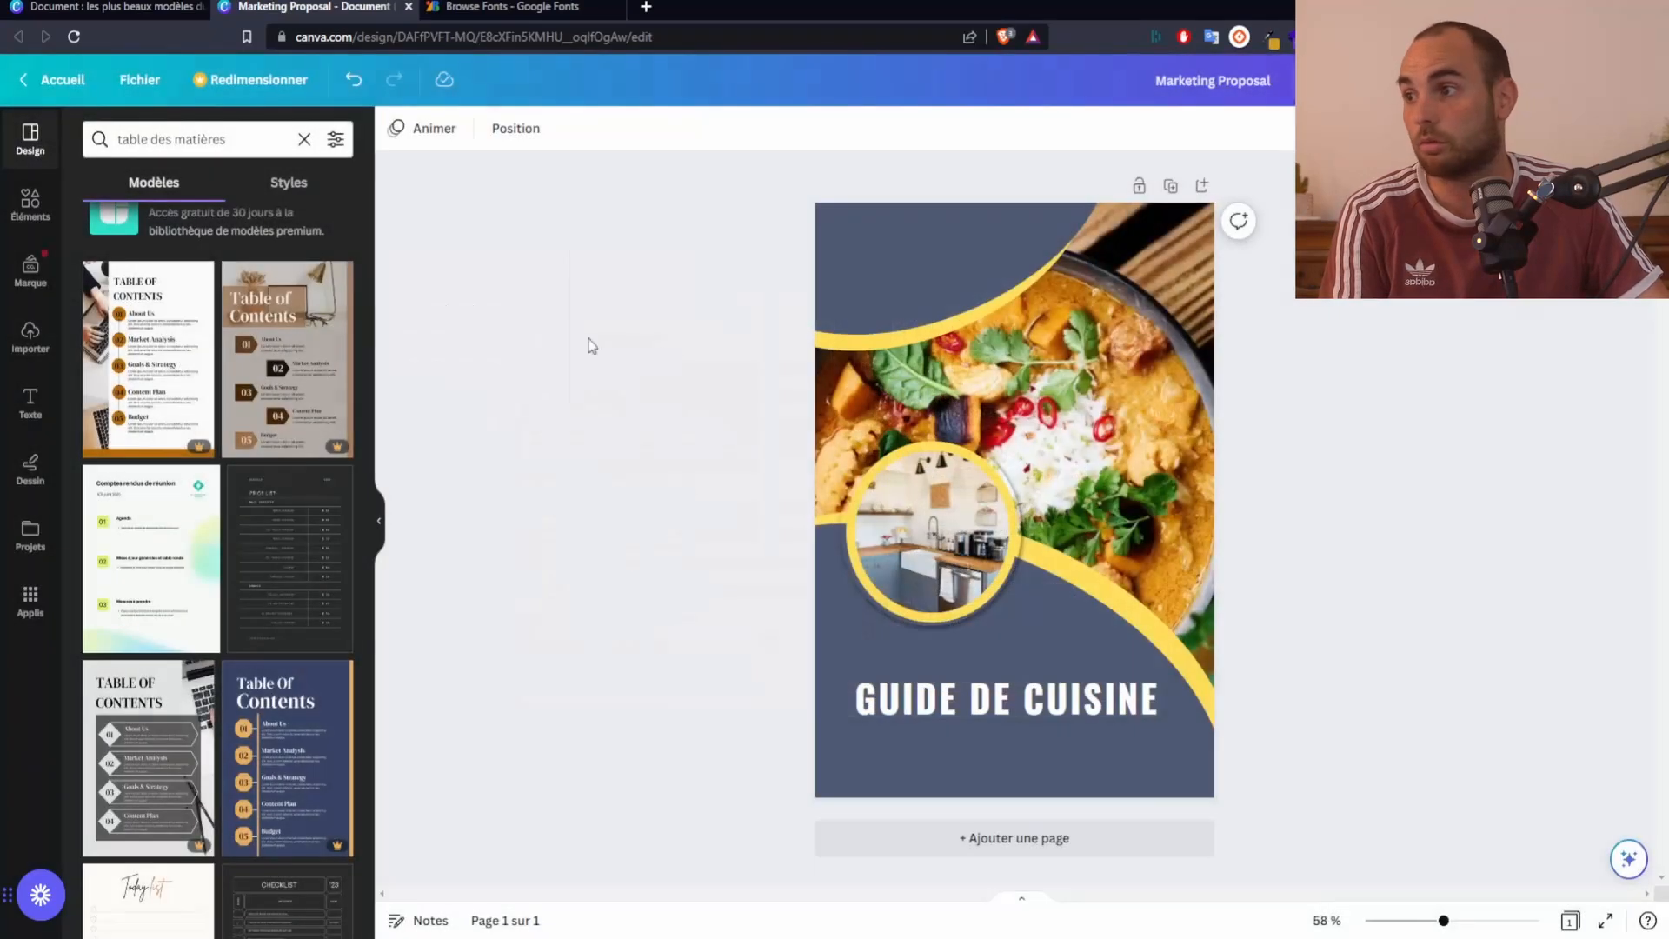
{"action": "scroll", "coordinate": [193, 507], "scroll_direction": "down", "scroll_amount": 7}
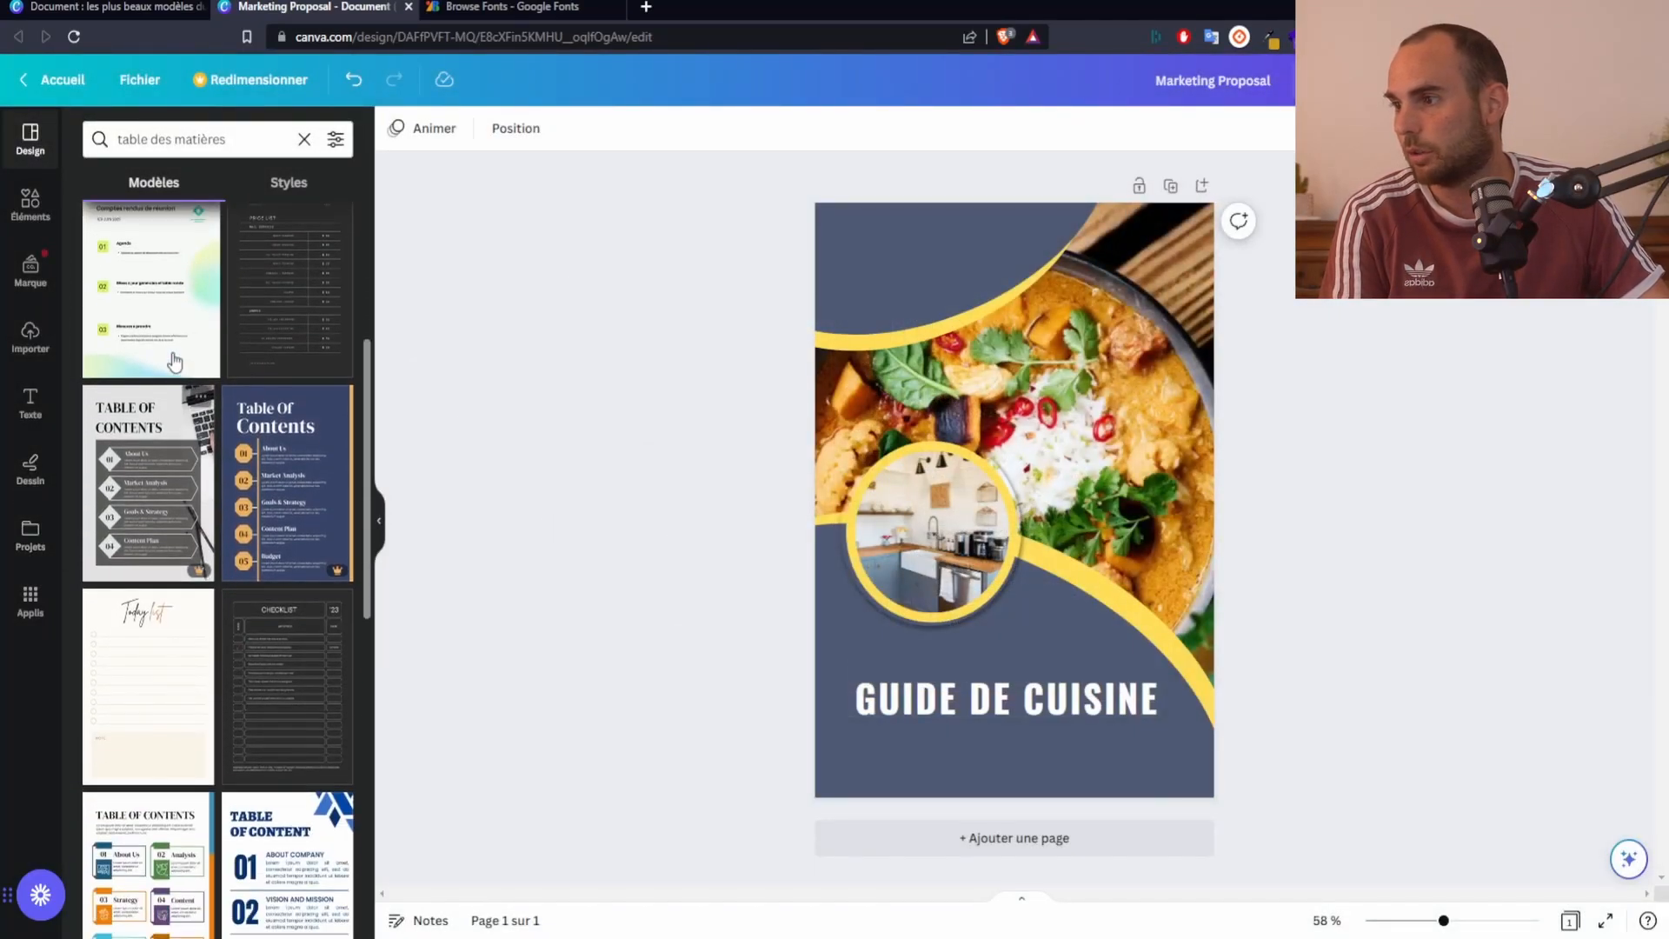
{"action": "scroll", "coordinate": [215, 361], "scroll_direction": "down", "scroll_amount": 3}
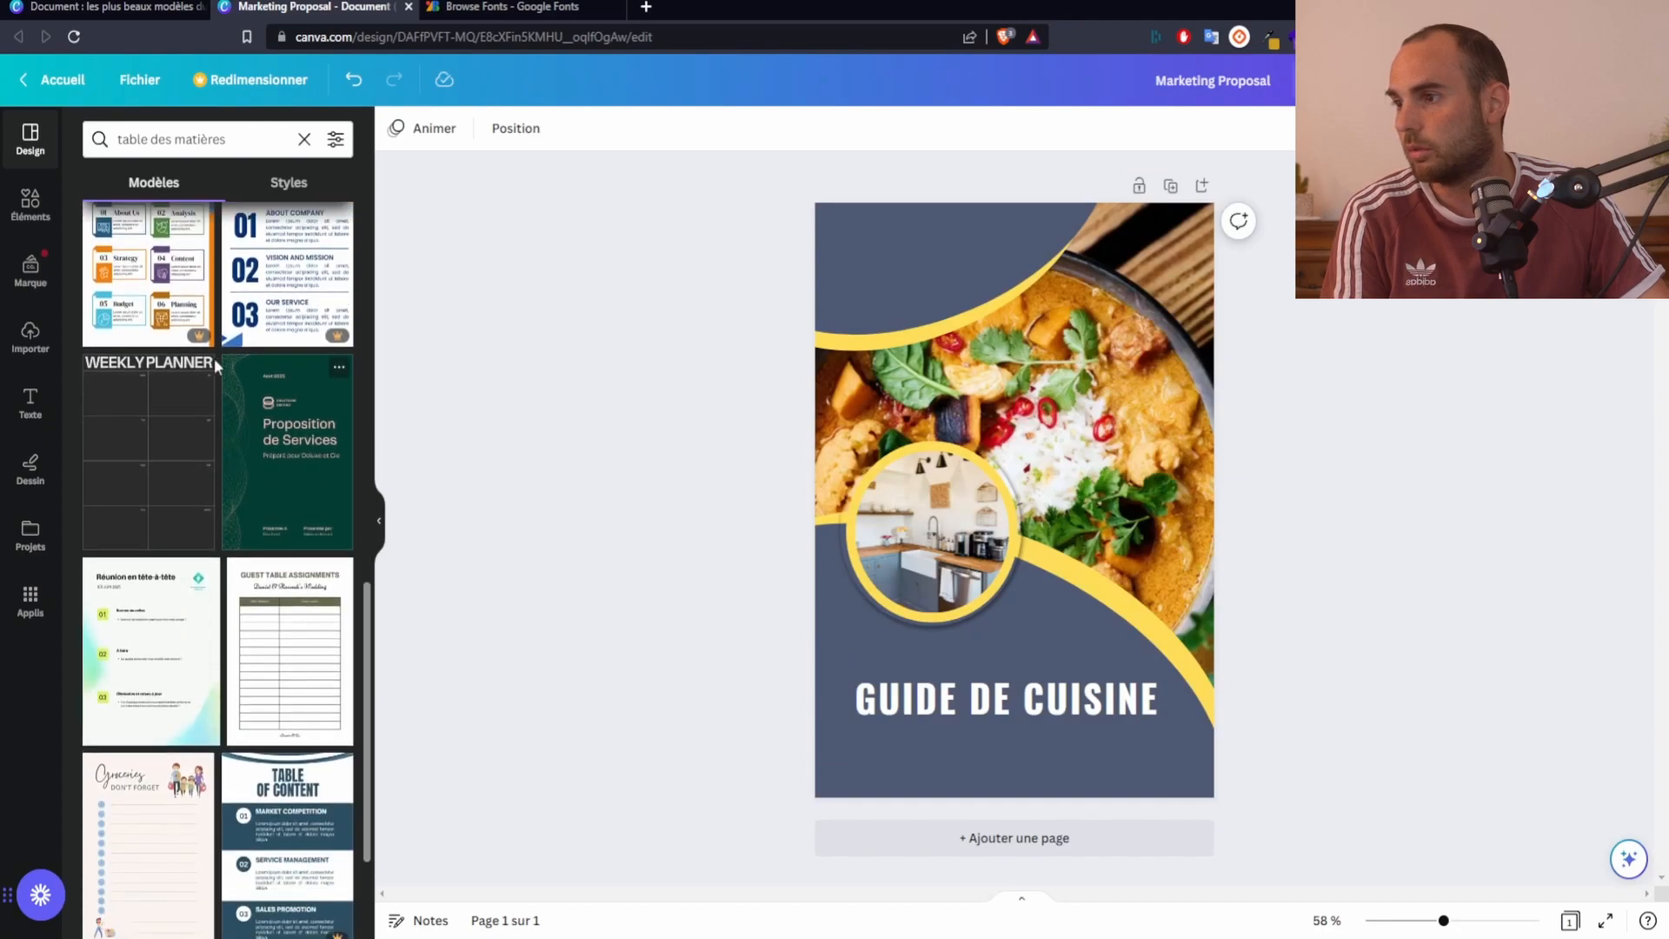
{"action": "scroll", "coordinate": [217, 392], "scroll_direction": "up", "scroll_amount": 10}
{"action": "scroll", "coordinate": [216, 399], "scroll_direction": "up", "scroll_amount": 2}
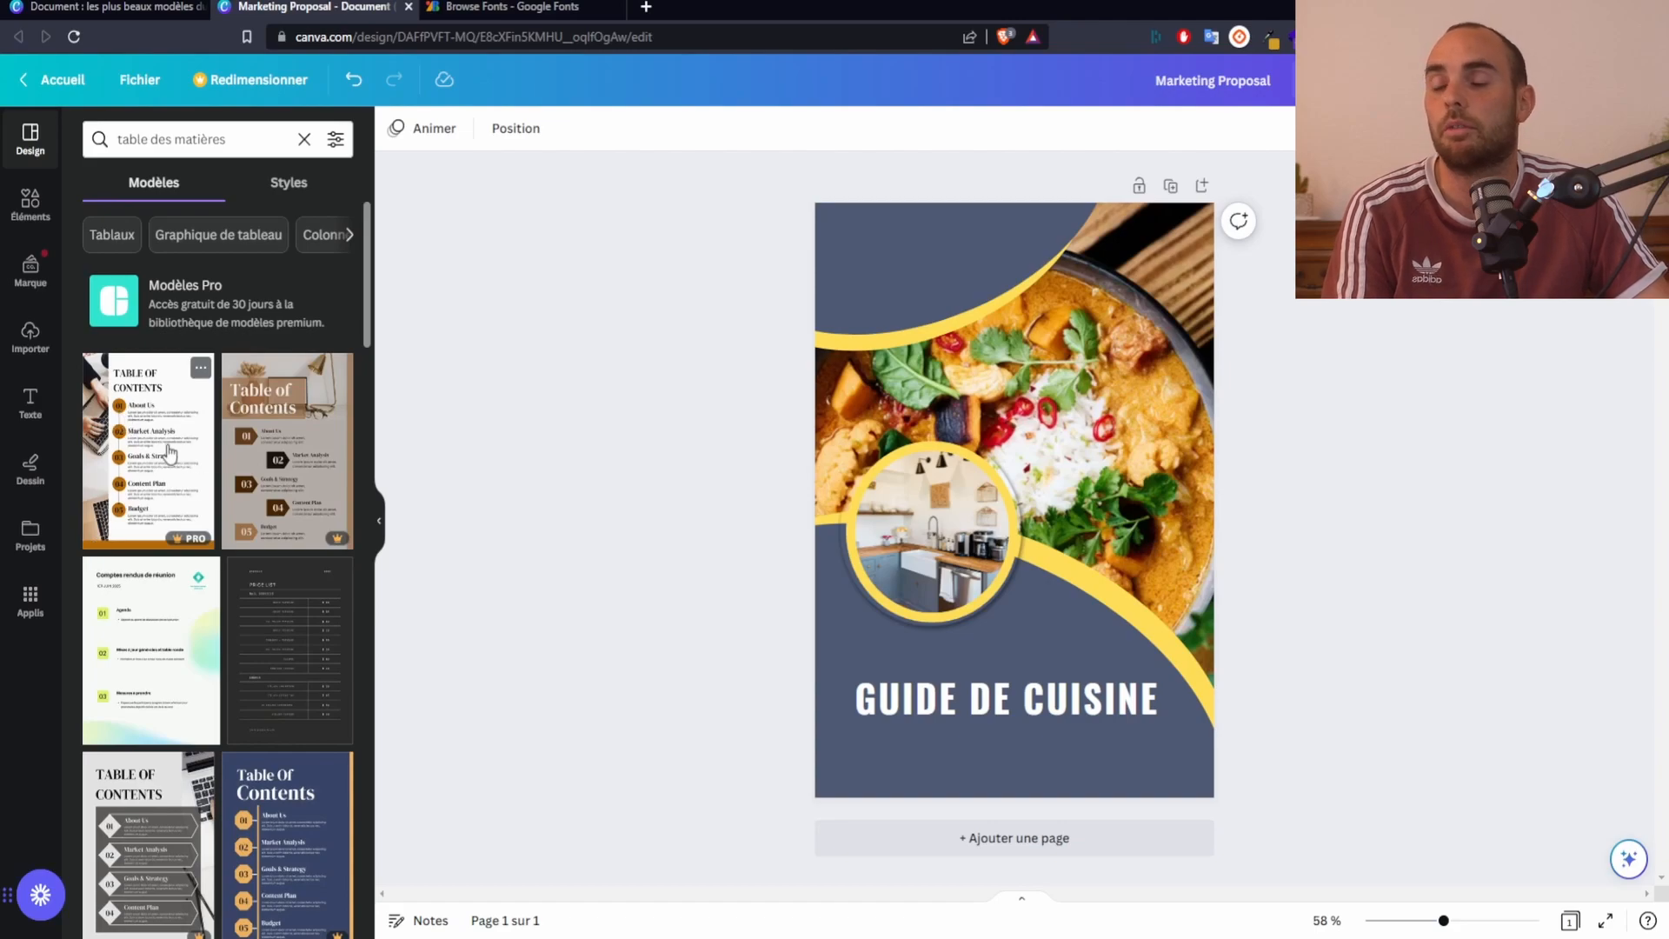
Add a blank second page and place a yellow diamond shape in its upper-left corner
{"action": "left_click", "coordinate": [177, 398]}
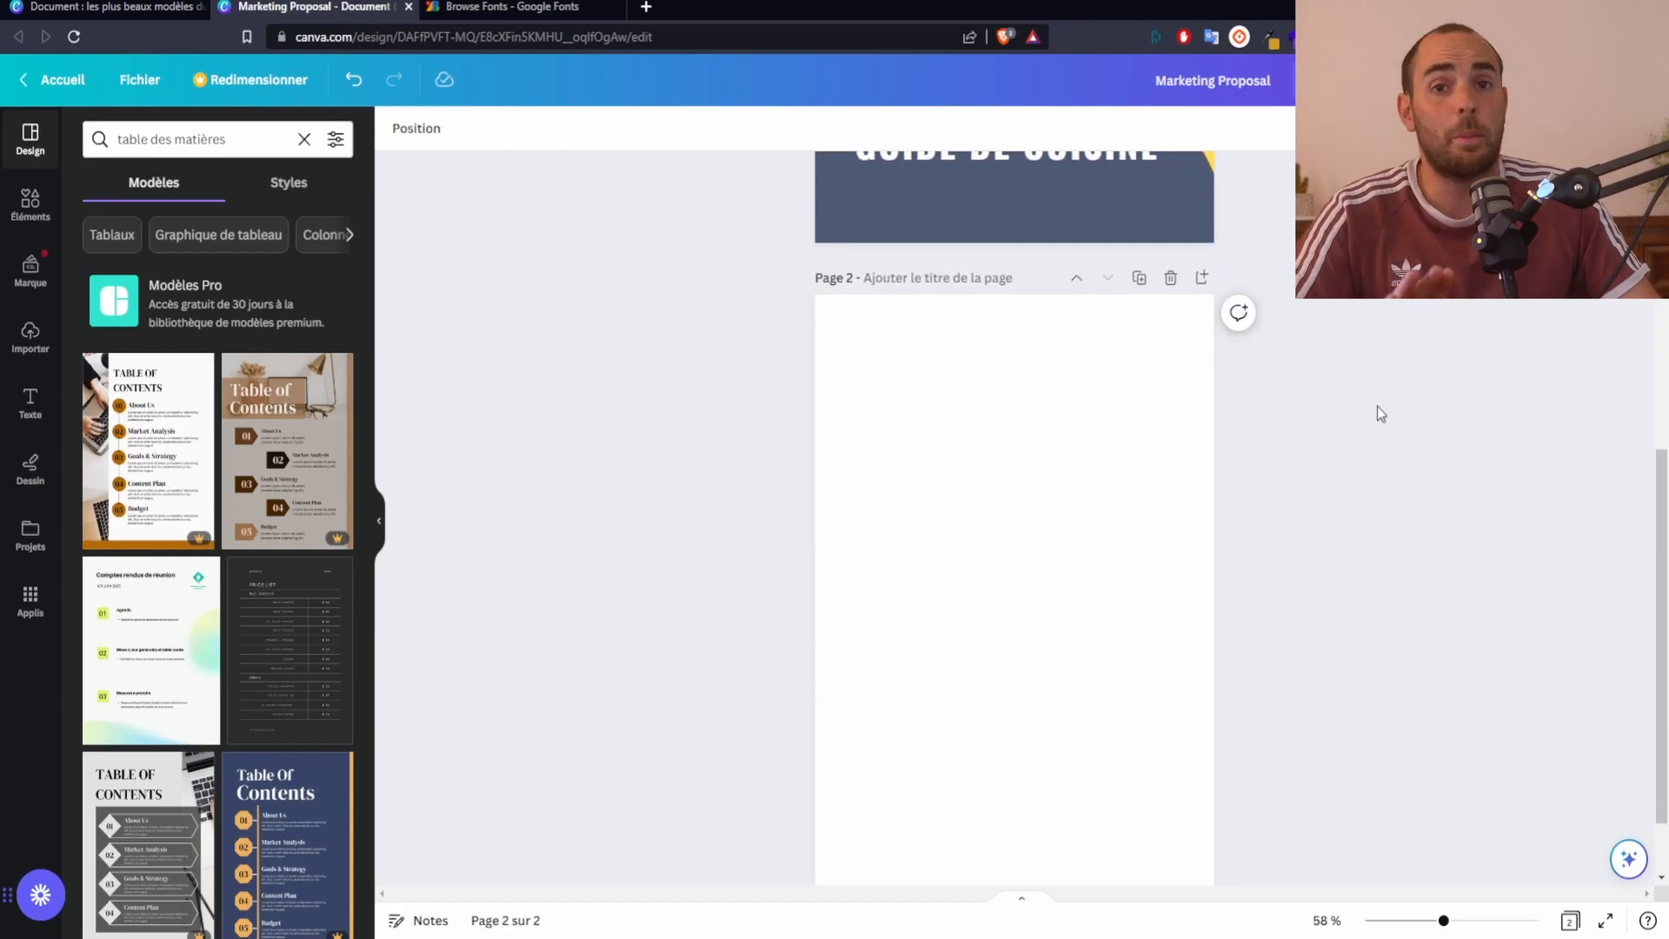
{"action": "left_click", "coordinate": [30, 204]}
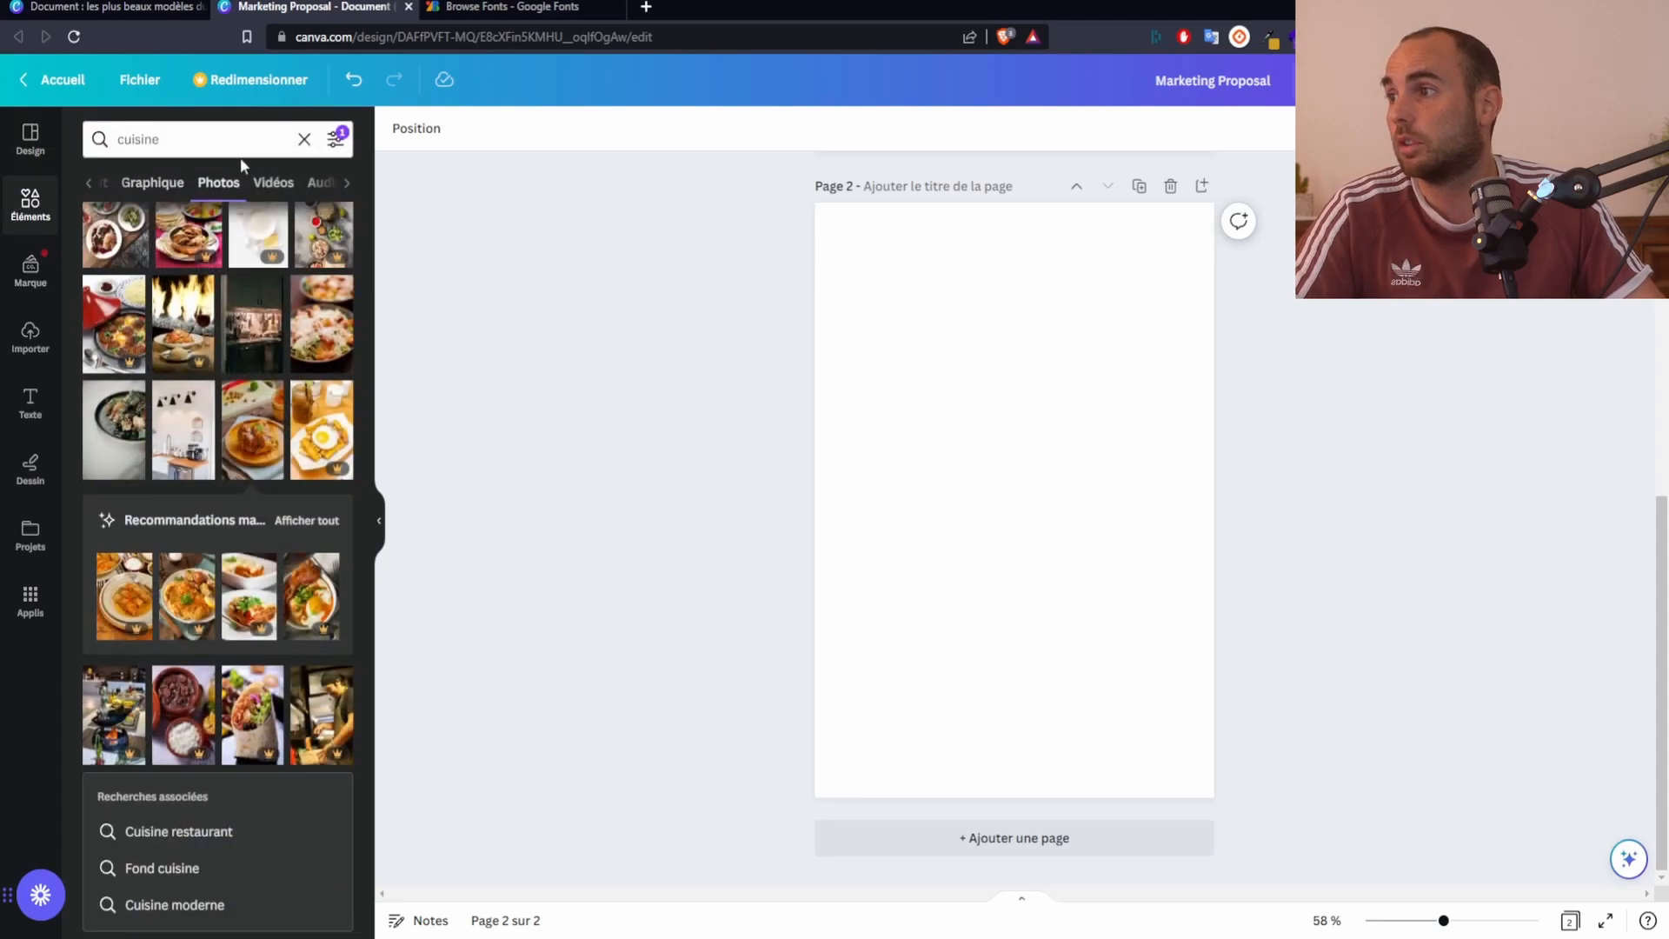
{"action": "left_click", "coordinate": [304, 139]}
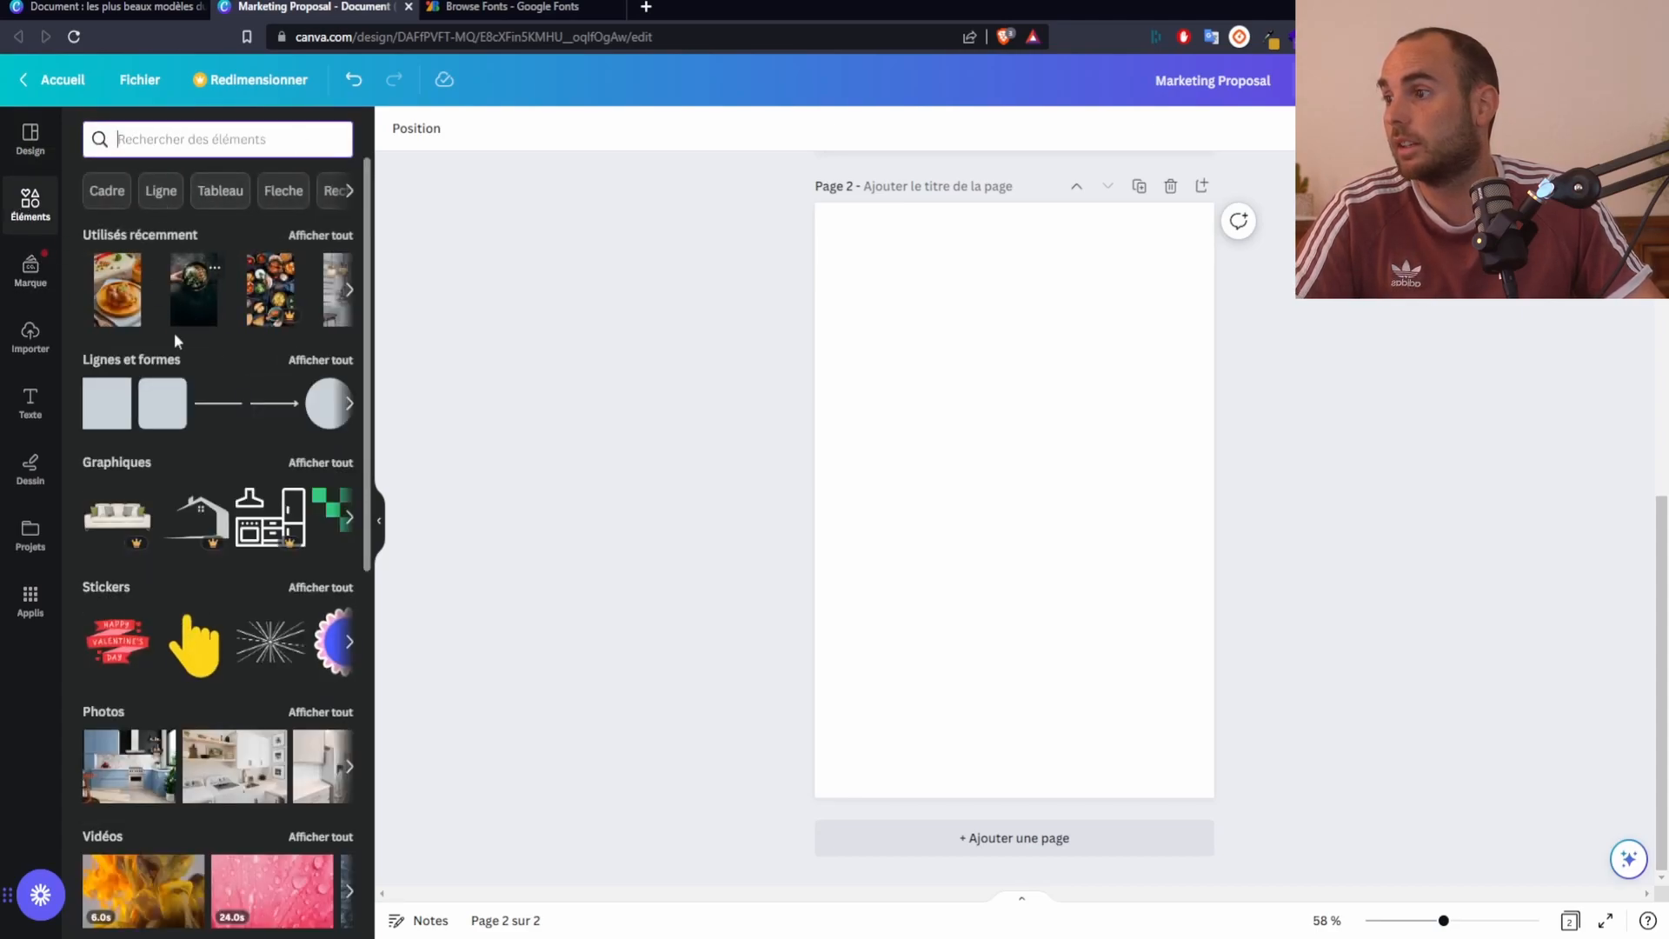
{"action": "left_click", "coordinate": [133, 360]}
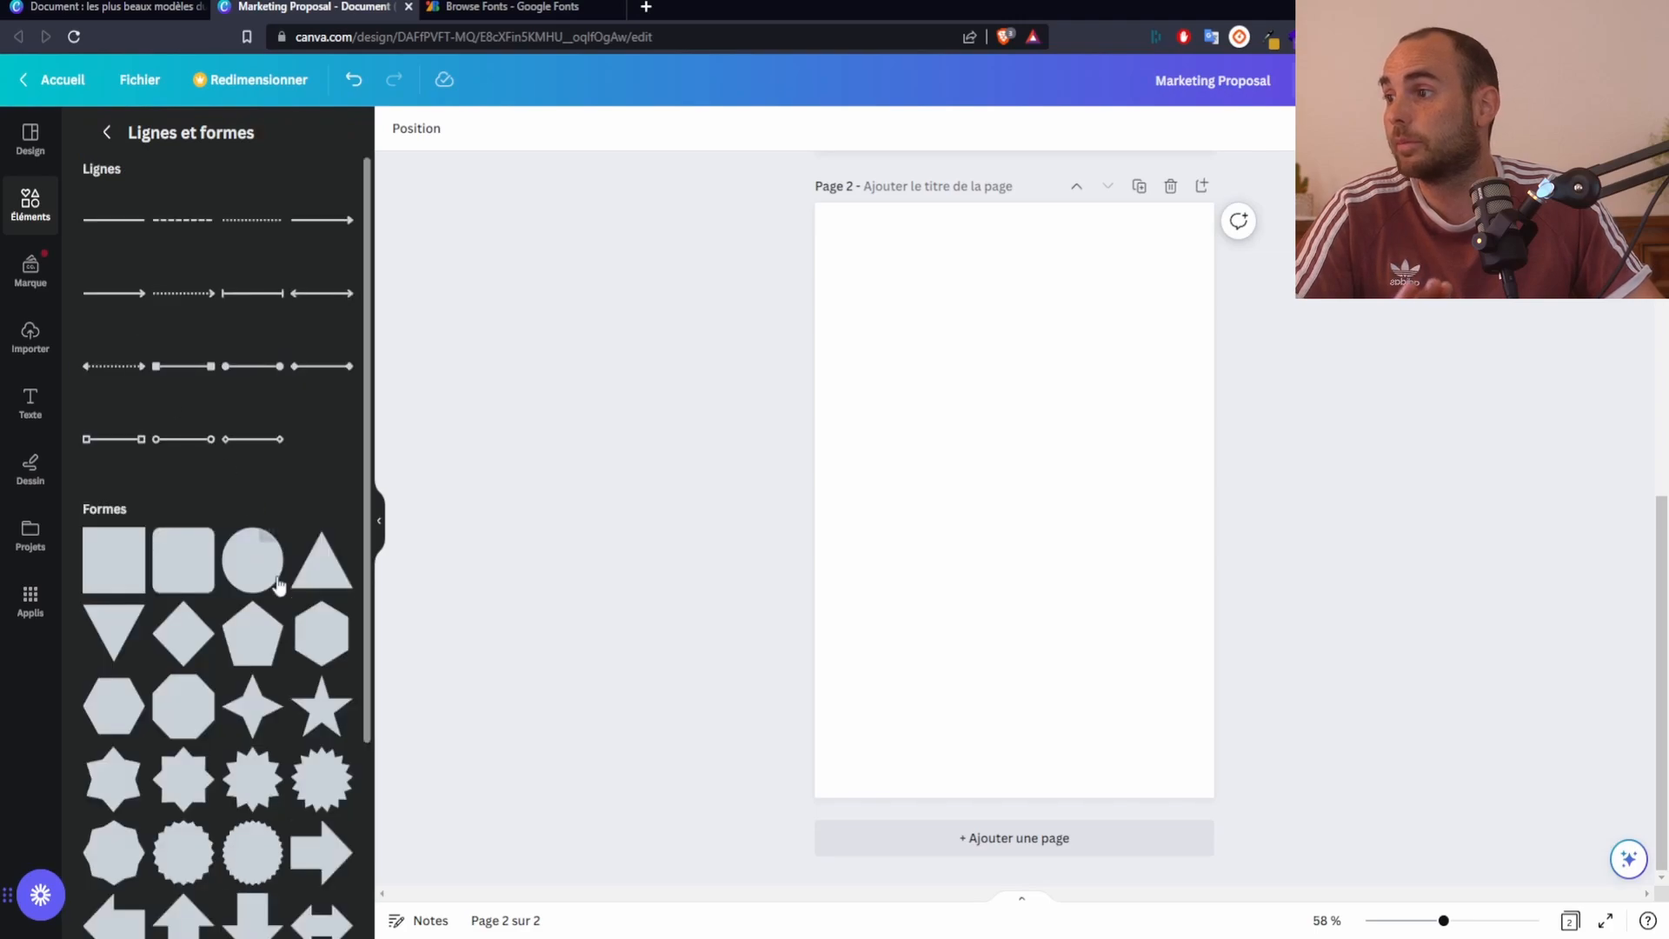
{"action": "scroll", "coordinate": [279, 581], "scroll_direction": "down", "scroll_amount": 3}
{"action": "left_click_drag", "start_coordinate": [182, 381], "coordinate": [858, 256]}
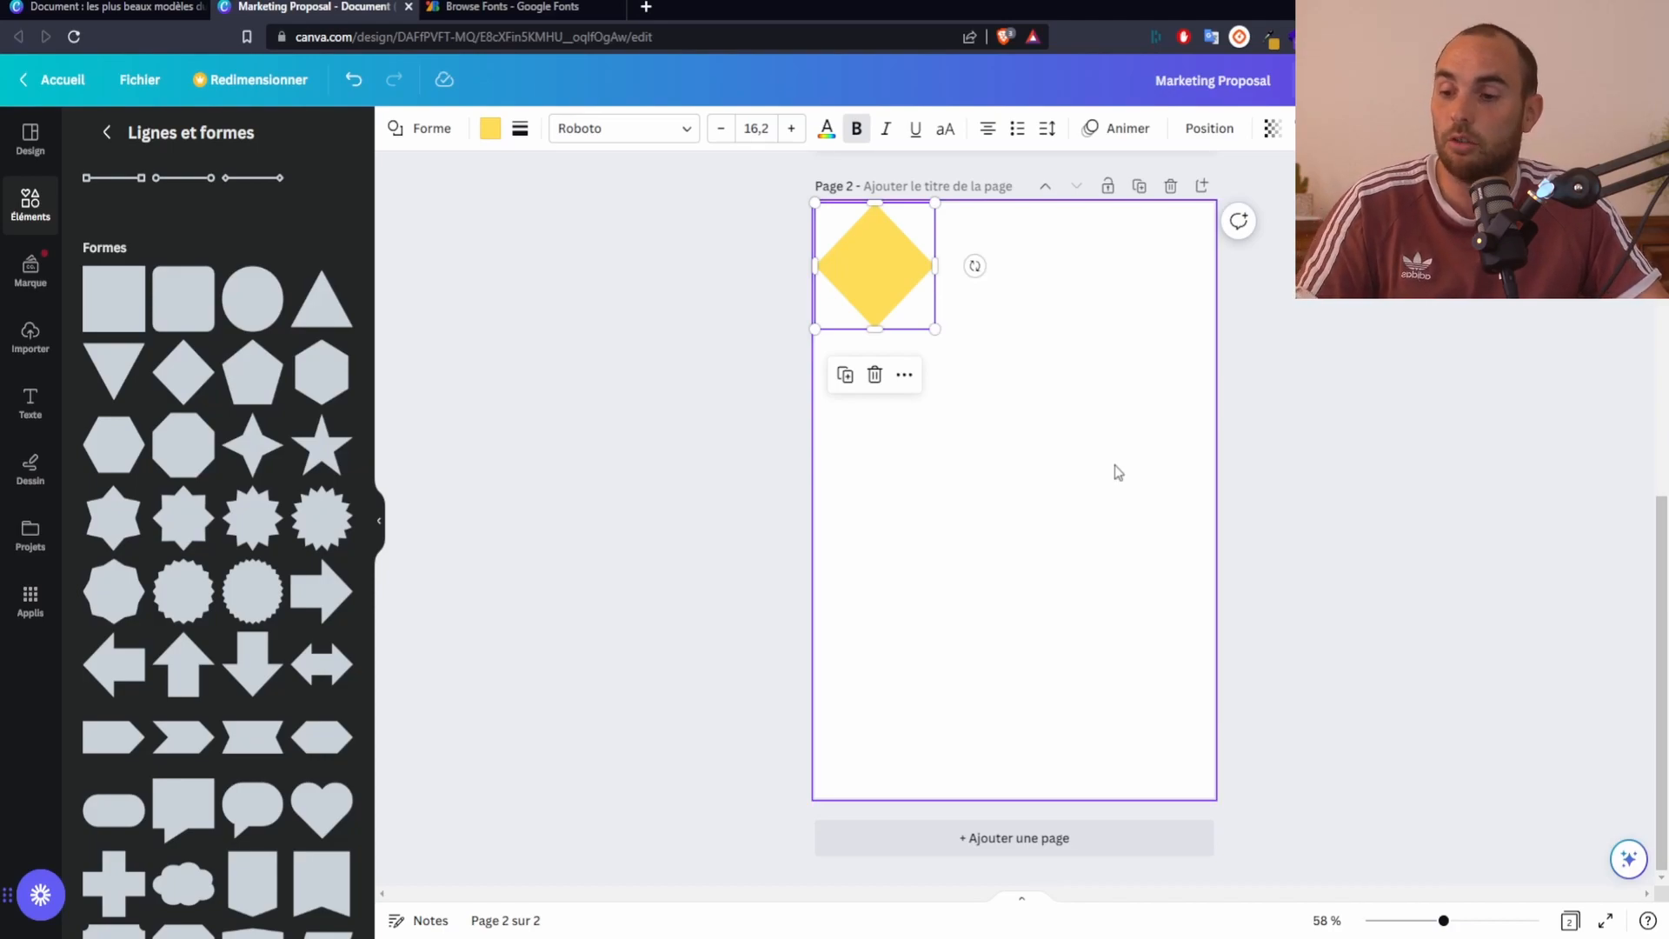
Duplicate the yellow diamond into an evenly spaced column of four along page 2's left edge
{"action": "key", "text": "ctrl+d"}
{"action": "left_click_drag", "start_coordinate": [883, 272], "coordinate": [876, 678]}
{"action": "key", "text": "ctrl+d"}
{"action": "key", "text": "ctrl+d"}
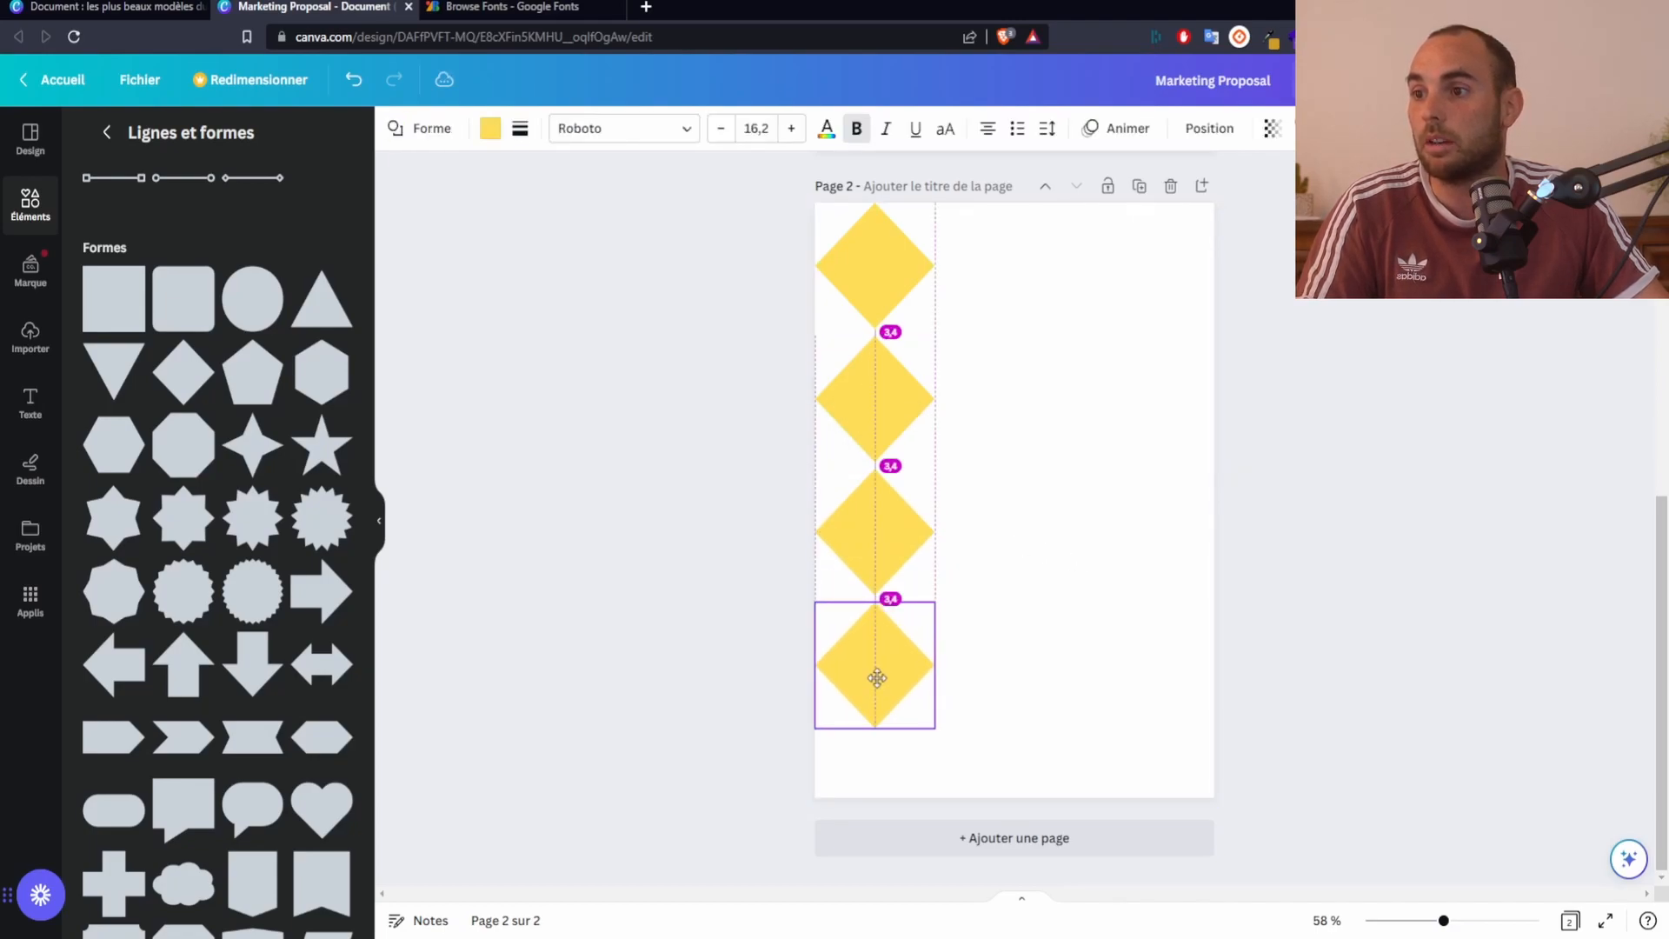
{"action": "left_click", "coordinate": [1026, 600]}
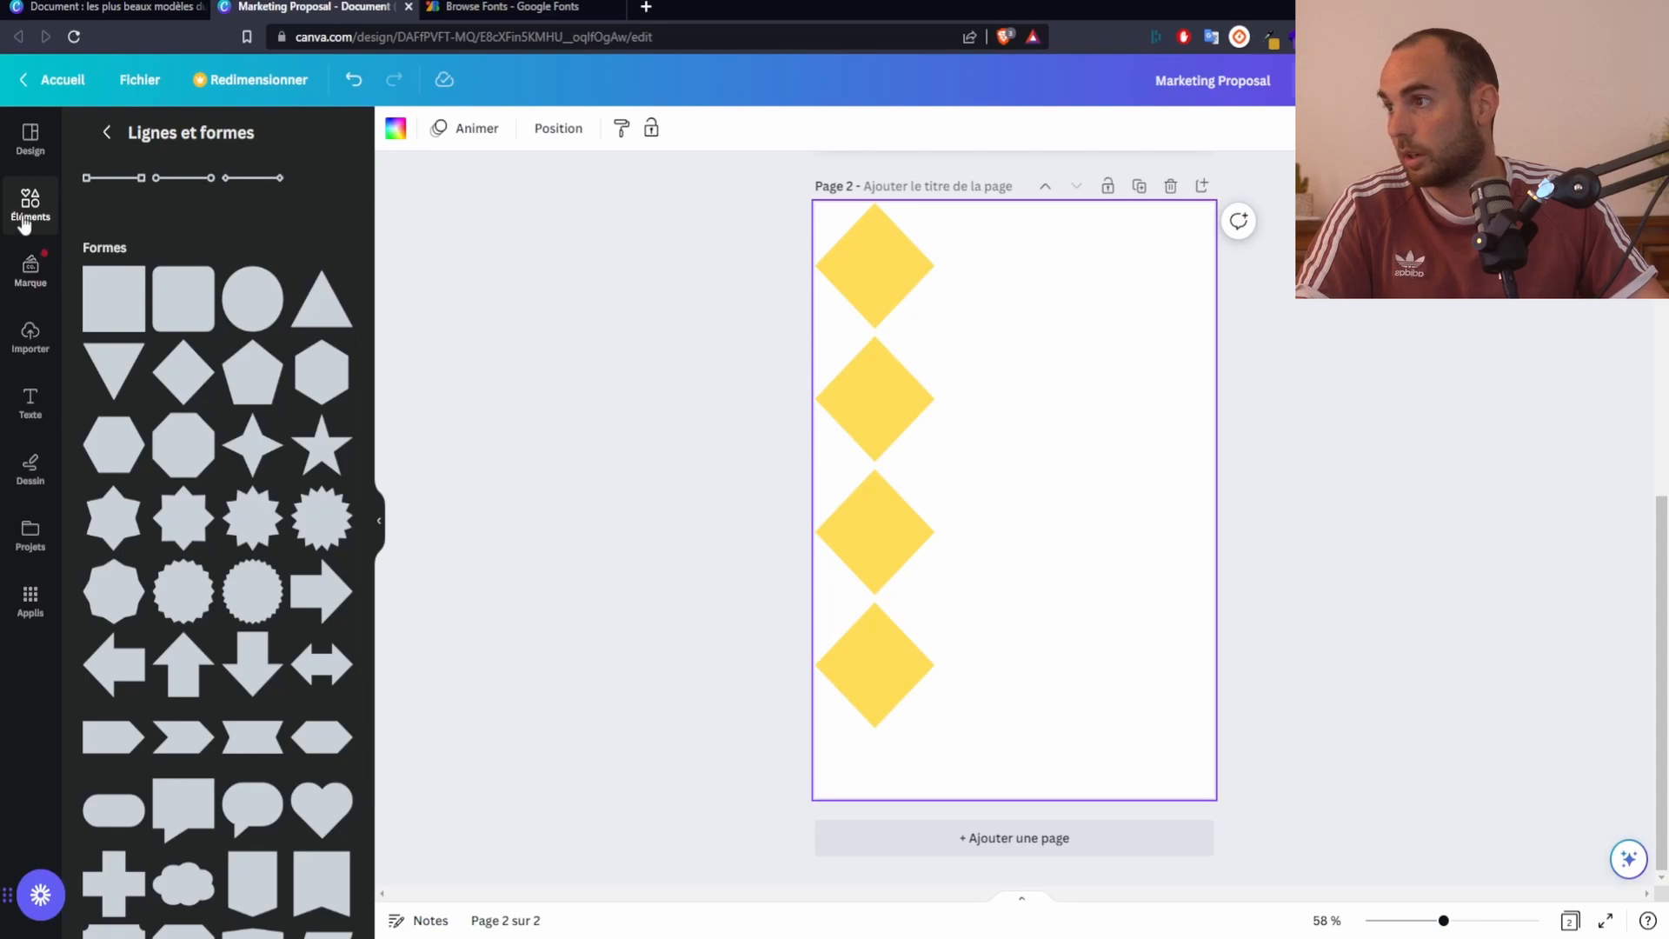
Add a subheading reading "01" and place it on the uppermost diamond
{"action": "left_click", "coordinate": [30, 405]}
{"action": "left_click", "coordinate": [224, 426]}
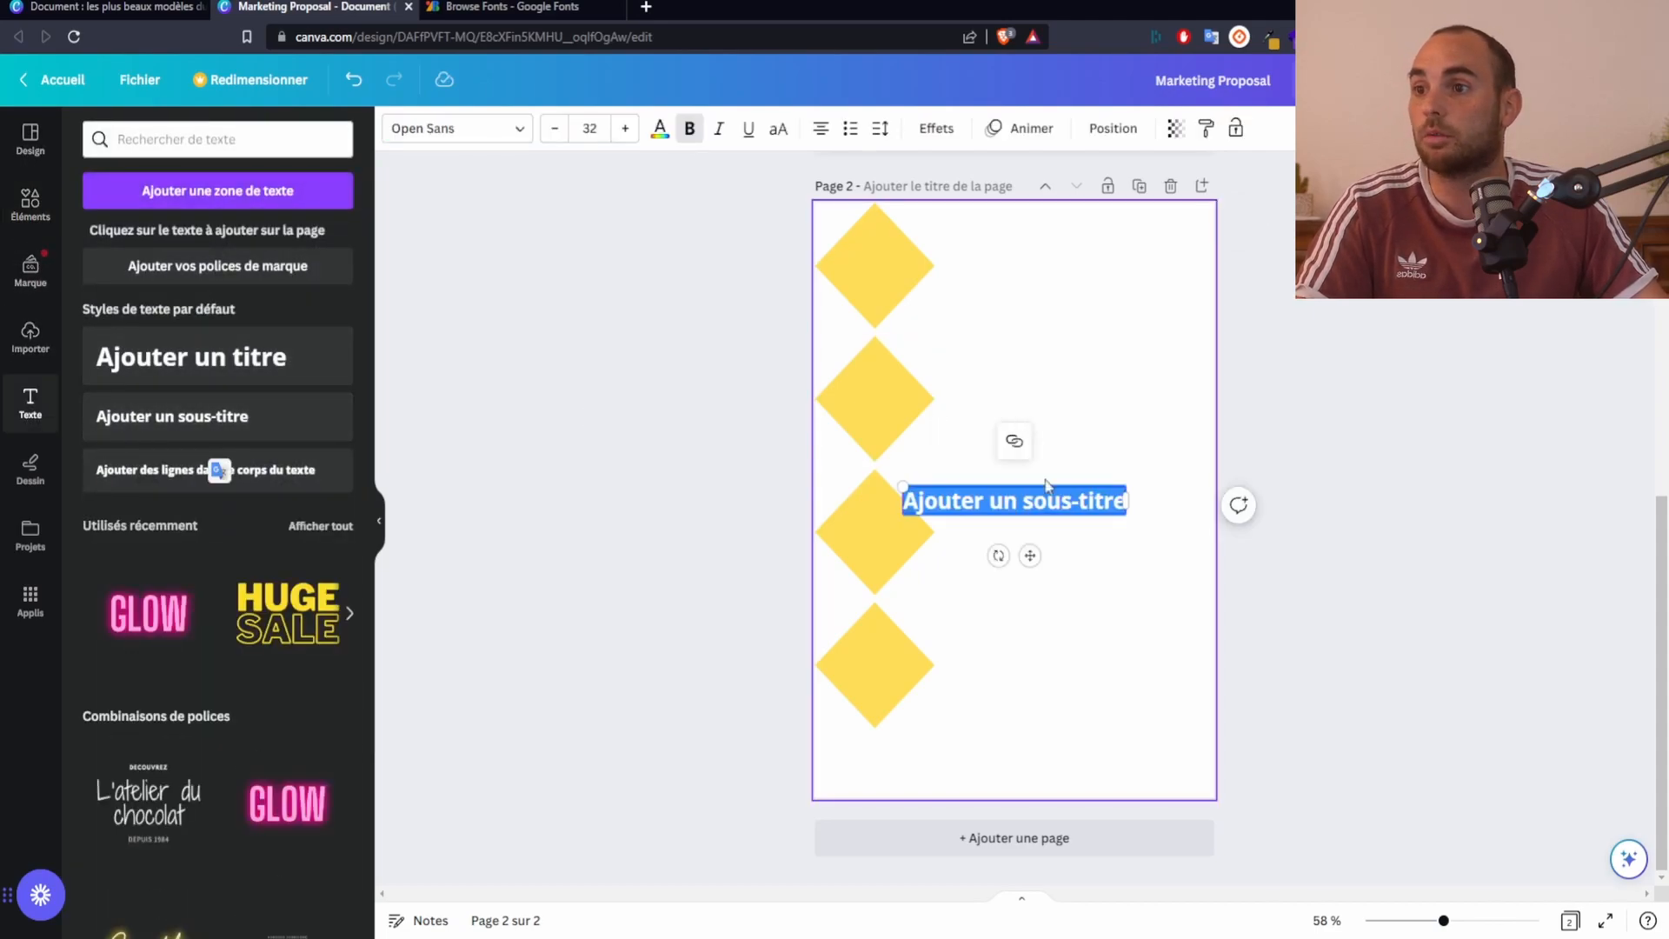
{"action": "type", "text": "01"}
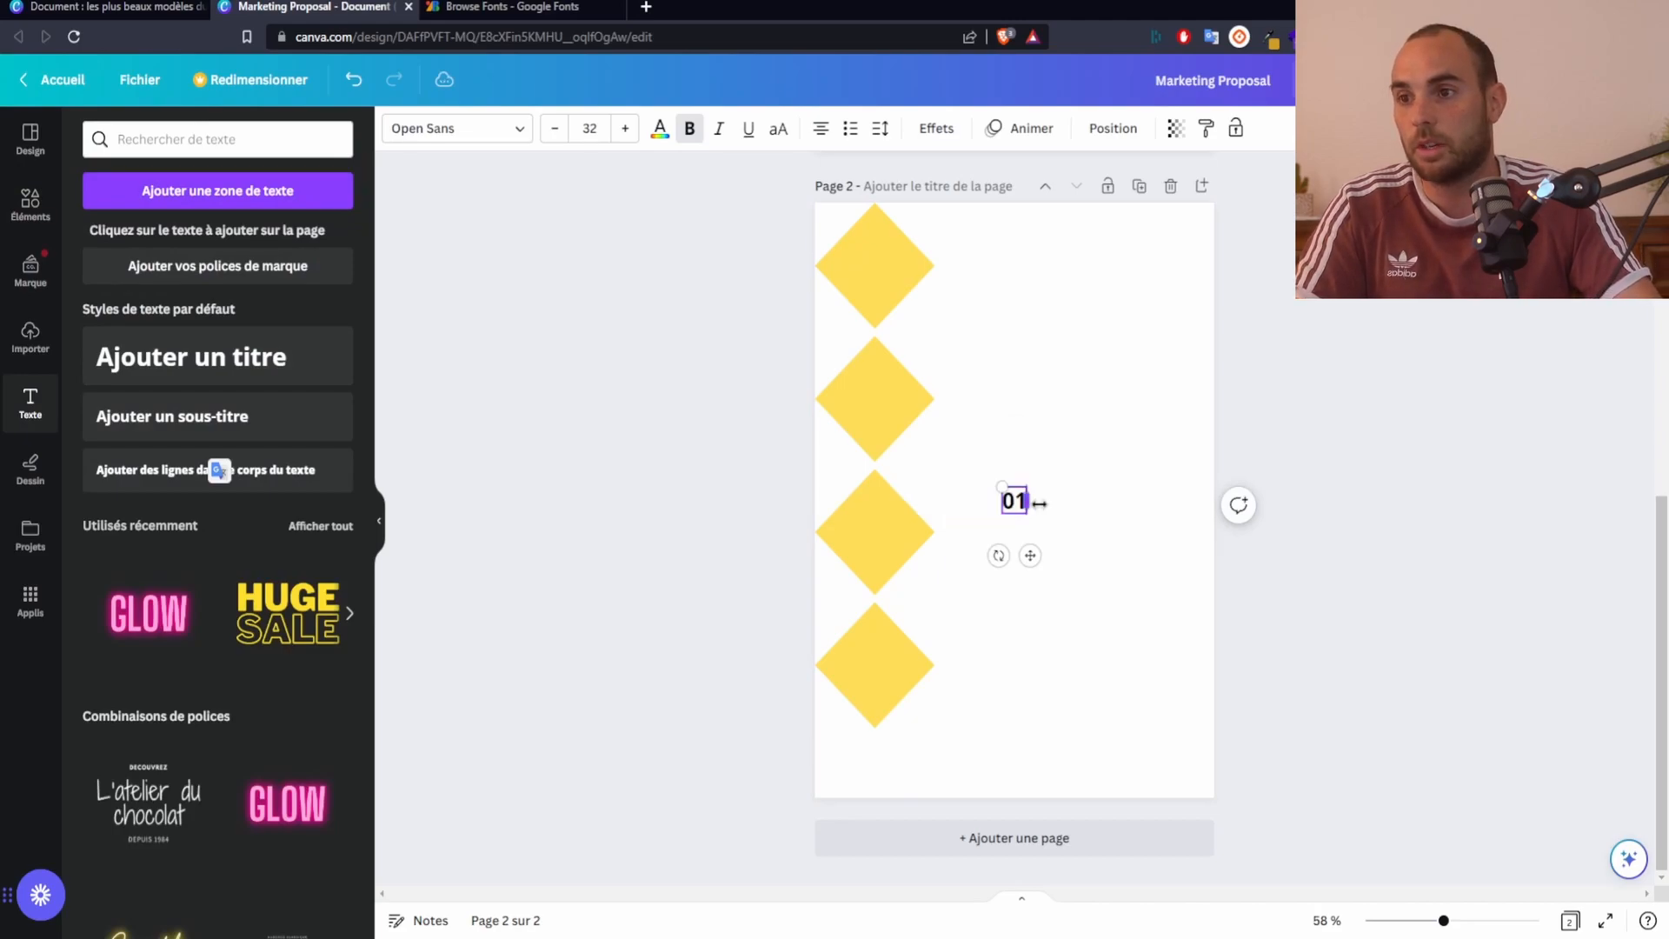
{"action": "left_click_drag", "start_coordinate": [1016, 500], "coordinate": [875, 266]}
Set the font size of the "01" text to 60
{"action": "left_click", "coordinate": [630, 128]}
{"action": "left_click", "coordinate": [629, 129]}
{"action": "left_click", "coordinate": [630, 129]}
{"action": "left_click", "coordinate": [629, 129]}
{"action": "left_click", "coordinate": [629, 128]}
{"action": "left_click", "coordinate": [600, 126]}
{"action": "type", "text": "60"}
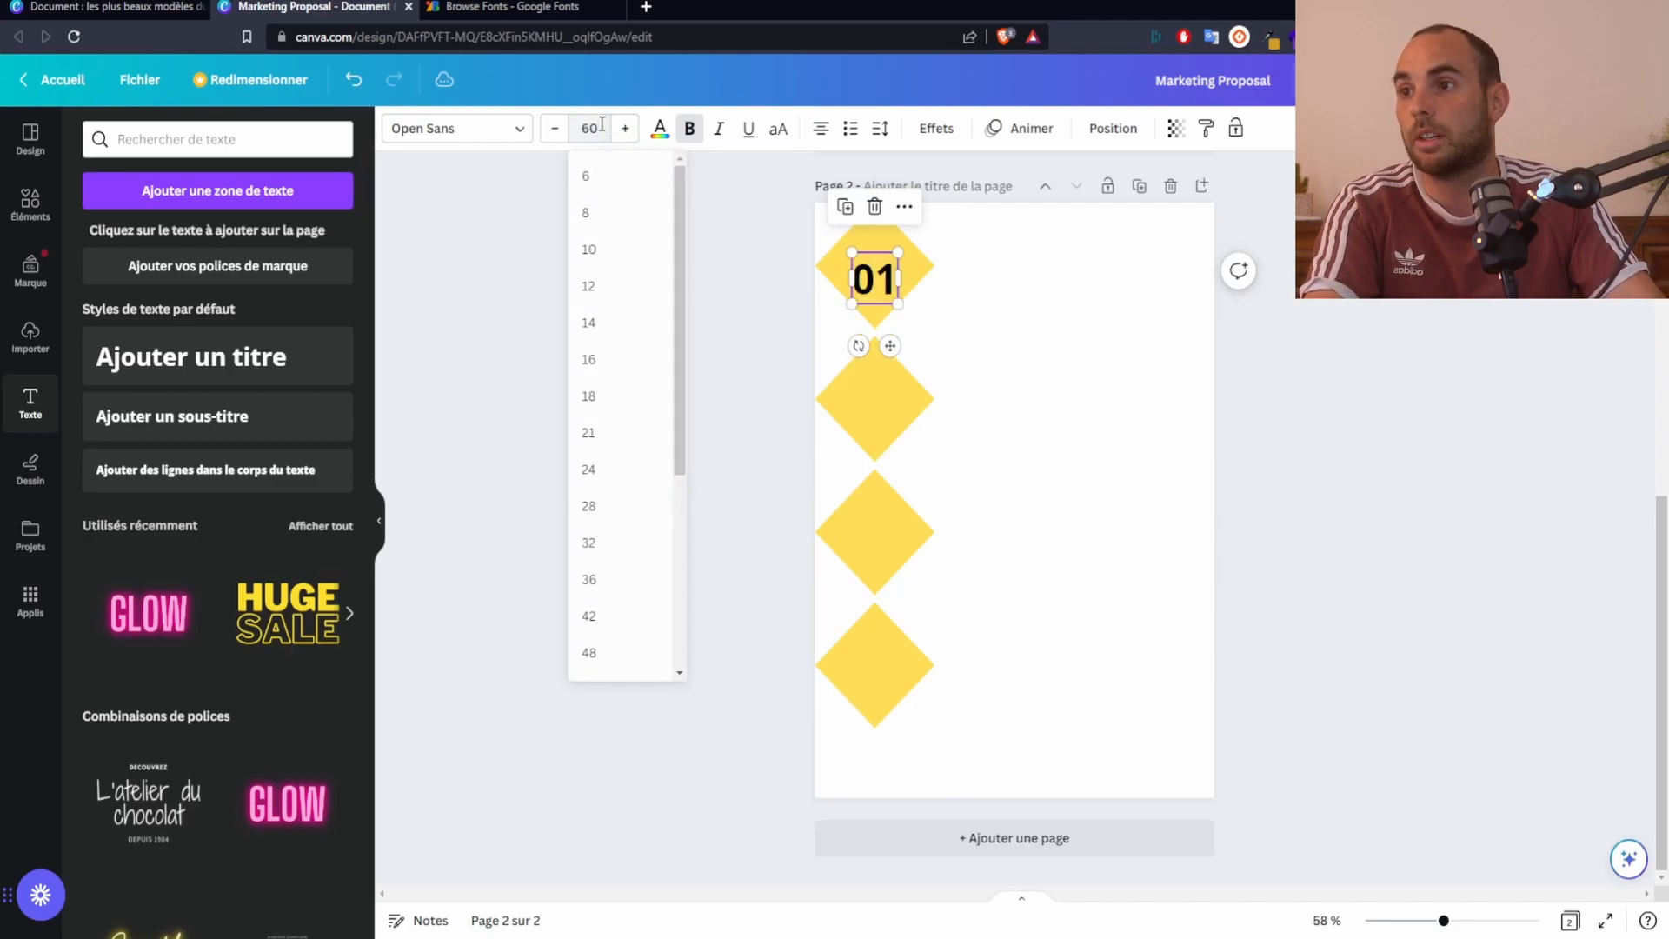
{"action": "key", "text": "Return"}
Centre the "01" on the first diamond and duplicate it onto the three diamonds below
{"action": "left_click_drag", "start_coordinate": [875, 270], "coordinate": [890, 663]}
{"action": "left_click", "coordinate": [999, 328]}
{"action": "left_click", "coordinate": [875, 275]}
{"action": "key", "text": "ctrl+d"}
{"action": "left_click", "coordinate": [1020, 416]}
{"action": "left_click", "coordinate": [873, 402]}
{"action": "key", "text": "ctrl+d"}
{"action": "key", "text": "ctrl+d"}
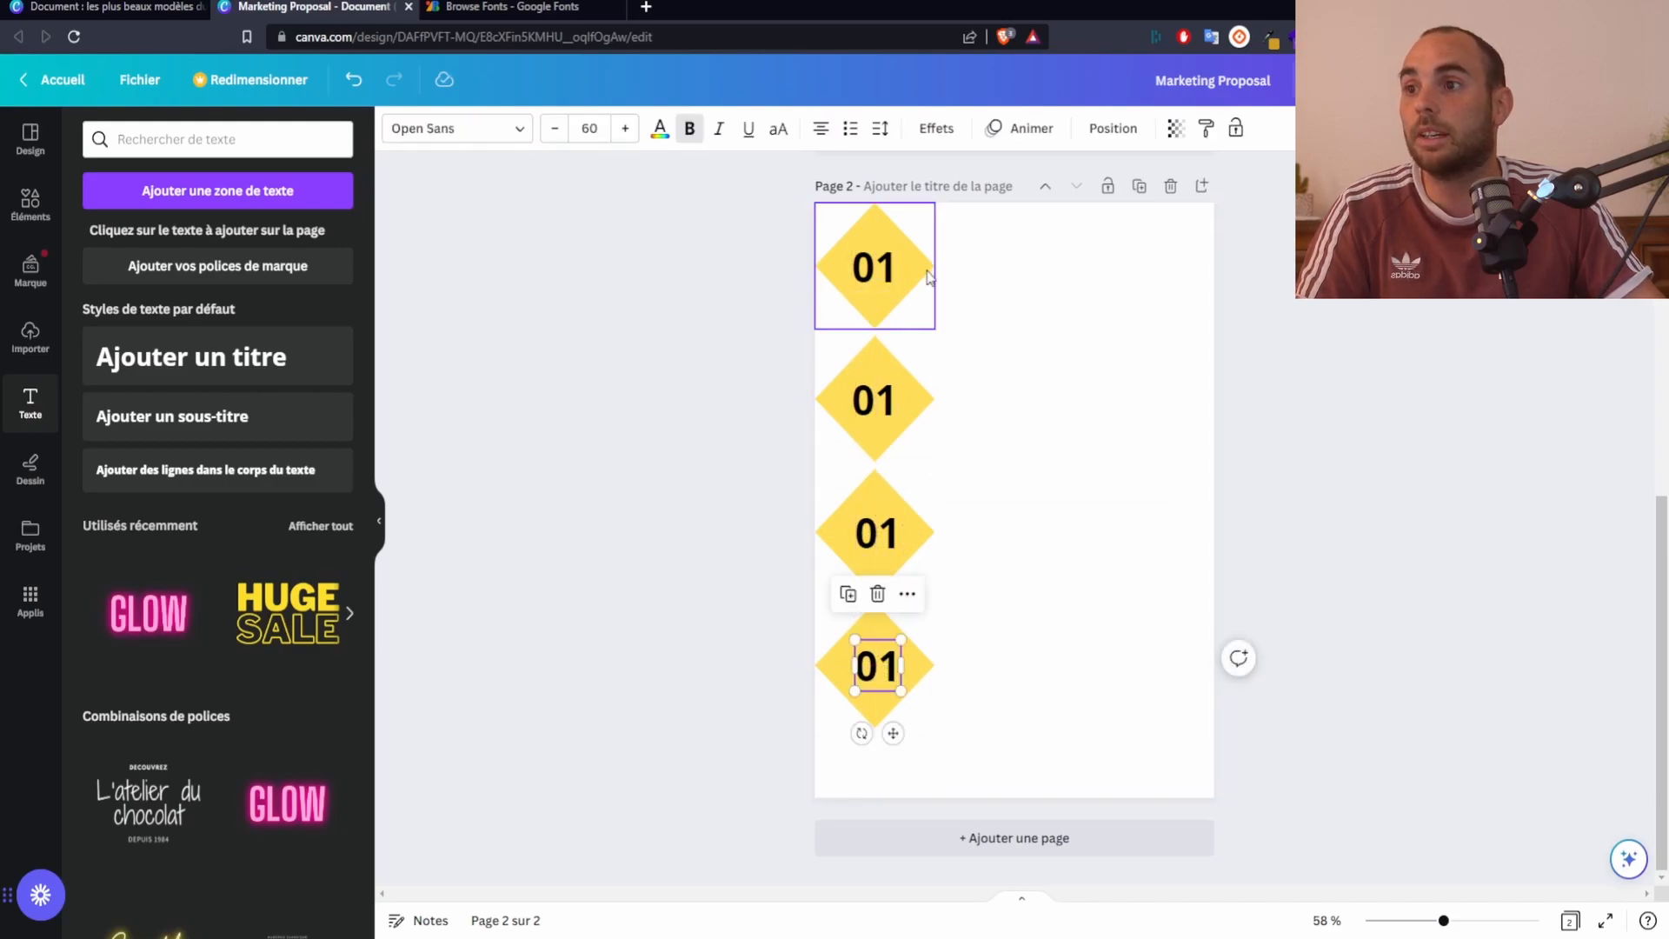
Renumber the text on the second, third and fourth diamonds as 02, 03 and 04
{"action": "left_click", "coordinate": [872, 272]}
{"action": "left_click", "coordinate": [874, 400]}
{"action": "double_click", "coordinate": [897, 402]}
{"action": "type", "text": "02"}
{"action": "left_click", "coordinate": [896, 532]}
{"action": "left_click", "coordinate": [898, 532]}
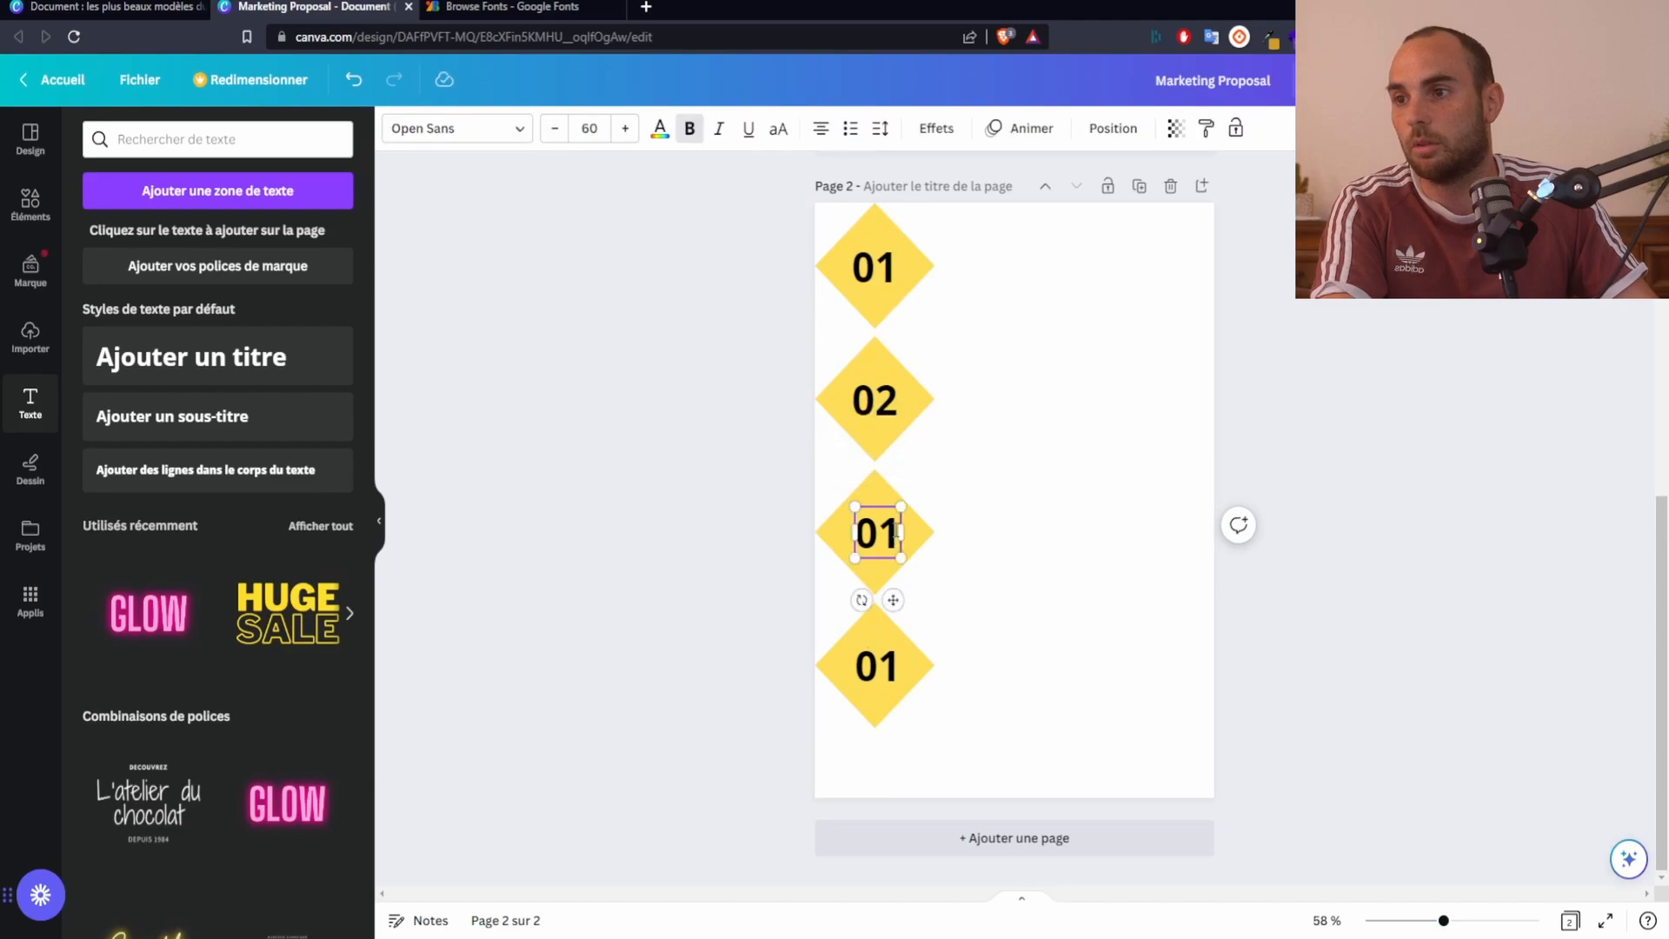
{"action": "double_click", "coordinate": [898, 532]}
{"action": "type", "text": "03"}
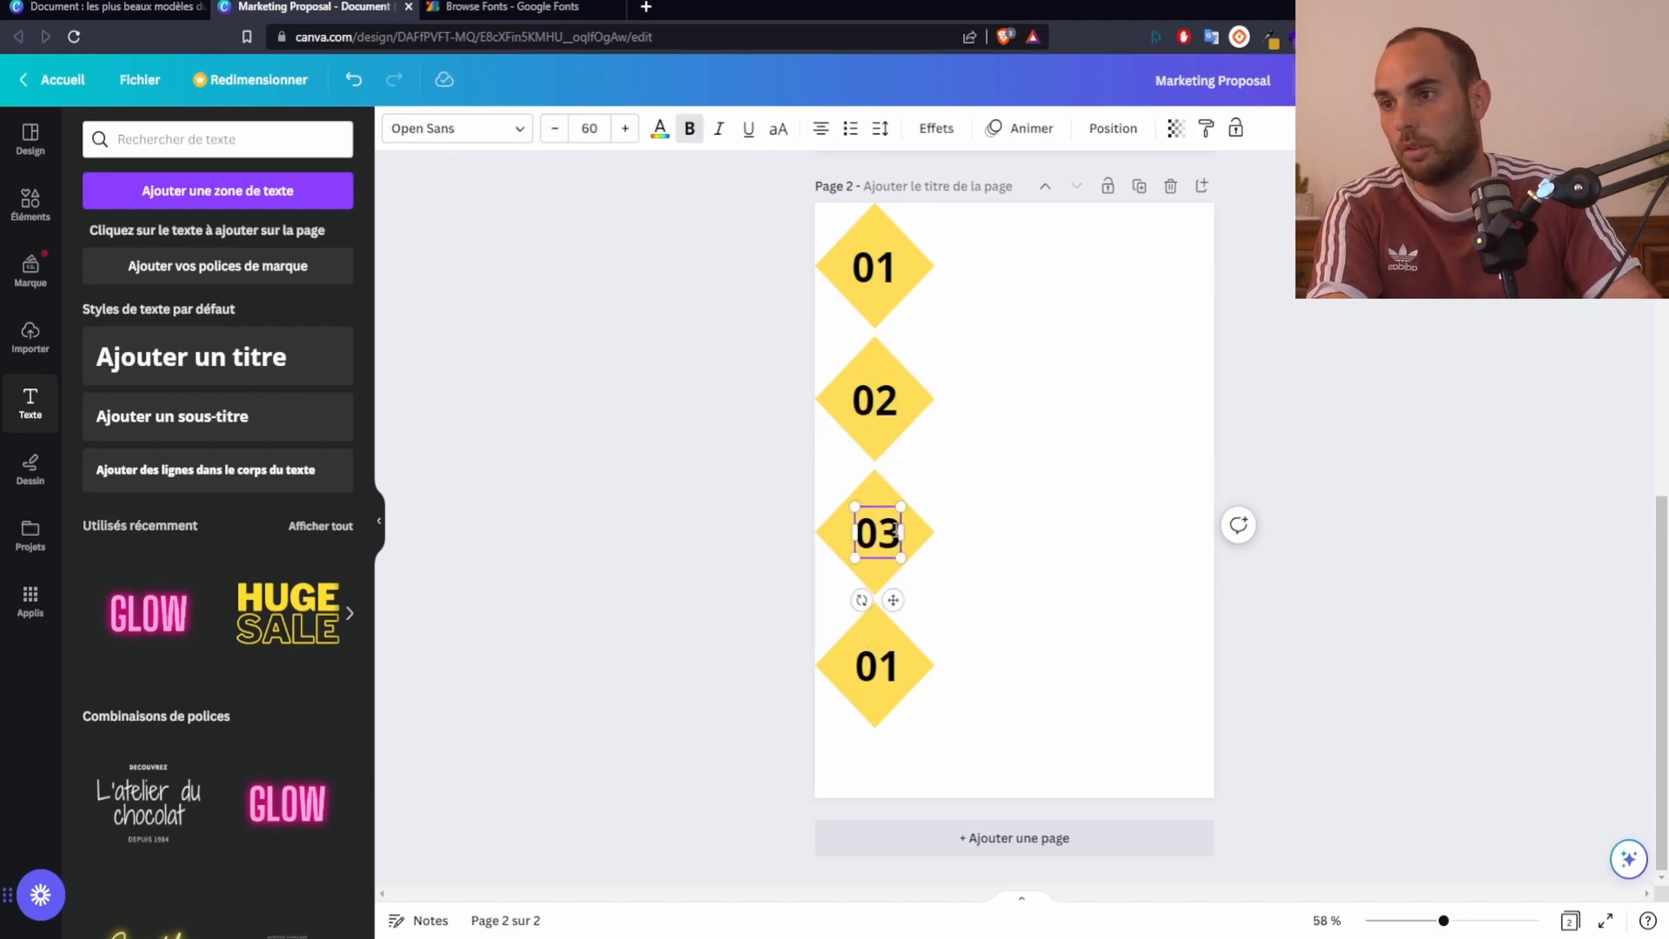
{"action": "left_click", "coordinate": [900, 664]}
{"action": "left_click", "coordinate": [900, 664]}
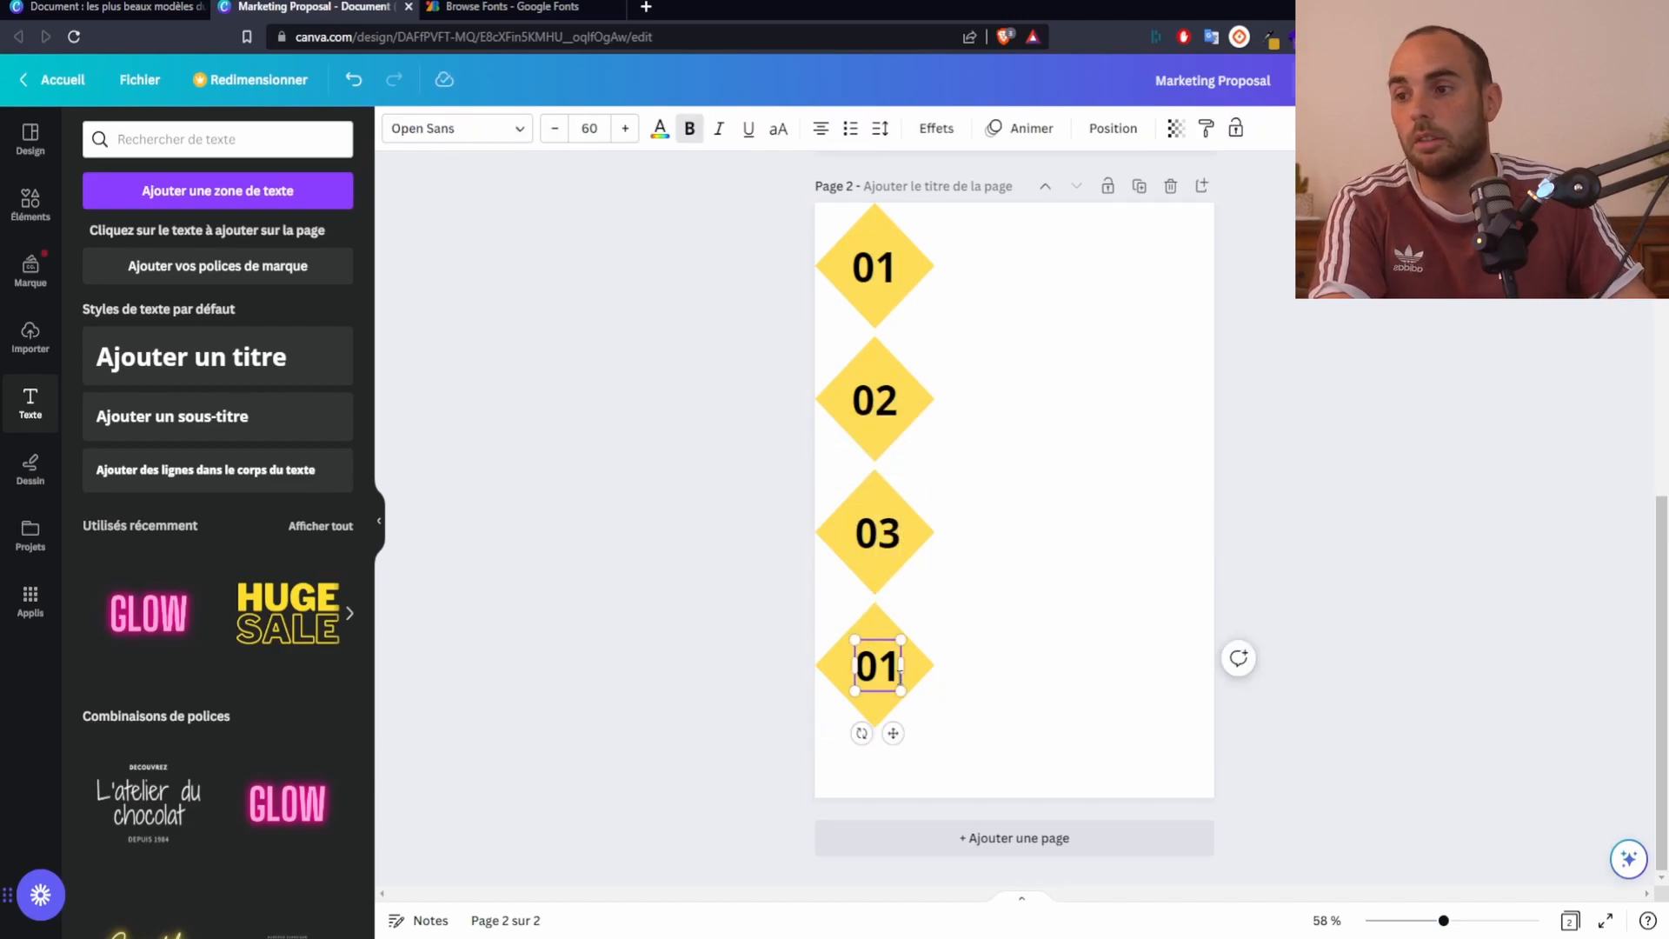
{"action": "double_click", "coordinate": [898, 666]}
{"action": "type", "text": "04"}
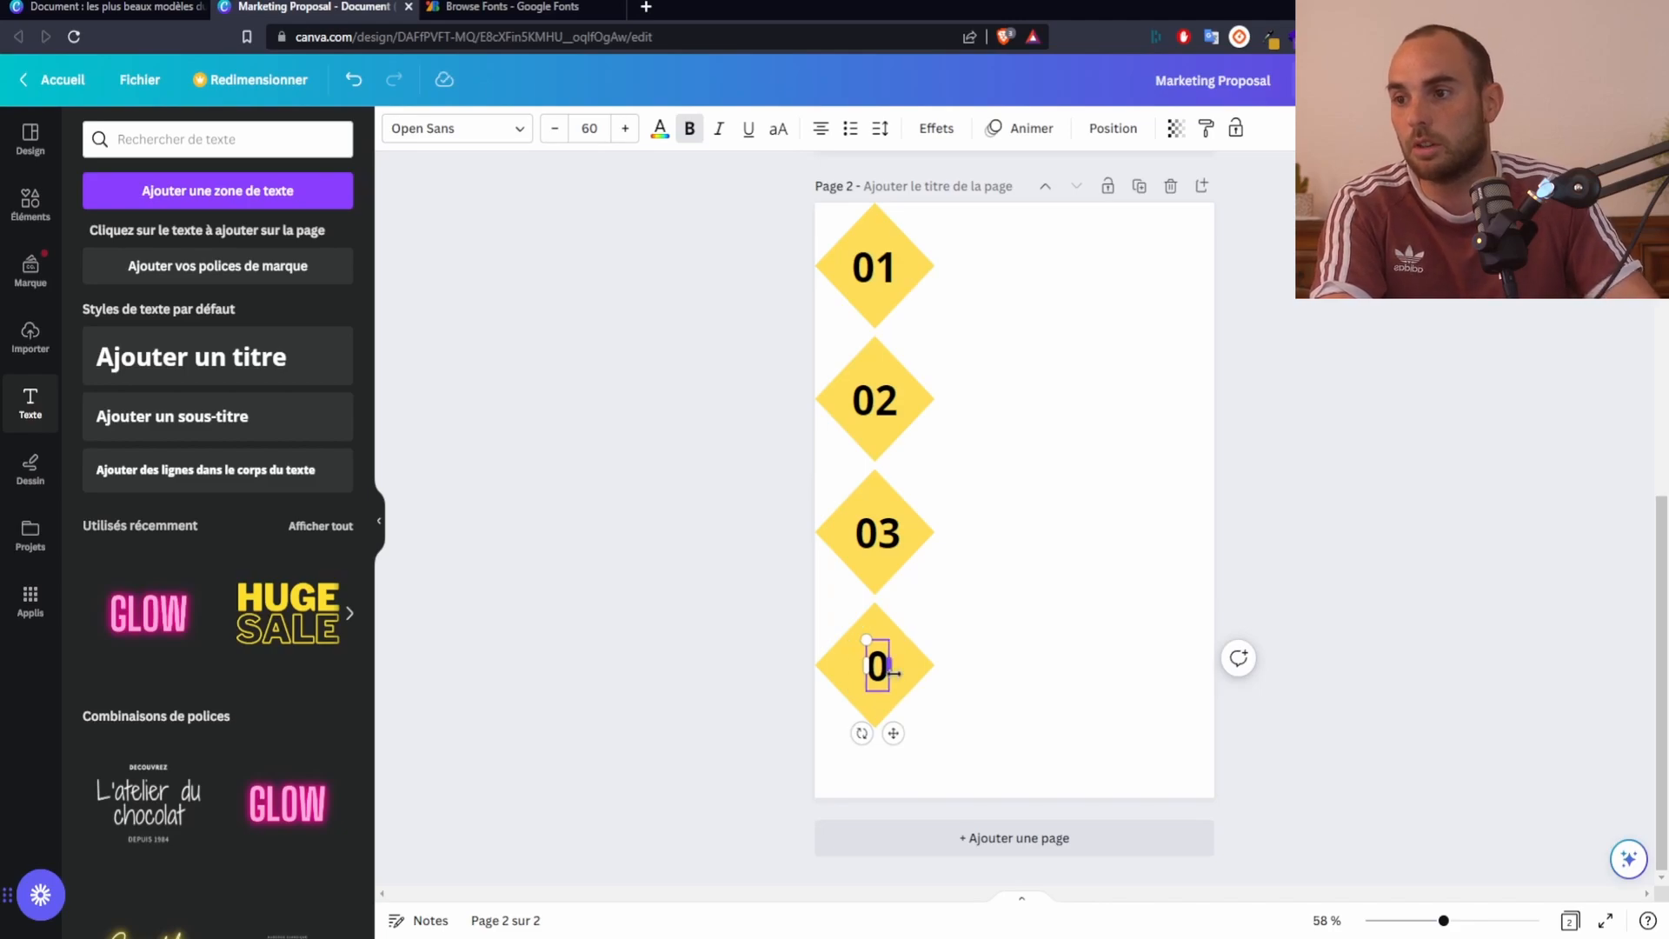
{"action": "left_click", "coordinate": [1043, 640]}
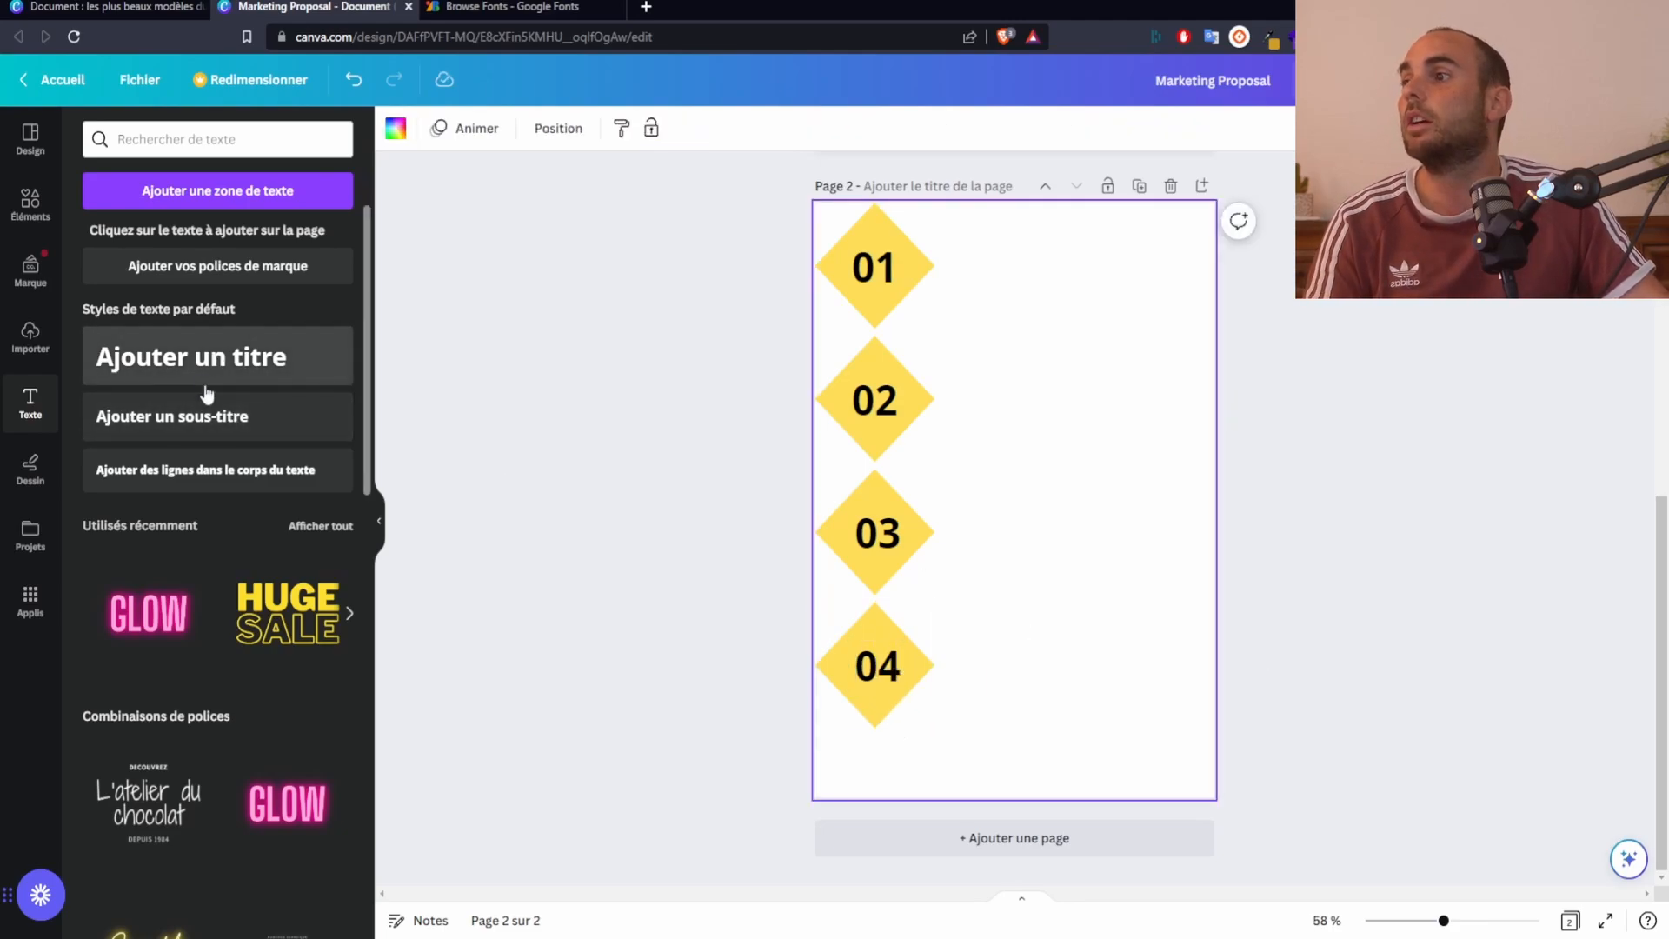
Add a subheading beside the 01 diamond reading "Premier chapitre : comment cuisiner une tourte ?"
{"action": "left_click", "coordinate": [208, 416]}
{"action": "left_click", "coordinate": [1046, 485]}
{"action": "left_click_drag", "start_coordinate": [1046, 485], "coordinate": [1076, 275]}
{"action": "double_click", "coordinate": [1039, 267]}
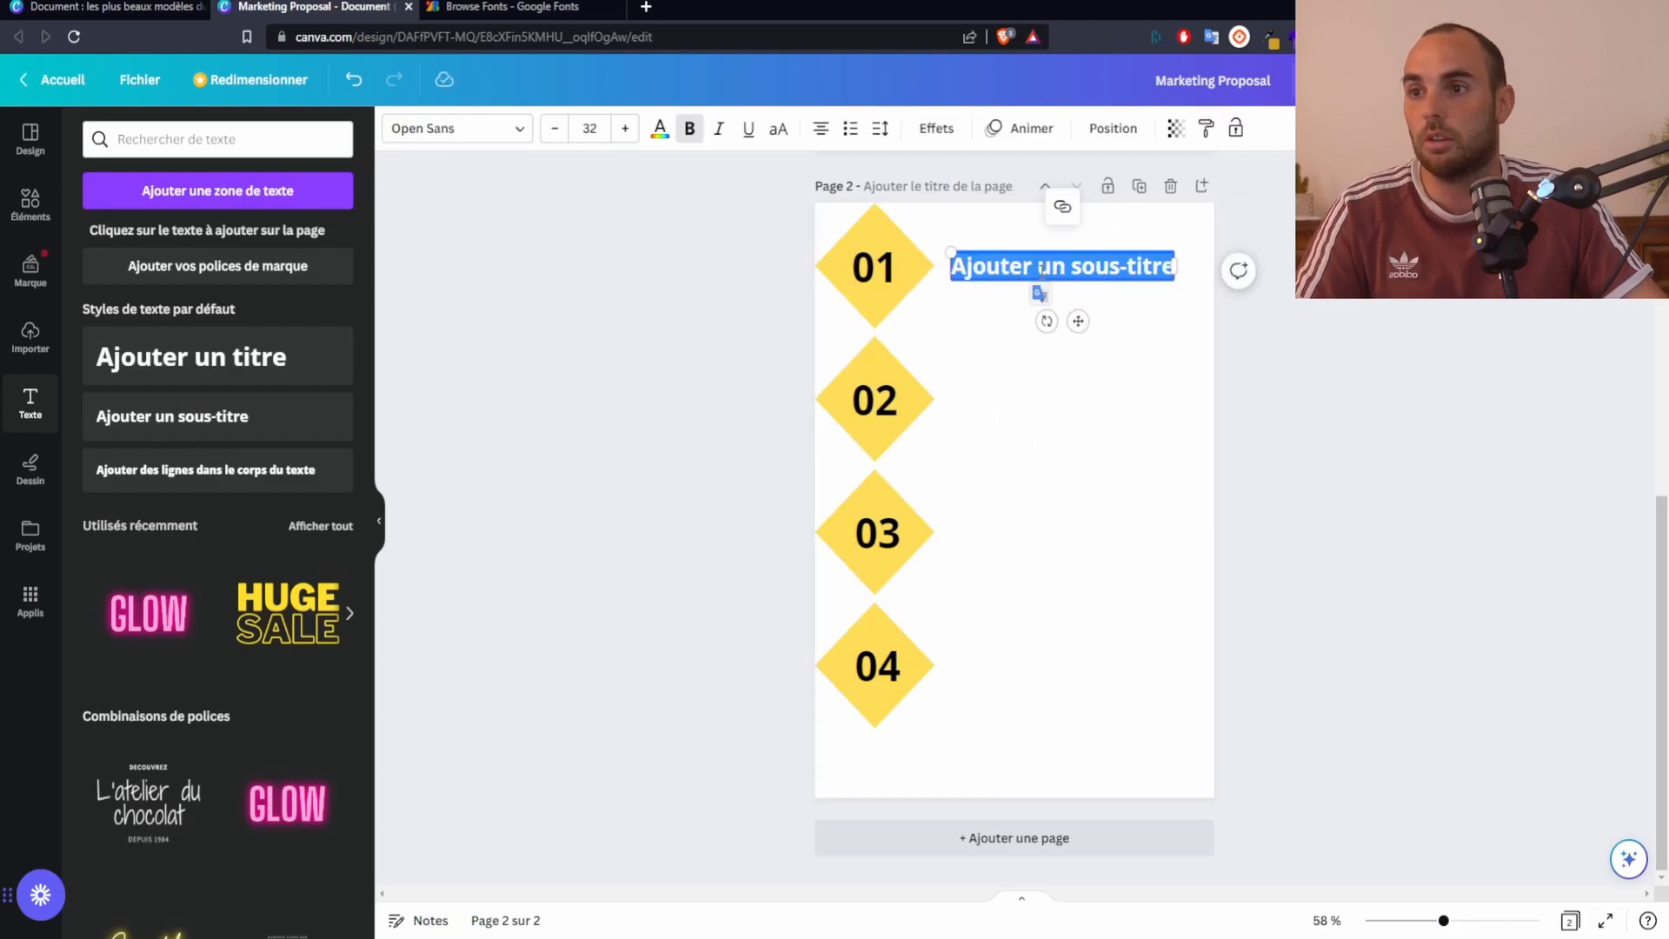
{"action": "type", "text": "Premier chapitr"}
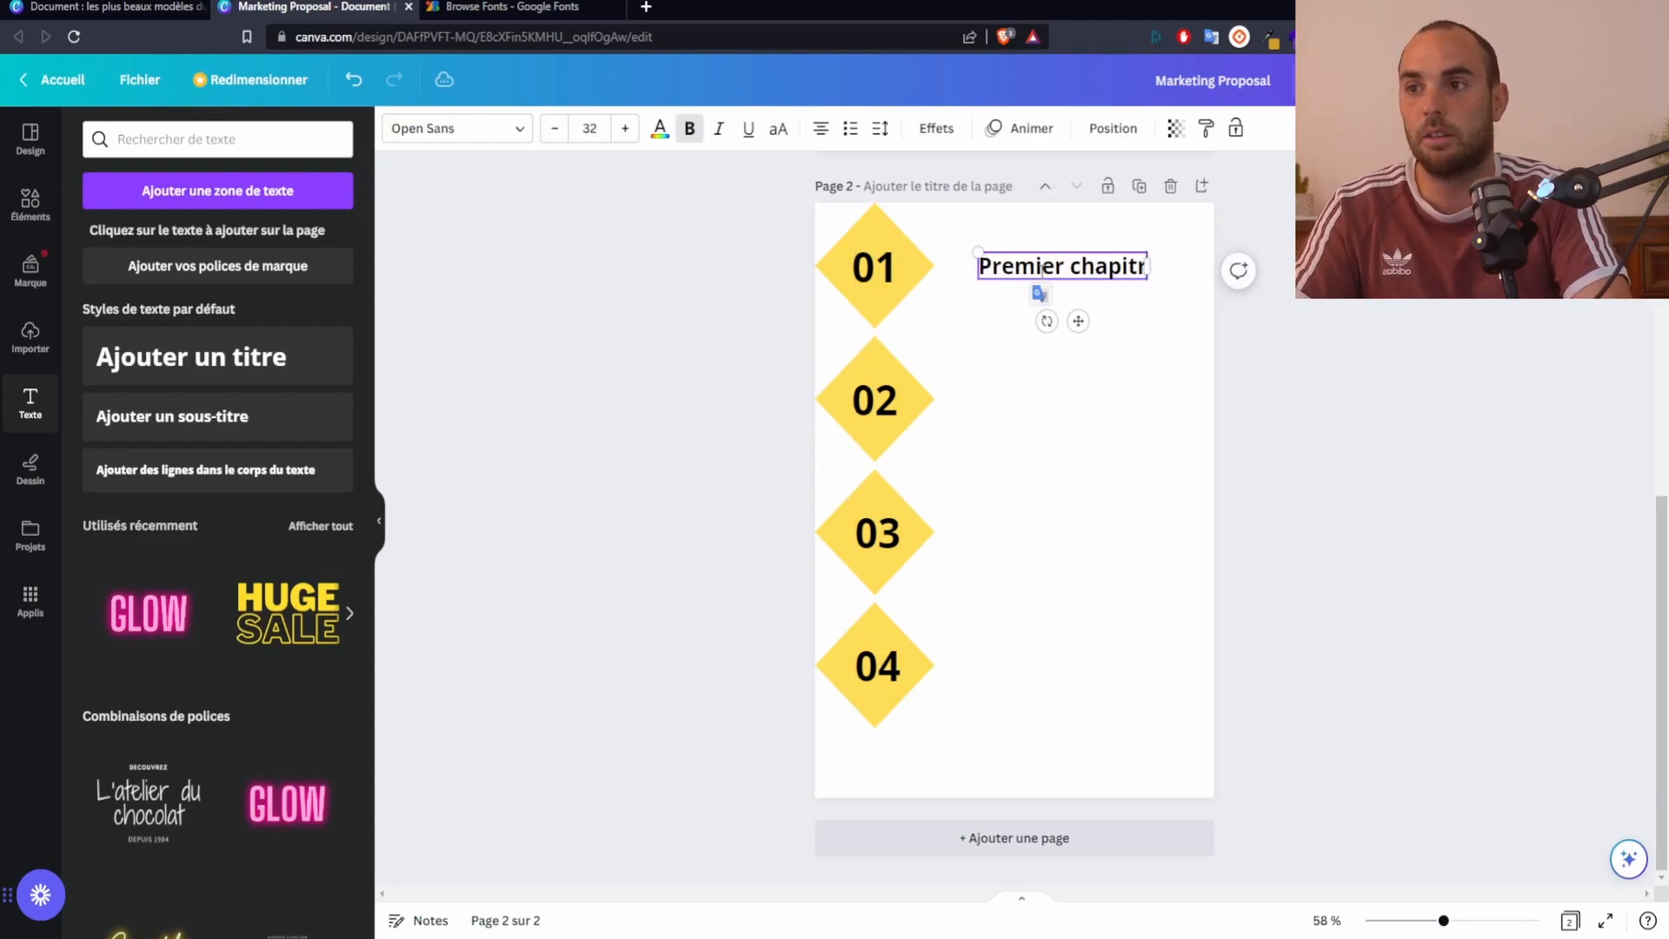
{"action": "type", "text": "e : comment"}
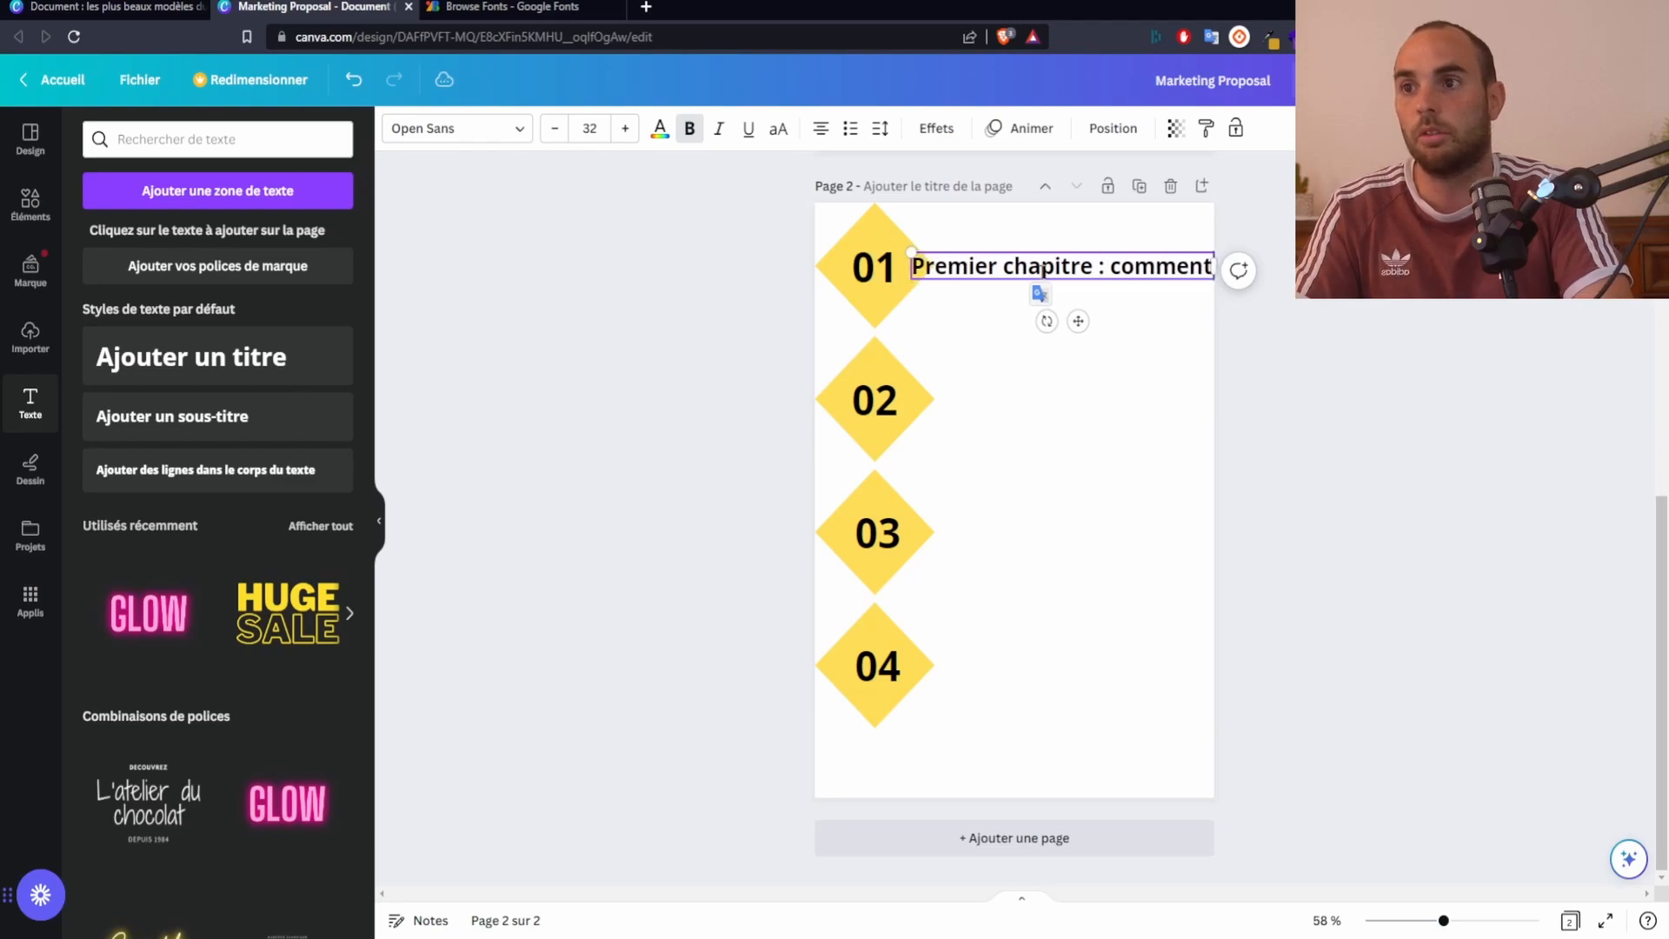
{"action": "type", "text": " cuisiner une tourte ?"}
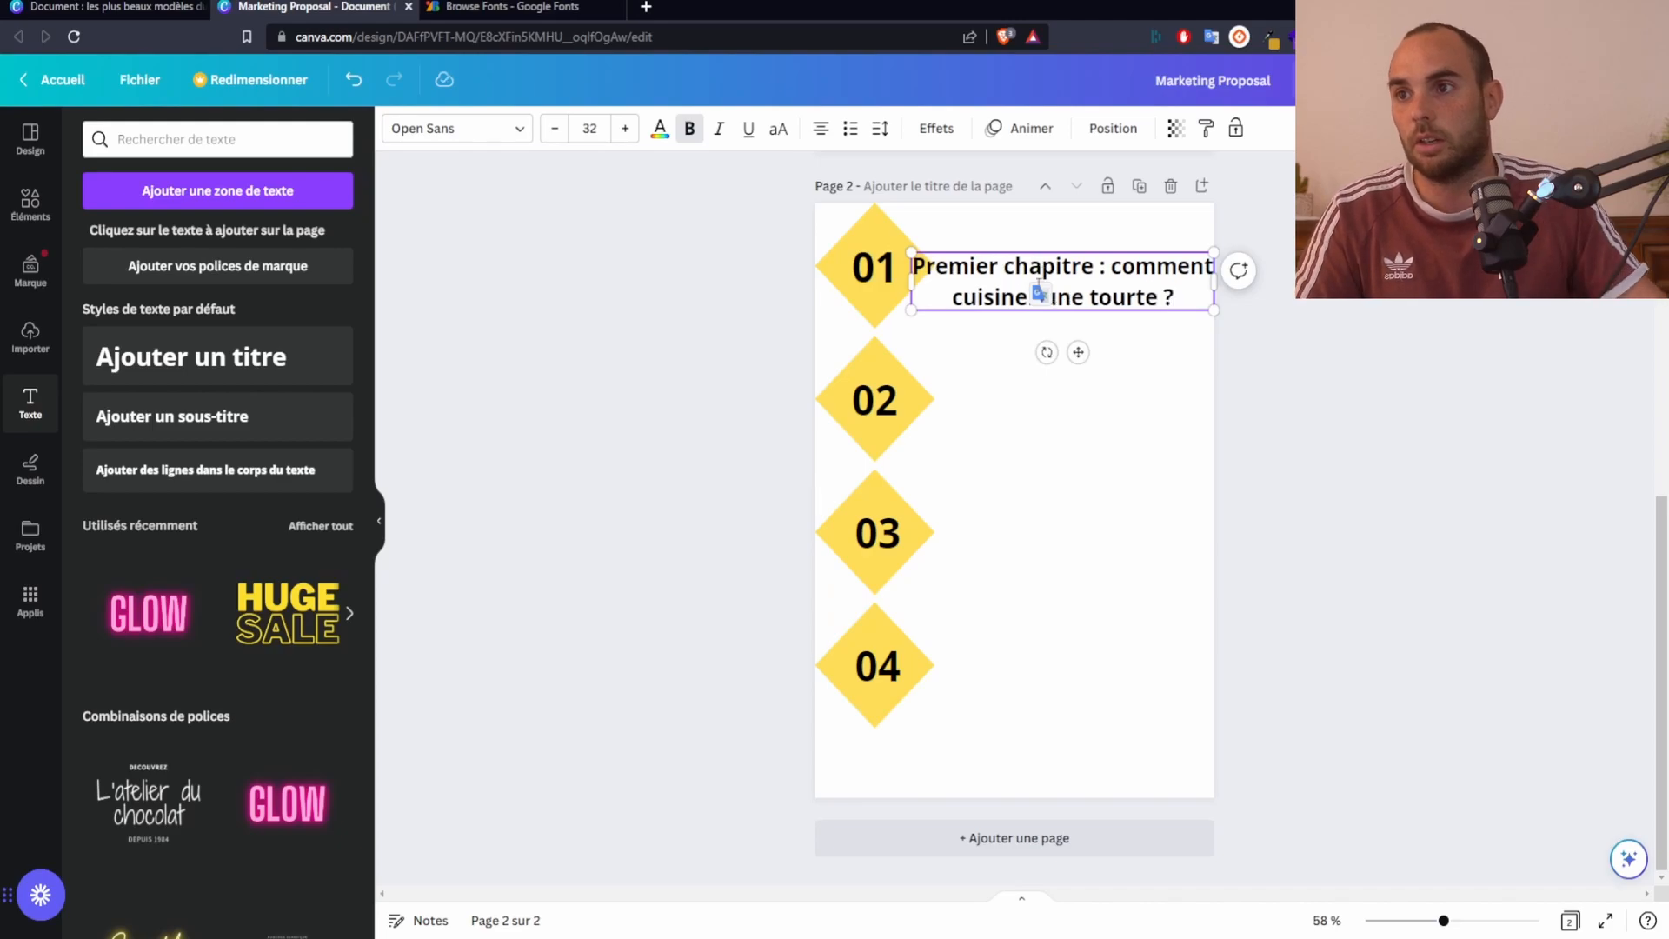
{"action": "left_click", "coordinate": [1070, 426]}
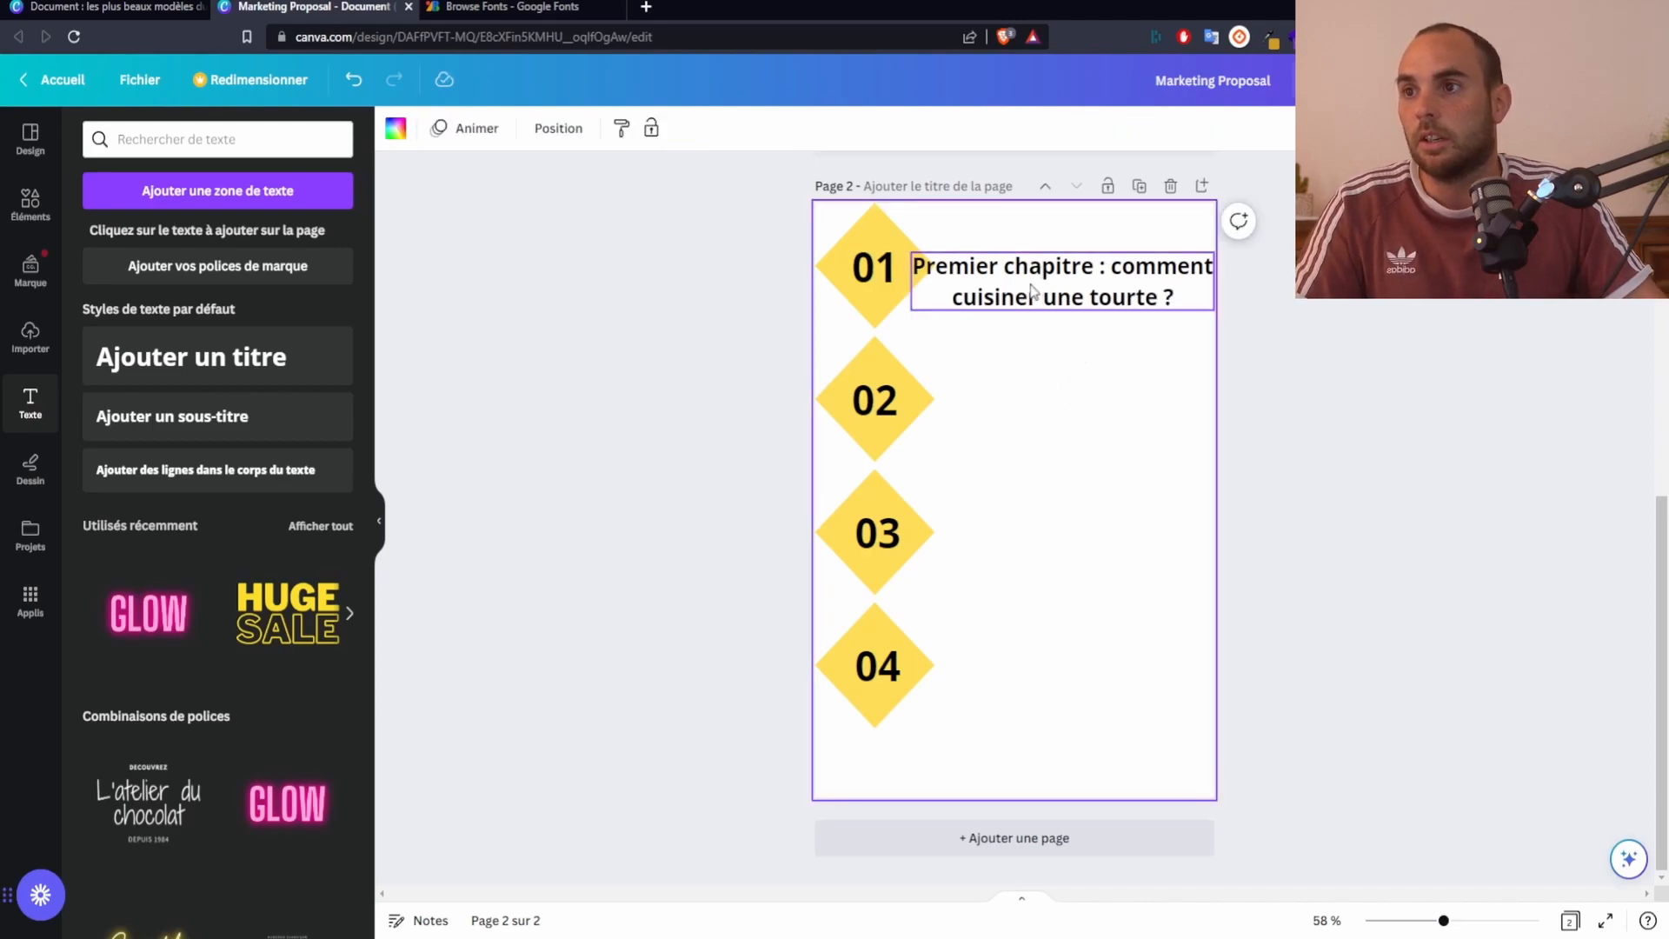
Narrow the first chapter's text box so it wraps onto three lines beside the 01 diamond without overlapping it
{"action": "left_click", "coordinate": [1209, 291]}
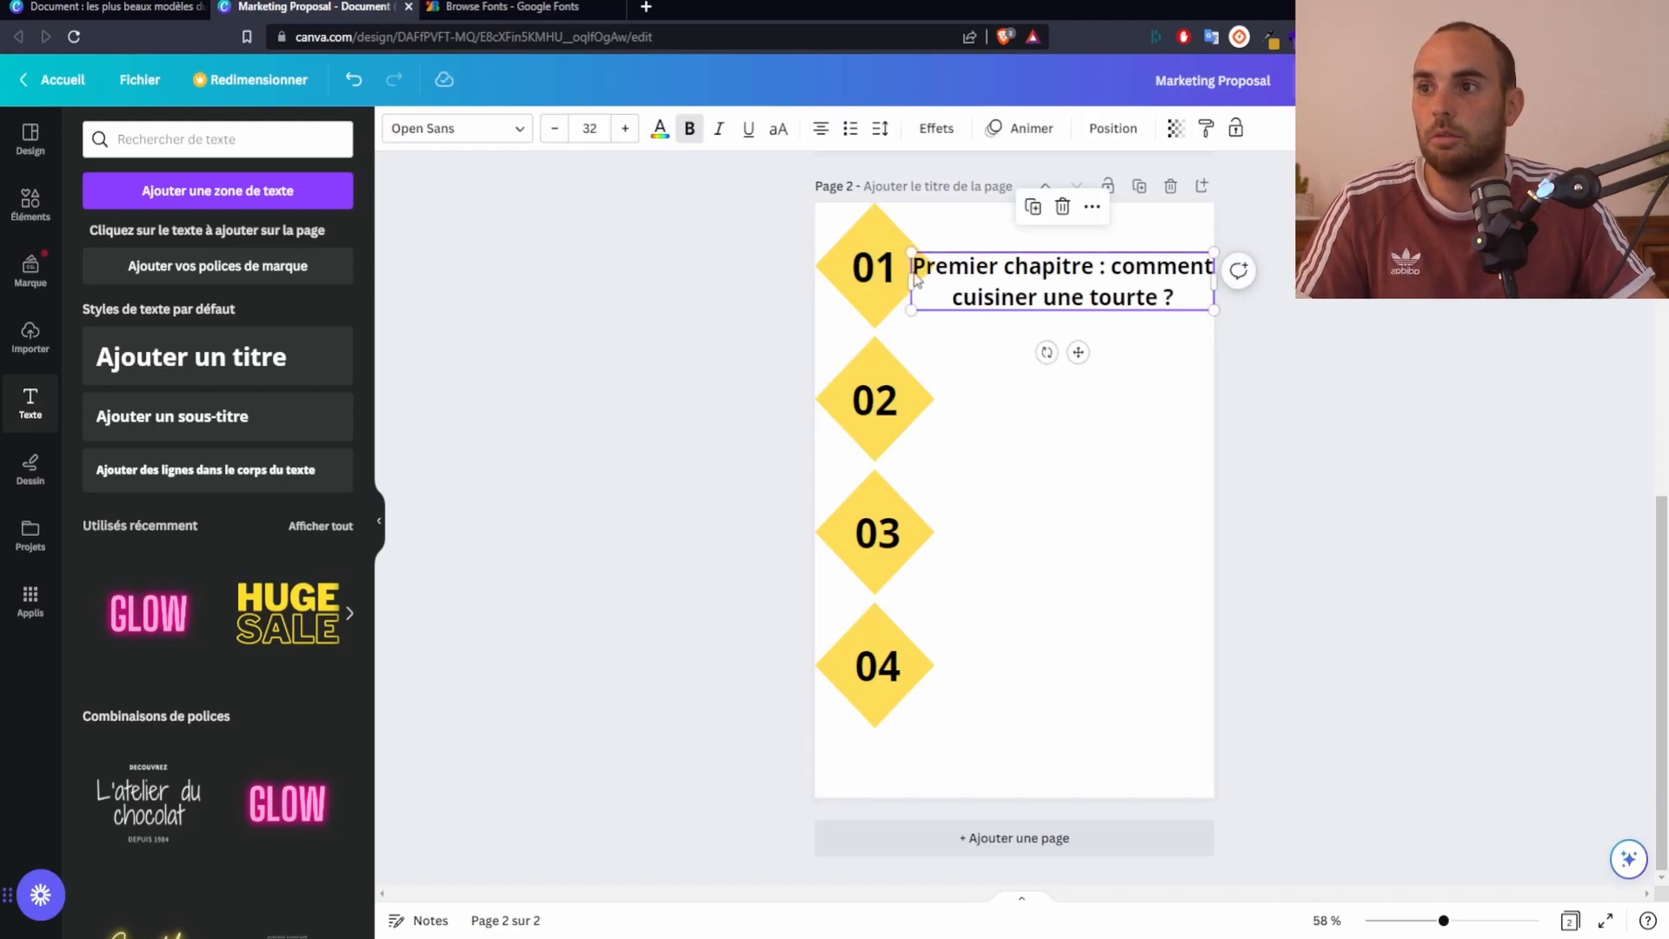
{"action": "left_click_drag", "start_coordinate": [909, 279], "coordinate": [1009, 266]}
{"action": "left_click", "coordinate": [1218, 398]}
Duplicate the first chapter's heading beside the 02 diamond and change its opening word to "Deuxième"
{"action": "left_click", "coordinate": [1062, 275]}
{"action": "key", "text": "ctrl+d"}
{"action": "left_click_drag", "start_coordinate": [1054, 272], "coordinate": [1041, 422]}
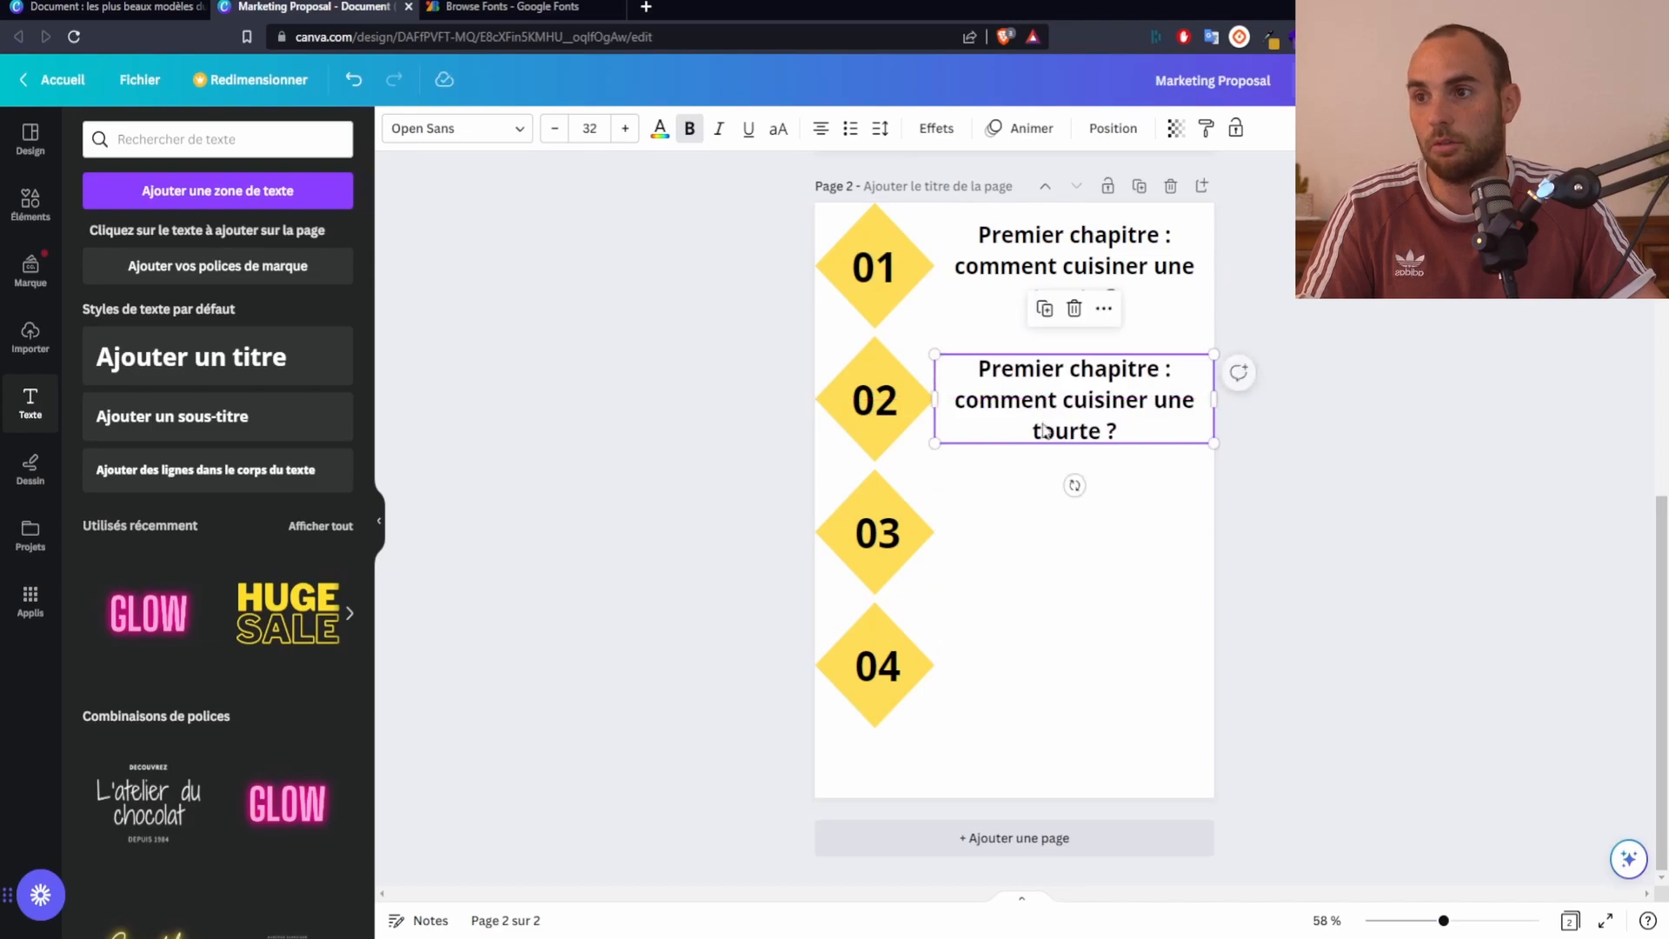
{"action": "double_click", "coordinate": [1017, 368]}
{"action": "type", "text": "Deuxi"}
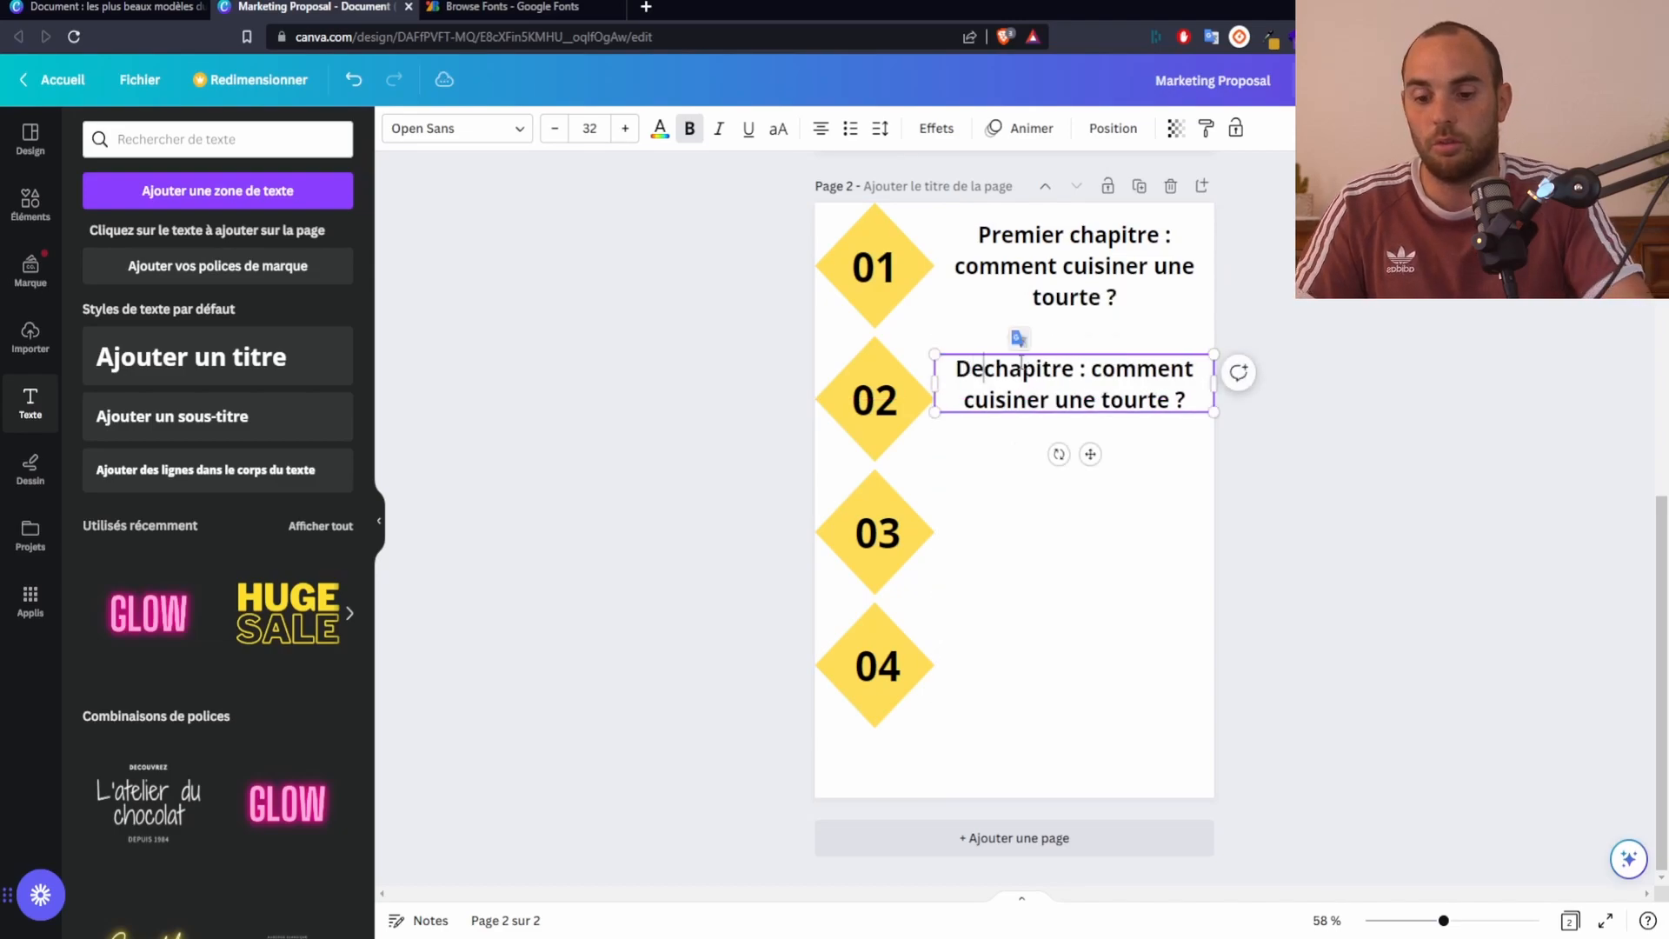
{"action": "type", "text": "ème"}
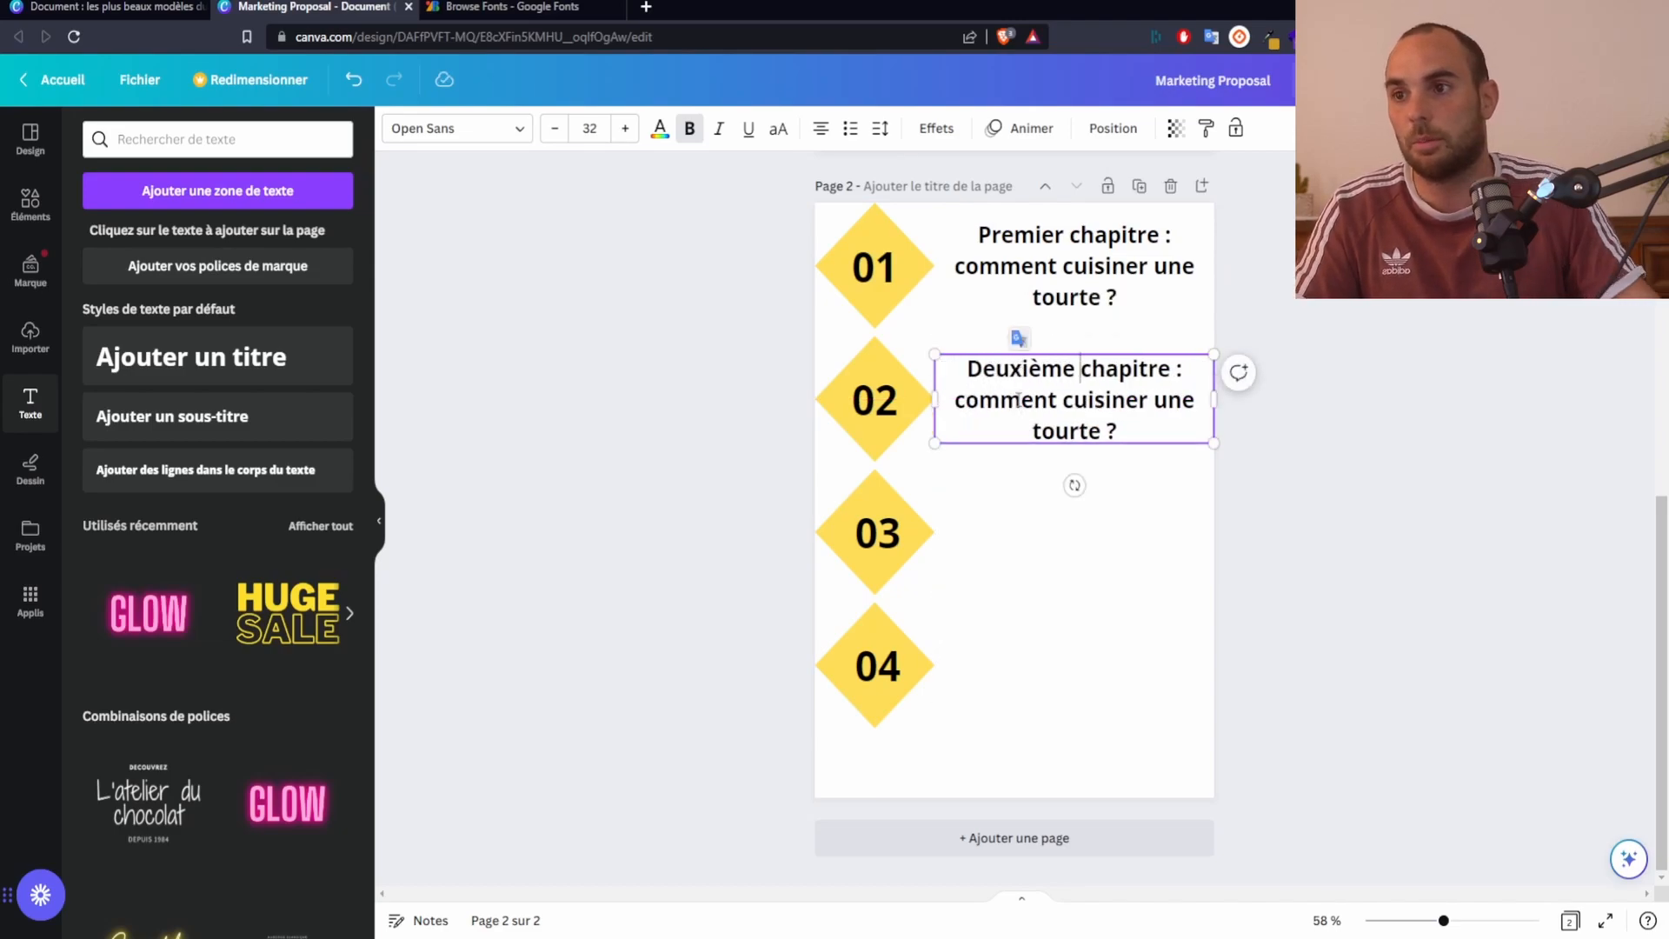
Replace "tourte" with "quiche" in the second chapter's heading
{"action": "double_click", "coordinate": [1070, 430]}
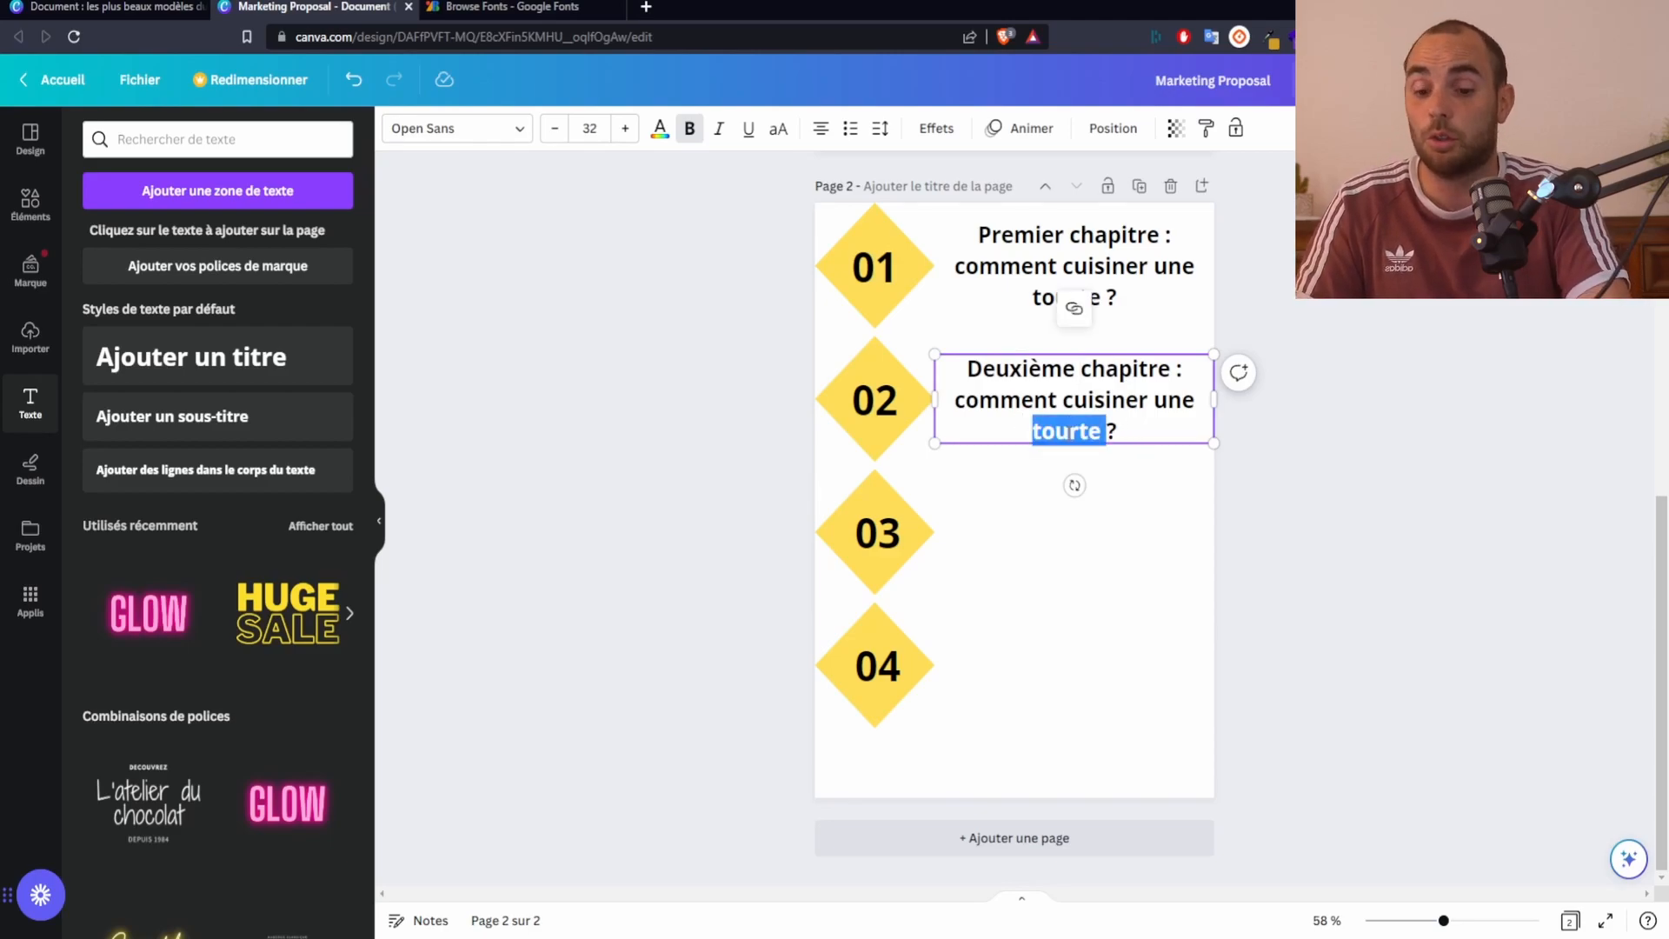
{"action": "type", "text": "quiche"}
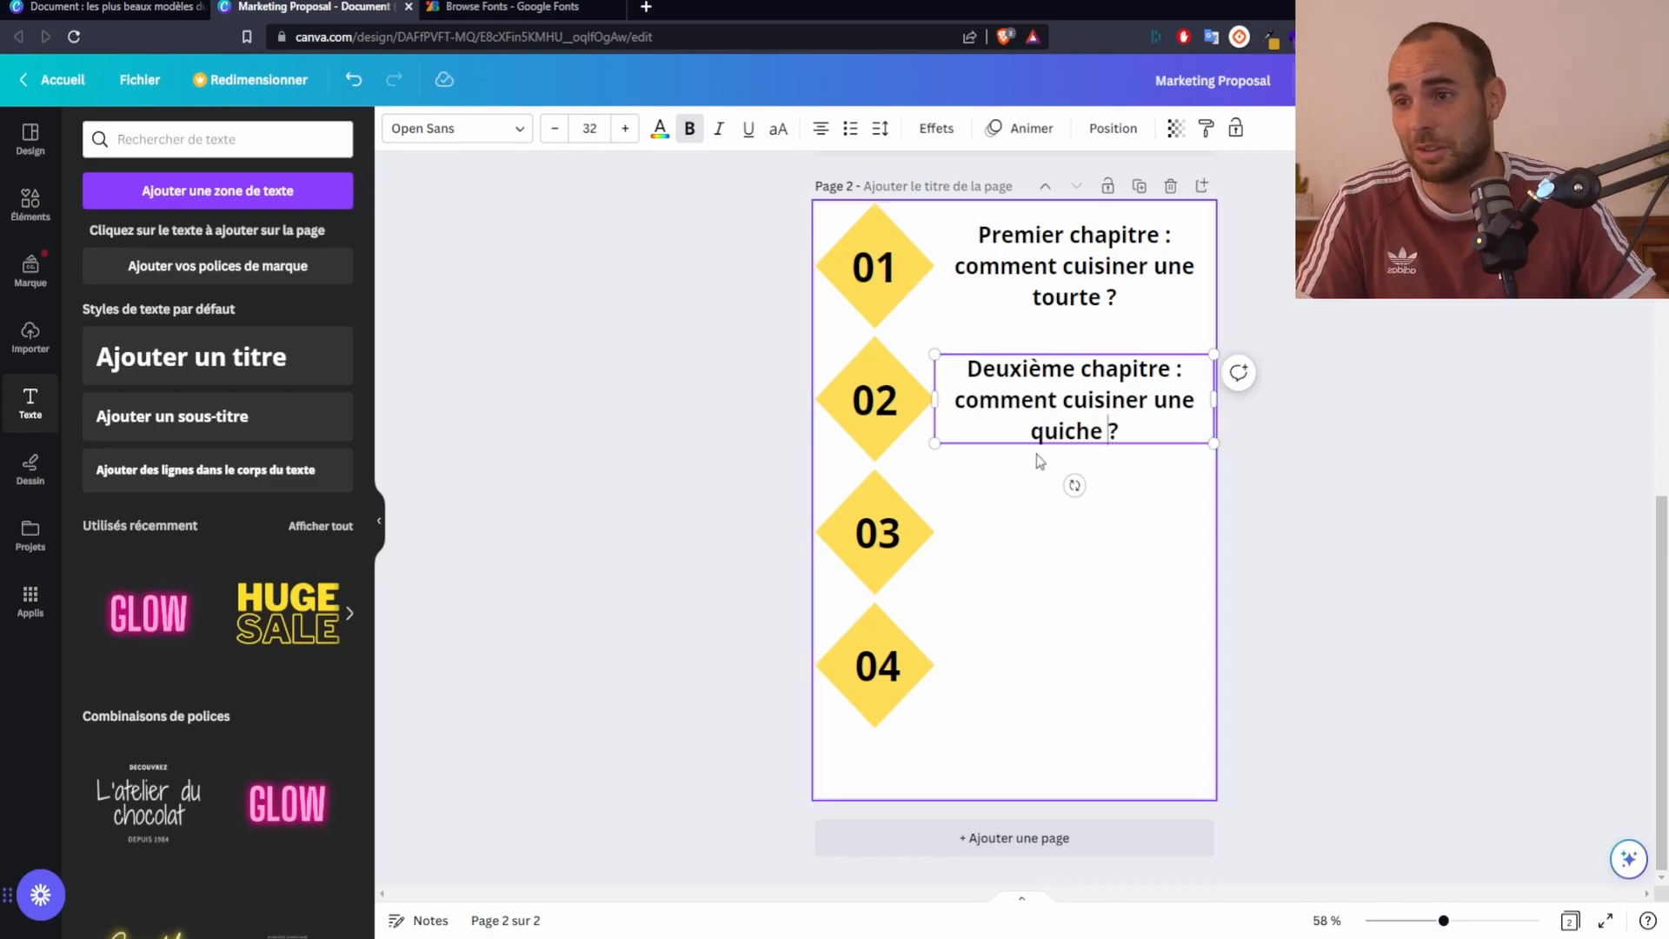
{"action": "left_click", "coordinate": [1119, 584]}
Duplicate the second chapter's heading beside the 03 diamond and reword it as "Troisième chapitre : comment cuisiner une soupe?"
{"action": "left_click_drag", "start_coordinate": [1115, 418], "coordinate": [1057, 567]}
{"action": "double_click", "coordinate": [1056, 565]}
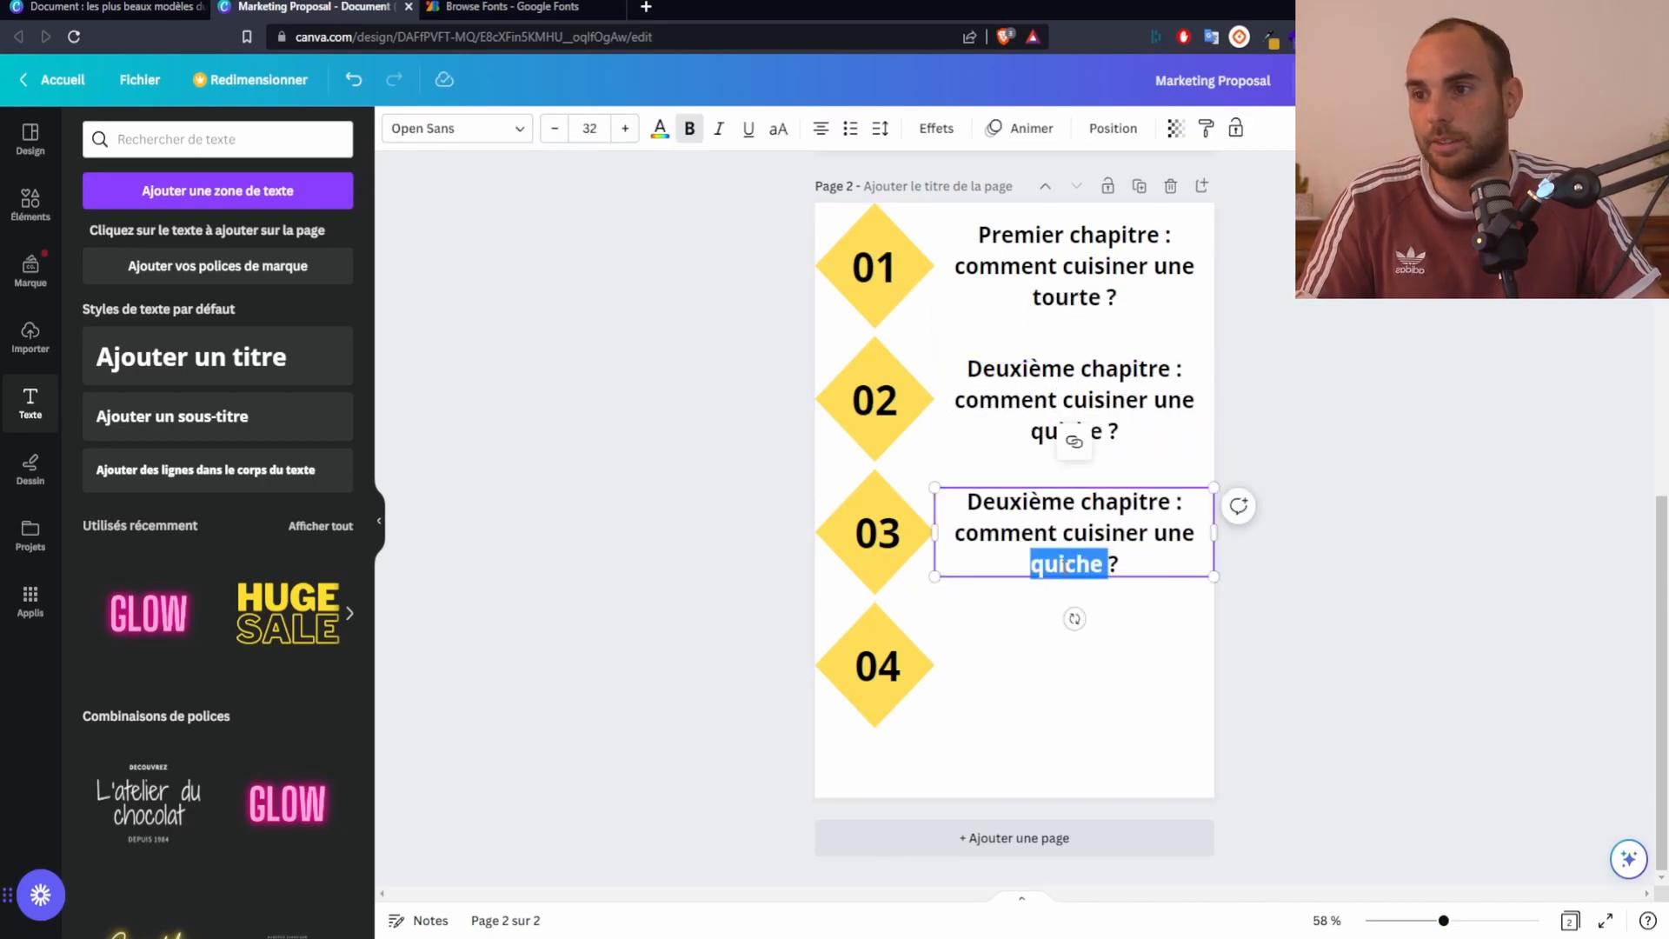
{"action": "type", "text": "soupe?"}
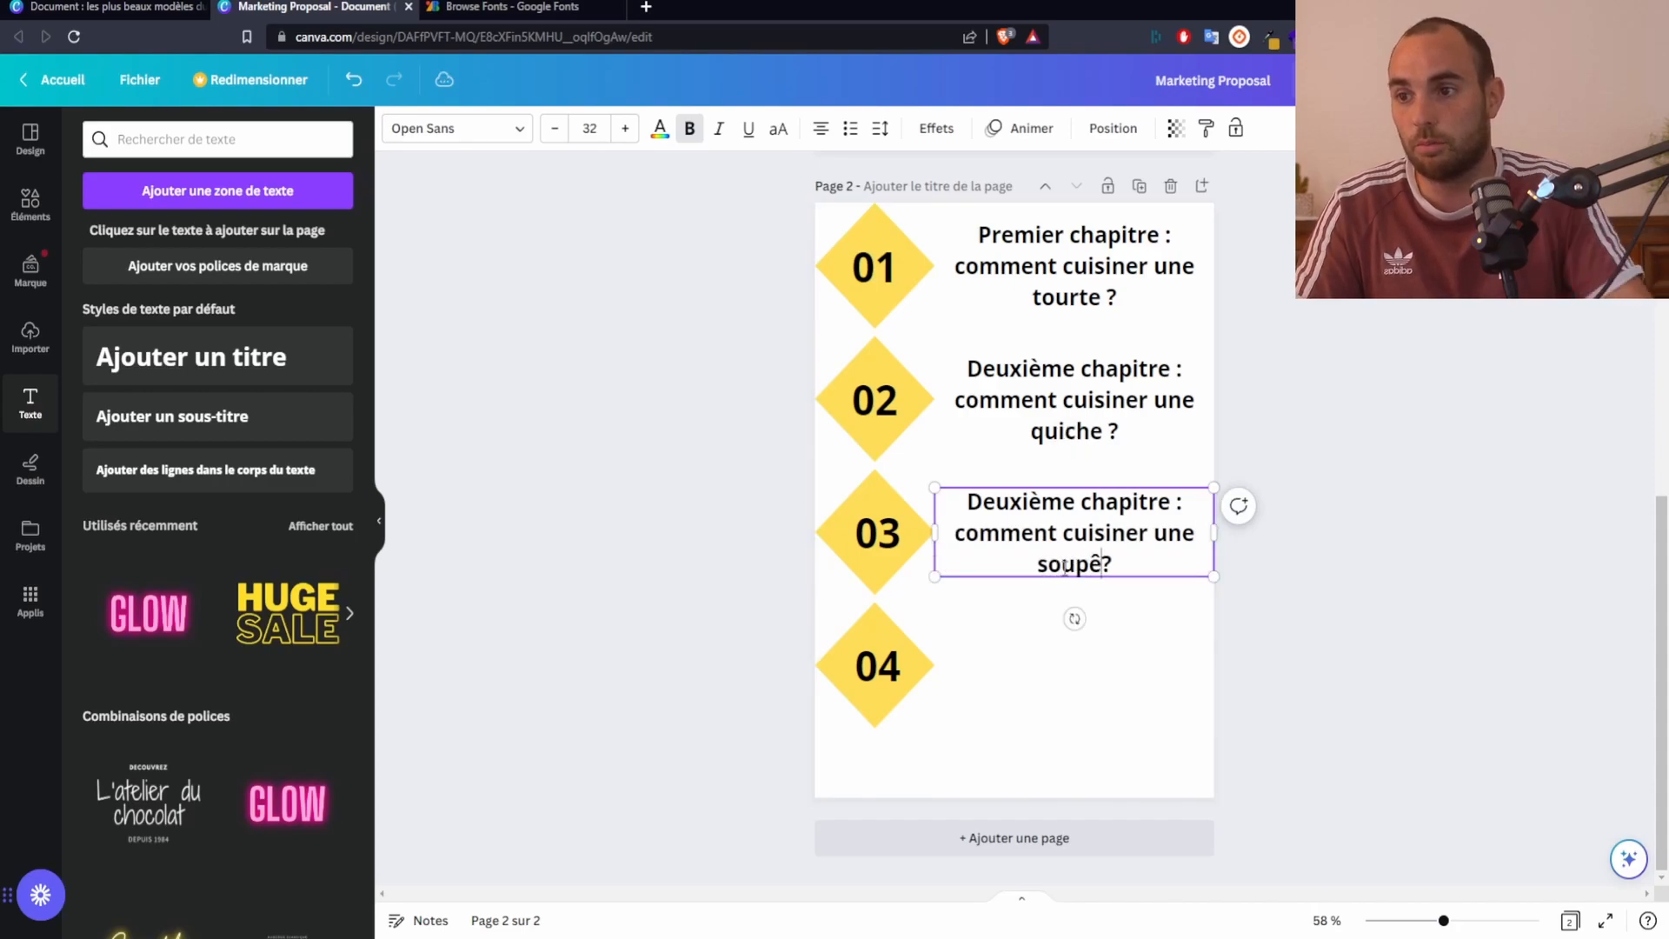
{"action": "double_click", "coordinate": [1031, 501]}
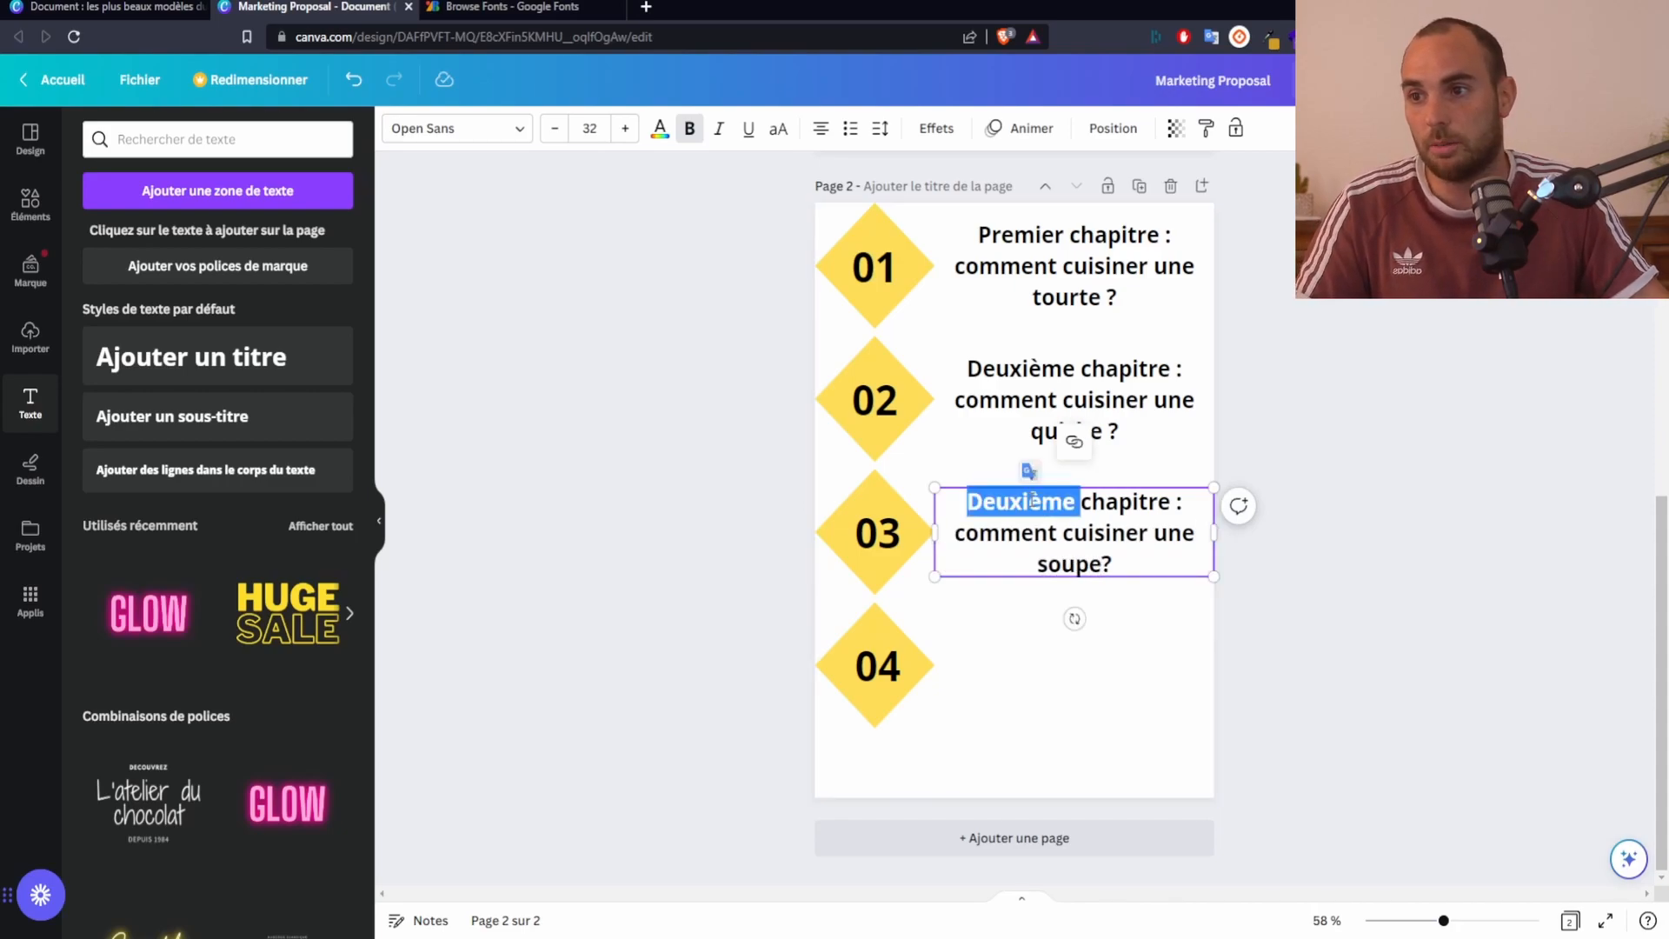
{"action": "type", "text": "Troisième"}
{"action": "left_click", "coordinate": [1118, 708]}
Place a copy of the third chapter's heading beside the 04 diamond
{"action": "left_click", "coordinate": [1001, 505]}
{"action": "key", "text": "ctrl+c"}
{"action": "key", "text": "ctrl+v"}
{"action": "left_click_drag", "start_coordinate": [1027, 556], "coordinate": [1026, 666]}
{"action": "left_click", "coordinate": [1026, 763]}
{"action": "left_click", "coordinate": [1011, 646]}
Change the opening of the heading beside the 04 diamond to "Quatrième chapitre"
{"action": "double_click", "coordinate": [1011, 633]}
{"action": "type", "text": "Quatri"}
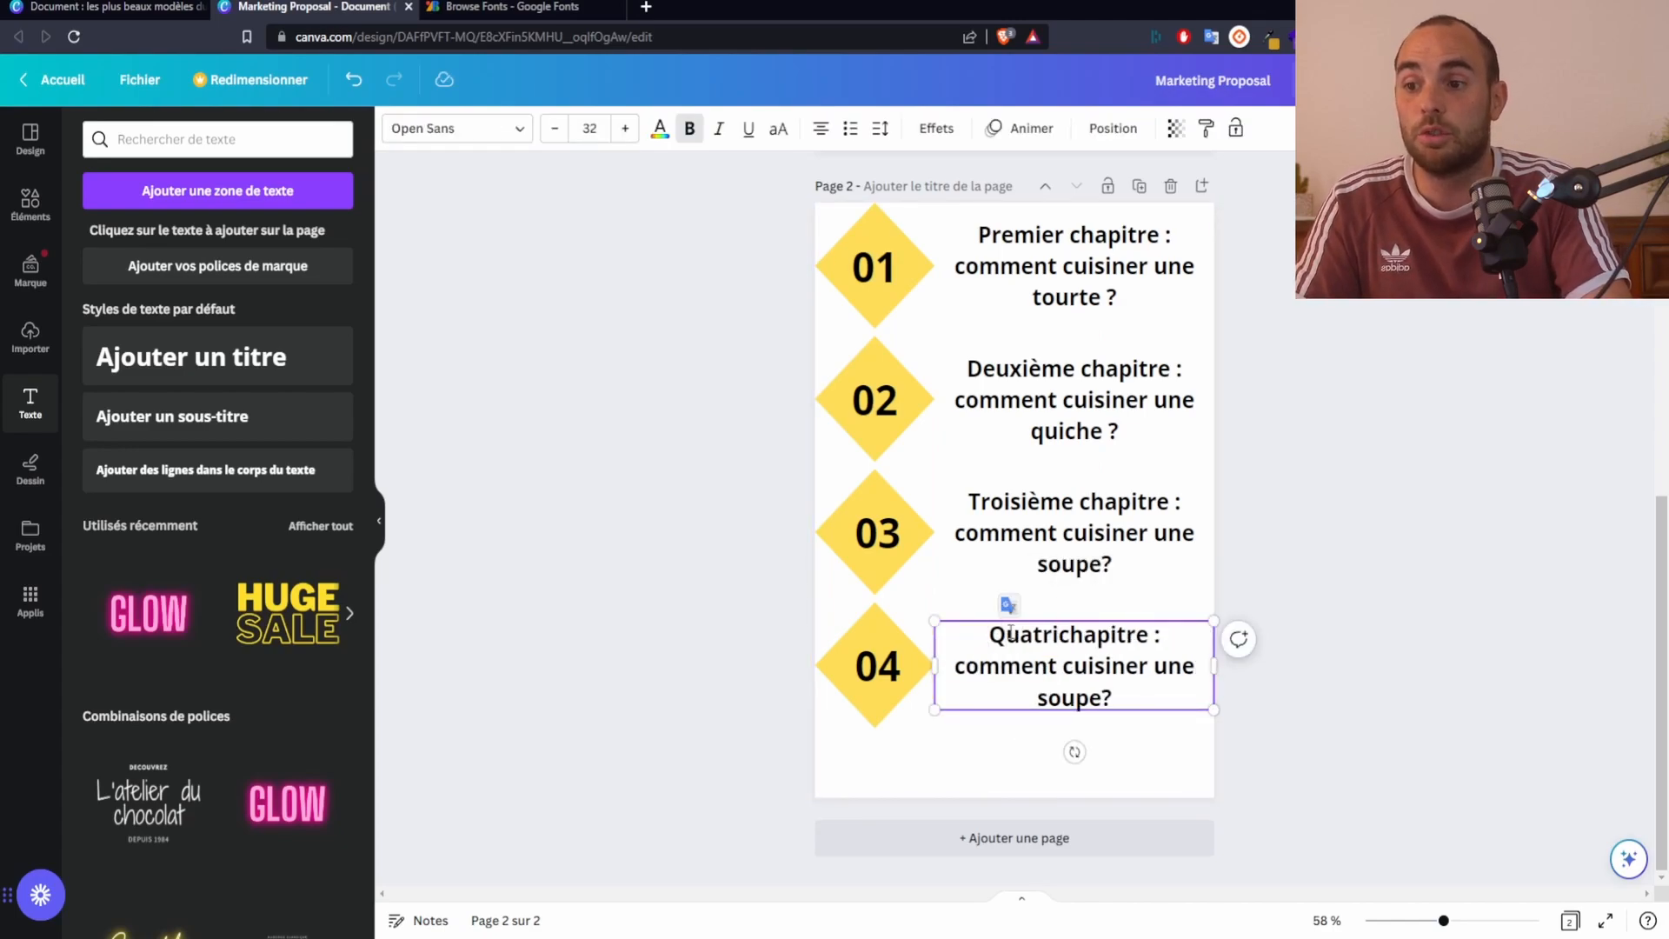
{"action": "type", "text": "ème"}
{"action": "key", "text": "Delete"}
{"action": "key", "text": "Delete"}
{"action": "key", "text": "Delete"}
{"action": "key", "text": "Delete"}
{"action": "key", "text": "Delete"}
{"action": "key", "text": "Delete"}
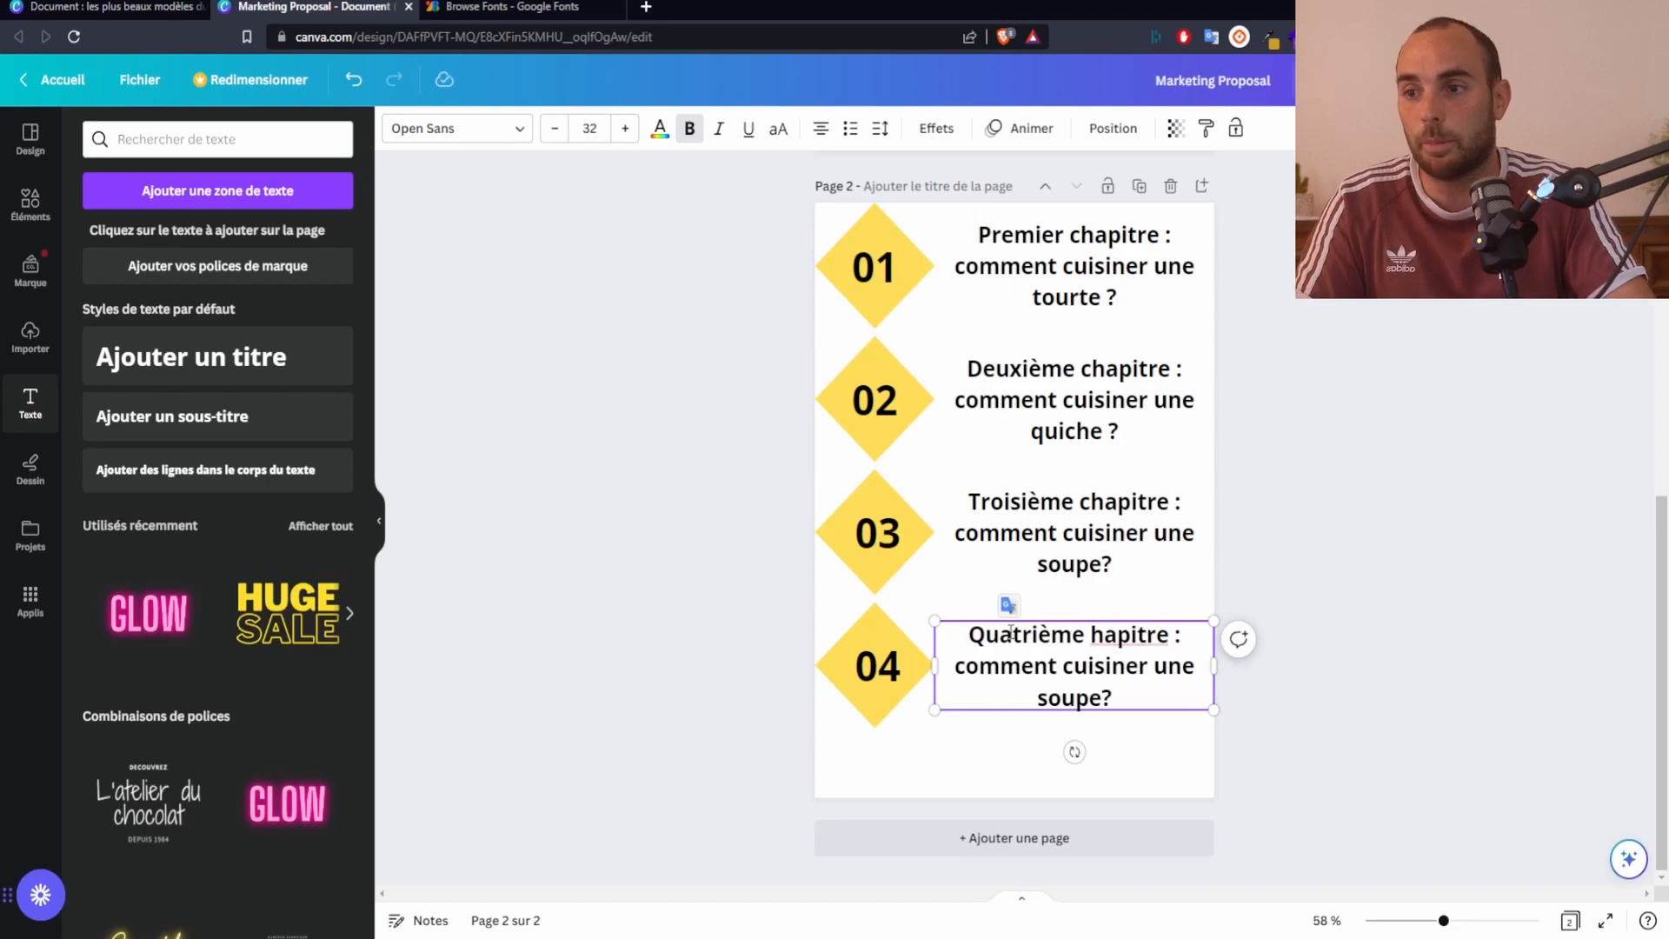
{"action": "key", "text": "Delete"}
{"action": "key", "text": "Delete"}
{"action": "key", "text": "Delete"}
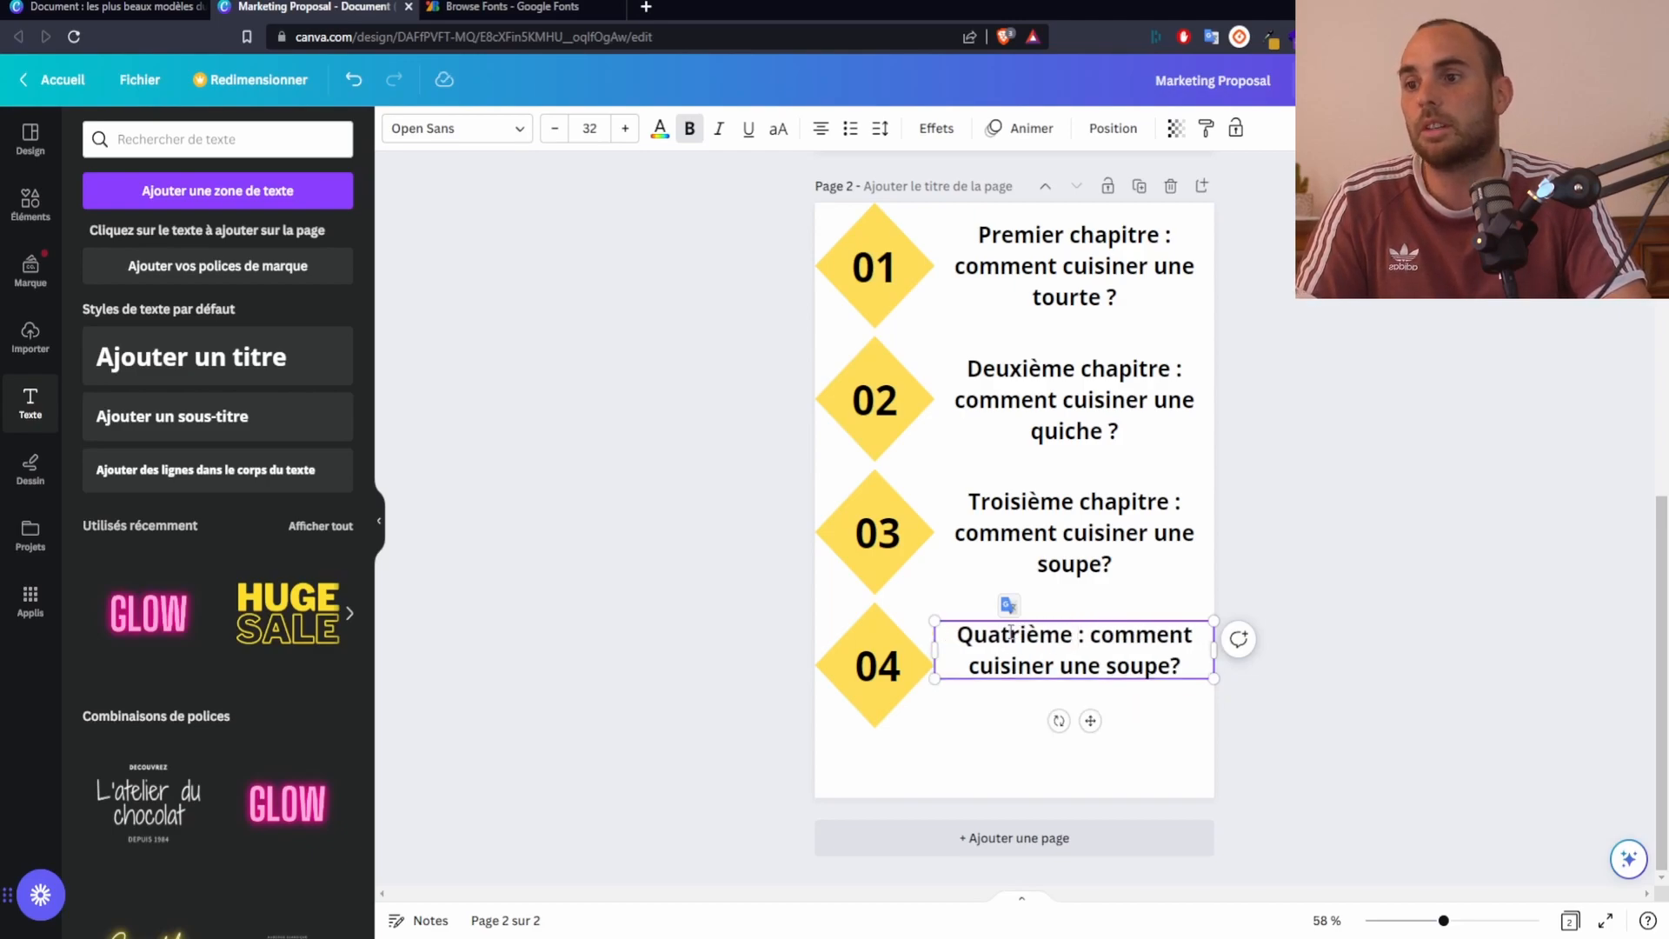
{"action": "type", "text": "chapitre"}
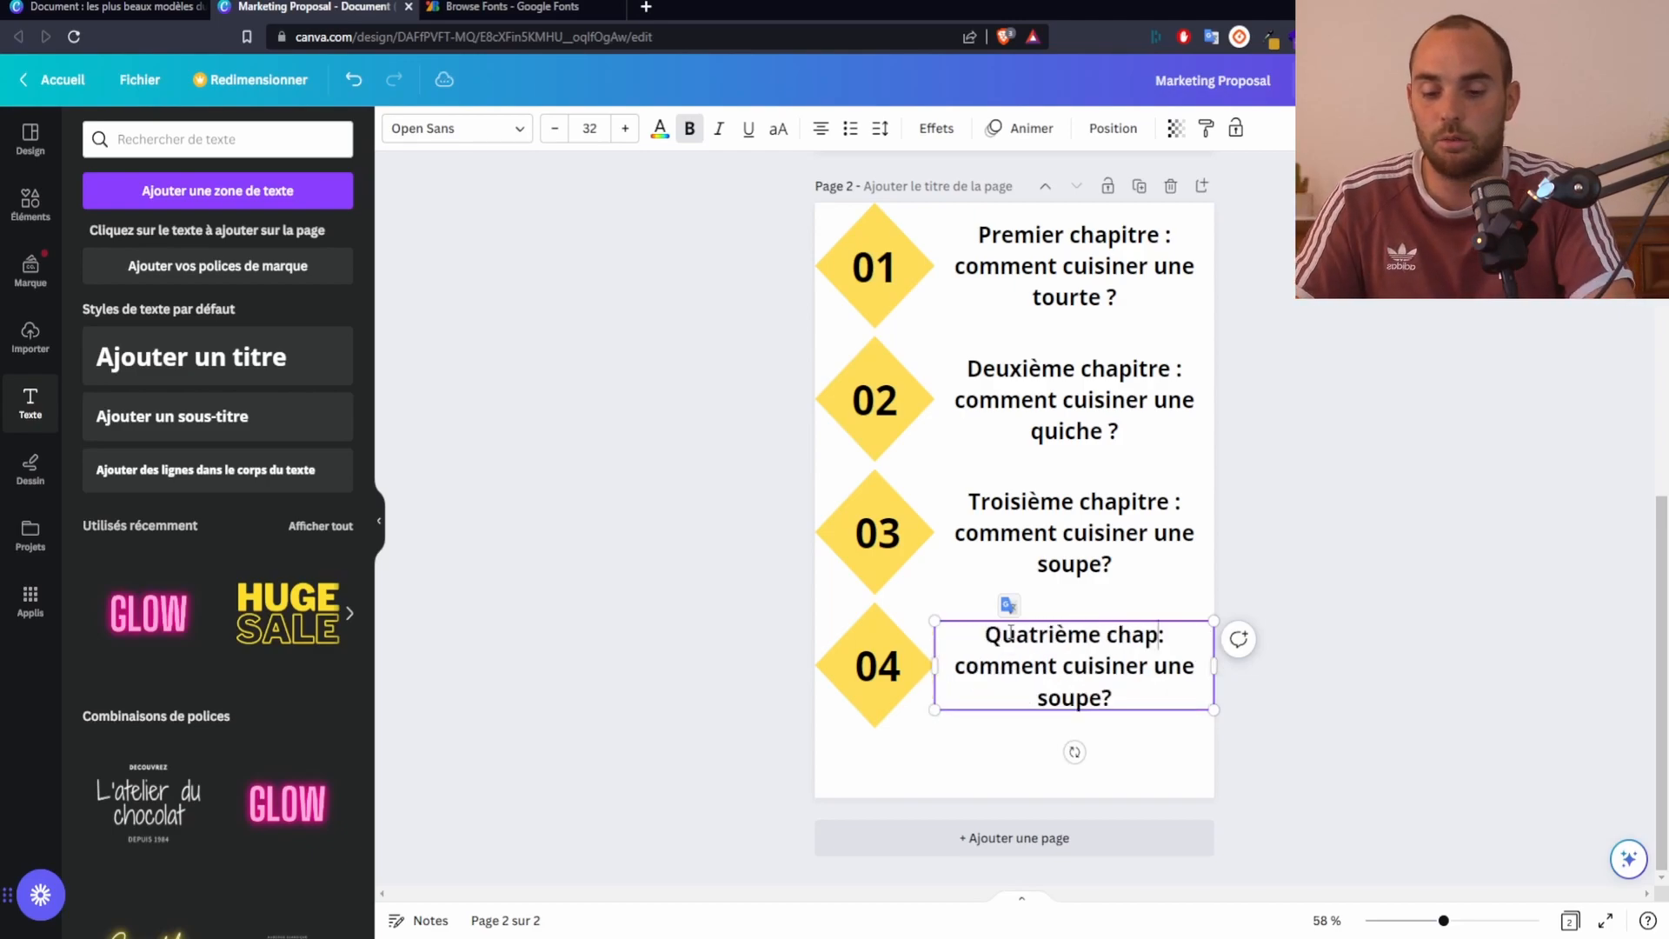
Replace "soupe" with "terrine" in the fourth chapter's heading
{"action": "double_click", "coordinate": [1069, 698]}
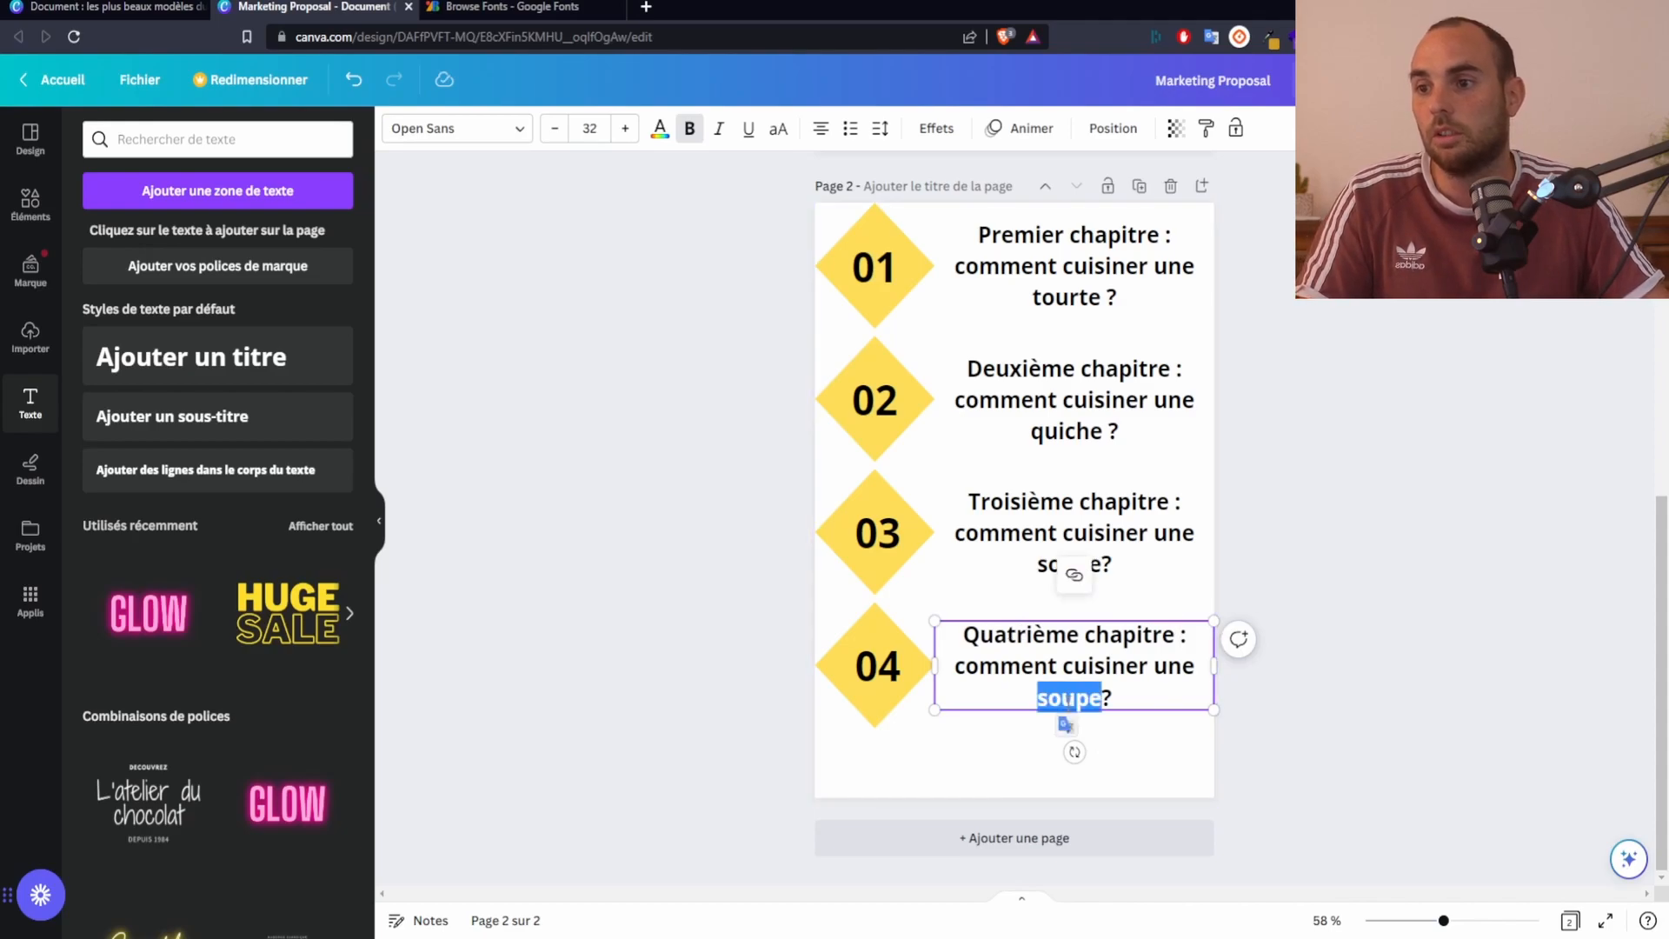
{"action": "type", "text": "terrine?"}
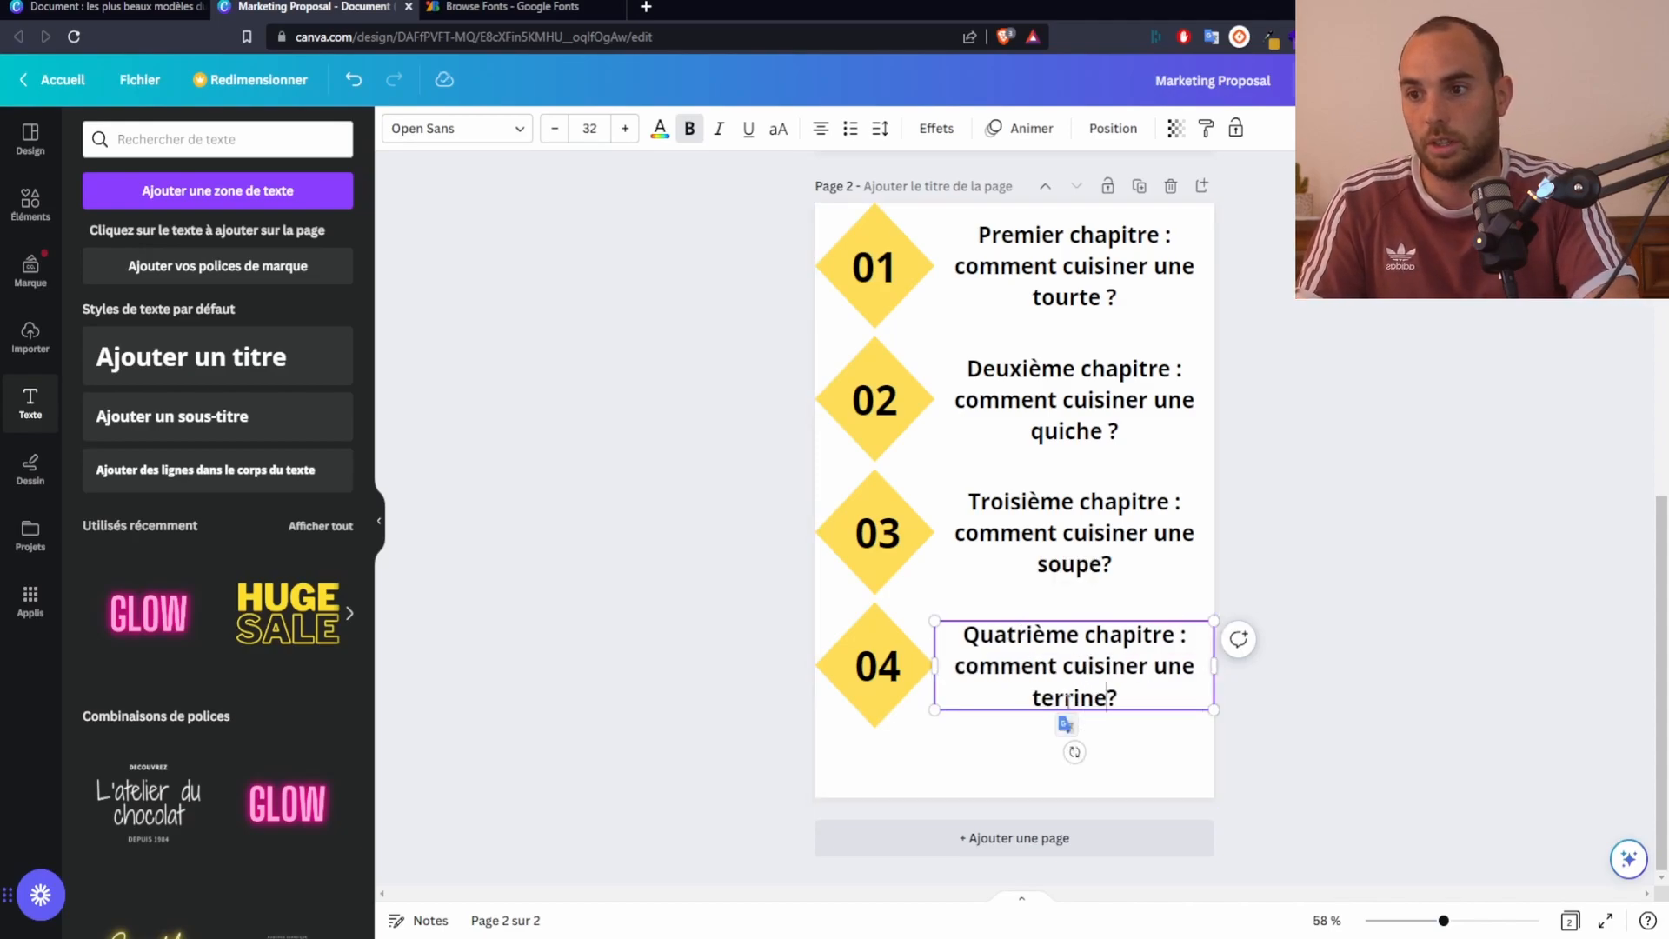
{"action": "left_click", "coordinate": [1223, 734]}
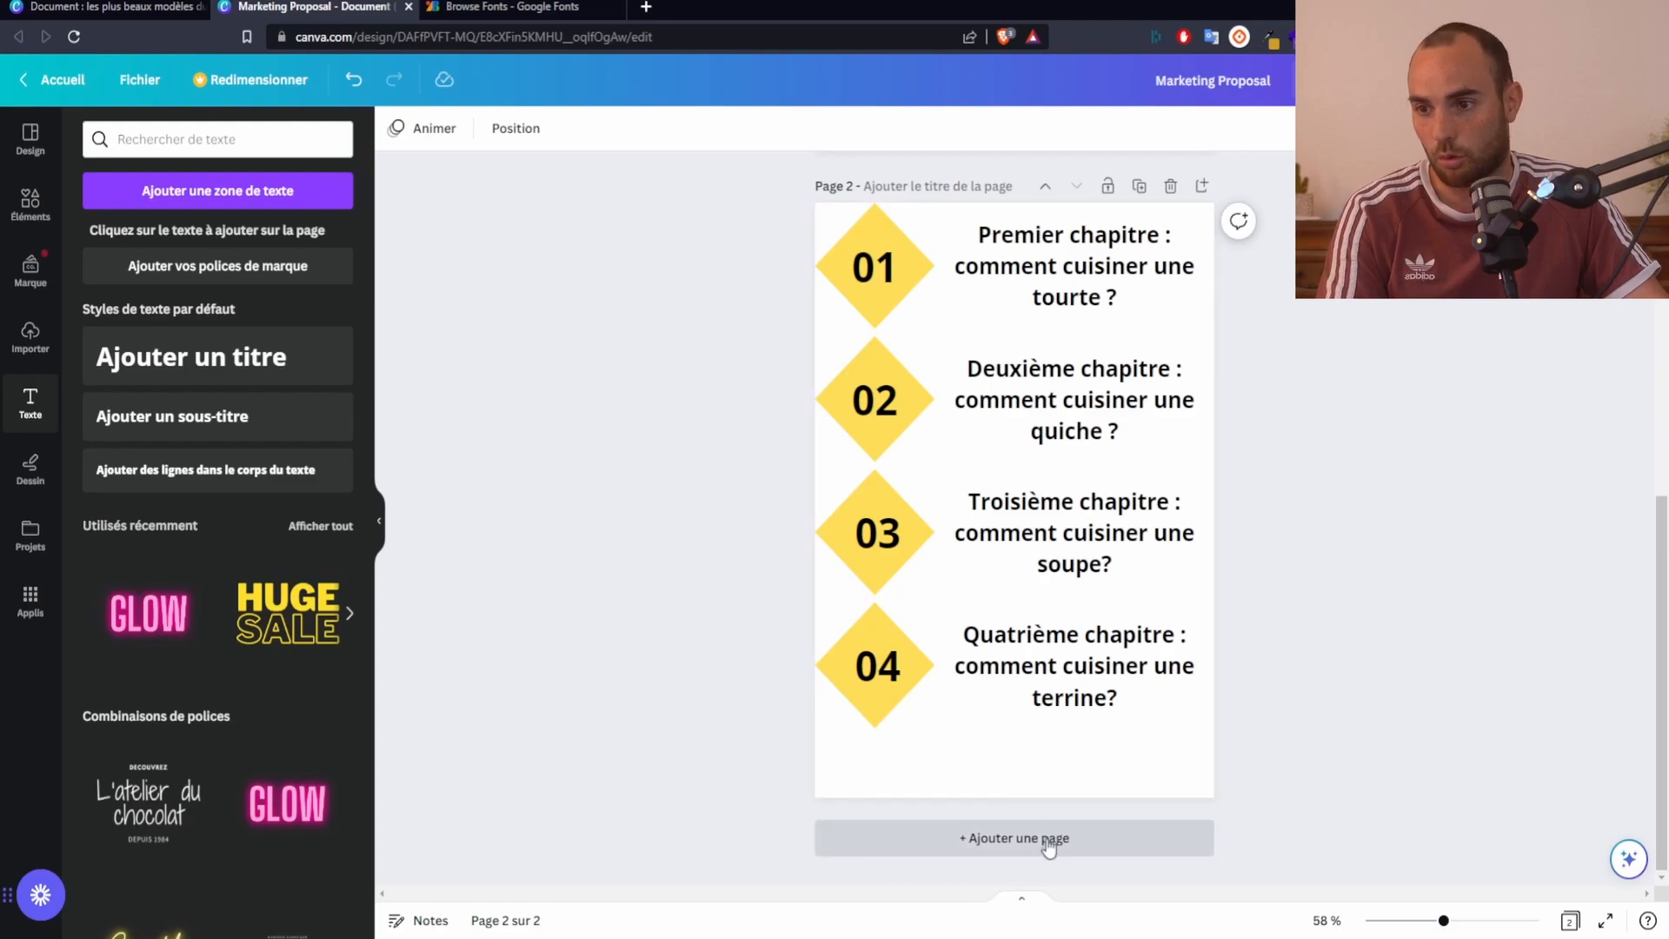
Add a blank third page and title it "chapitre 1"
{"action": "left_click", "coordinate": [1078, 848]}
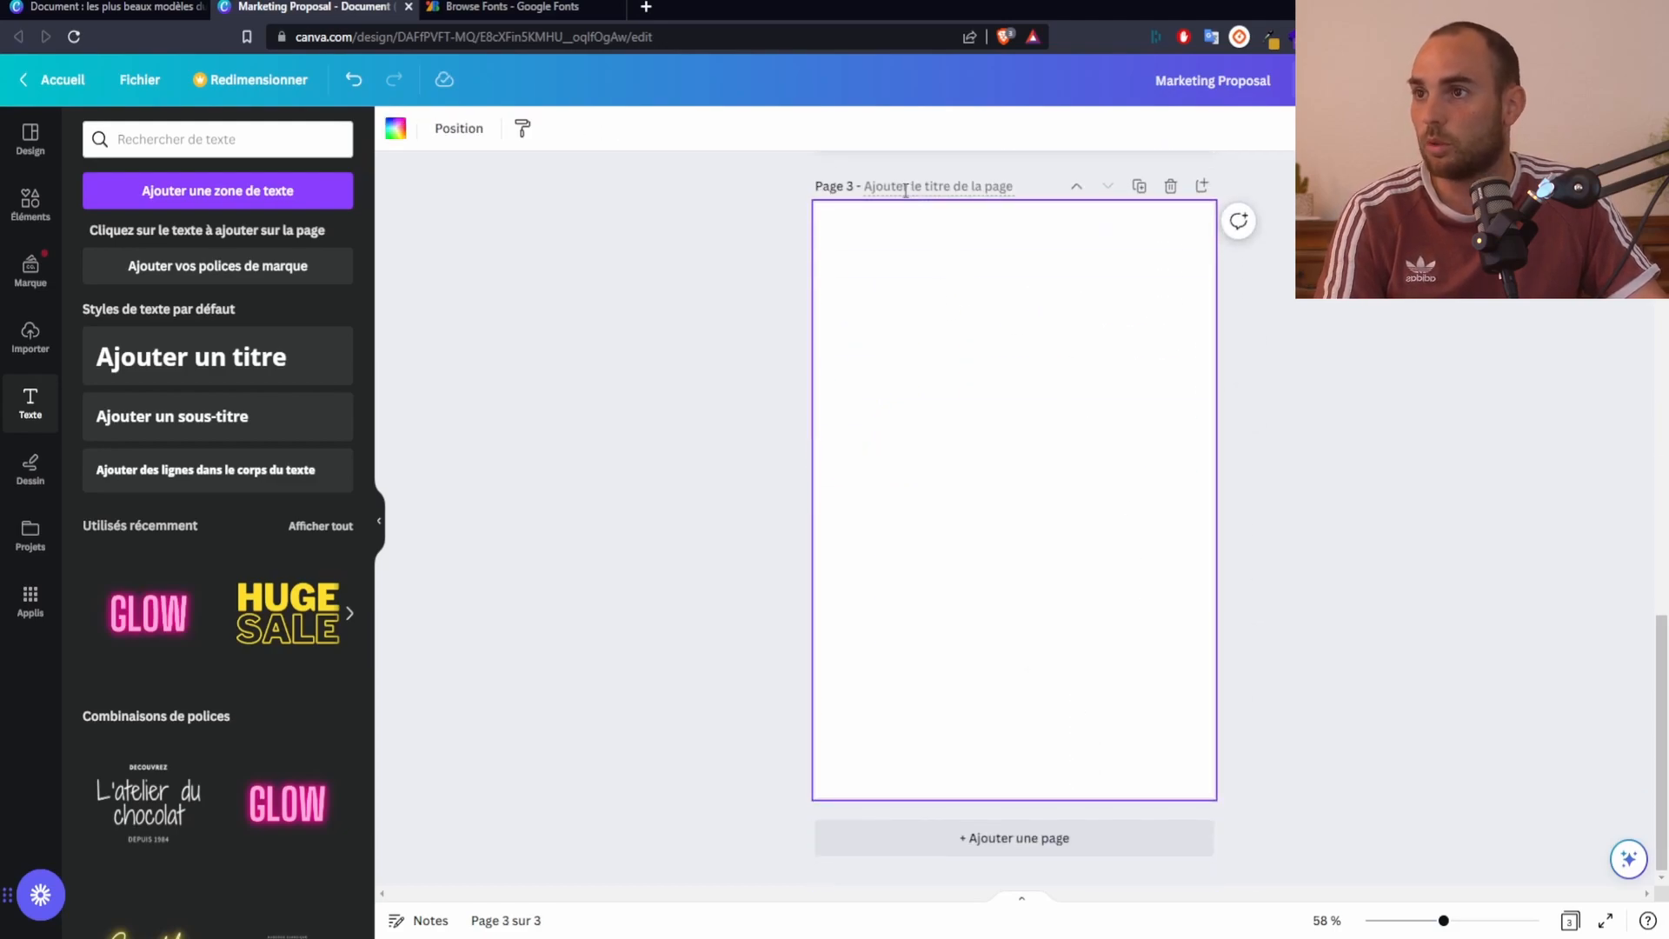
{"action": "left_click", "coordinate": [872, 188]}
{"action": "type", "text": "chapitre 1"}
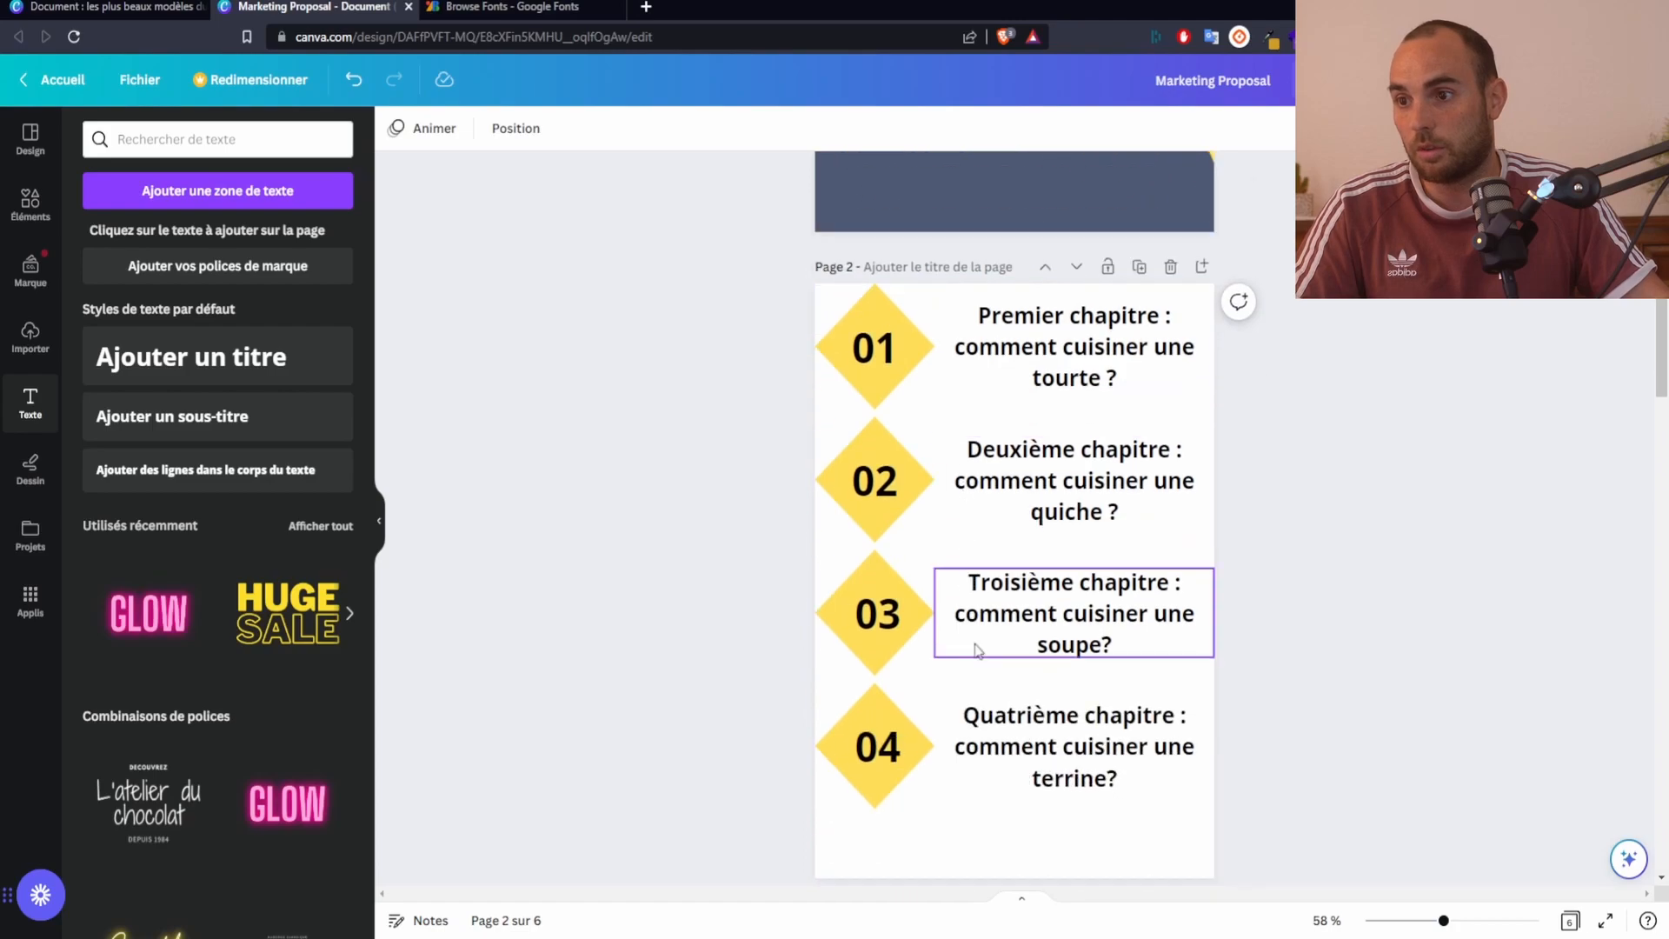
Group the 04 diamond, its number and the fourth chapter's heading on the contents page
{"action": "scroll", "coordinate": [870, 661], "scroll_direction": "down", "scroll_amount": 2}
{"action": "left_click_drag", "start_coordinate": [817, 661], "coordinate": [1097, 563]}
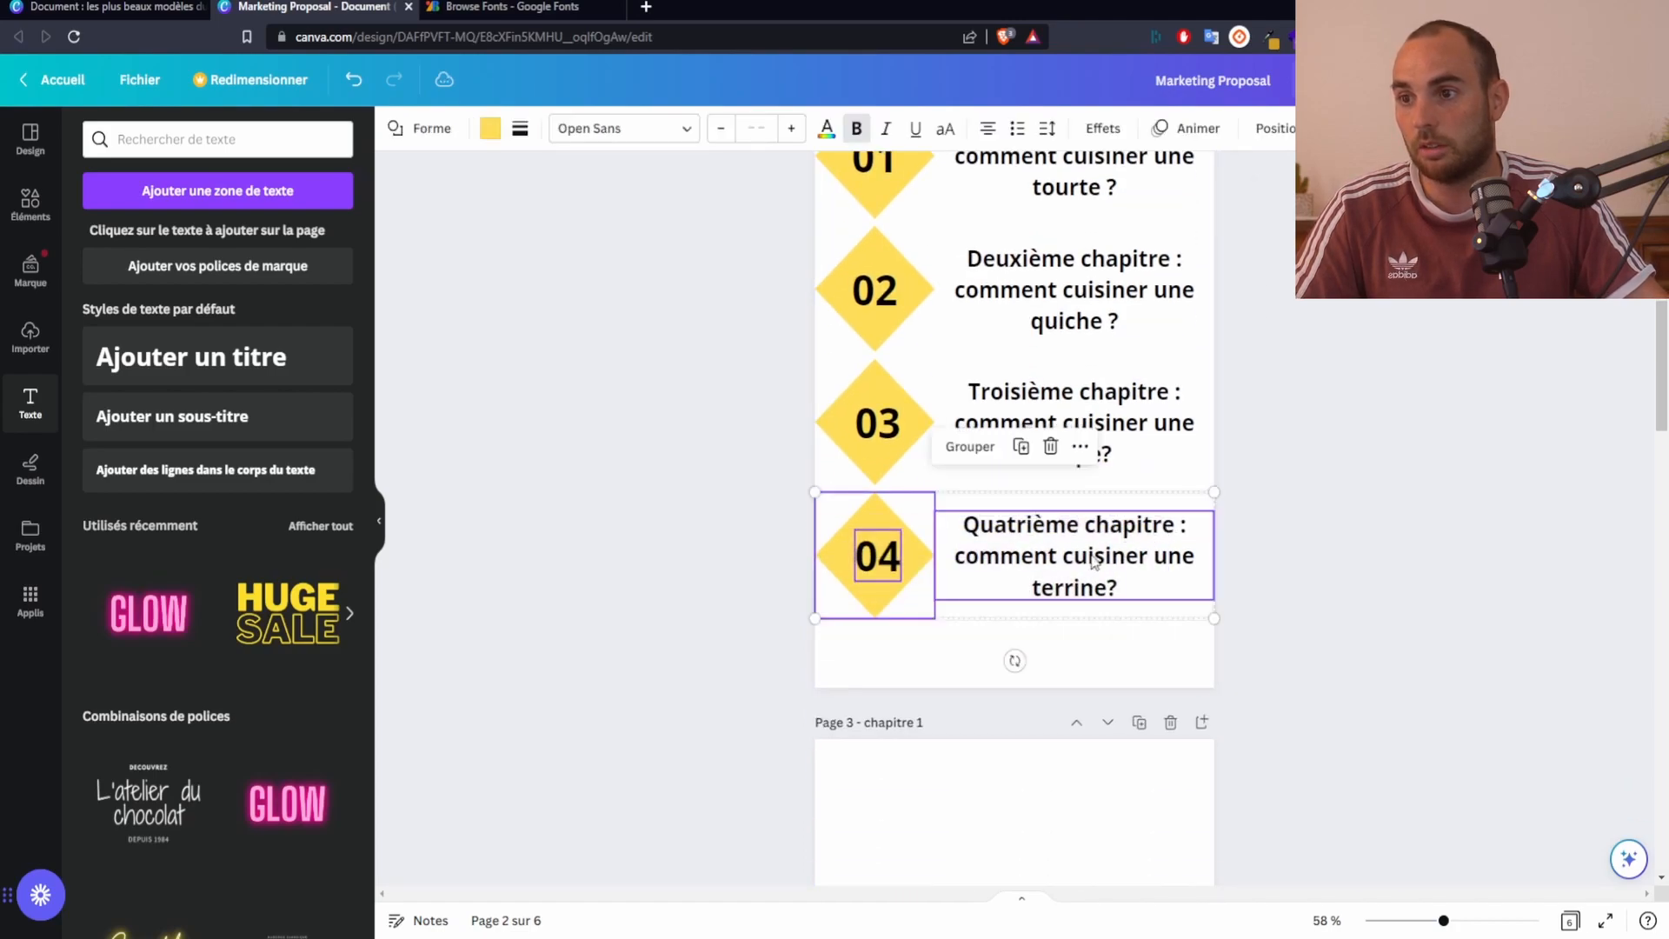
{"action": "right_click", "coordinate": [1072, 563]}
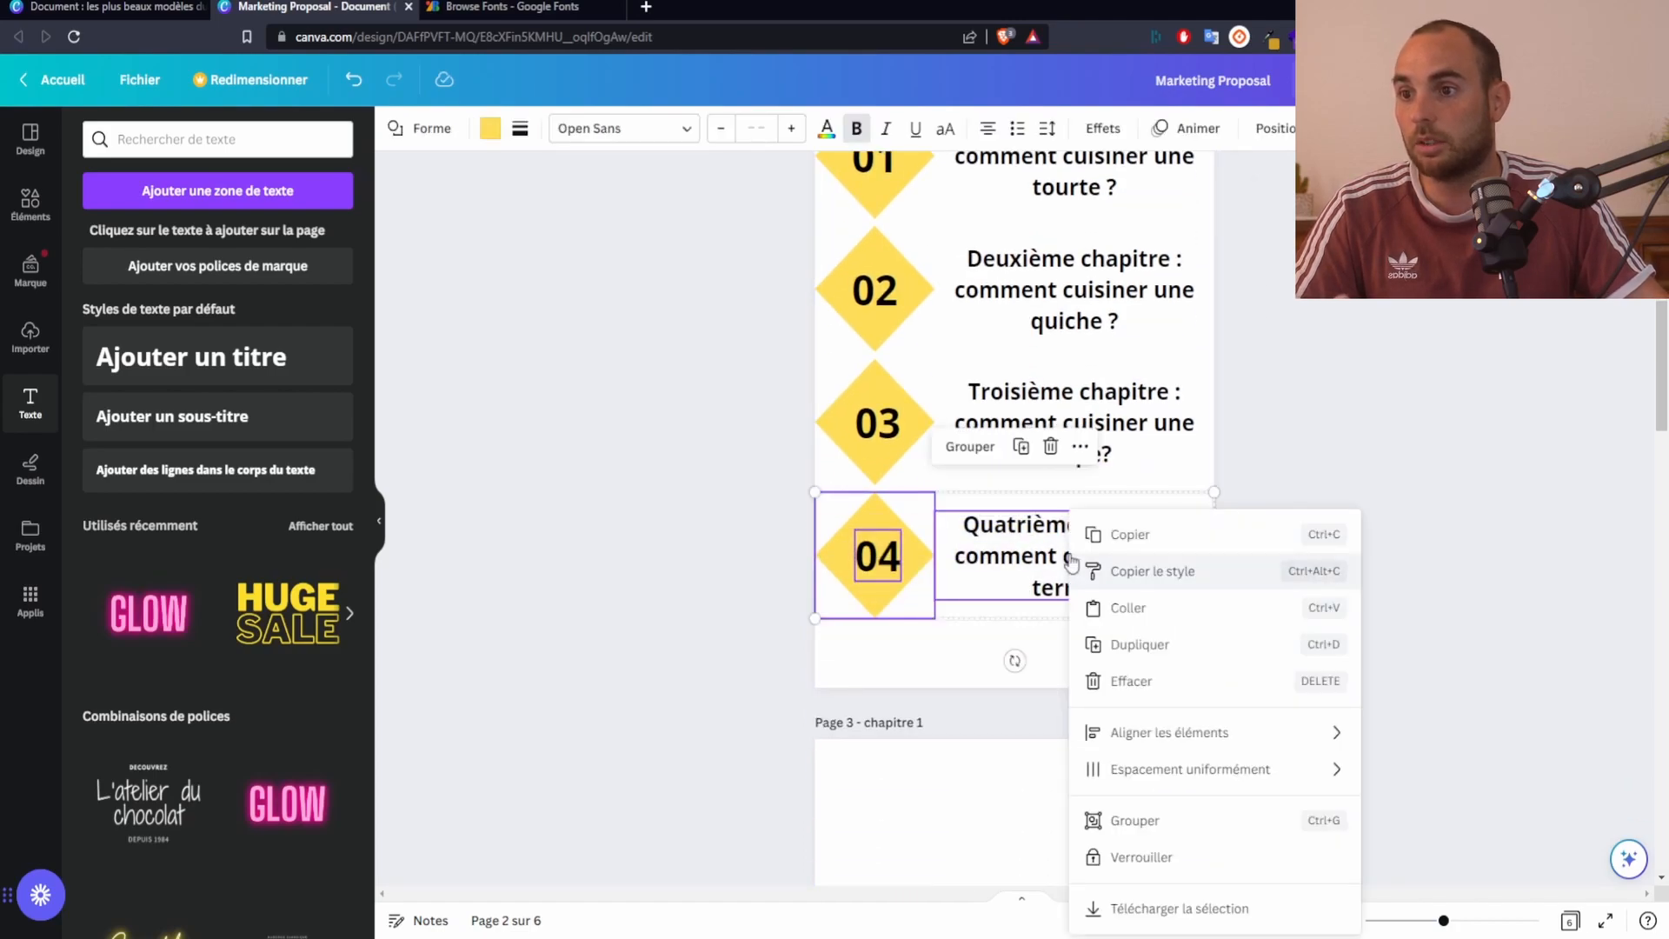
{"action": "left_click", "coordinate": [1163, 820]}
{"action": "mouse_move", "coordinate": [957, 563]}
{"action": "left_mouse_down"}
{"action": "mouse_move", "coordinate": [1000, 546]}
{"action": "mouse_move", "coordinate": [978, 580]}
{"action": "mouse_move", "coordinate": [960, 566]}
{"action": "left_mouse_up"}
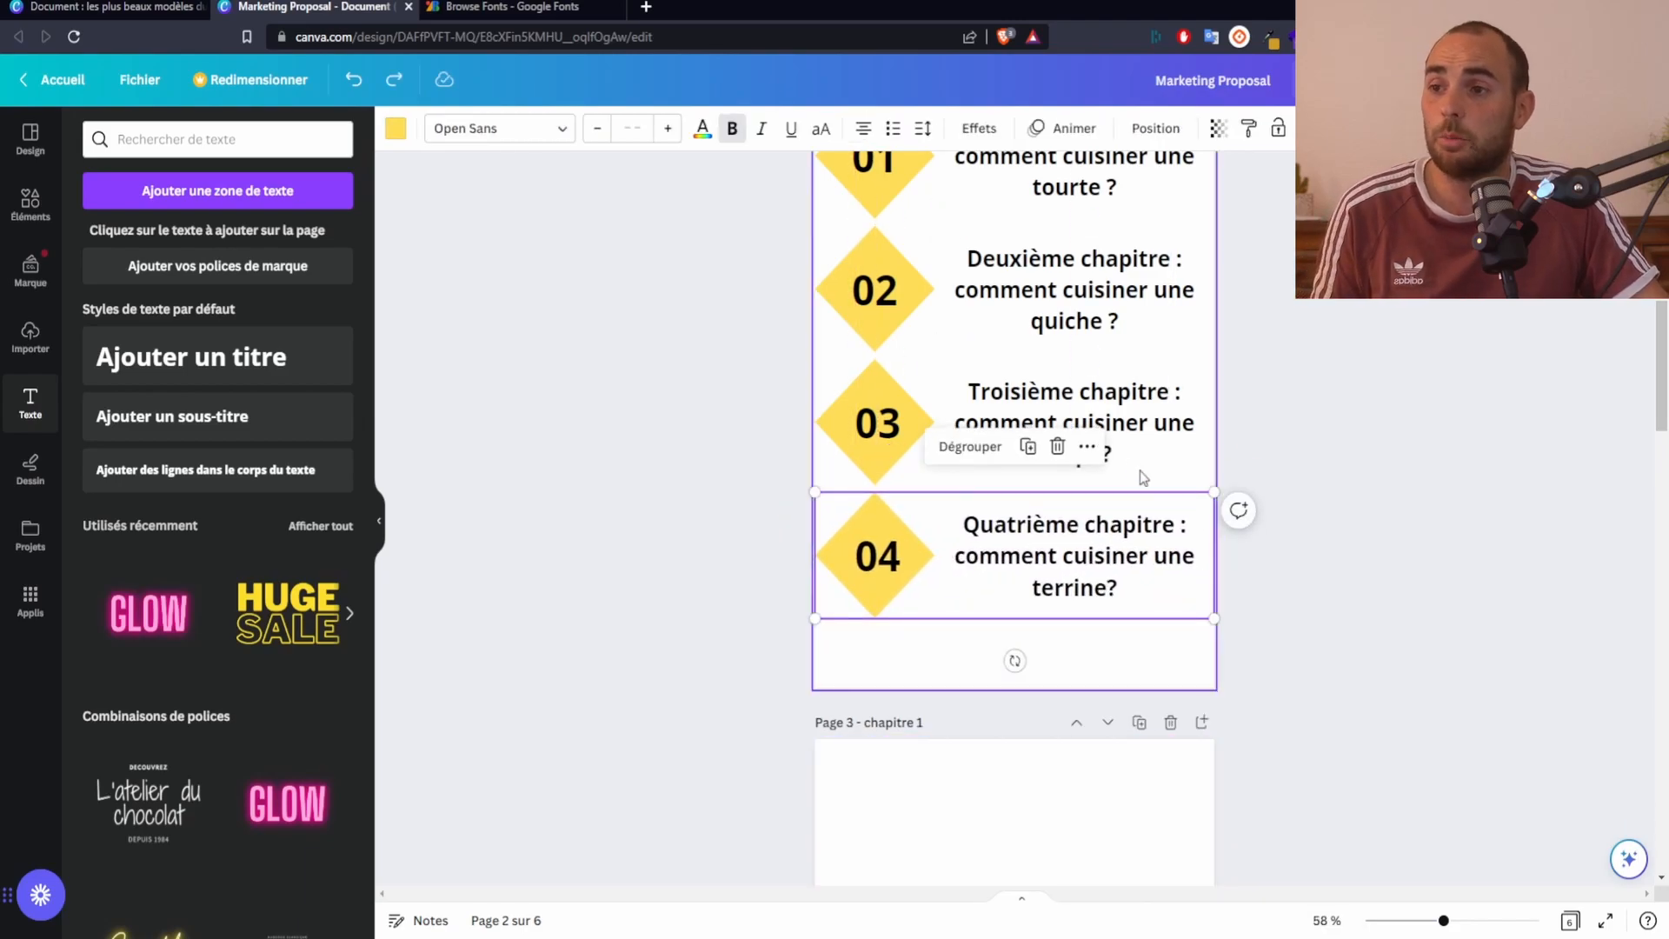
Link the grouped fourth chapter entry to the document page "6 - chapitre 4"
{"action": "left_click", "coordinate": [1086, 451]}
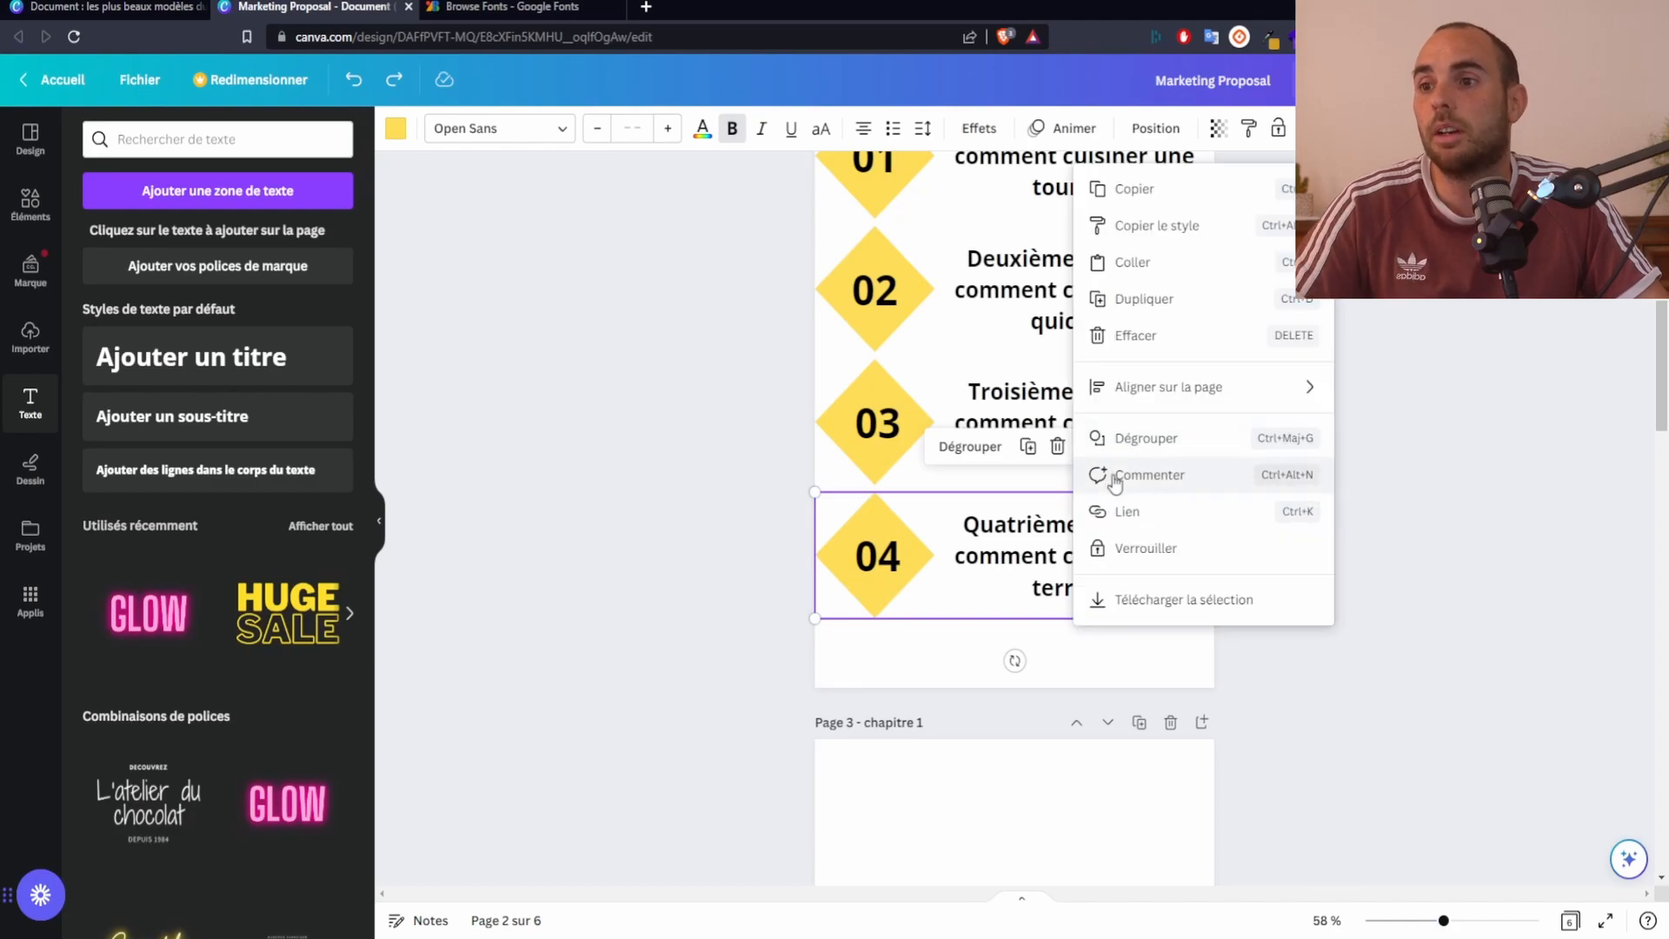
{"action": "left_click", "coordinate": [1160, 513]}
{"action": "scroll", "coordinate": [1137, 608], "scroll_direction": "down", "scroll_amount": 2}
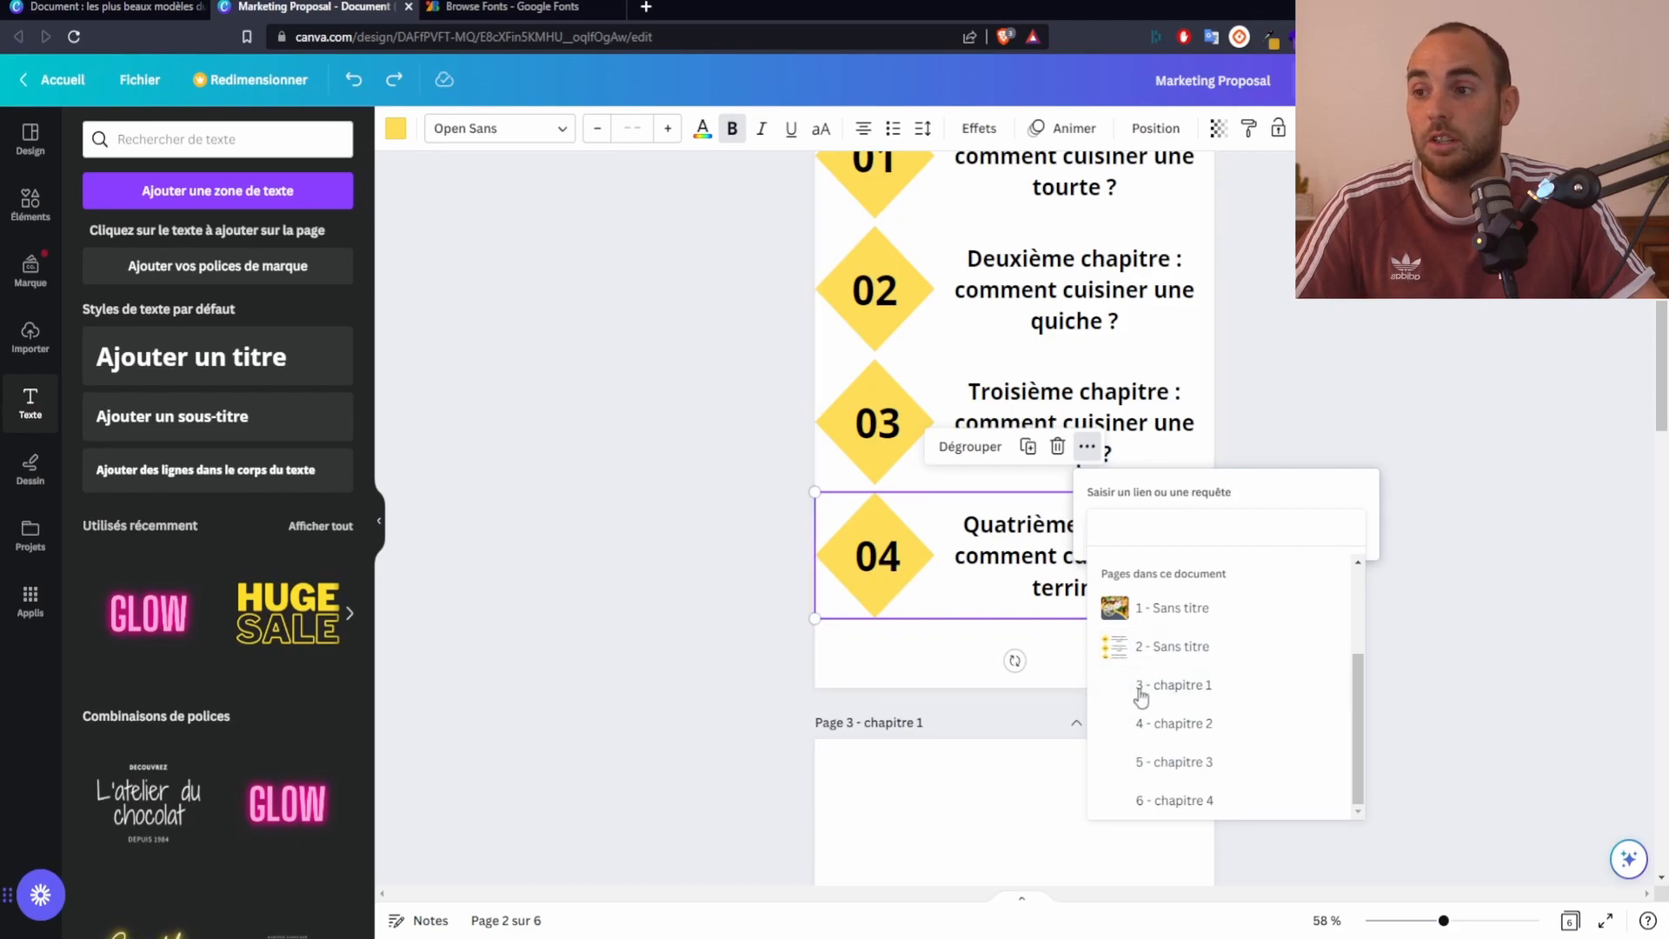
{"action": "left_click", "coordinate": [1171, 800]}
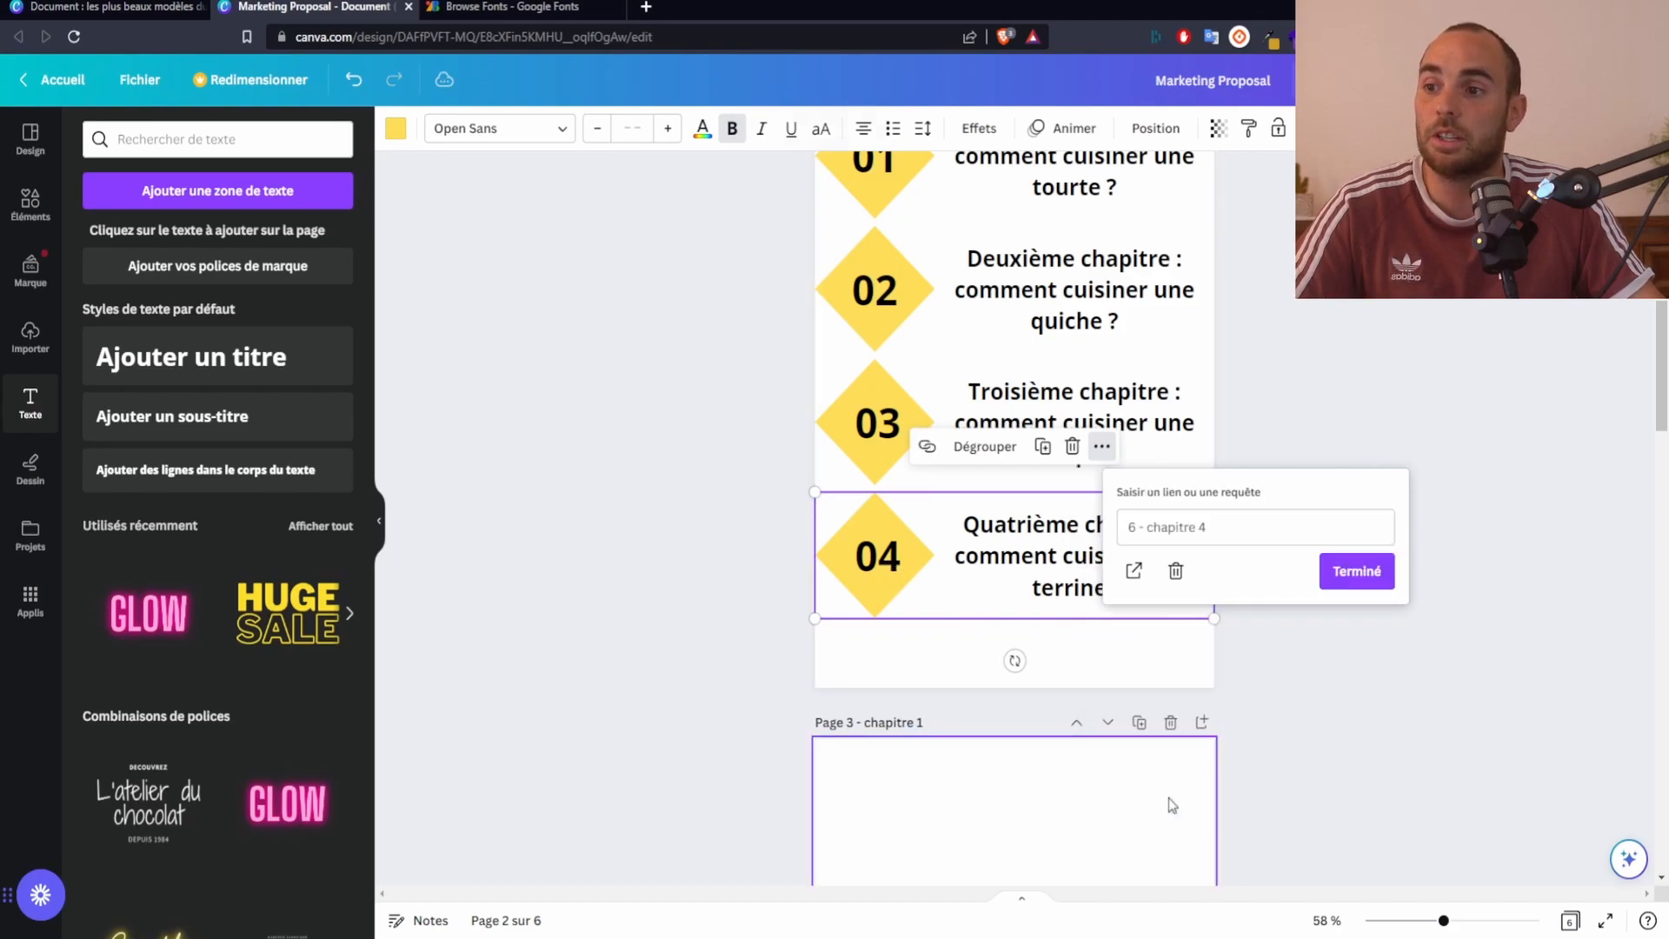
{"action": "left_click", "coordinate": [1400, 706]}
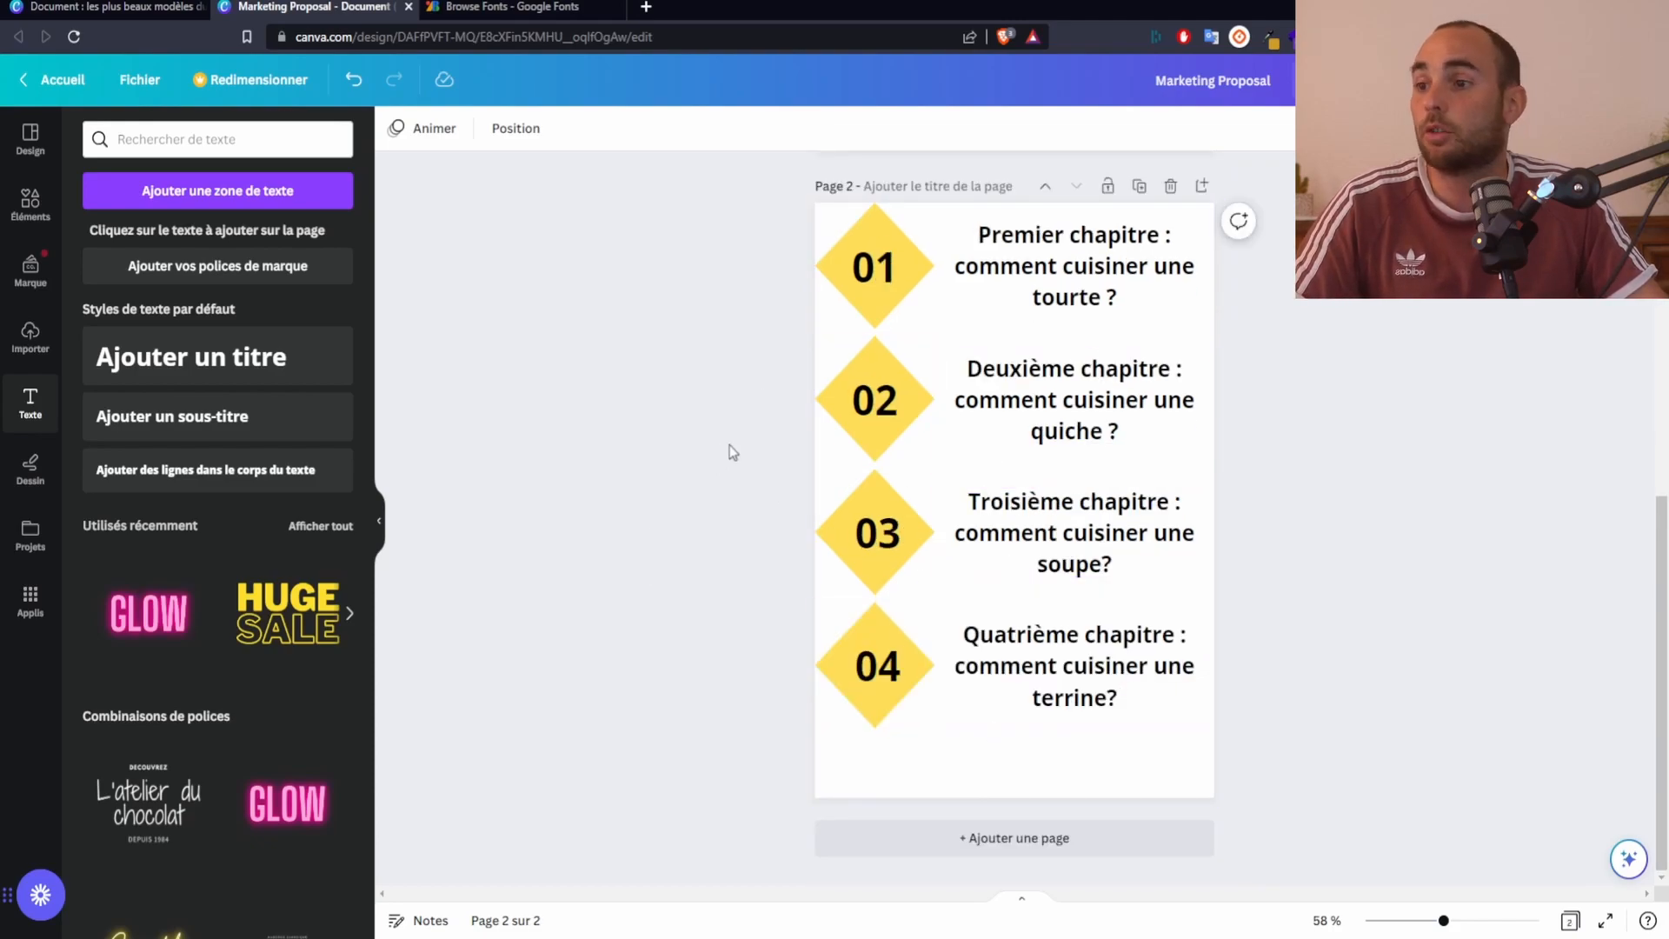
{"action": "left_click_drag", "start_coordinate": [1156, 742], "coordinate": [1121, 763]}
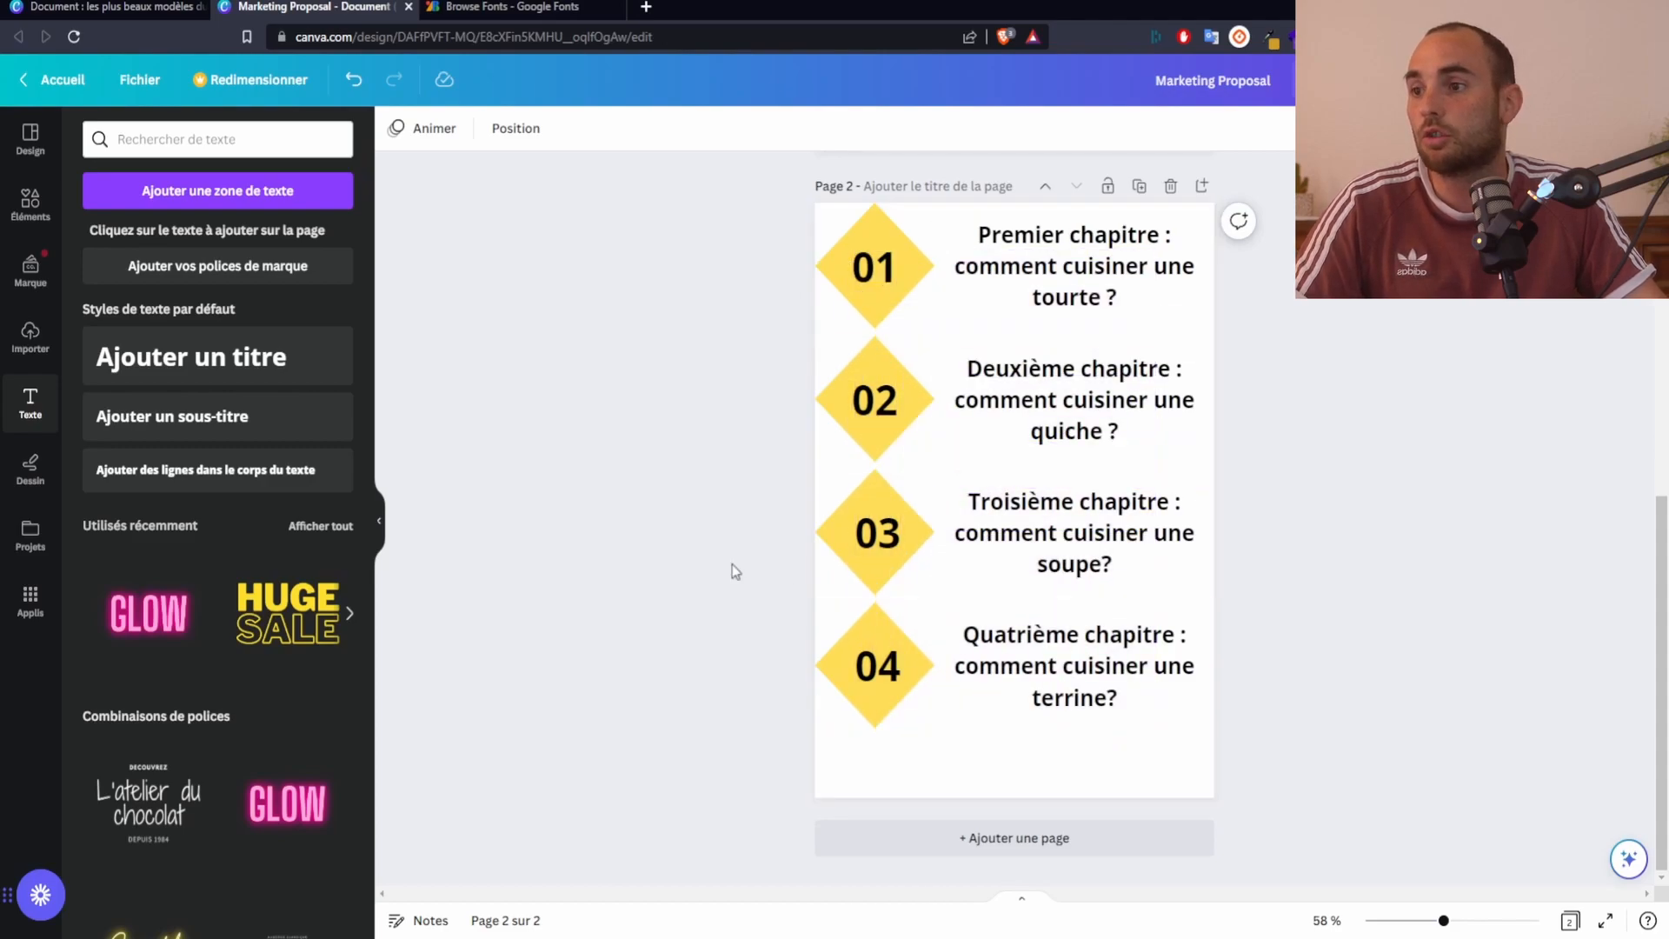
{"action": "left_click", "coordinate": [10, 130]}
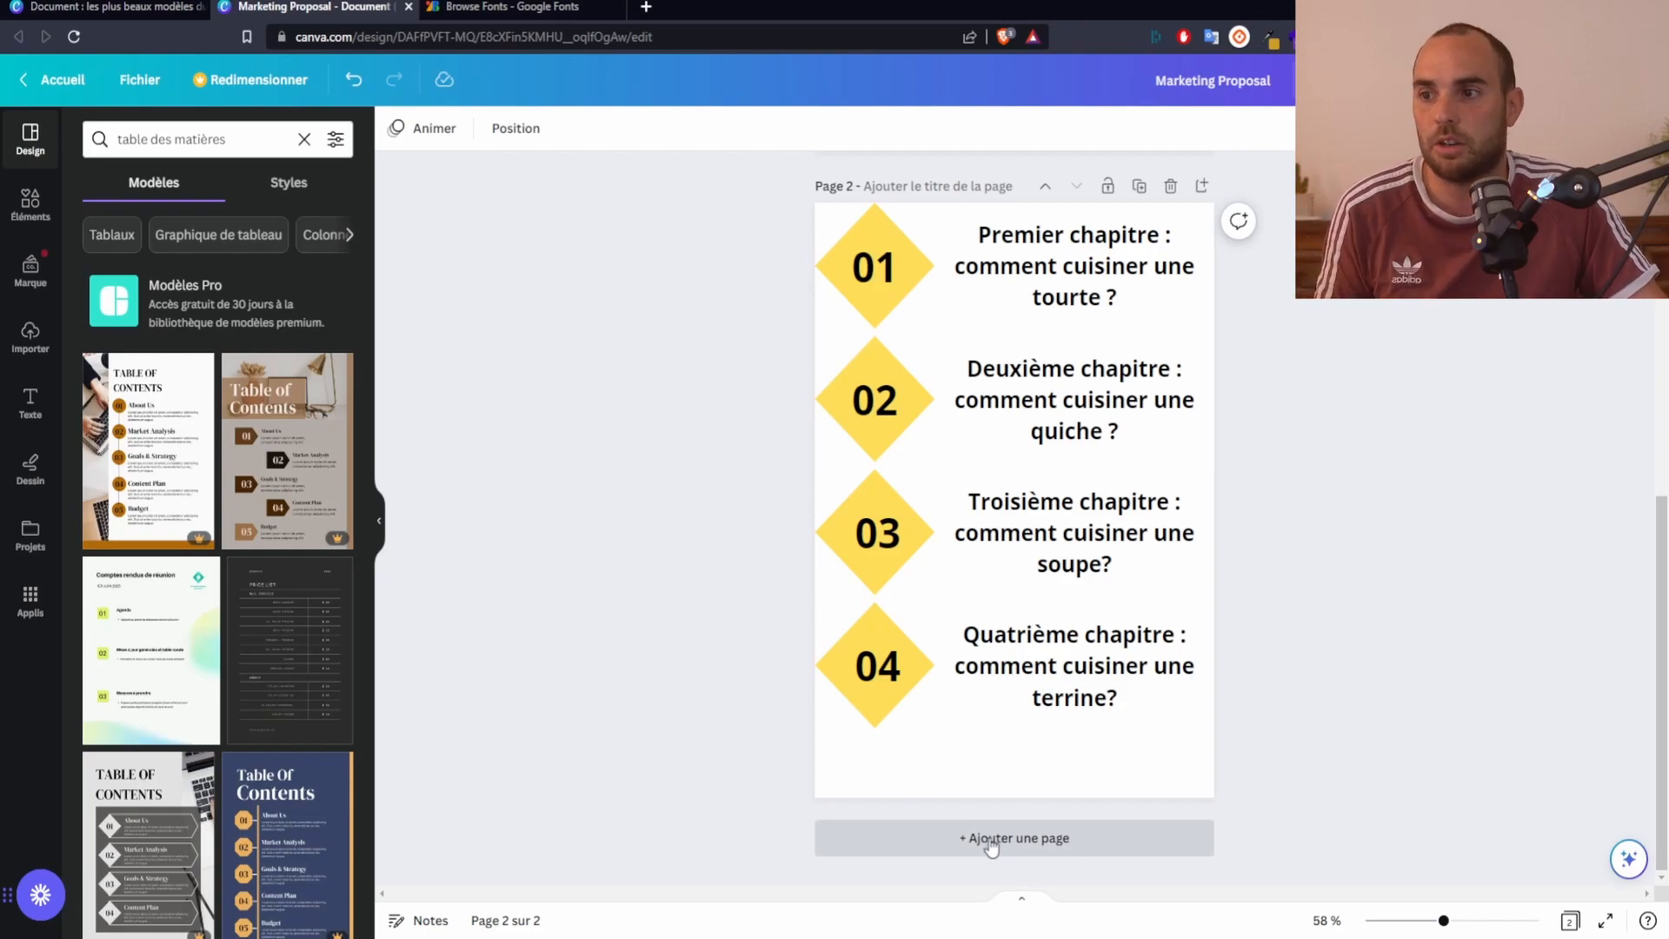
{"action": "scroll", "coordinate": [1195, 409], "scroll_direction": "up", "scroll_amount": 5}
{"action": "scroll", "coordinate": [1376, 493], "scroll_direction": "down", "scroll_amount": 5}
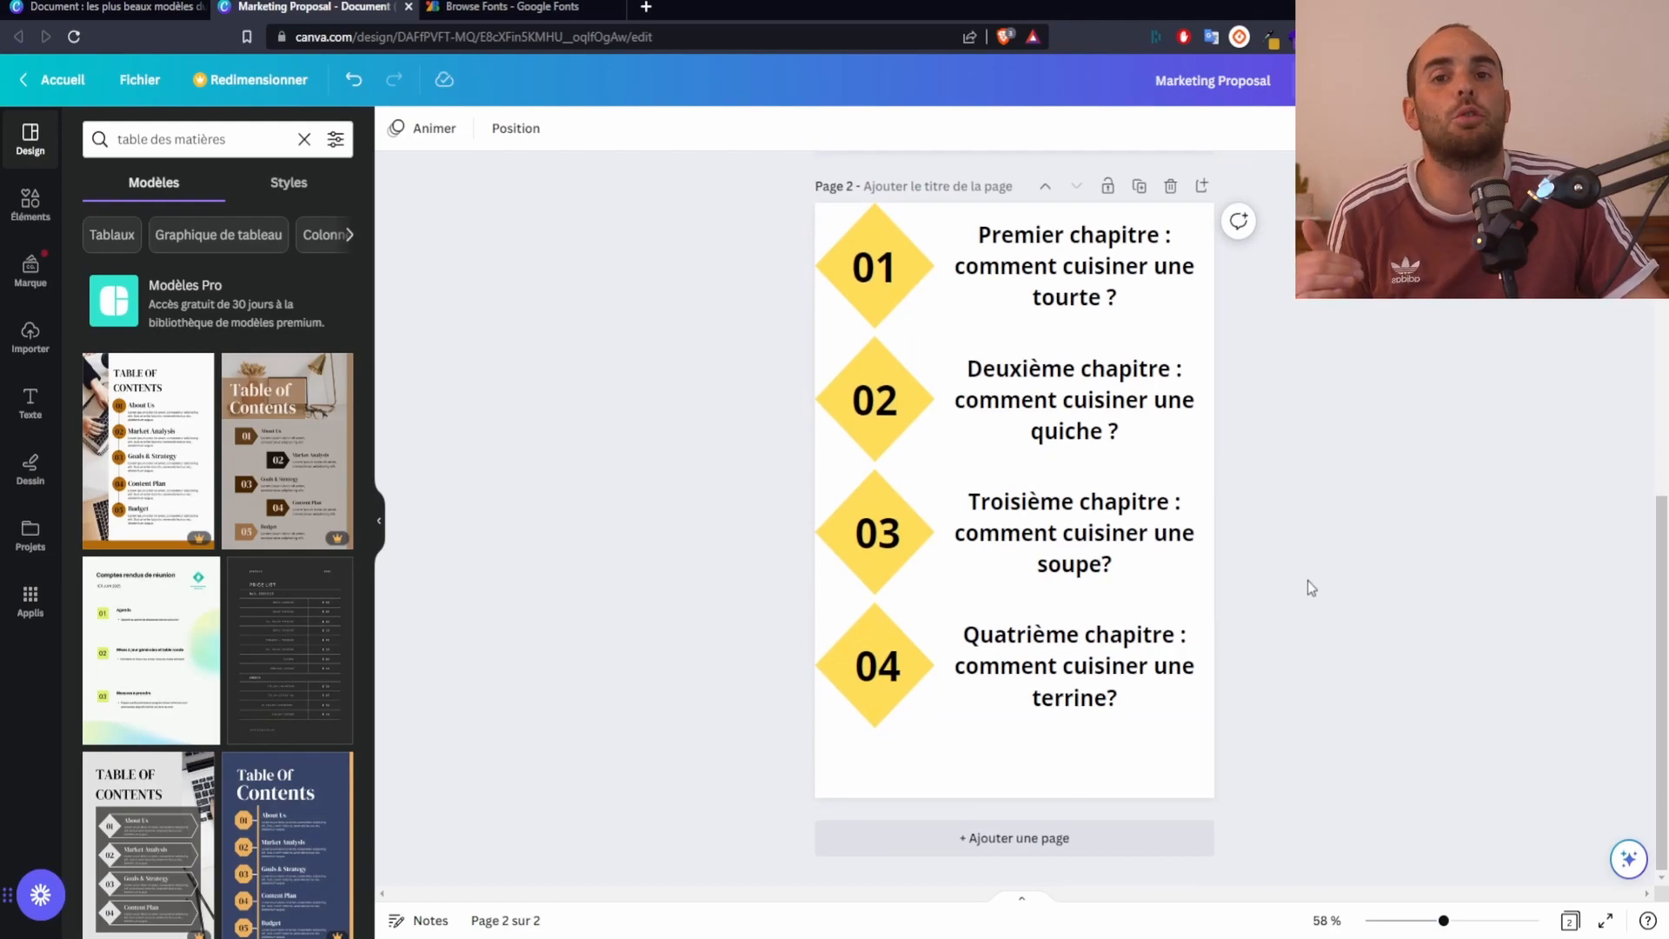
Add a blank page after the table of contents and insert a yellow square on it
{"action": "left_click", "coordinate": [1019, 839]}
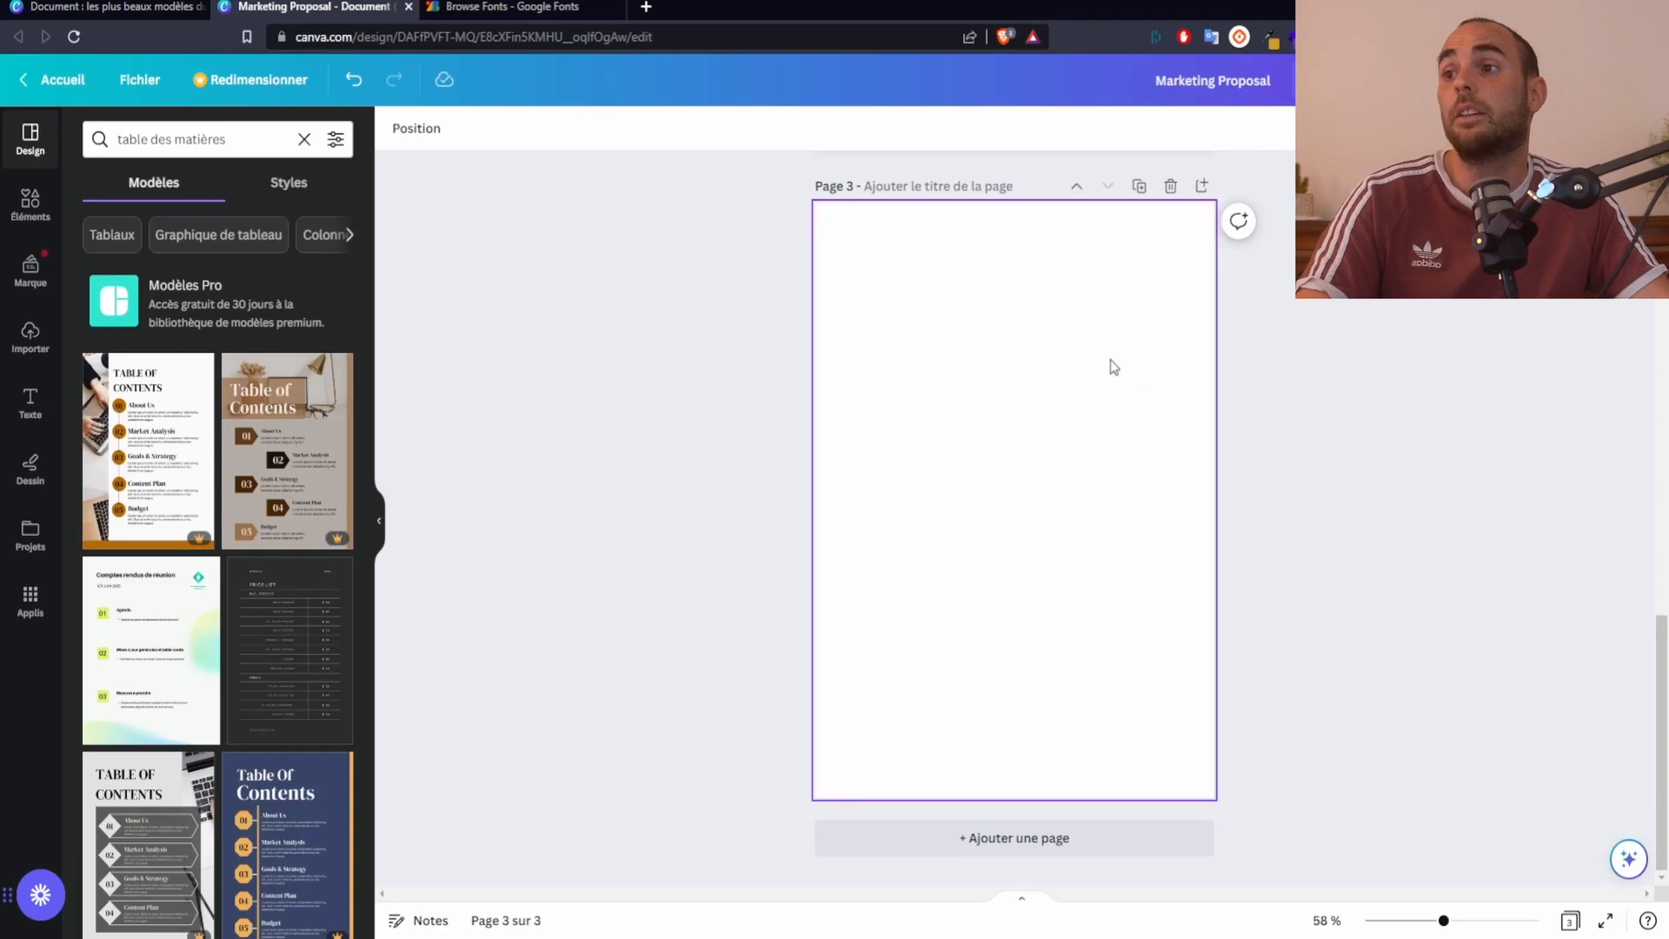
{"action": "left_click", "coordinate": [30, 204]}
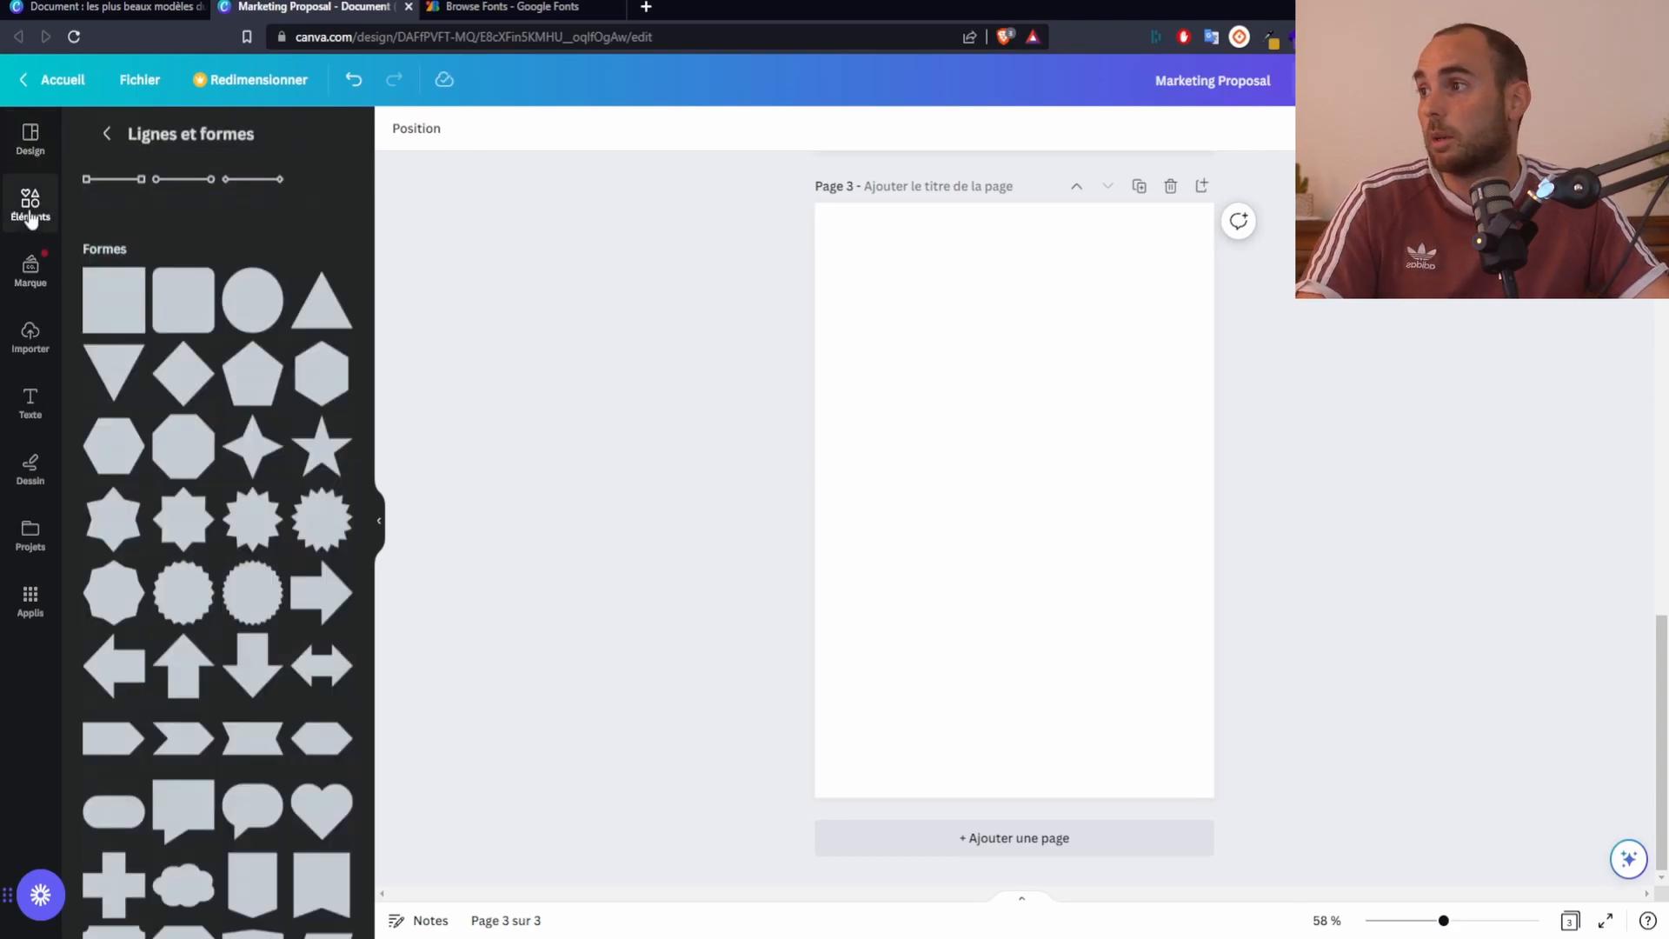
{"action": "left_click", "coordinate": [119, 315]}
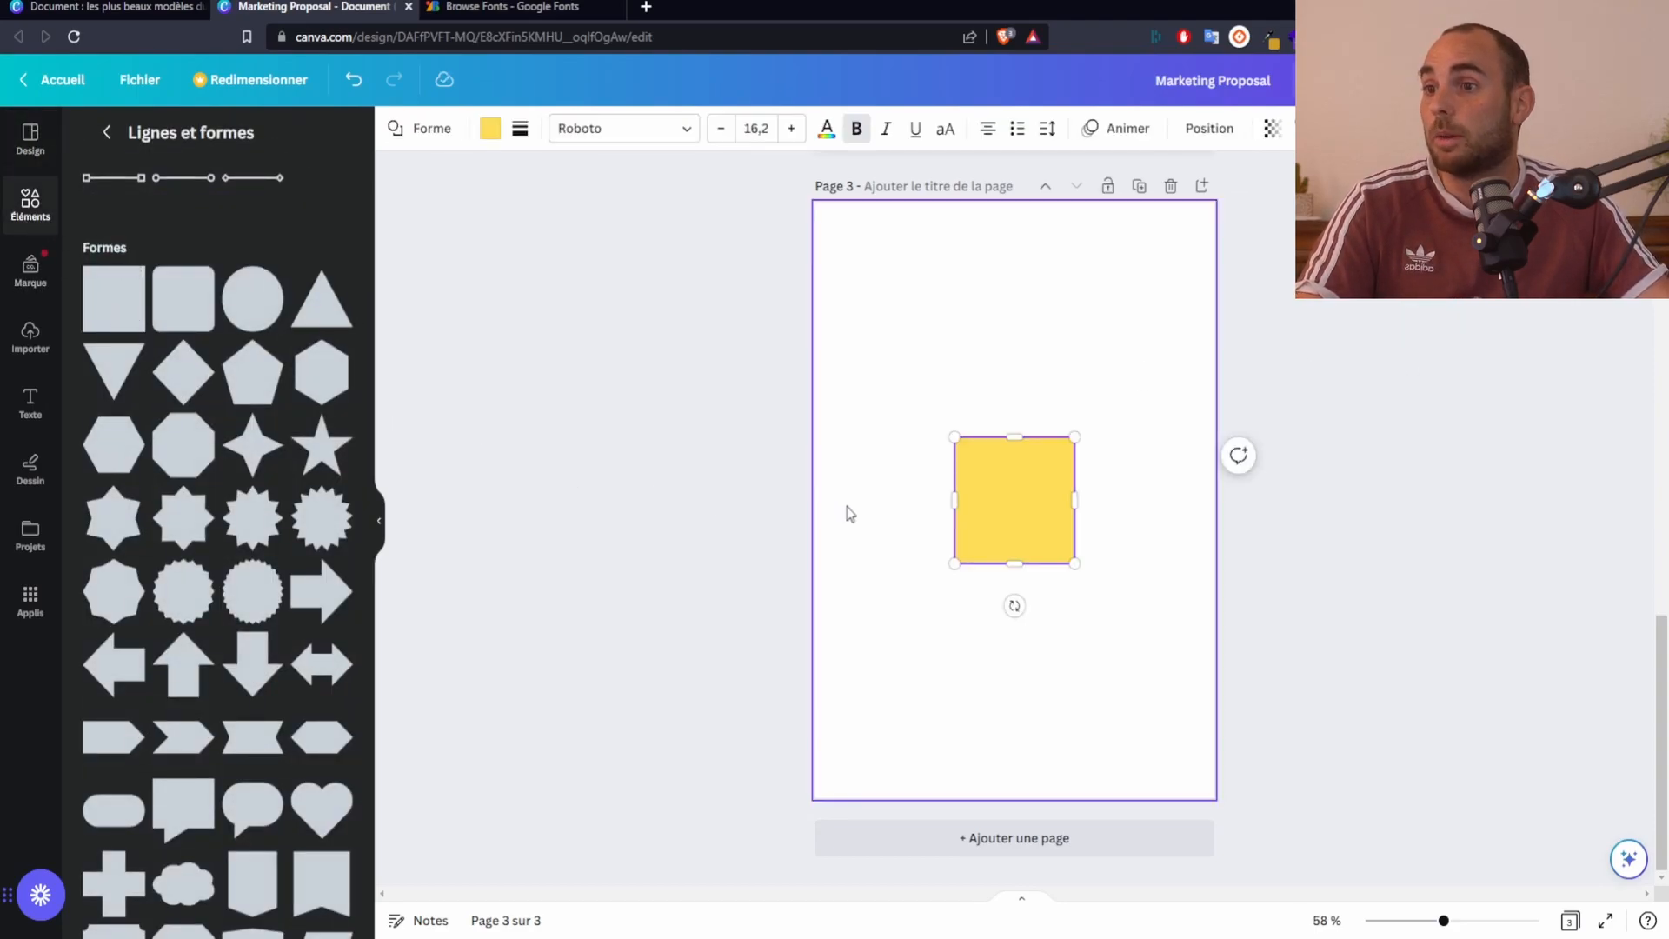
Stretch the square to the full page width, forming a thin yellow strip along the page's top edge and a taller band along its bottom edge
{"action": "left_click_drag", "start_coordinate": [952, 497], "coordinate": [814, 497]}
{"action": "left_click_drag", "start_coordinate": [1078, 501], "coordinate": [1022, 257]}
{"action": "left_click_drag", "start_coordinate": [1015, 329], "coordinate": [1026, 211]}
{"action": "left_click", "coordinate": [1017, 692]}
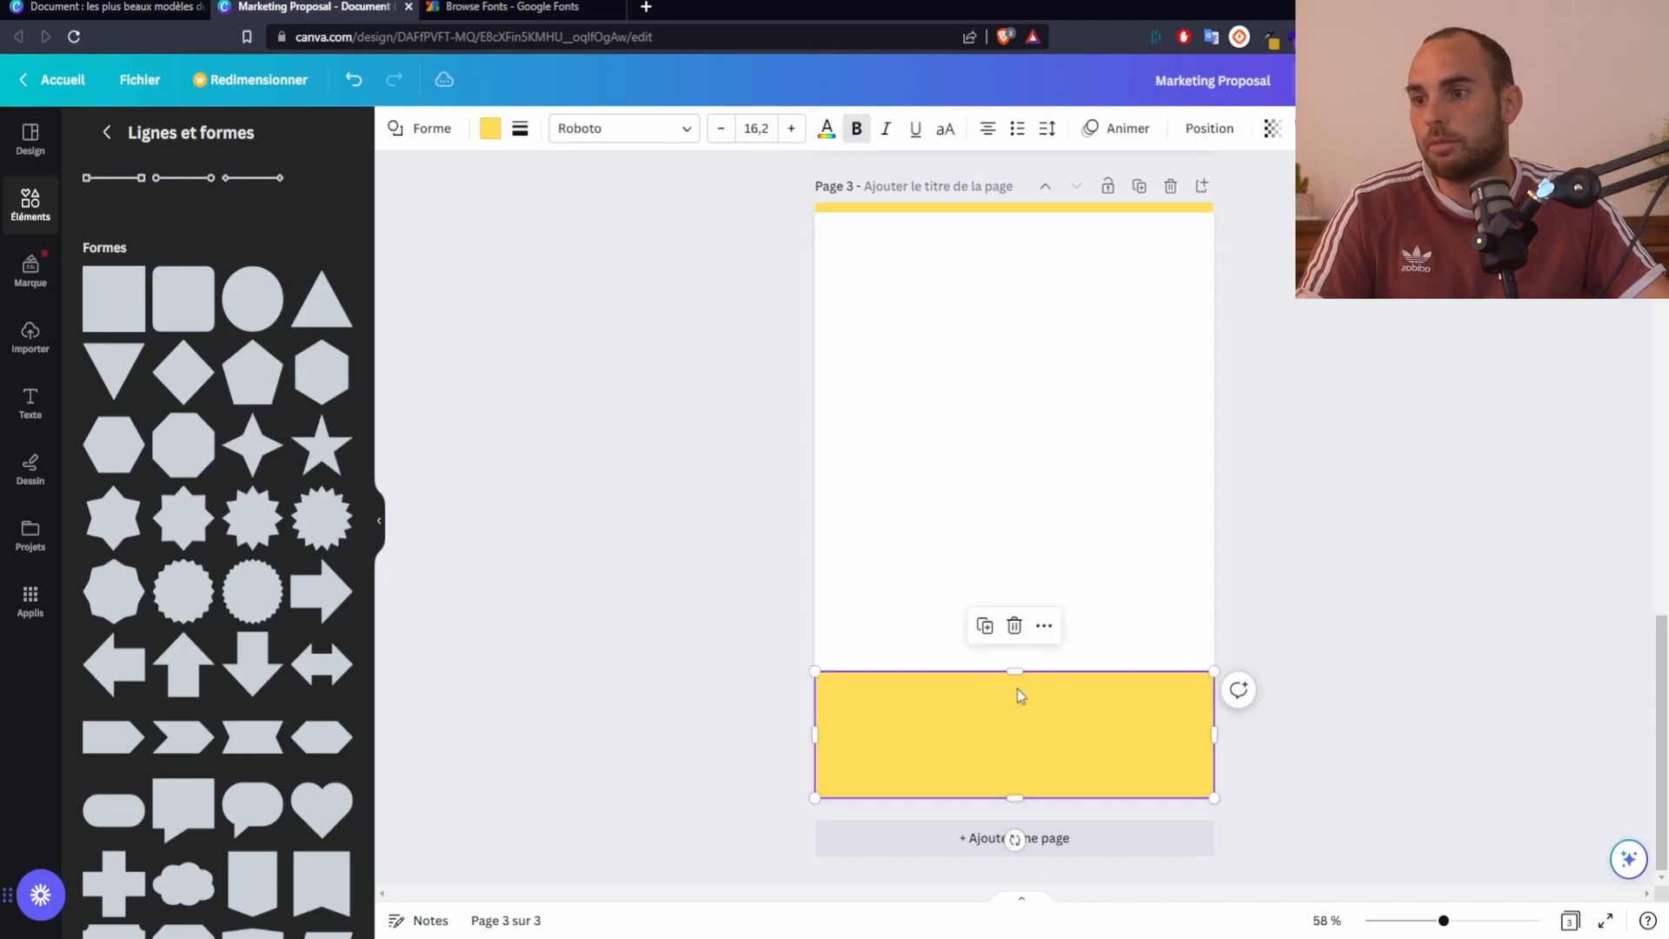
{"action": "left_click", "coordinate": [977, 348]}
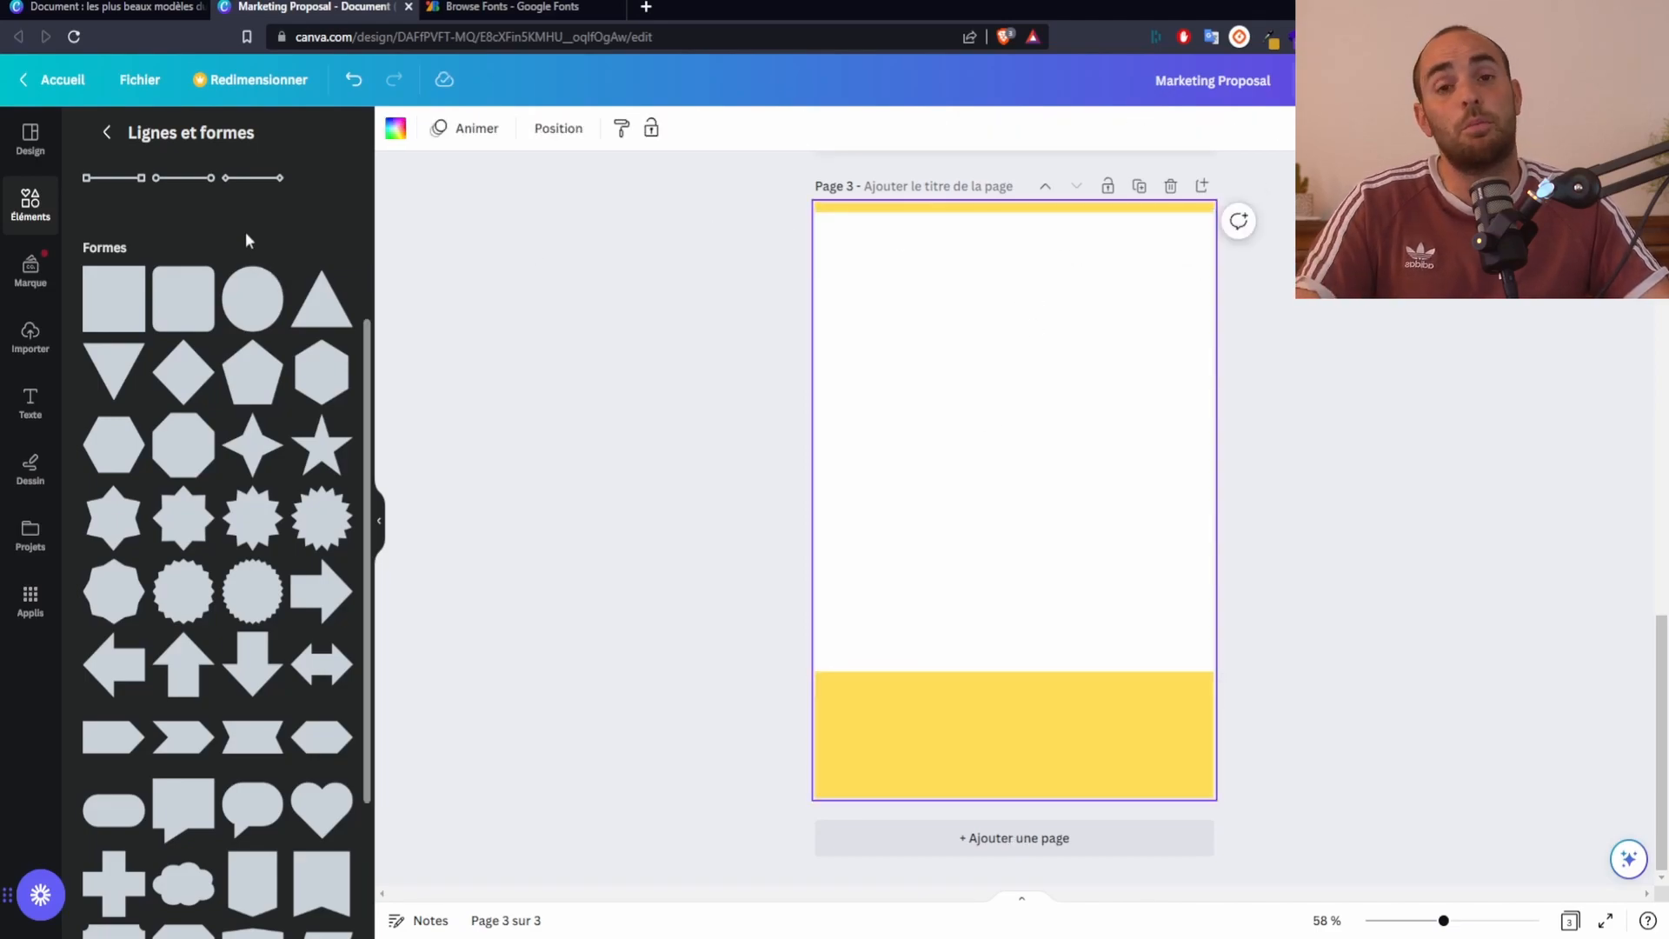
Duplicate the thin top strip, shorten the copy to about a quarter of the page width and lay it over the original's left end
{"action": "left_click", "coordinate": [949, 212]}
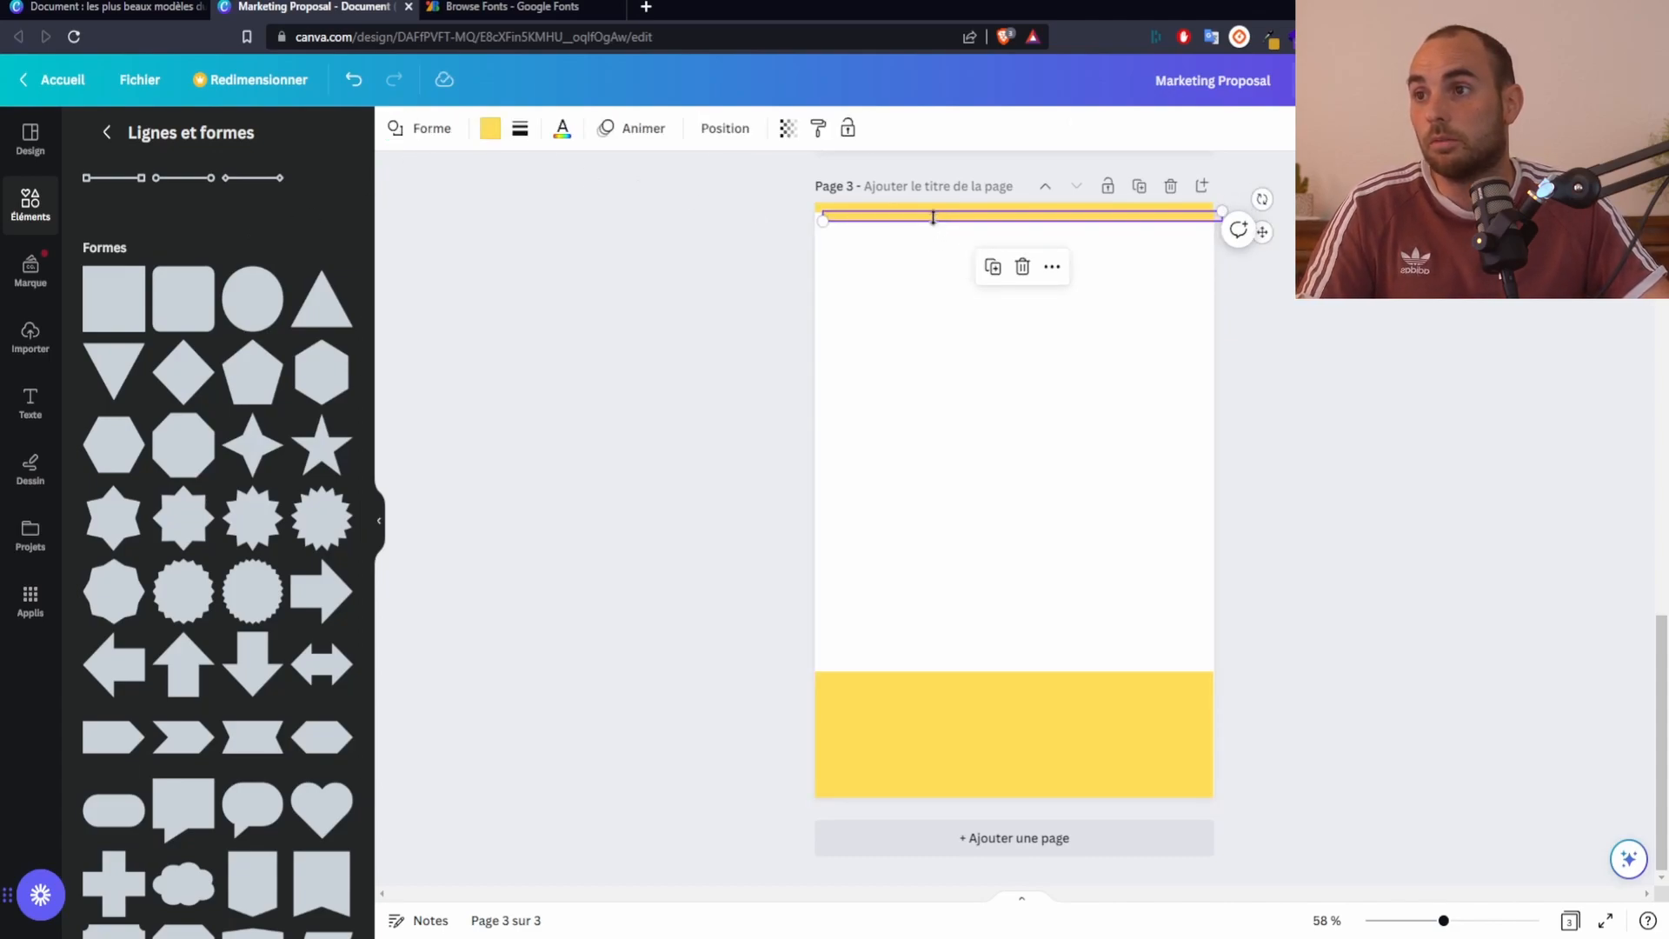
{"action": "scroll", "coordinate": [936, 225], "scroll_direction": "up", "scroll_amount": 5}
{"action": "left_click_drag", "start_coordinate": [918, 219], "coordinate": [905, 250]}
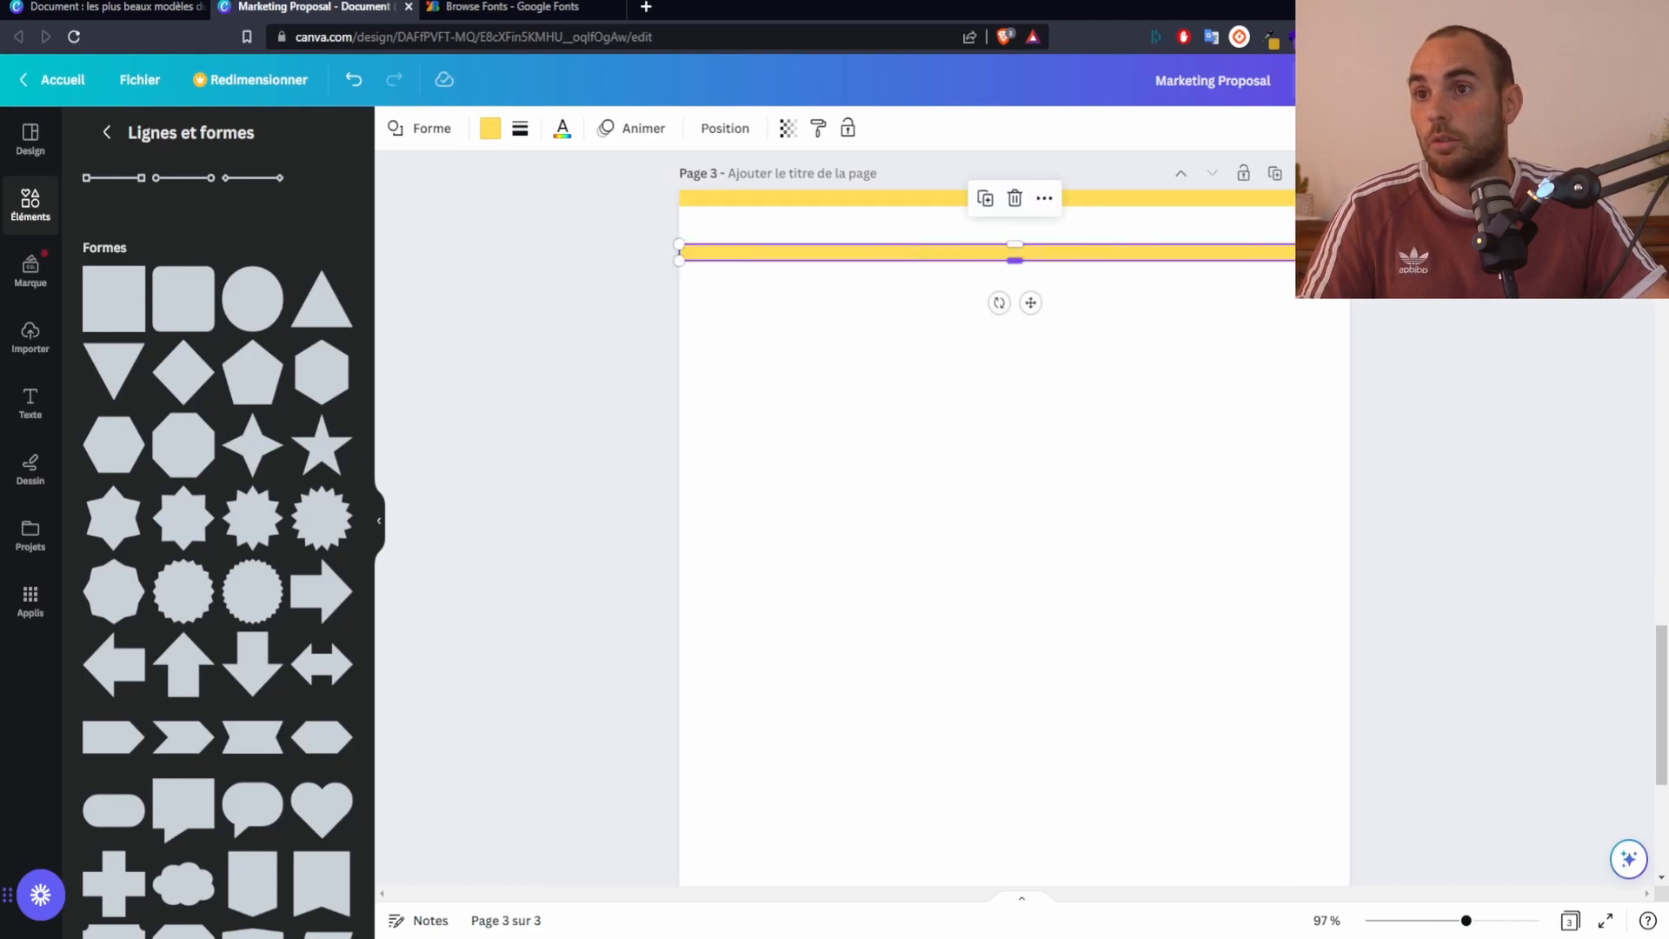
{"action": "left_click_drag", "start_coordinate": [1349, 252], "coordinate": [830, 258]}
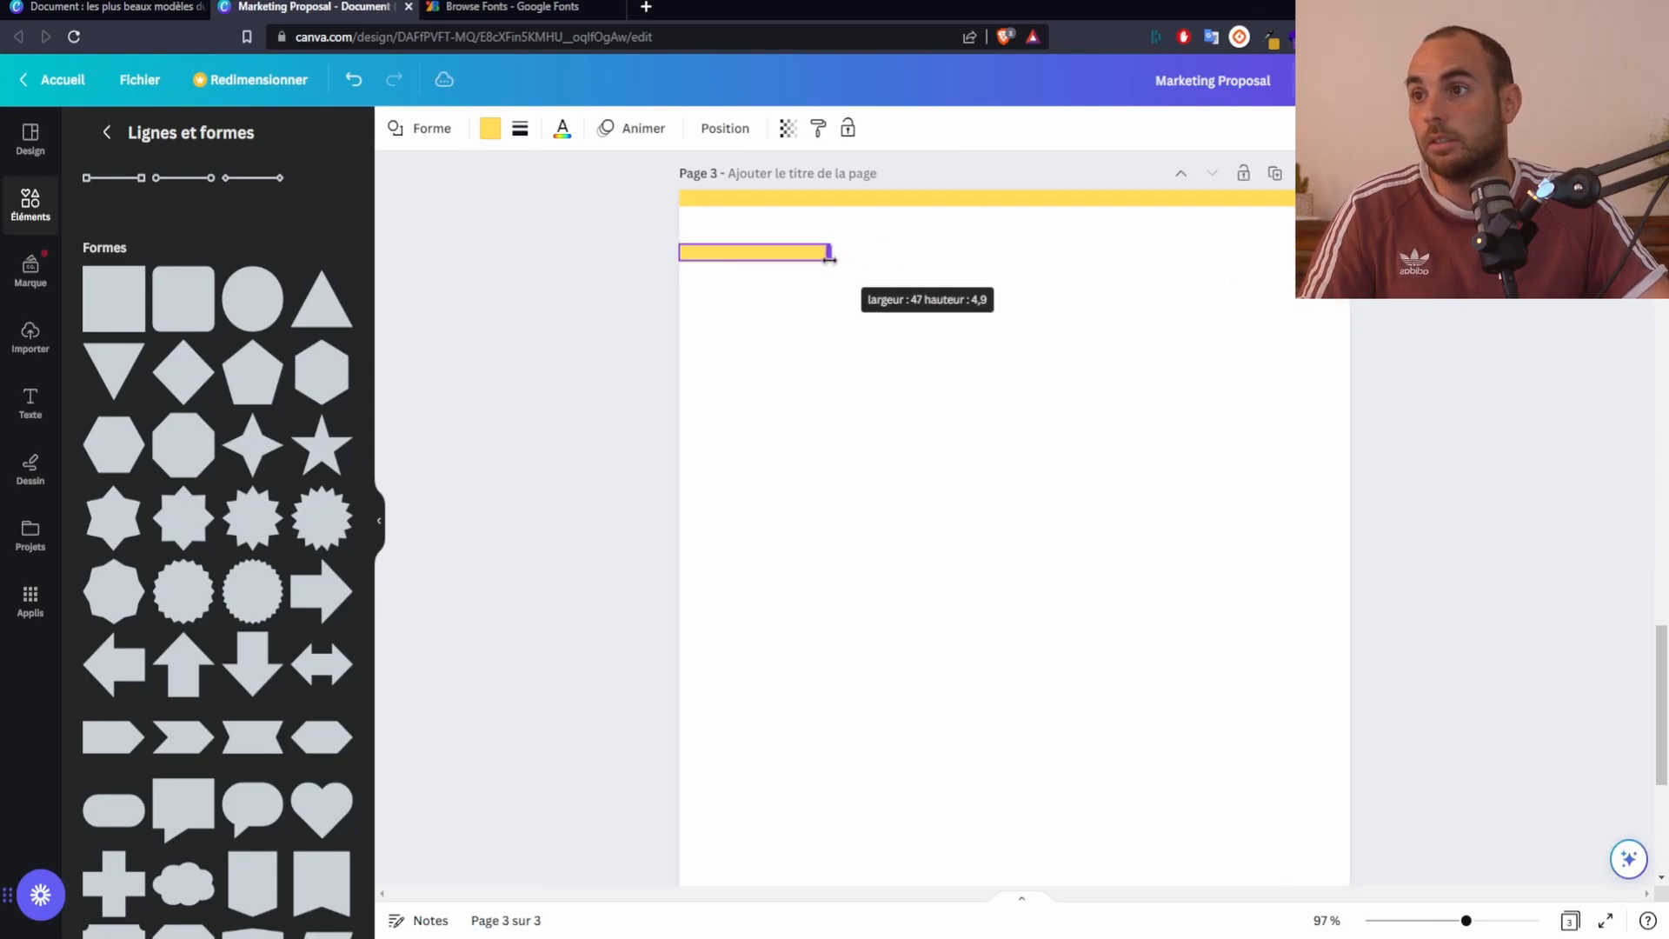
{"action": "left_click", "coordinate": [837, 200]}
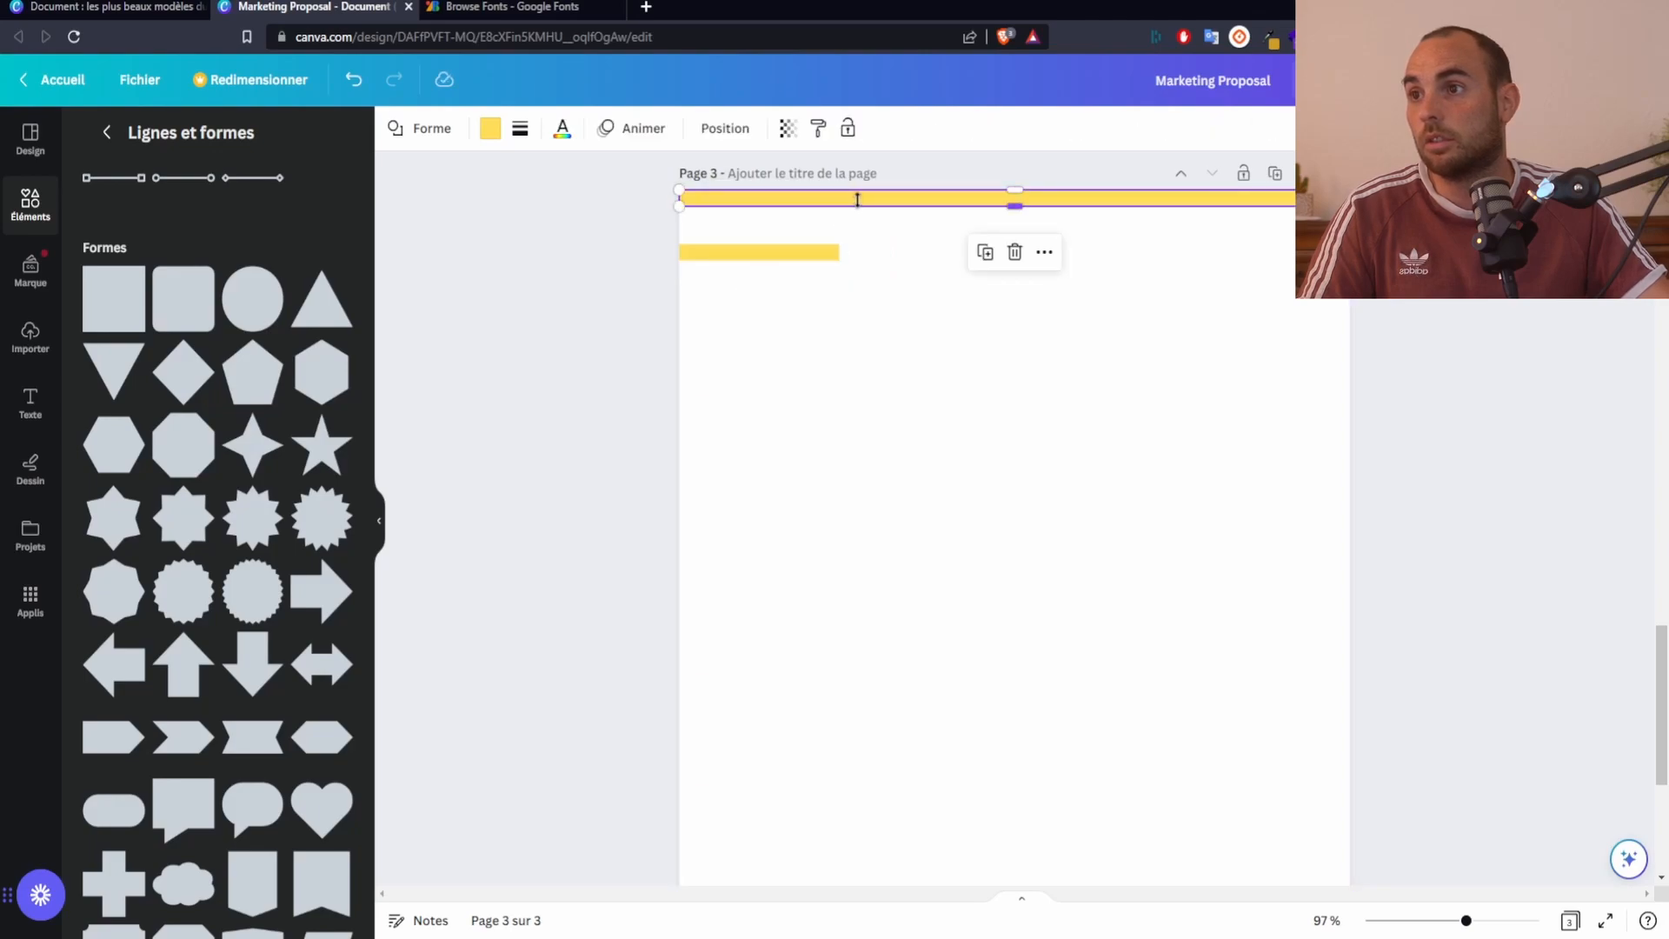
{"action": "left_click_drag", "start_coordinate": [677, 197], "coordinate": [781, 197]}
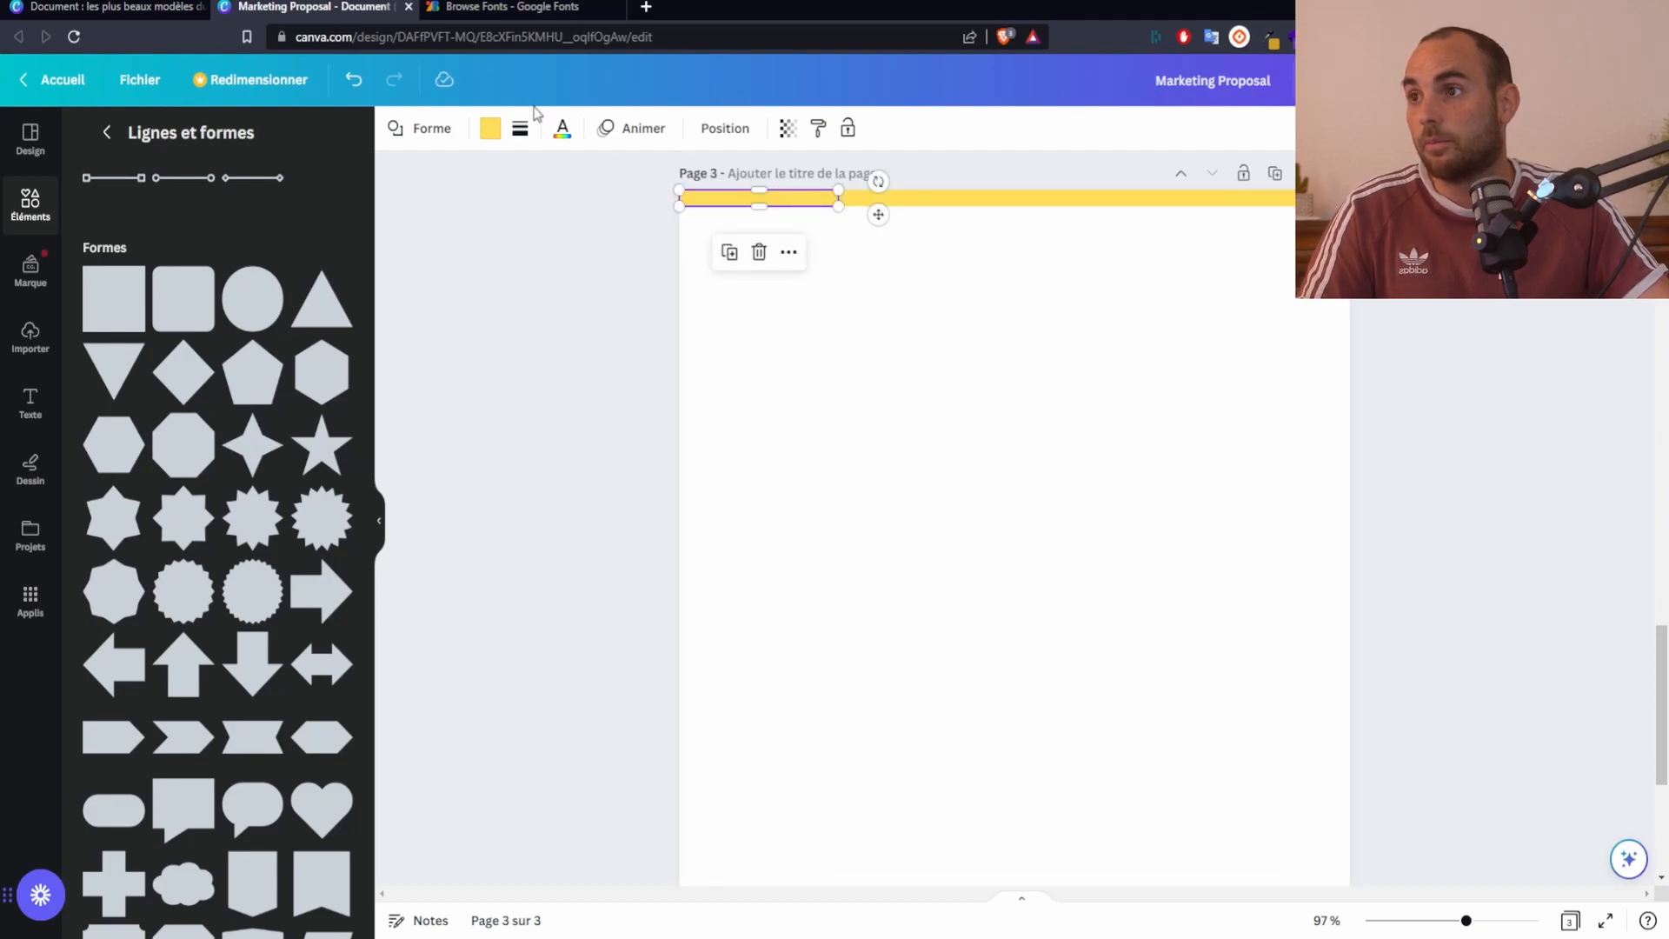
Recolour the full-width top strip in the document's dark slate blue, keeping the short strip at its left end yellow
{"action": "left_click", "coordinate": [490, 129]}
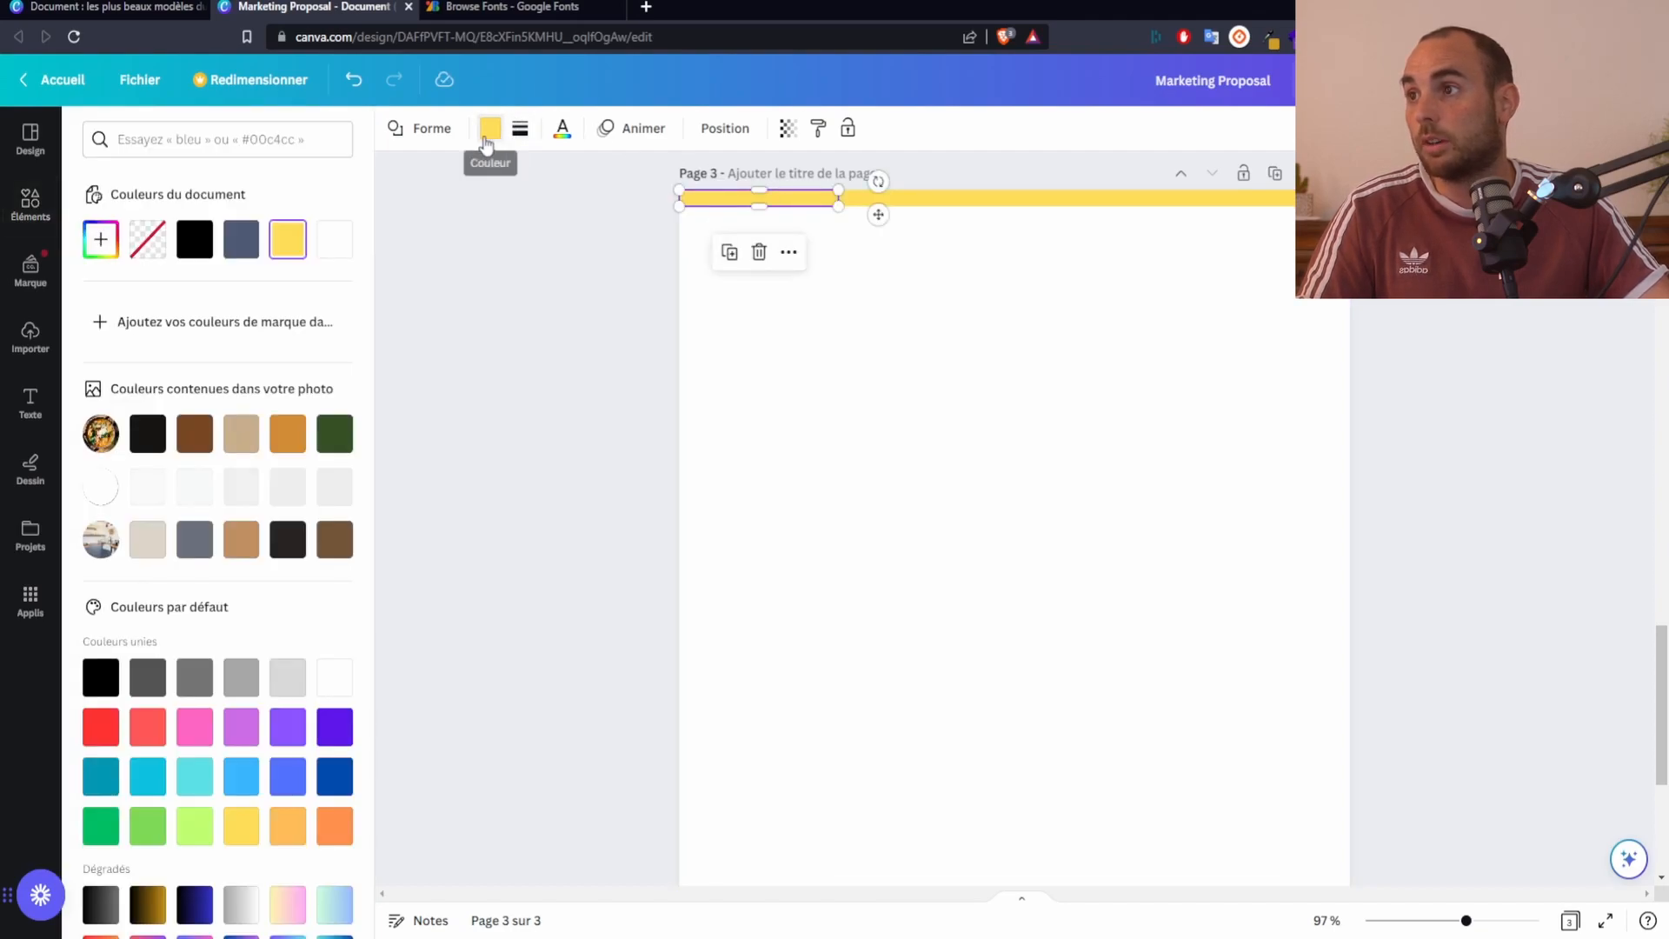
{"action": "left_click", "coordinate": [932, 202]}
{"action": "left_click", "coordinate": [240, 239]}
{"action": "left_click", "coordinate": [883, 339]}
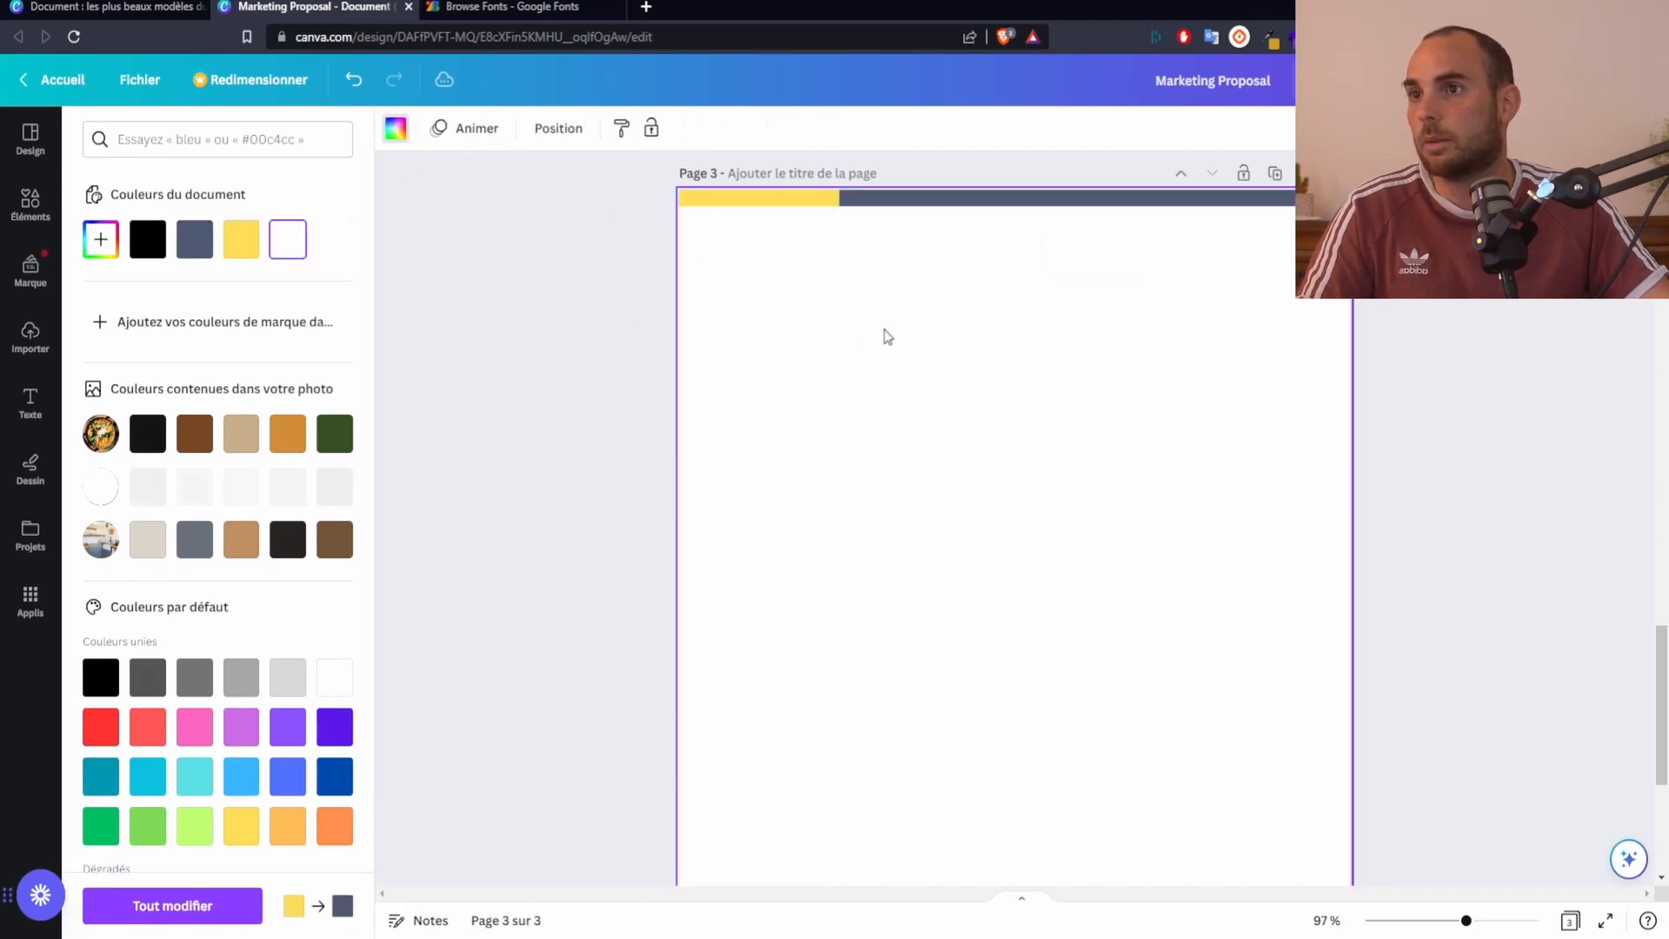
Reduce the height of the yellow bottom band to a thin full-width strip along the page's bottom edge
{"action": "scroll", "coordinate": [1369, 403], "scroll_direction": "down", "scroll_amount": 2}
{"action": "scroll", "coordinate": [1369, 404], "scroll_direction": "down", "scroll_amount": 1}
{"action": "left_click", "coordinate": [1356, 404]}
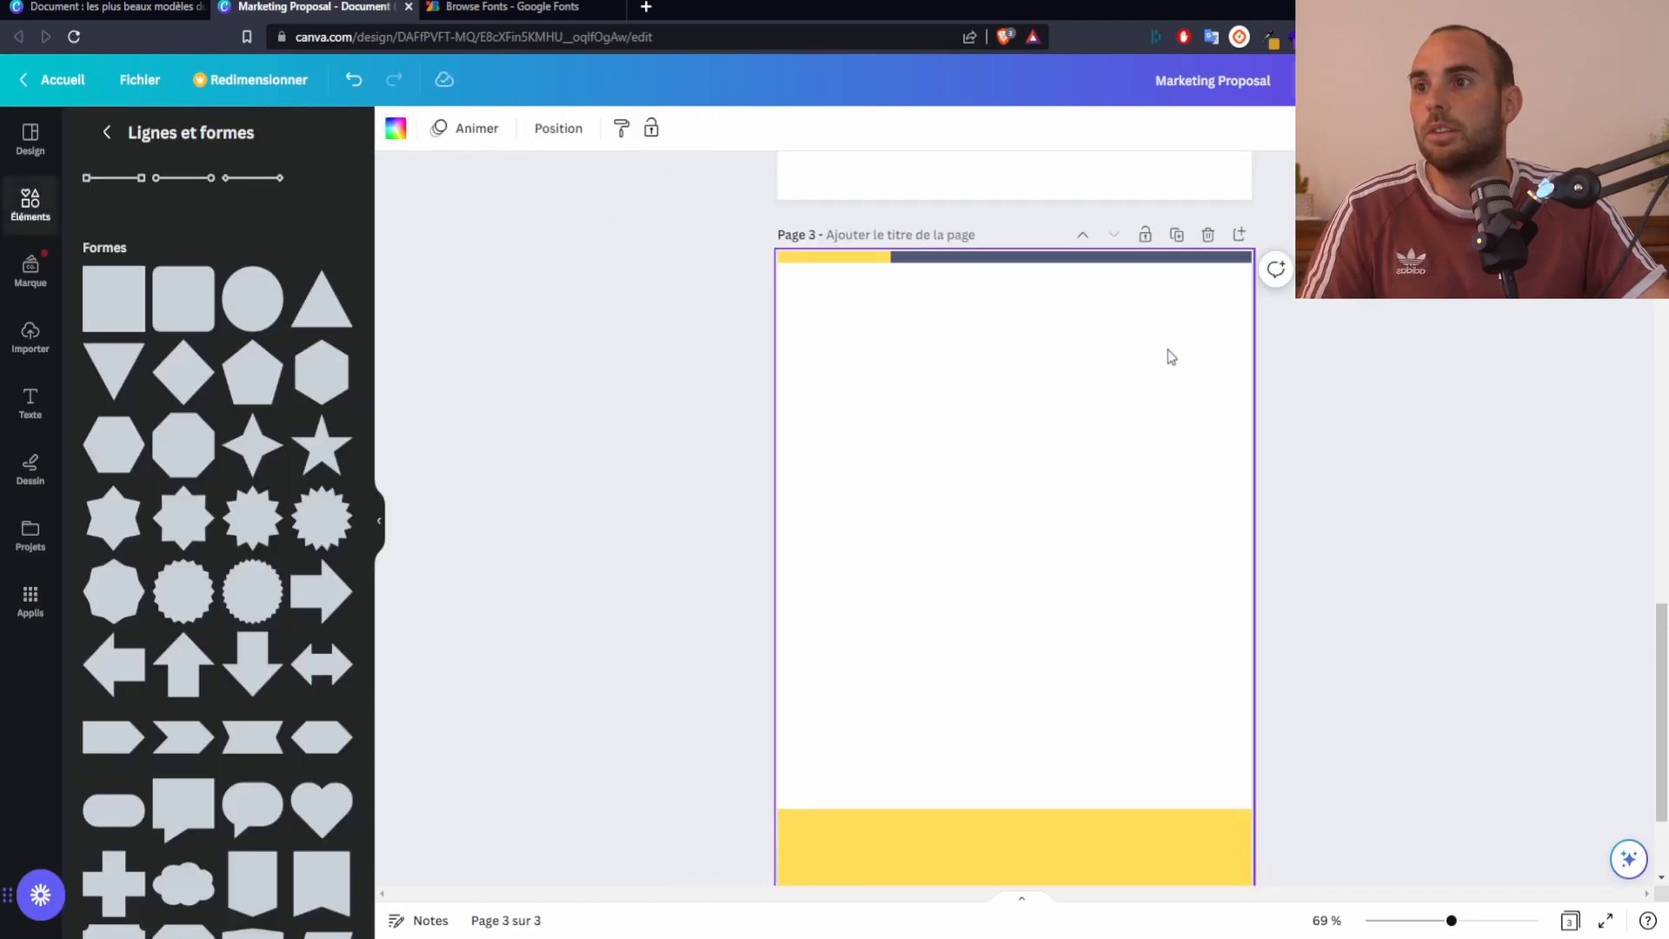
{"action": "left_click", "coordinate": [1370, 409]}
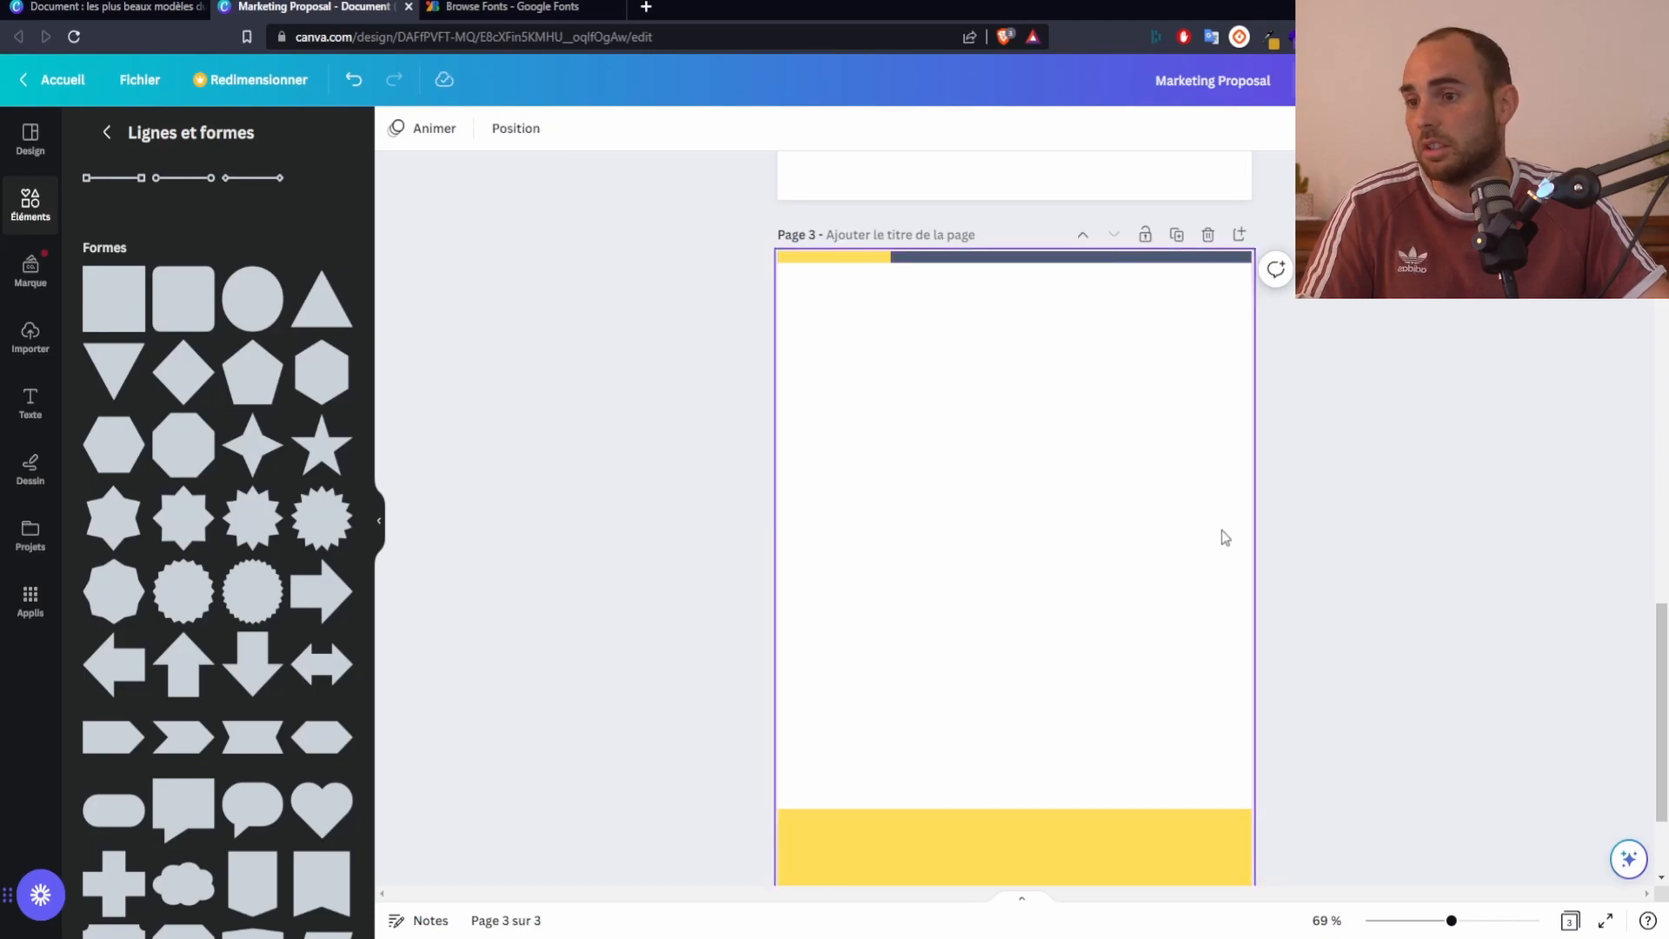
{"action": "scroll", "coordinate": [1384, 617], "scroll_direction": "down", "scroll_amount": 2}
{"action": "left_click", "coordinate": [969, 674]}
{"action": "left_click_drag", "start_coordinate": [997, 650], "coordinate": [1020, 779]}
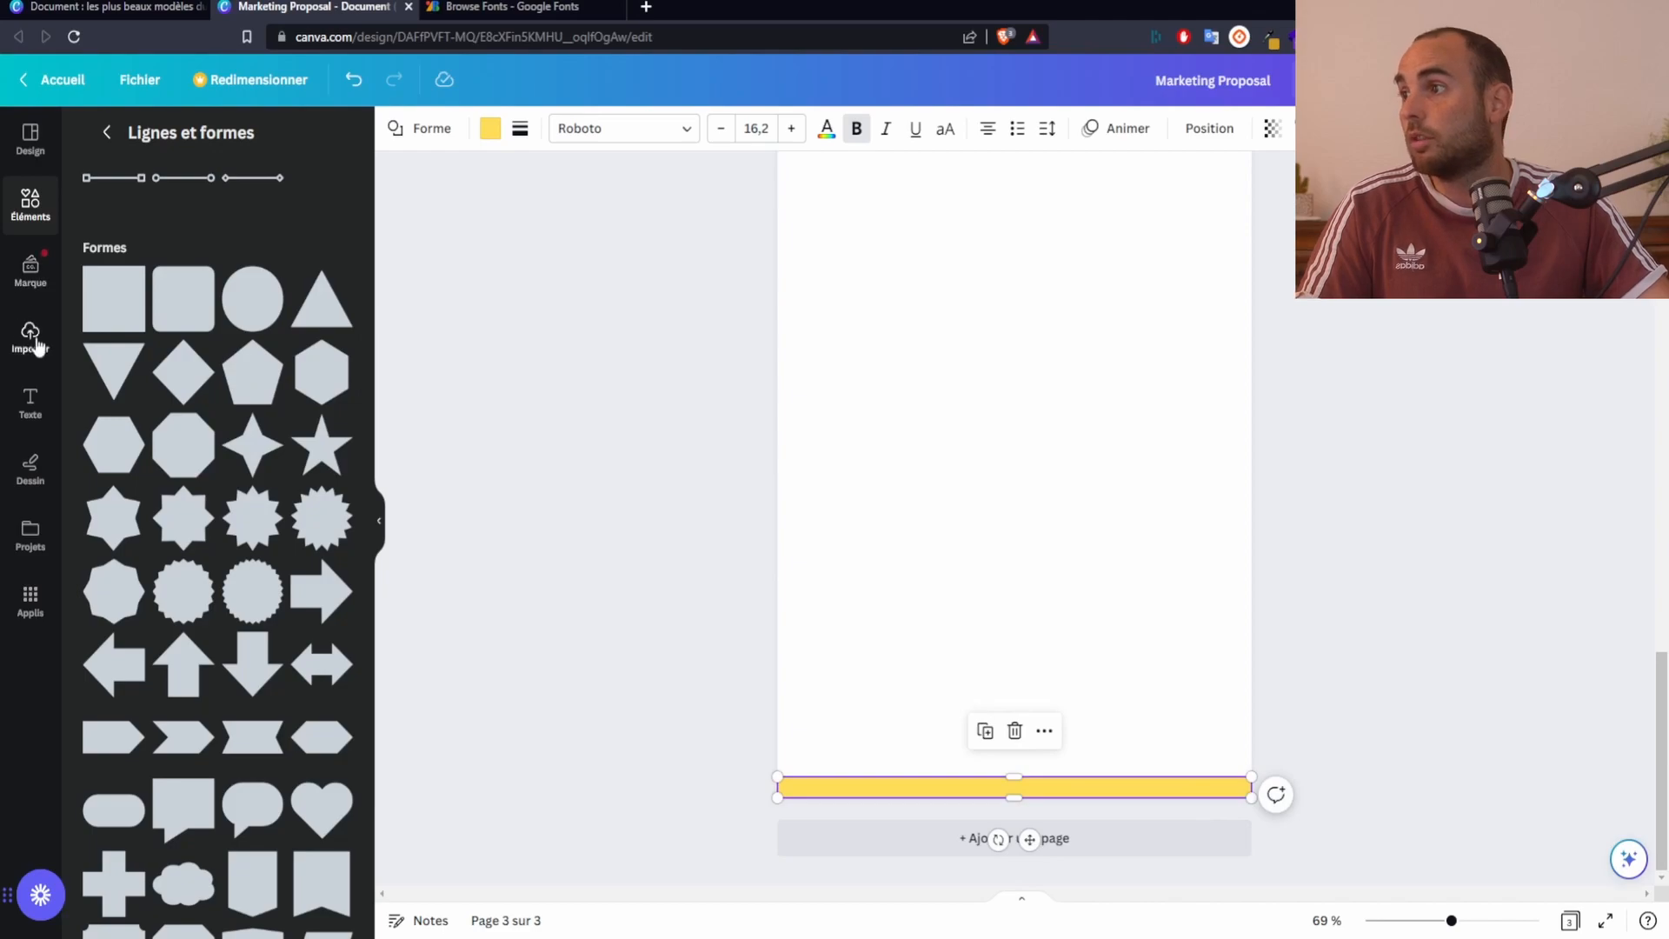
Add a subheading text box reading "Ebook : Expert en cuisine" to page 3
{"action": "left_click", "coordinate": [32, 401]}
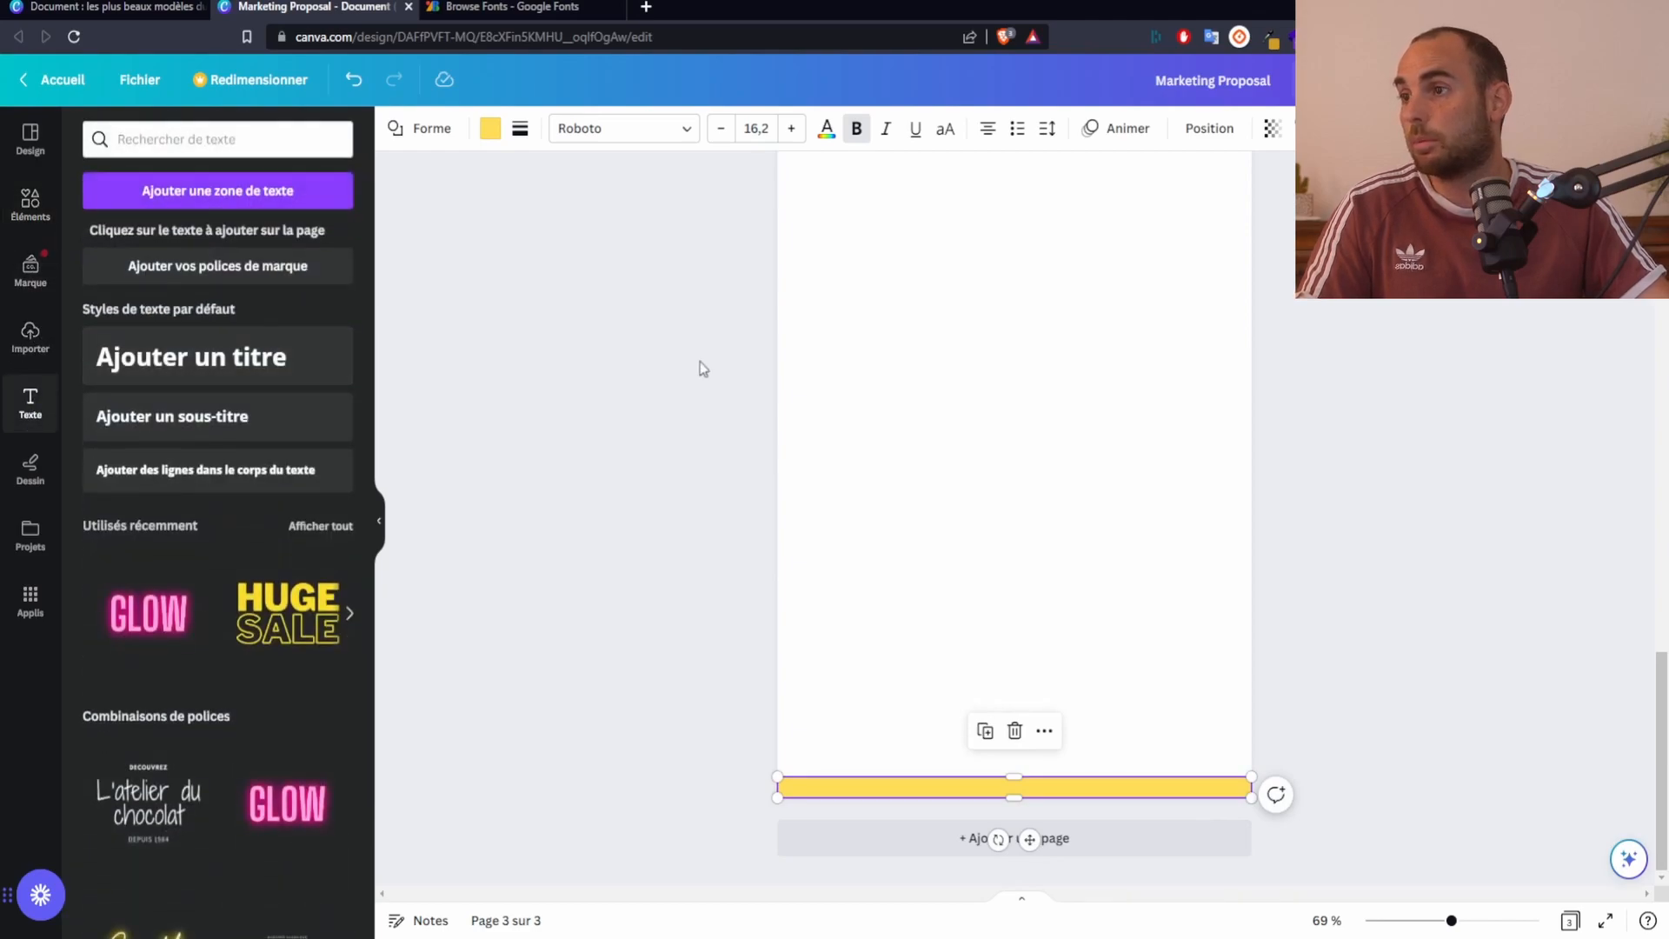
{"action": "left_click", "coordinate": [196, 418]}
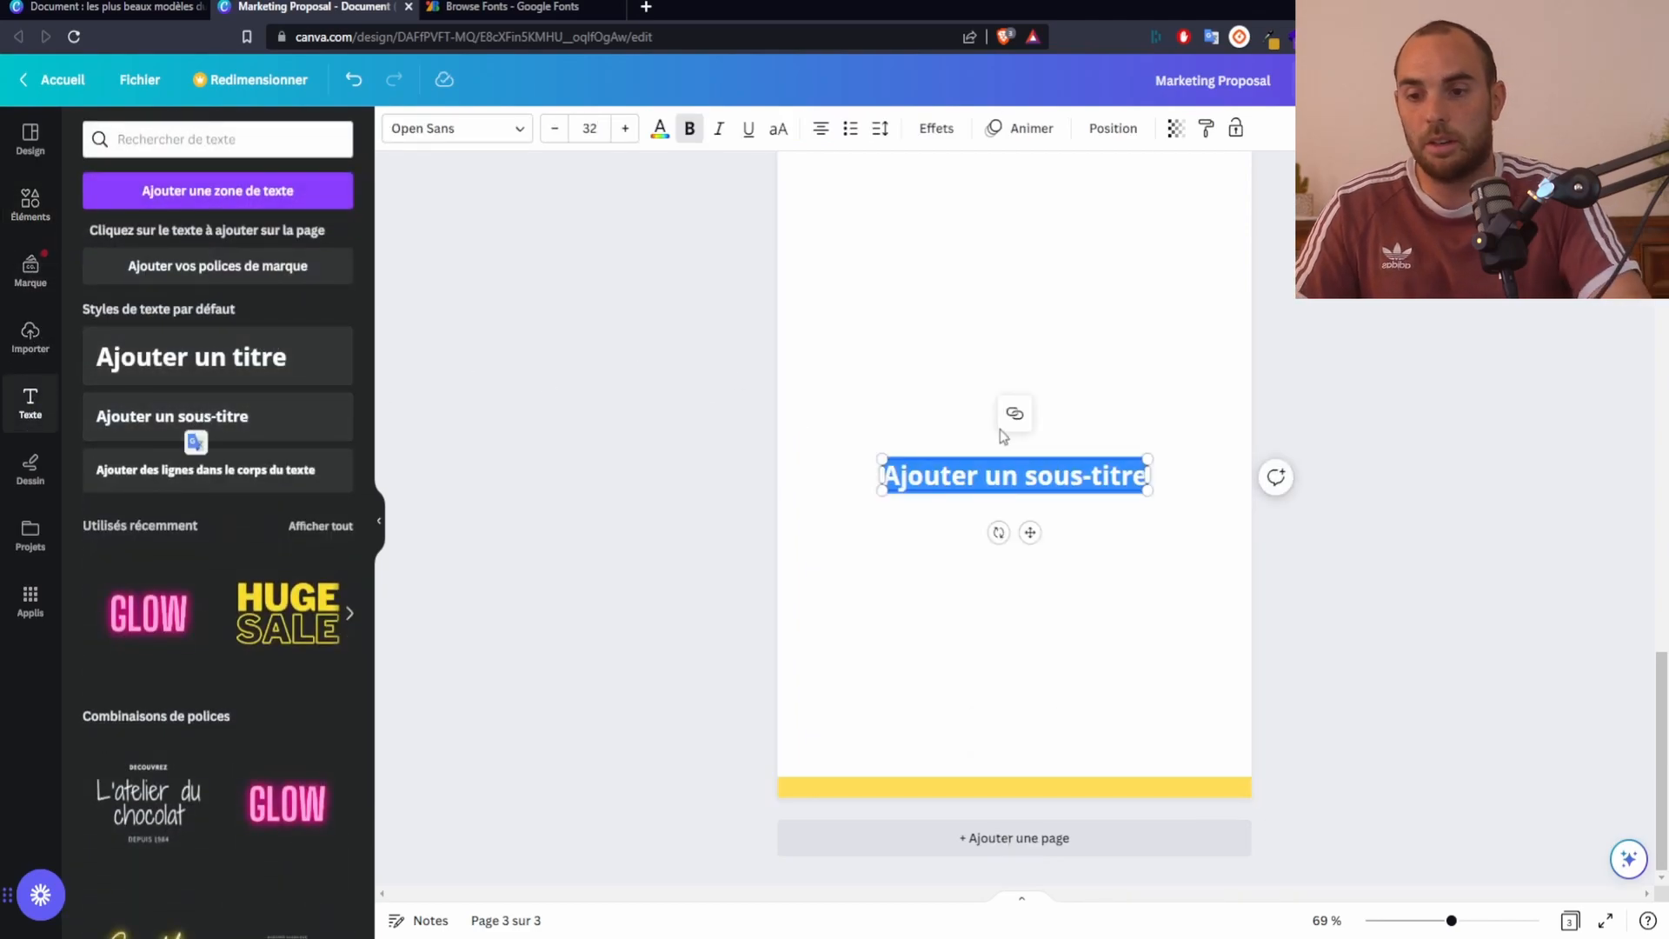
{"action": "scroll", "coordinate": [1353, 442], "scroll_direction": "up", "scroll_amount": 15}
{"action": "scroll", "coordinate": [1352, 442], "scroll_direction": "down", "scroll_amount": 5}
{"action": "scroll", "coordinate": [1333, 461], "scroll_direction": "up", "scroll_amount": 5}
{"action": "scroll", "coordinate": [1321, 469], "scroll_direction": "down", "scroll_amount": 5}
{"action": "scroll", "coordinate": [1328, 440], "scroll_direction": "up", "scroll_amount": 5}
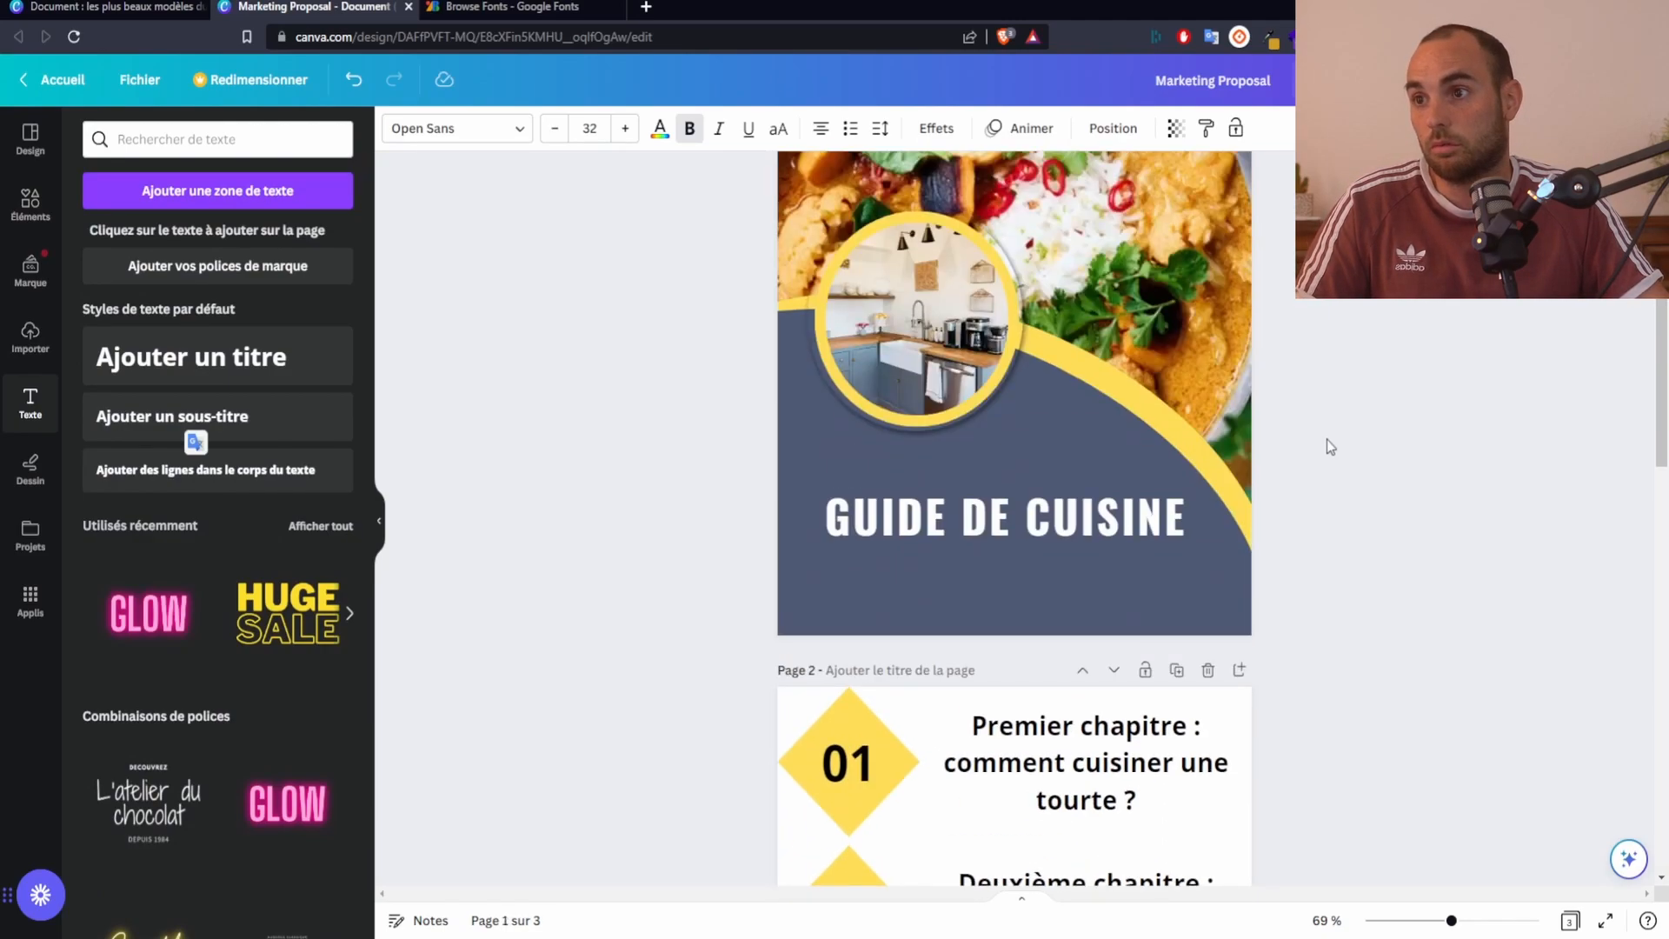
{"action": "scroll", "coordinate": [1322, 458], "scroll_direction": "down", "scroll_amount": 10}
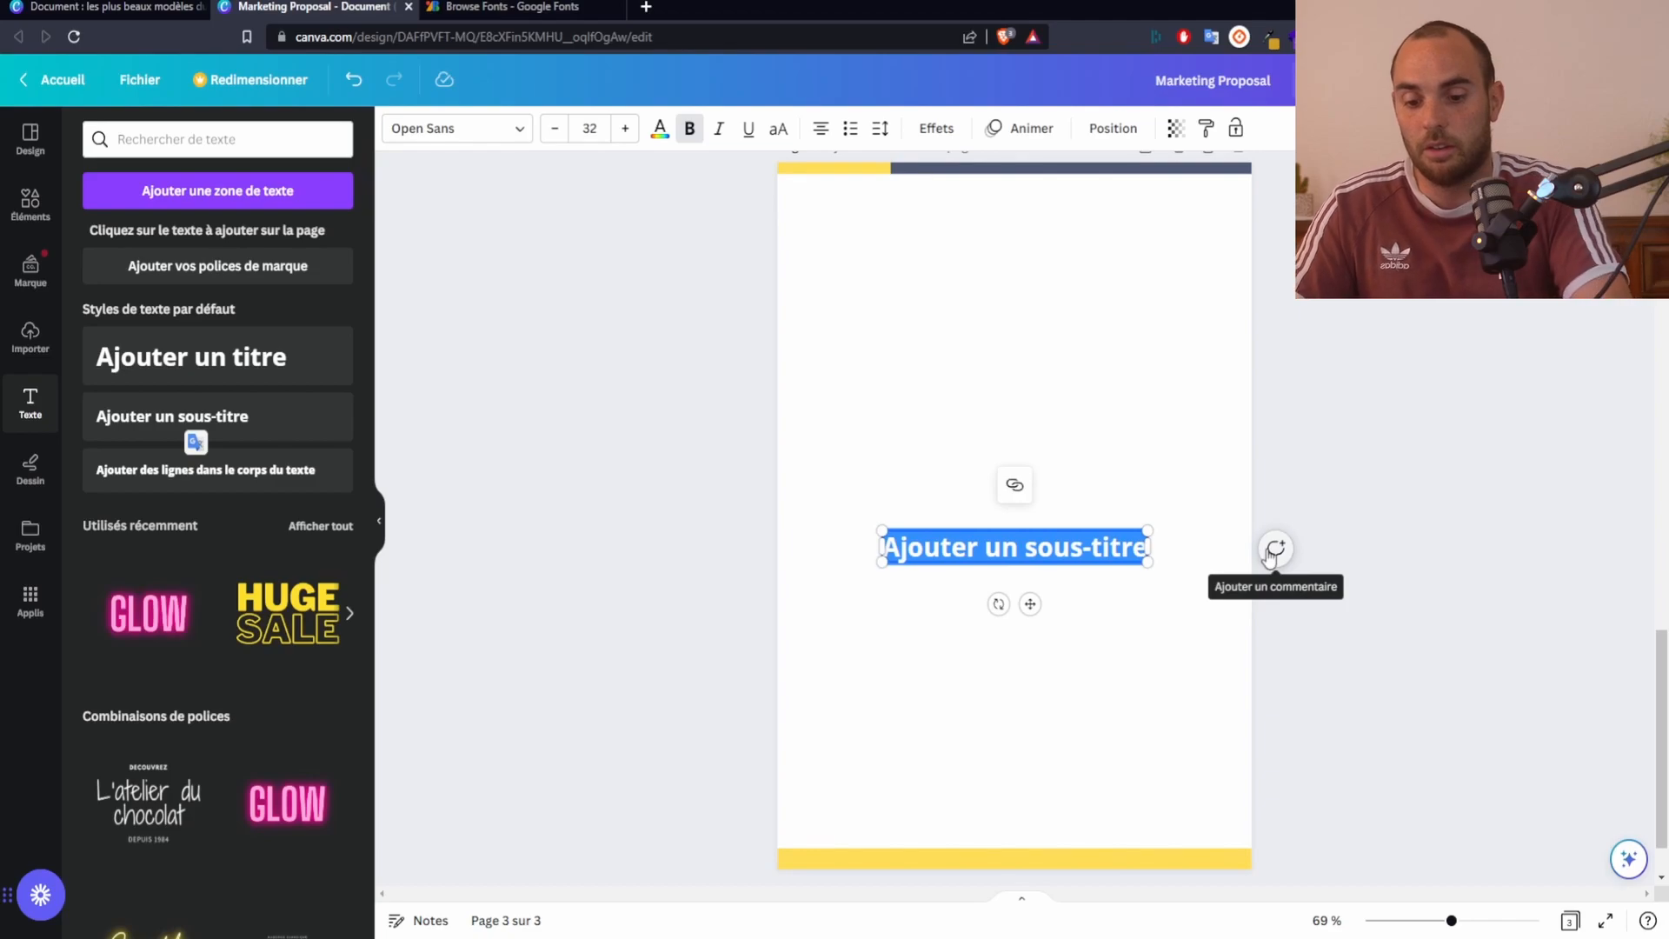
{"action": "type", "text": "Ebook :"}
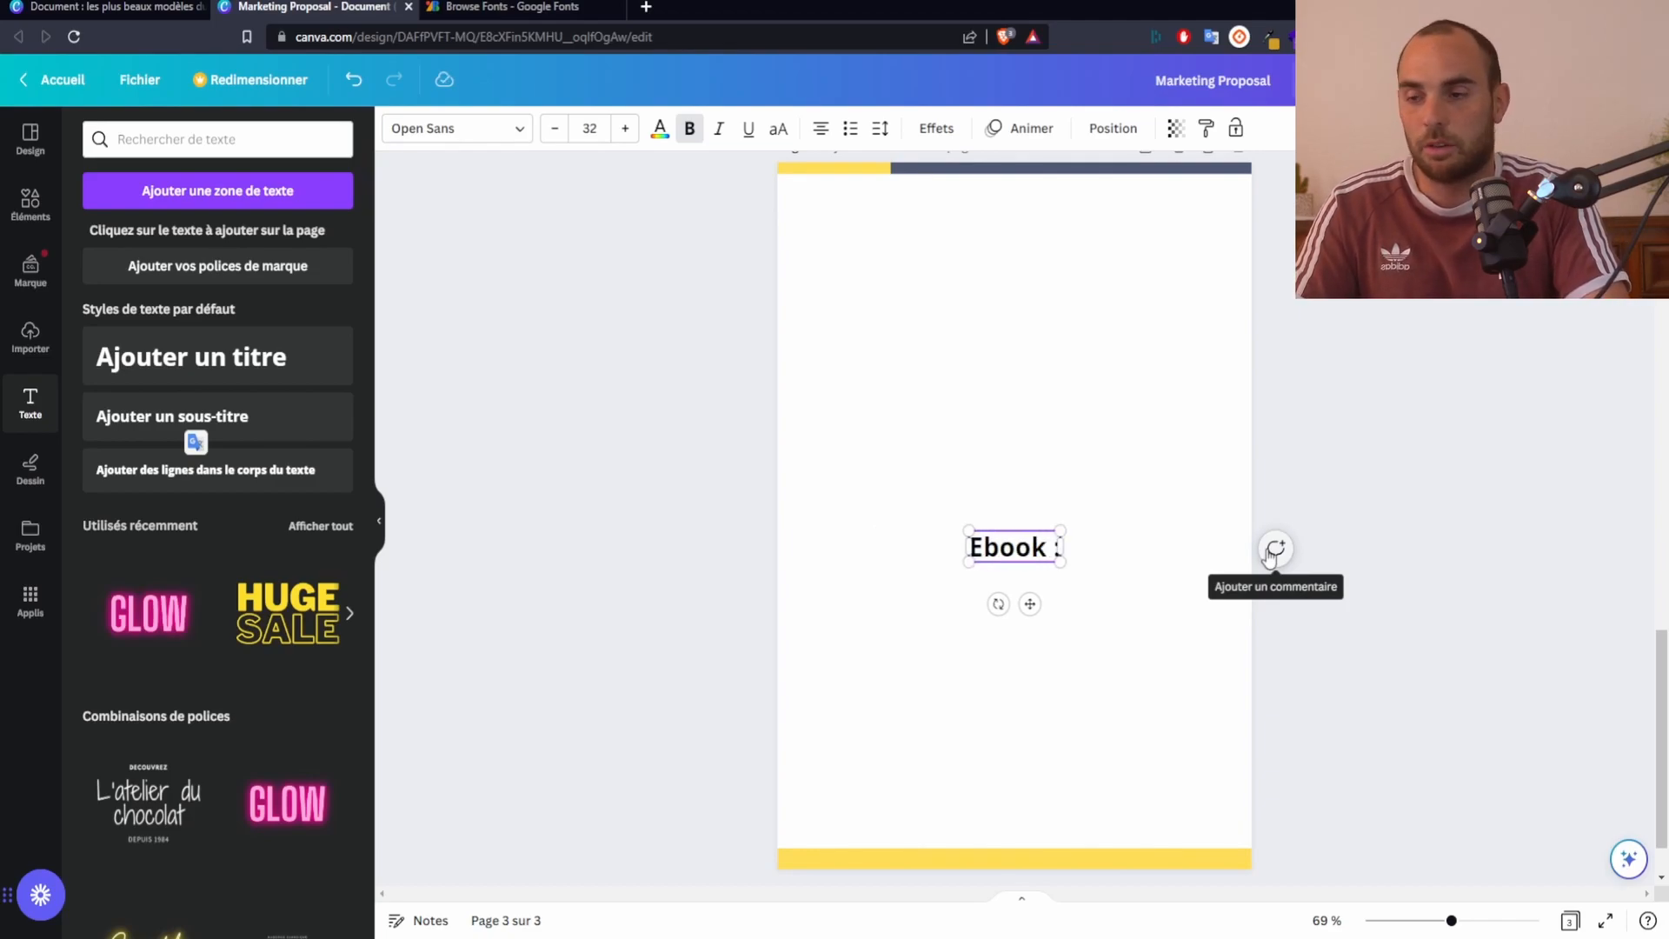
{"action": "type", "text": " Exper"}
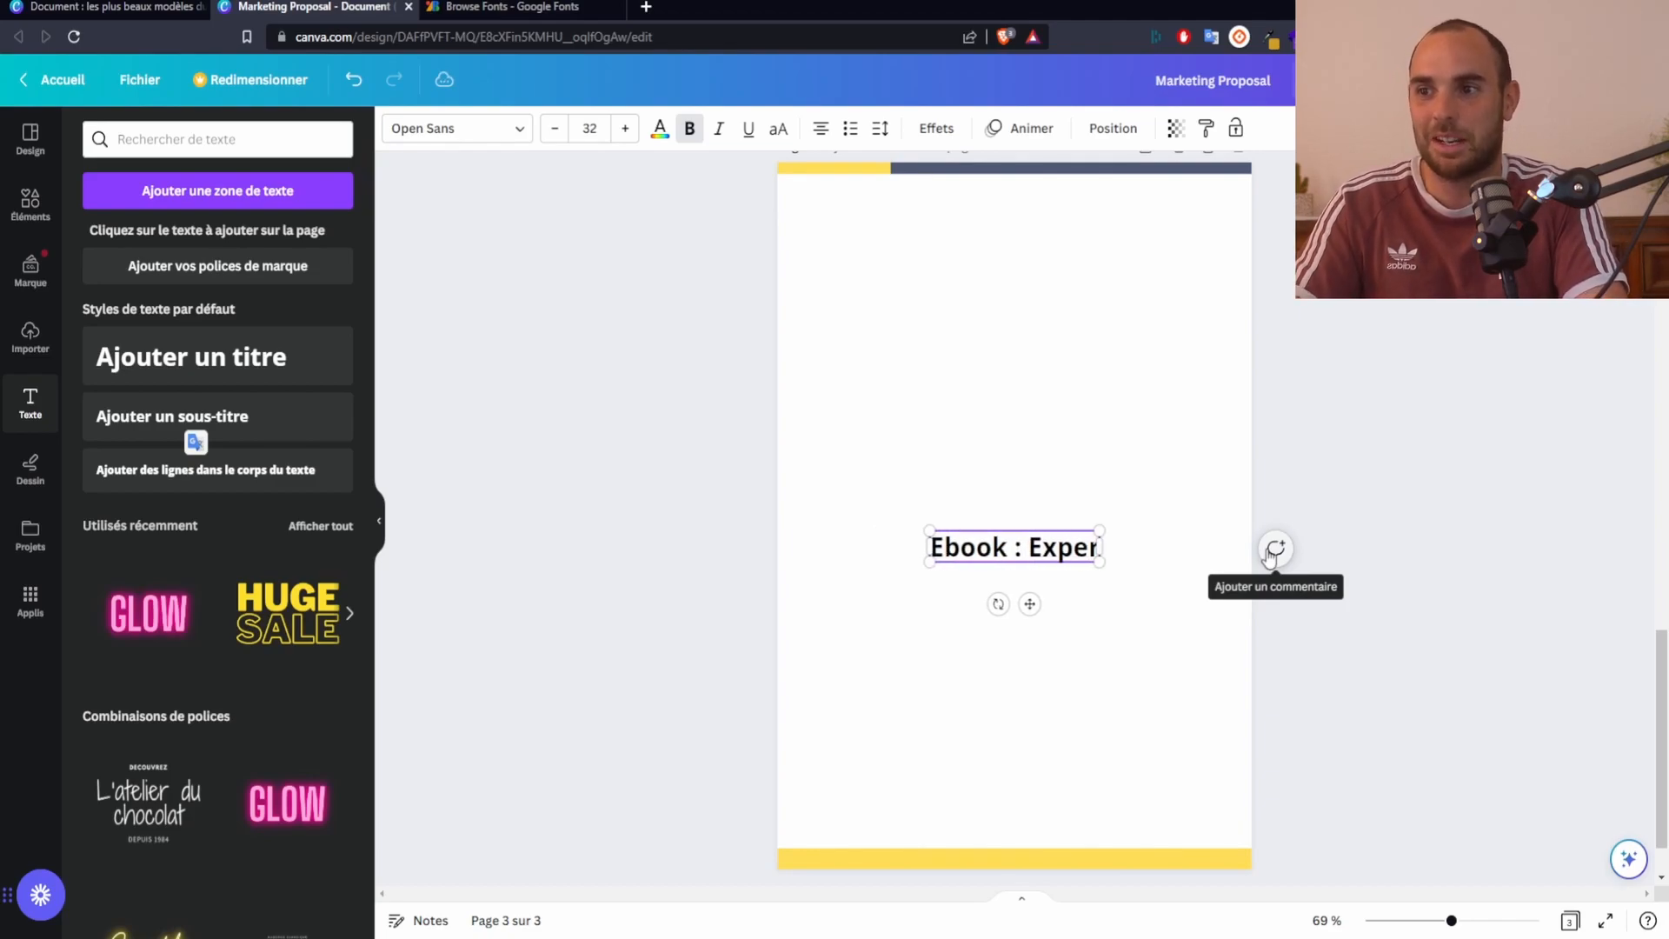
{"action": "type", "text": "t en cuisine"}
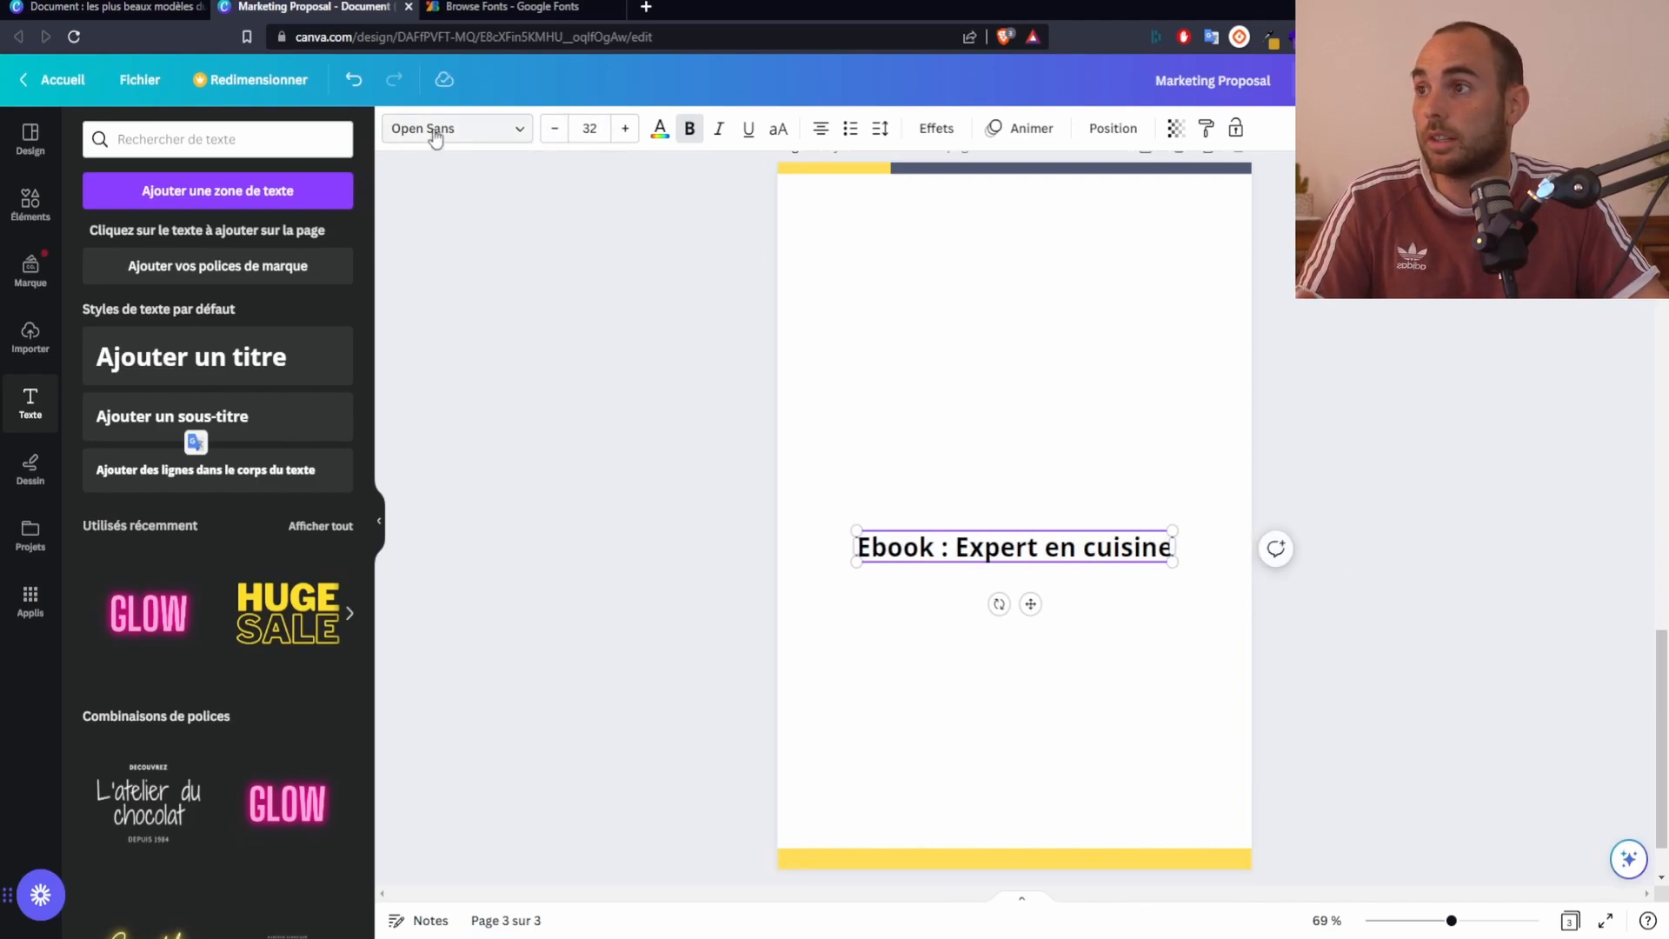
Reduce the font size of "Ebook : Expert en cuisine" to fit the yellow footer strip and place it at the strip's left end
{"action": "left_click", "coordinate": [555, 129]}
{"action": "left_click", "coordinate": [555, 129]}
{"action": "left_click", "coordinate": [555, 128]}
{"action": "left_click", "coordinate": [555, 128]}
{"action": "left_click", "coordinate": [555, 128]}
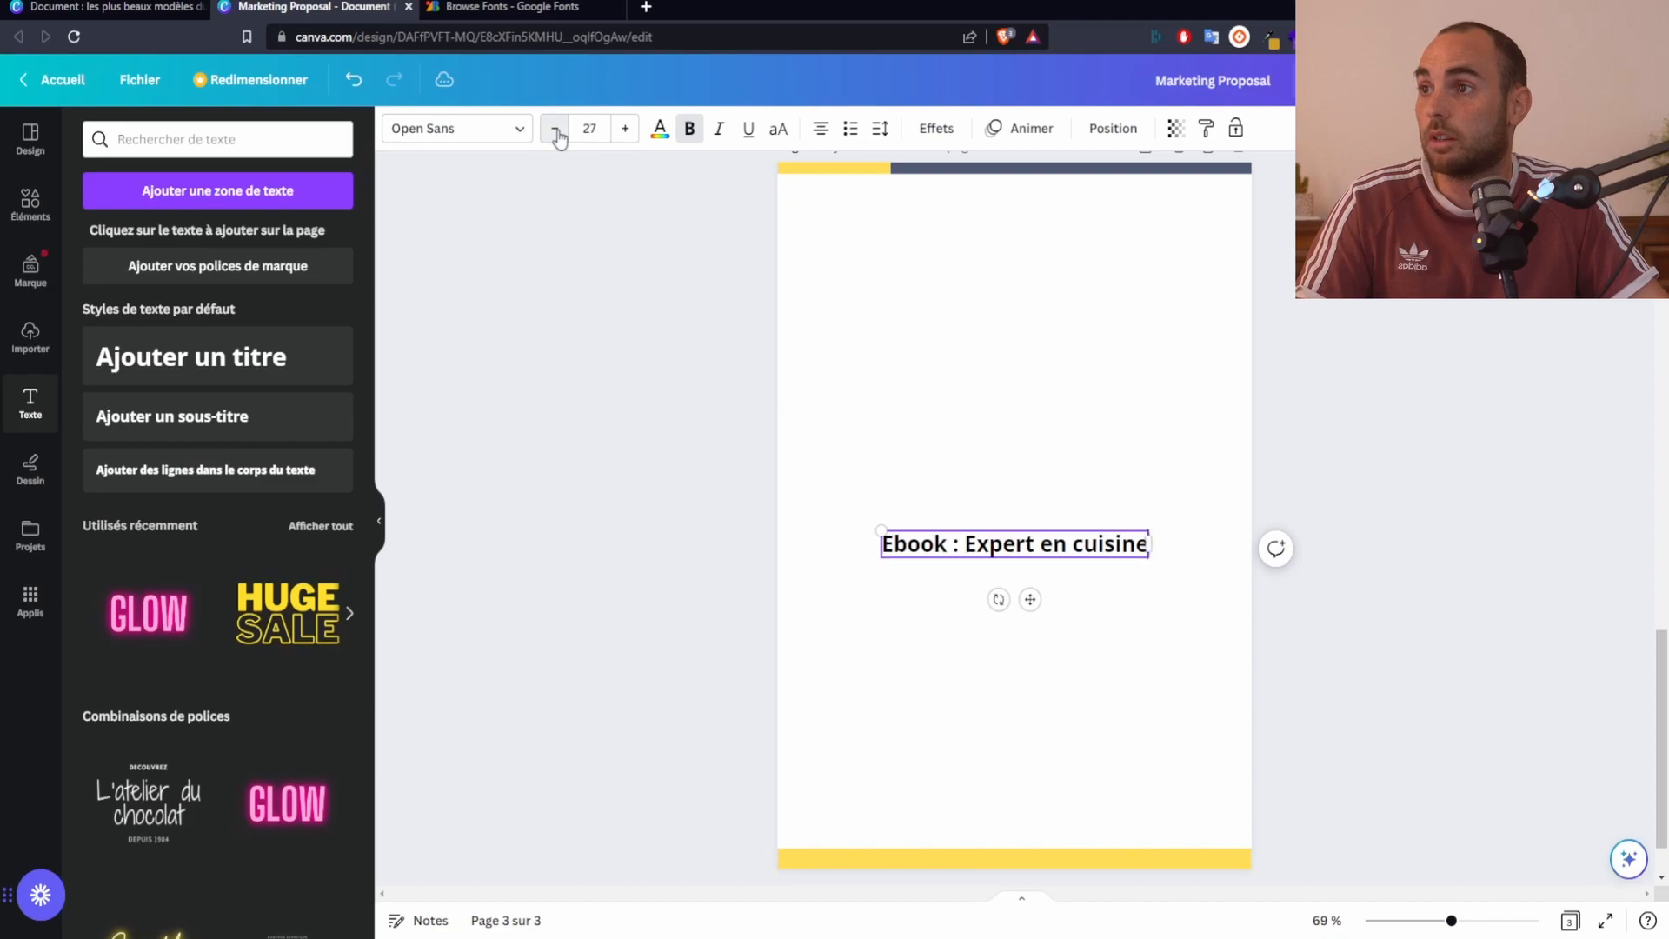
{"action": "left_click", "coordinate": [582, 131]}
{"action": "left_click", "coordinate": [554, 128]}
{"action": "left_click", "coordinate": [555, 128]}
{"action": "left_click", "coordinate": [555, 129]}
{"action": "left_click", "coordinate": [554, 128]}
{"action": "left_click", "coordinate": [555, 129]}
{"action": "left_click", "coordinate": [555, 129]}
{"action": "left_click", "coordinate": [555, 129]}
{"action": "left_click", "coordinate": [555, 129]}
{"action": "left_click", "coordinate": [950, 337]}
{"action": "left_click_drag", "start_coordinate": [1013, 538], "coordinate": [867, 855]}
{"action": "left_click", "coordinate": [932, 772]}
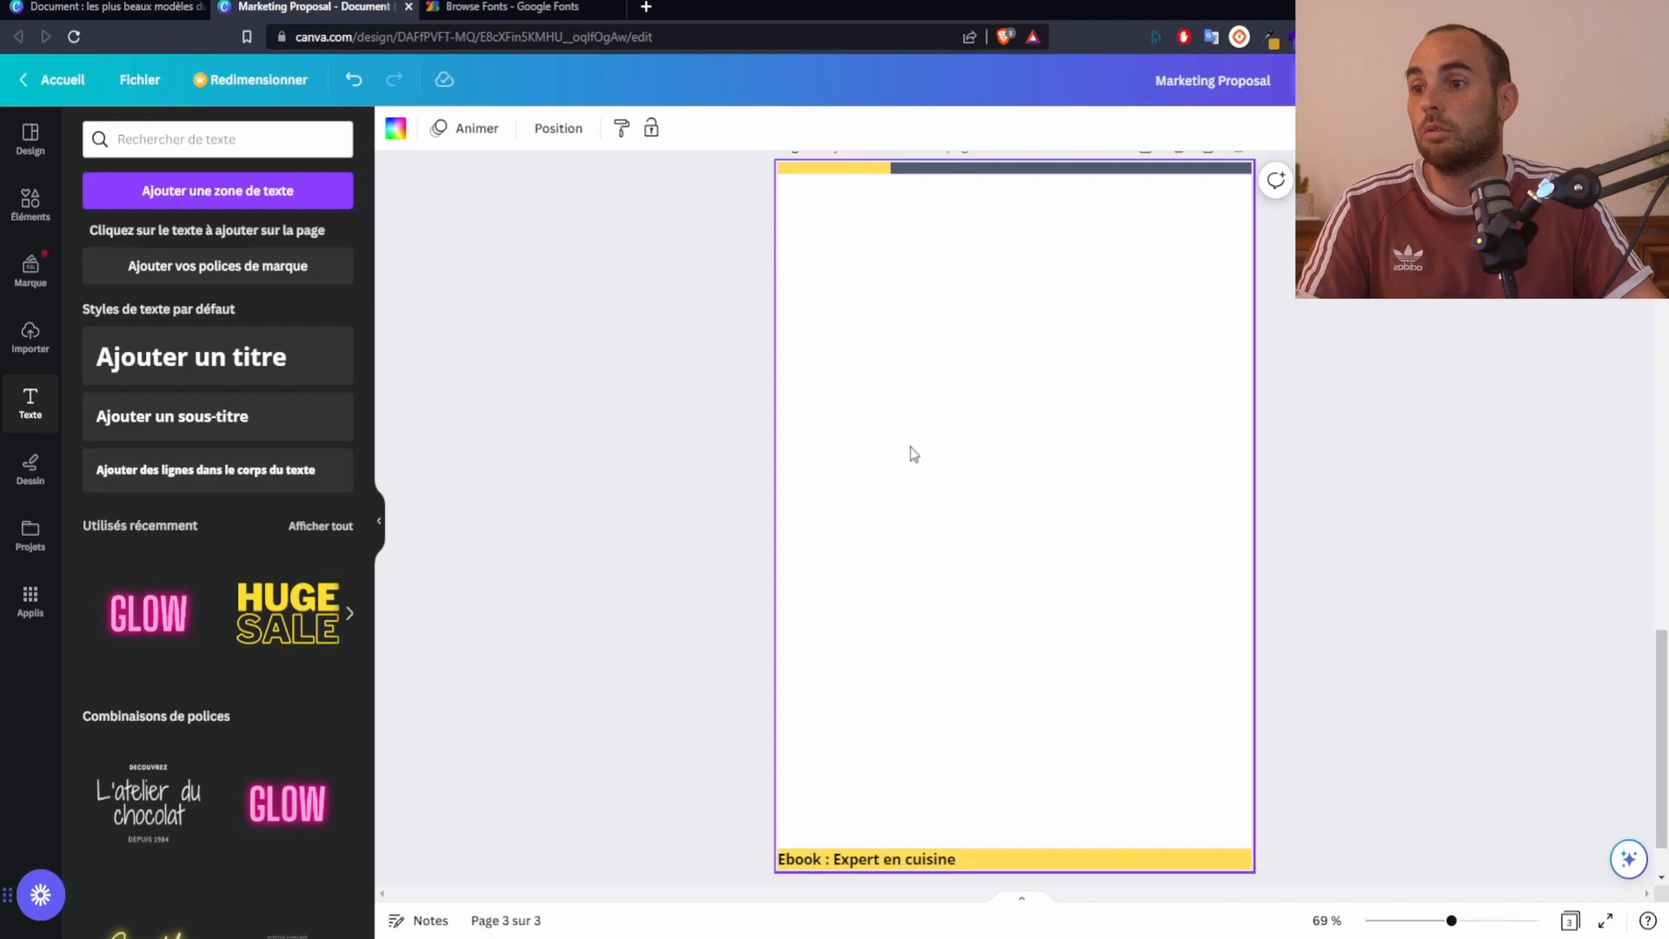
{"action": "left_click", "coordinate": [171, 419]}
{"action": "type", "text": "www"}
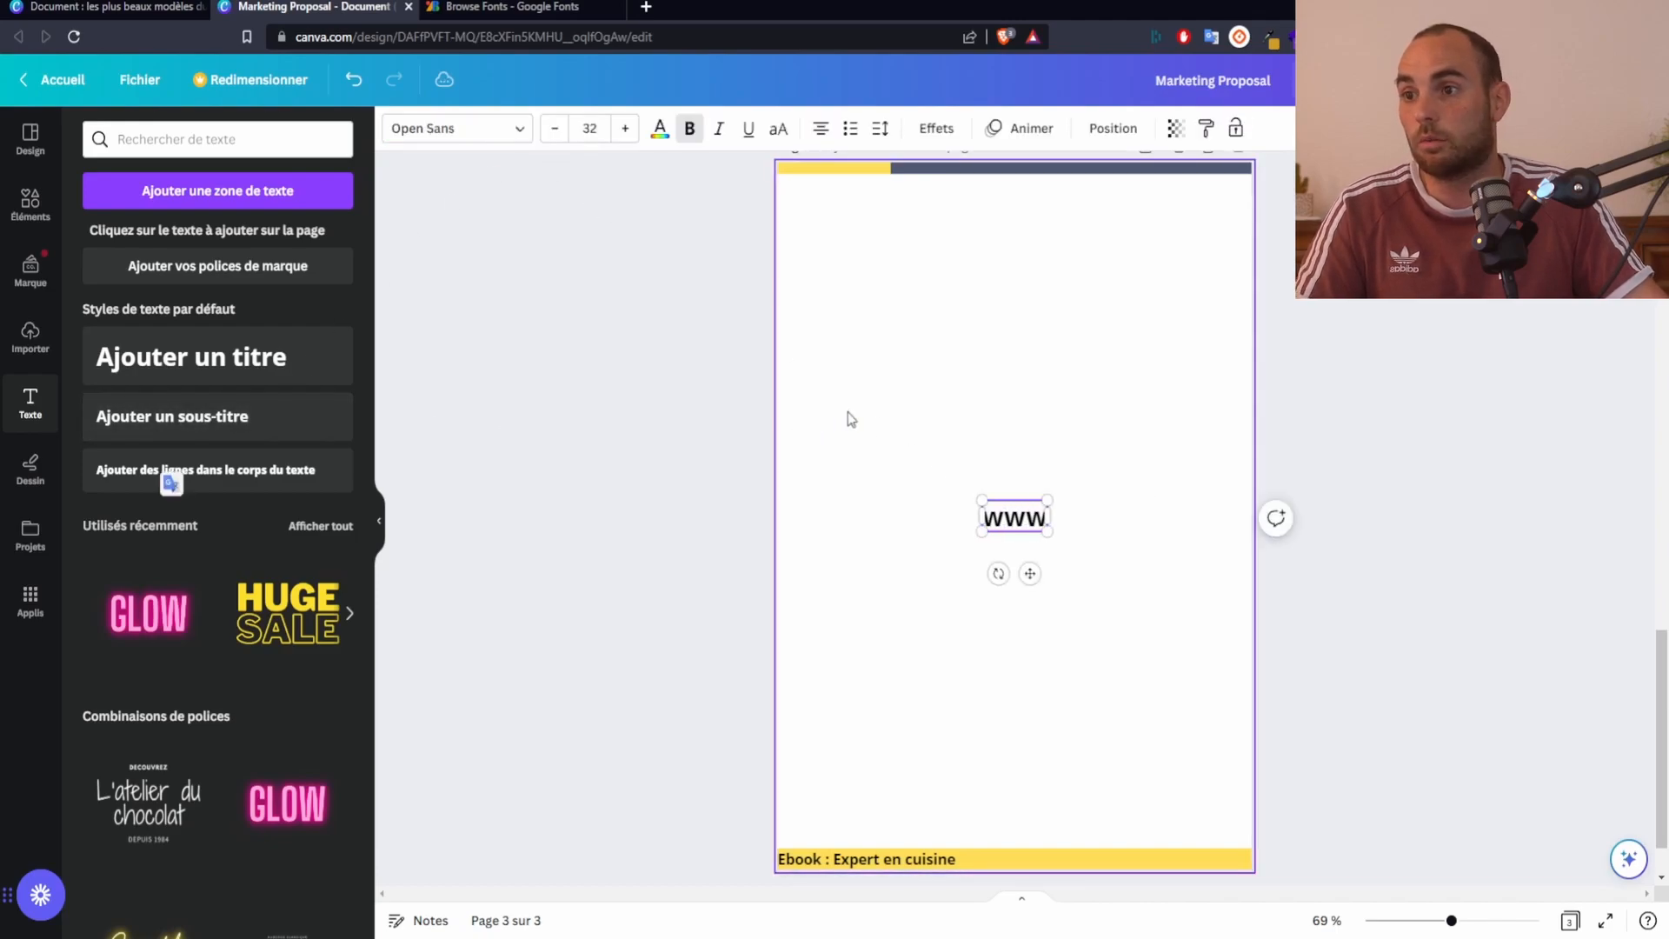
{"action": "type", "text": ".exper"}
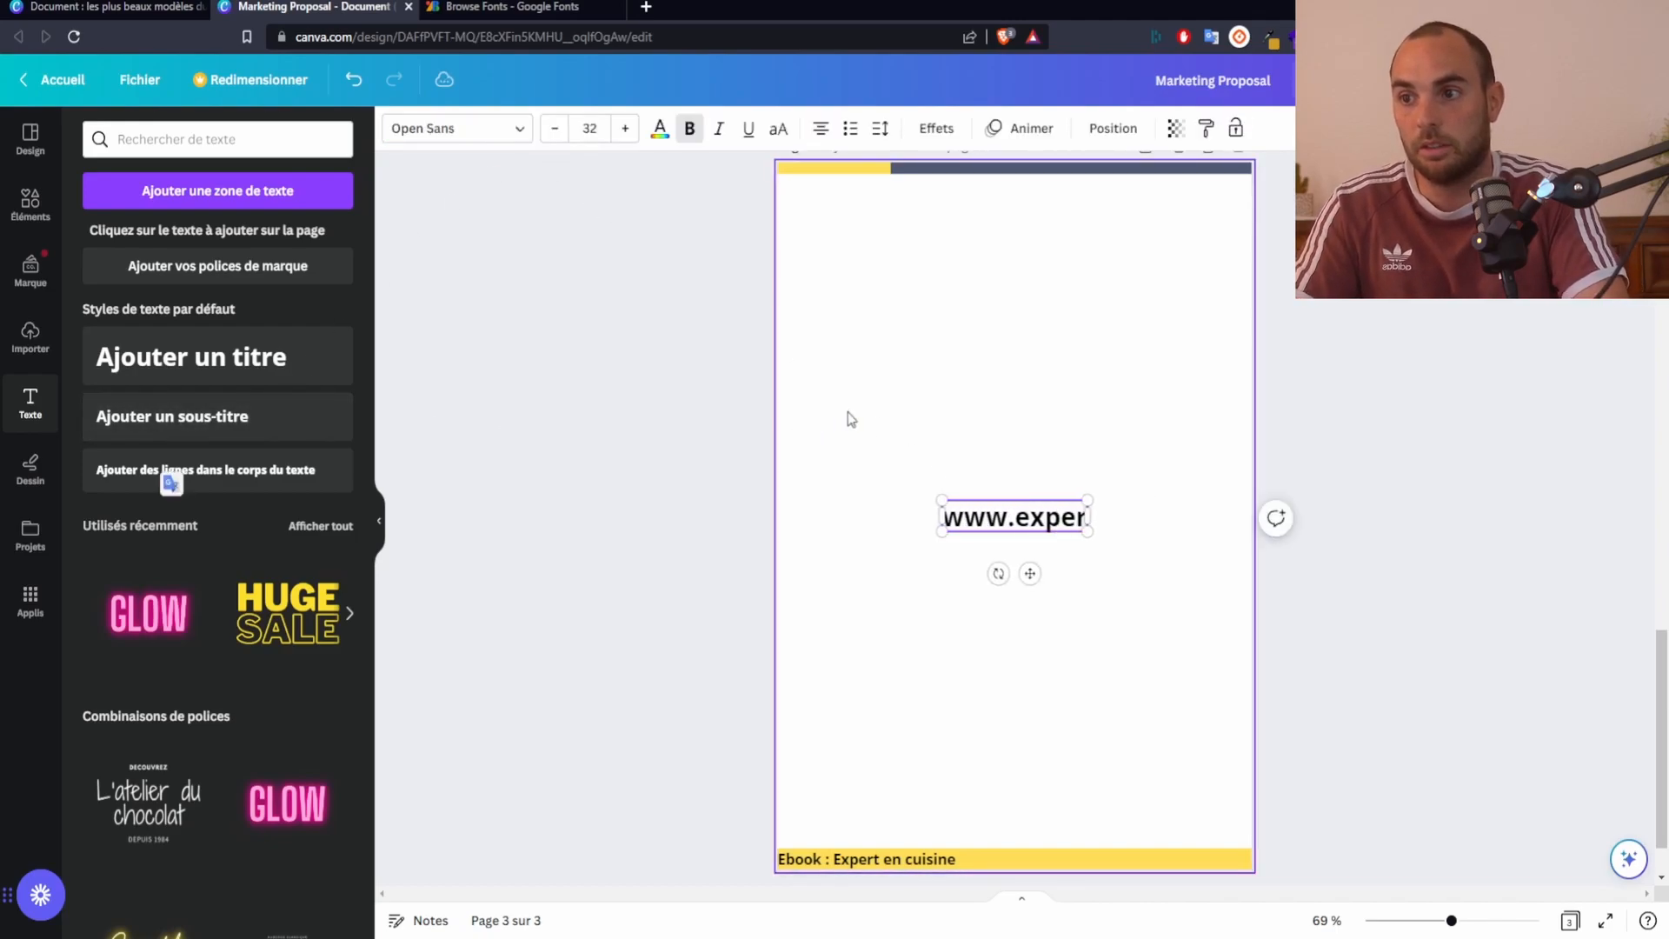
{"action": "type", "text": "tencuisine.fr"}
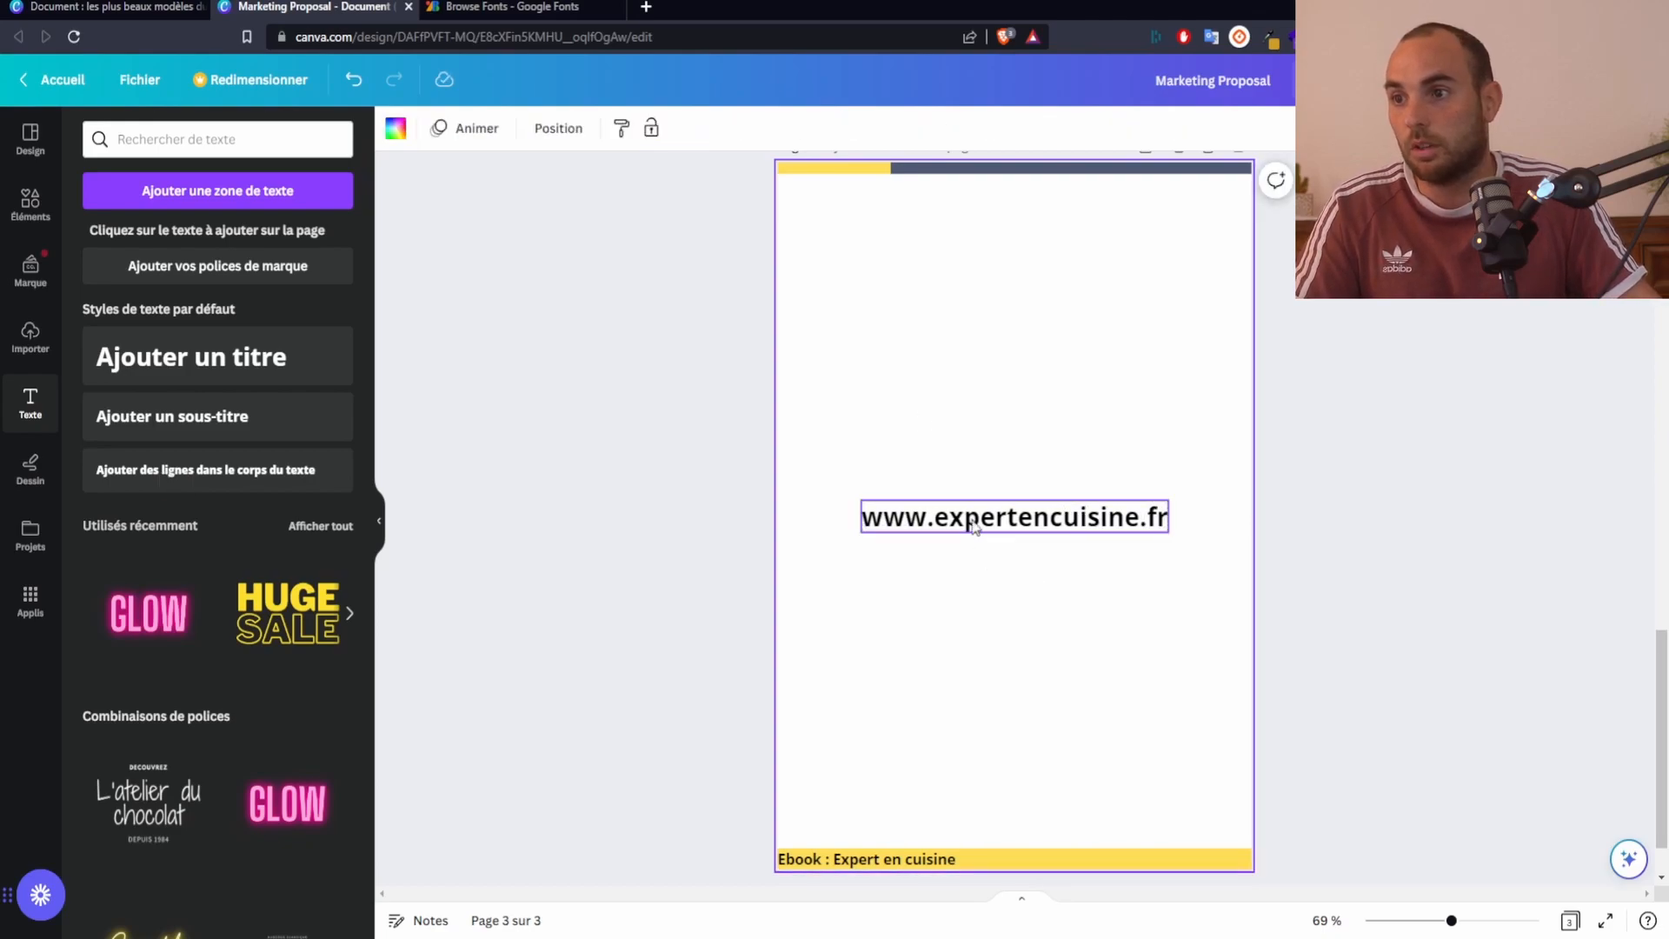
Set the web address's font size to 15 and place it at the right end of the yellow footer strip
{"action": "left_click_drag", "start_coordinate": [969, 522], "coordinate": [1075, 739]}
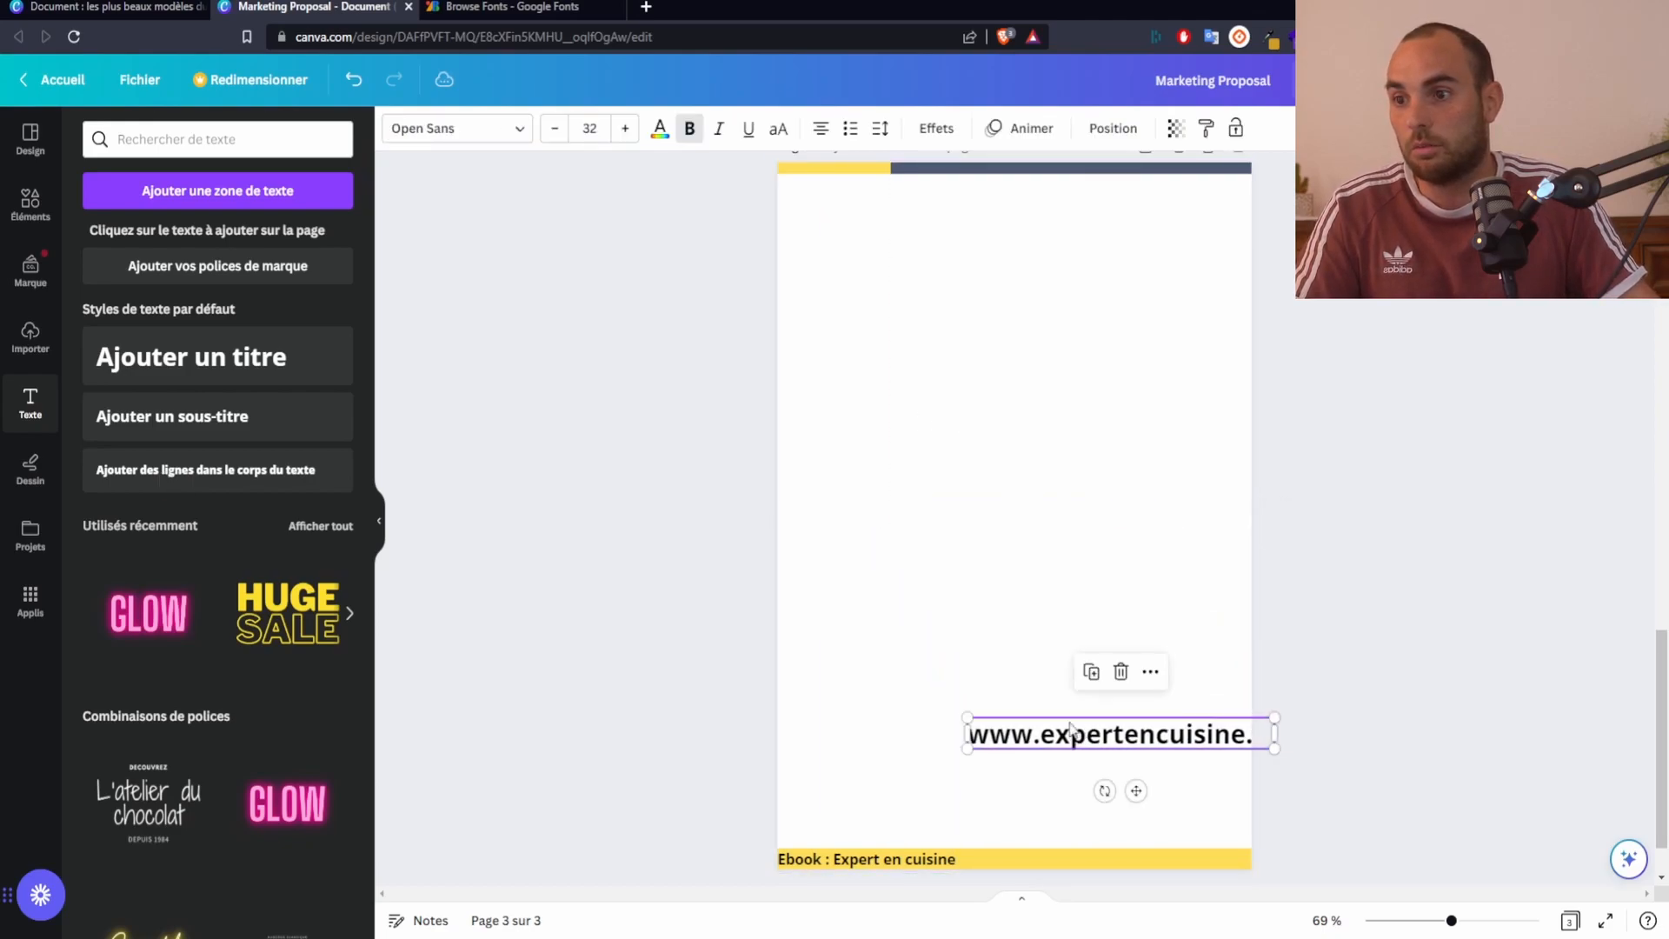
{"action": "left_click", "coordinate": [591, 129]}
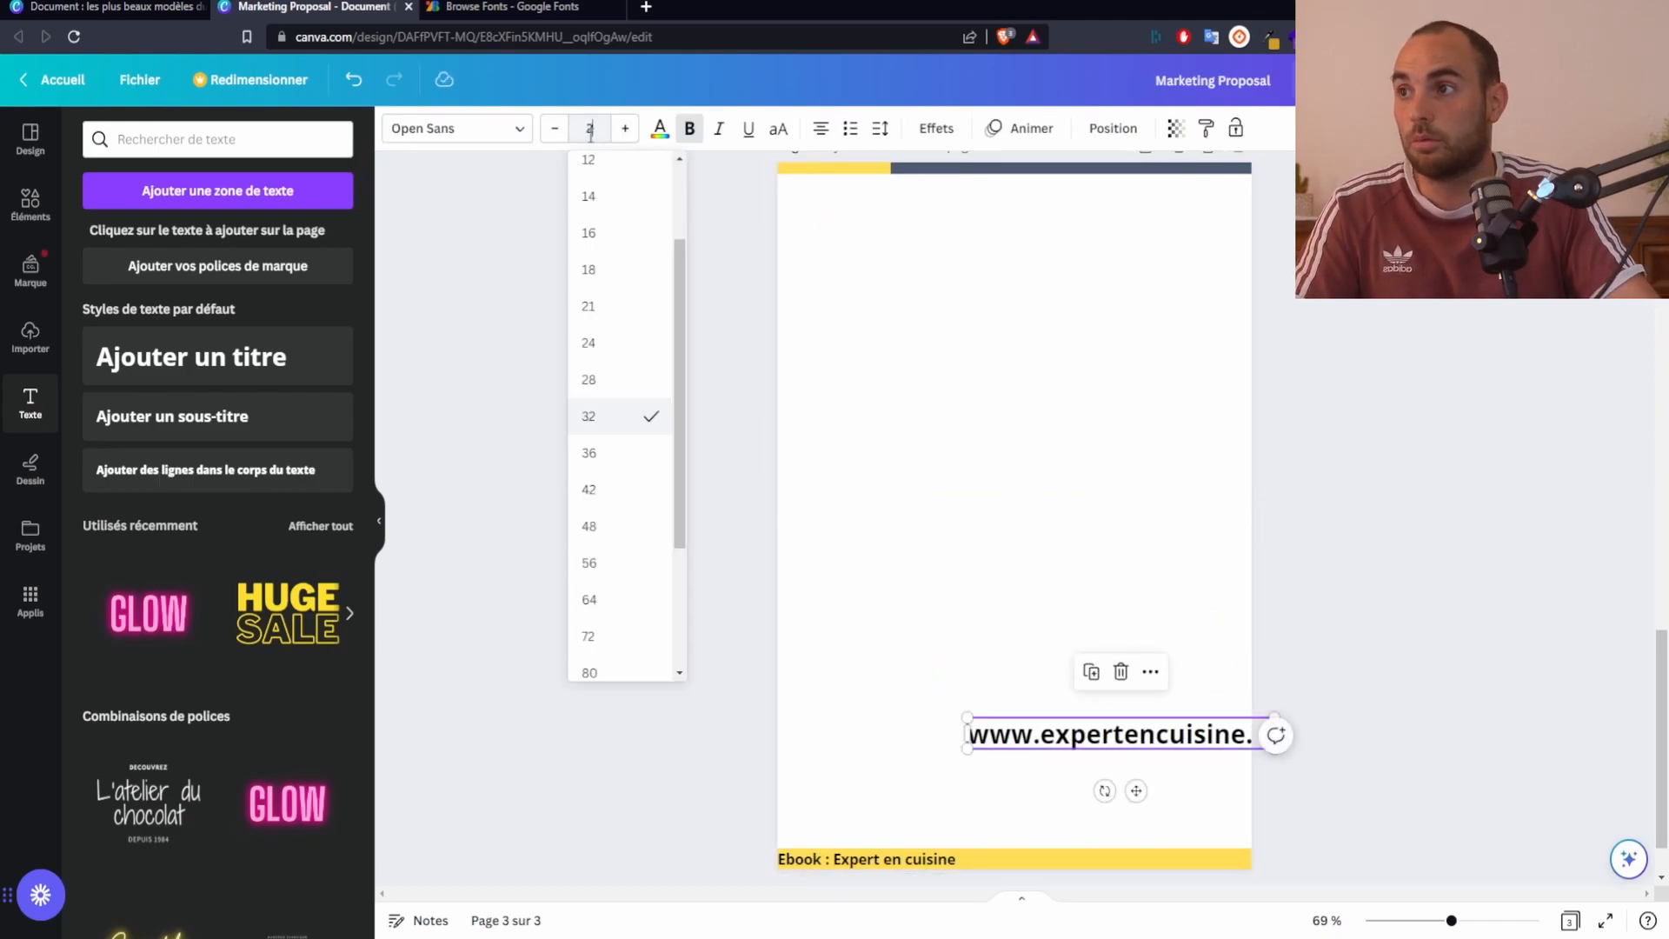
{"action": "type", "text": "20"}
{"action": "key", "text": "Return"}
{"action": "left_click_drag", "start_coordinate": [1086, 724], "coordinate": [1123, 857]}
{"action": "left_click", "coordinate": [555, 129]}
{"action": "left_click", "coordinate": [555, 129]}
{"action": "left_click", "coordinate": [554, 129]}
{"action": "left_click", "coordinate": [555, 129]}
{"action": "left_click", "coordinate": [555, 128]}
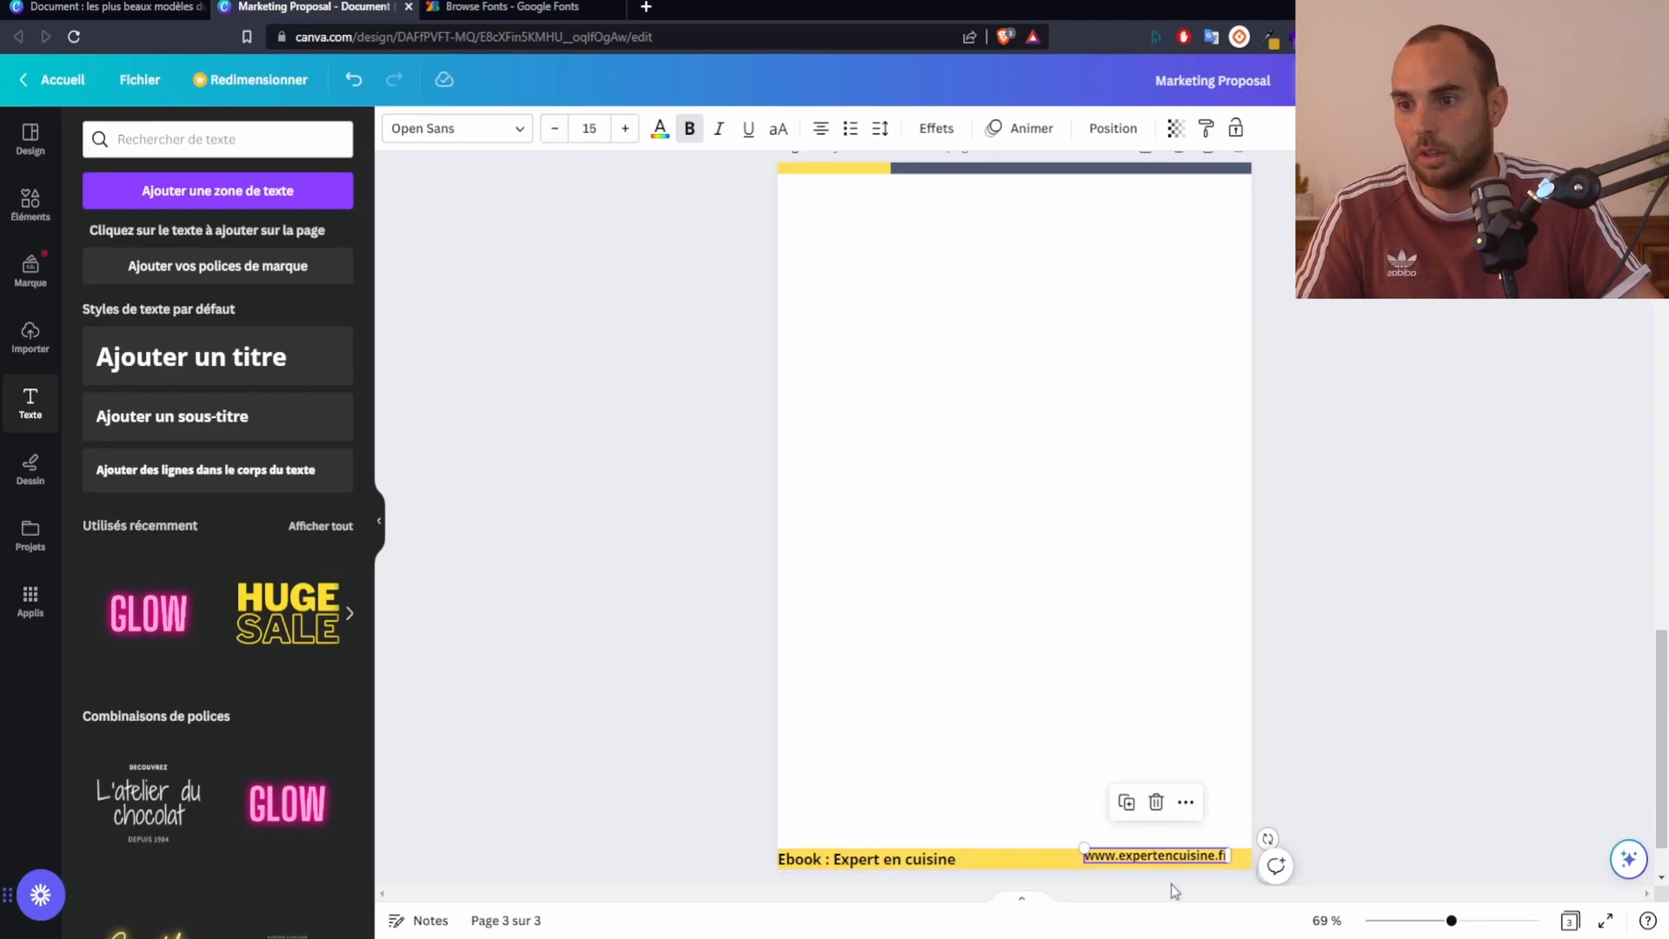
{"action": "left_click_drag", "start_coordinate": [1166, 857], "coordinate": [1181, 860]}
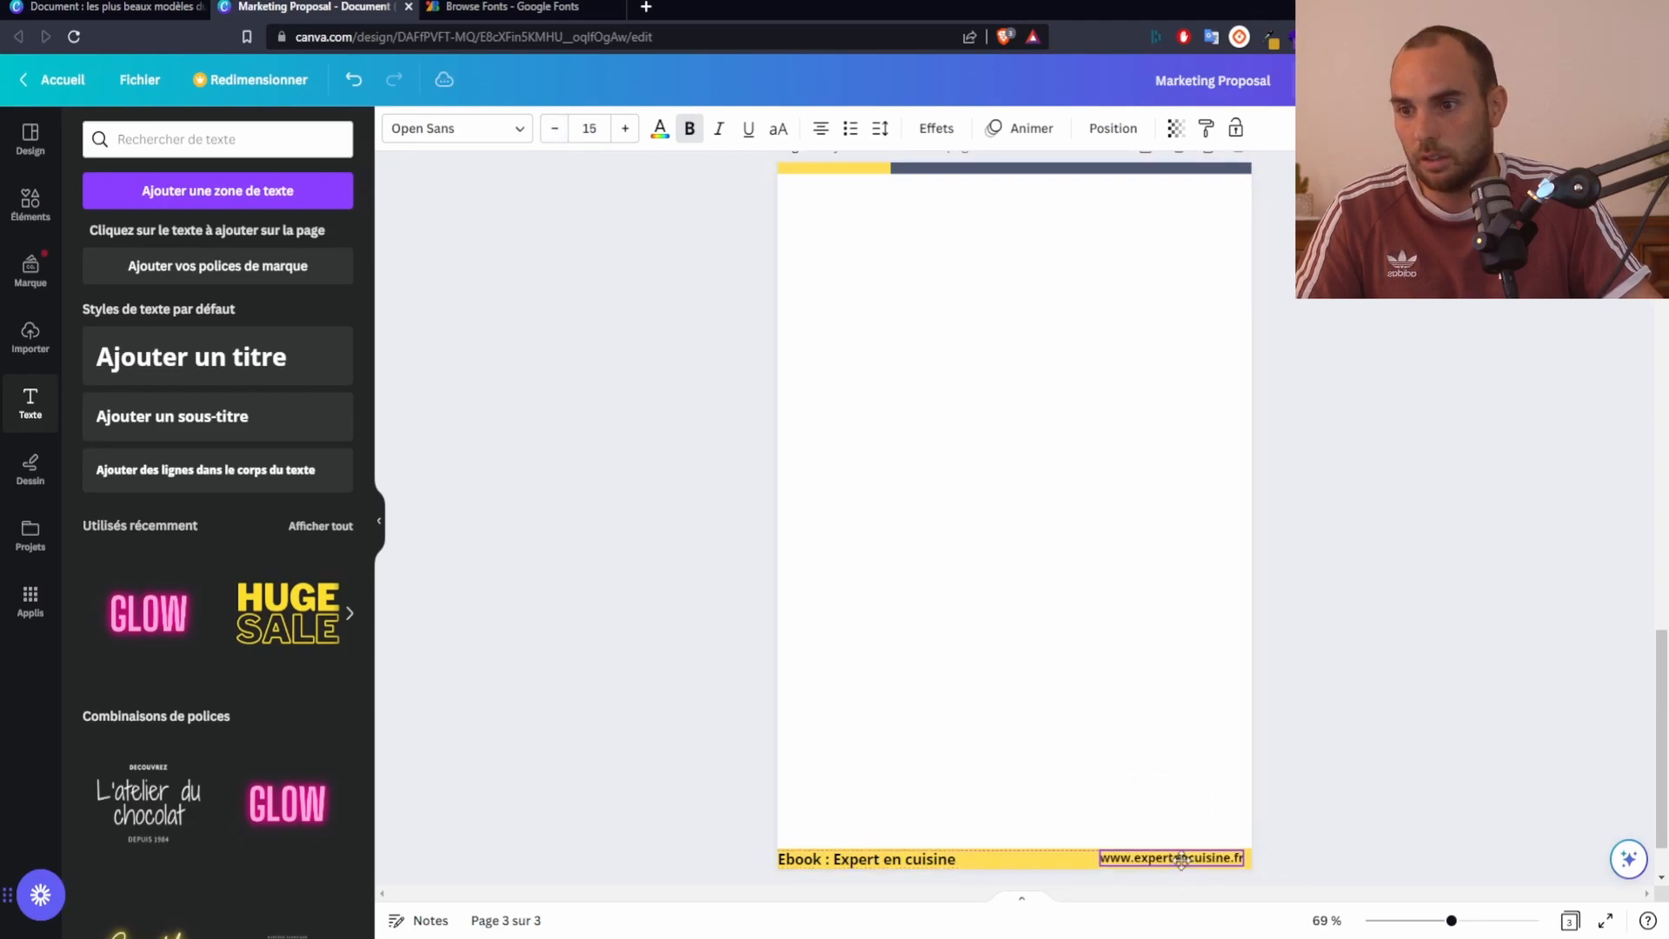
{"action": "left_click", "coordinate": [1256, 490]}
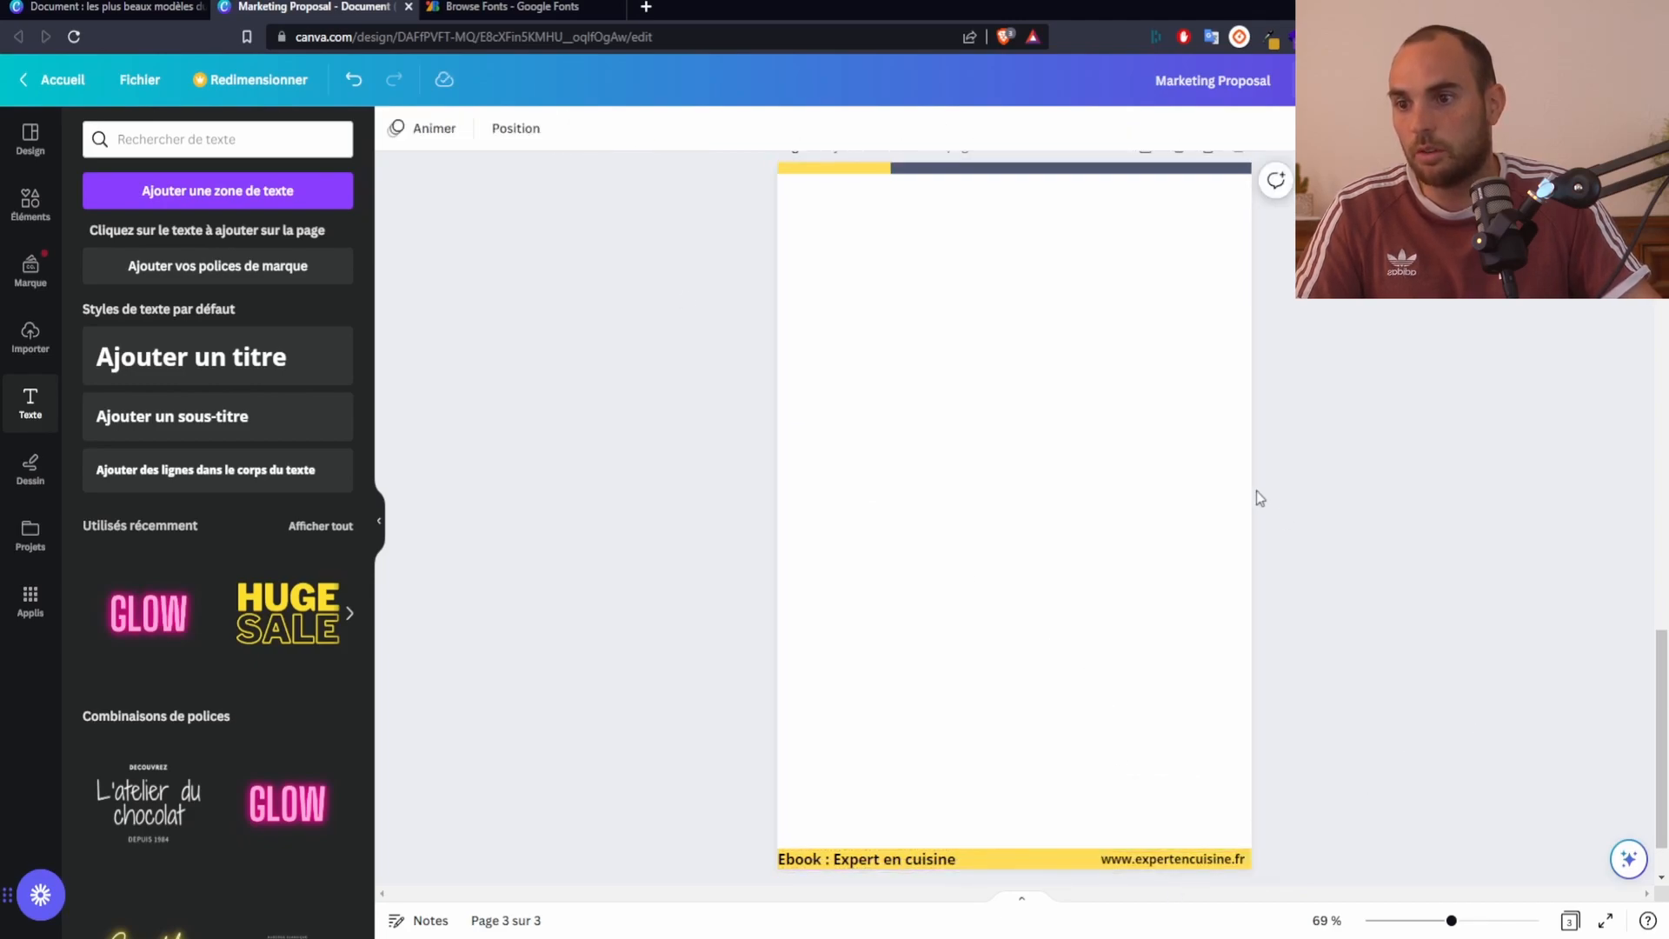
Search the elements library for "logo" and place the eagle graphic centred above the footer strip
{"action": "left_click", "coordinate": [25, 204]}
{"action": "left_click", "coordinate": [103, 135]}
{"action": "left_click", "coordinate": [151, 145]}
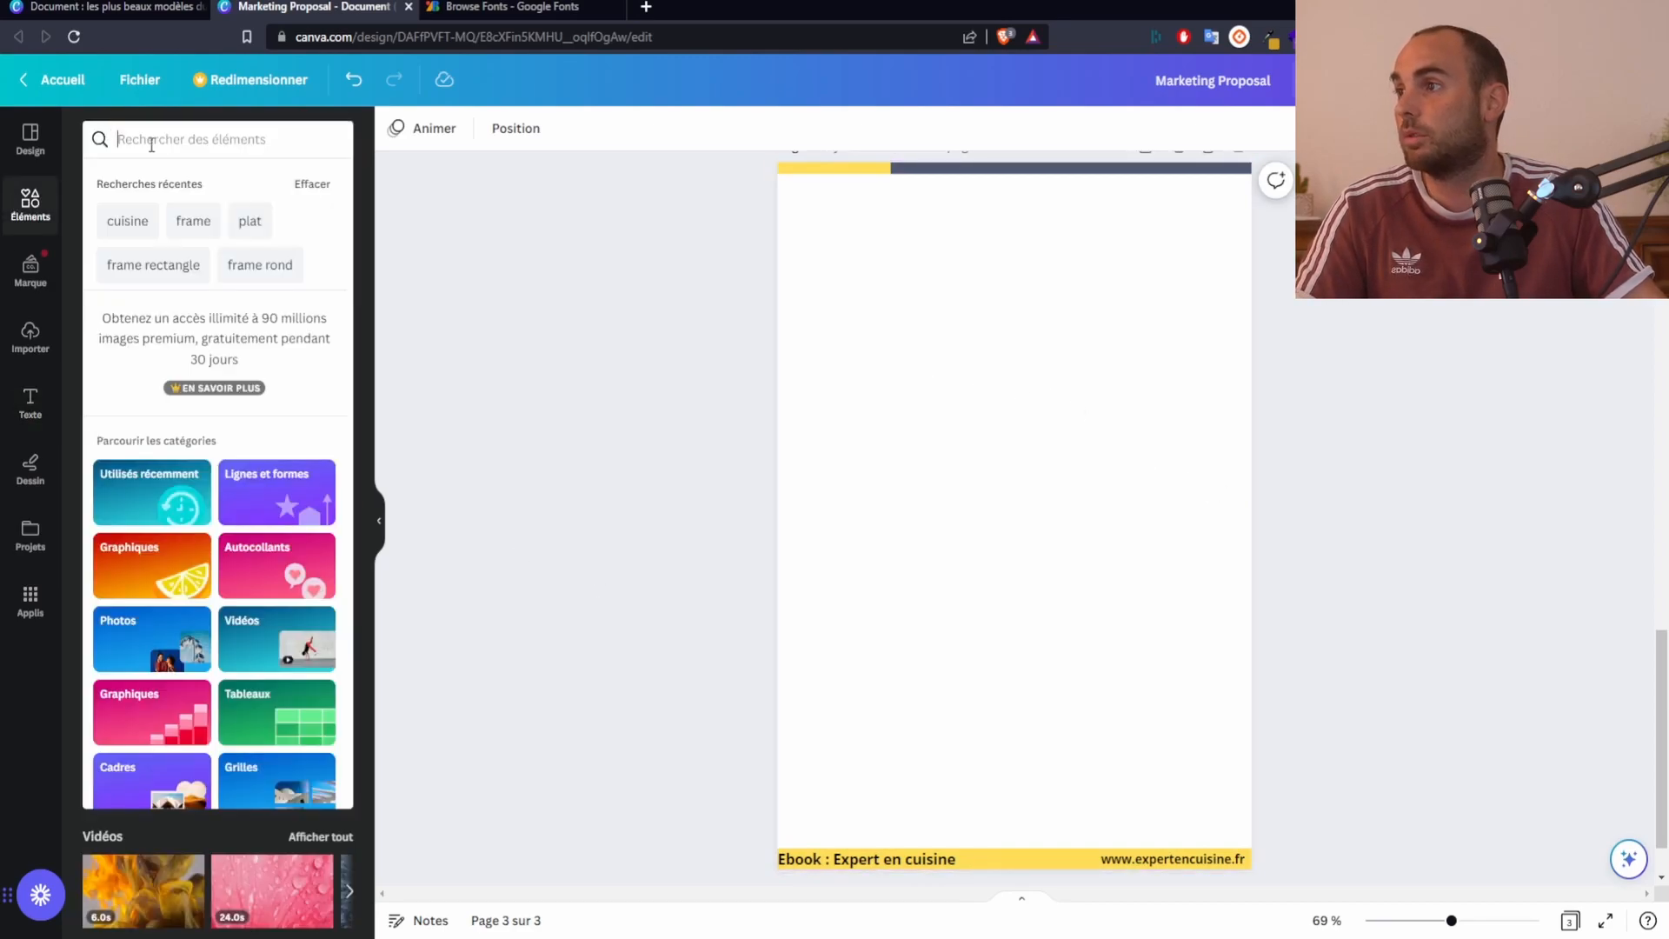
{"action": "type", "text": "logo"}
{"action": "key", "text": "Return"}
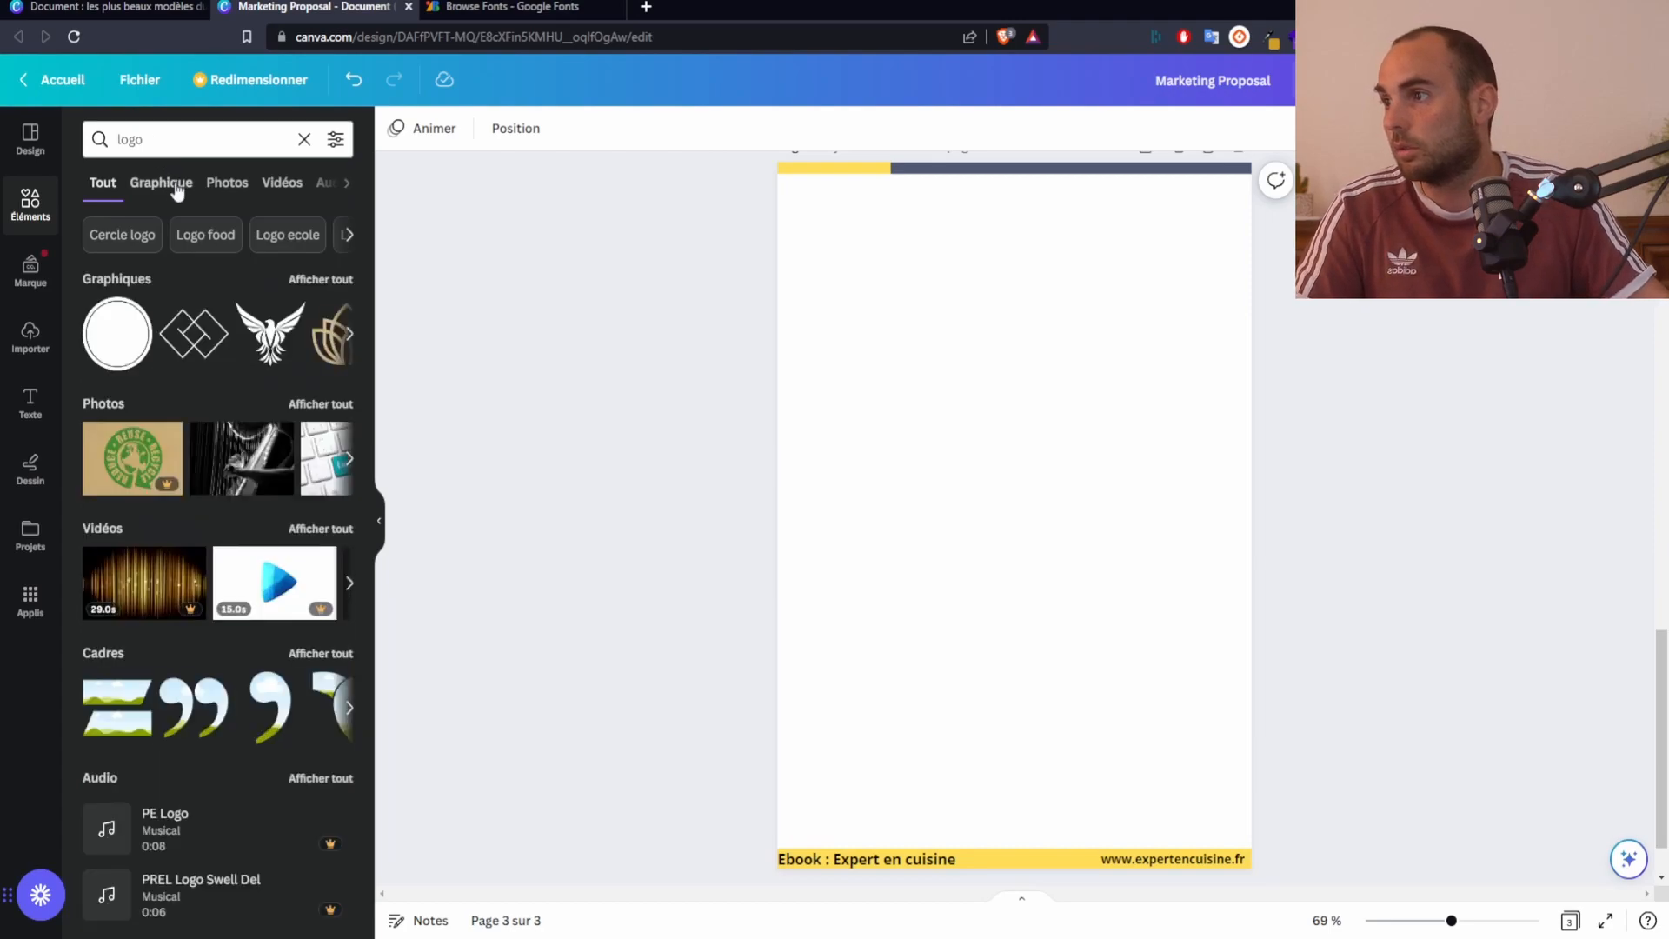
{"action": "left_click_drag", "start_coordinate": [270, 333], "coordinate": [1037, 720]}
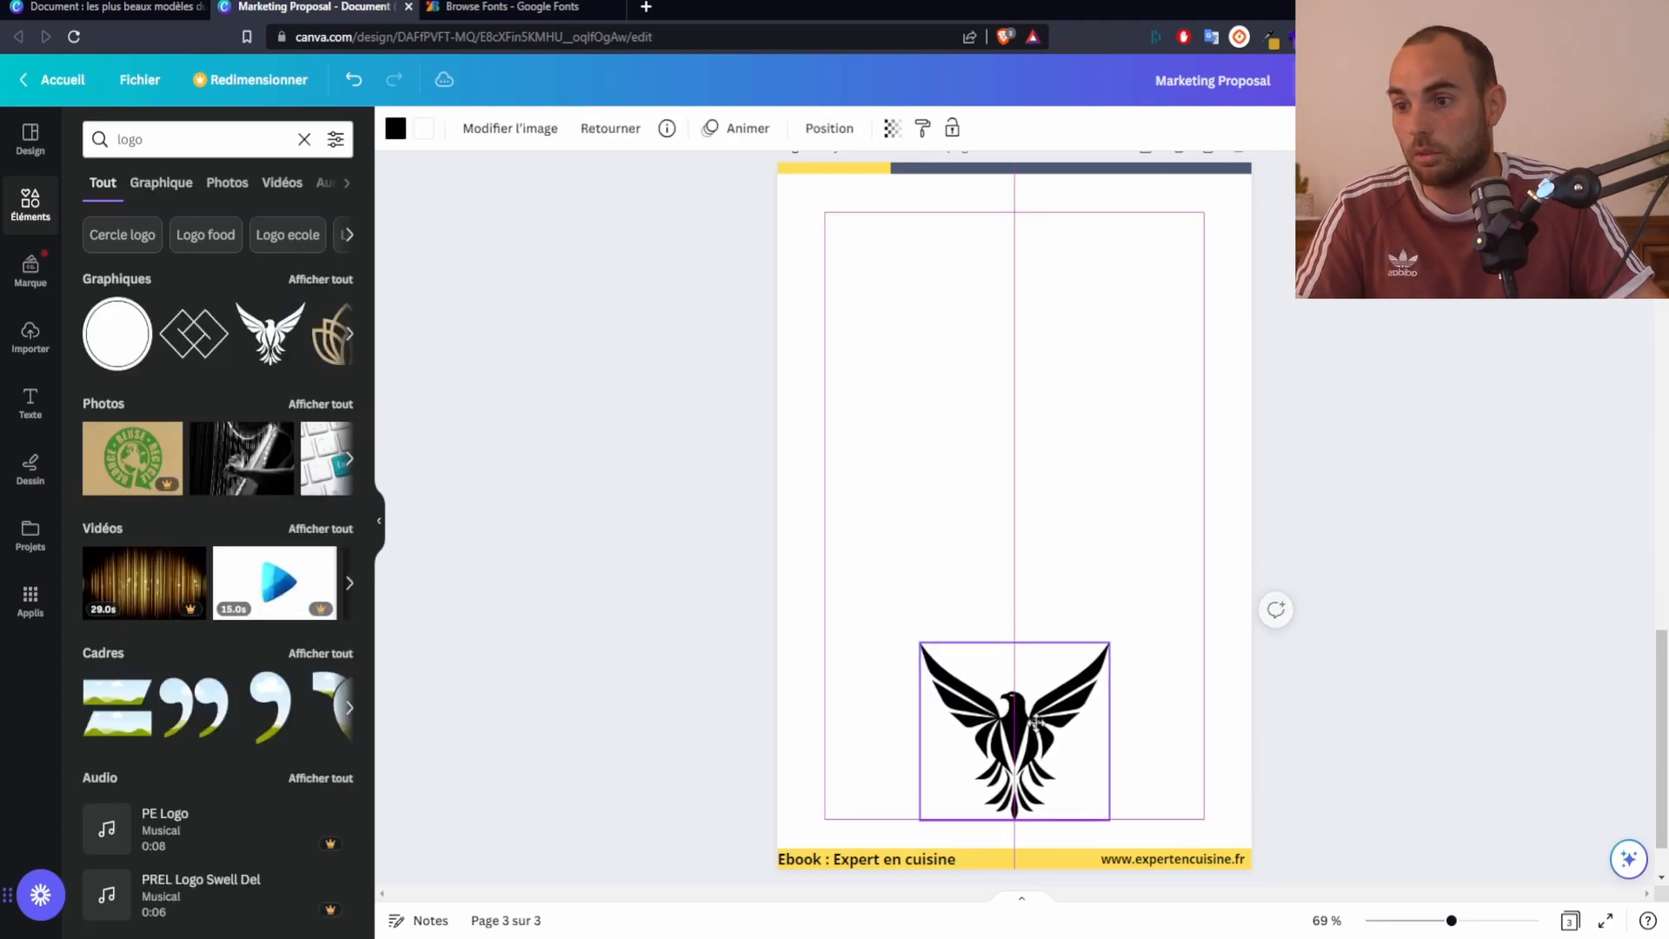
Shrink the eagle logo to about a sixth of the page width and centre it over the footer strip
{"action": "left_click_drag", "start_coordinate": [1108, 648], "coordinate": [1017, 832]}
{"action": "left_click", "coordinate": [1029, 705]}
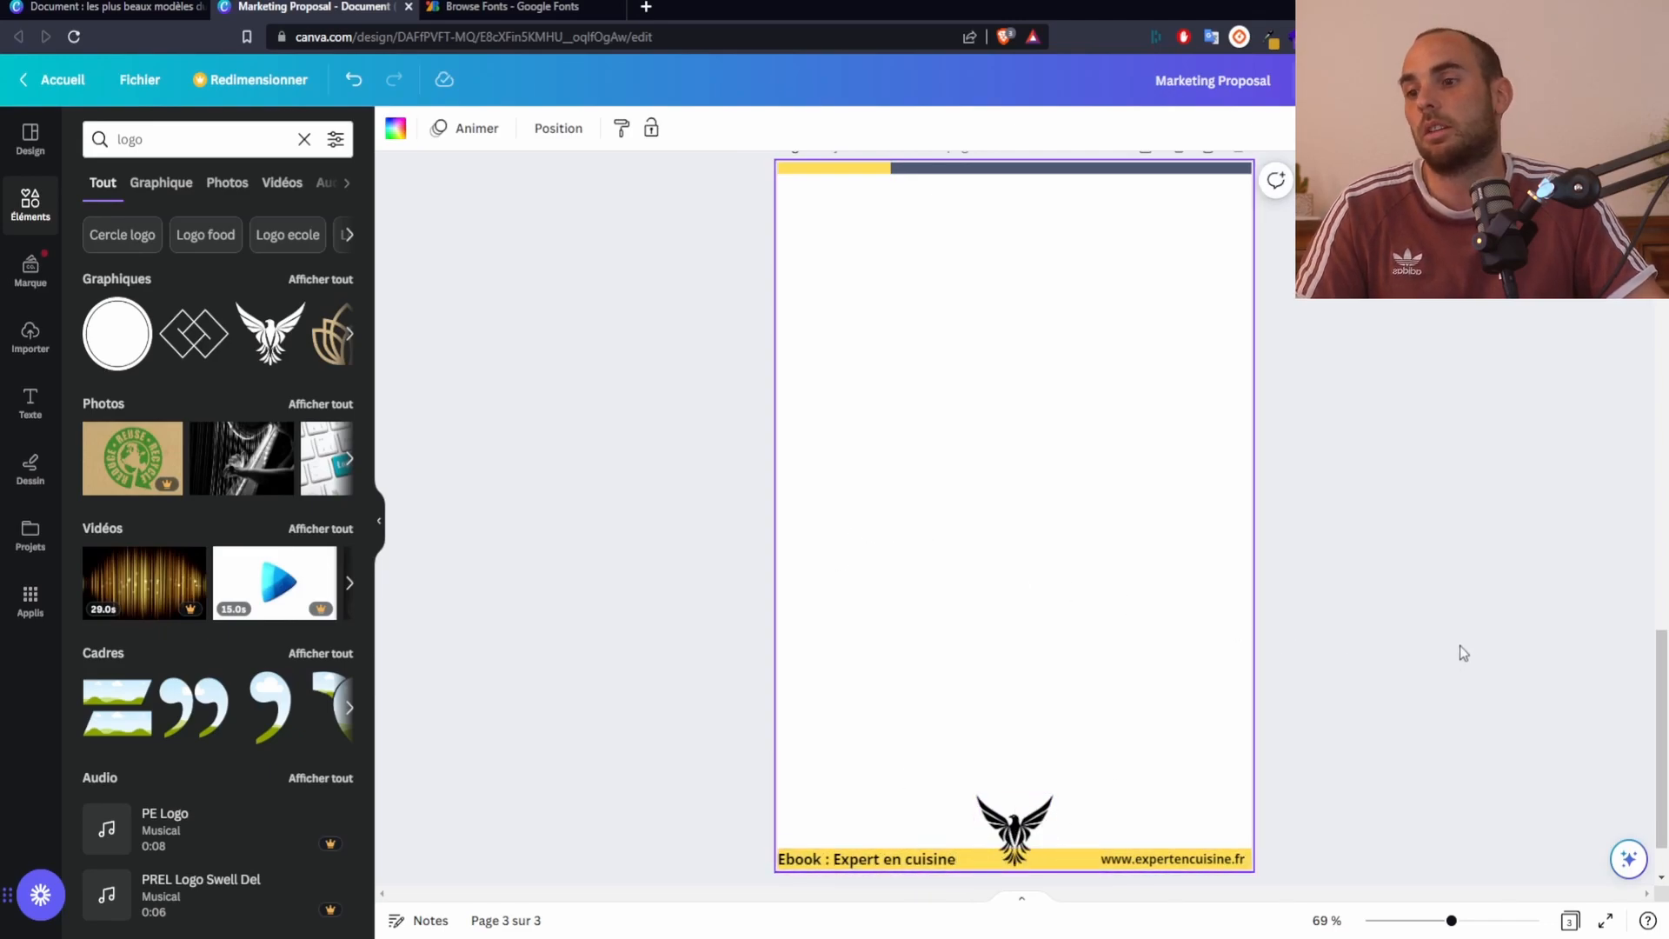
{"action": "left_click", "coordinate": [1313, 500]}
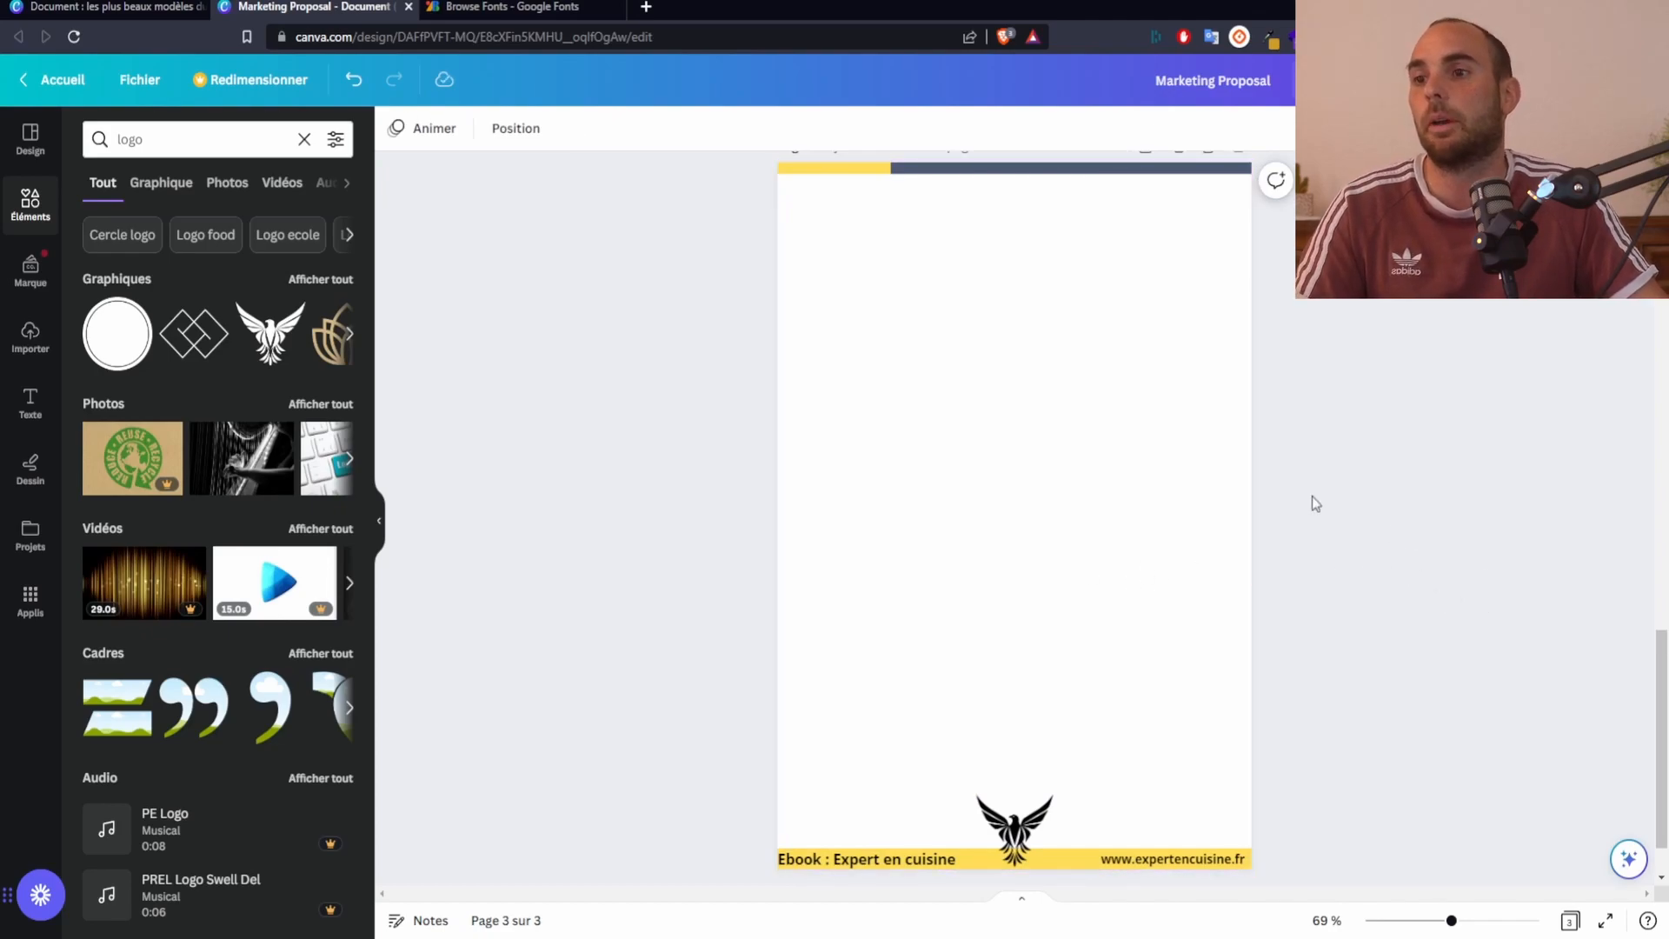
Add a non-bold text box reading "Bienvenue sur le guide balbla" followed by several blank lines
{"action": "scroll", "coordinate": [1313, 501], "scroll_direction": "up", "scroll_amount": 4}
{"action": "scroll", "coordinate": [911, 459], "scroll_direction": "down", "scroll_amount": 5}
{"action": "scroll", "coordinate": [985, 506], "scroll_direction": "up", "scroll_amount": 1}
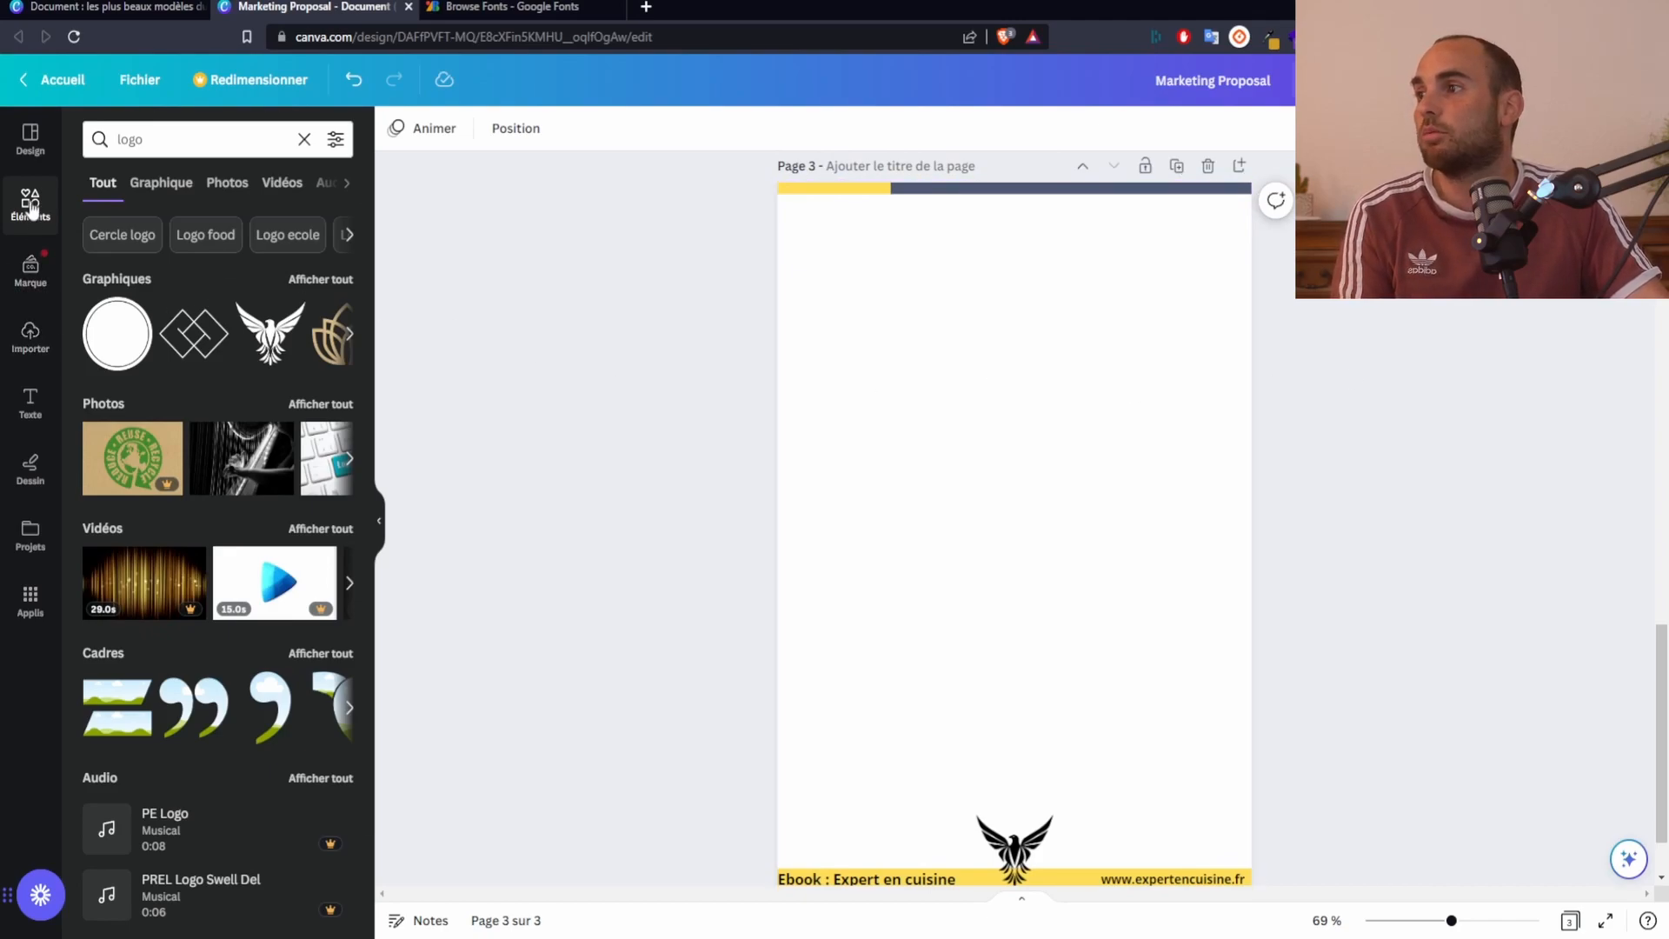
{"action": "left_click", "coordinate": [33, 404]}
{"action": "left_click", "coordinate": [313, 422]}
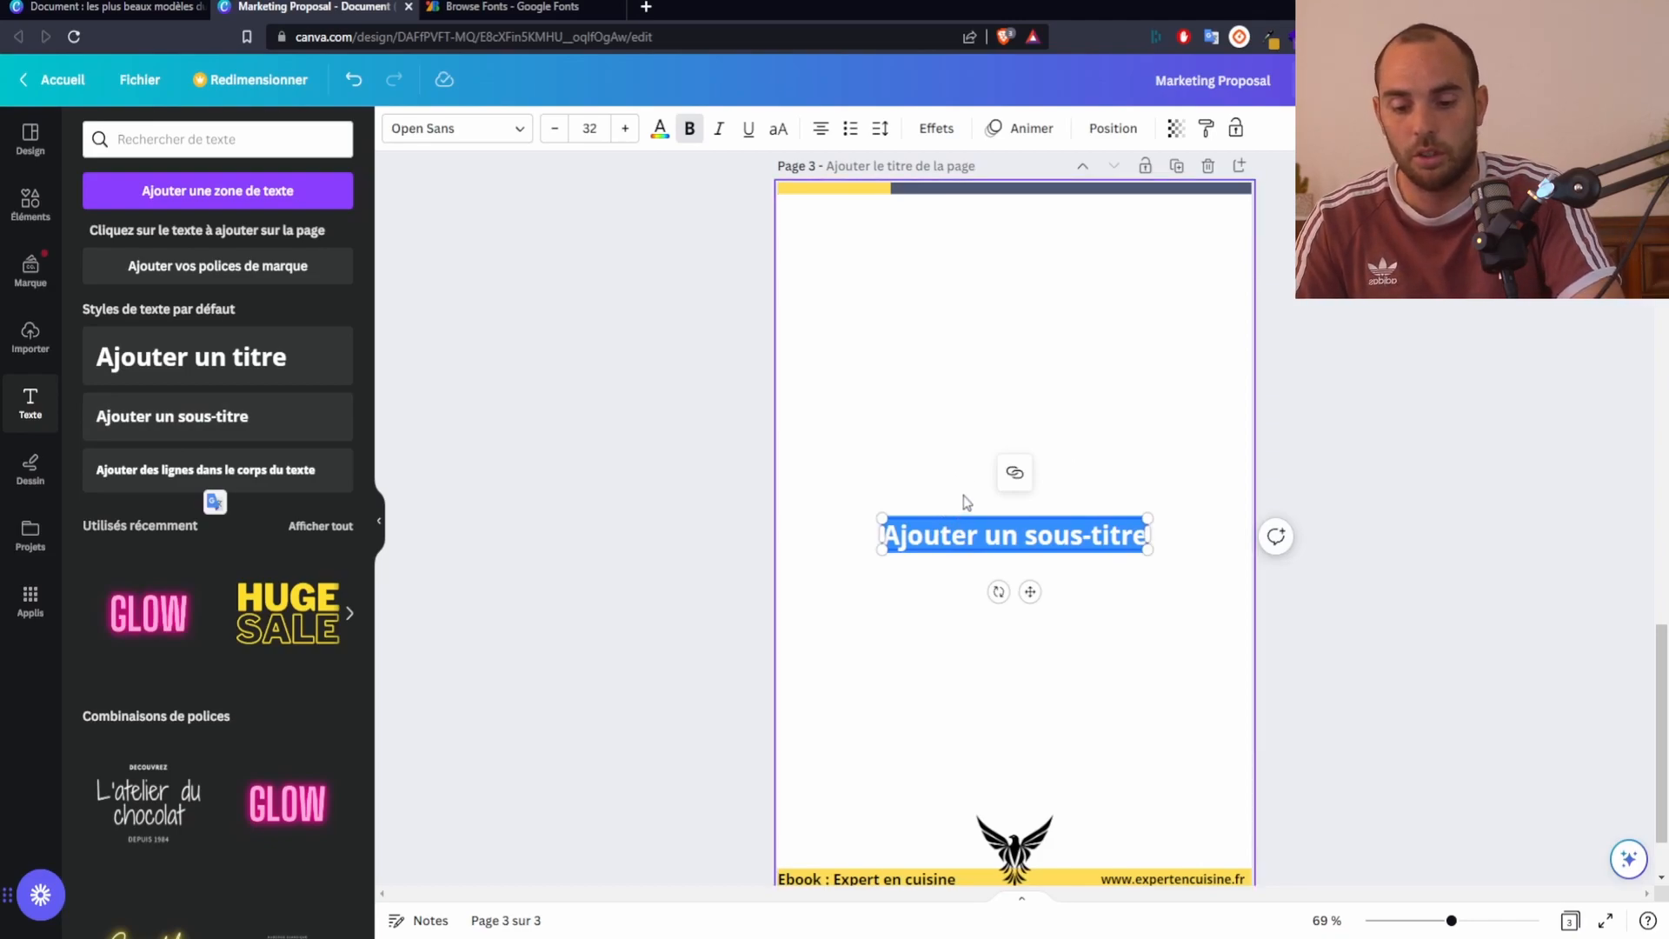
{"action": "key", "text": "BackSpace"}
{"action": "type", "text": "Bienvenue sur le guide balbla"}
{"action": "key", "text": "Return"}
{"action": "key", "text": "Return"}
{"action": "key", "text": "Return"}
{"action": "key", "text": "Return"}
{"action": "key", "text": "Return"}
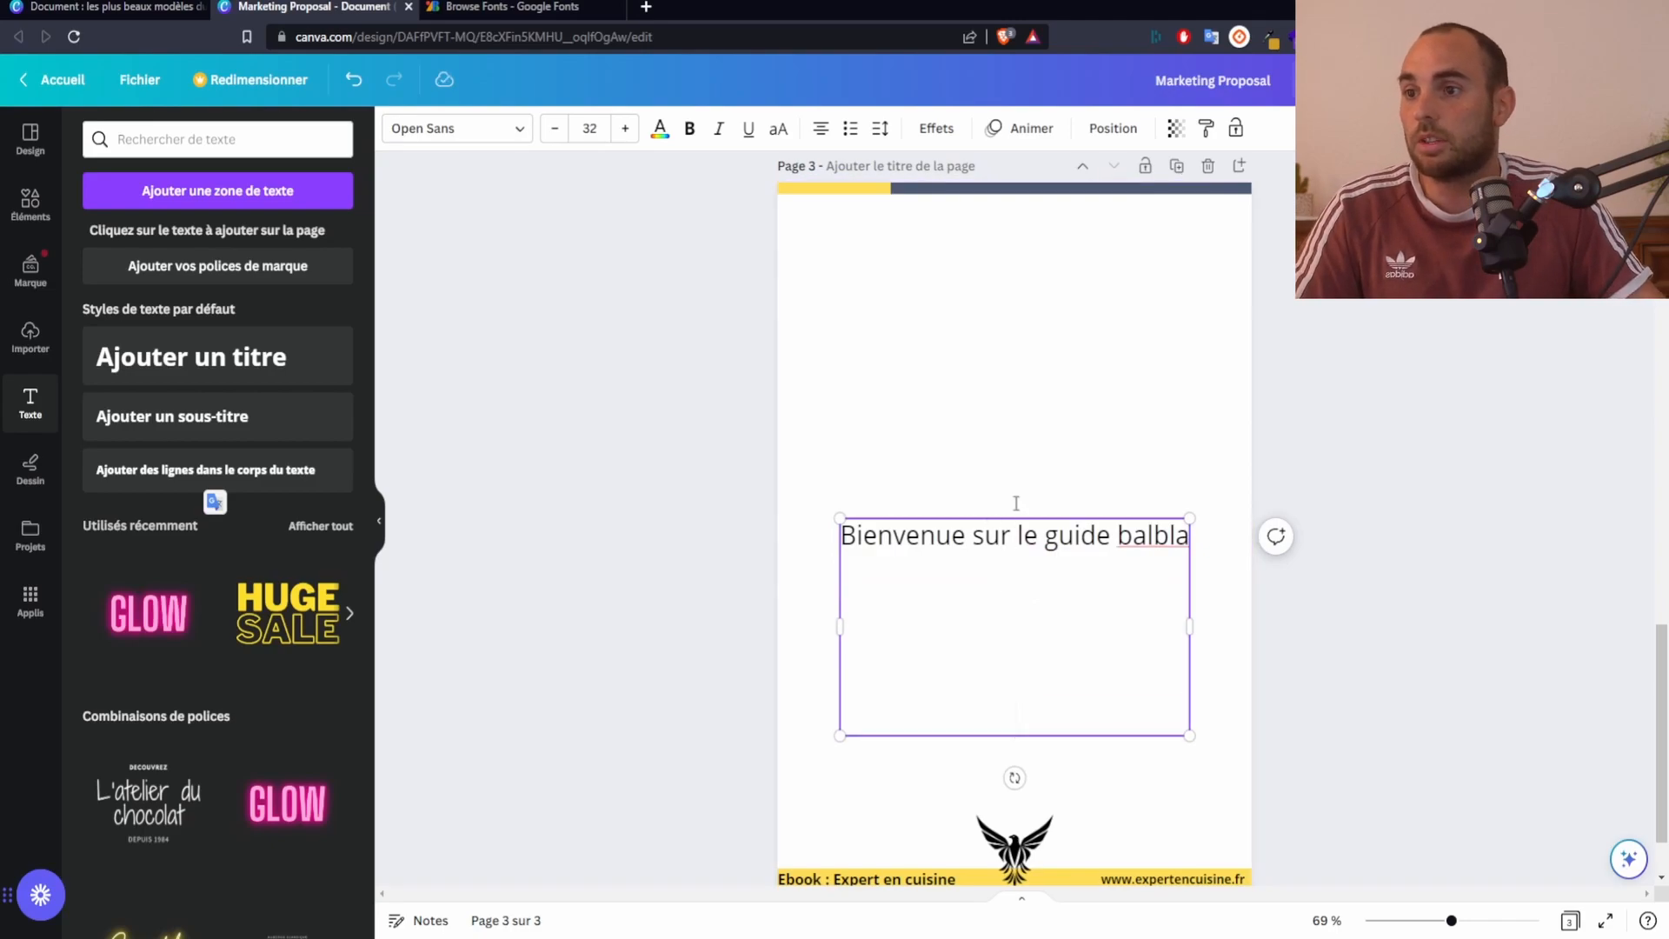
Move the welcome text box to the page's upper margin and widen it to span both side margins
{"action": "left_click_drag", "start_coordinate": [1006, 604], "coordinate": [996, 316]}
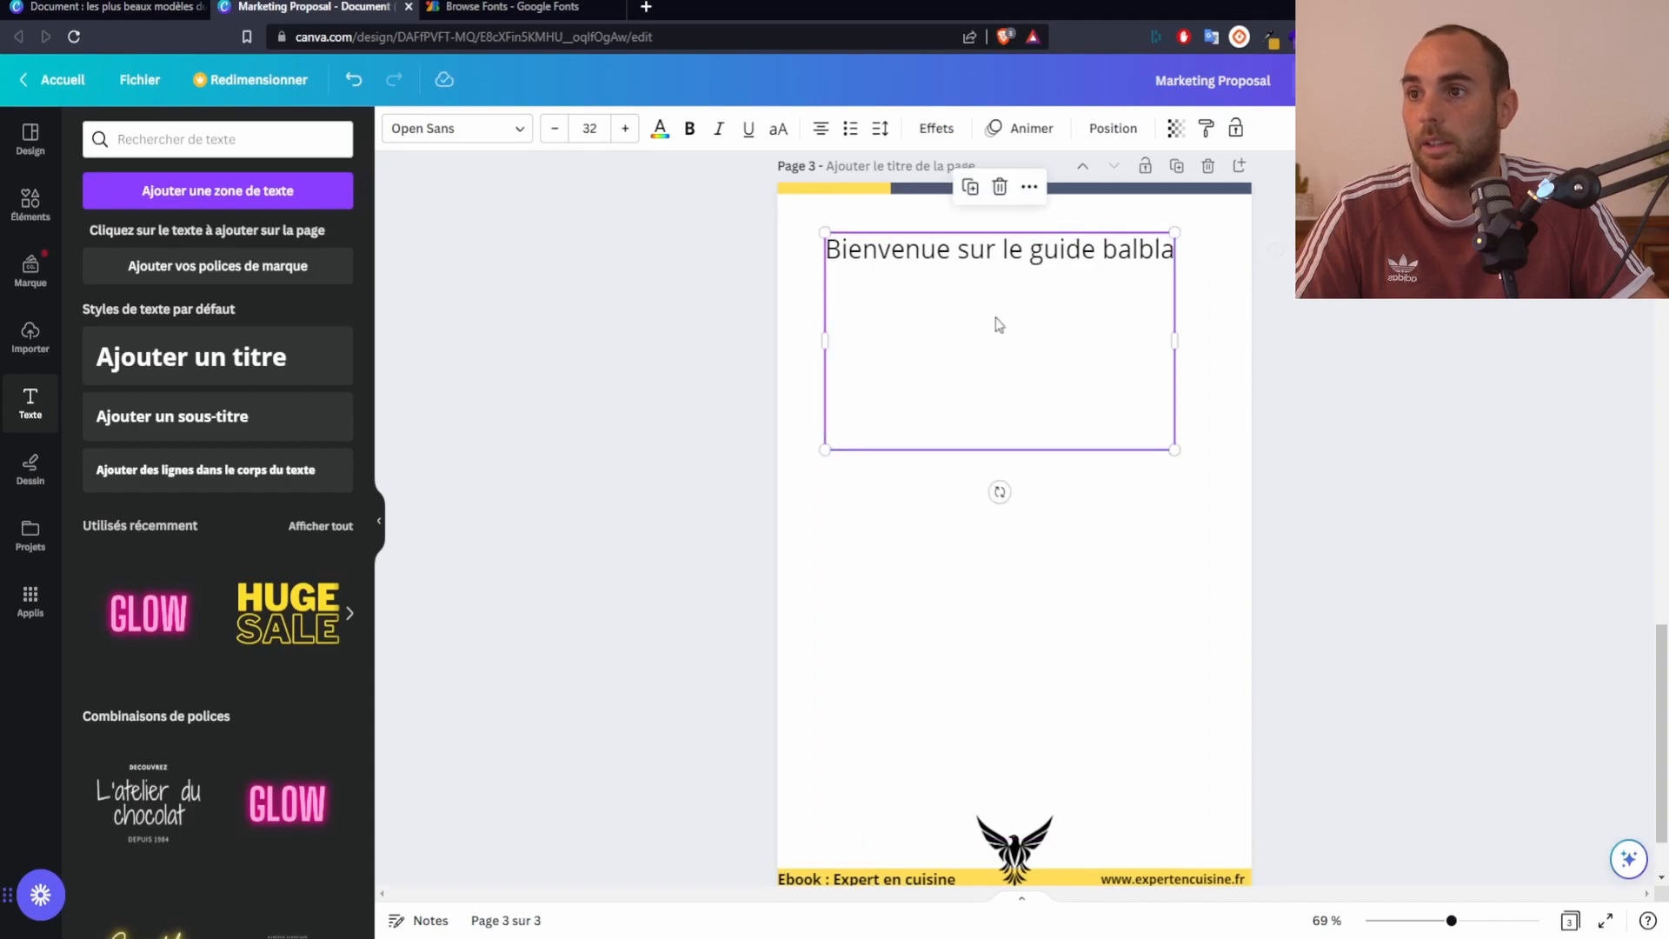
{"action": "left_click_drag", "start_coordinate": [1177, 340], "coordinate": [1205, 344]}
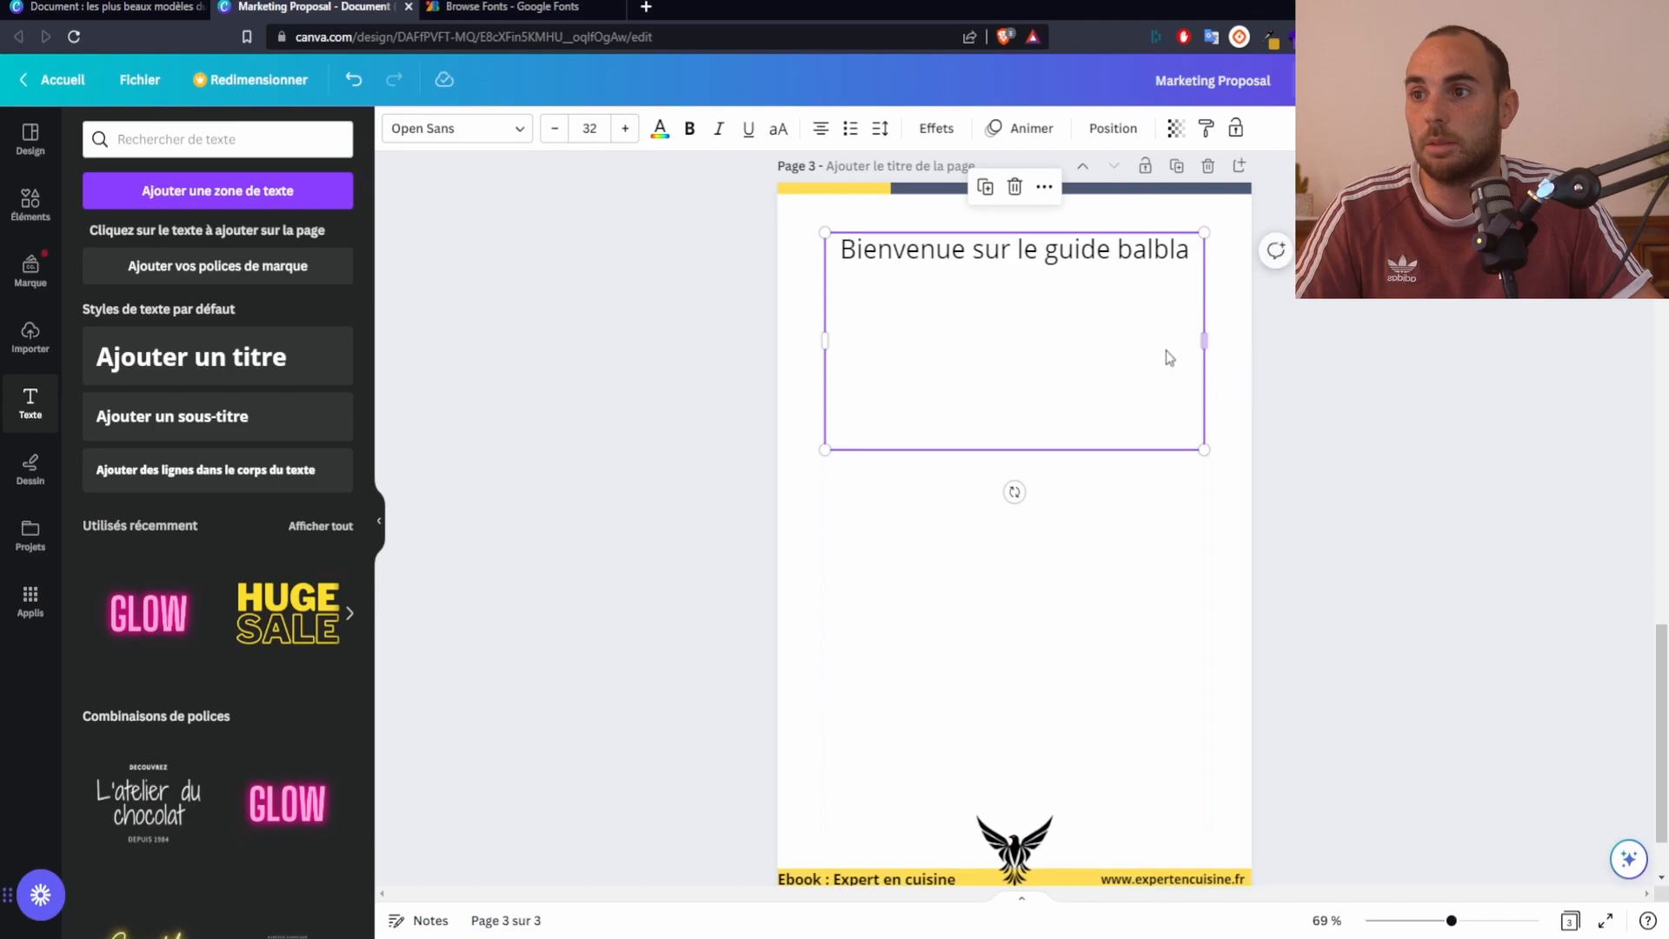
Extend the welcome text box with blank lines down to the eagle logo so it fills the page's content area
{"action": "left_click", "coordinate": [1011, 410]}
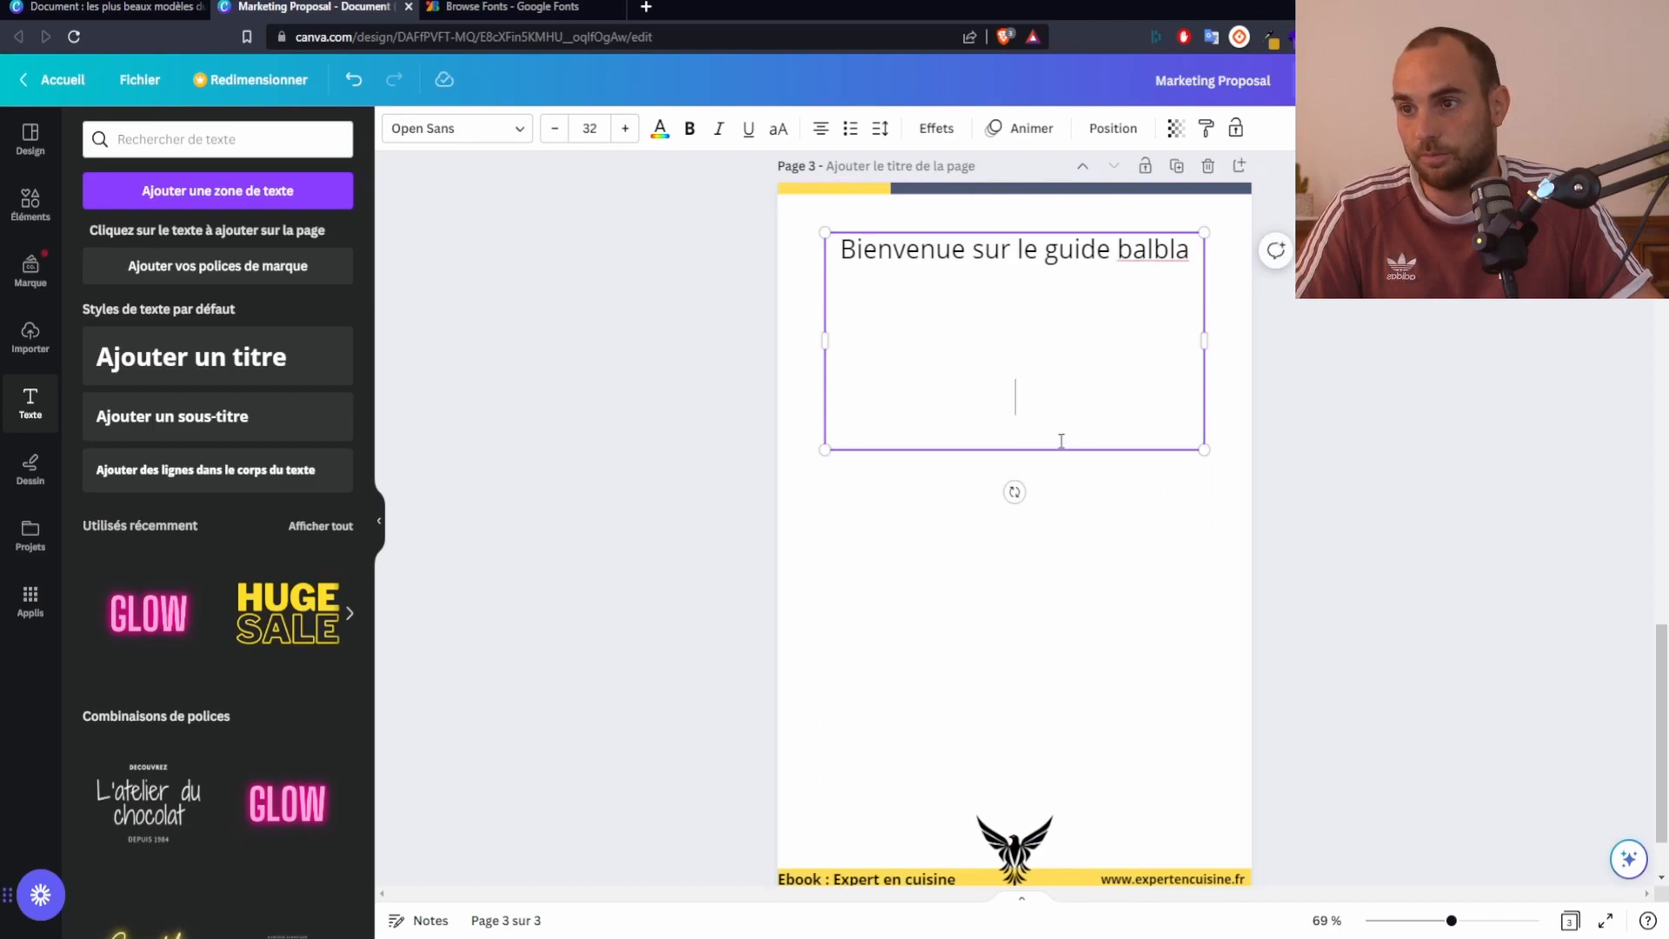
{"action": "key", "text": "Return"}
{"action": "key", "text": "Return"}
{"action": "key", "text": "Return"}
{"action": "key", "text": "Return"}
{"action": "key", "text": "Return"}
{"action": "key", "text": "Return"}
{"action": "key", "text": "Return"}
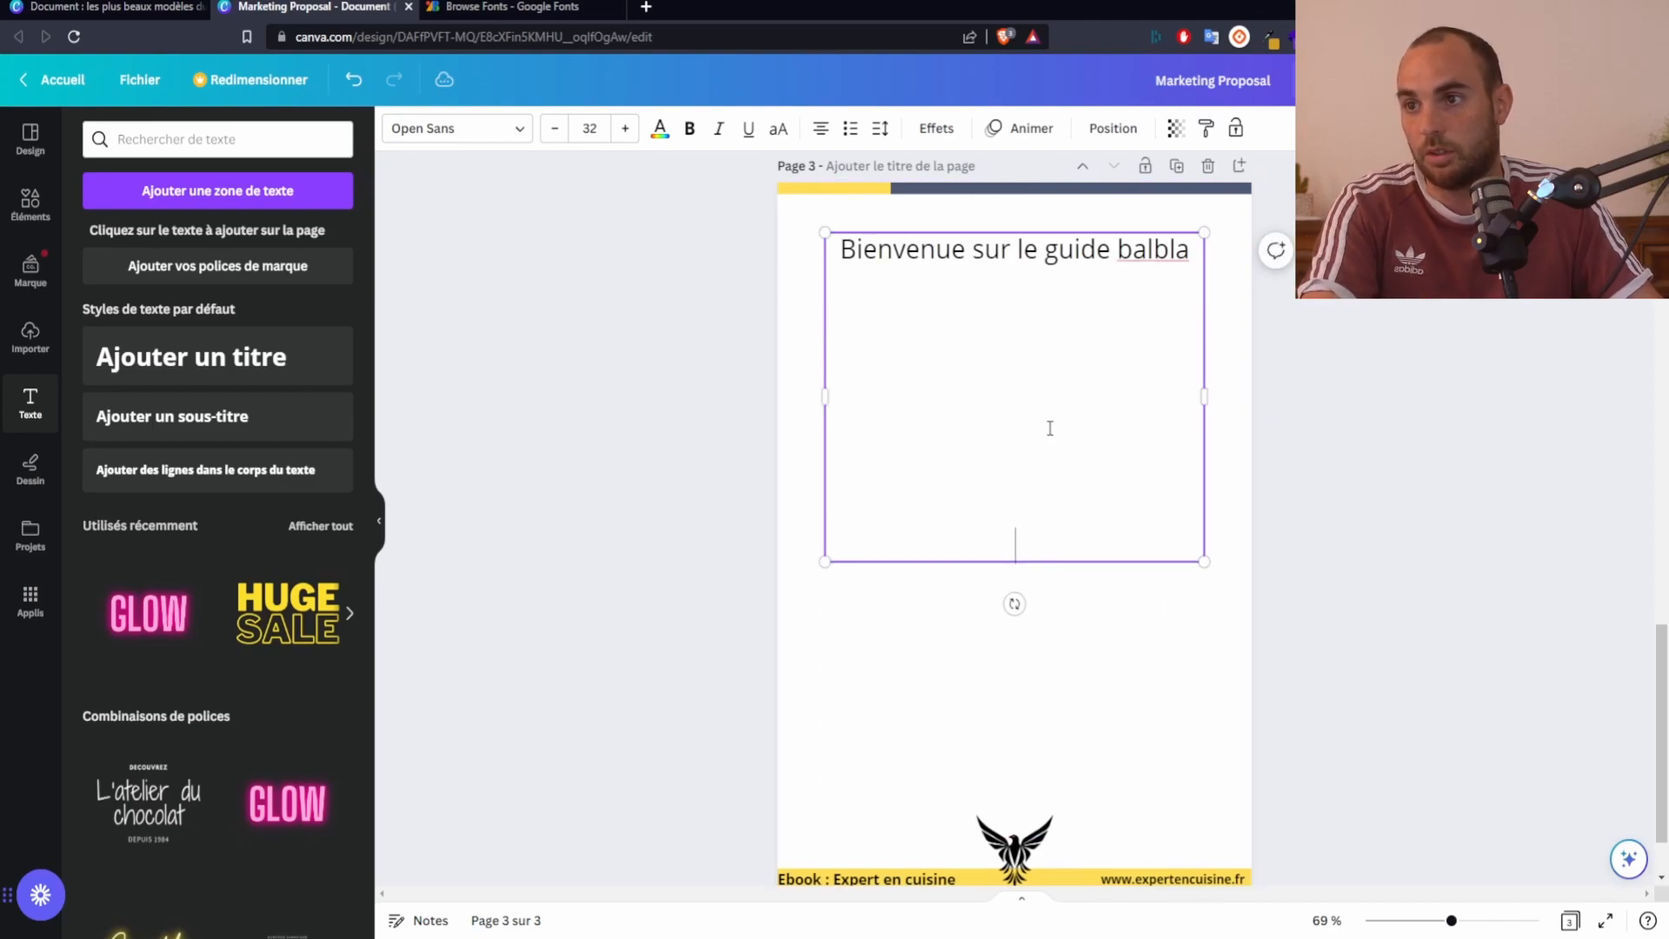
{"action": "key", "text": "Return"}
{"action": "key", "text": "Return"}
{"action": "key", "text": "Return"}
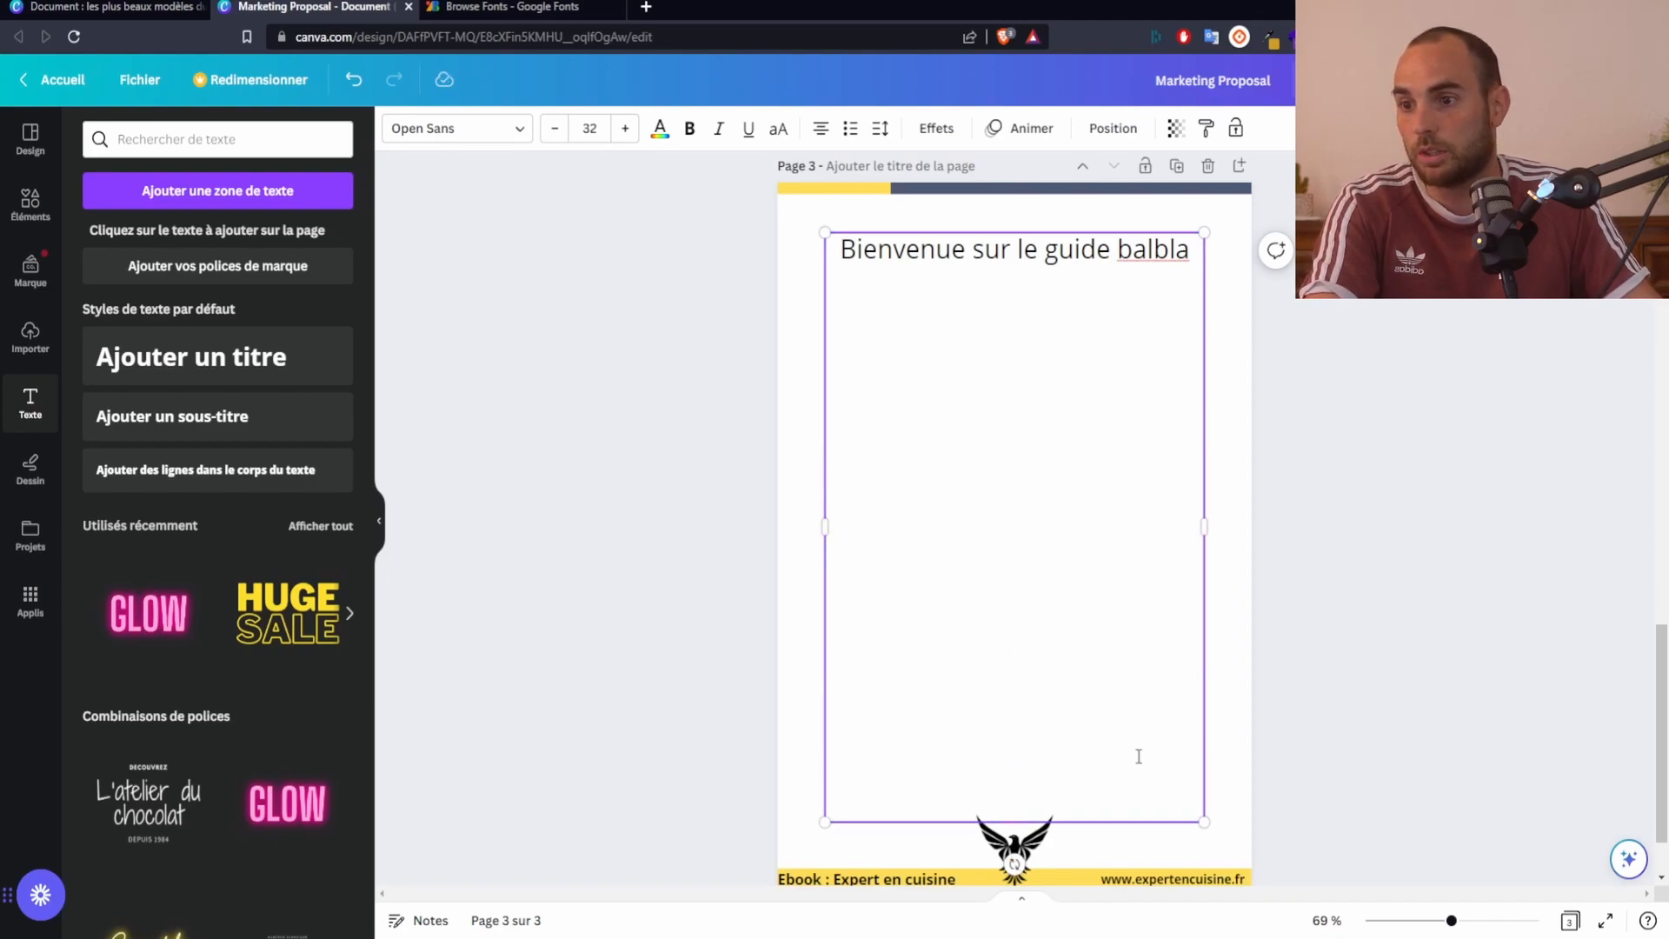
End the welcome text box on page 3 with "..." and duplicate the page
{"action": "type", "text": "..."}
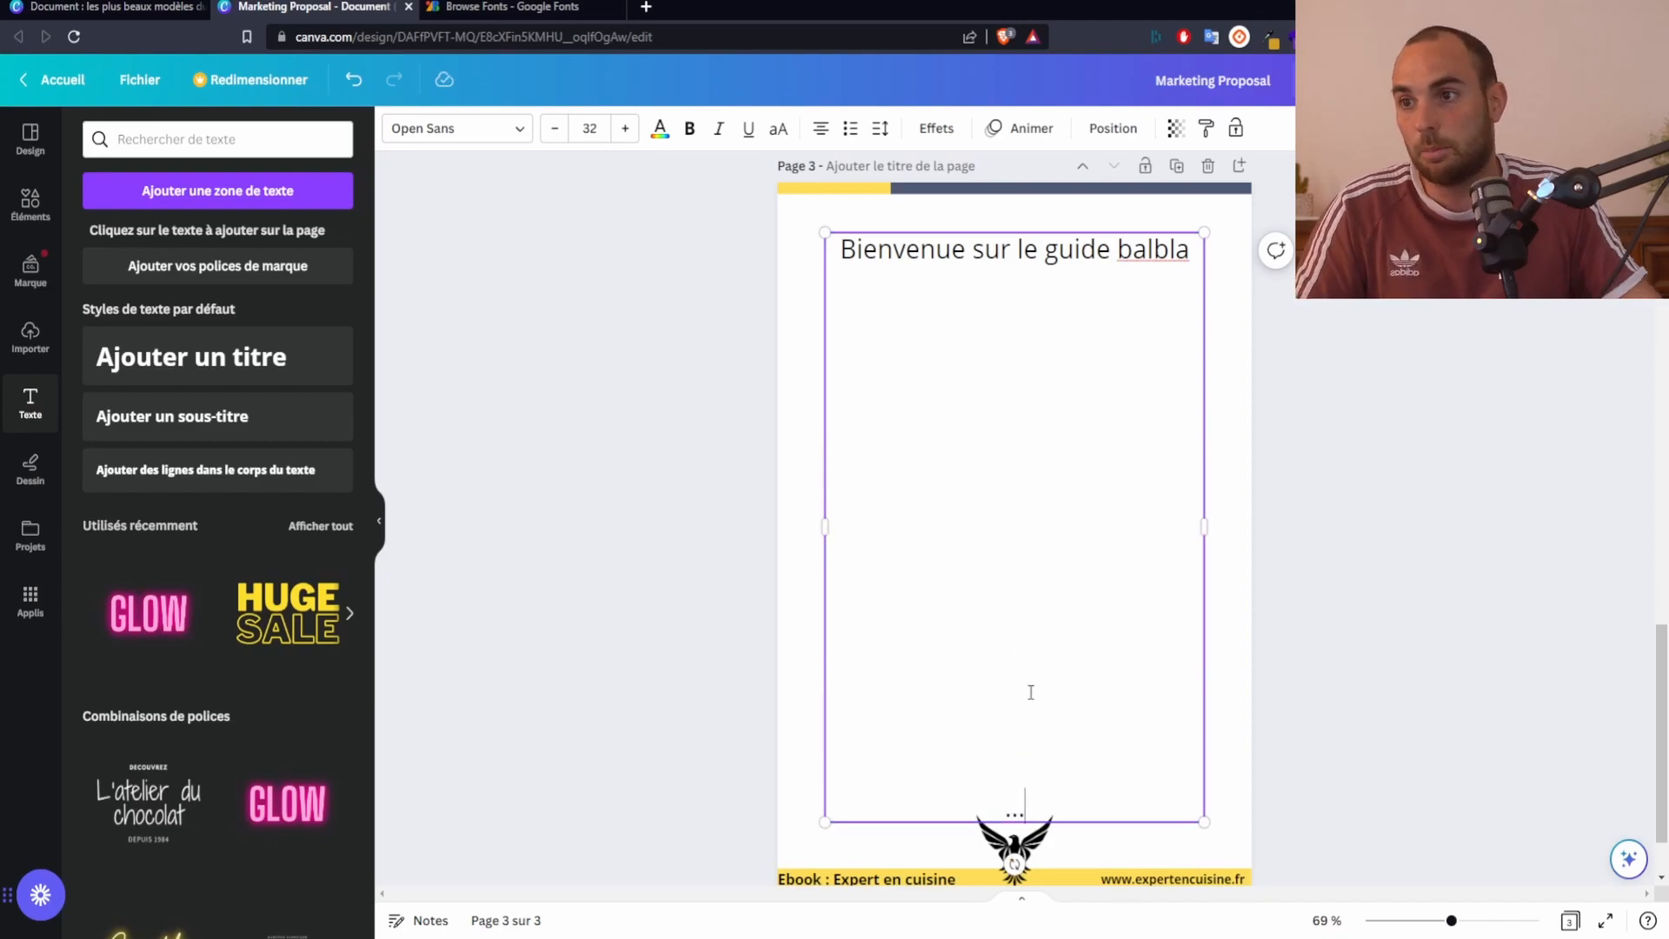
{"action": "left_click", "coordinate": [1346, 503]}
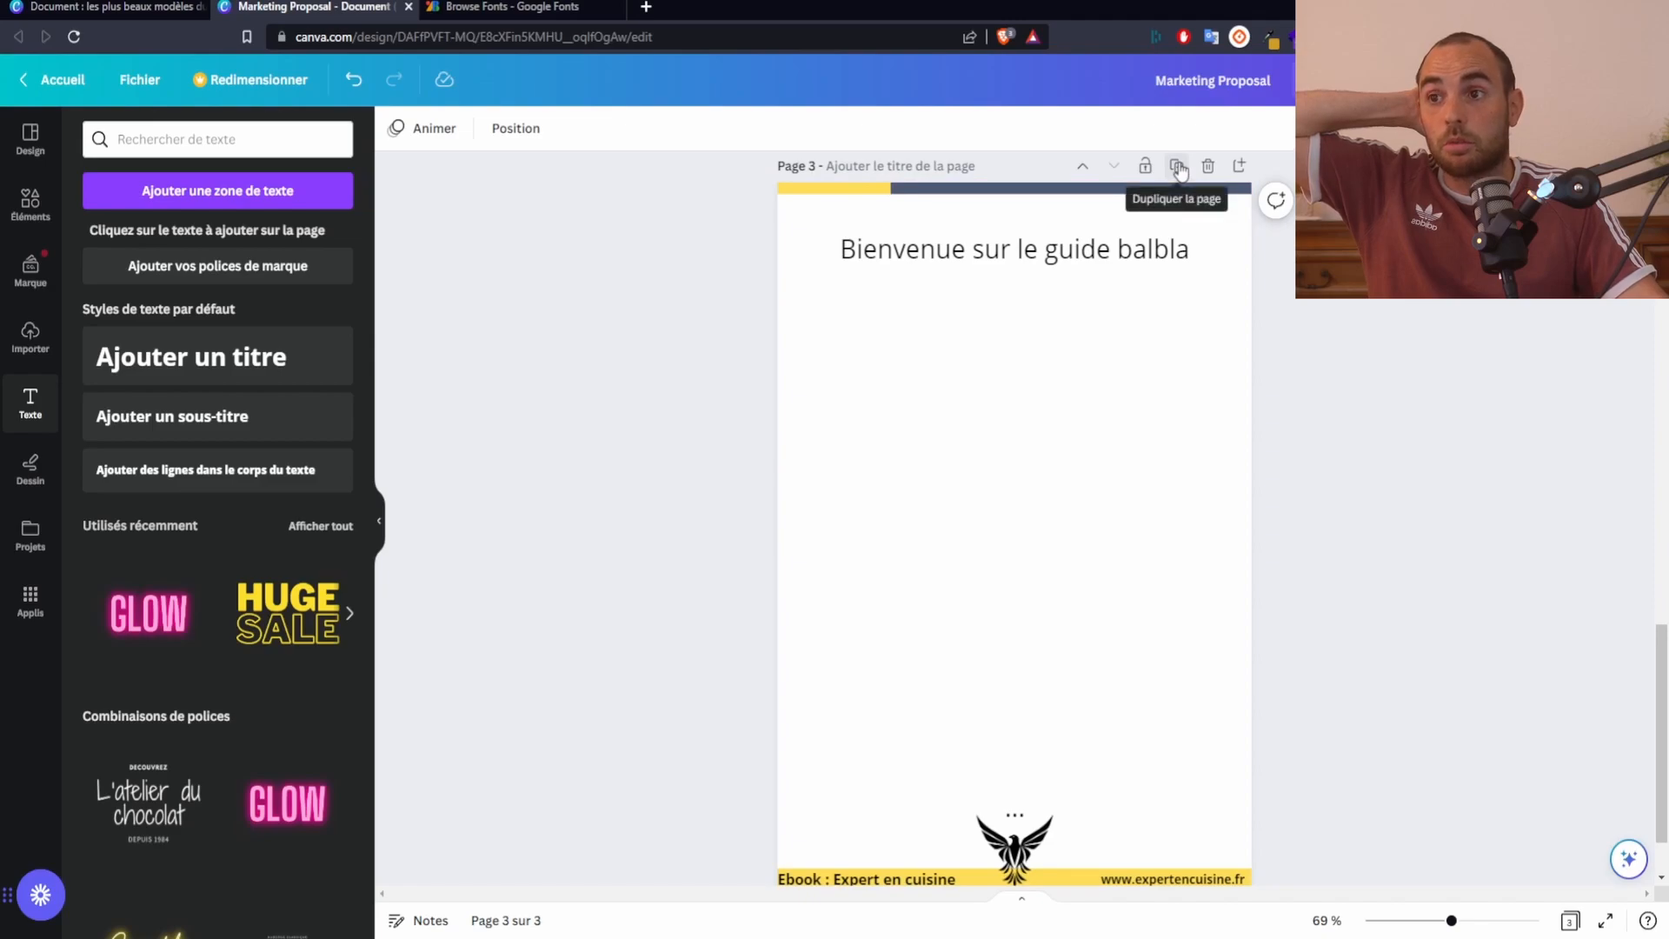
{"action": "left_click", "coordinate": [1178, 168]}
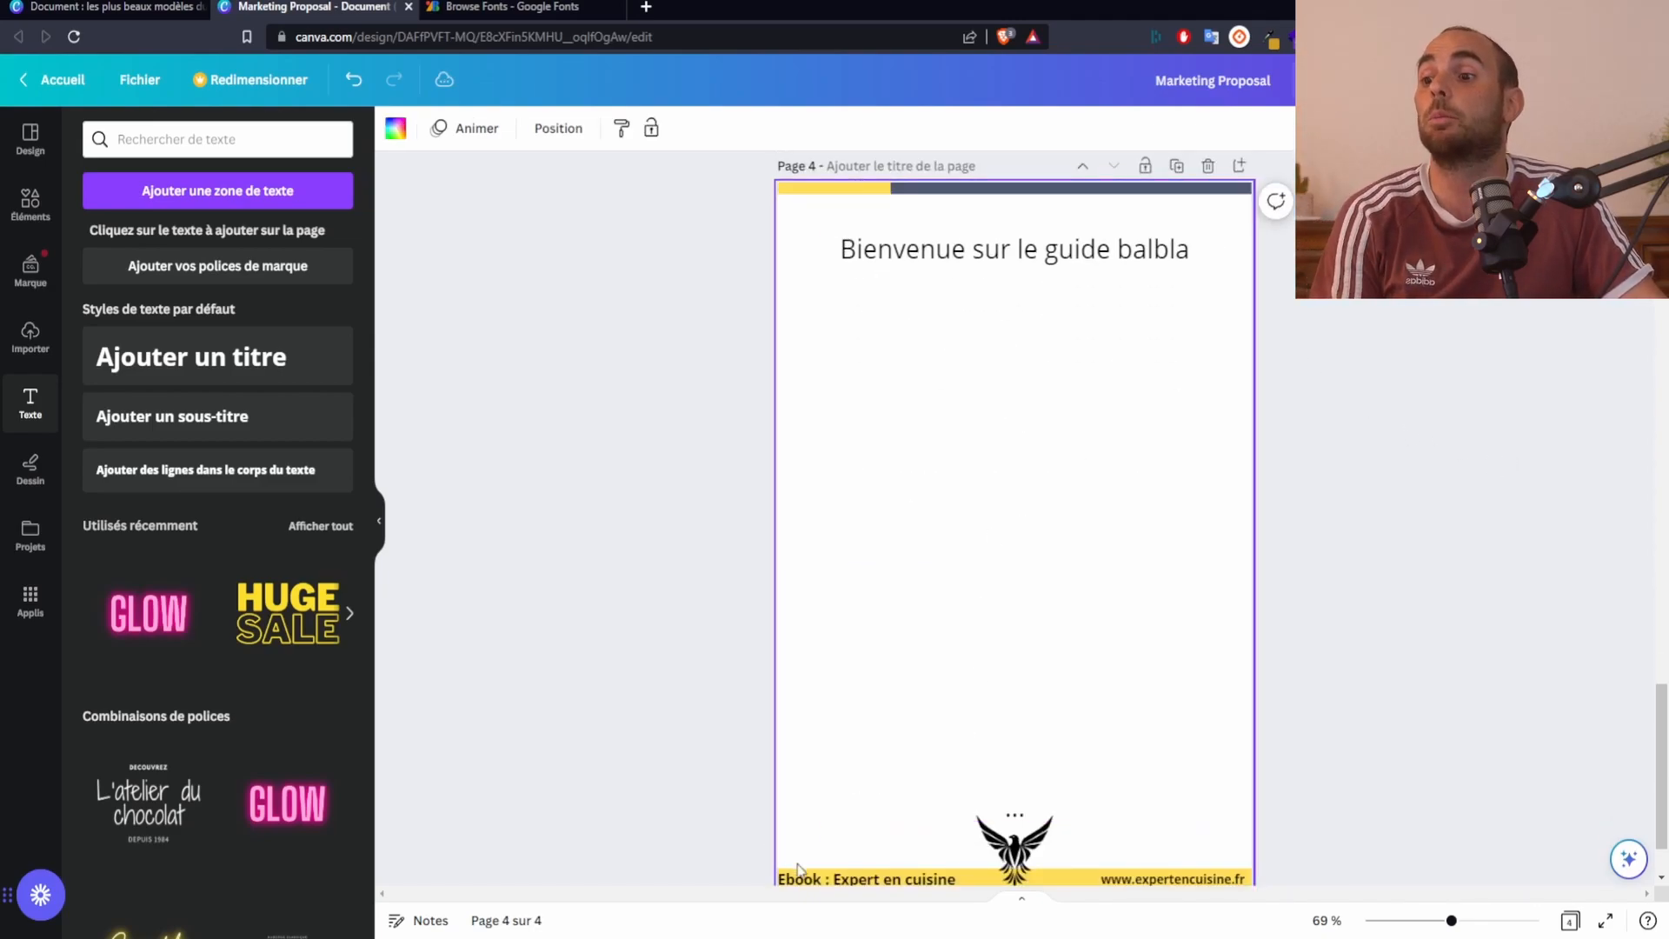
Examine the duplicated page's text box, logo and footer against the original page 3
{"action": "scroll", "coordinate": [1225, 861], "scroll_direction": "down", "scroll_amount": 2}
{"action": "scroll", "coordinate": [1107, 704], "scroll_direction": "up", "scroll_amount": 3}
{"action": "scroll", "coordinate": [982, 567], "scroll_direction": "down", "scroll_amount": 2}
{"action": "scroll", "coordinate": [981, 567], "scroll_direction": "down", "scroll_amount": 2}
{"action": "left_click", "coordinate": [1033, 706]}
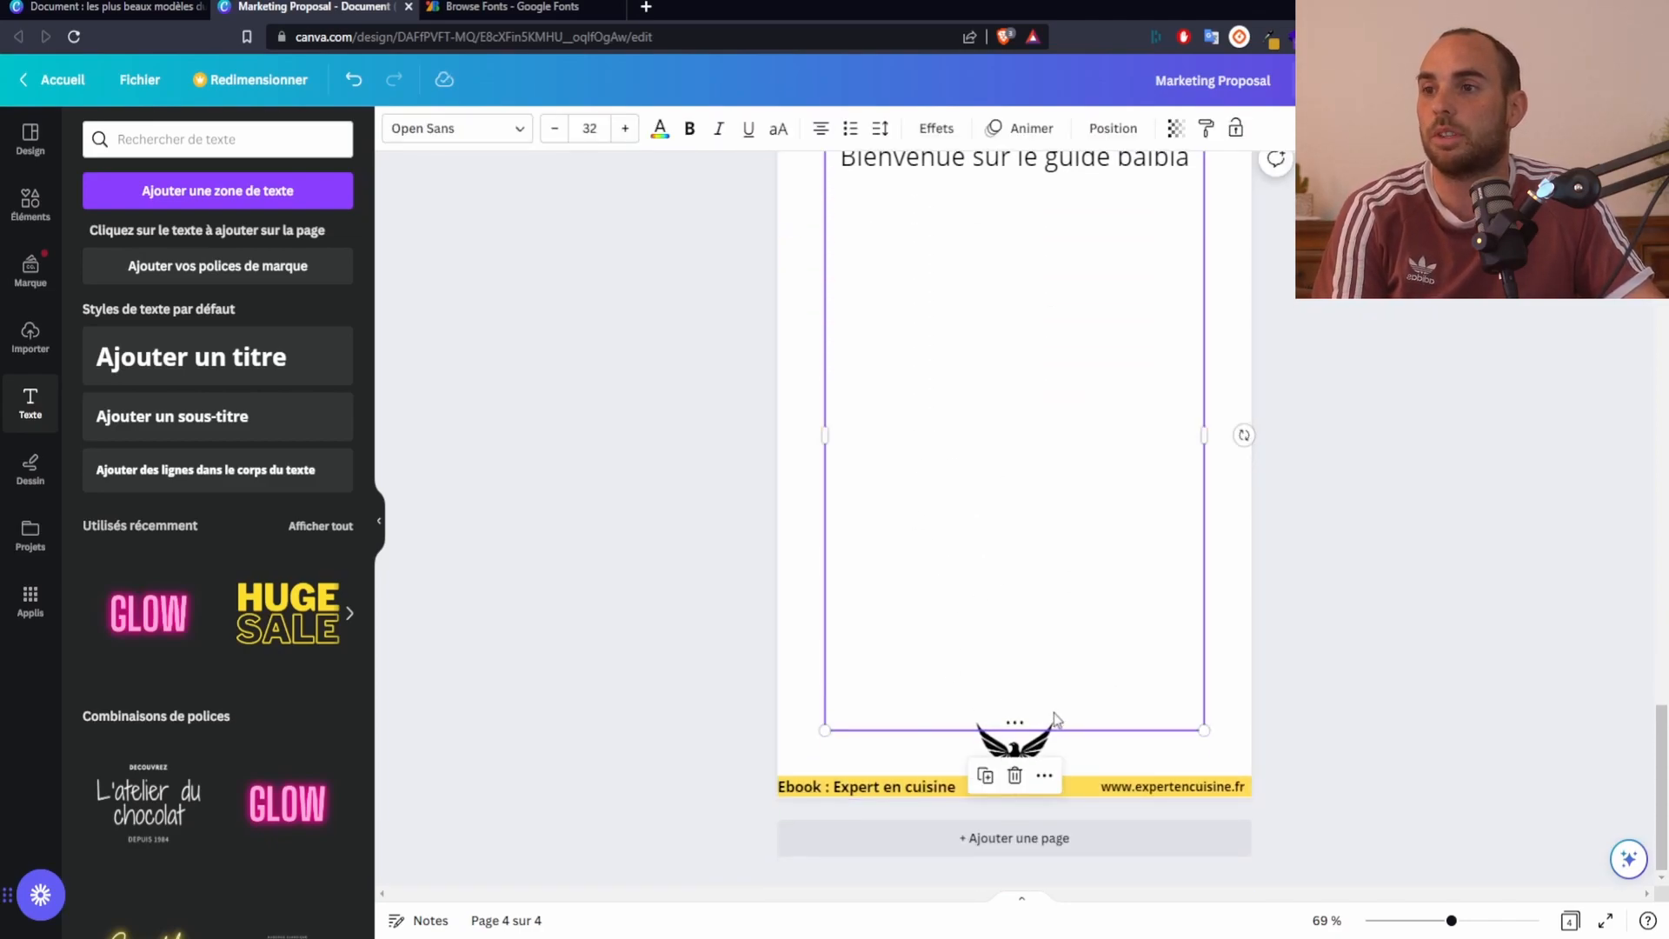
{"action": "scroll", "coordinate": [1066, 522], "scroll_direction": "up", "scroll_amount": 1}
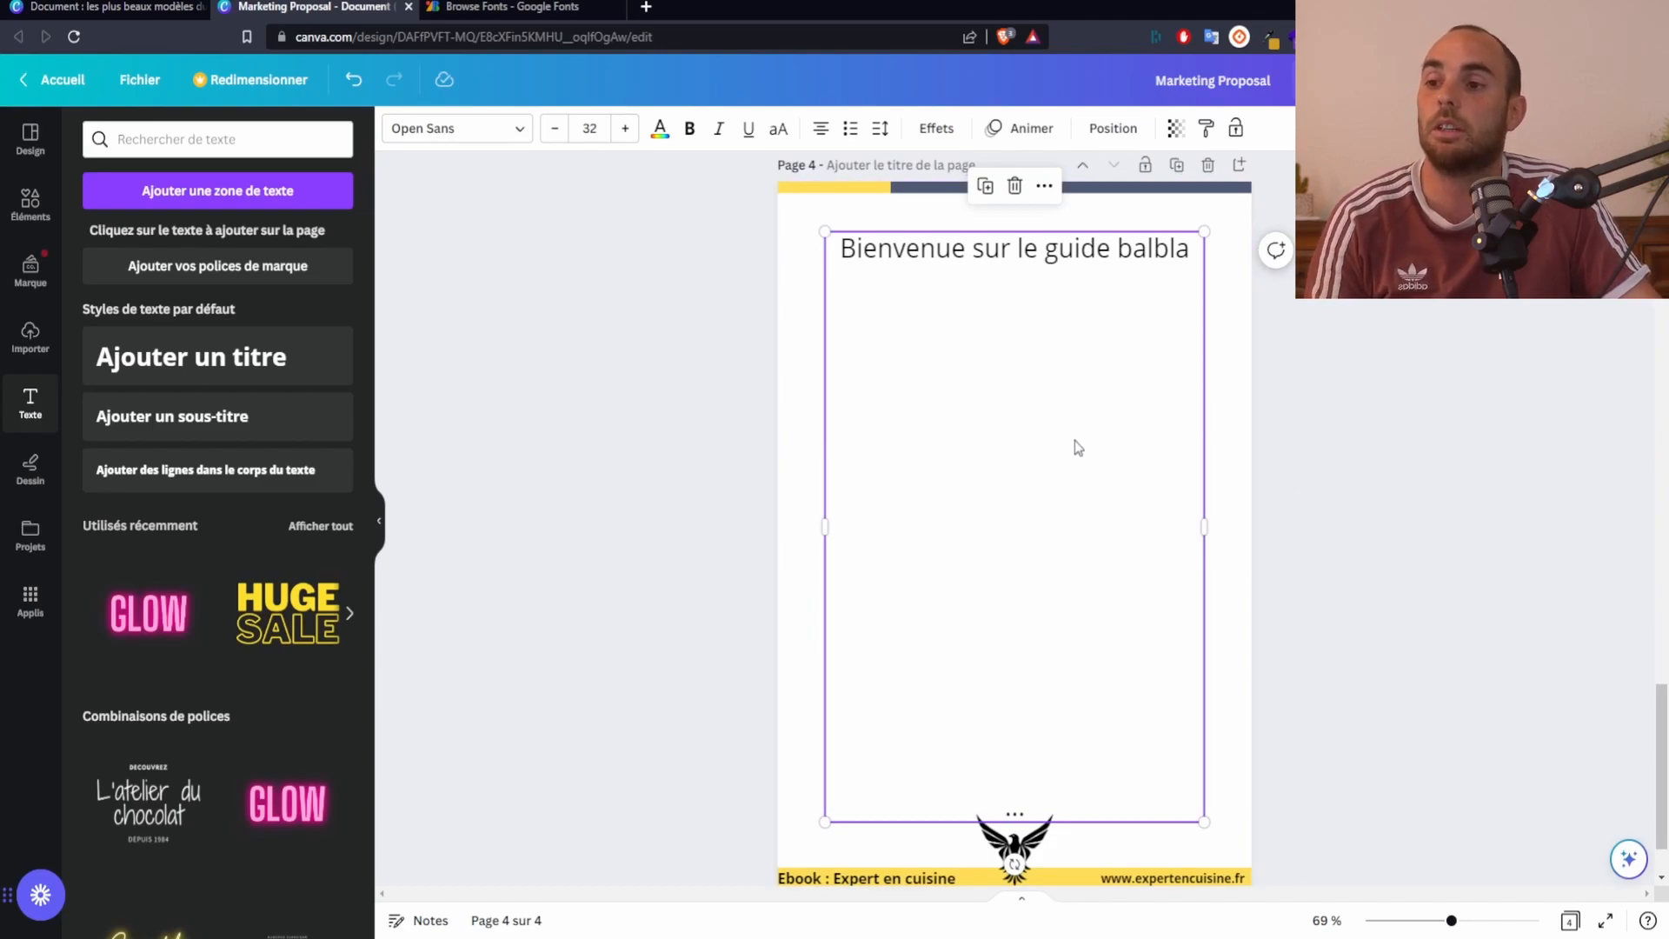
{"action": "scroll", "coordinate": [1074, 447], "scroll_direction": "up", "scroll_amount": 2}
{"action": "scroll", "coordinate": [1134, 450], "scroll_direction": "down", "scroll_amount": 2}
{"action": "scroll", "coordinate": [1117, 448], "scroll_direction": "up", "scroll_amount": 2}
{"action": "scroll", "coordinate": [1104, 454], "scroll_direction": "up", "scroll_amount": 5}
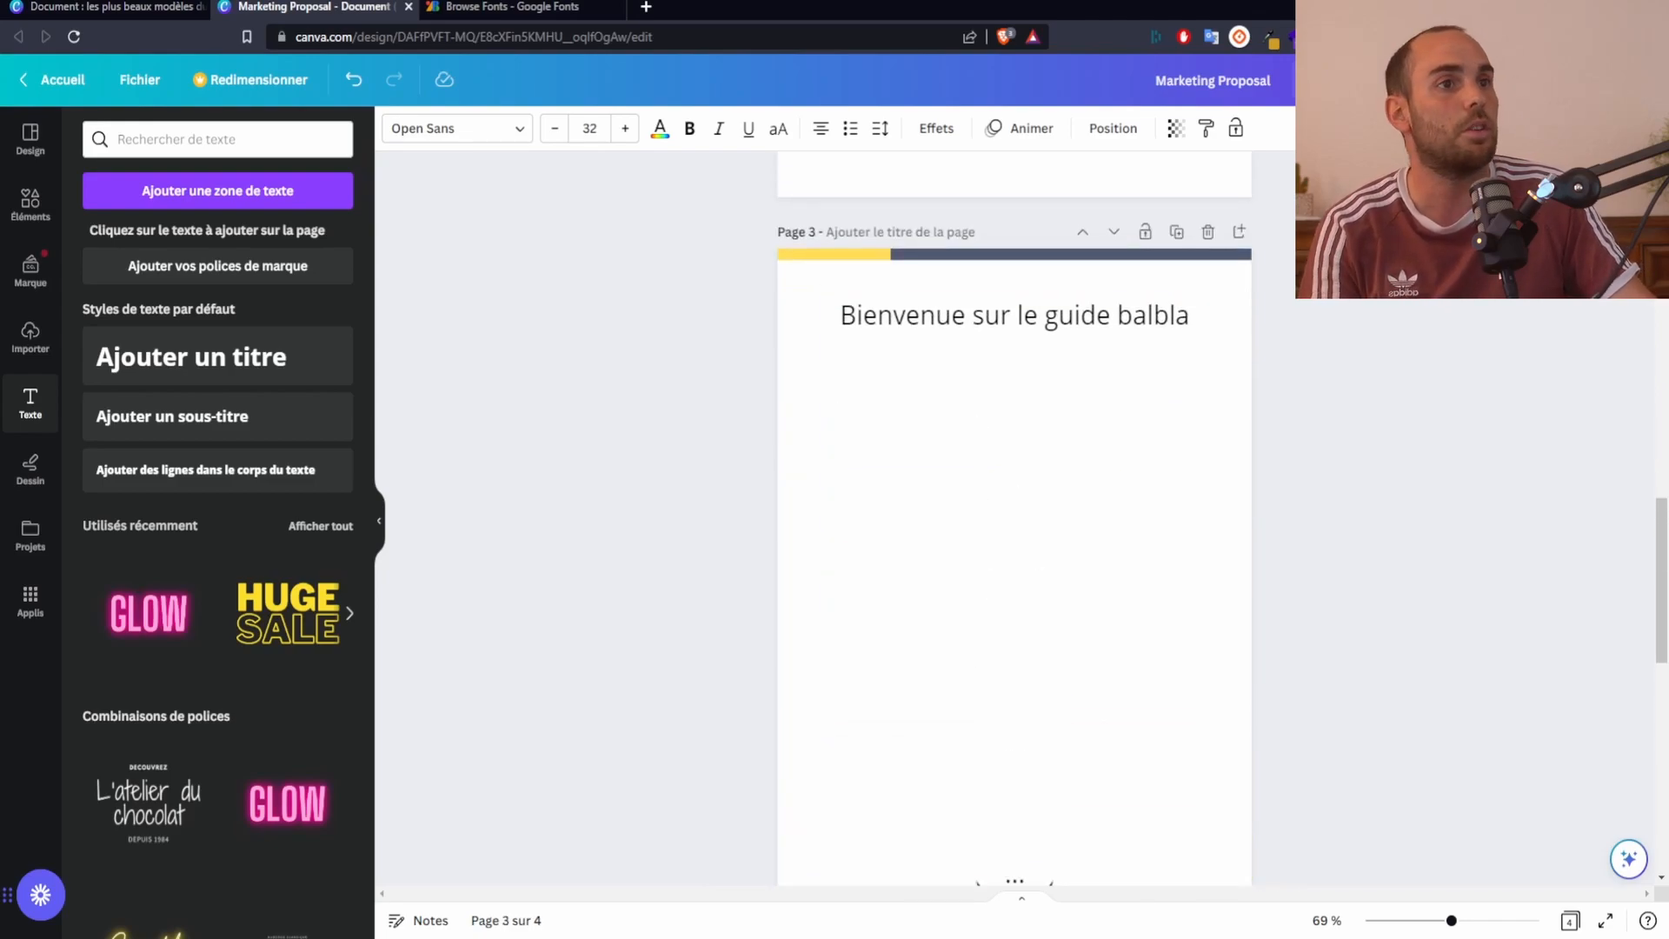
Copy the section "Bien choisir ses programmes d'affiliation" from the Google Docs document "Guide gratuit affiliation" and return to the Canva design
{"action": "left_click_drag", "start_coordinate": [0, 4], "coordinate": [600, 5]}
{"action": "scroll", "coordinate": [1142, 500], "scroll_direction": "down", "scroll_amount": 10}
{"action": "scroll", "coordinate": [1143, 501], "scroll_direction": "down", "scroll_amount": 1}
{"action": "left_click_drag", "start_coordinate": [573, 315], "coordinate": [992, 623]}
{"action": "left_click", "coordinate": [292, 6]}
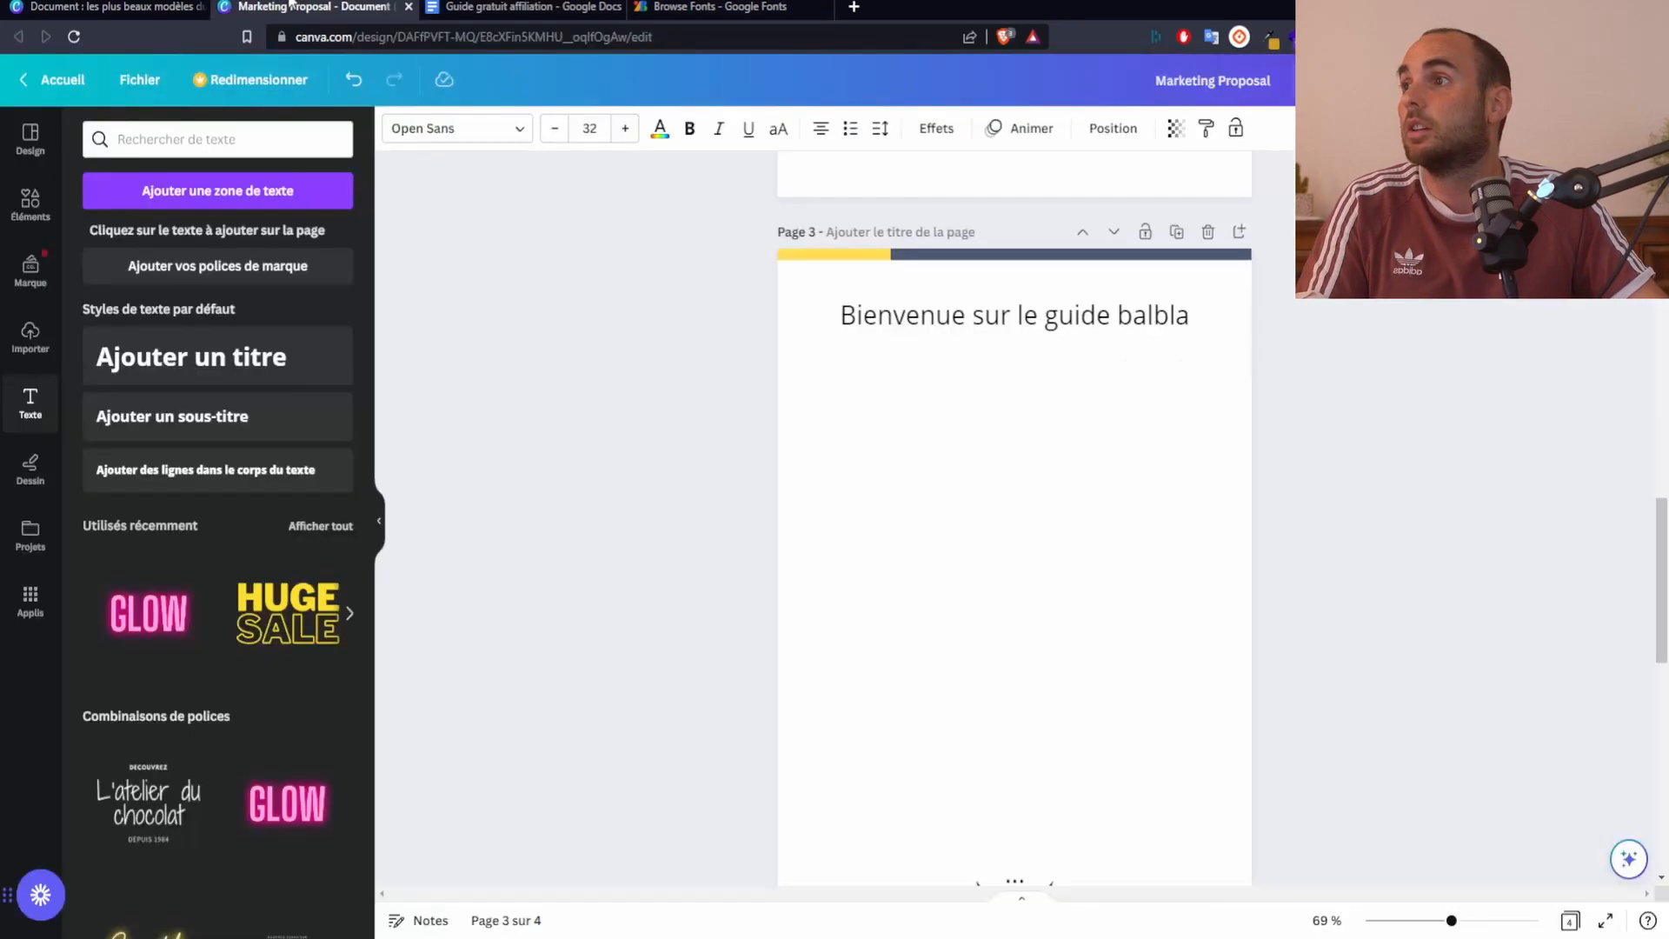
Replace the placeholder text on page 3 with the copied section and check how far it overflows the page
{"action": "left_click", "coordinate": [878, 329]}
{"action": "left_click", "coordinate": [848, 317]}
{"action": "left_click_drag", "start_coordinate": [848, 317], "coordinate": [895, 348]}
{"action": "key", "text": "ctrl+v"}
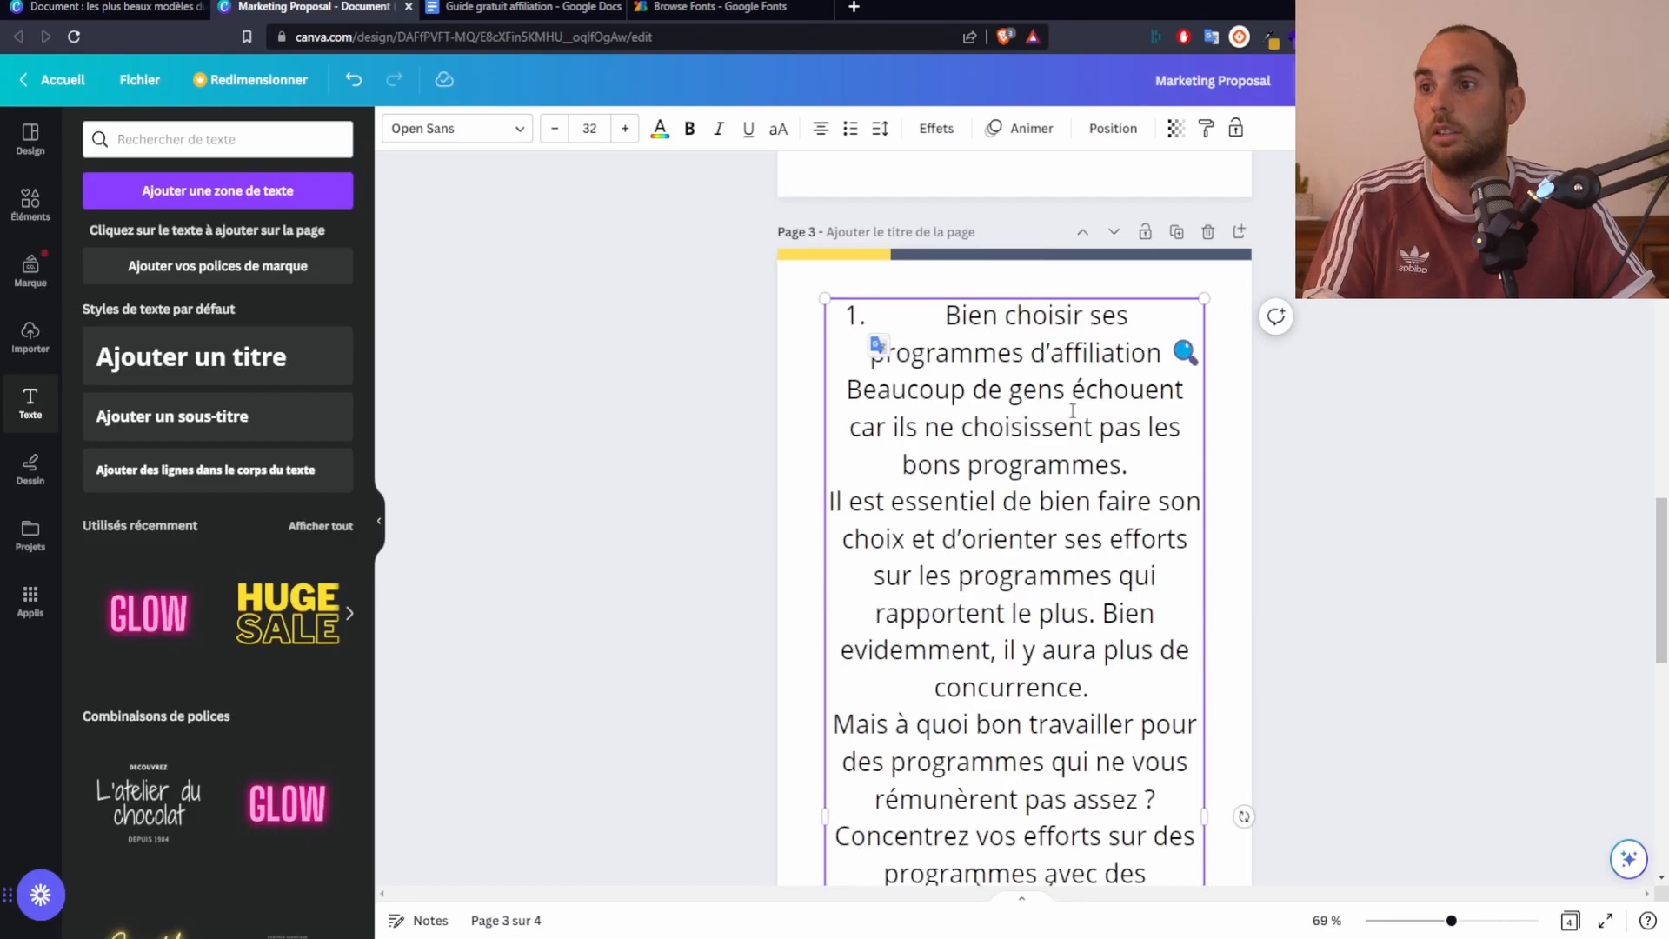
{"action": "left_click", "coordinate": [1352, 442]}
{"action": "scroll", "coordinate": [1331, 512], "scroll_direction": "down", "scroll_amount": 6}
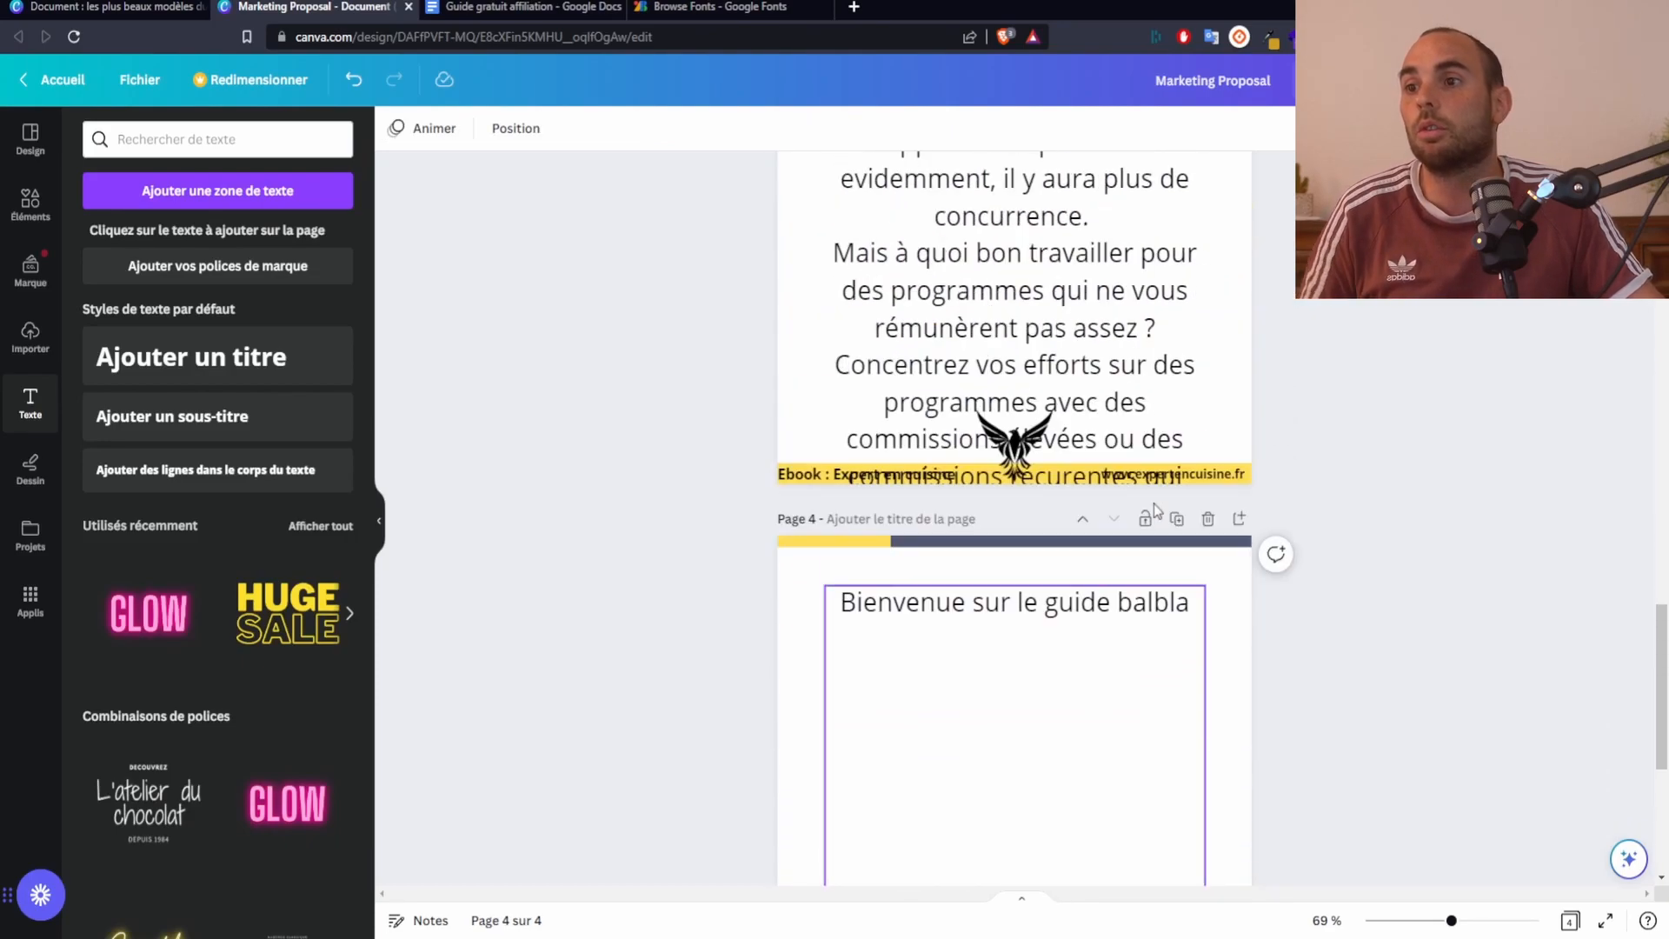
{"action": "scroll", "coordinate": [1150, 514], "scroll_direction": "up", "scroll_amount": 8}
{"action": "scroll", "coordinate": [1087, 487], "scroll_direction": "down", "scroll_amount": 3}
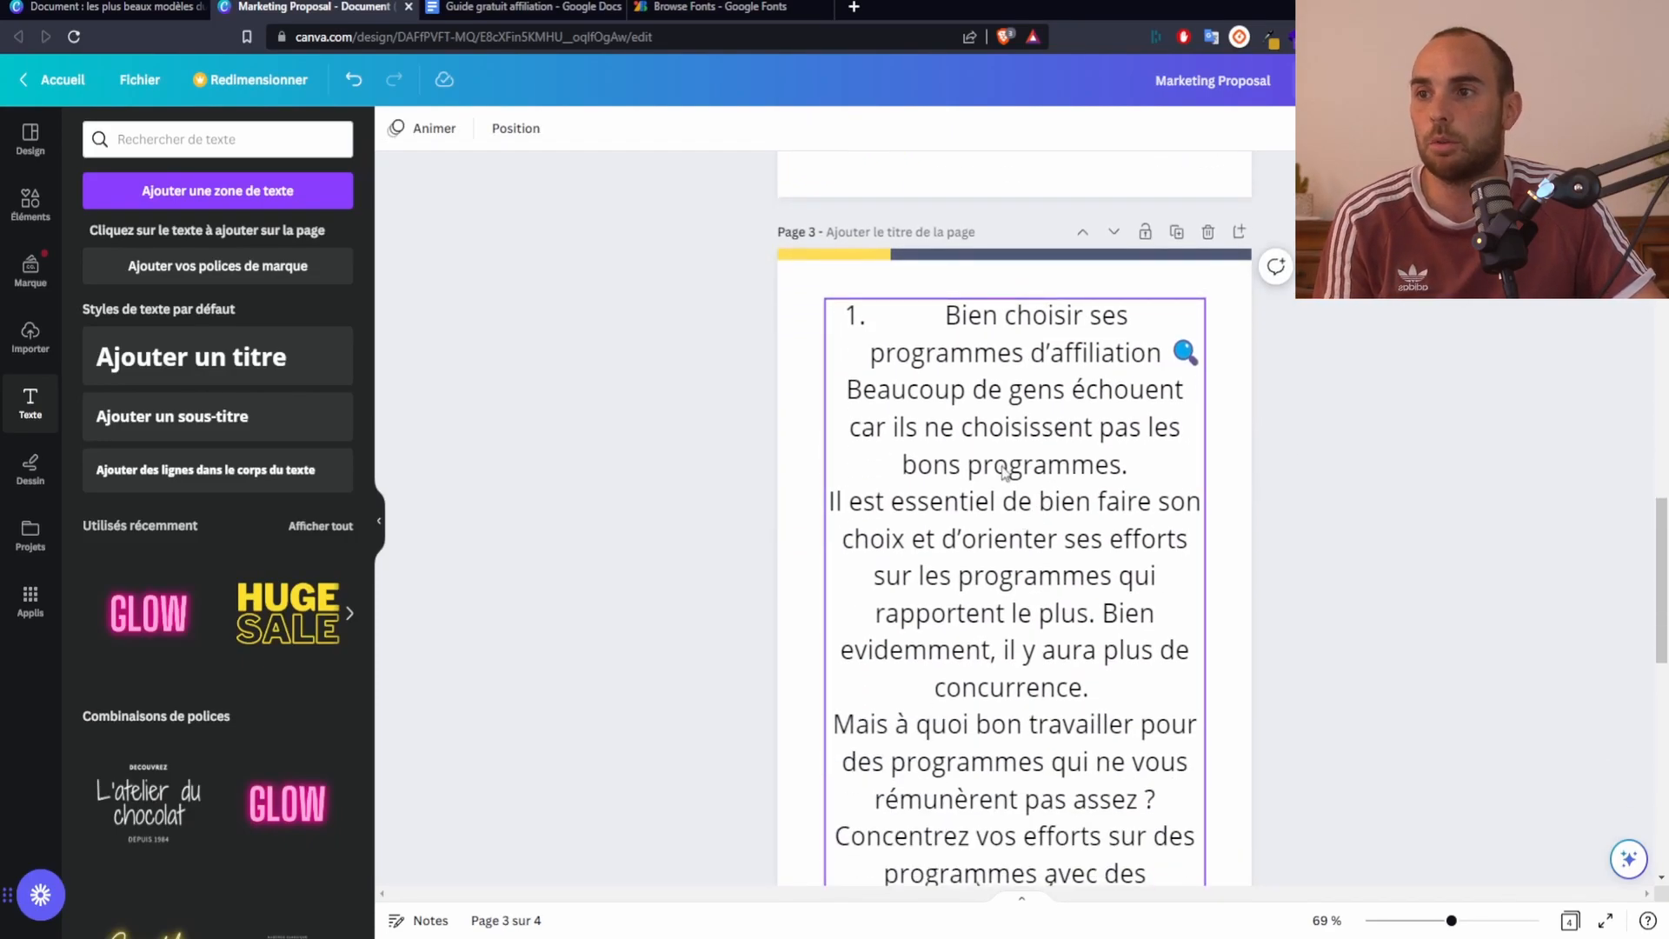
Reduce the font size of page 3's entire text box to 27
{"action": "left_click", "coordinate": [981, 404]}
{"action": "left_click", "coordinate": [557, 128]}
{"action": "left_click", "coordinate": [557, 128]}
{"action": "left_click", "coordinate": [557, 128]}
{"action": "left_click", "coordinate": [556, 128]}
{"action": "left_click", "coordinate": [556, 129]}
Insert an unnumbered blank line below the heading "Bien choisir ses programmes d'affiliation" and make the heading bold
{"action": "left_click", "coordinate": [1139, 346]}
{"action": "key", "text": "Return"}
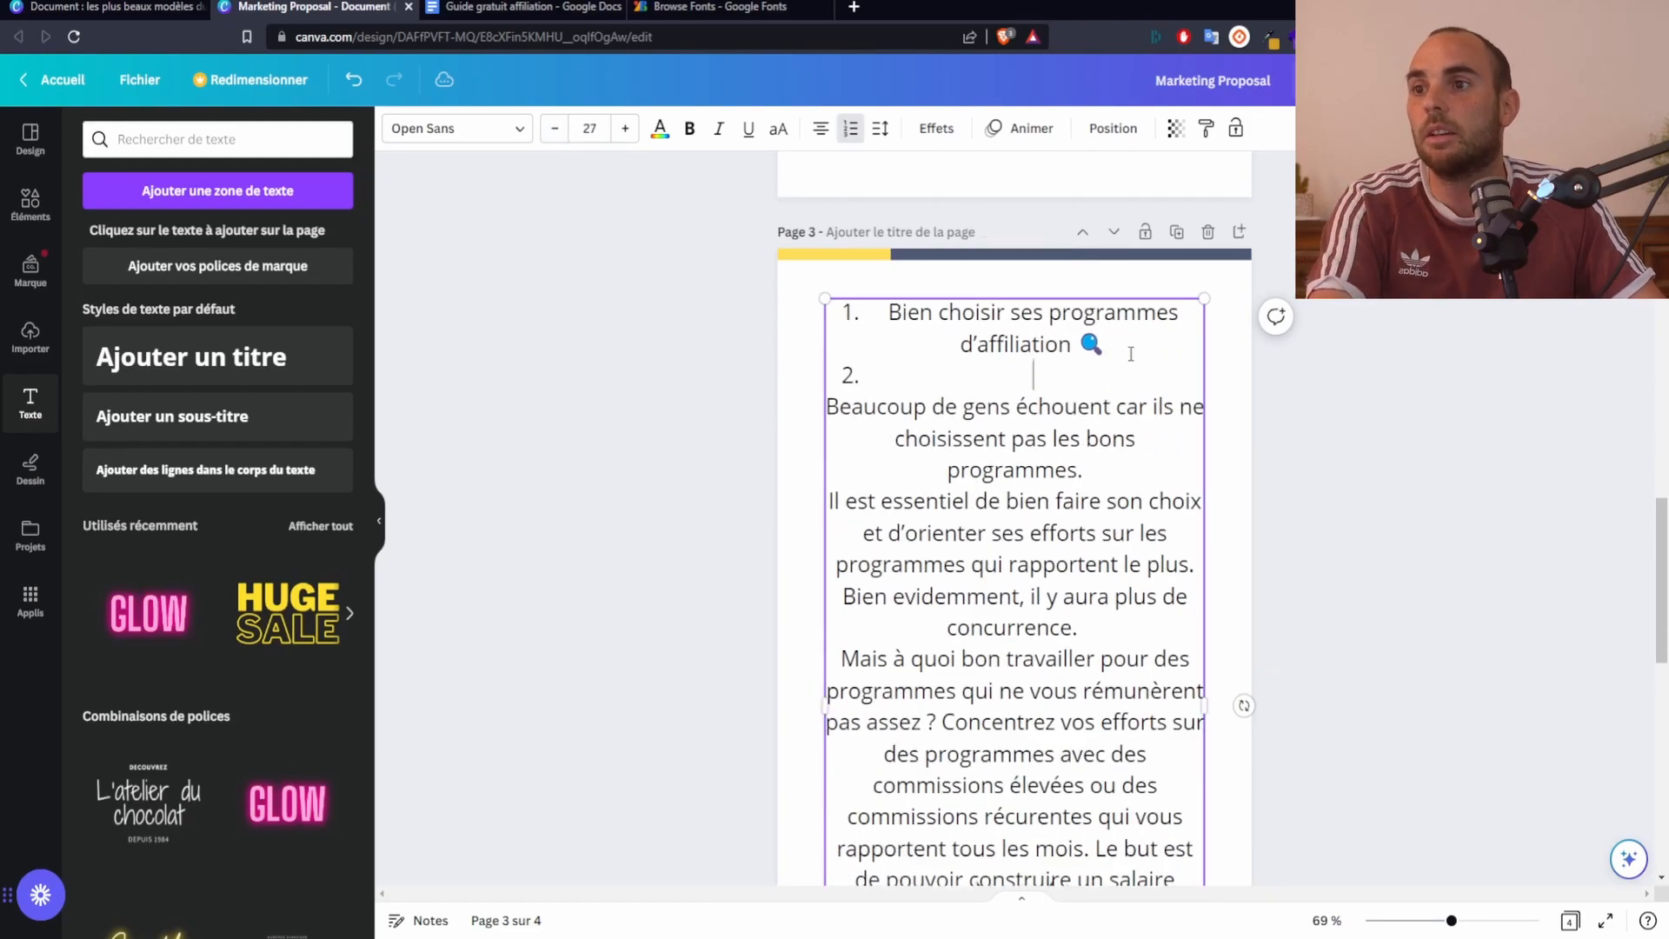
{"action": "key", "text": "BackSpace"}
{"action": "left_click_drag", "start_coordinate": [1108, 357], "coordinate": [882, 311]}
{"action": "key", "text": "ctrl+b"}
{"action": "left_click", "coordinate": [1070, 382]}
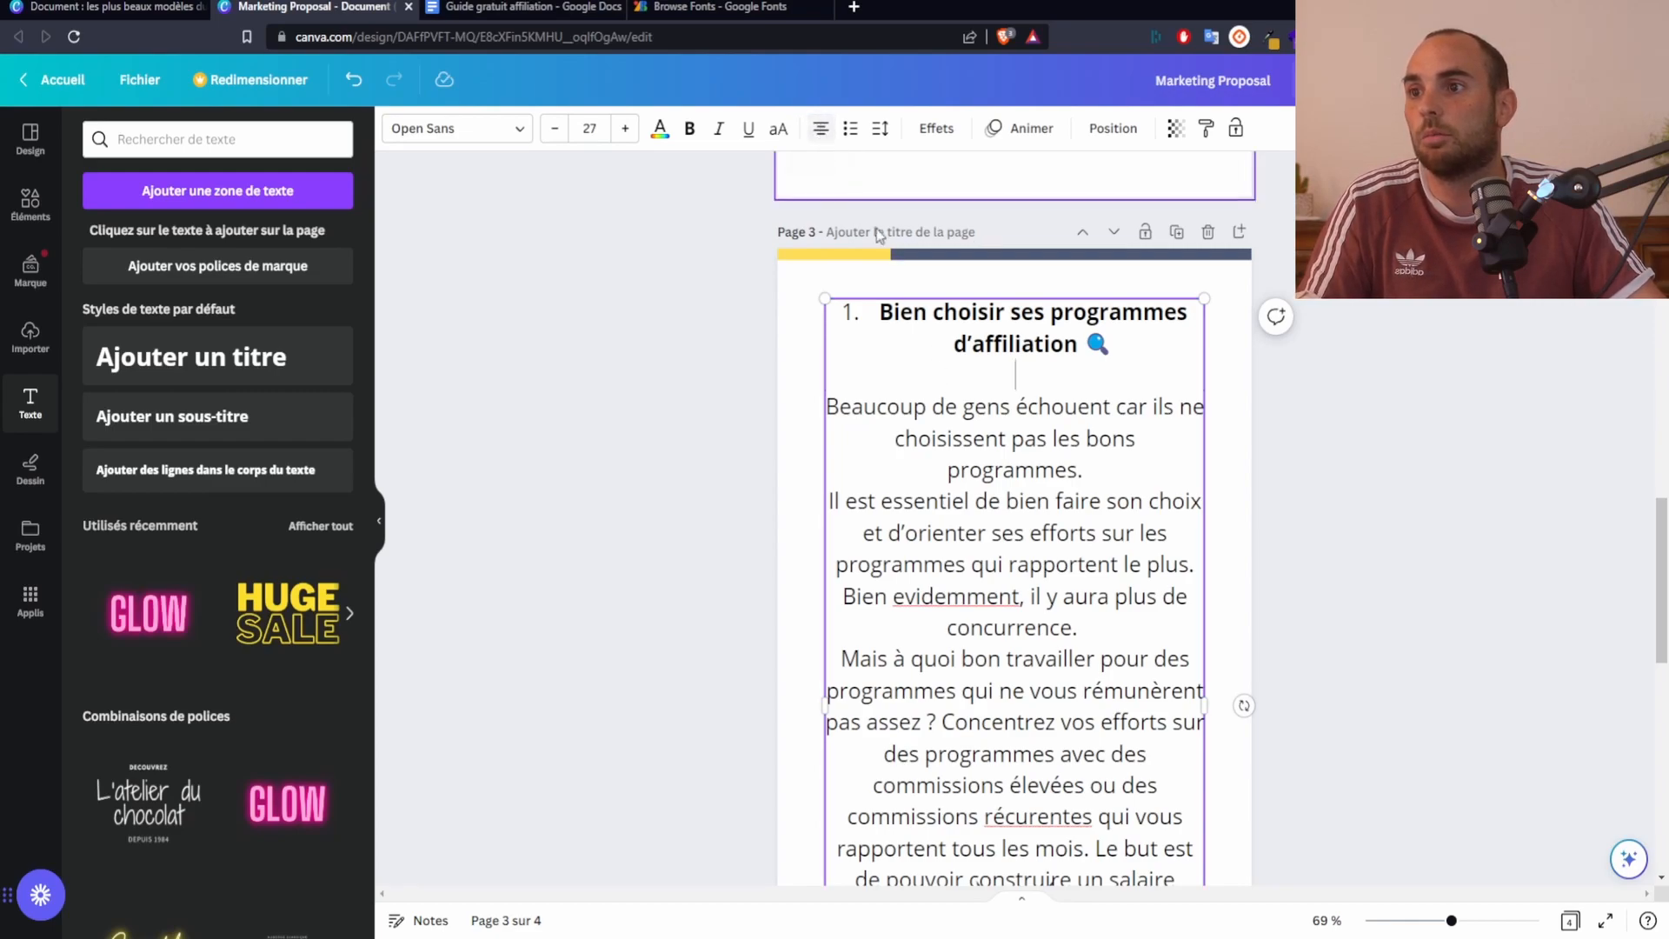
Left-align all the text in page 3's text box
{"action": "key", "text": "ctrl+a"}
{"action": "left_click", "coordinate": [820, 128]}
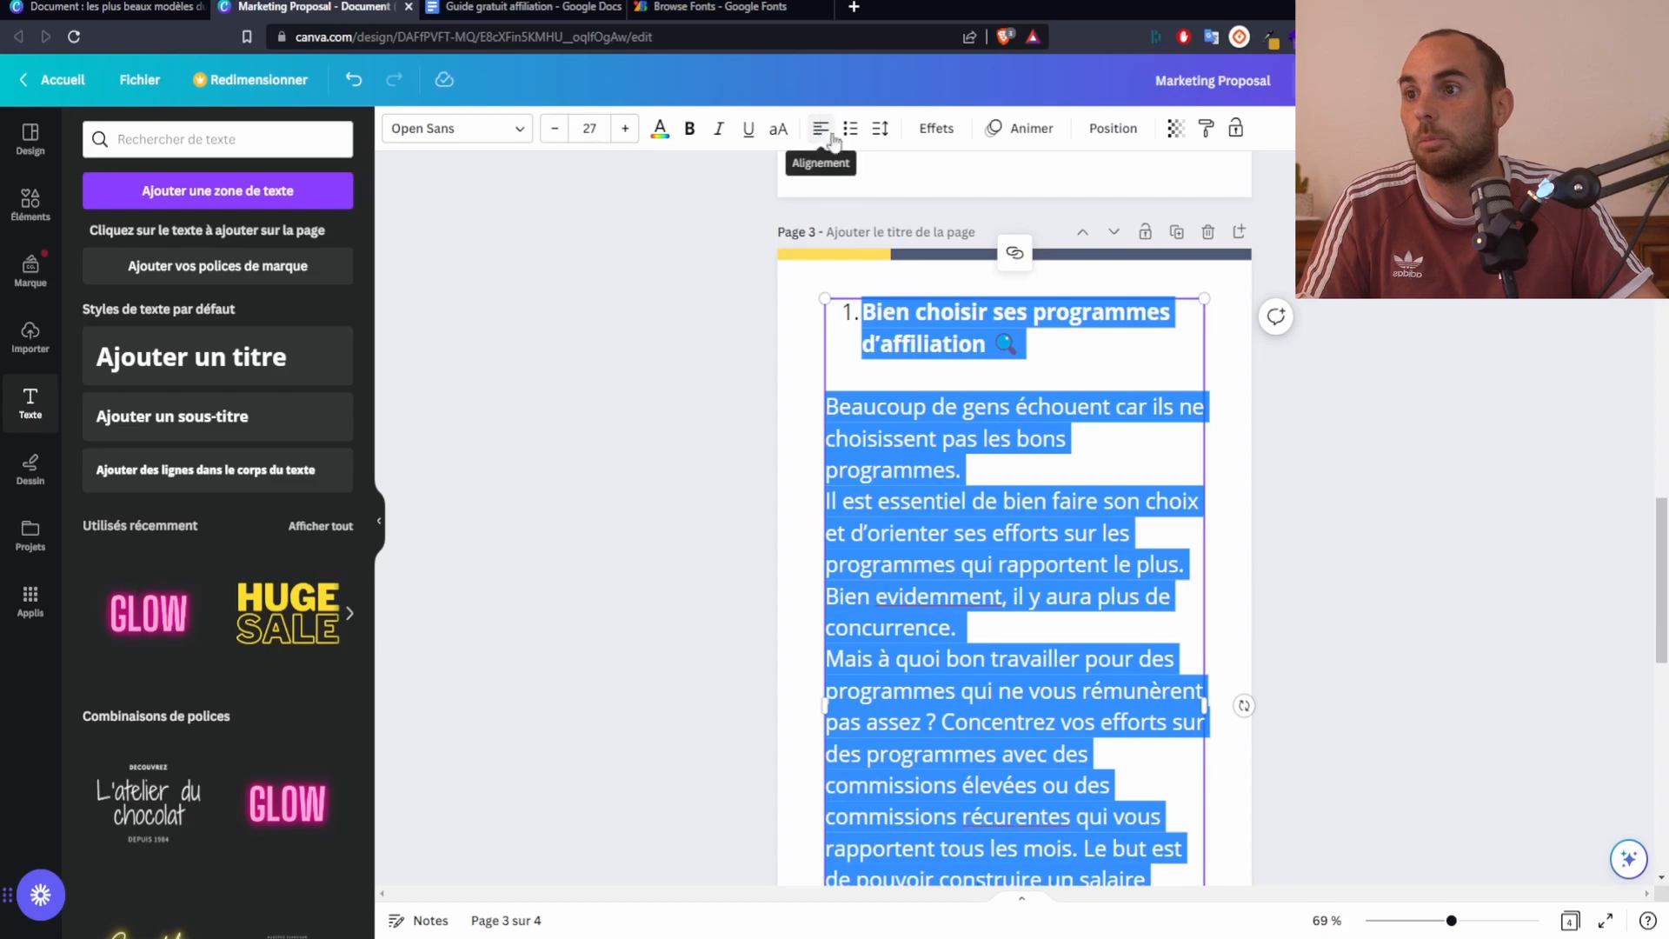
{"action": "left_click", "coordinate": [1401, 469]}
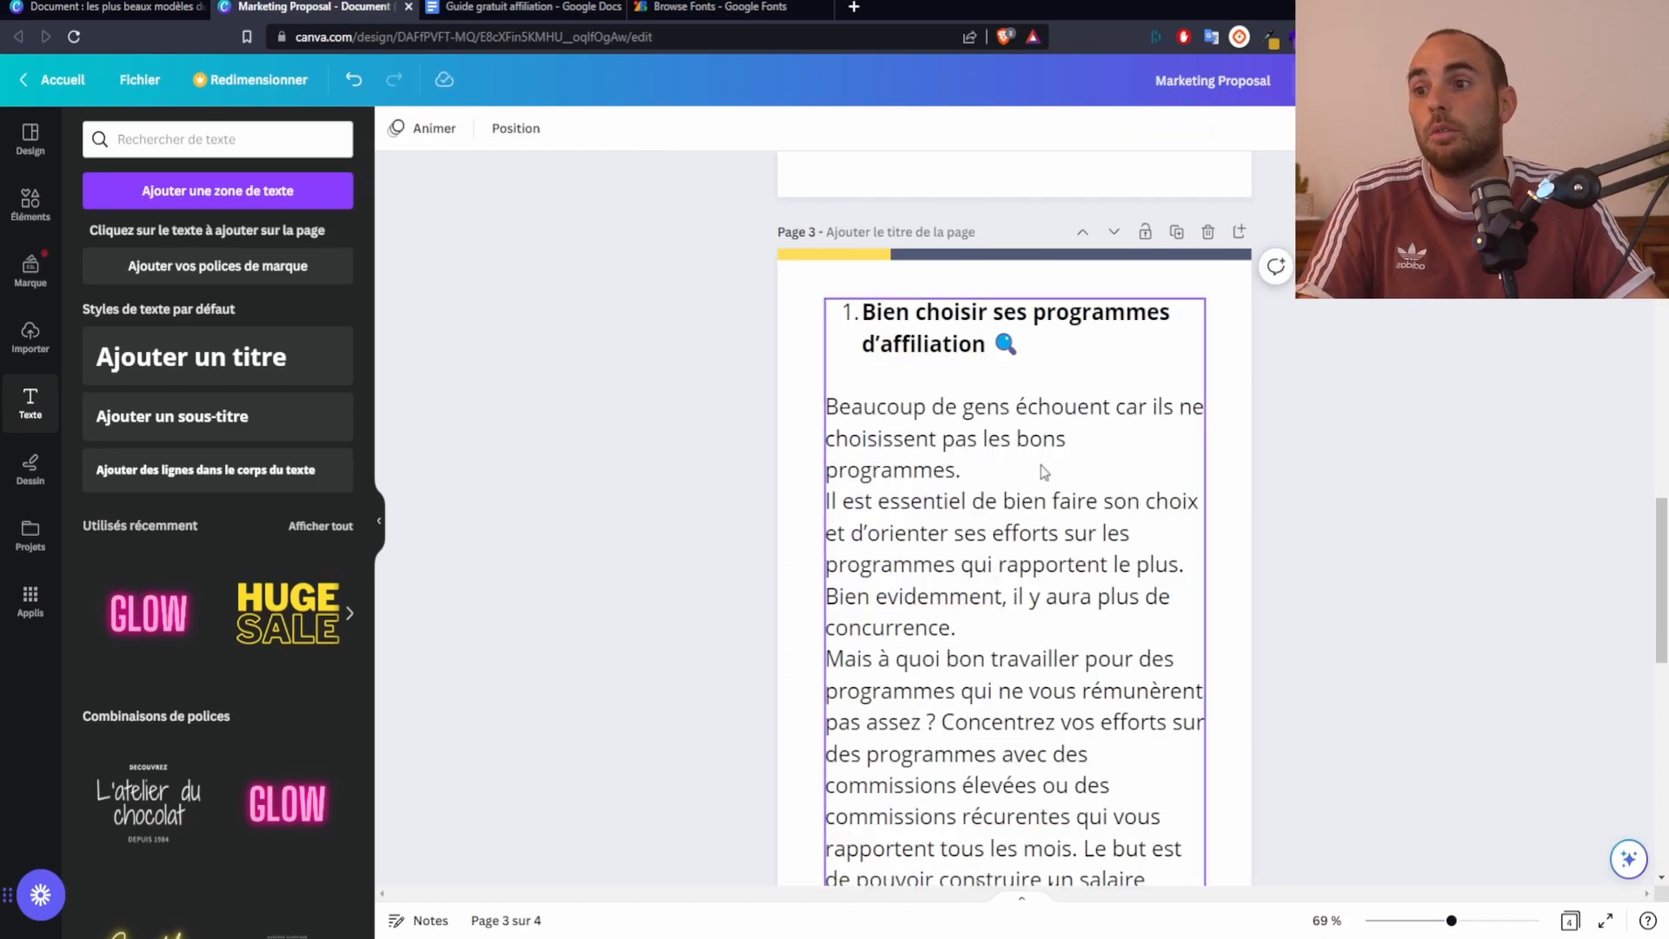
Set the font size of page 3's body text, from "Beaucoup de gens" to "abonnements mensuels", to 23
{"action": "left_click", "coordinate": [830, 412]}
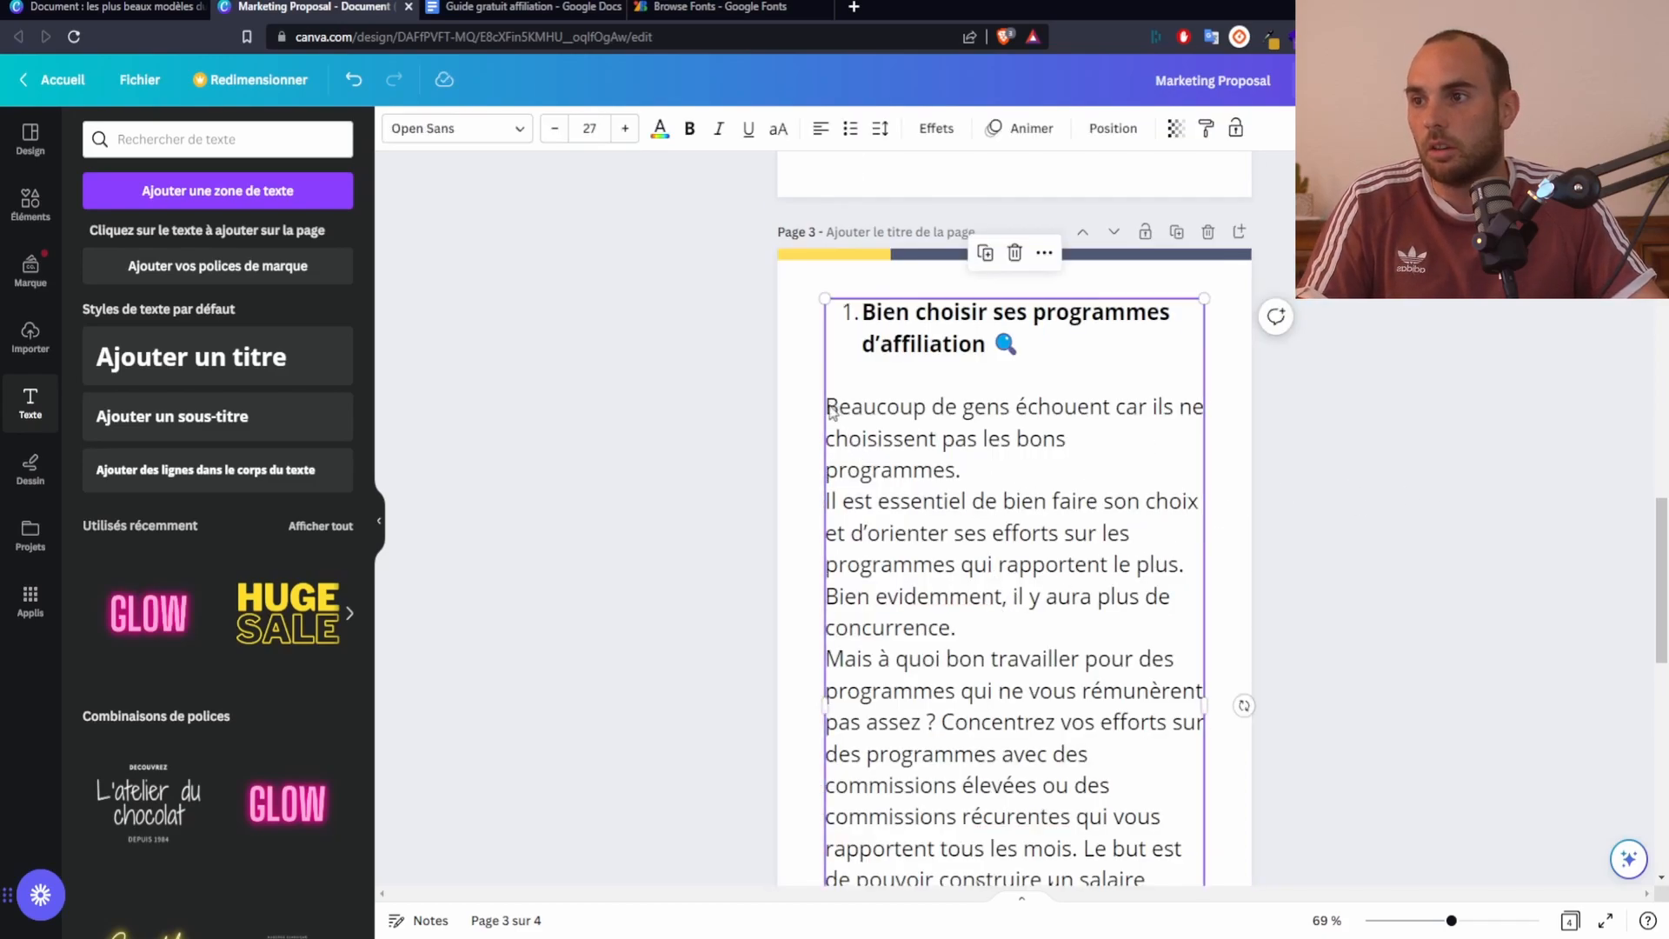
{"action": "left_click_drag", "start_coordinate": [830, 411], "coordinate": [1179, 301]}
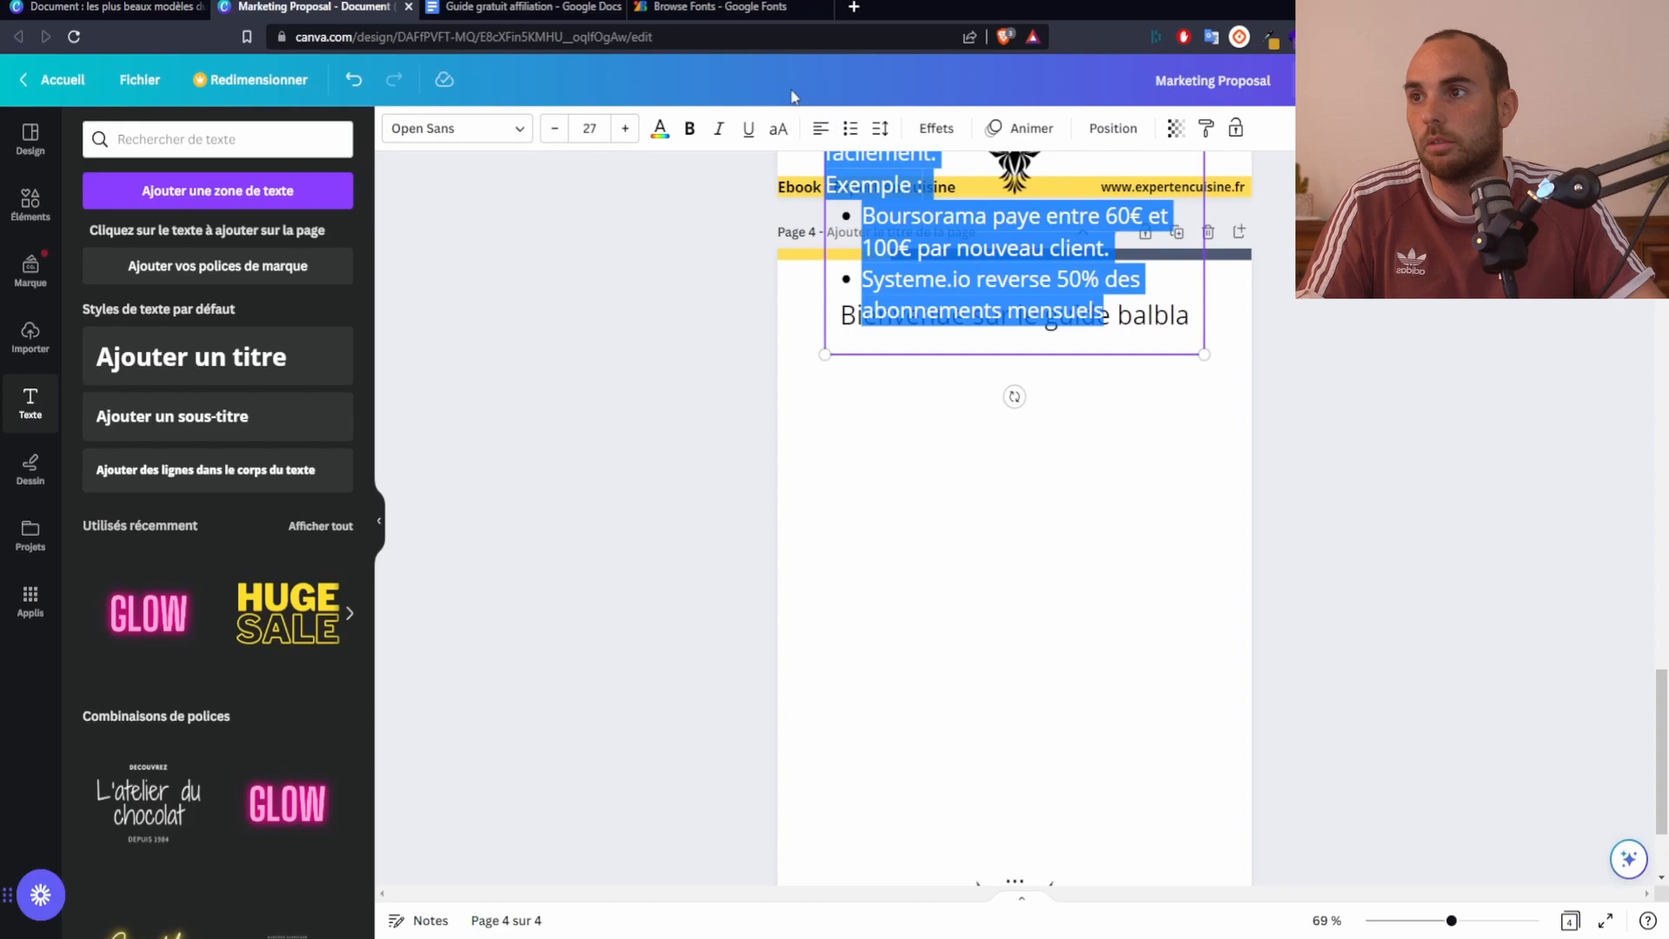
{"action": "left_click", "coordinate": [550, 131]}
{"action": "left_click", "coordinate": [549, 131]}
{"action": "left_click", "coordinate": [550, 130]}
{"action": "left_click", "coordinate": [550, 131]}
{"action": "scroll", "coordinate": [1091, 484], "scroll_direction": "up", "scroll_amount": 5}
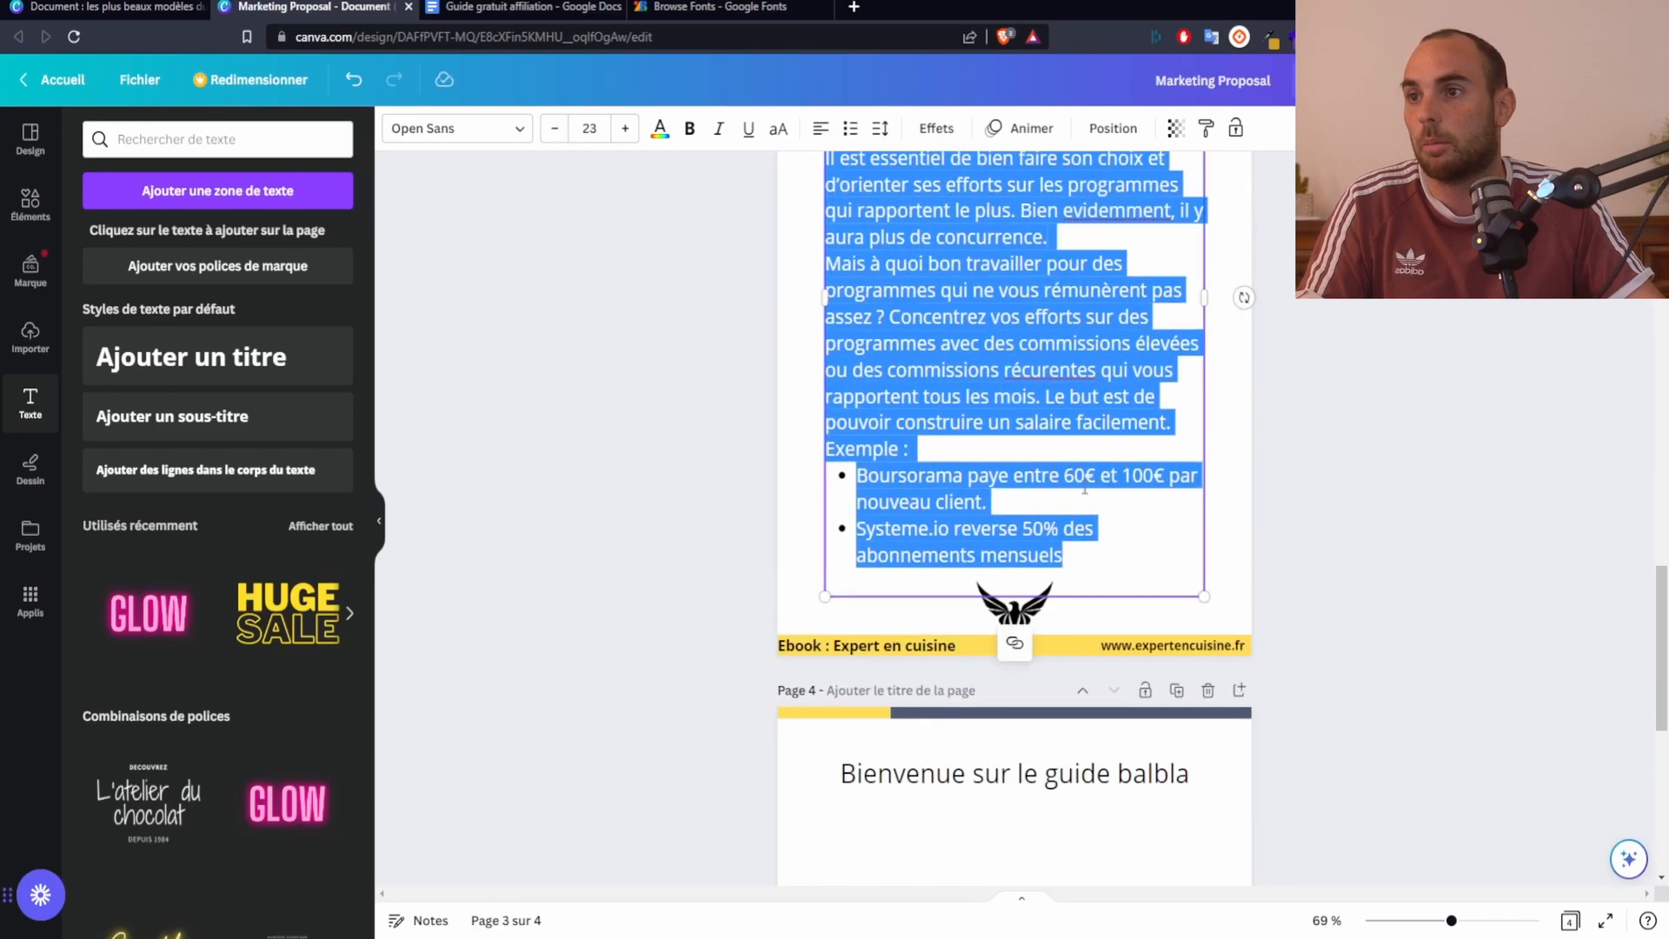
{"action": "left_click", "coordinate": [1163, 477]}
{"action": "left_click", "coordinate": [1385, 515]}
{"action": "scroll", "coordinate": [1427, 499], "scroll_direction": "up", "scroll_amount": 2}
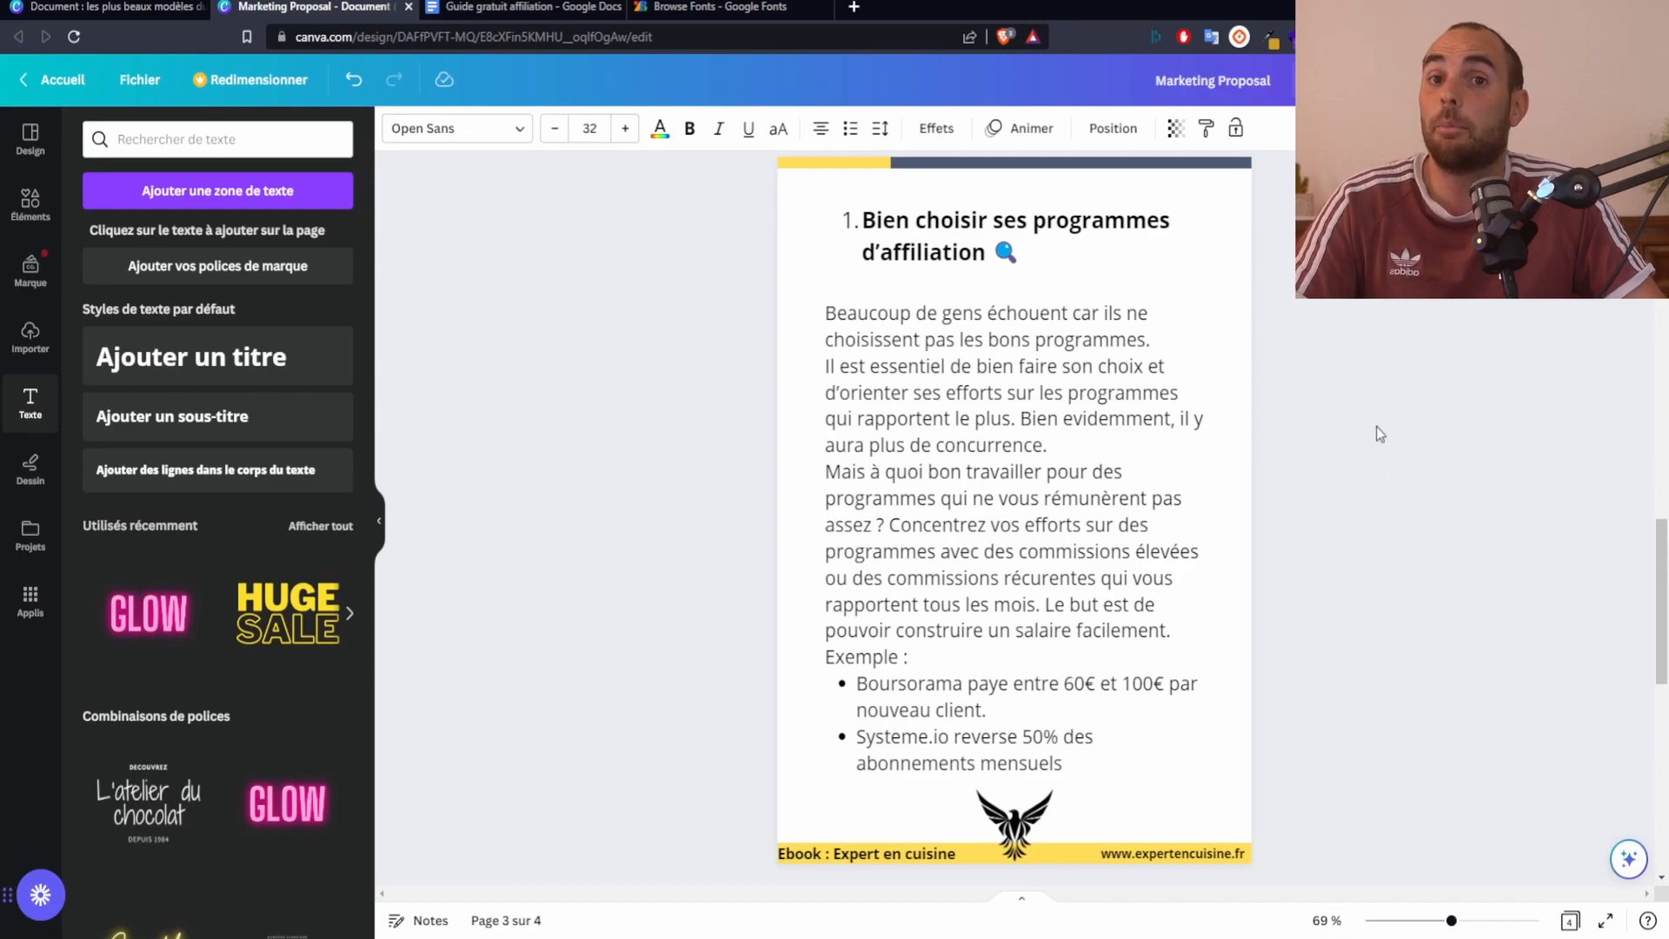
Open the Canva home page in a new tab, view its file import option, and return to the ebook design
{"action": "middle_click", "coordinate": [63, 81]}
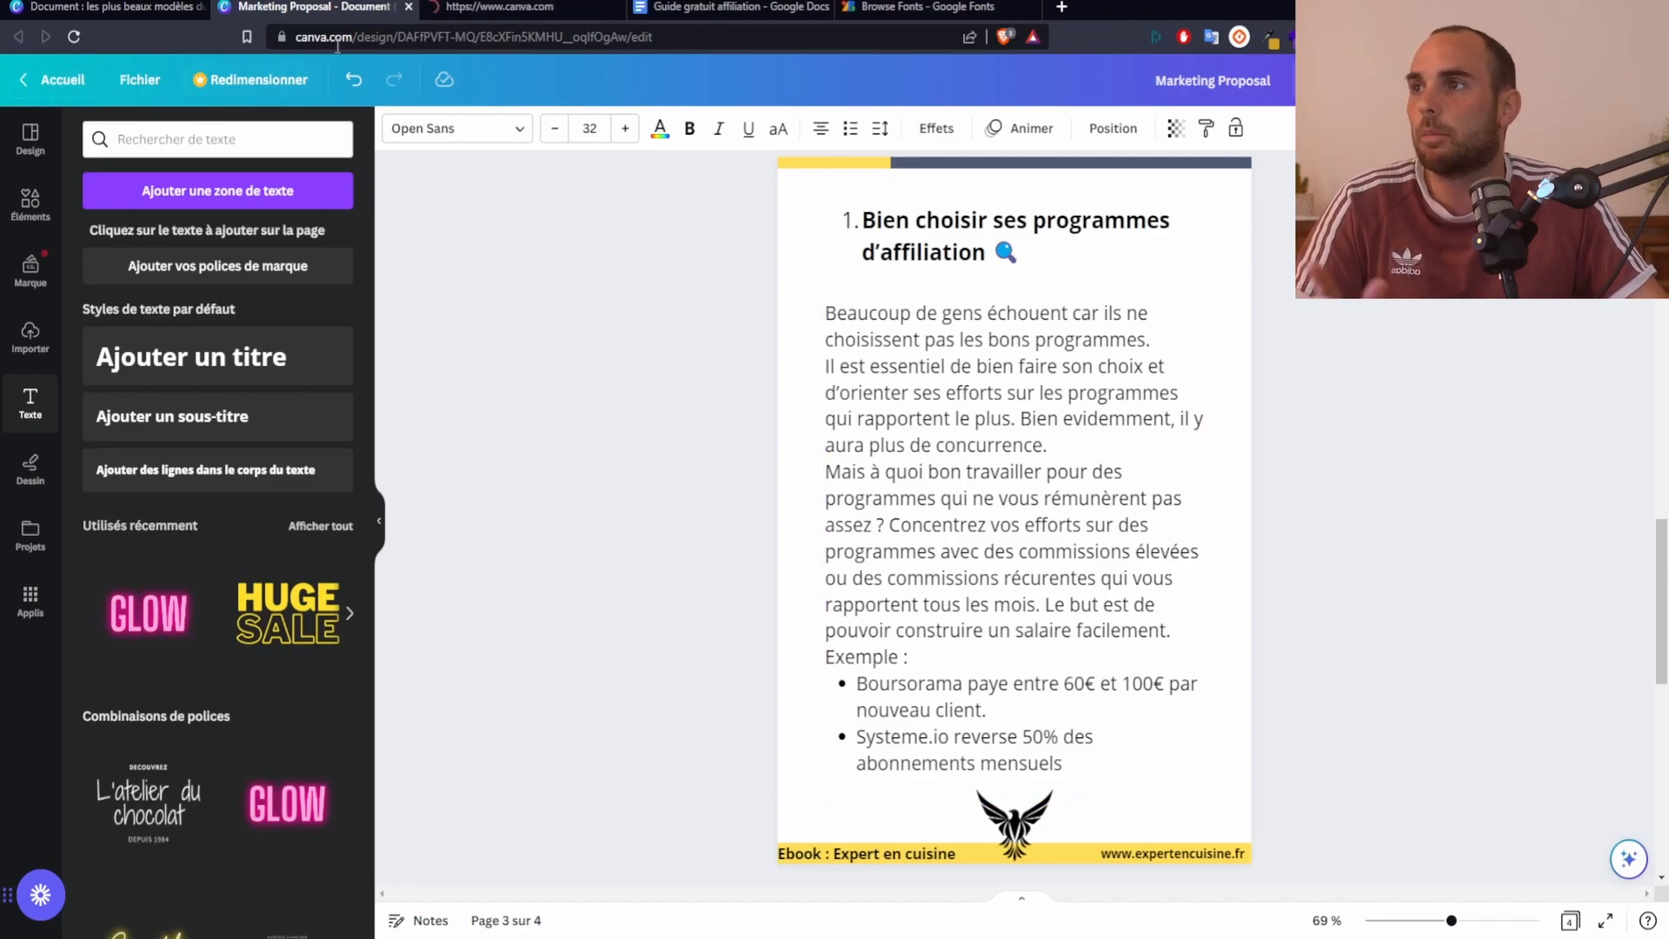
{"action": "left_click", "coordinate": [527, 5]}
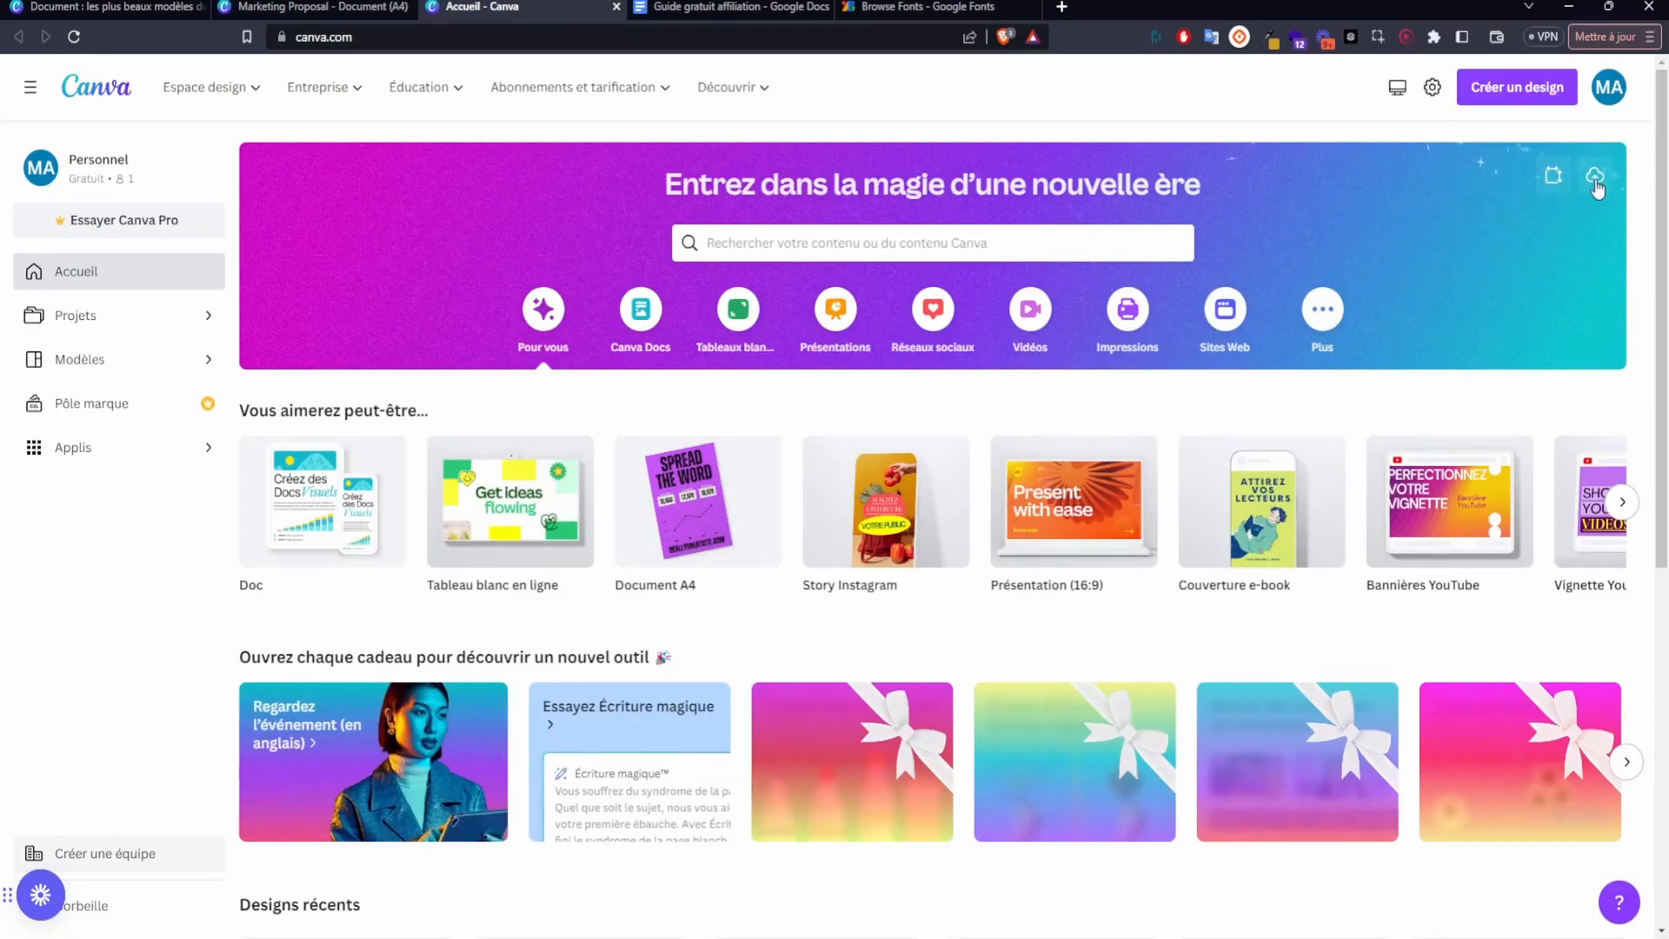
{"action": "left_click", "coordinate": [1597, 181]}
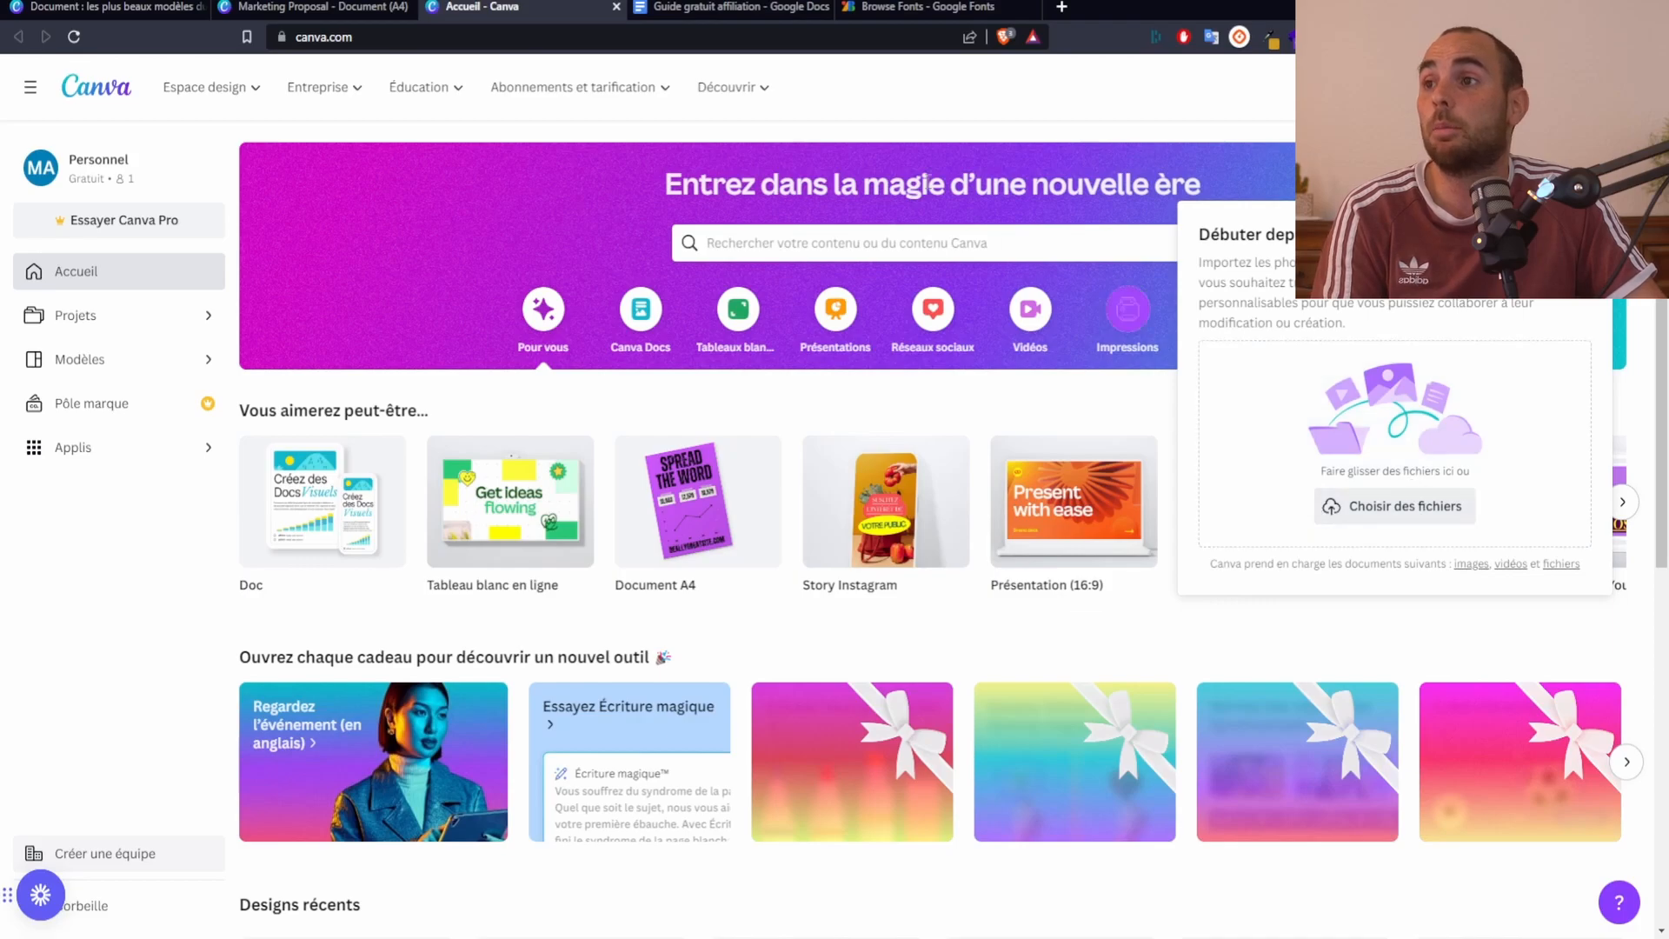
{"action": "left_click", "coordinate": [377, 7]}
{"action": "scroll", "coordinate": [1426, 458], "scroll_direction": "up", "scroll_amount": 15}
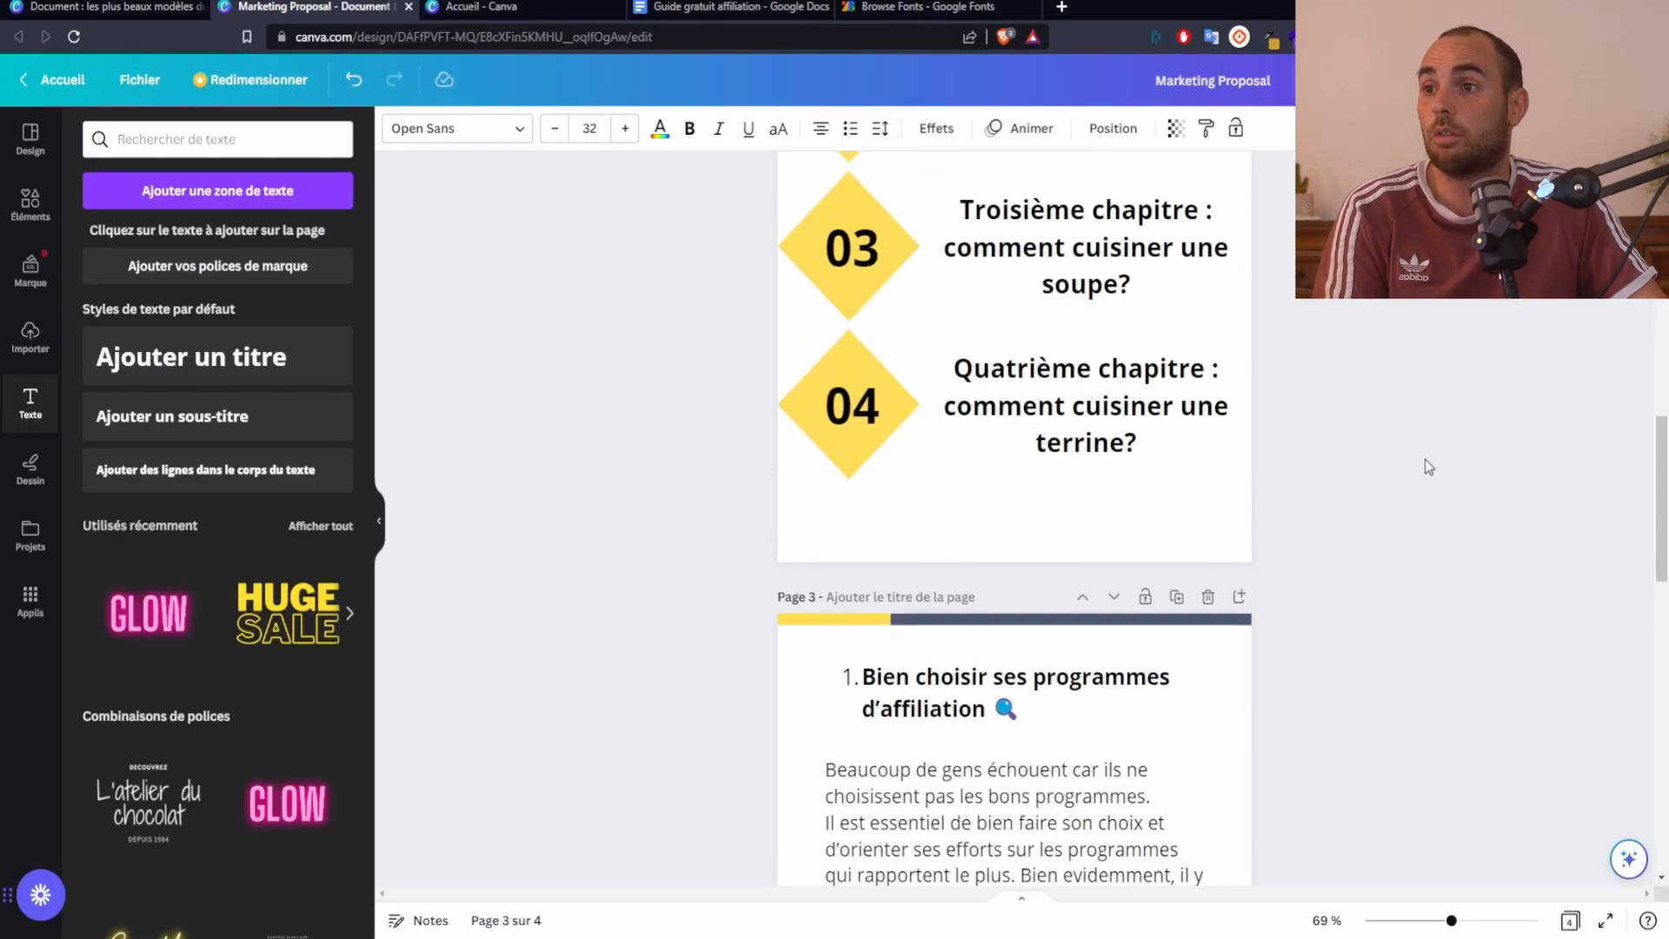
{"action": "scroll", "coordinate": [1353, 522], "scroll_direction": "down", "scroll_amount": 20}
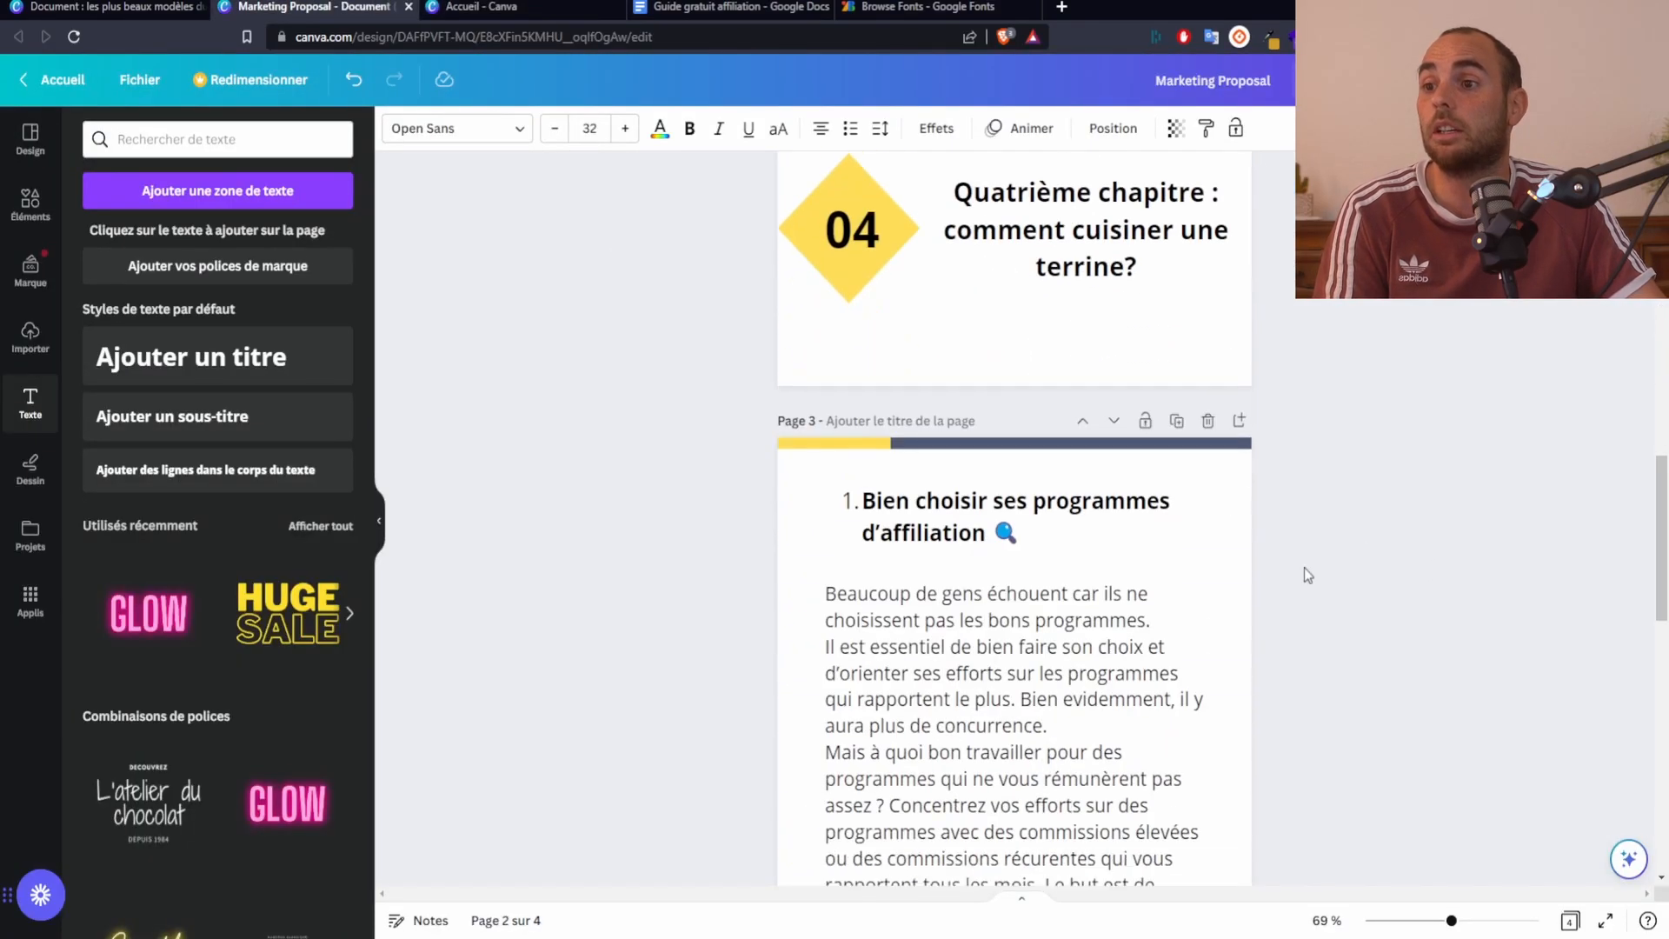
{"action": "scroll", "coordinate": [1345, 525], "scroll_direction": "up", "scroll_amount": 4}
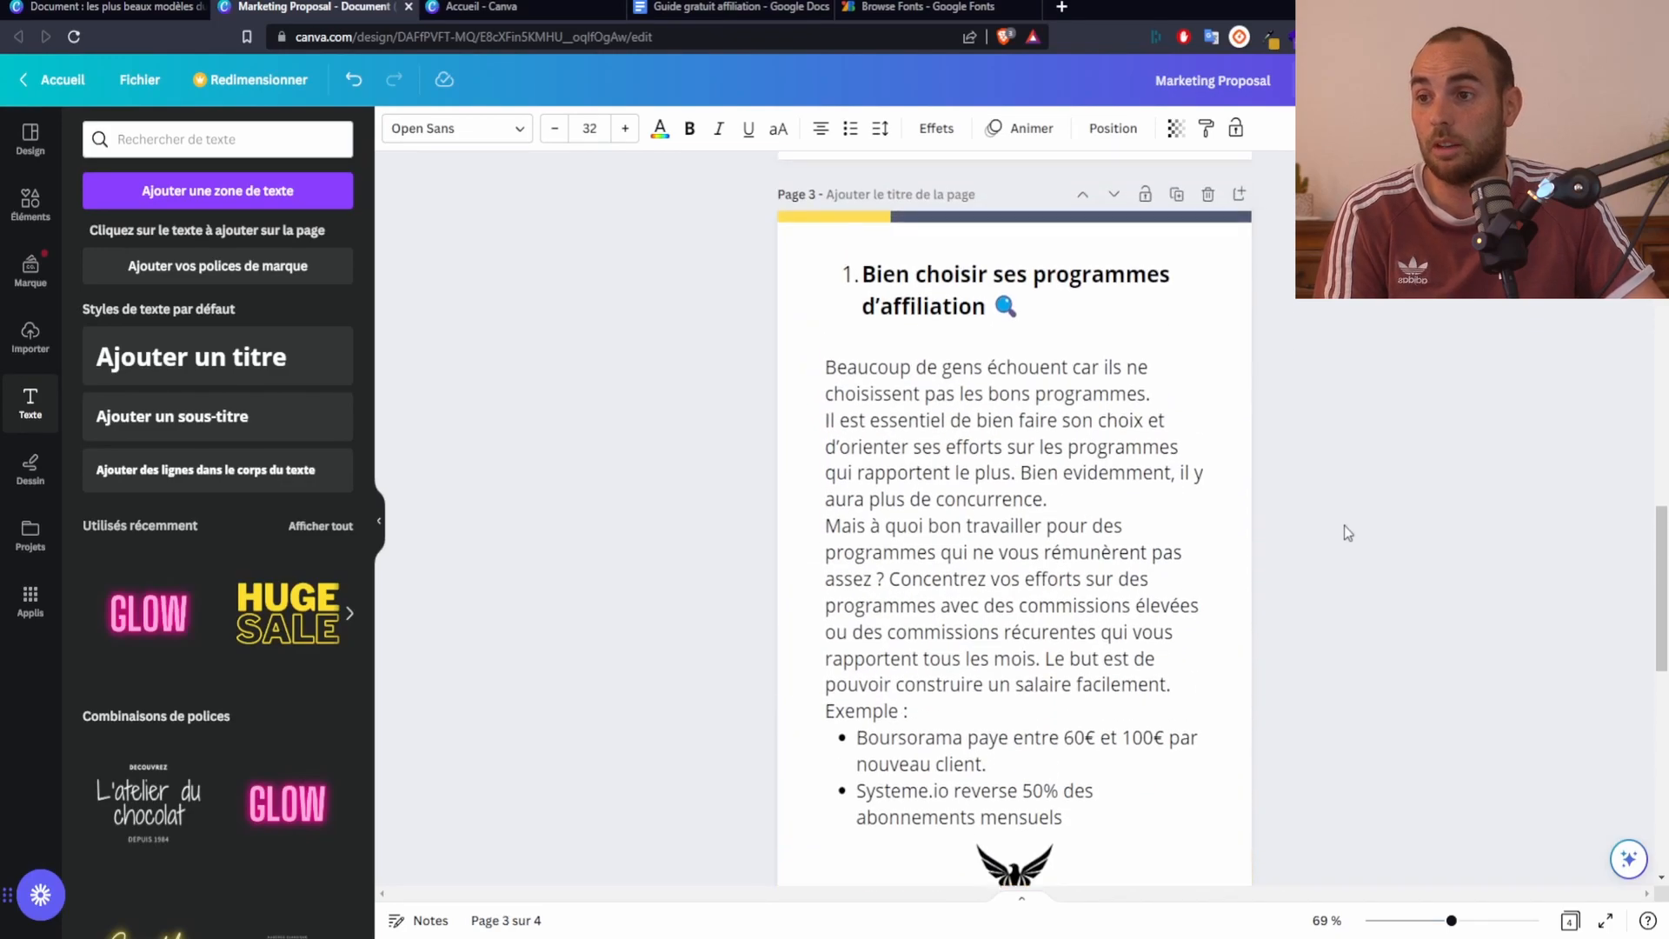
{"action": "scroll", "coordinate": [1344, 525], "scroll_direction": "down", "scroll_amount": 1}
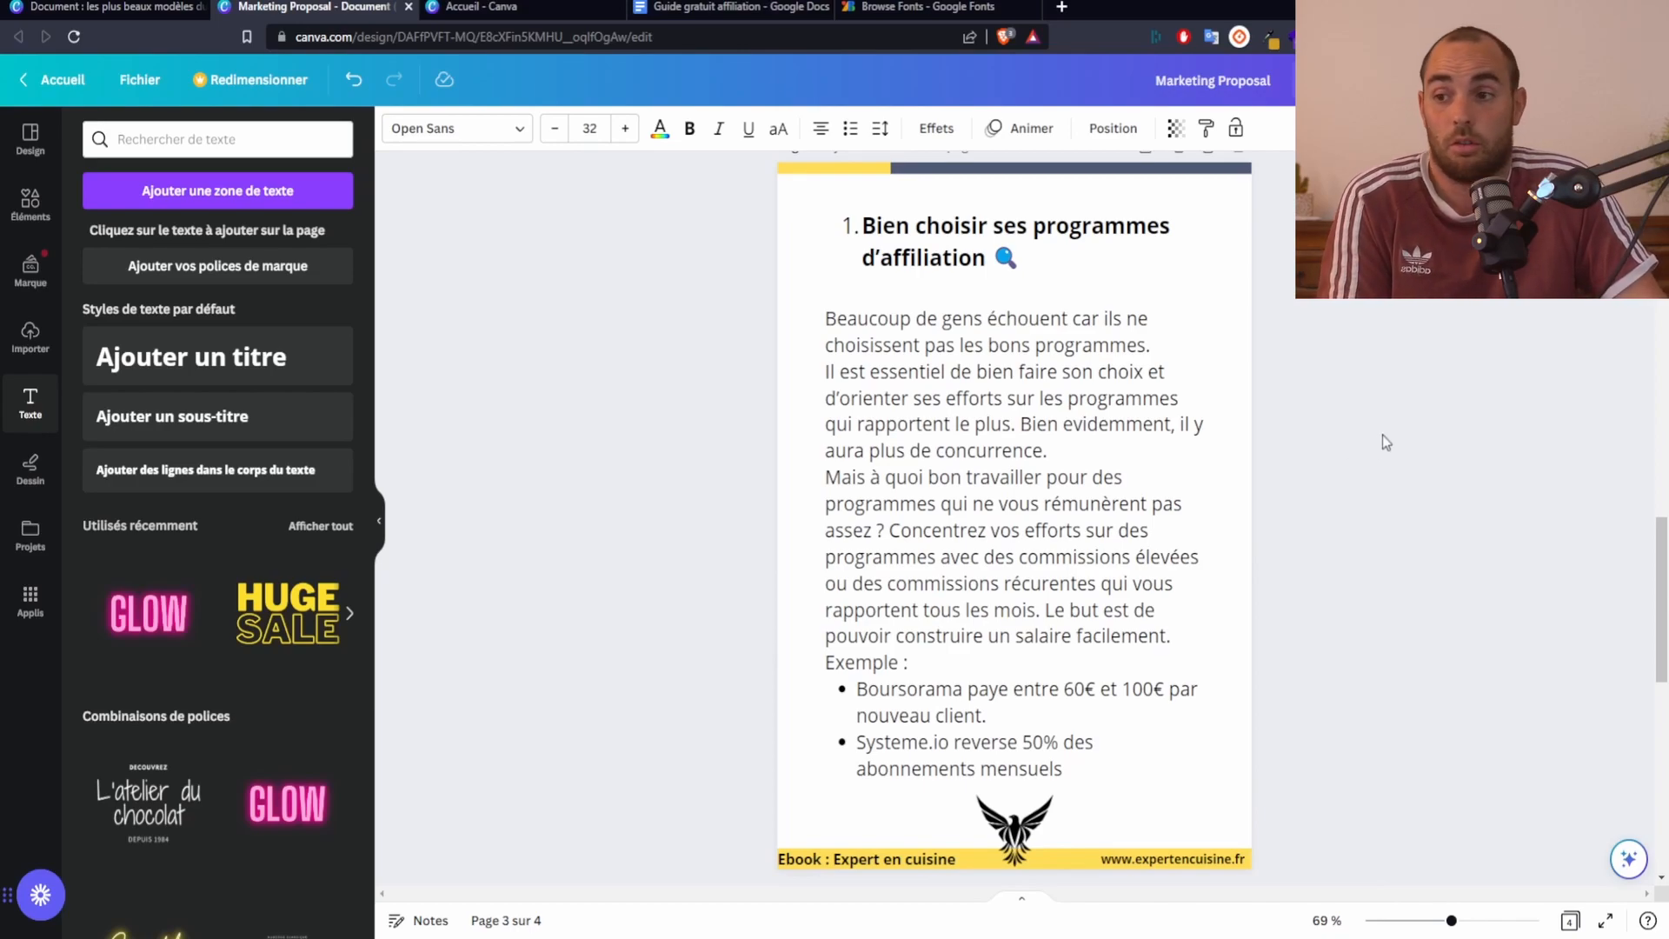
{"action": "left_click", "coordinate": [1452, 467]}
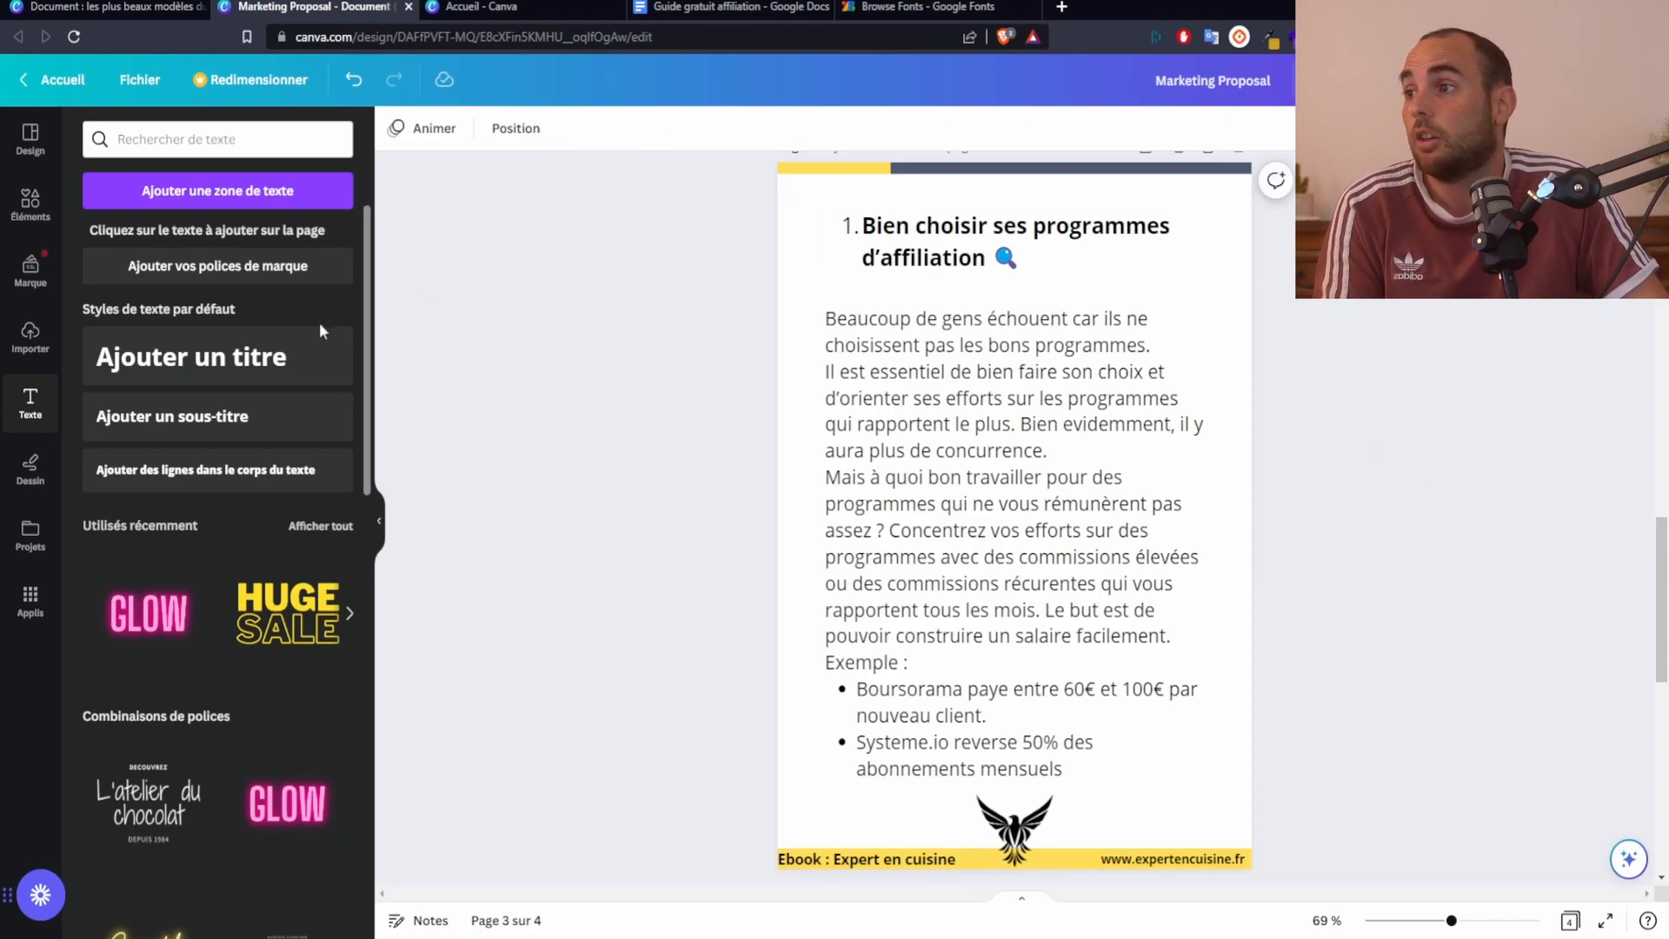
Add a small yellow square above and to the left of the heading on page 3
{"action": "scroll", "coordinate": [765, 335], "scroll_direction": "up", "scroll_amount": 2}
{"action": "left_click", "coordinate": [42, 219]}
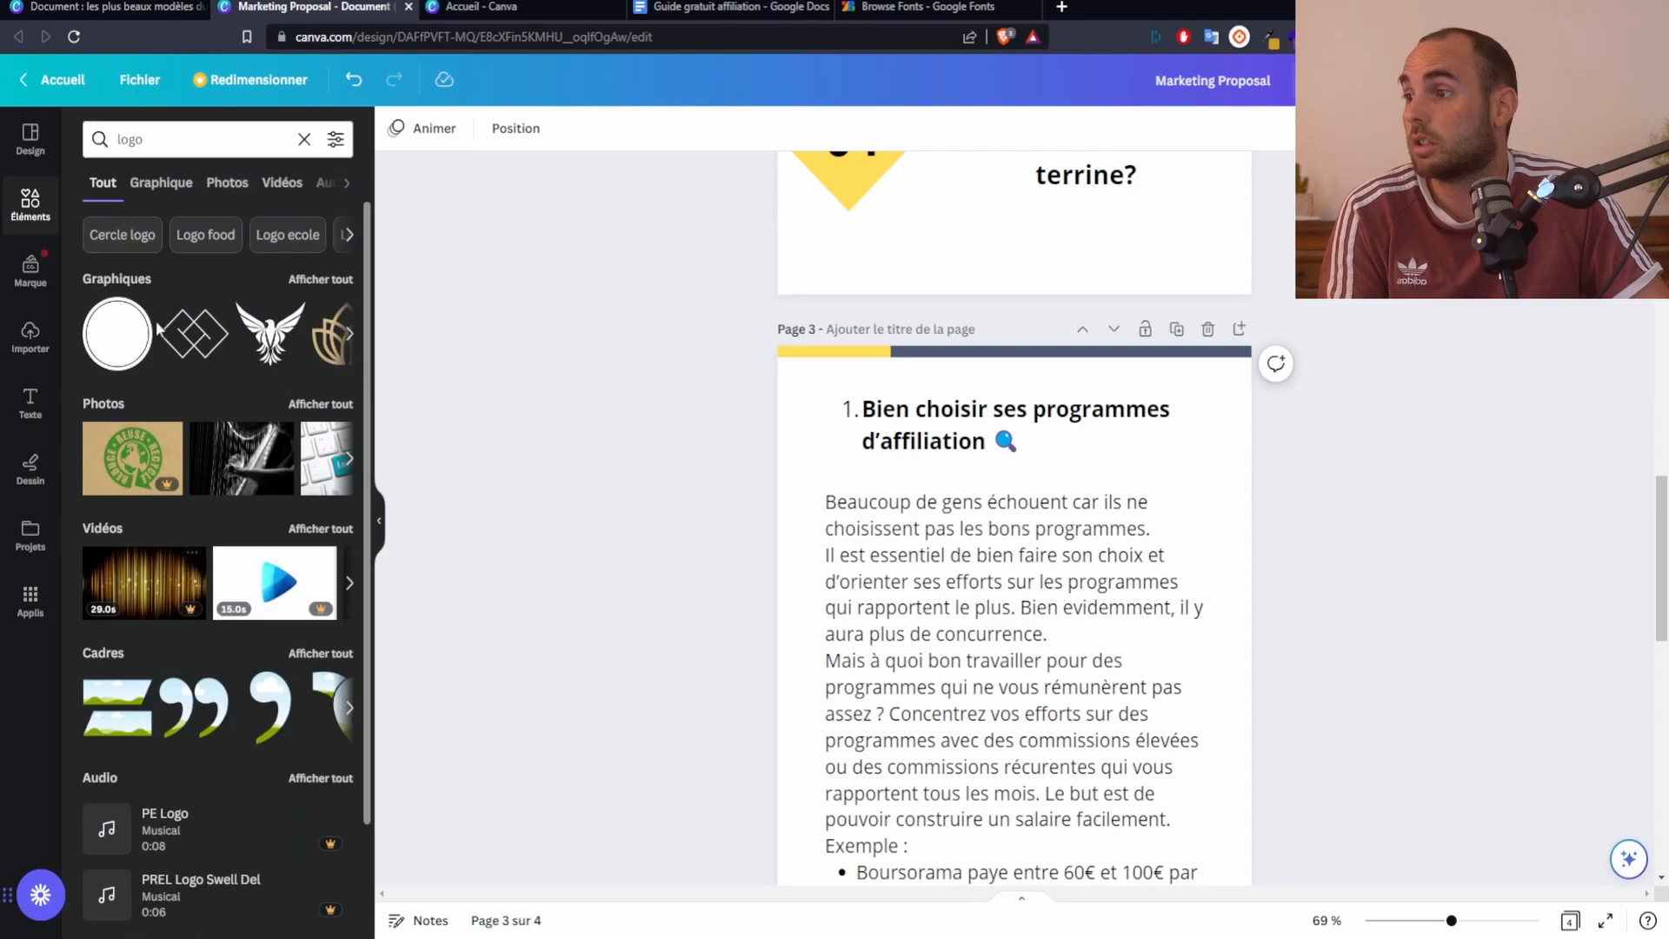
{"action": "left_click", "coordinate": [304, 139]}
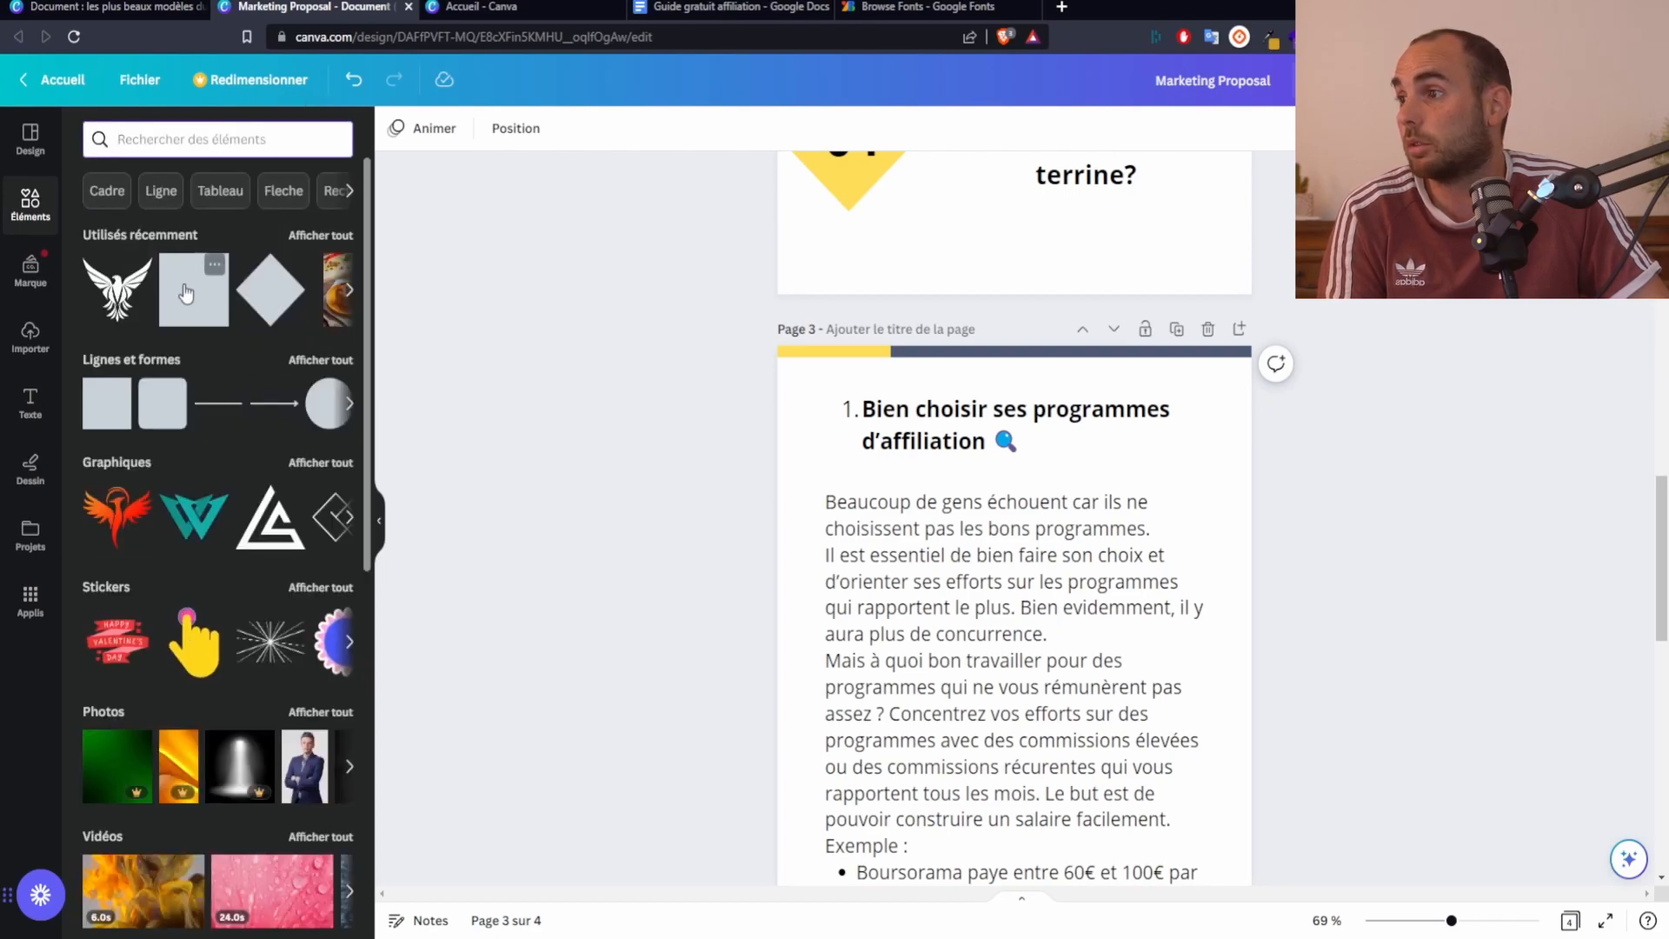
{"action": "left_click", "coordinate": [117, 290]}
{"action": "left_click_drag", "start_coordinate": [1088, 772], "coordinate": [804, 383]}
{"action": "left_click", "coordinate": [920, 384]}
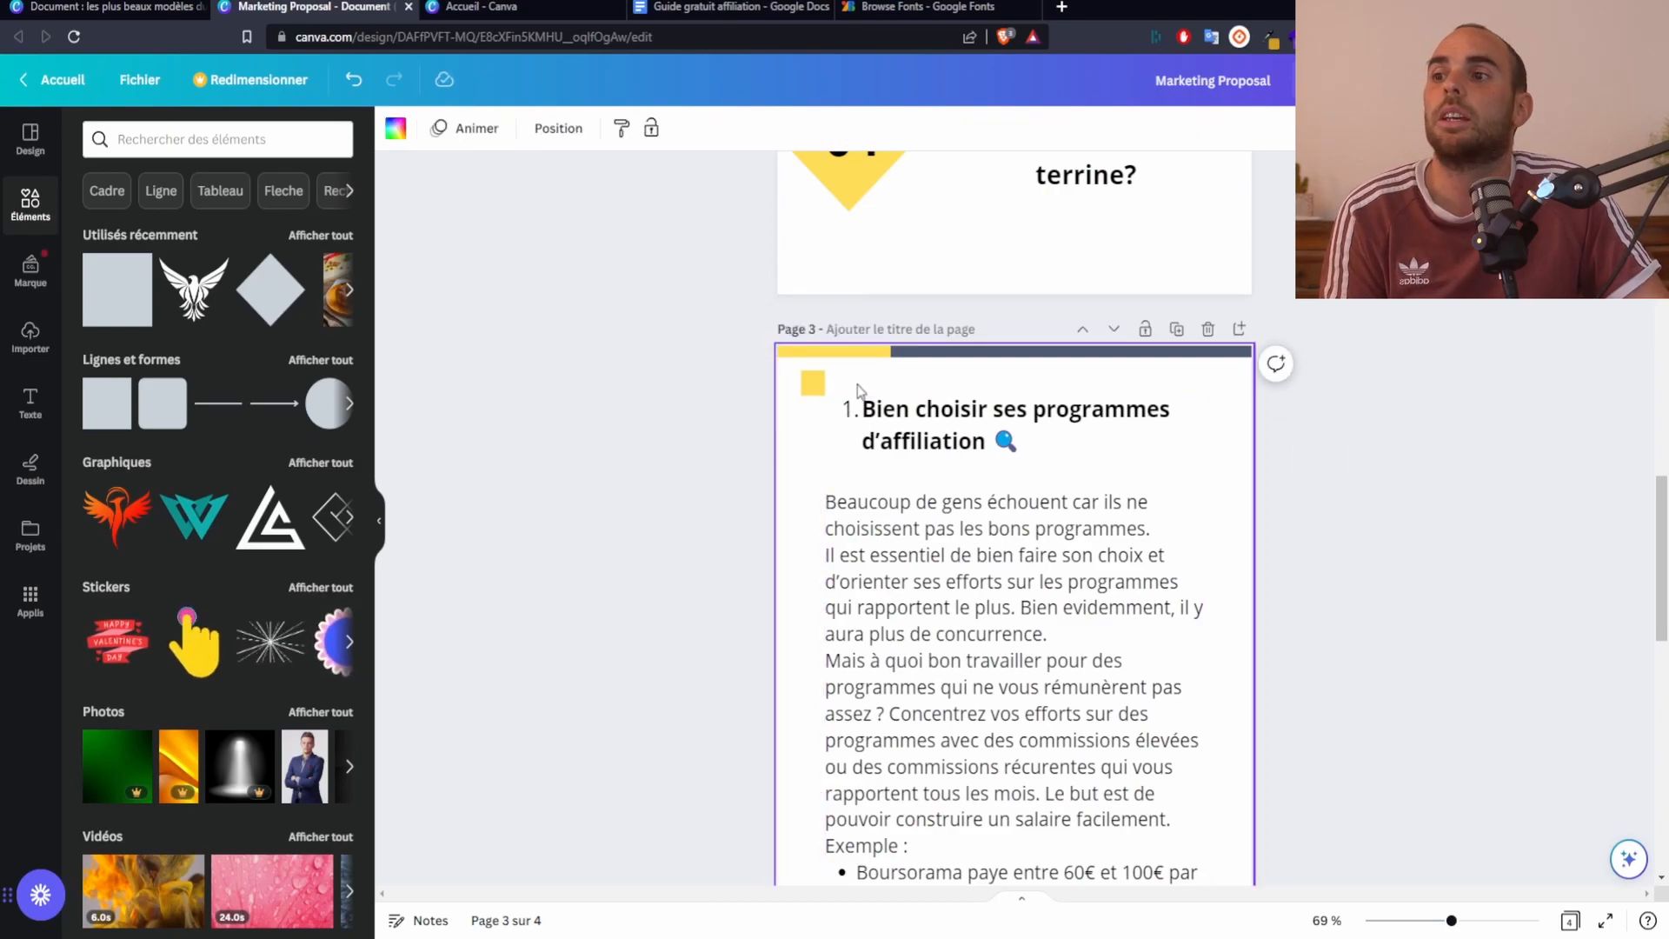
Add a subheading text reading "01" and place it over the small yellow square on page 3
{"action": "scroll", "coordinate": [871, 560], "scroll_direction": "down", "scroll_amount": 10}
{"action": "scroll", "coordinate": [879, 450], "scroll_direction": "up", "scroll_amount": 5}
{"action": "scroll", "coordinate": [887, 678], "scroll_direction": "down", "scroll_amount": 3}
{"action": "scroll", "coordinate": [1092, 701], "scroll_direction": "up", "scroll_amount": 10}
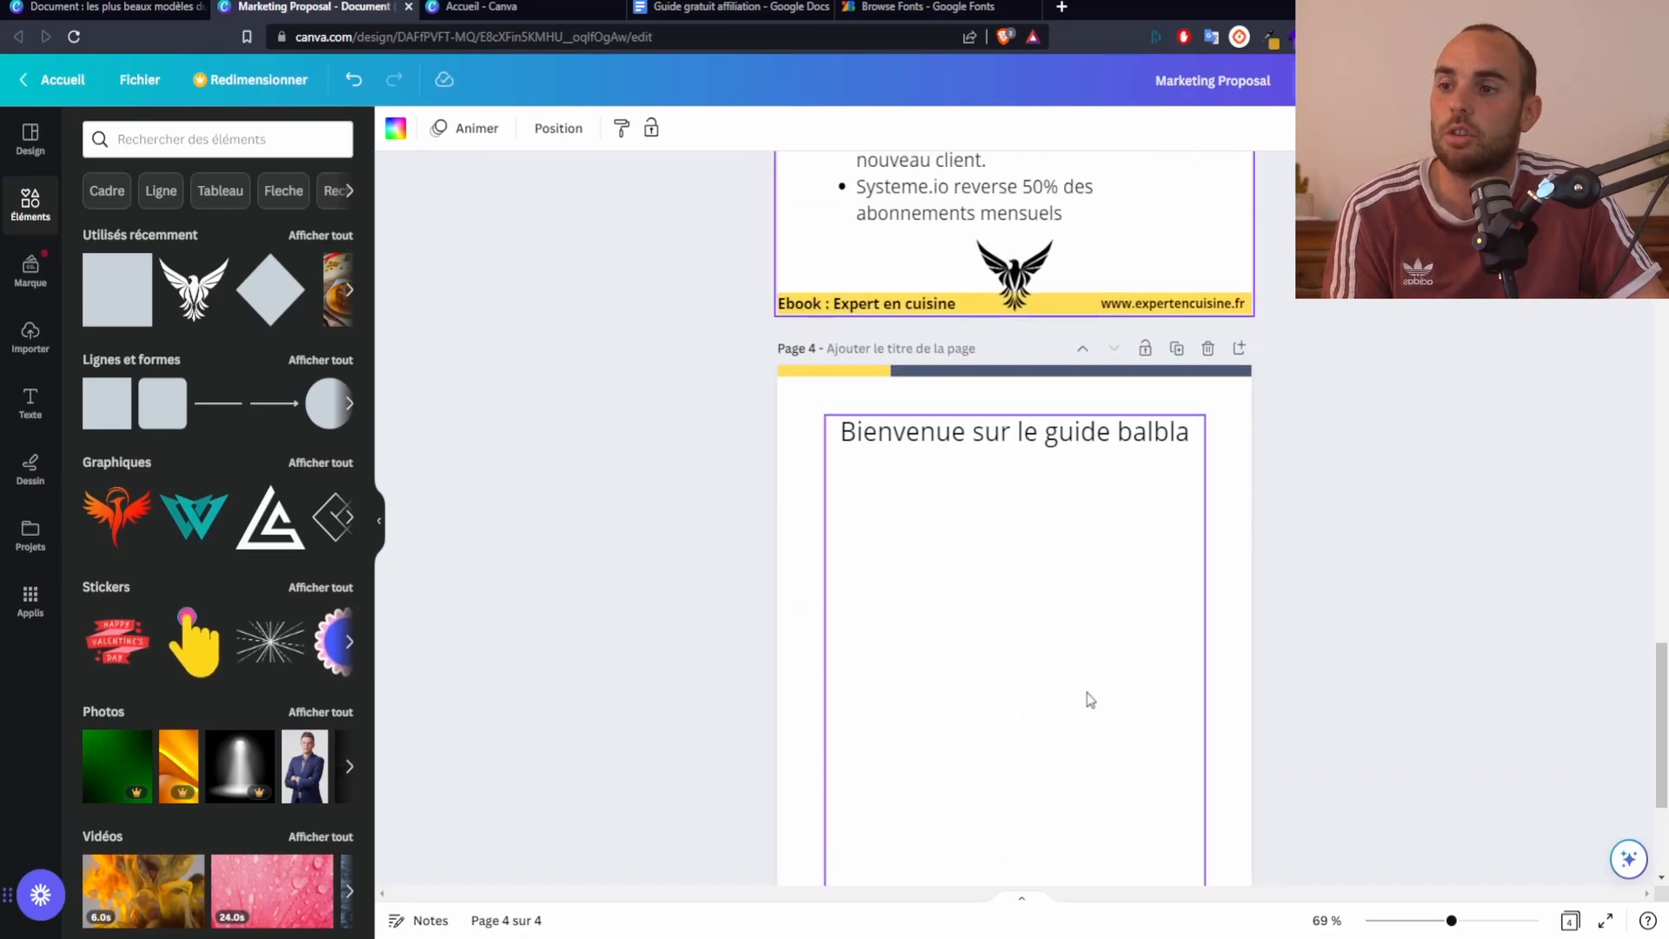
{"action": "left_click", "coordinate": [811, 477]}
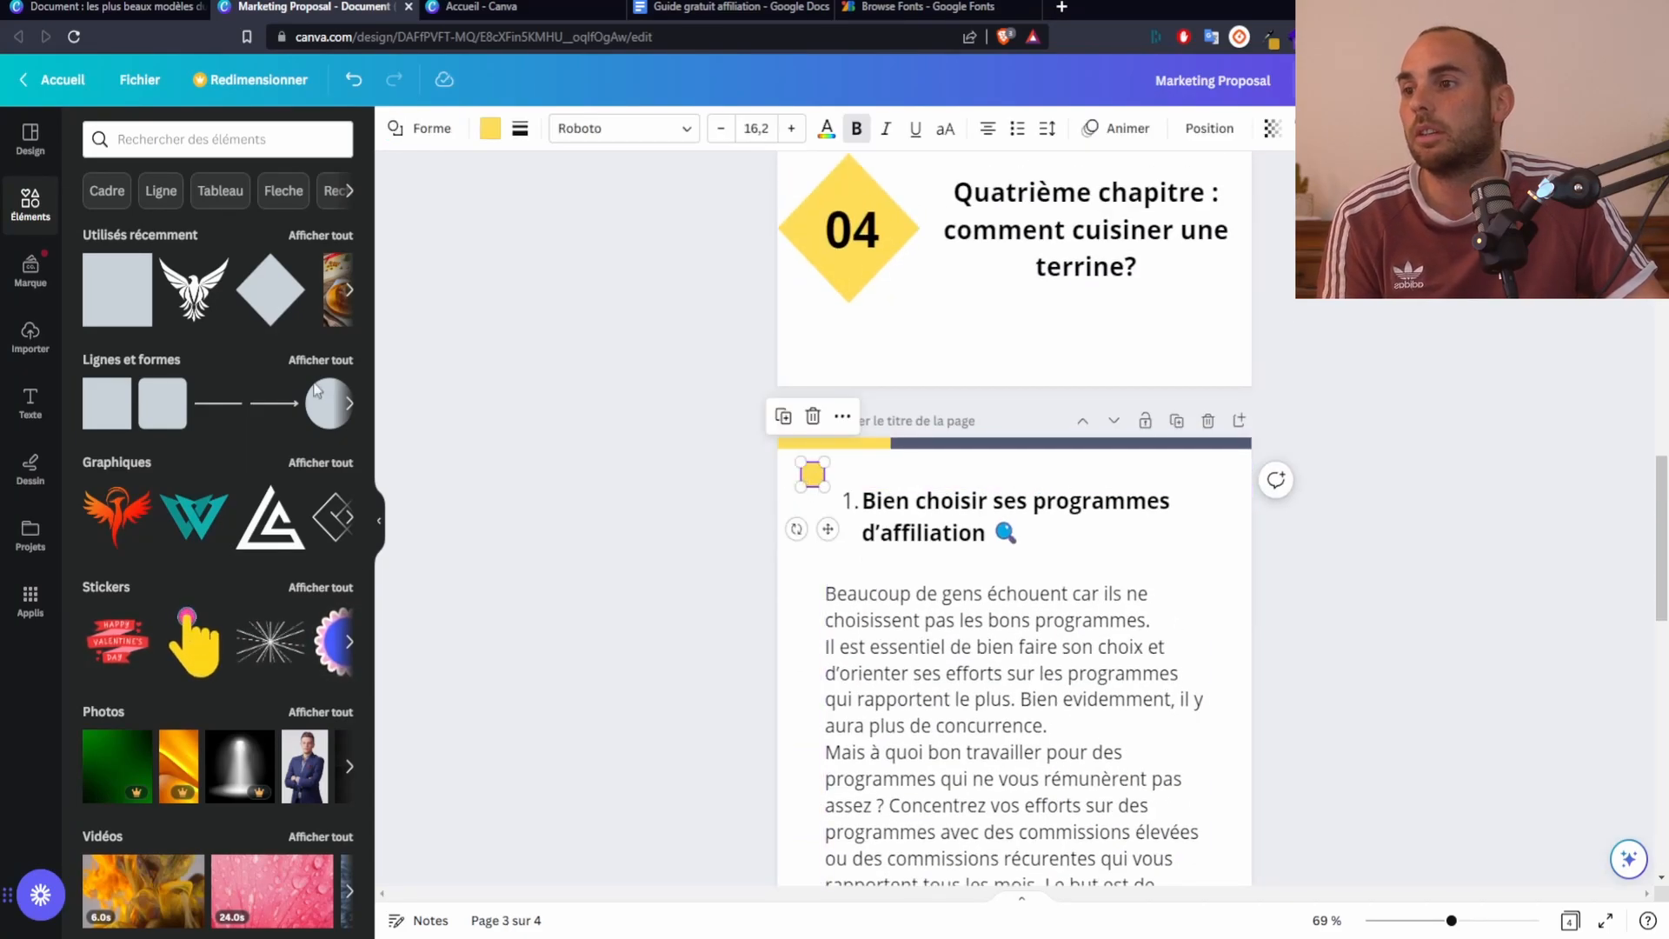
{"action": "left_click", "coordinate": [26, 404]}
{"action": "left_click", "coordinate": [226, 417]}
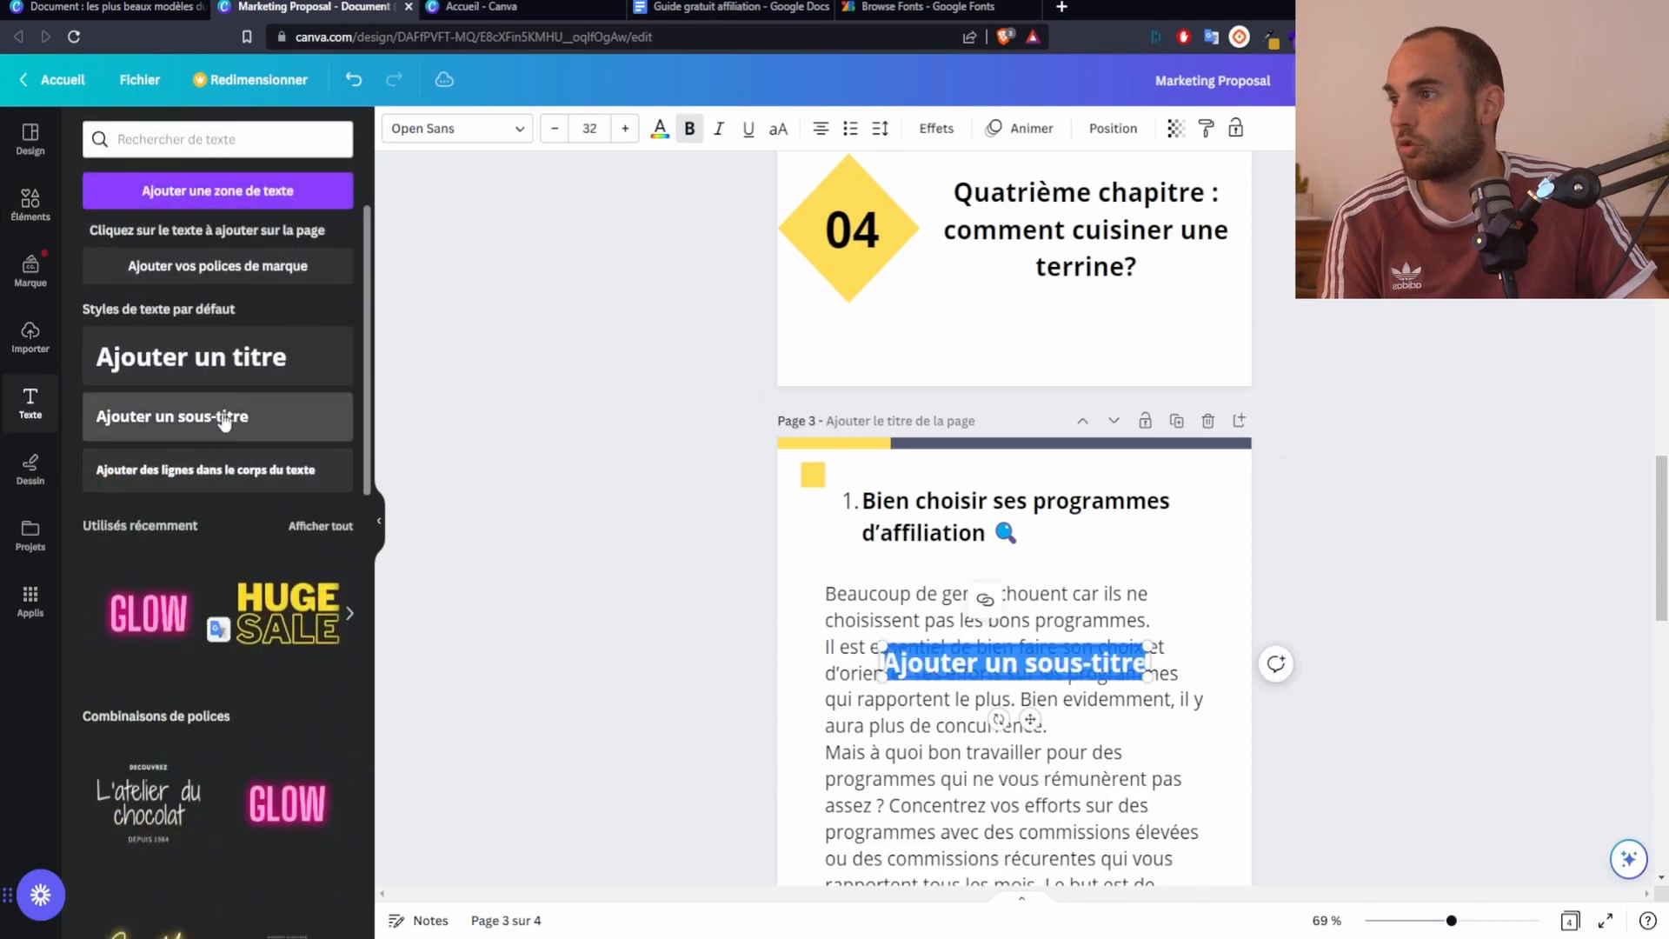
{"action": "type", "text": "01"}
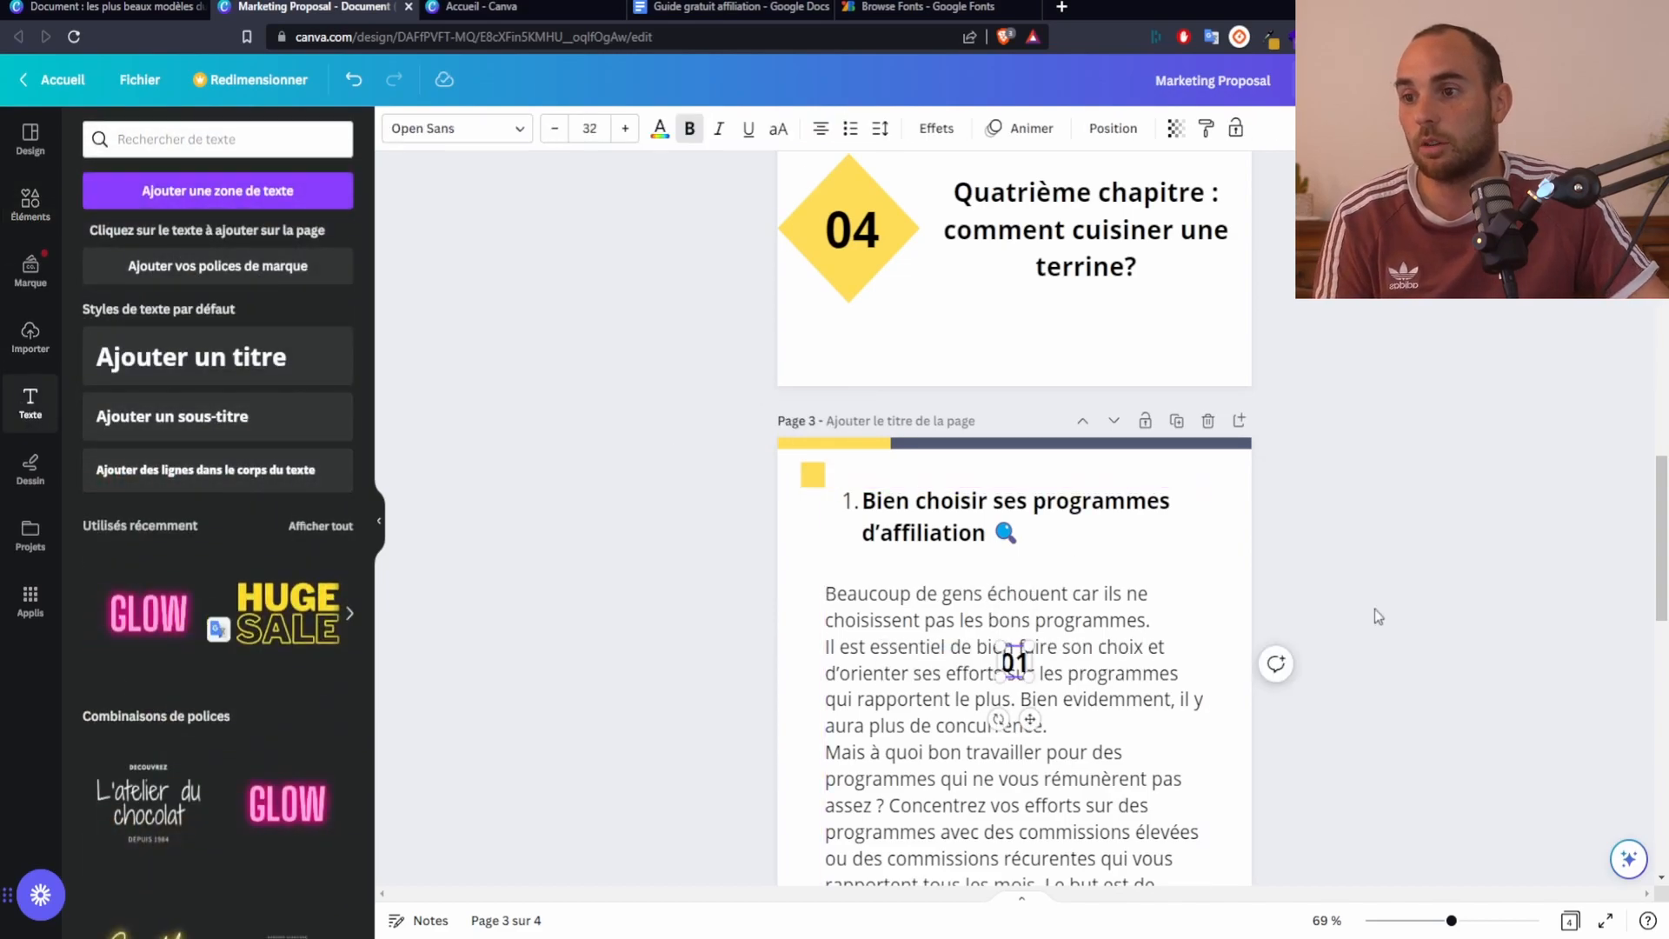
{"action": "key", "text": "Escape"}
{"action": "left_click_drag", "start_coordinate": [1022, 663], "coordinate": [818, 480]}
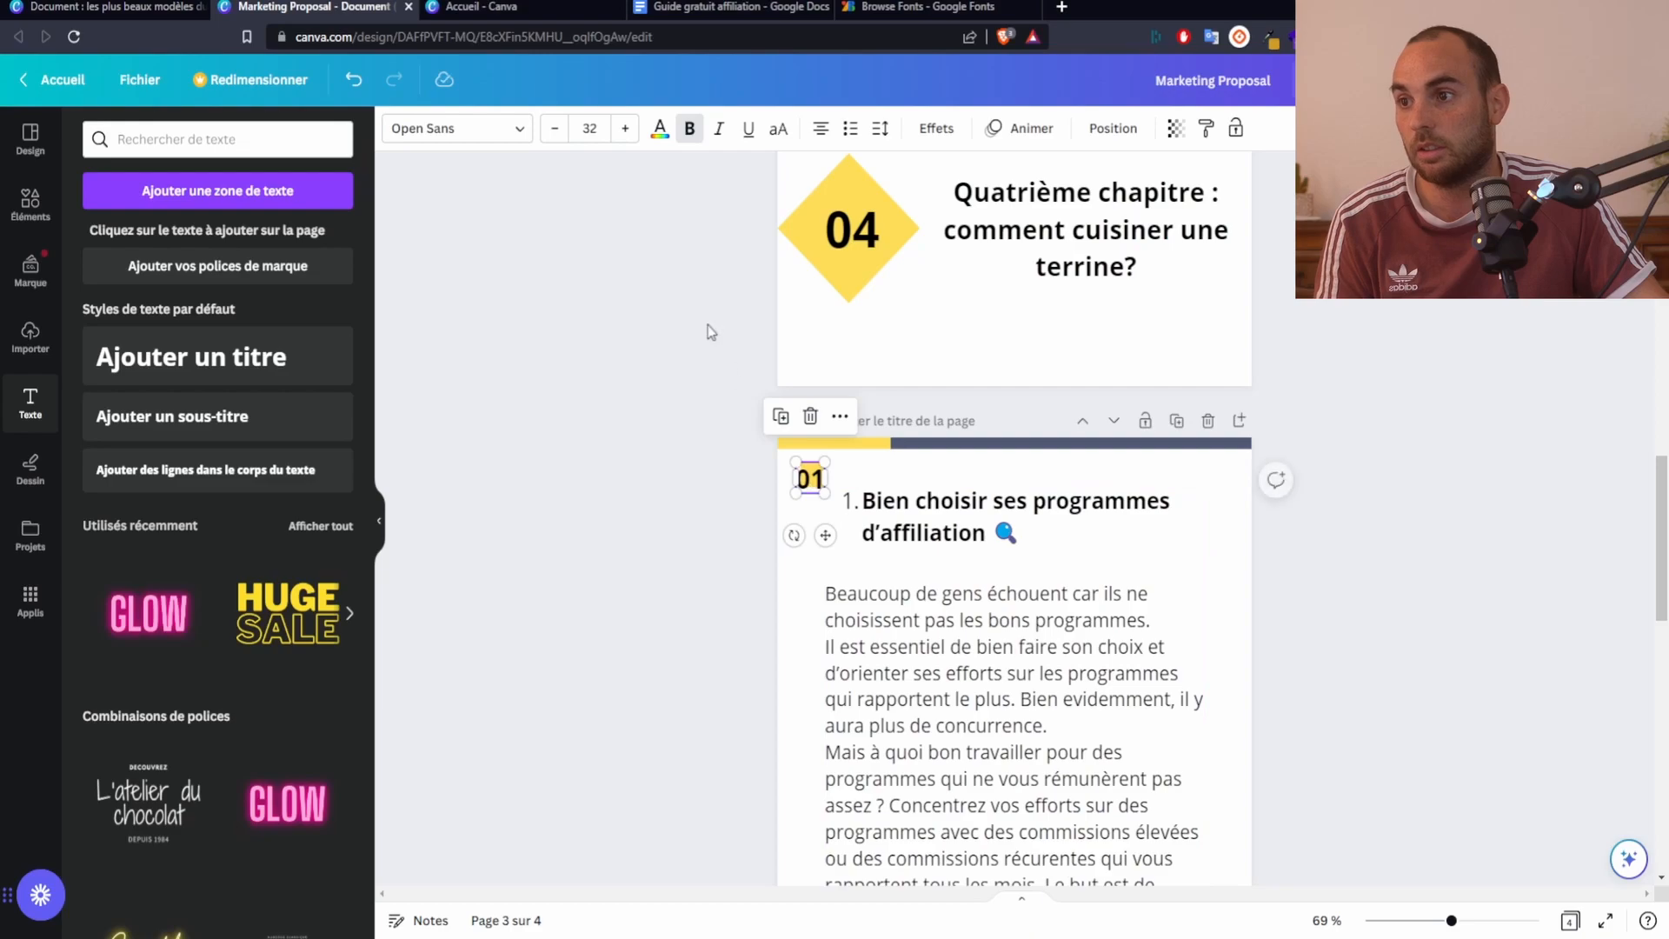
Reduce the "01" label's font size to 23 so it fits the yellow square
{"action": "left_click", "coordinate": [562, 128]}
{"action": "left_click", "coordinate": [562, 128]}
{"action": "left_click", "coordinate": [561, 127]}
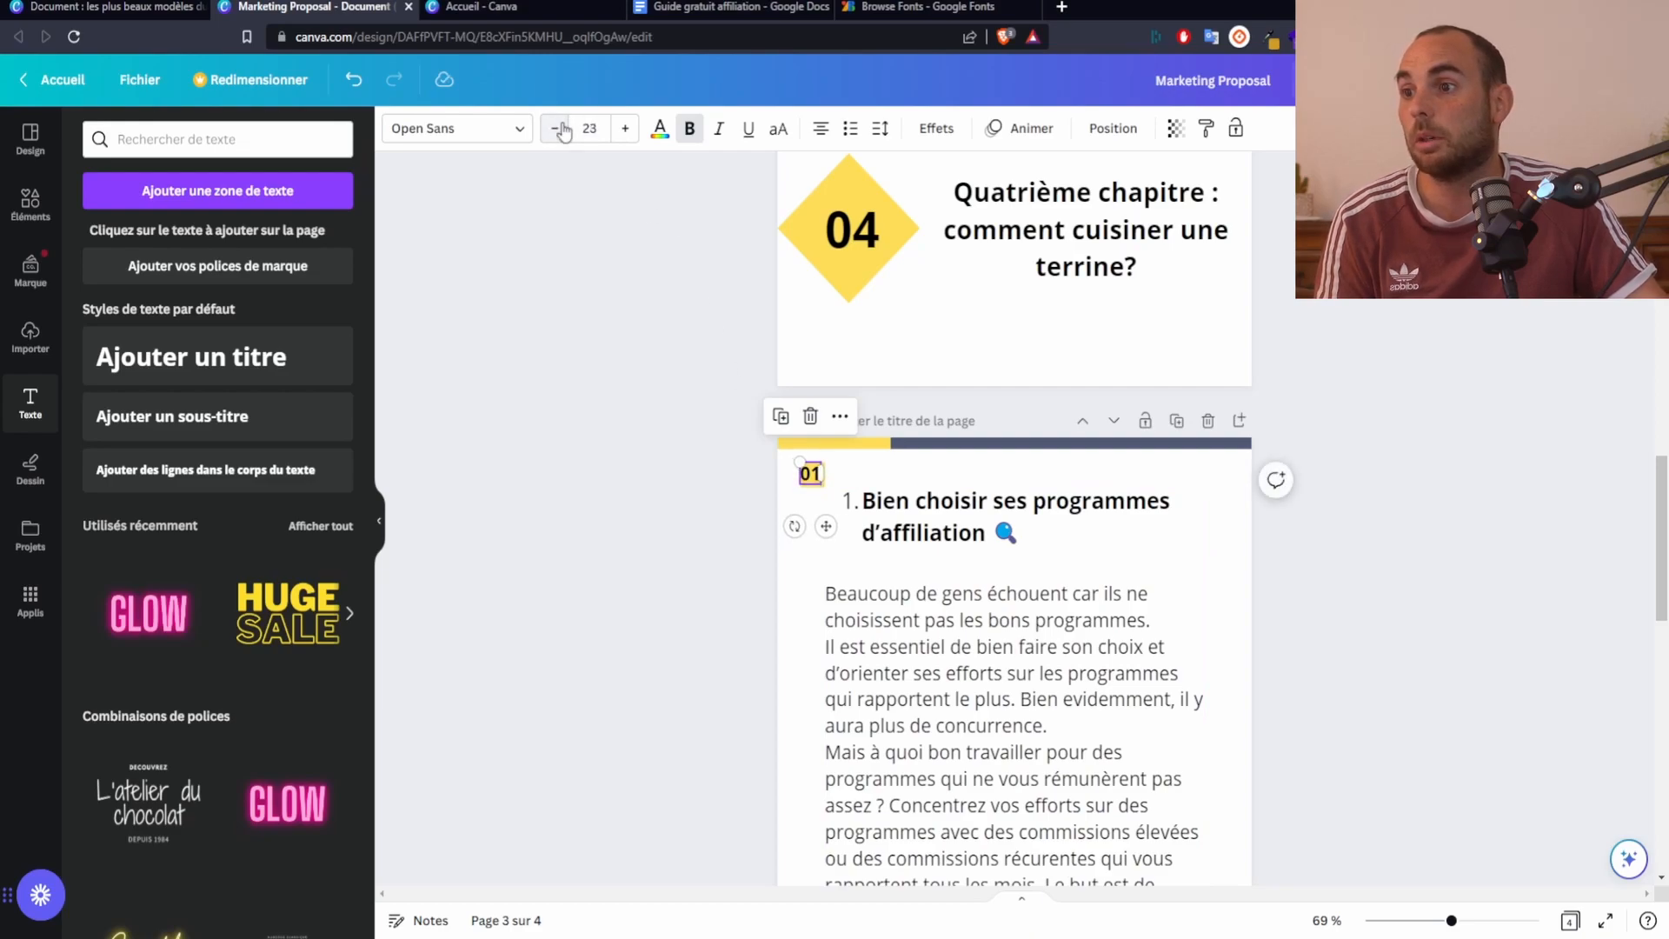
Reduce the "01" label's font size further and center the label on the small yellow square on page 3
{"action": "left_click", "coordinate": [561, 131]}
{"action": "left_click", "coordinate": [561, 130]}
{"action": "left_click", "coordinate": [881, 469]}
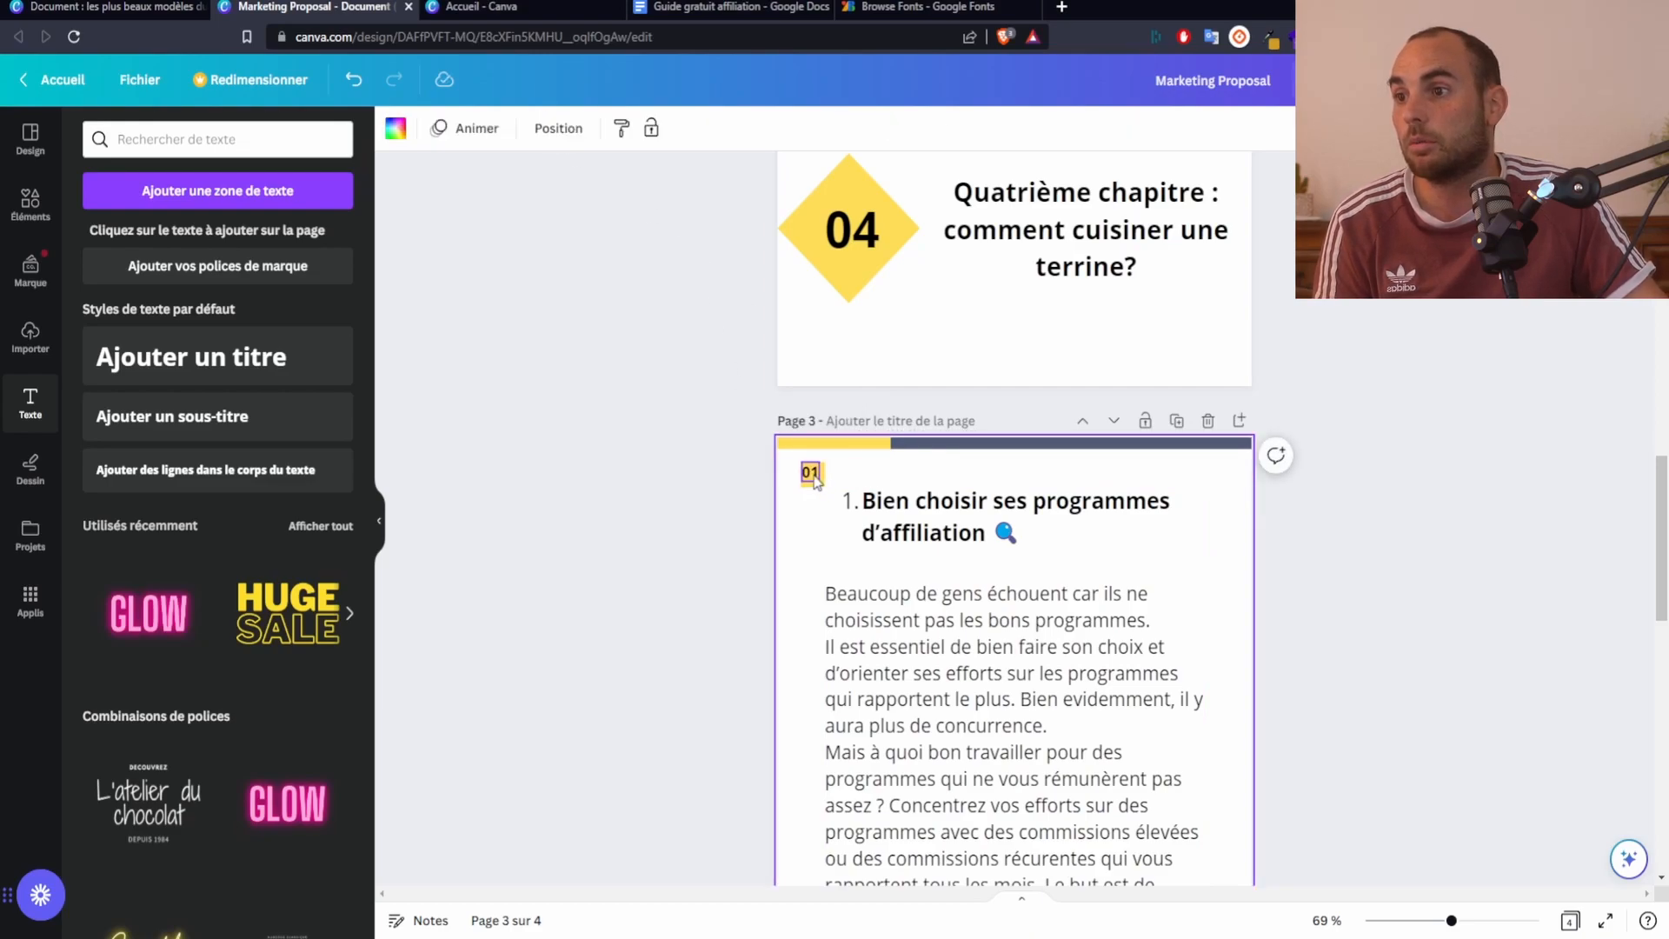
{"action": "left_click", "coordinate": [816, 478]}
{"action": "left_click_drag", "start_coordinate": [815, 478], "coordinate": [818, 480]}
{"action": "left_click", "coordinate": [991, 472]}
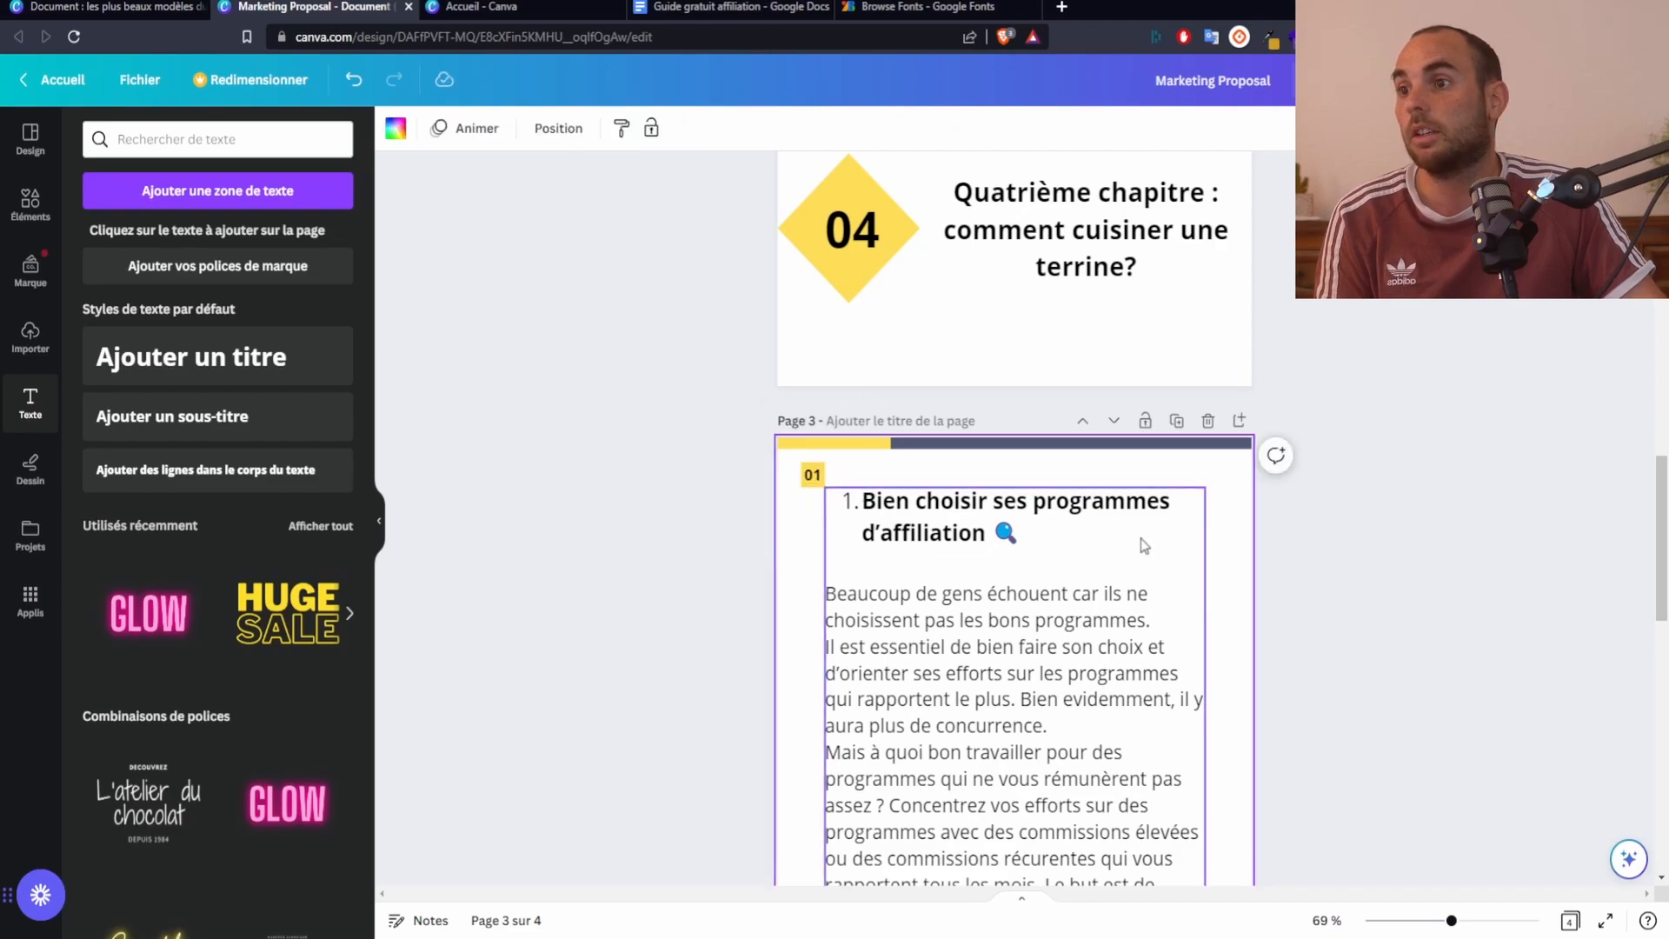
{"action": "left_click", "coordinate": [847, 480]}
{"action": "left_click", "coordinate": [1503, 567]}
Add the curved dotted line graphic with round ends to page 3 and rotate it to 90°
{"action": "scroll", "coordinate": [1504, 543], "scroll_direction": "up", "scroll_amount": 5}
{"action": "scroll", "coordinate": [1461, 579], "scroll_direction": "down", "scroll_amount": 6}
{"action": "scroll", "coordinate": [1457, 592], "scroll_direction": "up", "scroll_amount": 10}
{"action": "scroll", "coordinate": [1452, 614], "scroll_direction": "down", "scroll_amount": 12}
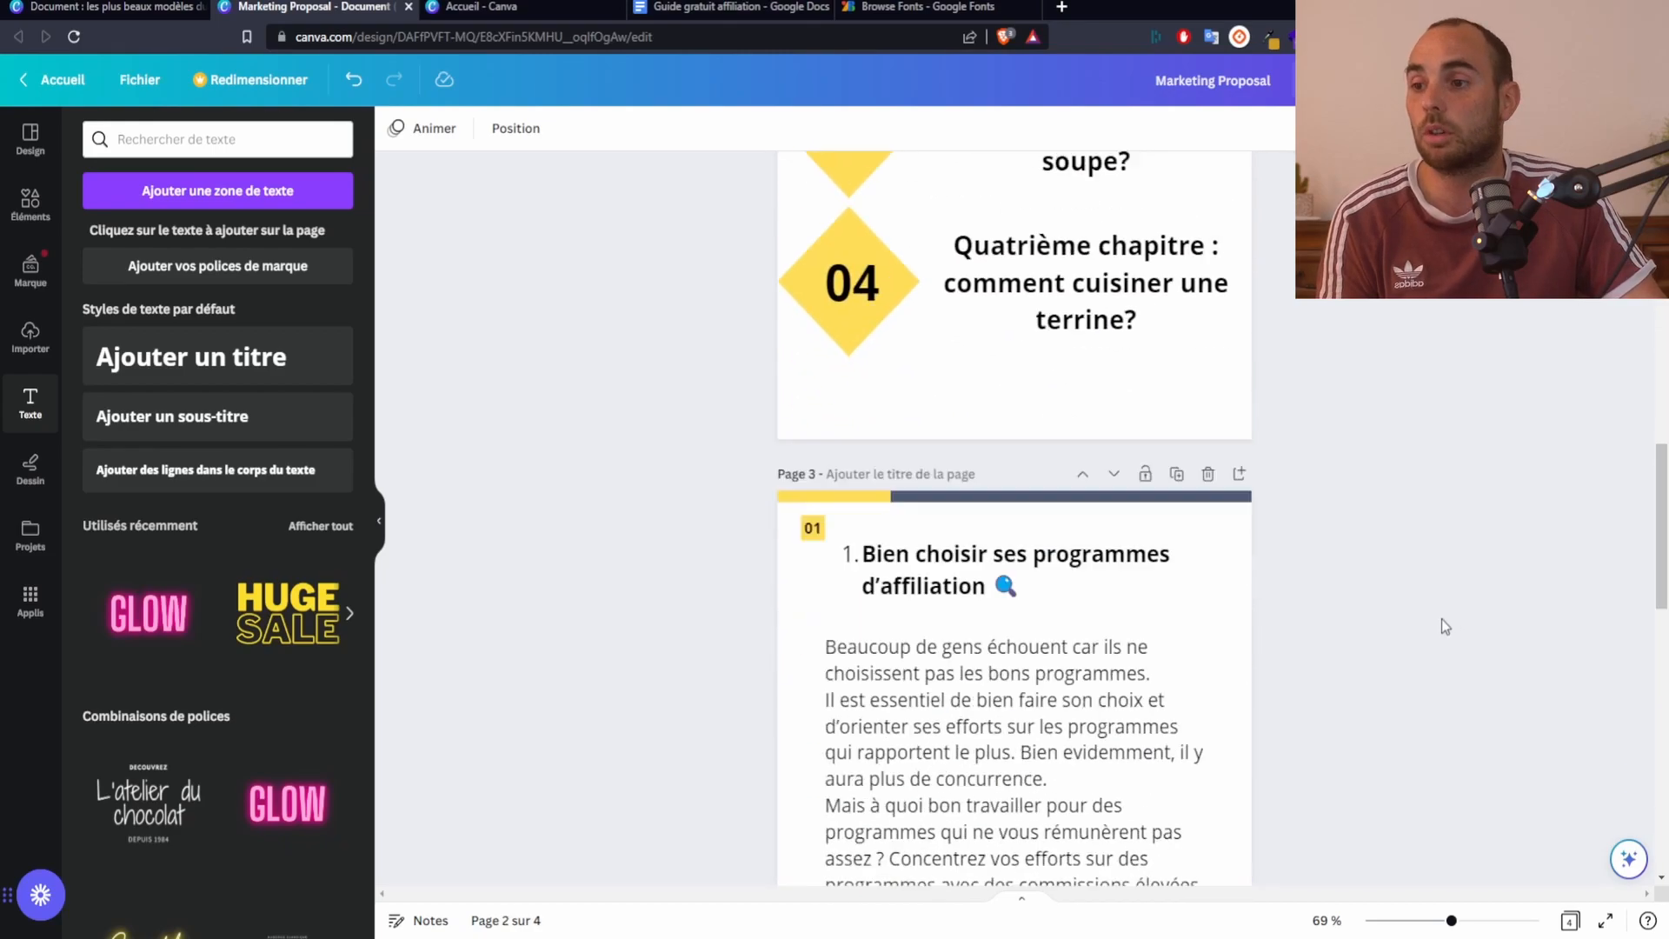
{"action": "scroll", "coordinate": [780, 424], "scroll_direction": "up", "scroll_amount": 2}
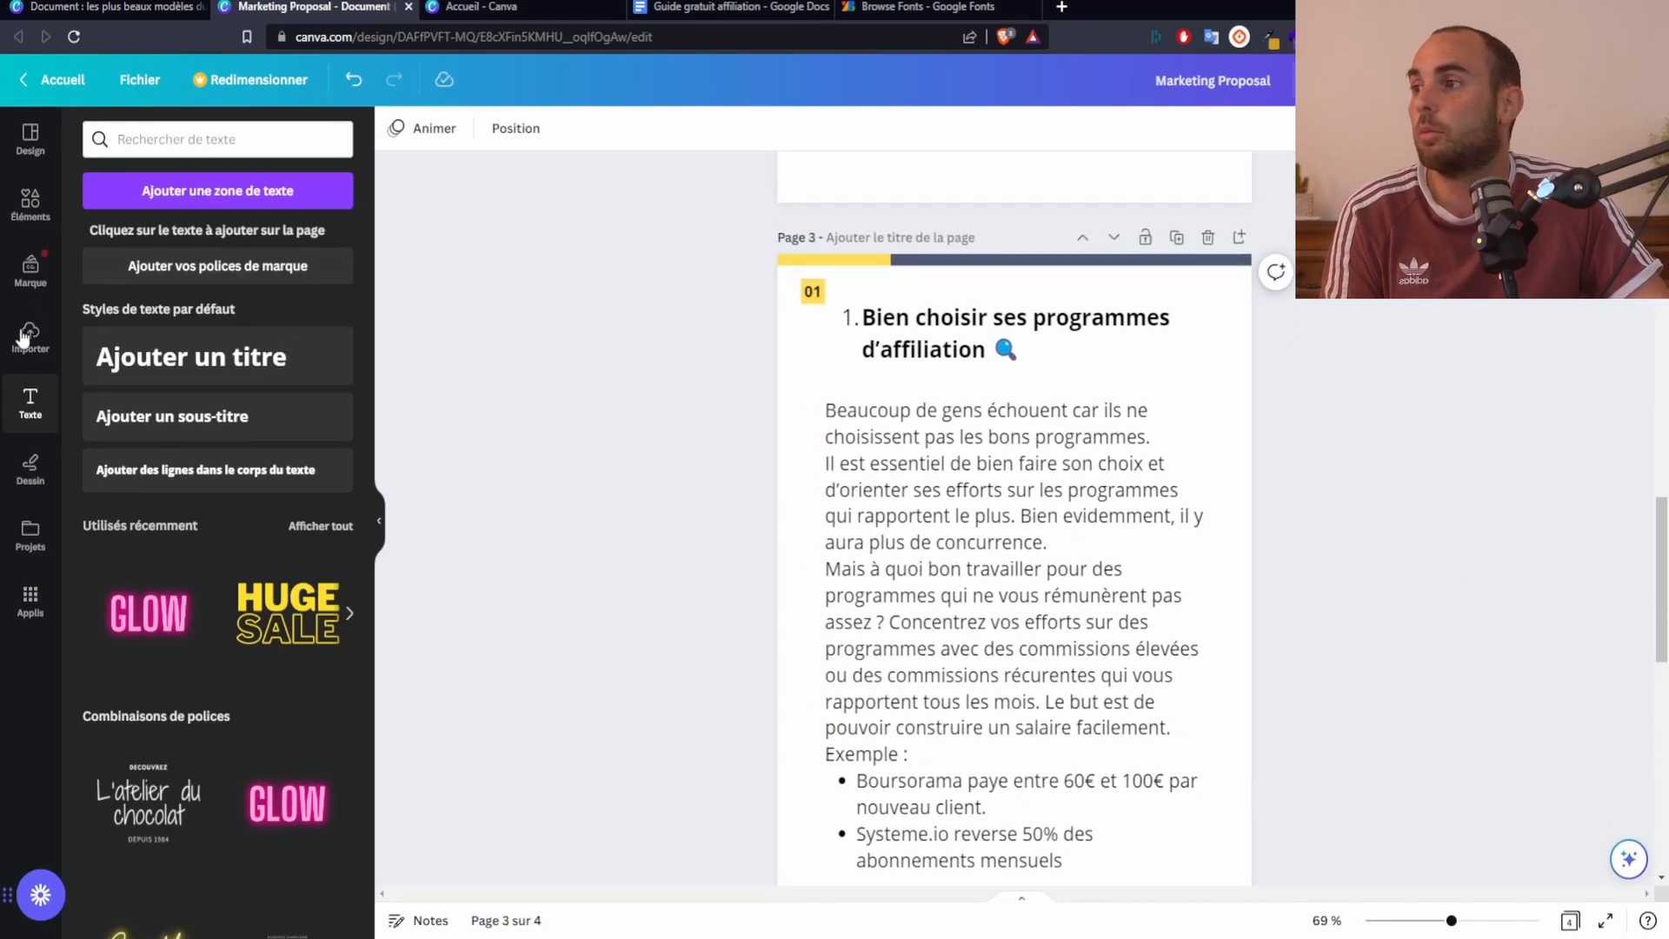
{"action": "left_click", "coordinate": [18, 202]}
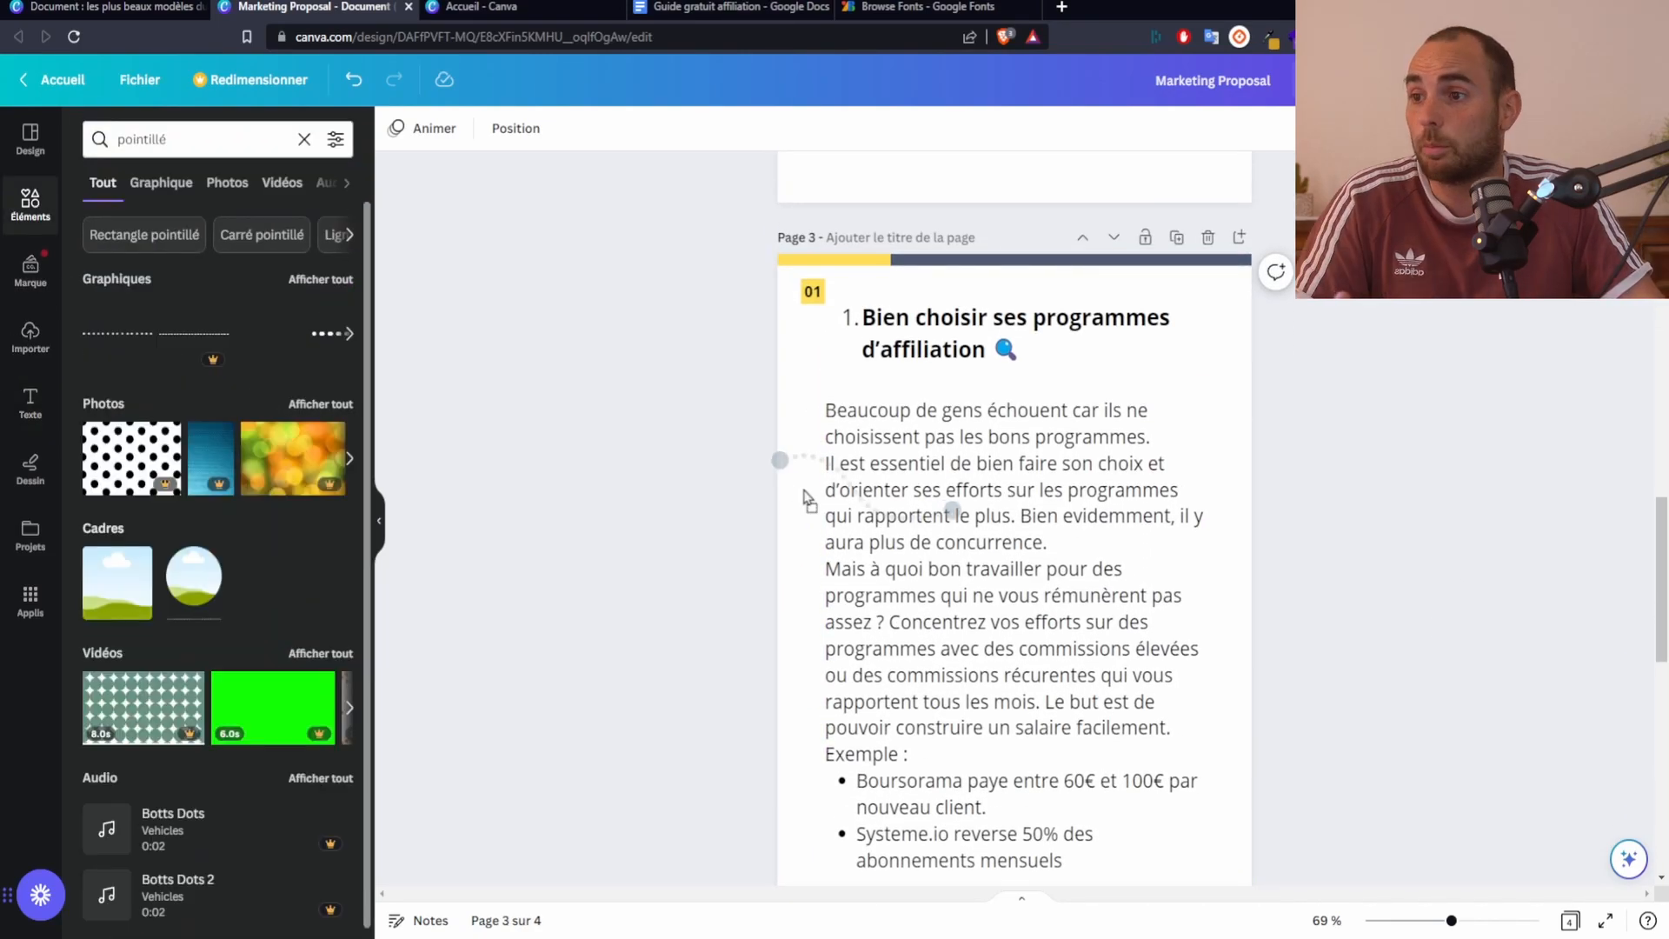
{"action": "left_click_drag", "start_coordinate": [805, 494], "coordinate": [814, 500]}
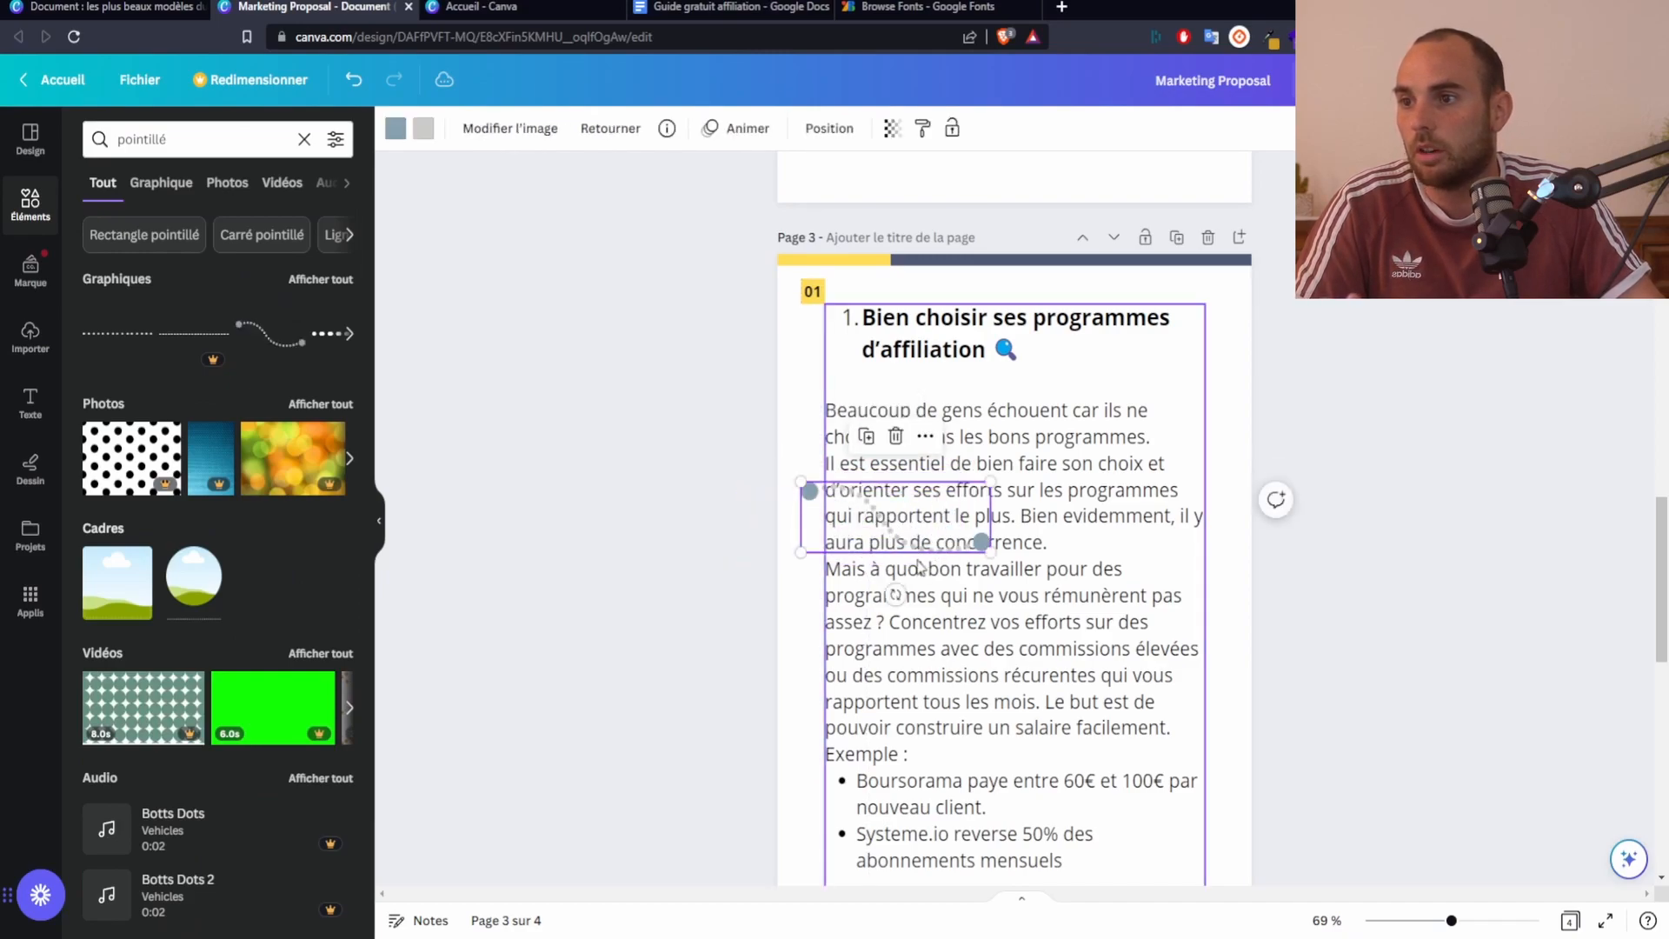
{"action": "left_click_drag", "start_coordinate": [875, 570], "coordinate": [753, 520]}
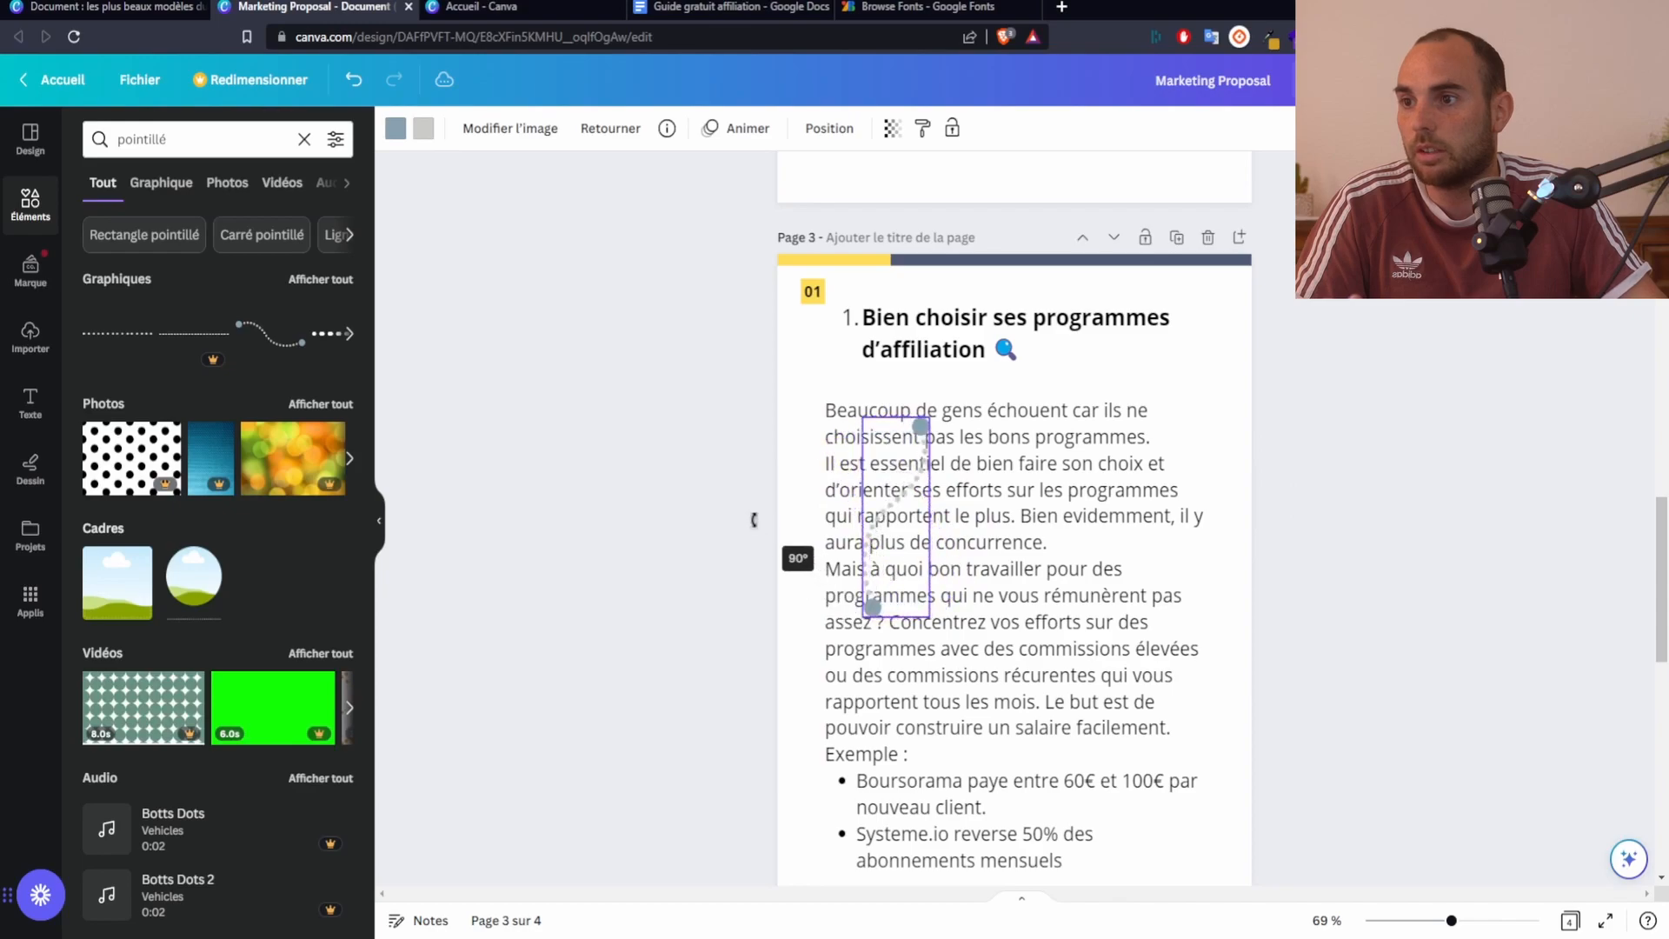
Place the dotted curve partly off page 3's left edge, with a rotated second copy continuing below it
{"action": "left_click_drag", "start_coordinate": [871, 507], "coordinate": [774, 636]}
{"action": "left_click", "coordinate": [952, 595]}
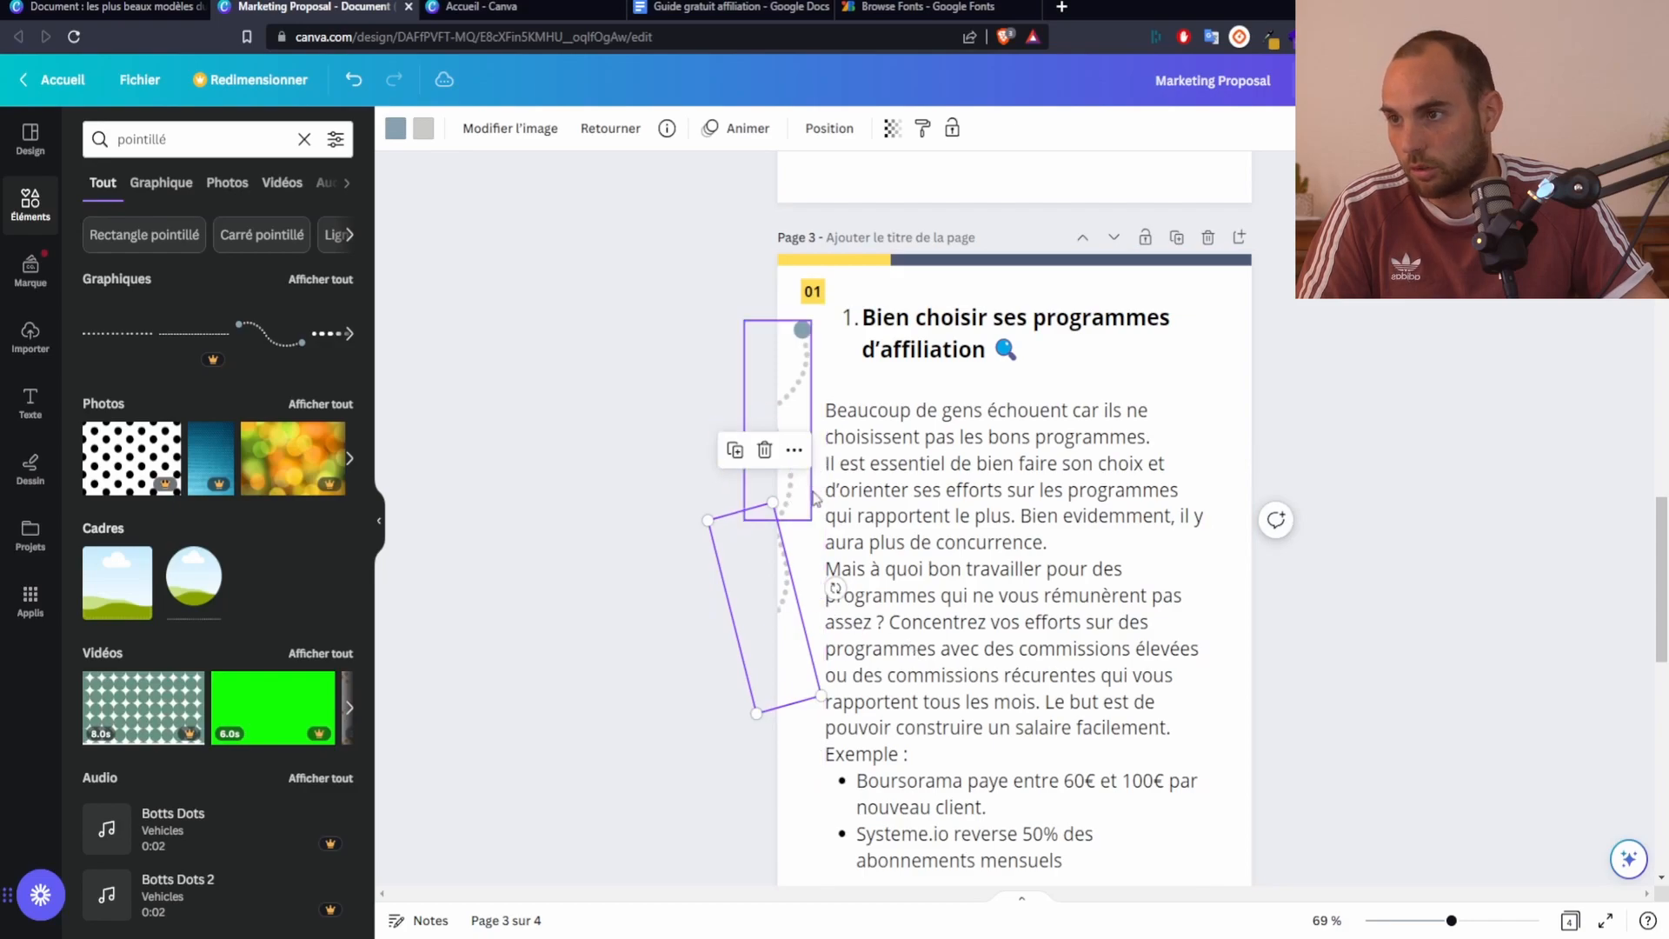
{"action": "left_click_drag", "start_coordinate": [835, 588], "coordinate": [812, 549]}
{"action": "left_click", "coordinate": [1100, 550]}
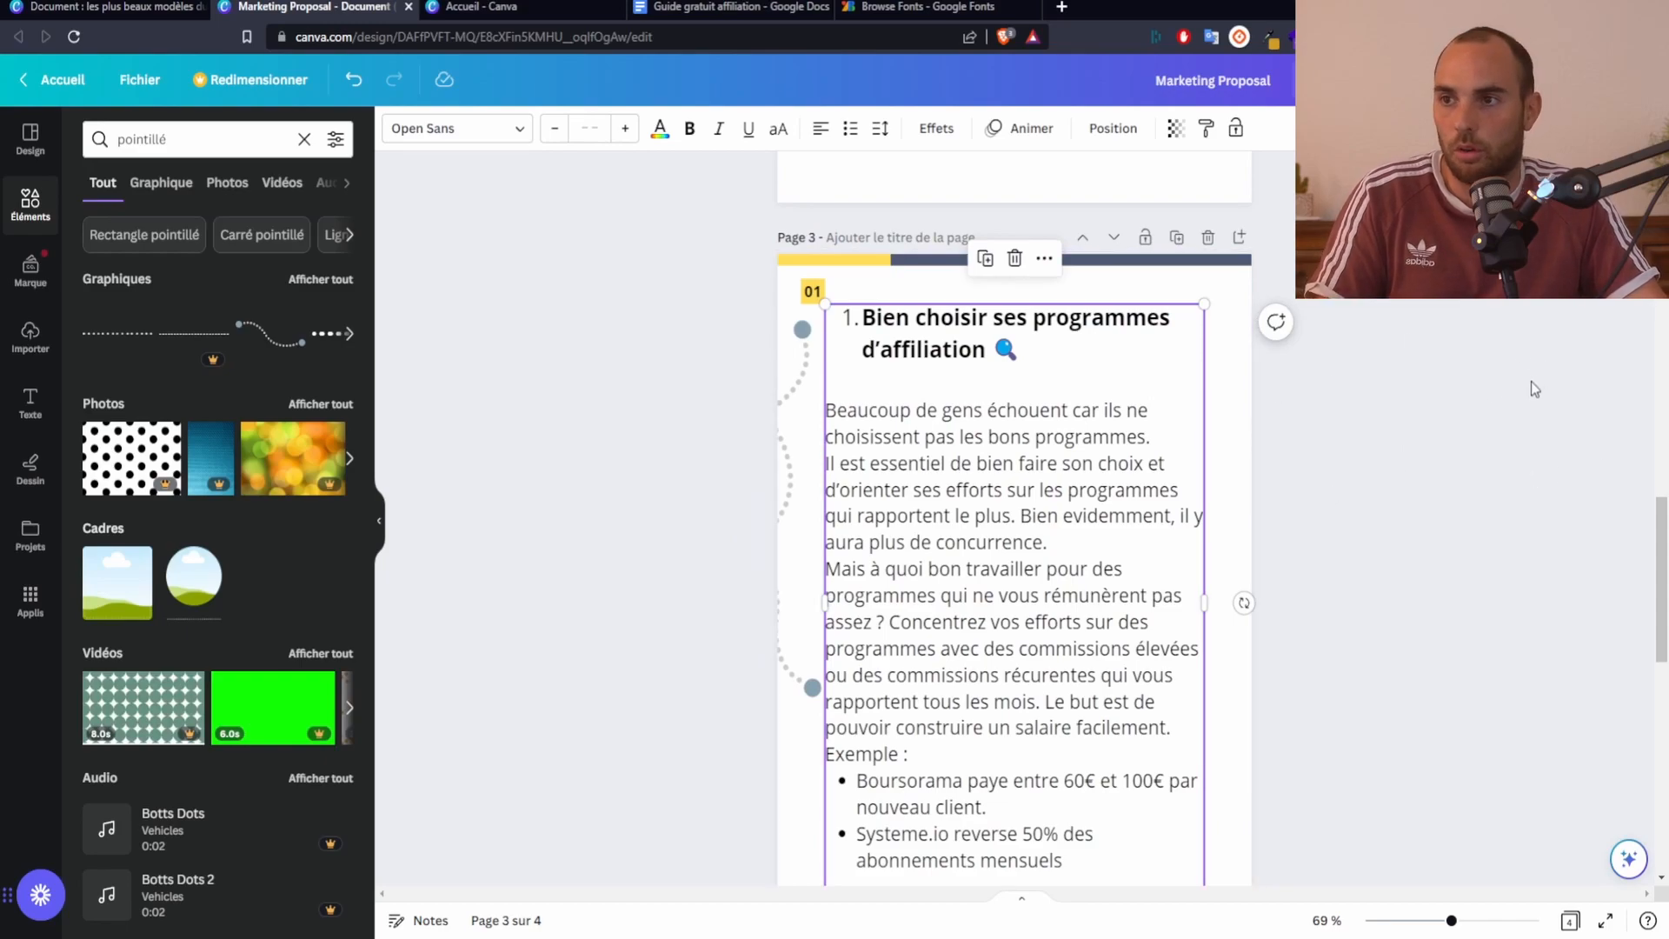
{"action": "left_click", "coordinate": [1433, 434]}
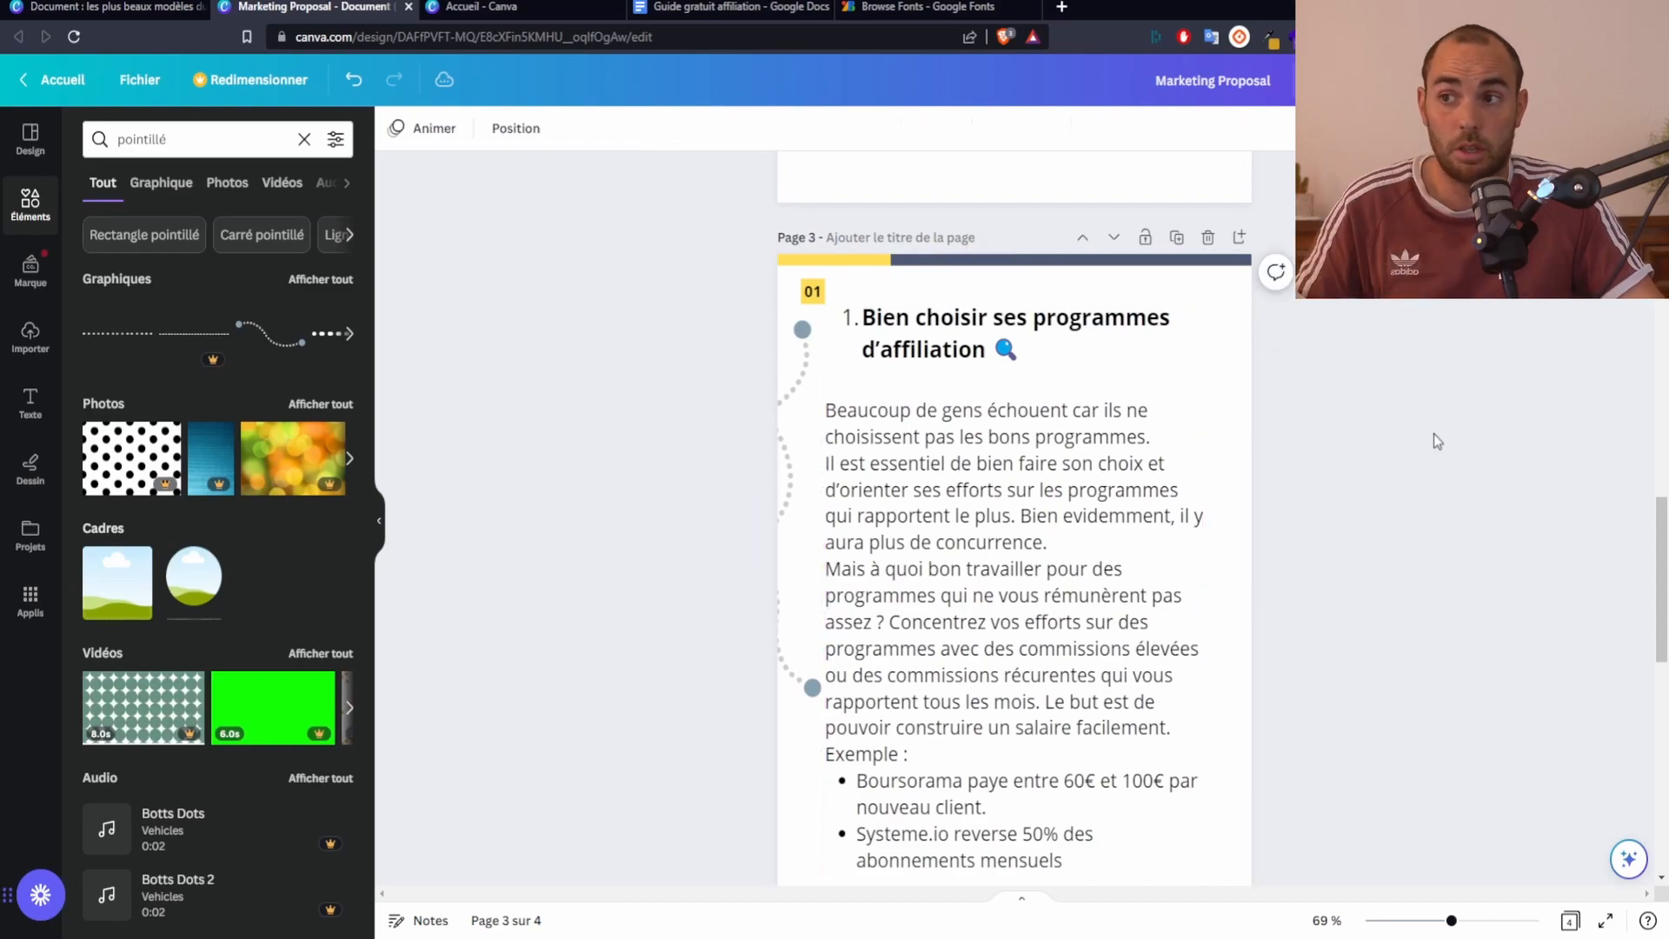
Search the elements for "poivron" and show all matching photos for page 4
{"action": "scroll", "coordinate": [1360, 503], "scroll_direction": "down", "scroll_amount": 10}
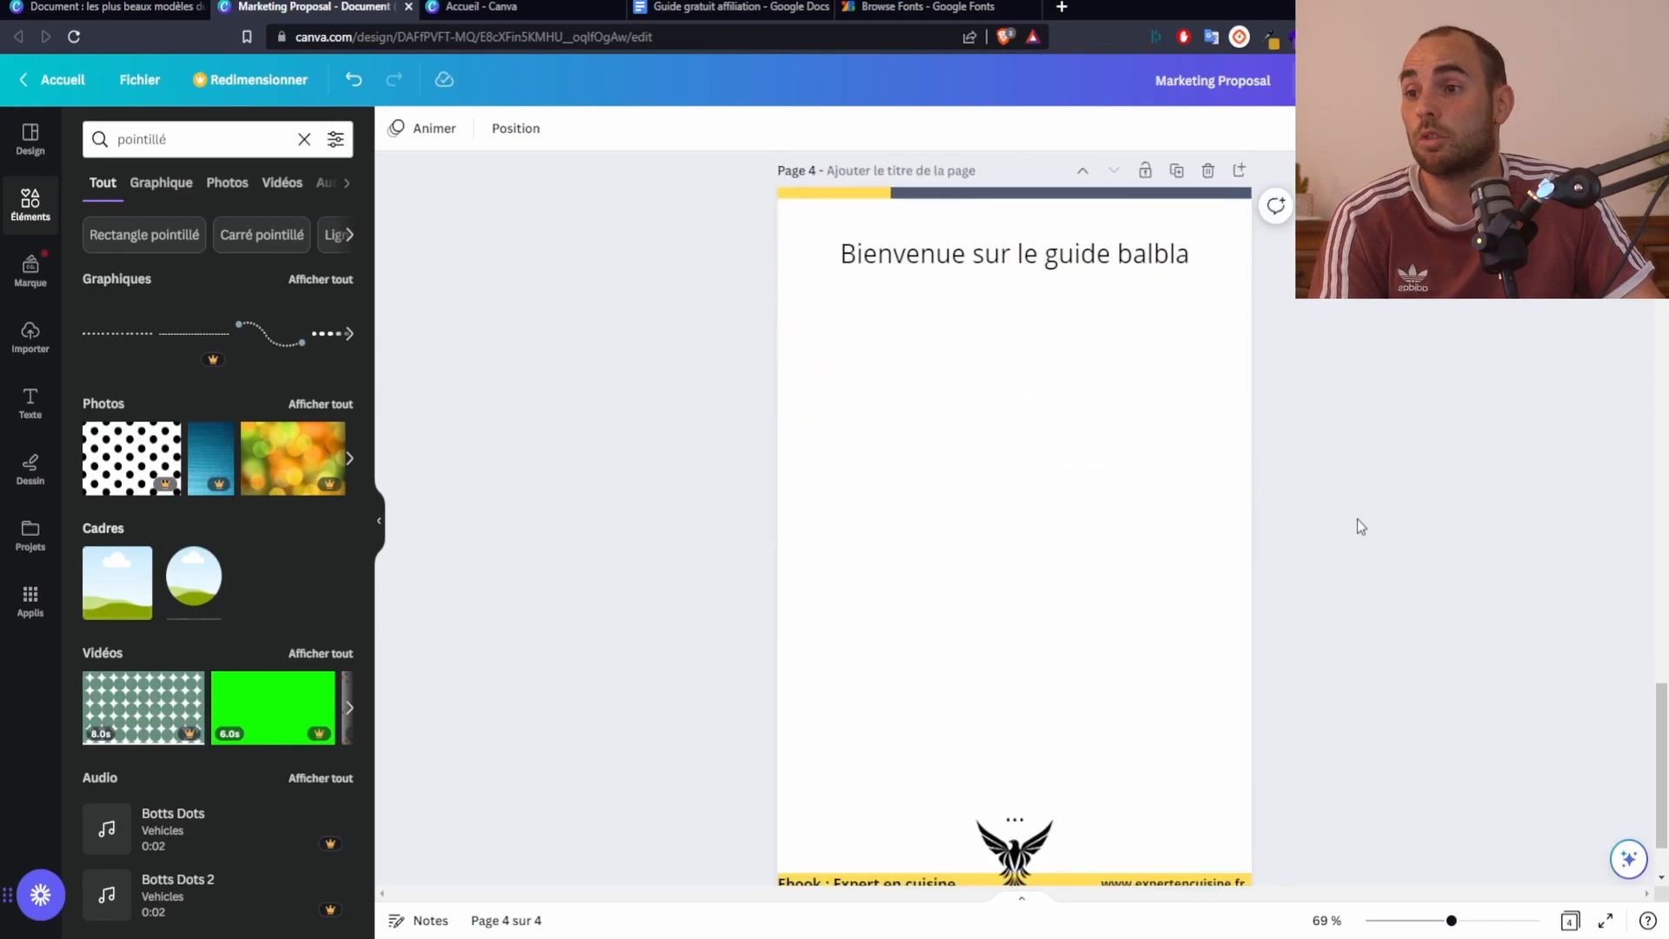
{"action": "scroll", "coordinate": [1362, 520], "scroll_direction": "up", "scroll_amount": 1}
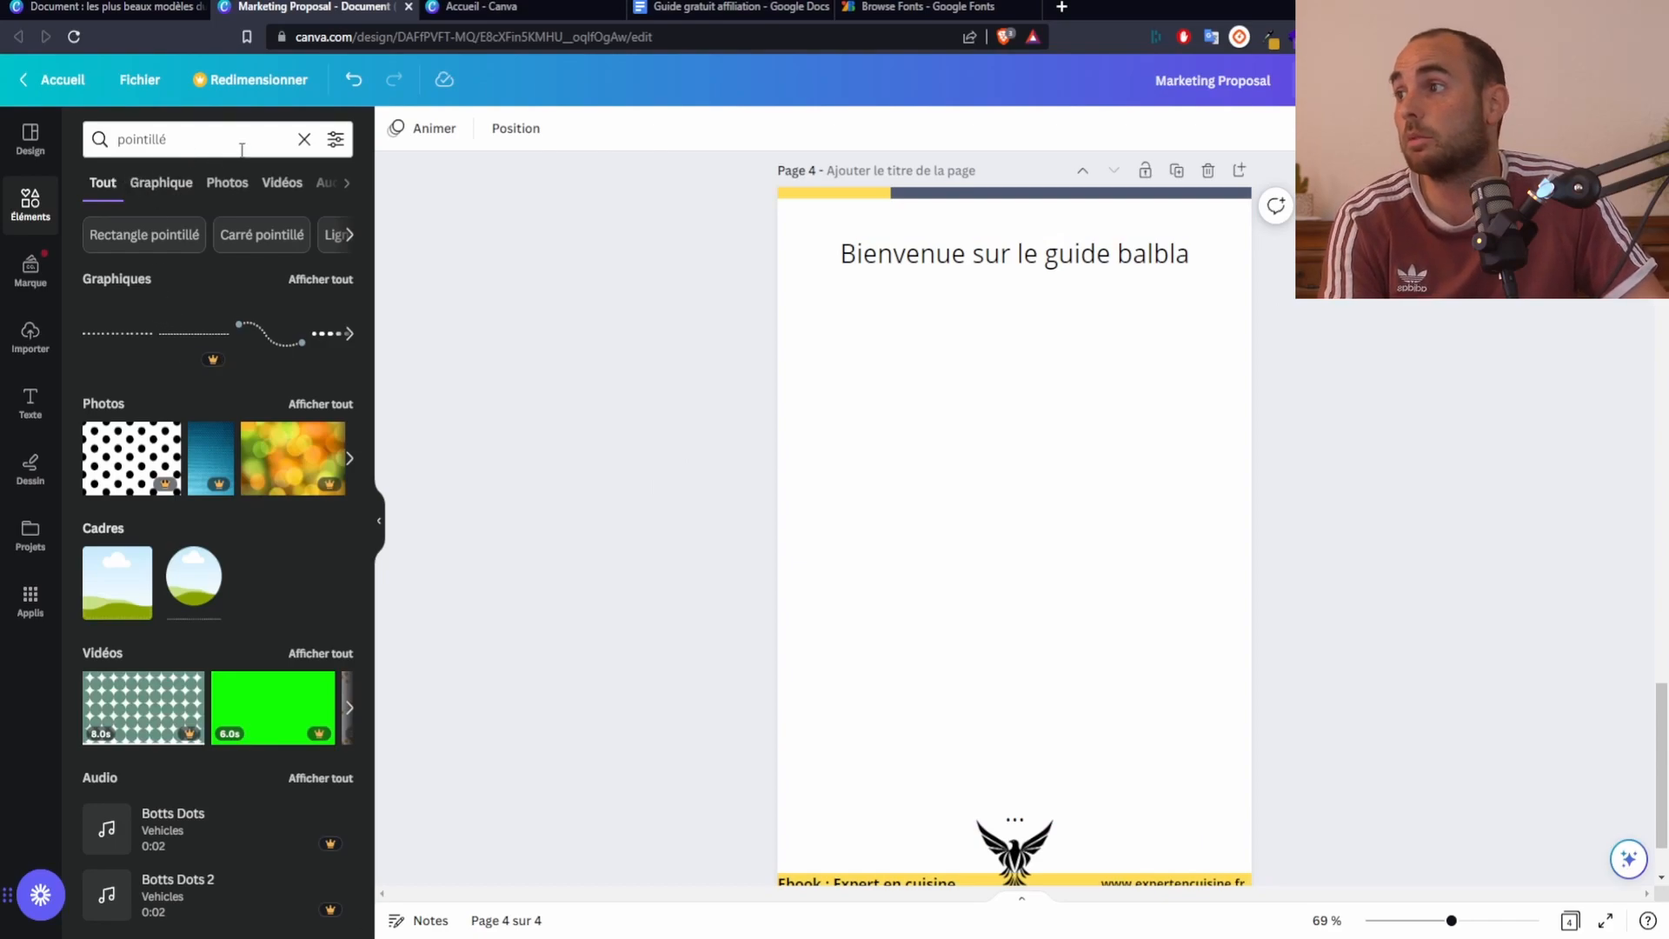
{"action": "left_click", "coordinate": [305, 141]}
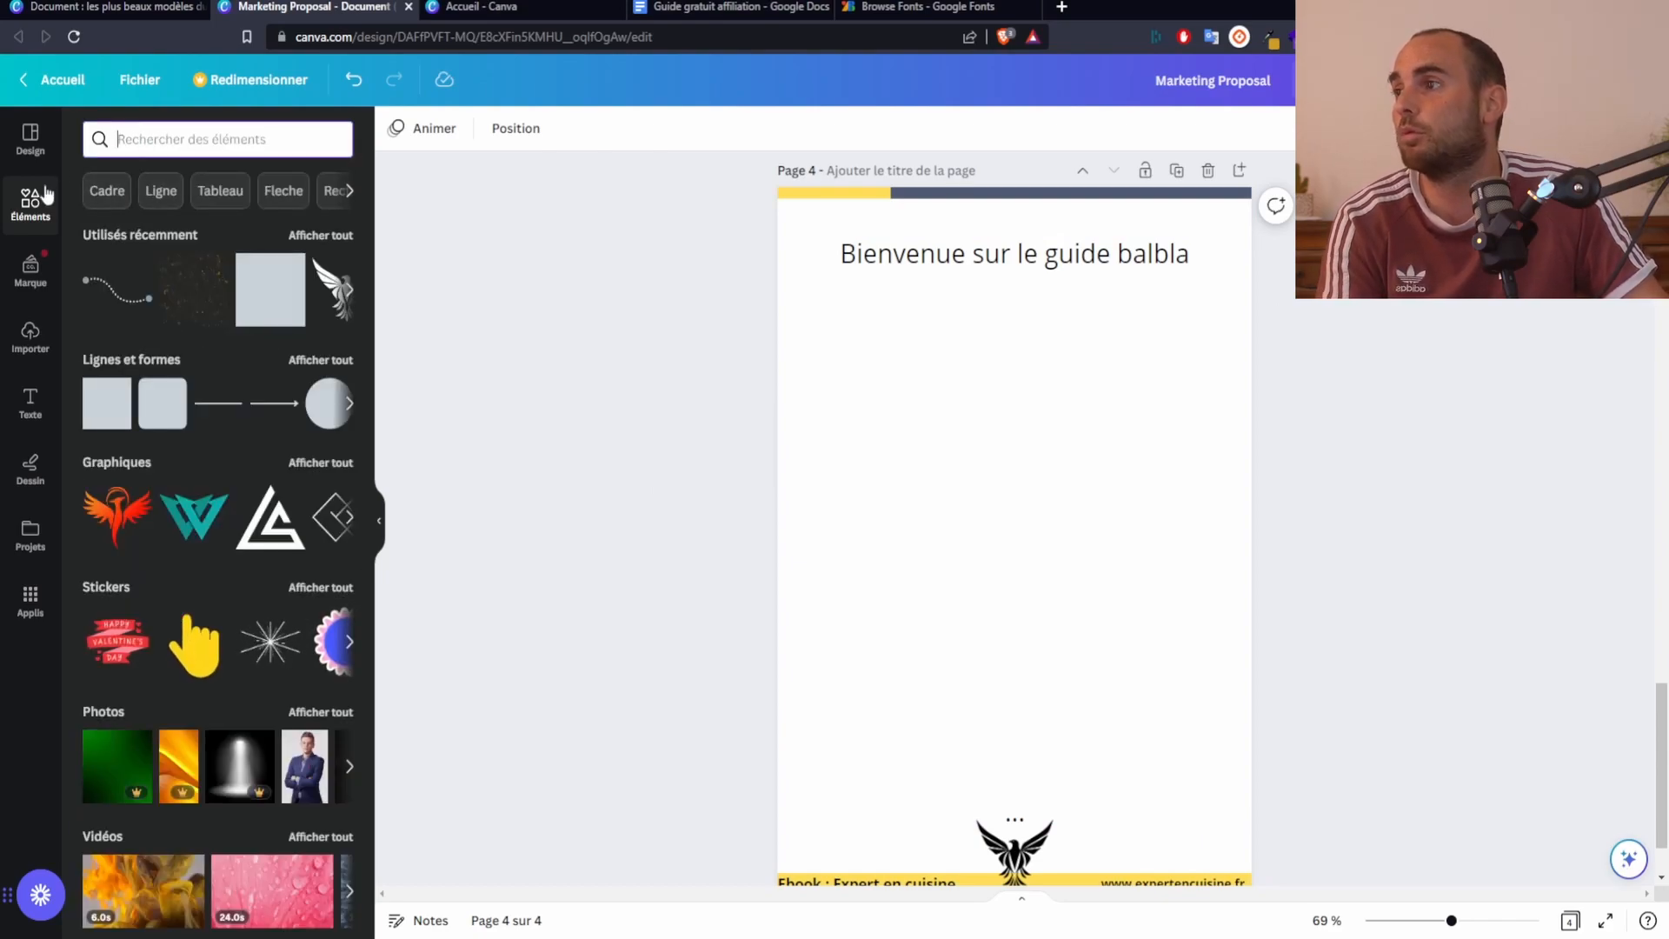
{"action": "left_click", "coordinate": [166, 144]}
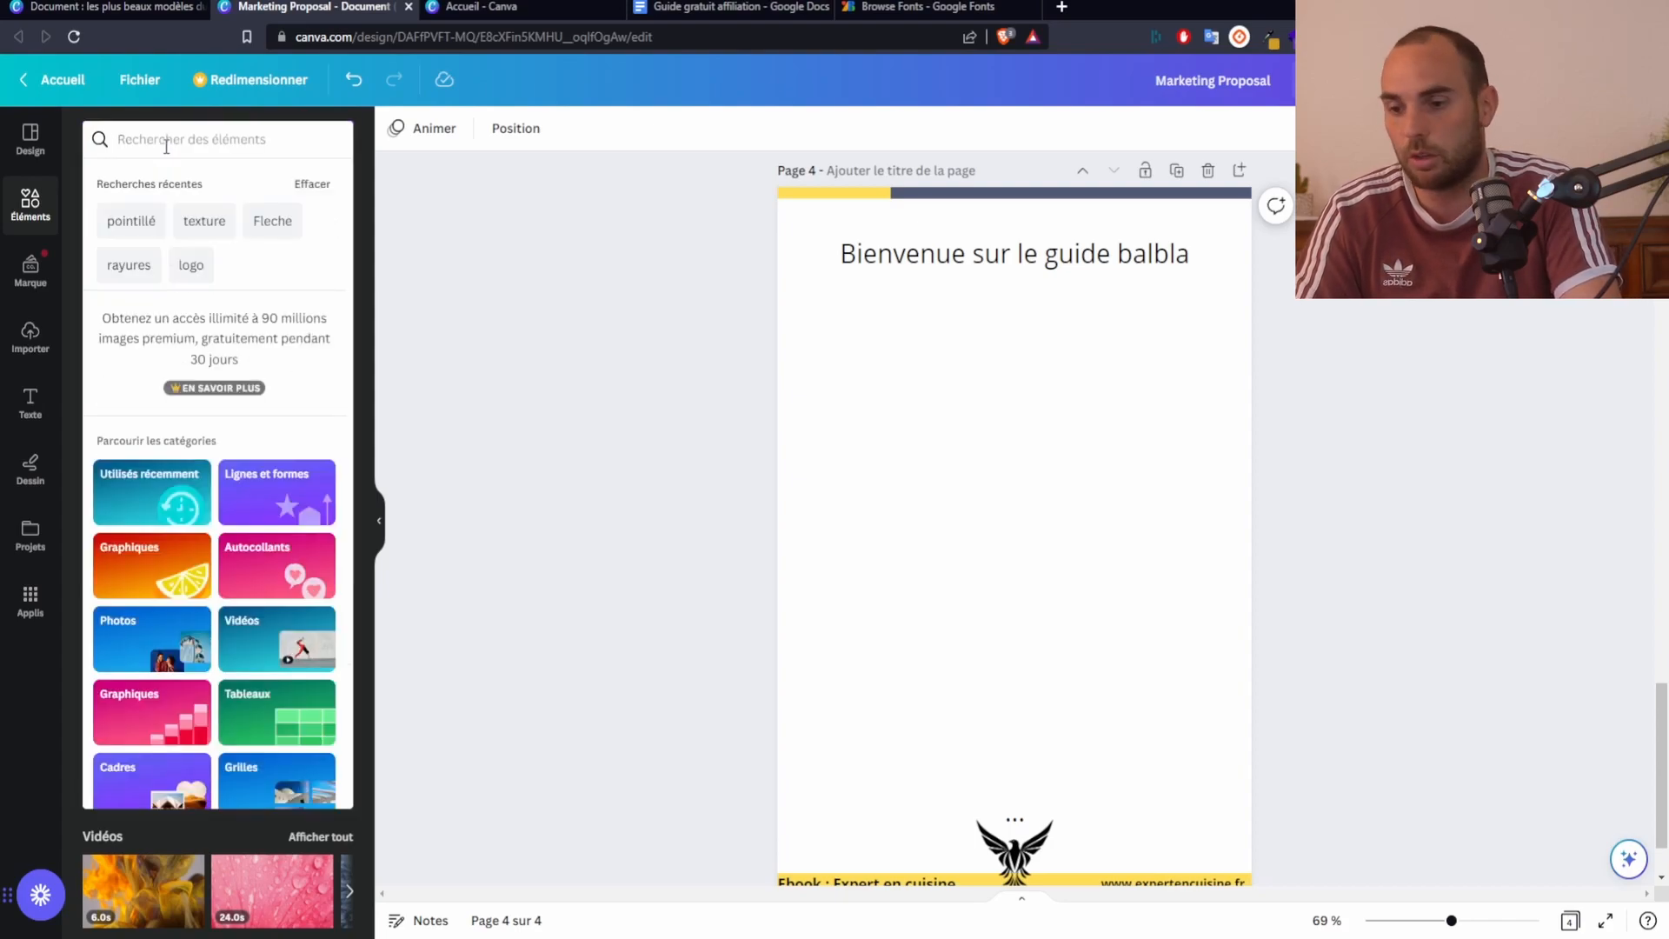
{"action": "type", "text": "poivron"}
{"action": "key", "text": "Return"}
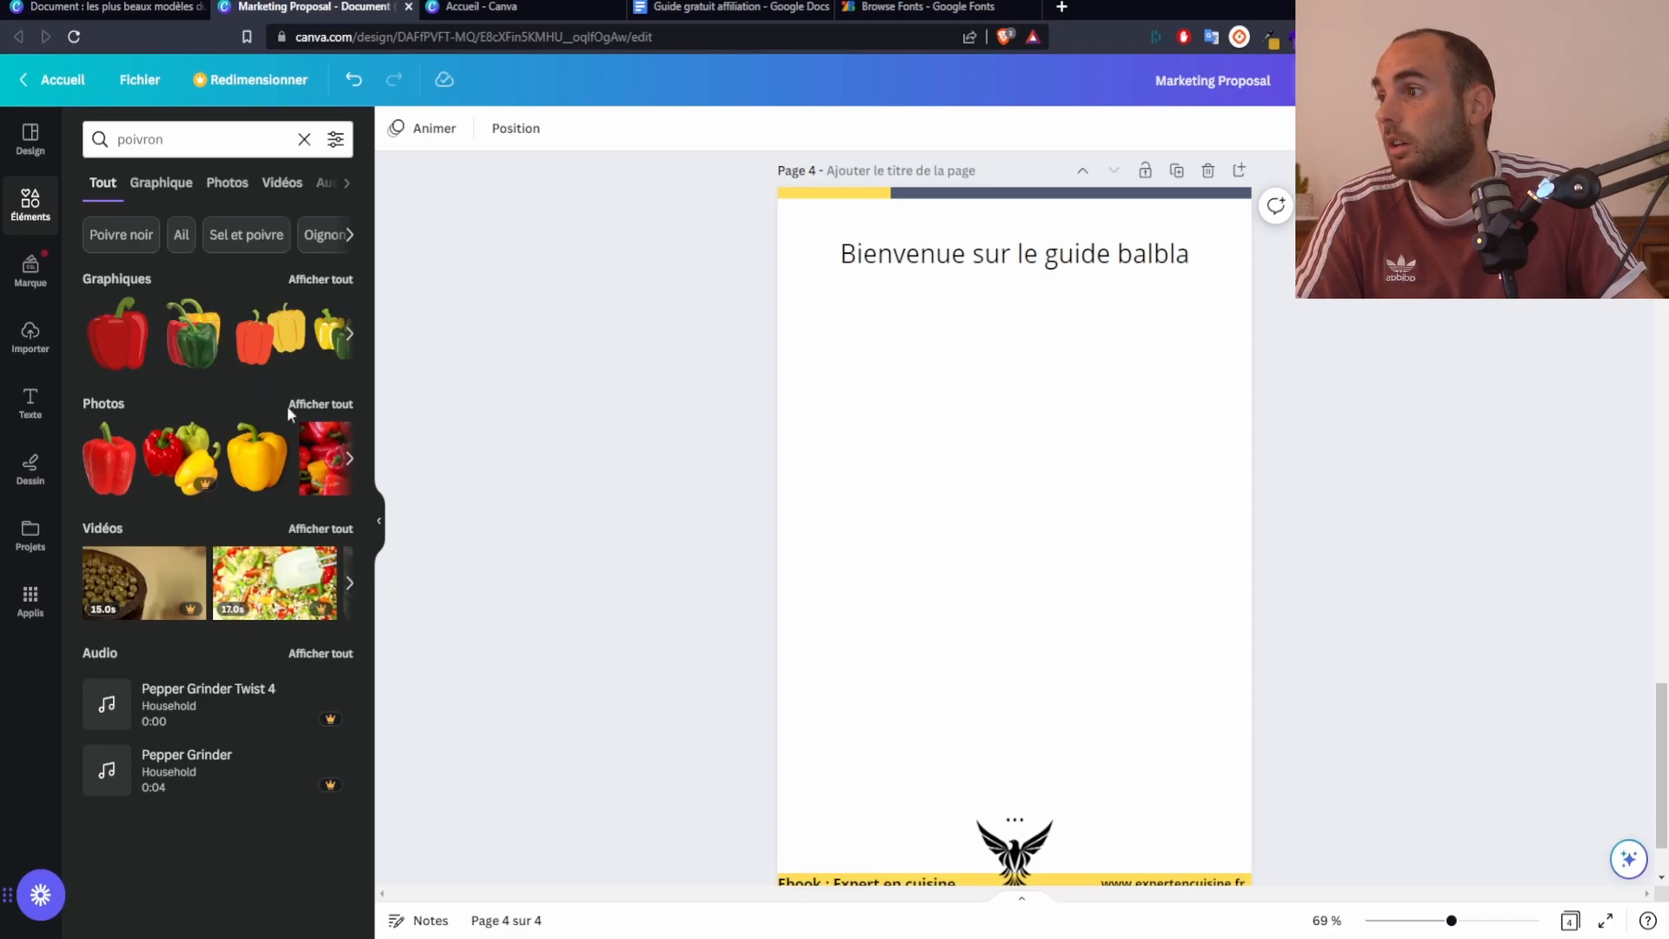
{"action": "left_click", "coordinate": [321, 409]}
Add the photo of red and yellow peppers to page 4 and enlarge it to cover the page between header and footer
{"action": "left_click_drag", "start_coordinate": [130, 426], "coordinate": [939, 439]}
{"action": "left_click_drag", "start_coordinate": [975, 535], "coordinate": [919, 361]}
{"action": "left_click_drag", "start_coordinate": [1131, 499], "coordinate": [1605, 873]}
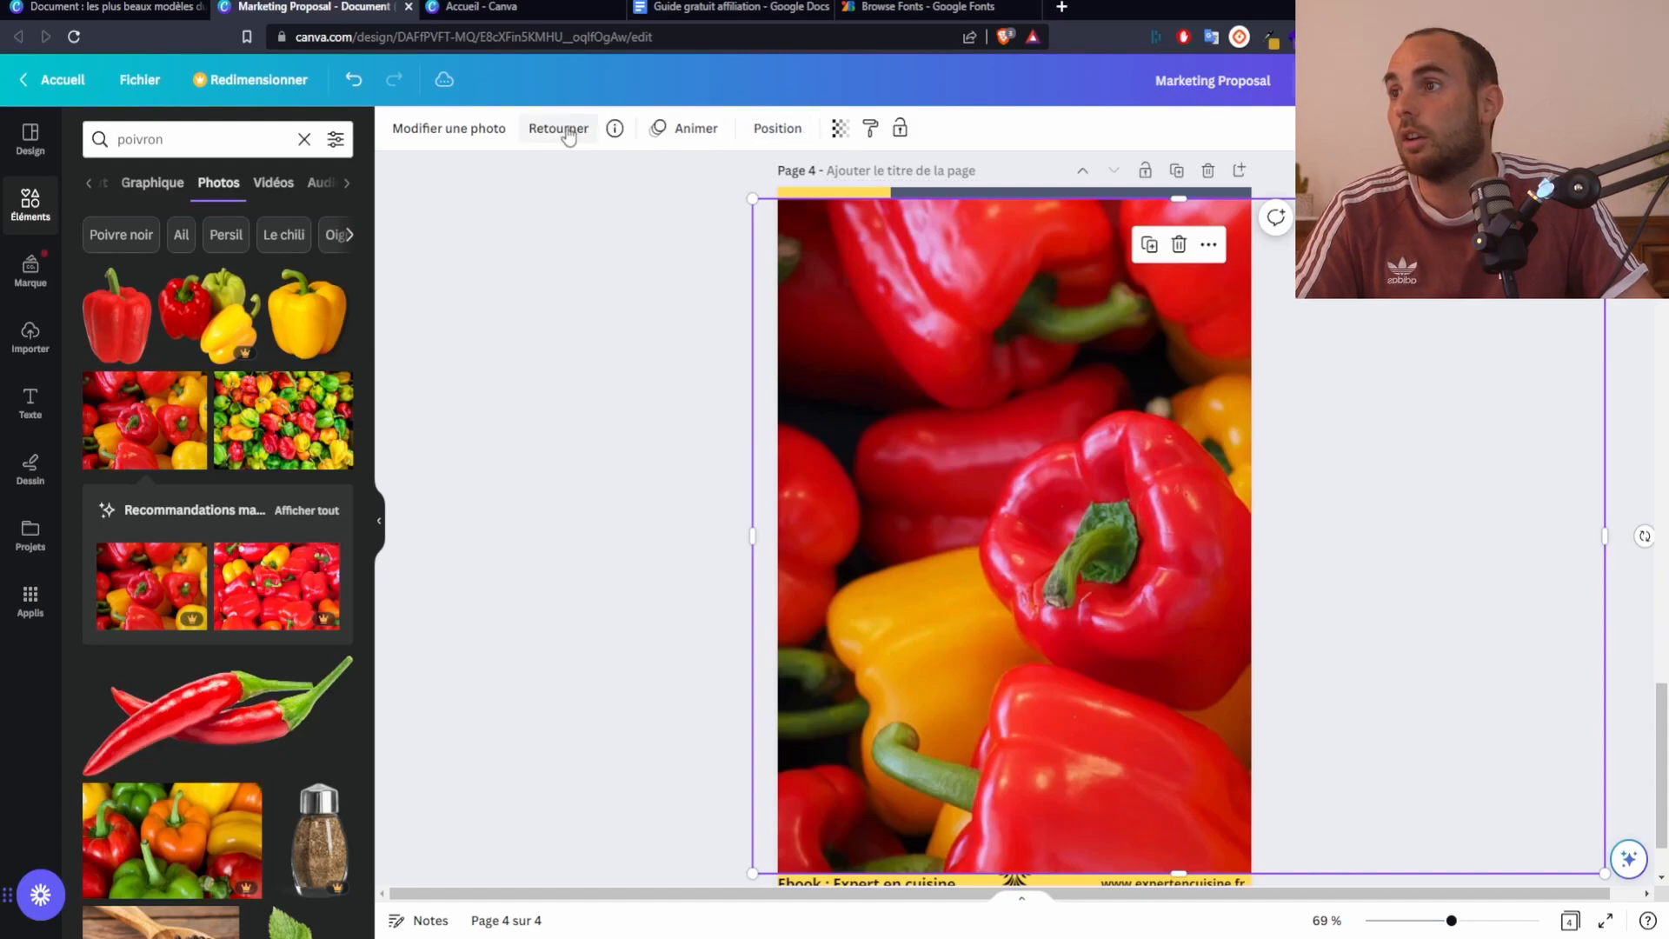
Apply the custom (Personnalisé) duotone effect to the pepper photo on page 4
{"action": "left_click", "coordinate": [458, 133]}
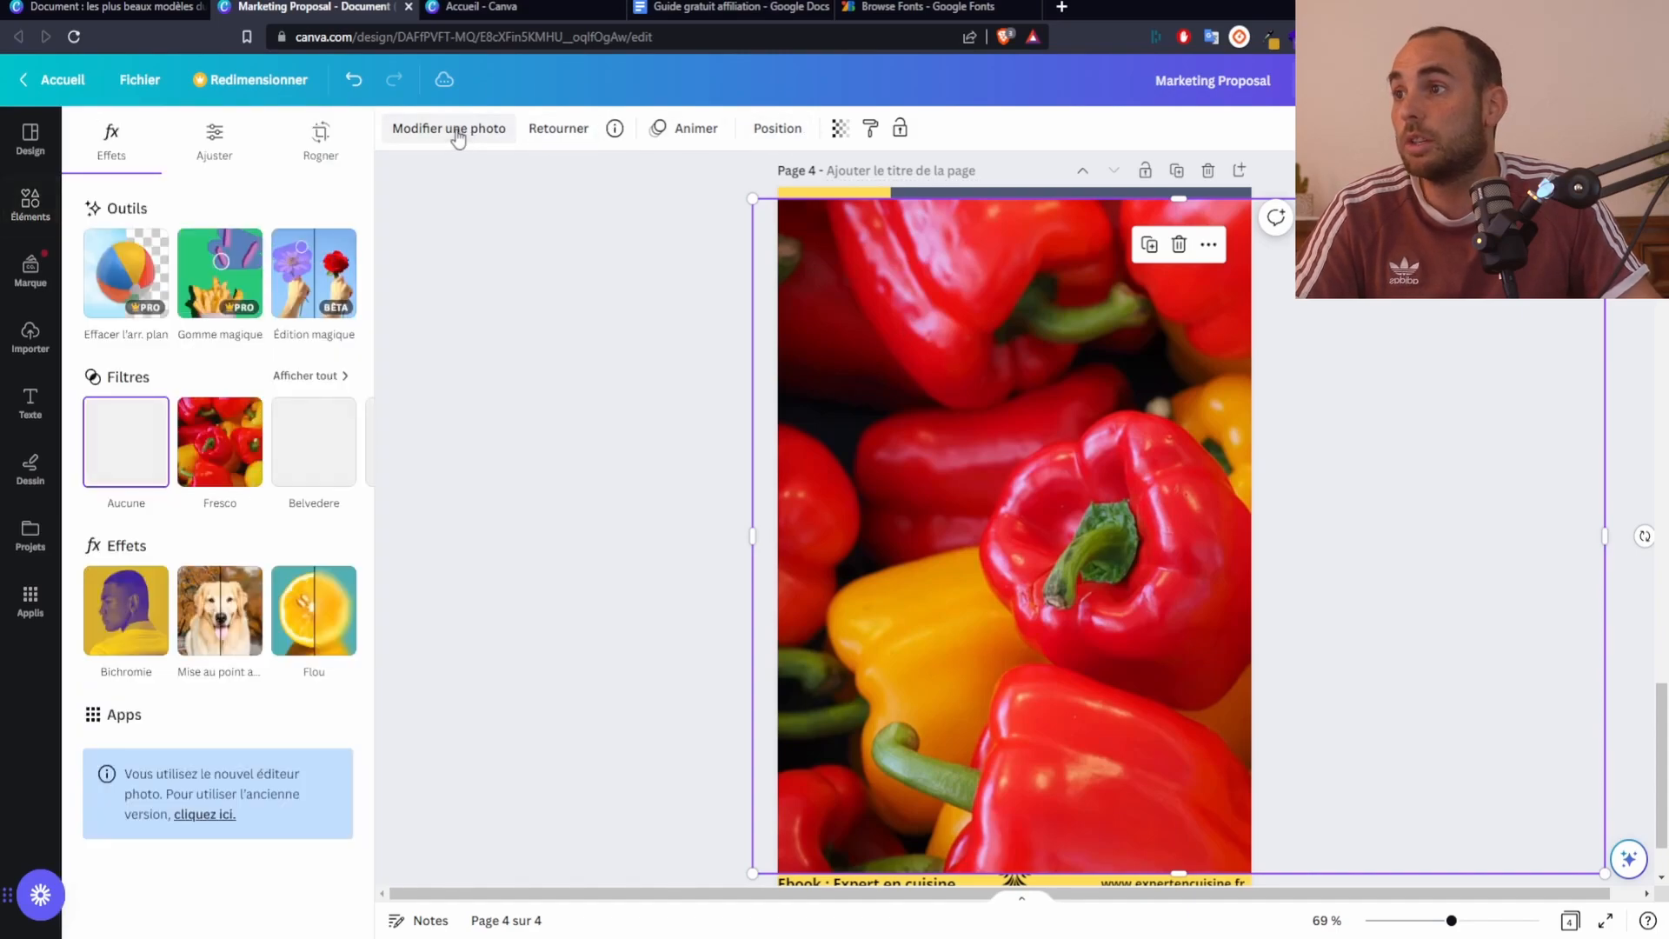
{"action": "left_click", "coordinate": [137, 618]}
{"action": "left_click", "coordinate": [120, 318]}
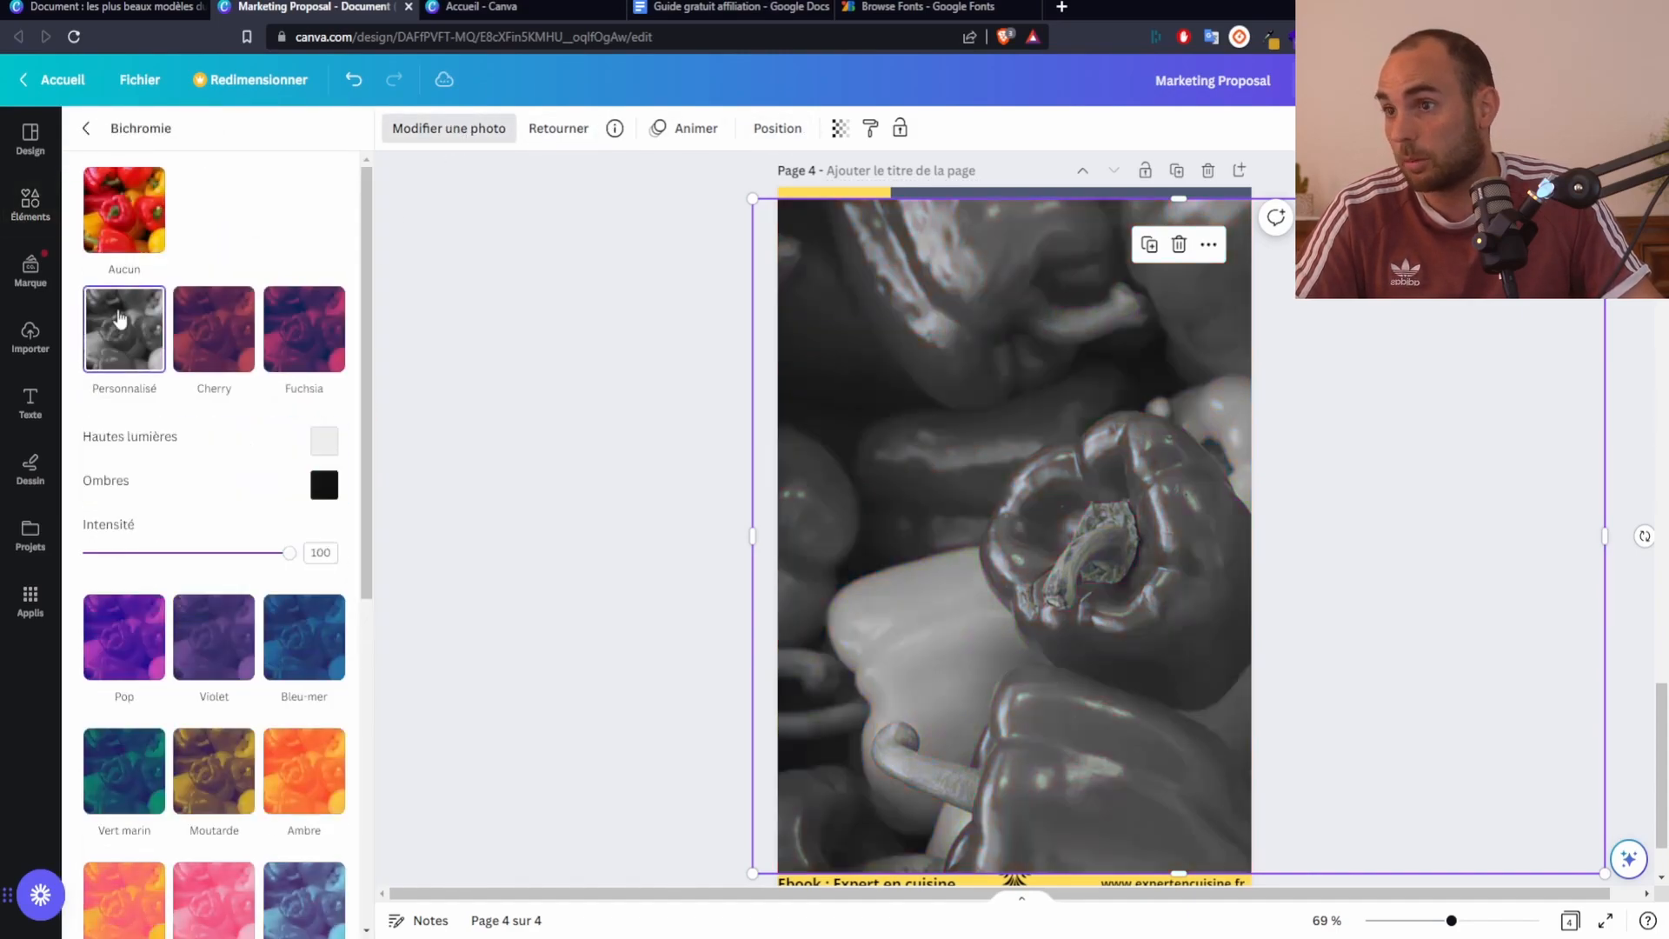
{"action": "left_click", "coordinate": [567, 460]}
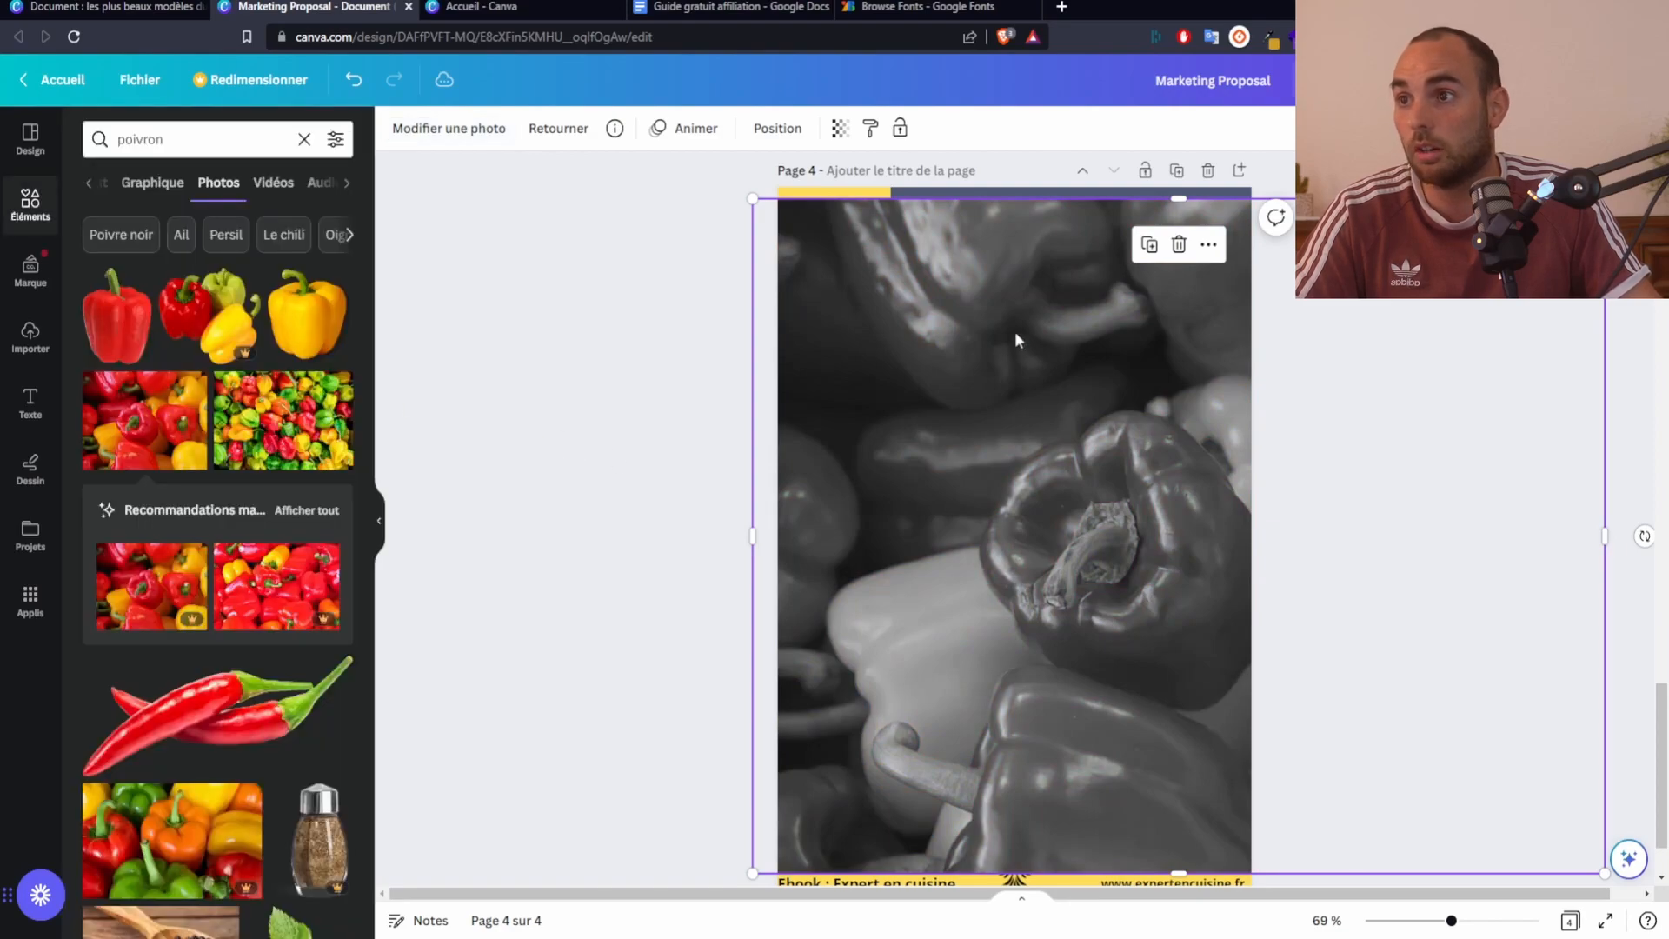
Set the pepper photo's transparency to 10 so it serves as a faint page background
{"action": "left_click", "coordinate": [839, 130]}
{"action": "left_click_drag", "start_coordinate": [840, 209], "coordinate": [692, 209]}
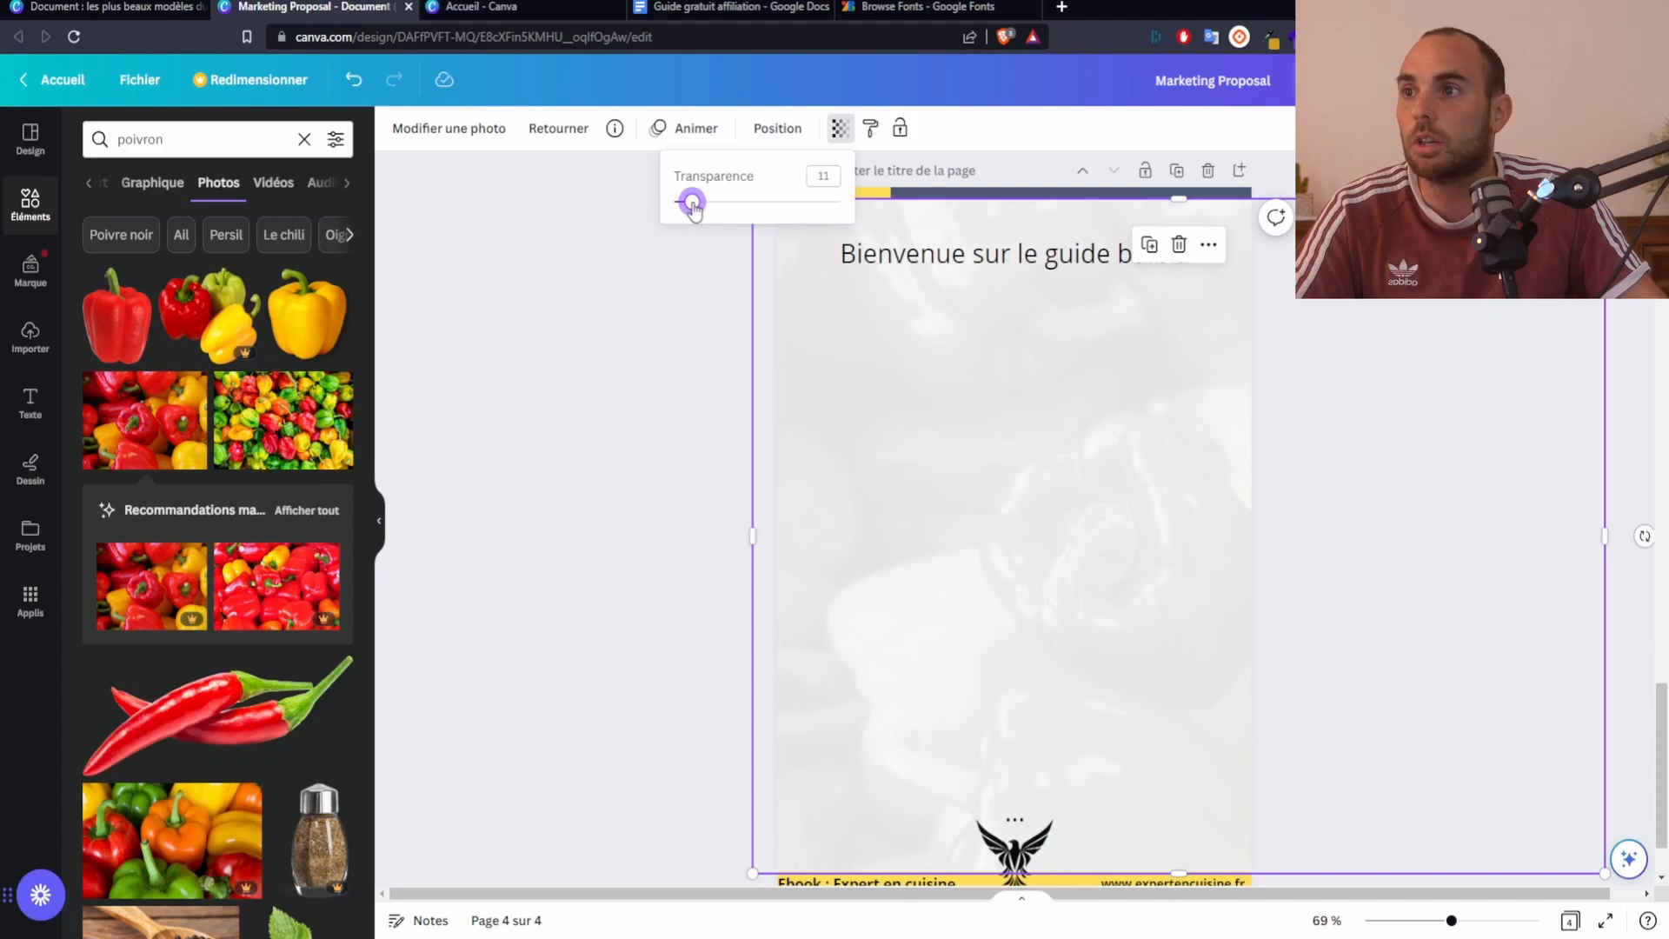
{"action": "left_click", "coordinate": [658, 387]}
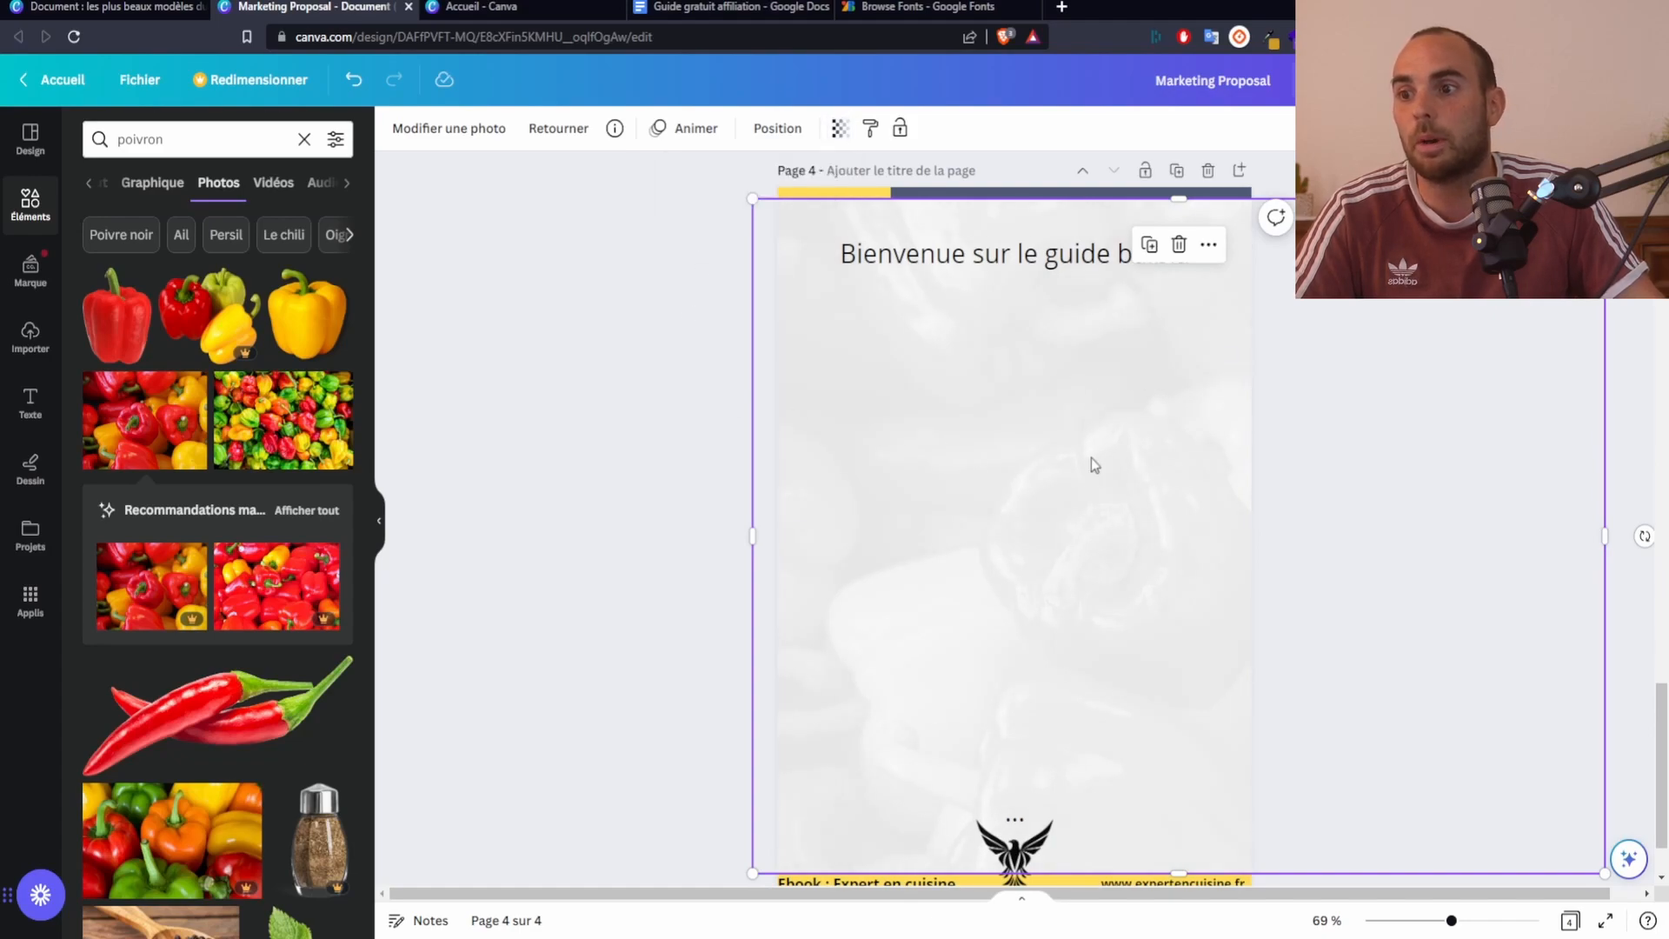
{"action": "left_click", "coordinate": [1440, 519]}
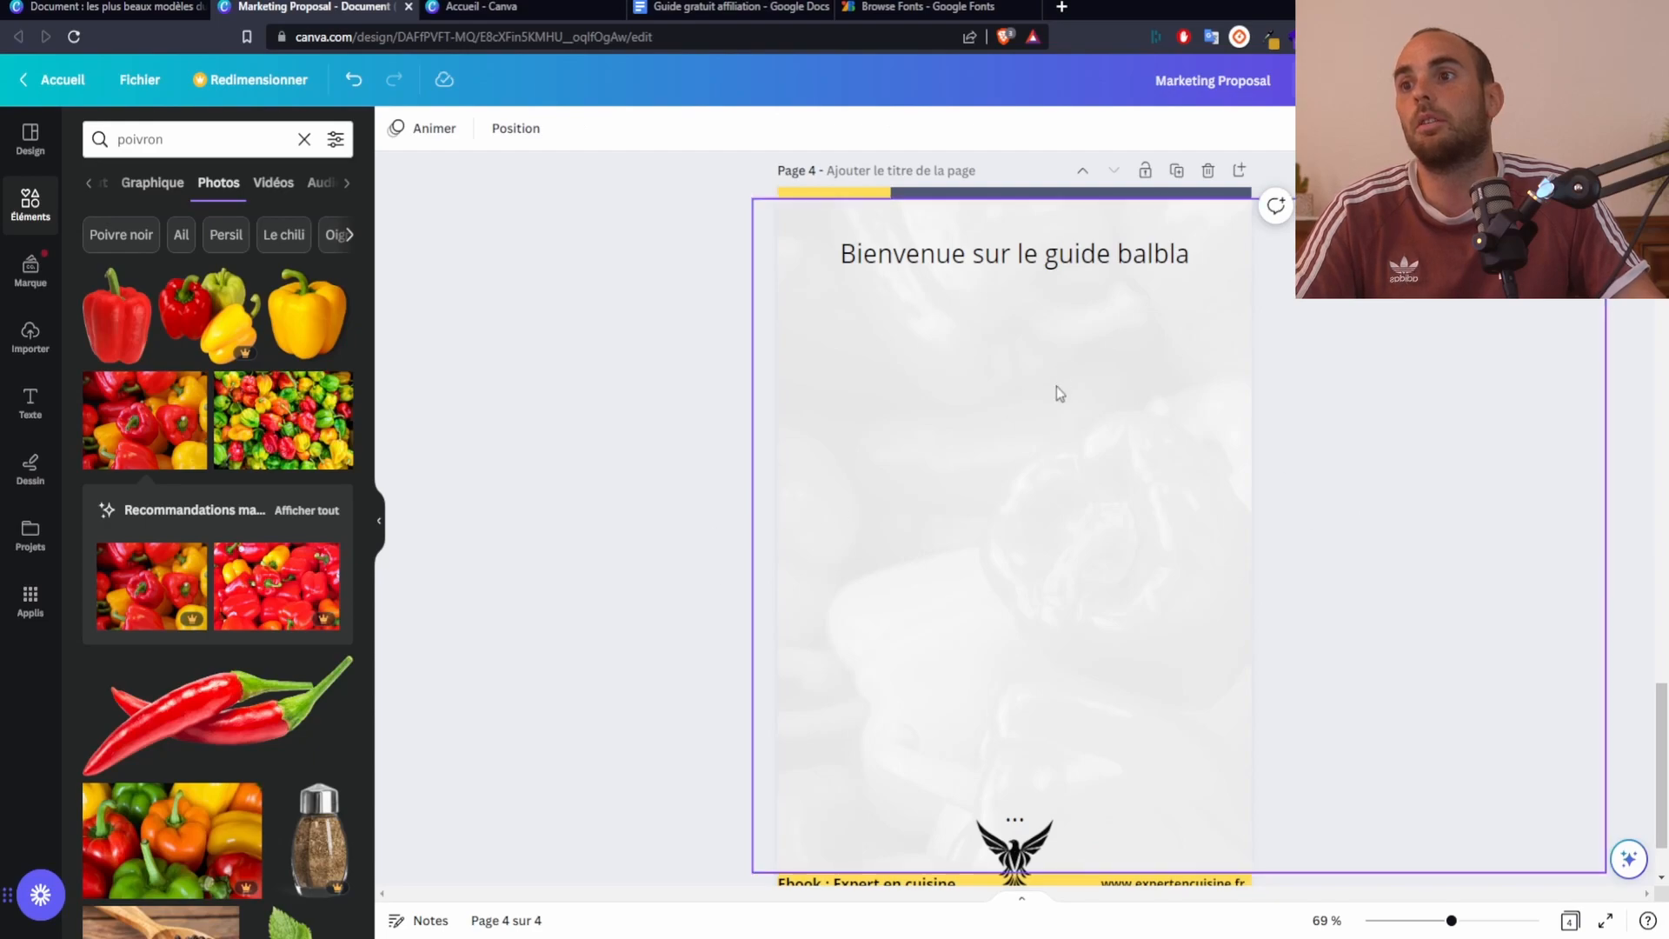
{"action": "left_click", "coordinate": [990, 368]}
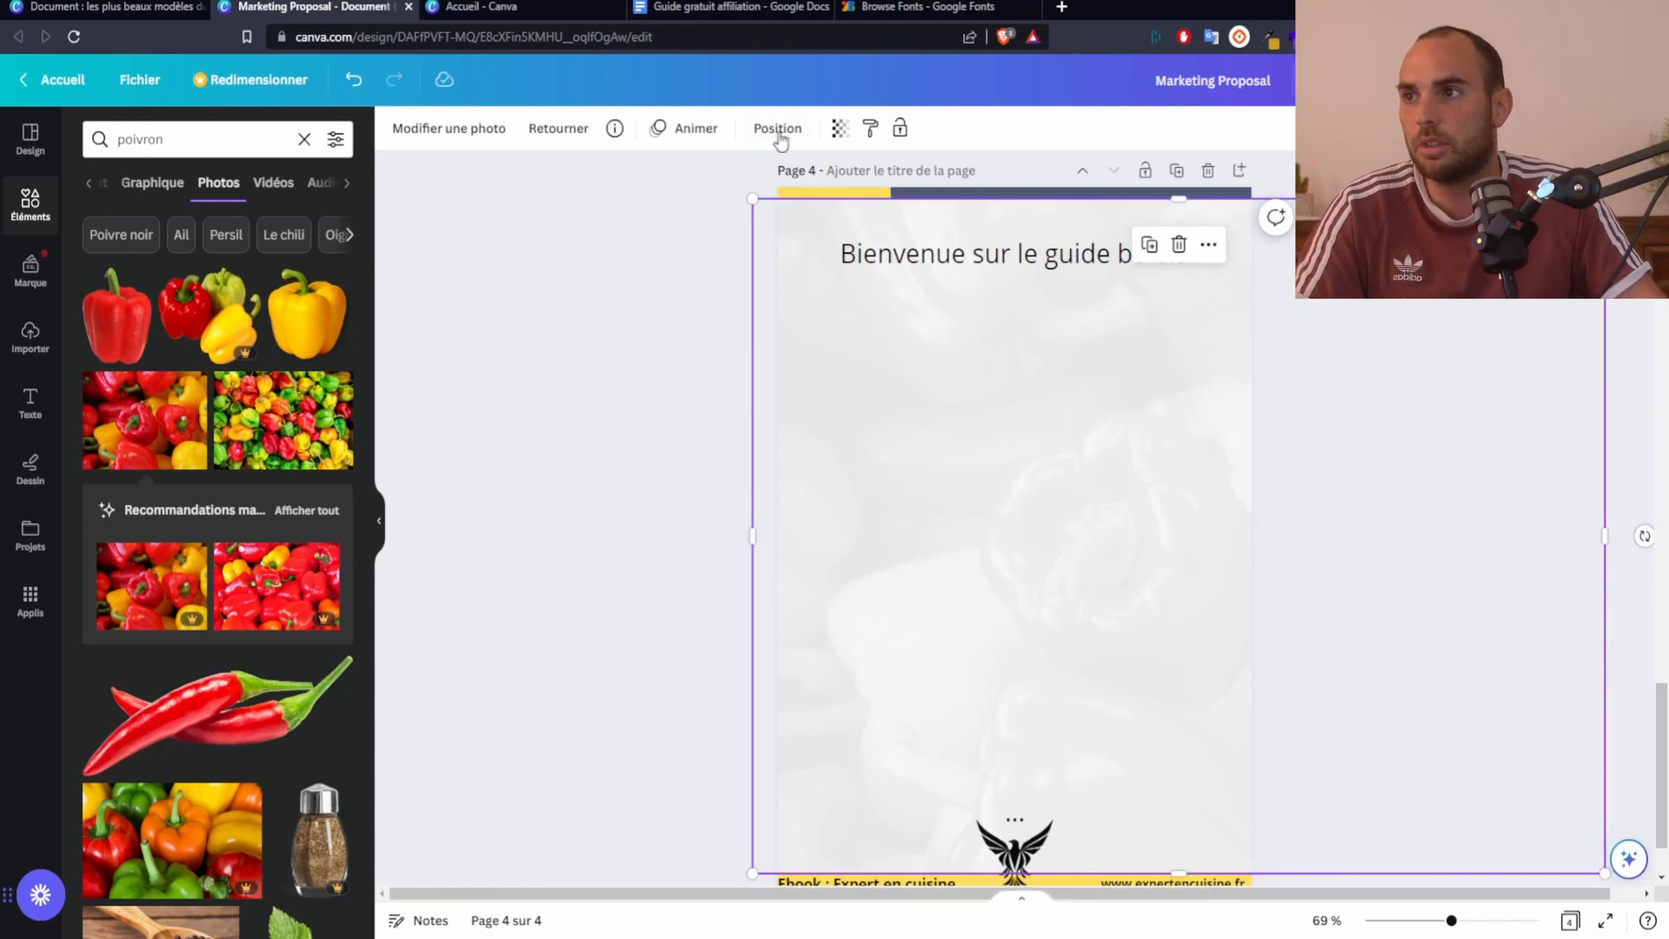
{"action": "left_click", "coordinate": [839, 130]}
{"action": "left_click_drag", "start_coordinate": [702, 205], "coordinate": [691, 219]}
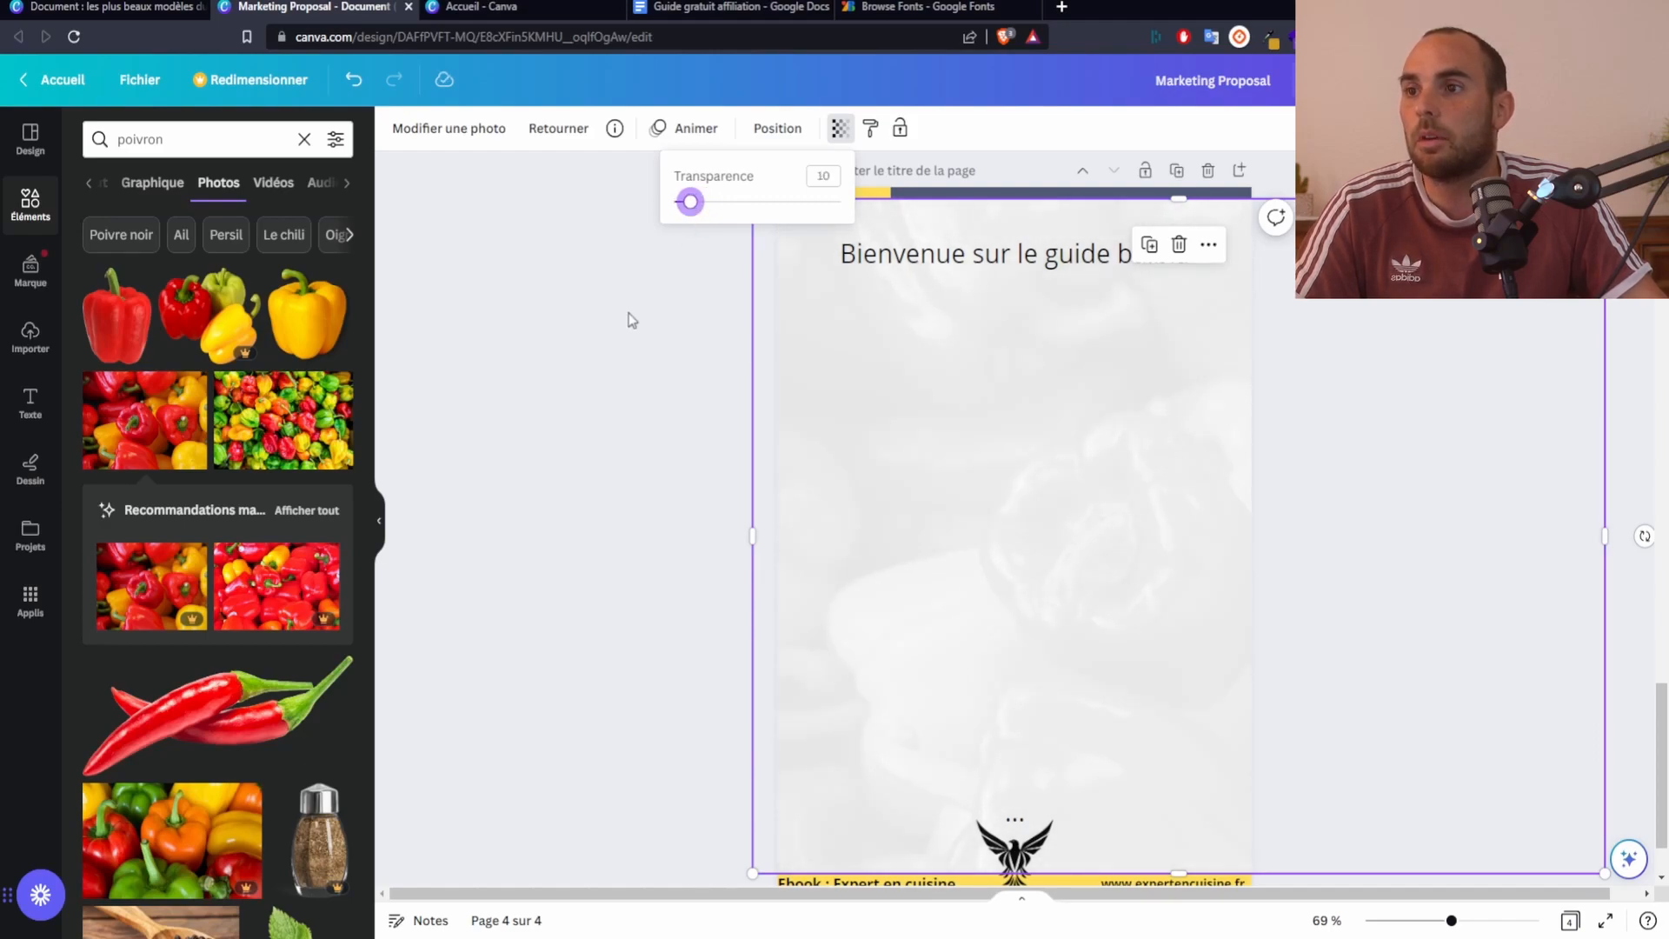
{"action": "key", "text": "Escape"}
{"action": "key", "text": "Escape"}
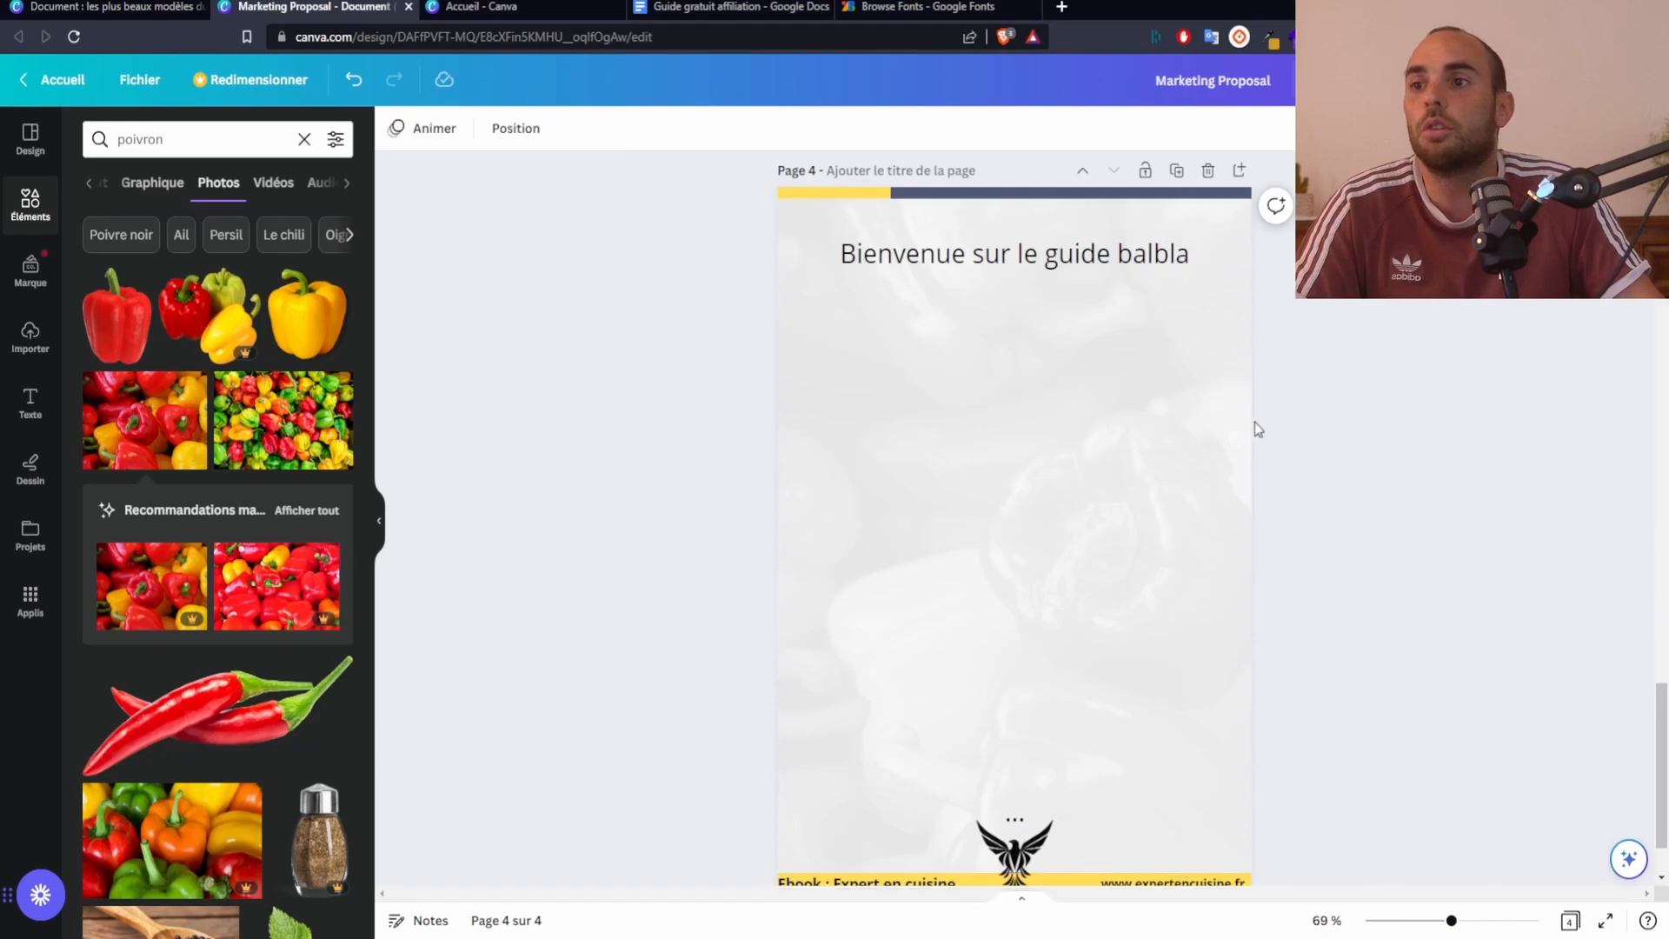
Compare page 3's dotted curve decoration with page 4's faded photo background
{"action": "scroll", "coordinate": [1407, 370], "scroll_direction": "up", "scroll_amount": 4}
{"action": "scroll", "coordinate": [1379, 429], "scroll_direction": "down", "scroll_amount": 5}
{"action": "scroll", "coordinate": [1391, 435], "scroll_direction": "up", "scroll_amount": 3}
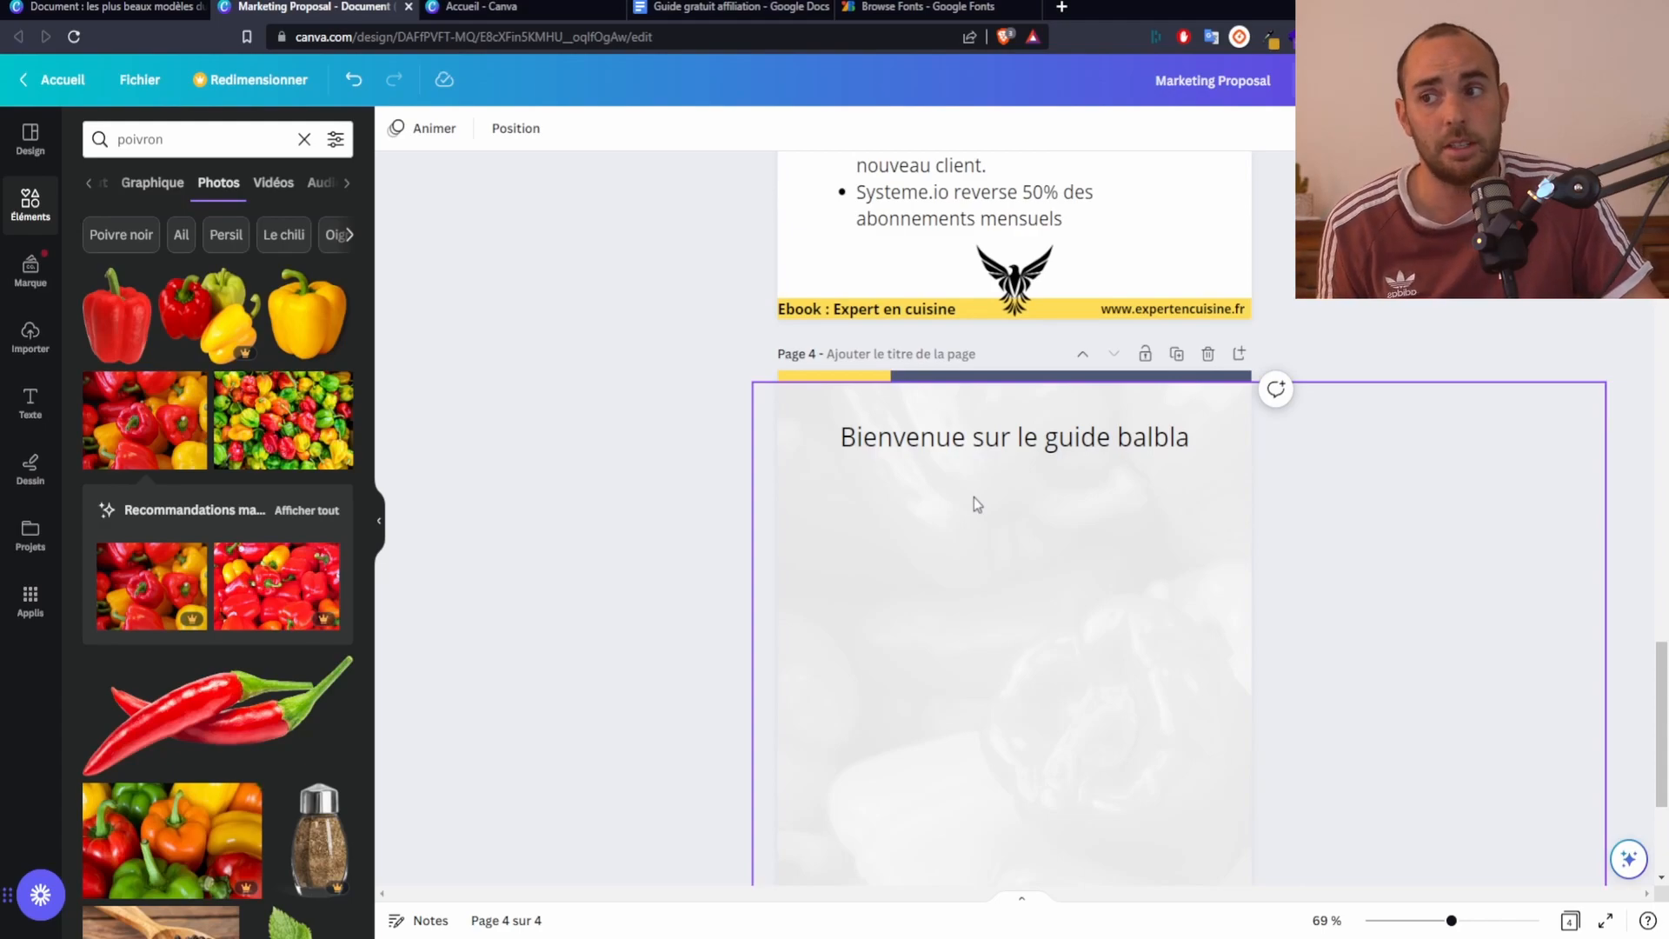
{"action": "scroll", "coordinate": [1395, 406], "scroll_direction": "down", "scroll_amount": 2}
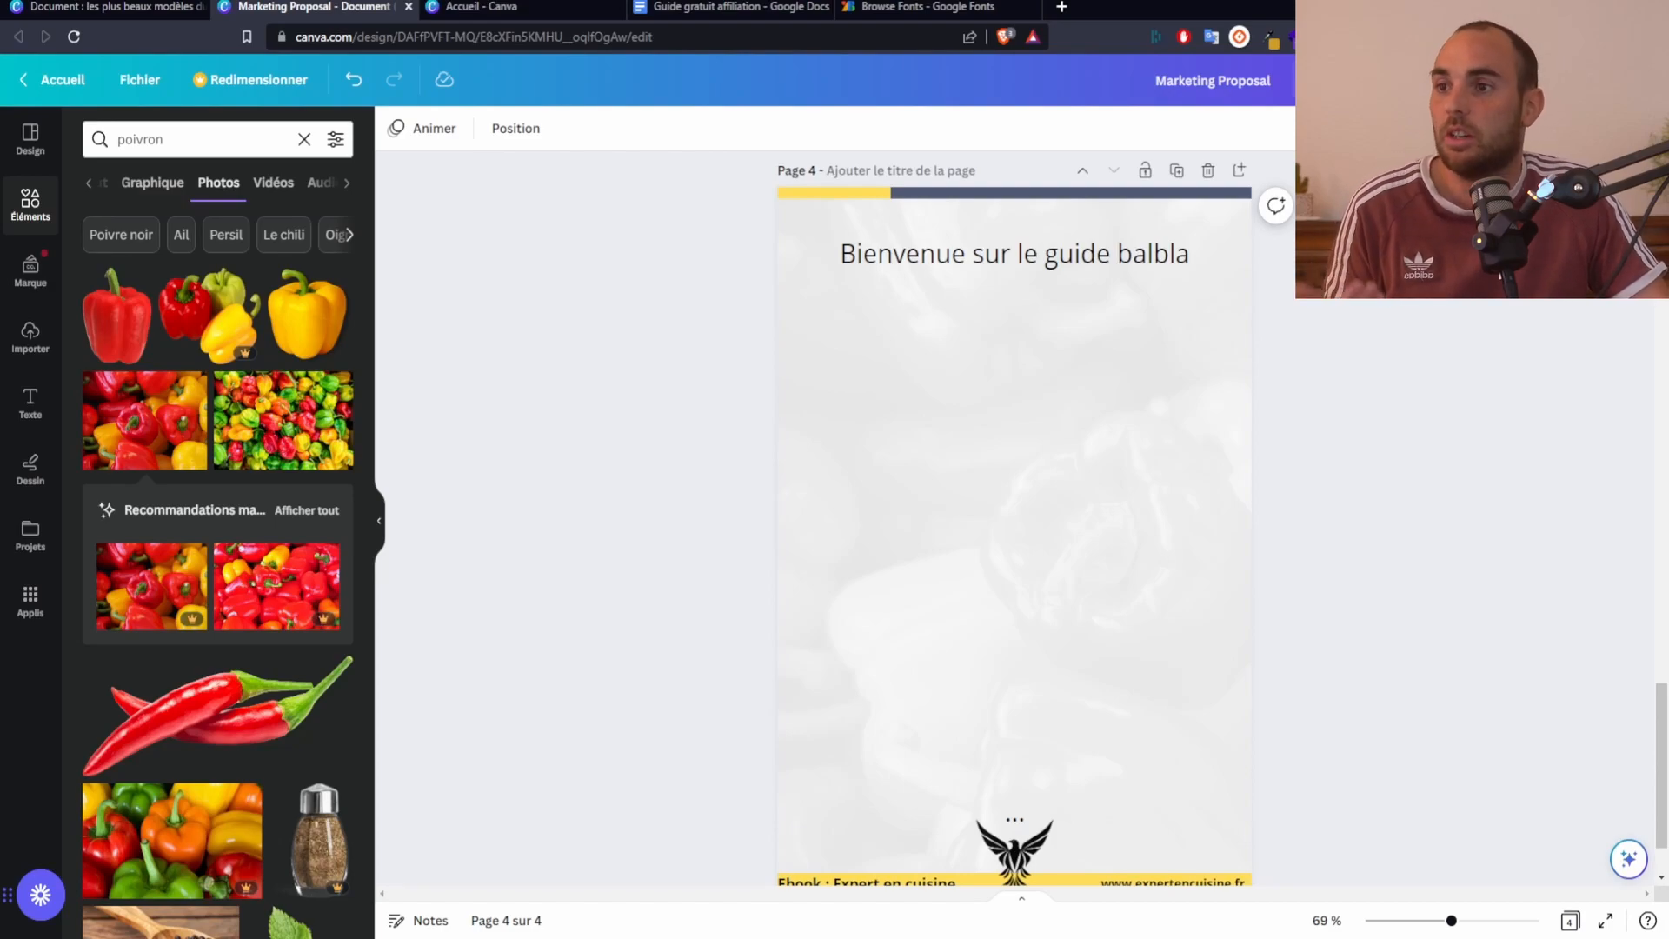
{"action": "scroll", "coordinate": [1223, 433], "scroll_direction": "up", "scroll_amount": 4}
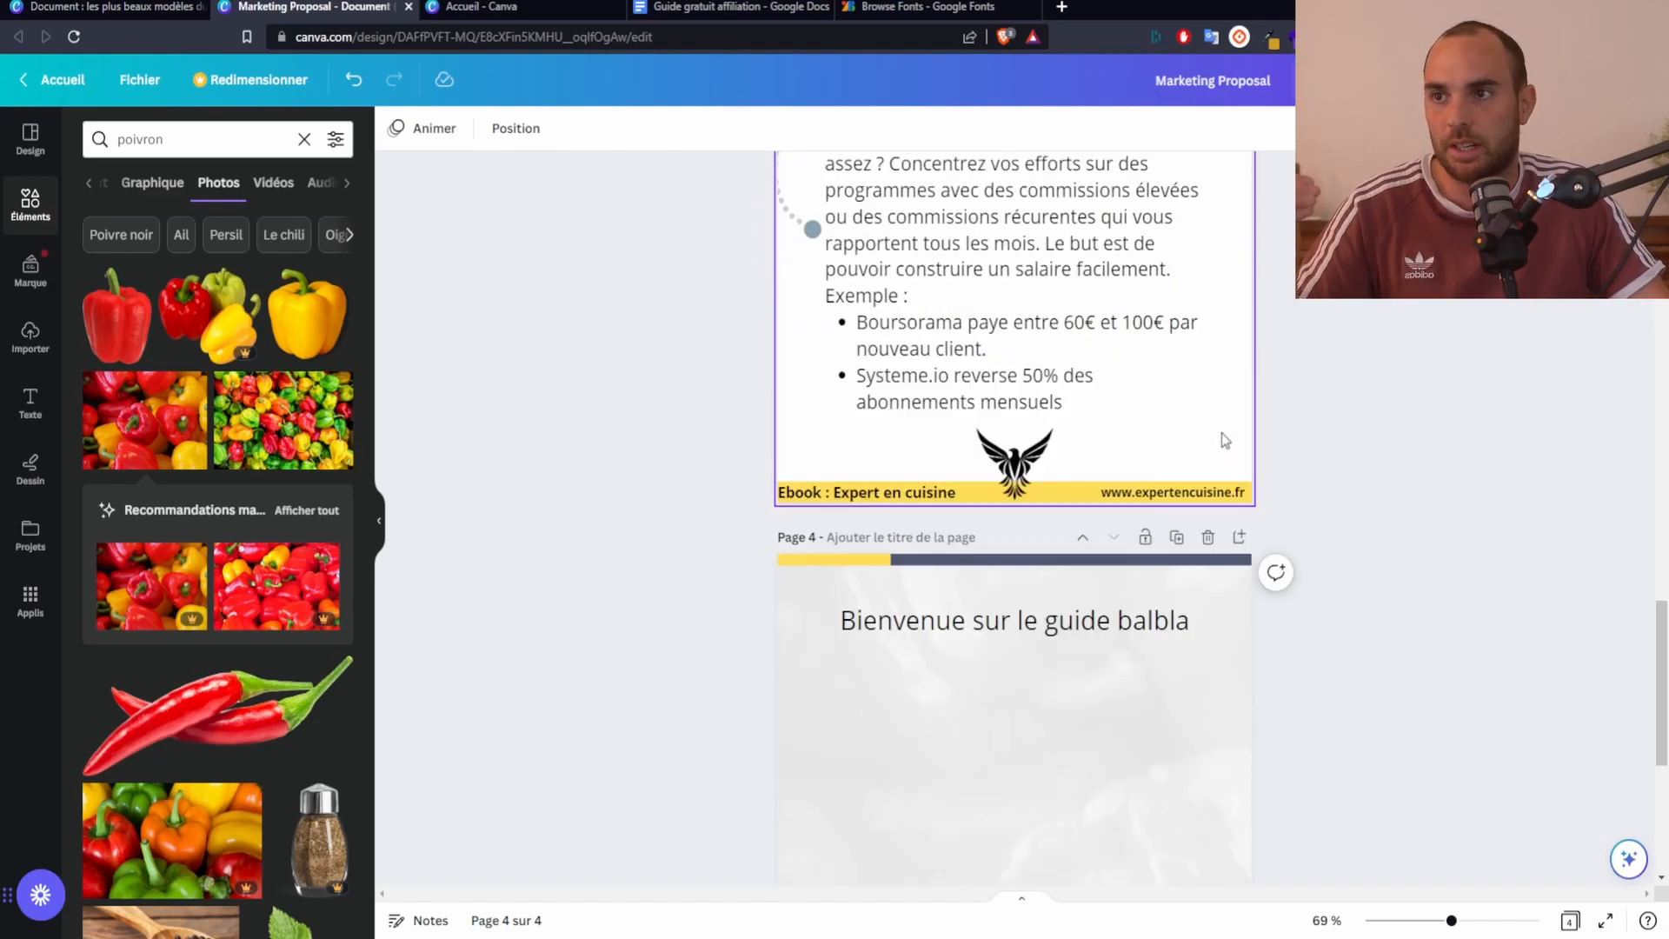
{"action": "scroll", "coordinate": [1222, 433], "scroll_direction": "up", "scroll_amount": 4}
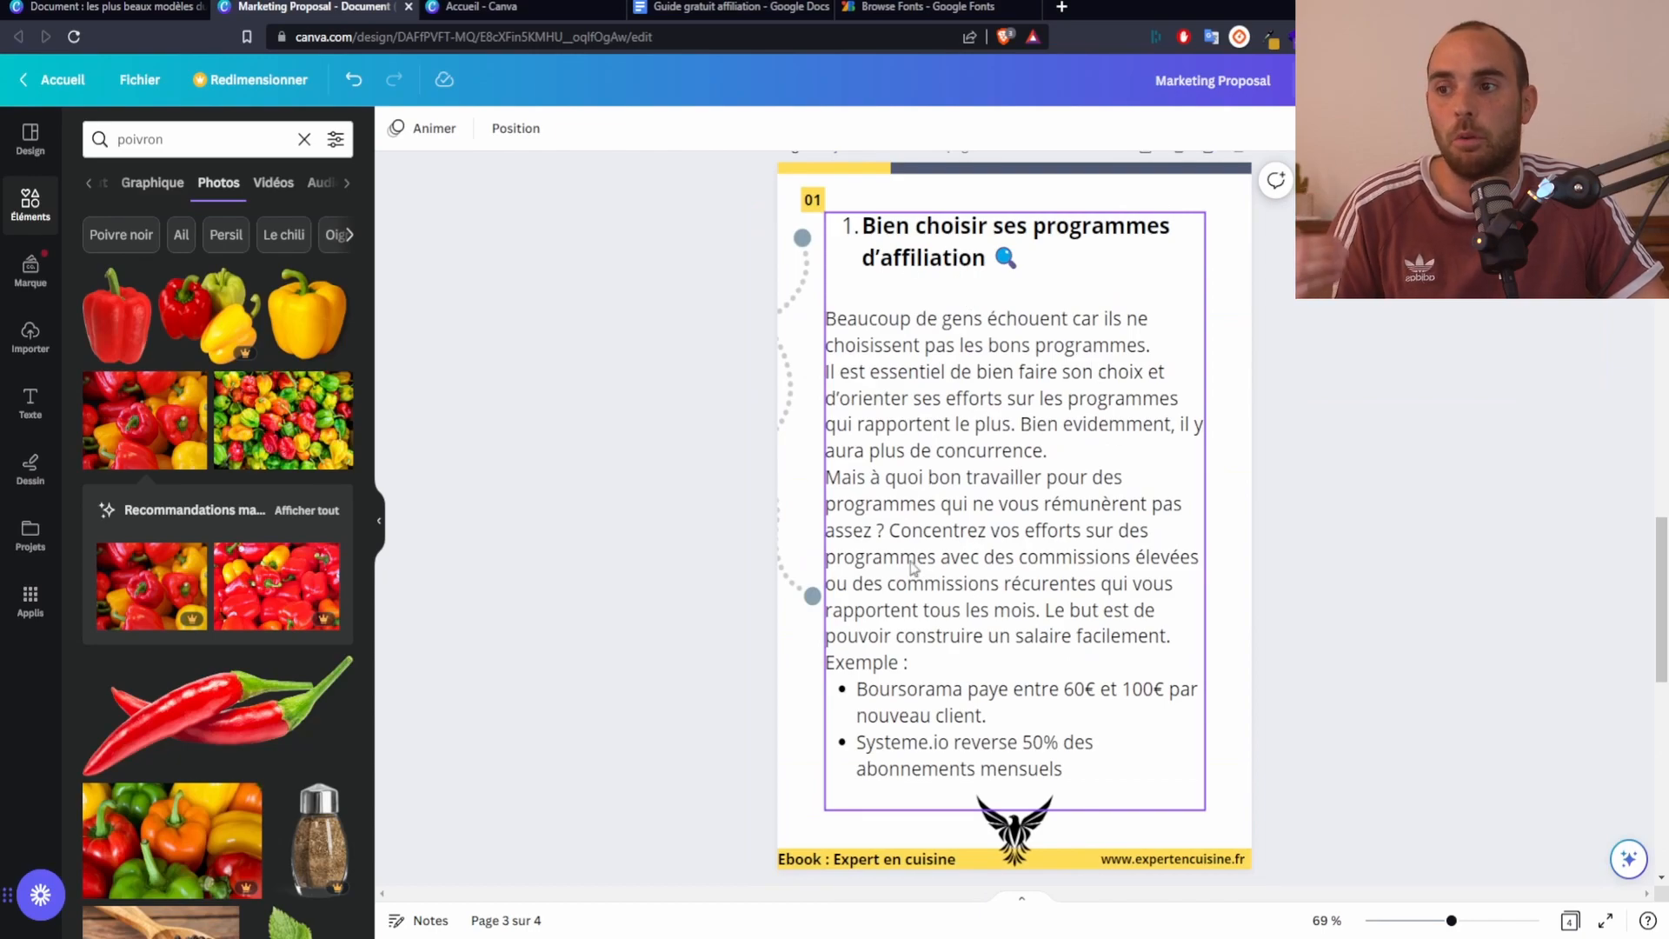
{"action": "scroll", "coordinate": [1401, 570], "scroll_direction": "down", "scroll_amount": 8}
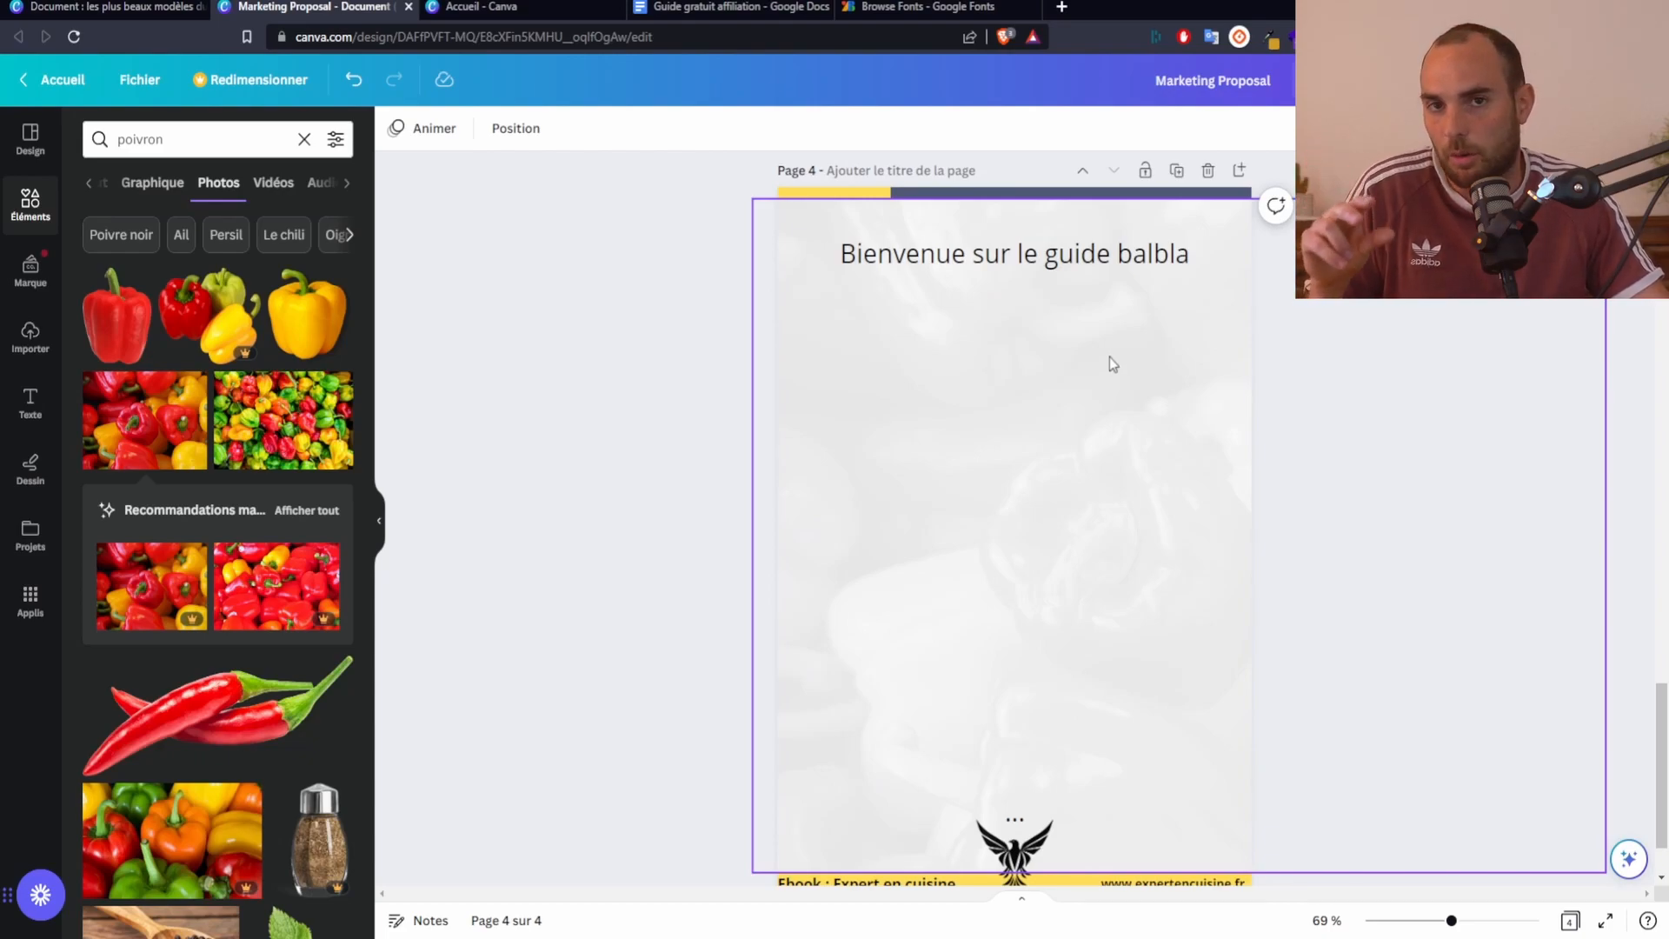
{"action": "scroll", "coordinate": [1339, 343], "scroll_direction": "up", "scroll_amount": 2}
{"action": "scroll", "coordinate": [1343, 358], "scroll_direction": "up", "scroll_amount": 2}
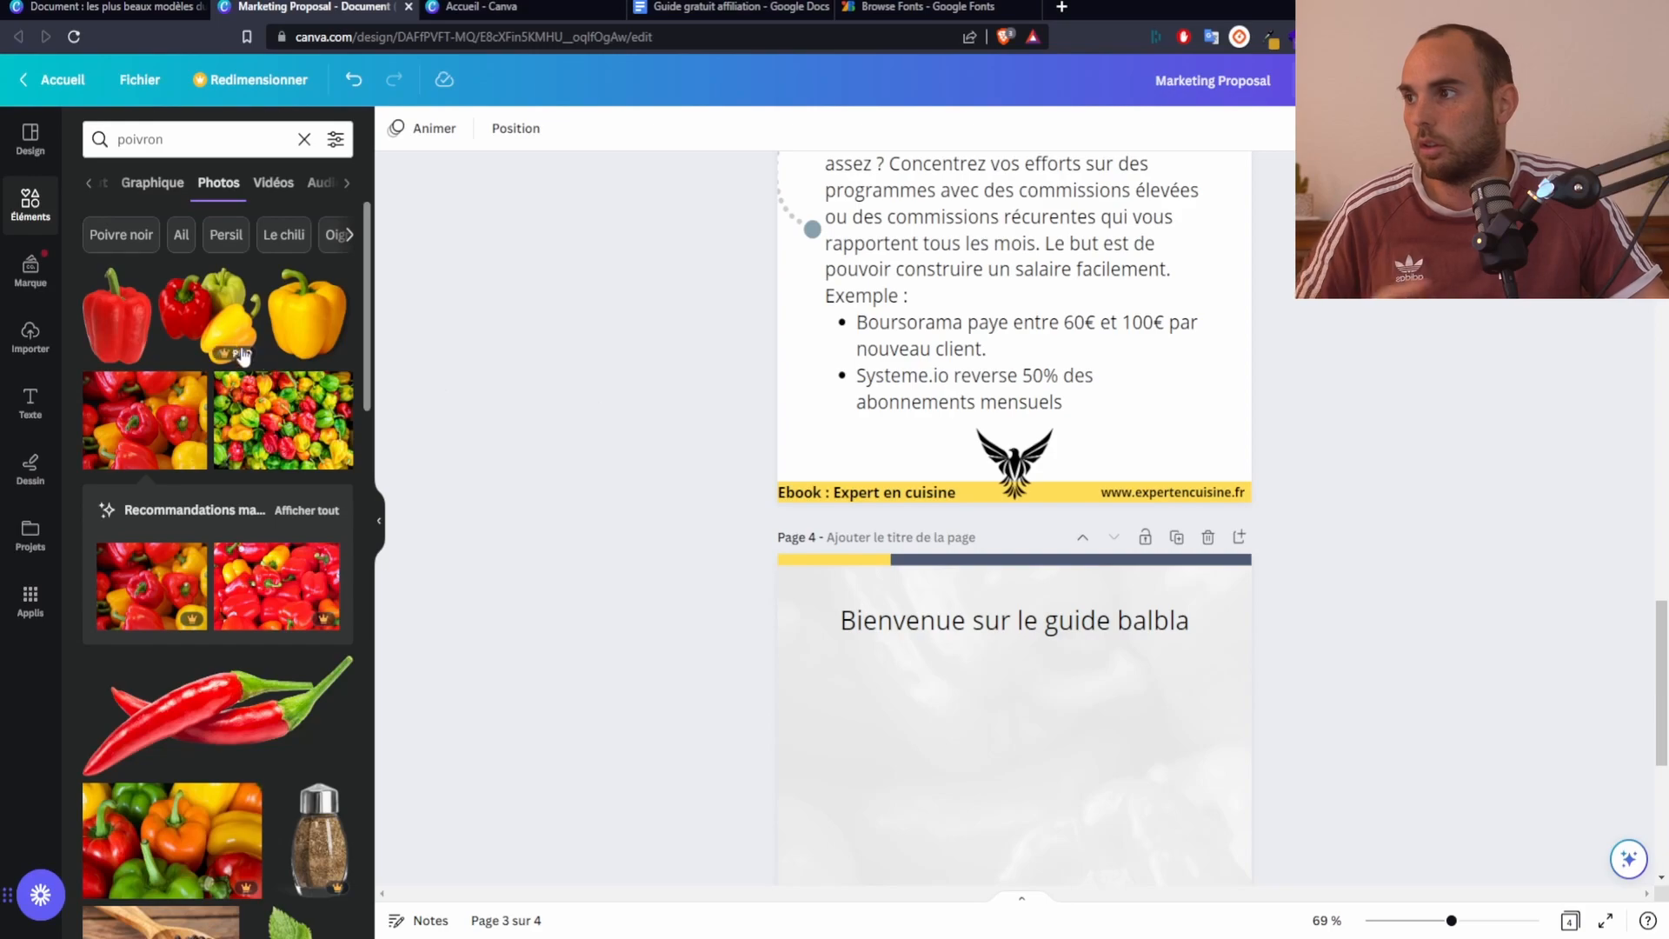
{"action": "scroll", "coordinate": [956, 435], "scroll_direction": "up", "scroll_amount": 5}
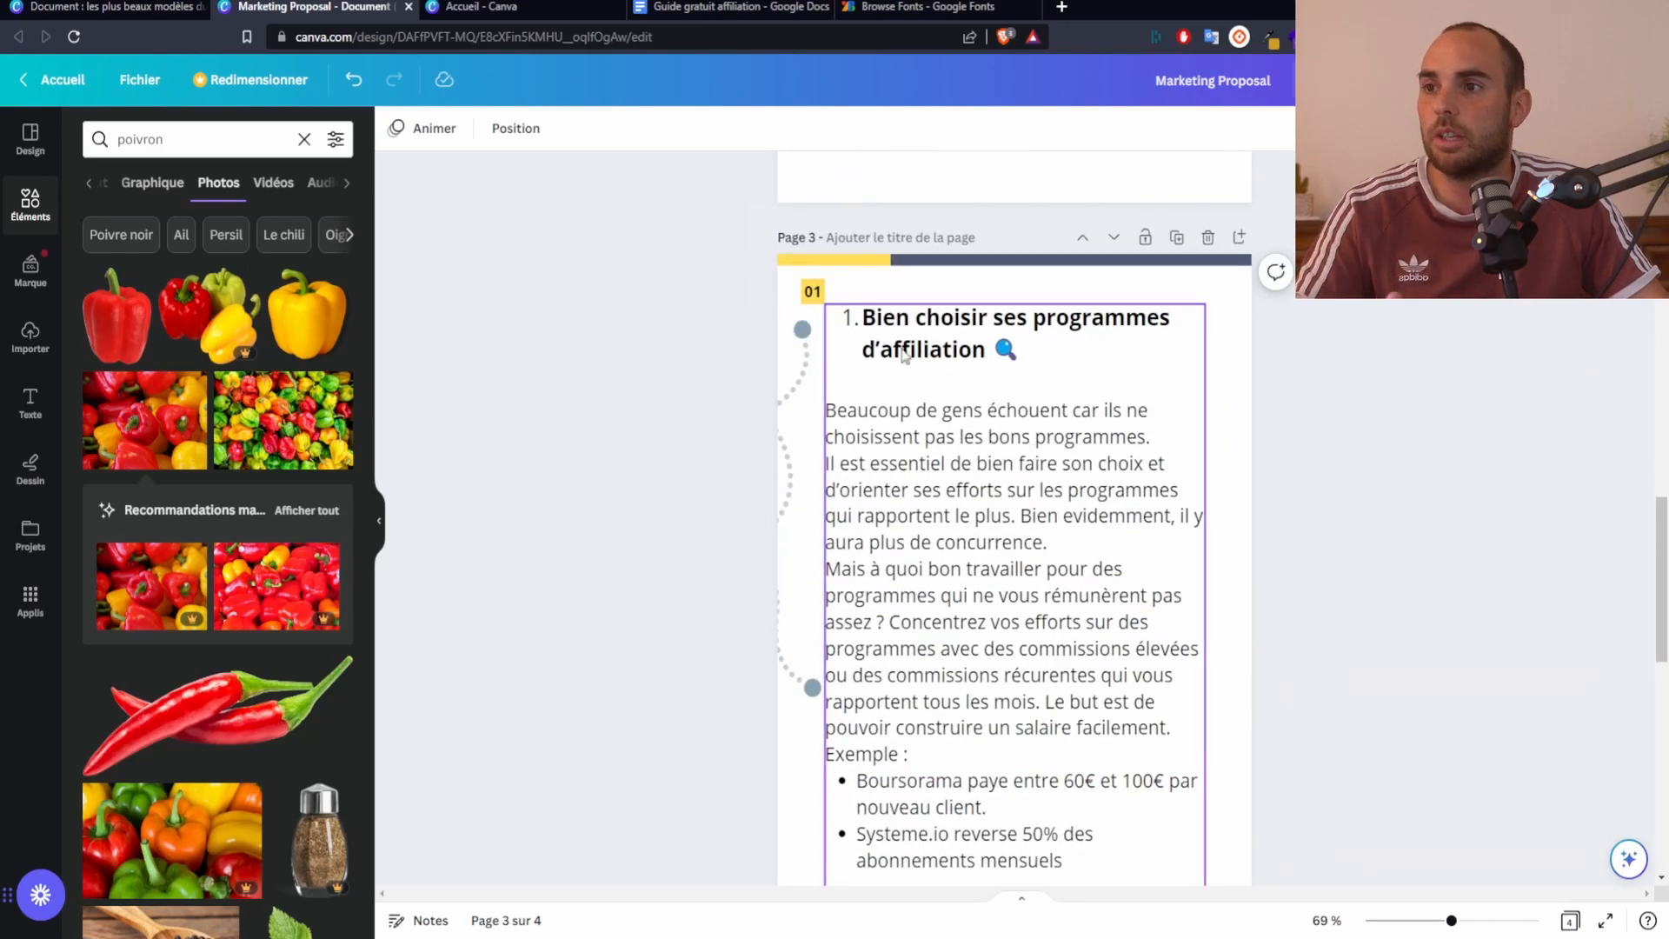
{"action": "scroll", "coordinate": [1029, 505], "scroll_direction": "down", "scroll_amount": 10}
{"action": "scroll", "coordinate": [947, 541], "scroll_direction": "up", "scroll_amount": 2}
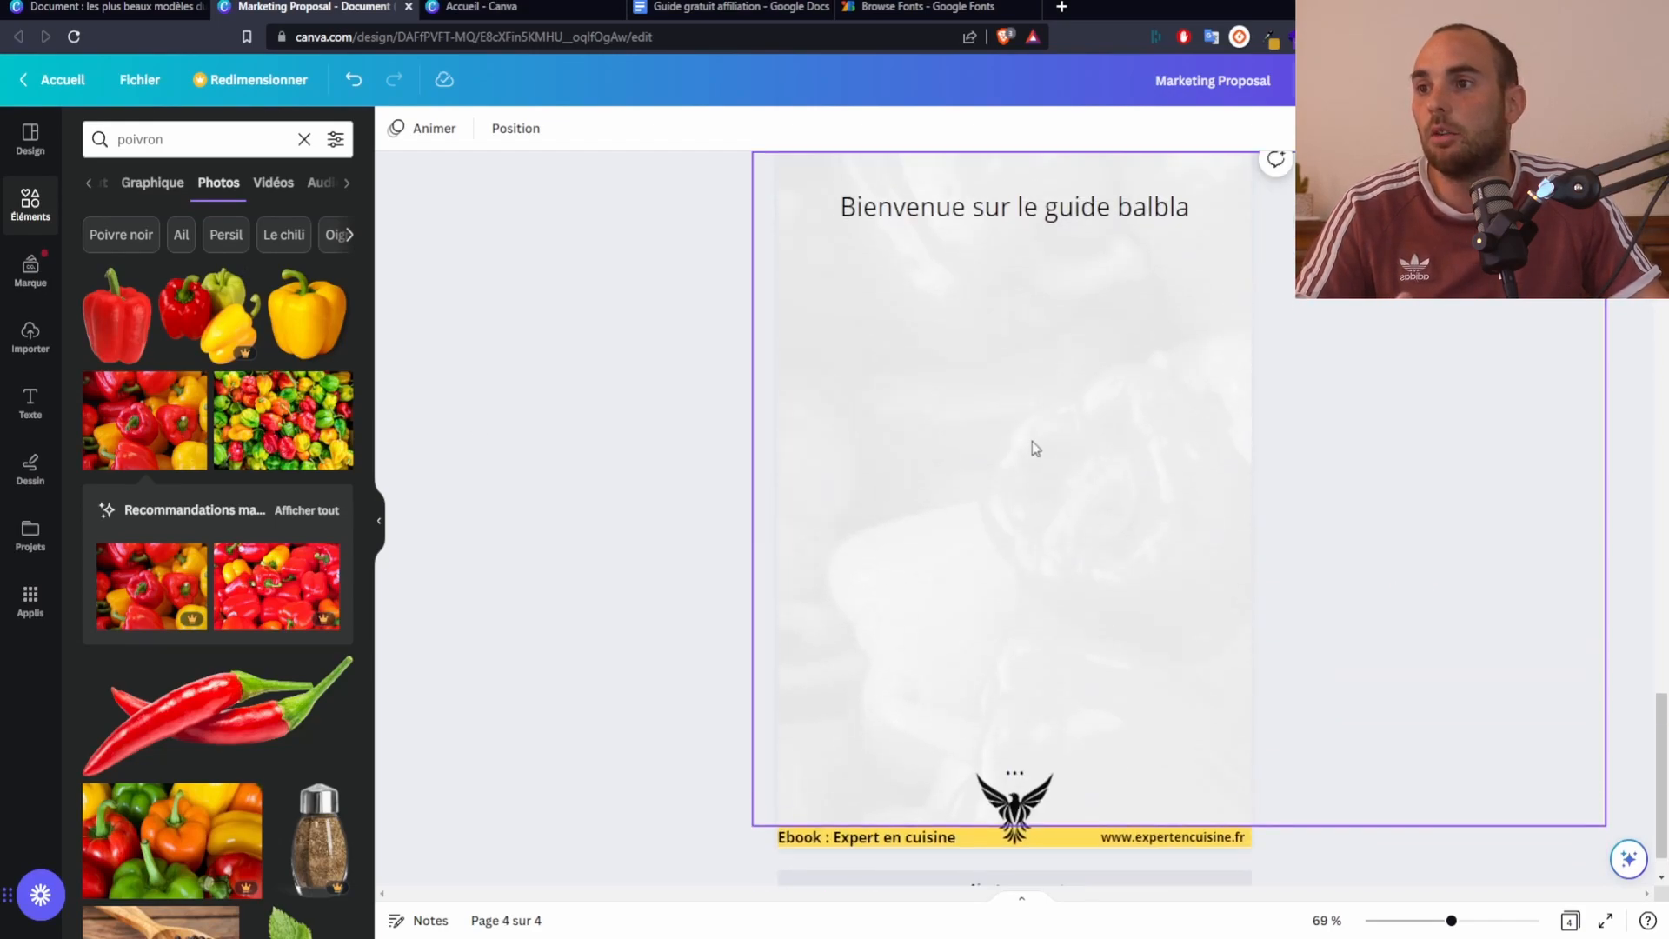
{"action": "scroll", "coordinate": [1087, 435], "scroll_direction": "down", "scroll_amount": 3}
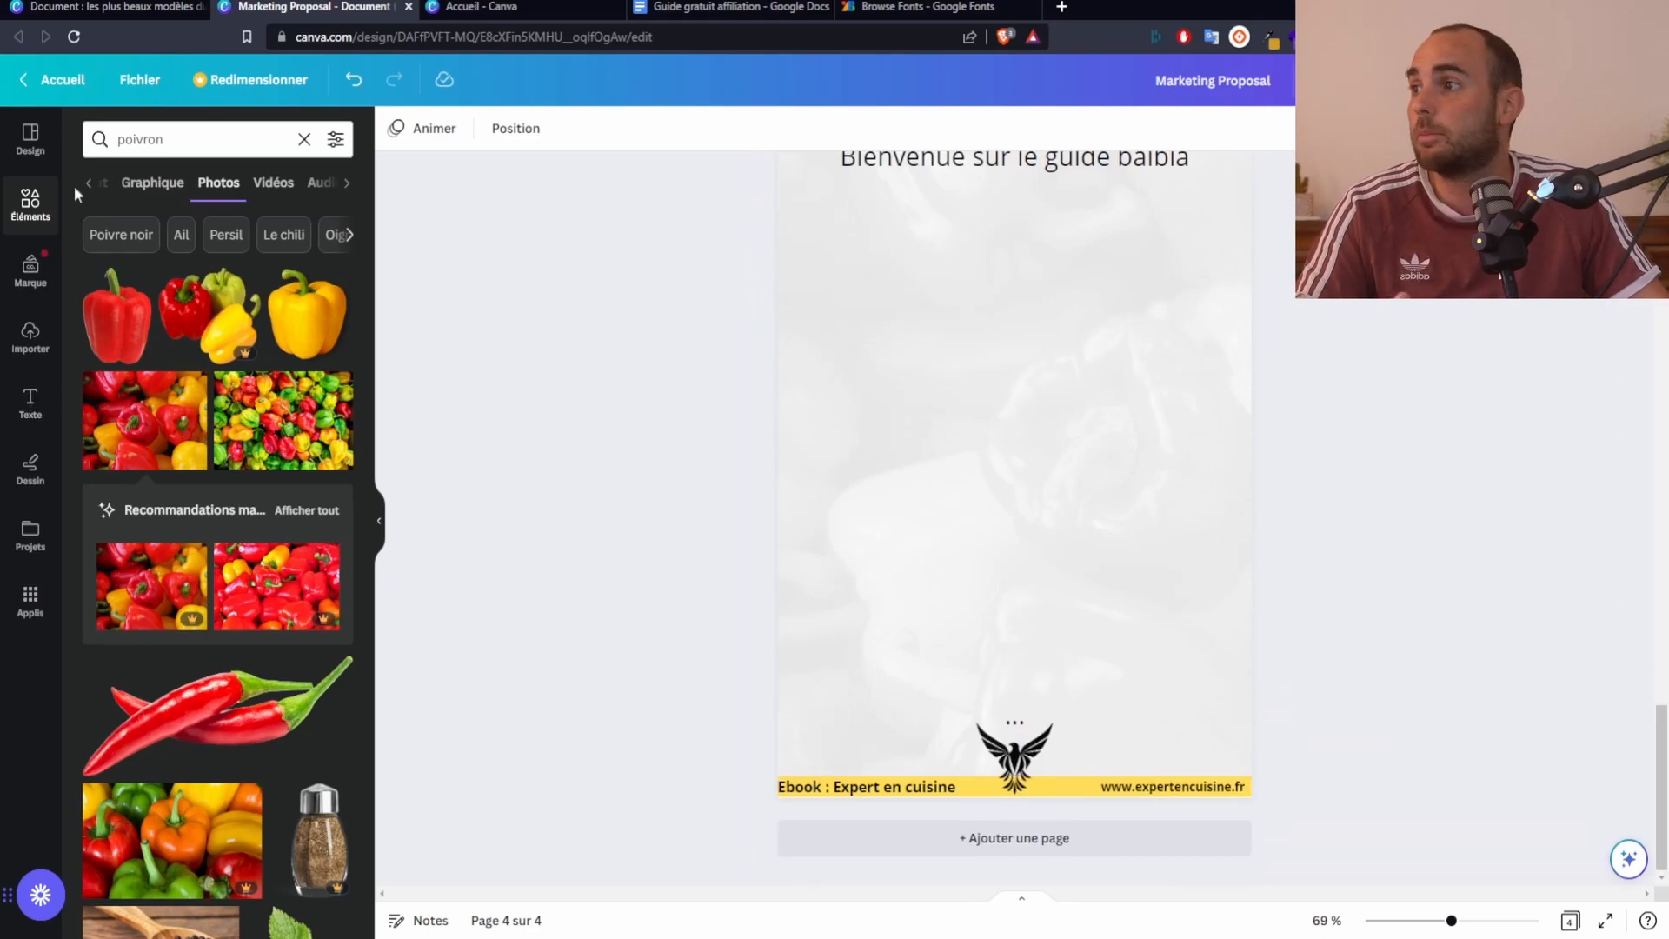
Search the elements for "frame" and place the round frame under page 4's title, on the page's right half
{"action": "left_click", "coordinate": [28, 207]}
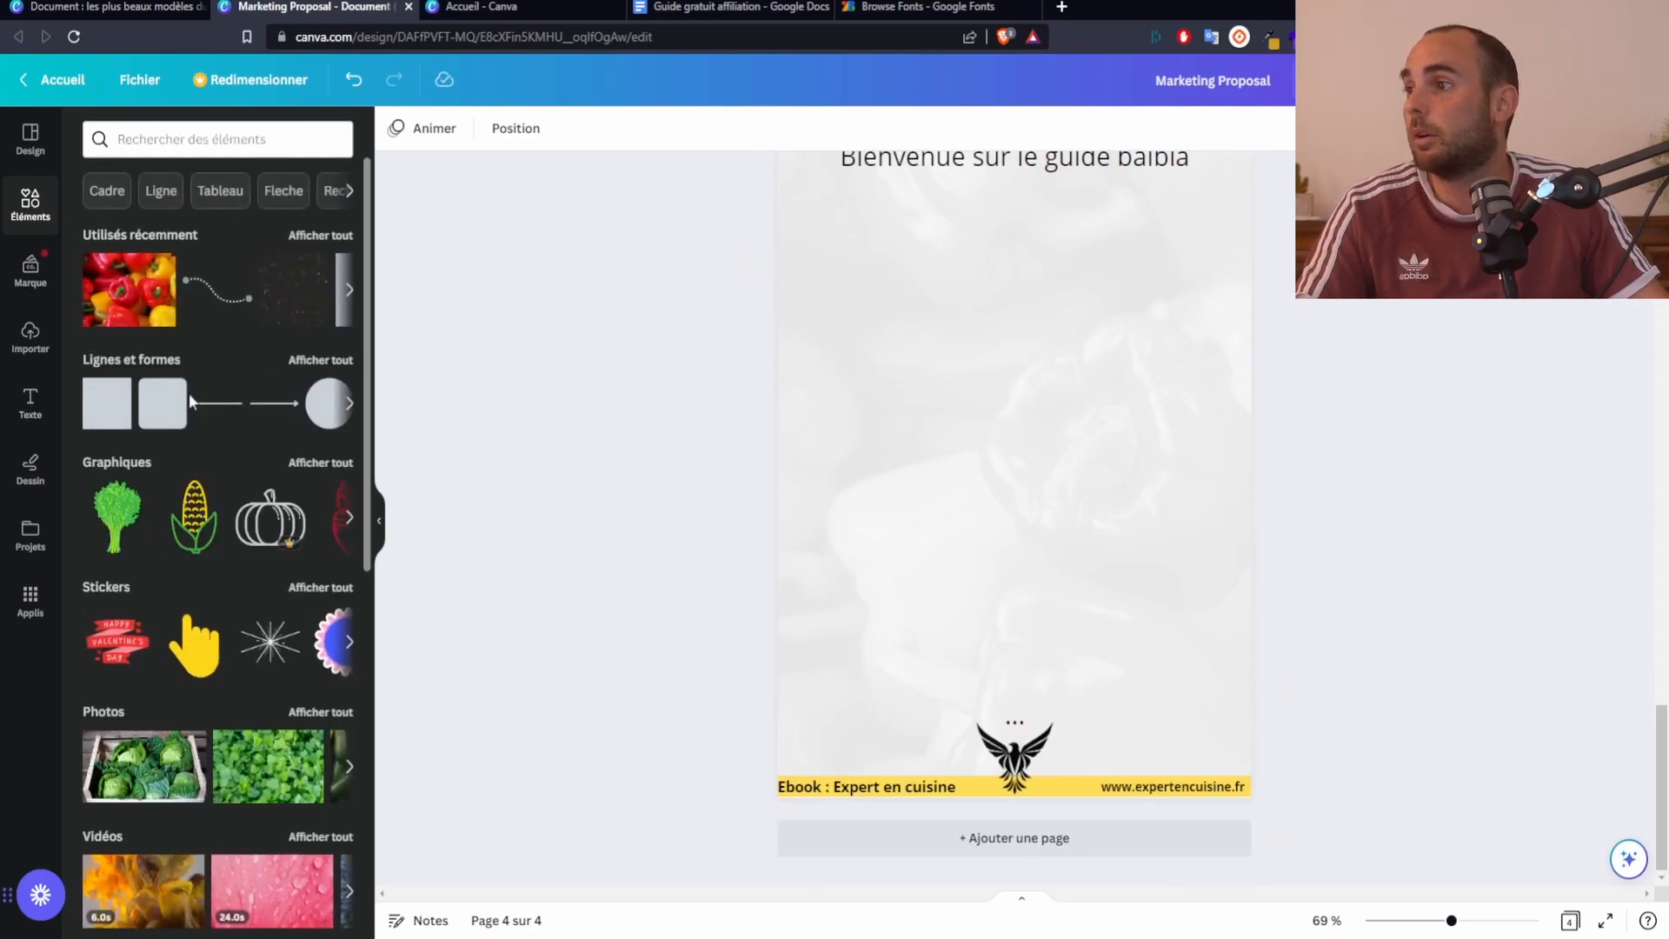
{"action": "left_click", "coordinate": [169, 144]}
{"action": "type", "text": "frame"}
{"action": "key", "text": "Return"}
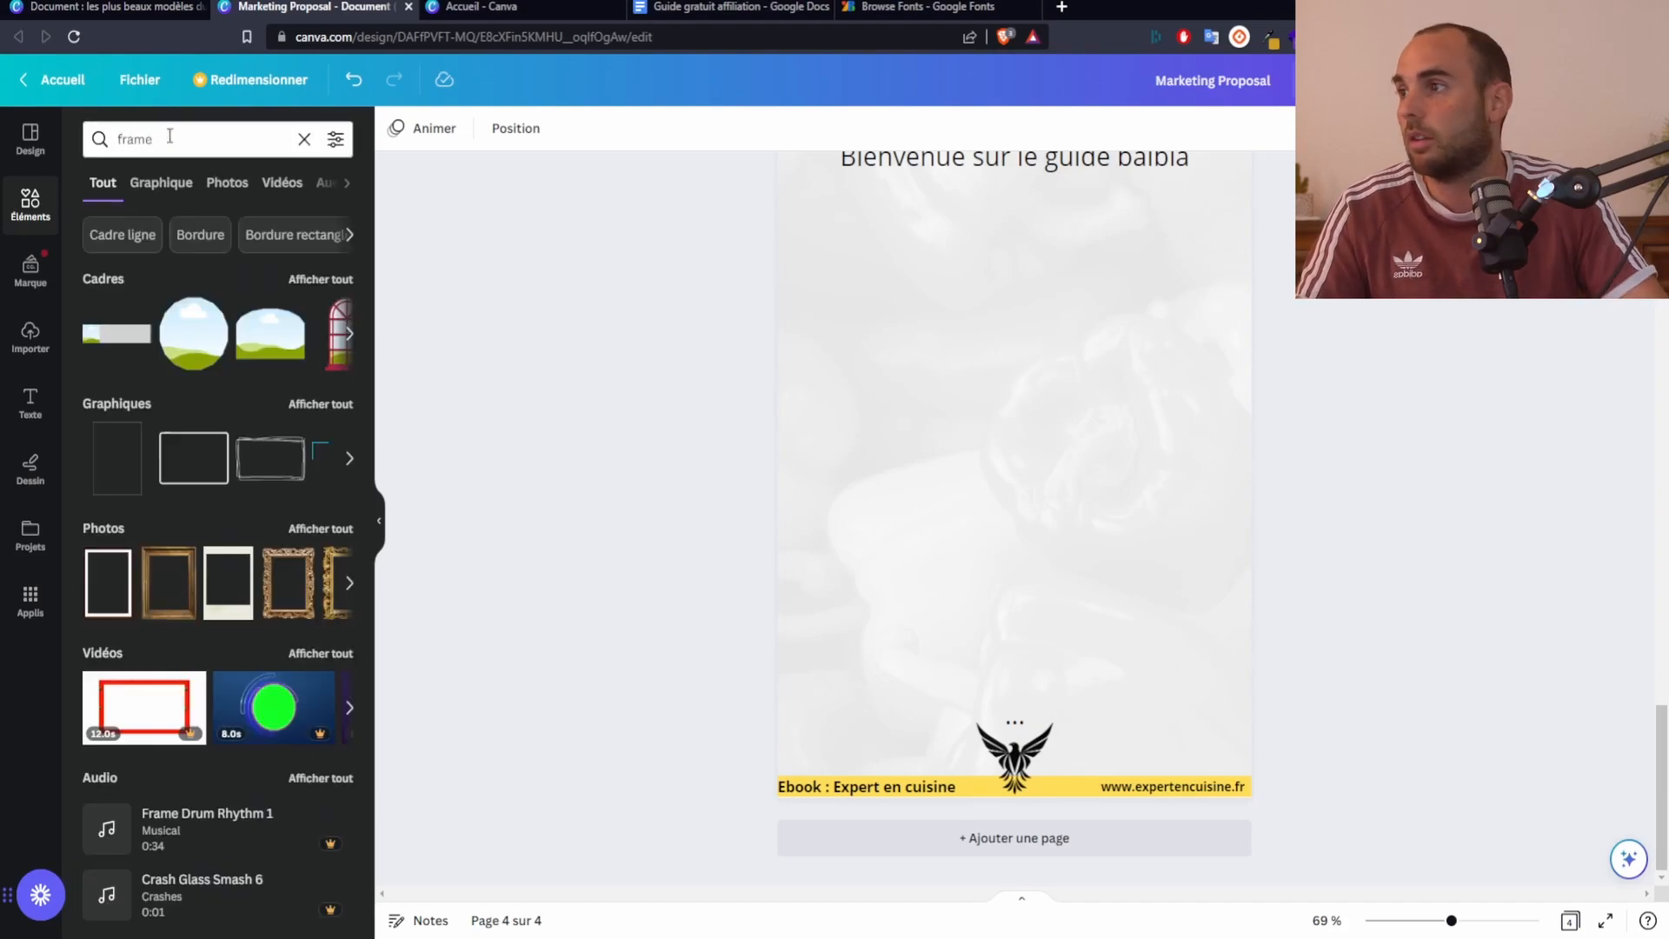
{"action": "left_click", "coordinate": [304, 279]}
{"action": "left_click_drag", "start_coordinate": [221, 308], "coordinate": [1028, 285]}
{"action": "scroll", "coordinate": [1391, 392], "scroll_direction": "up", "scroll_amount": 3}
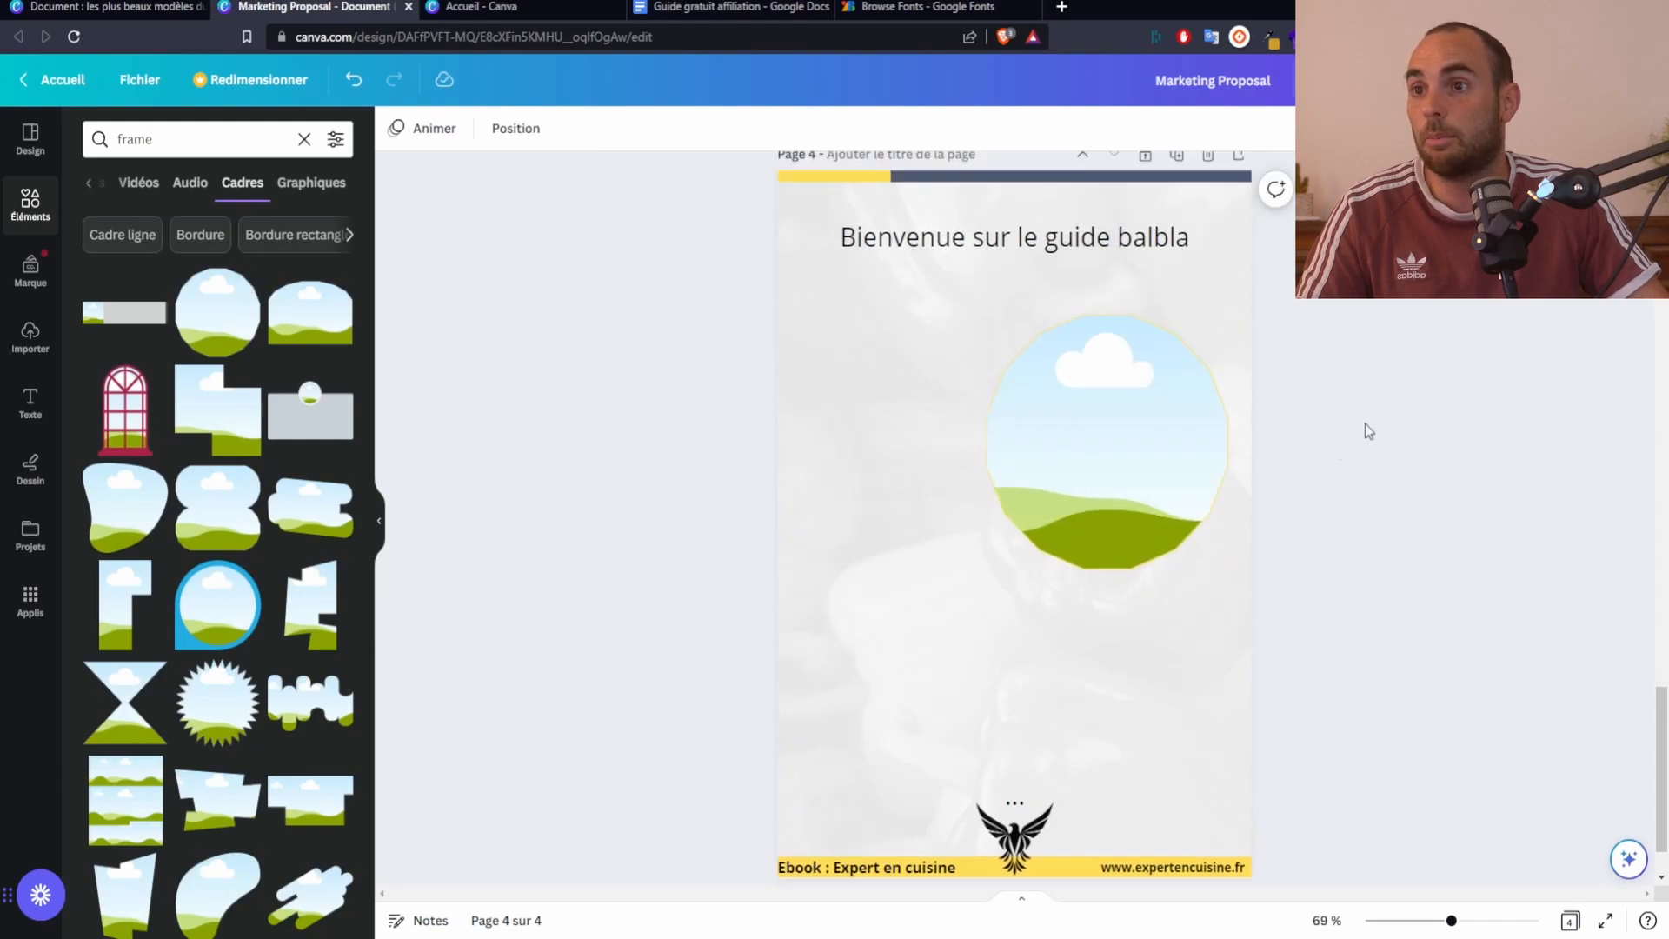
{"action": "left_click_drag", "start_coordinate": [1151, 510], "coordinate": [1155, 498]}
Add a subtitle text box to the left of the round frame on page 4 and extend it with five blank lines
{"action": "left_click", "coordinate": [30, 402]}
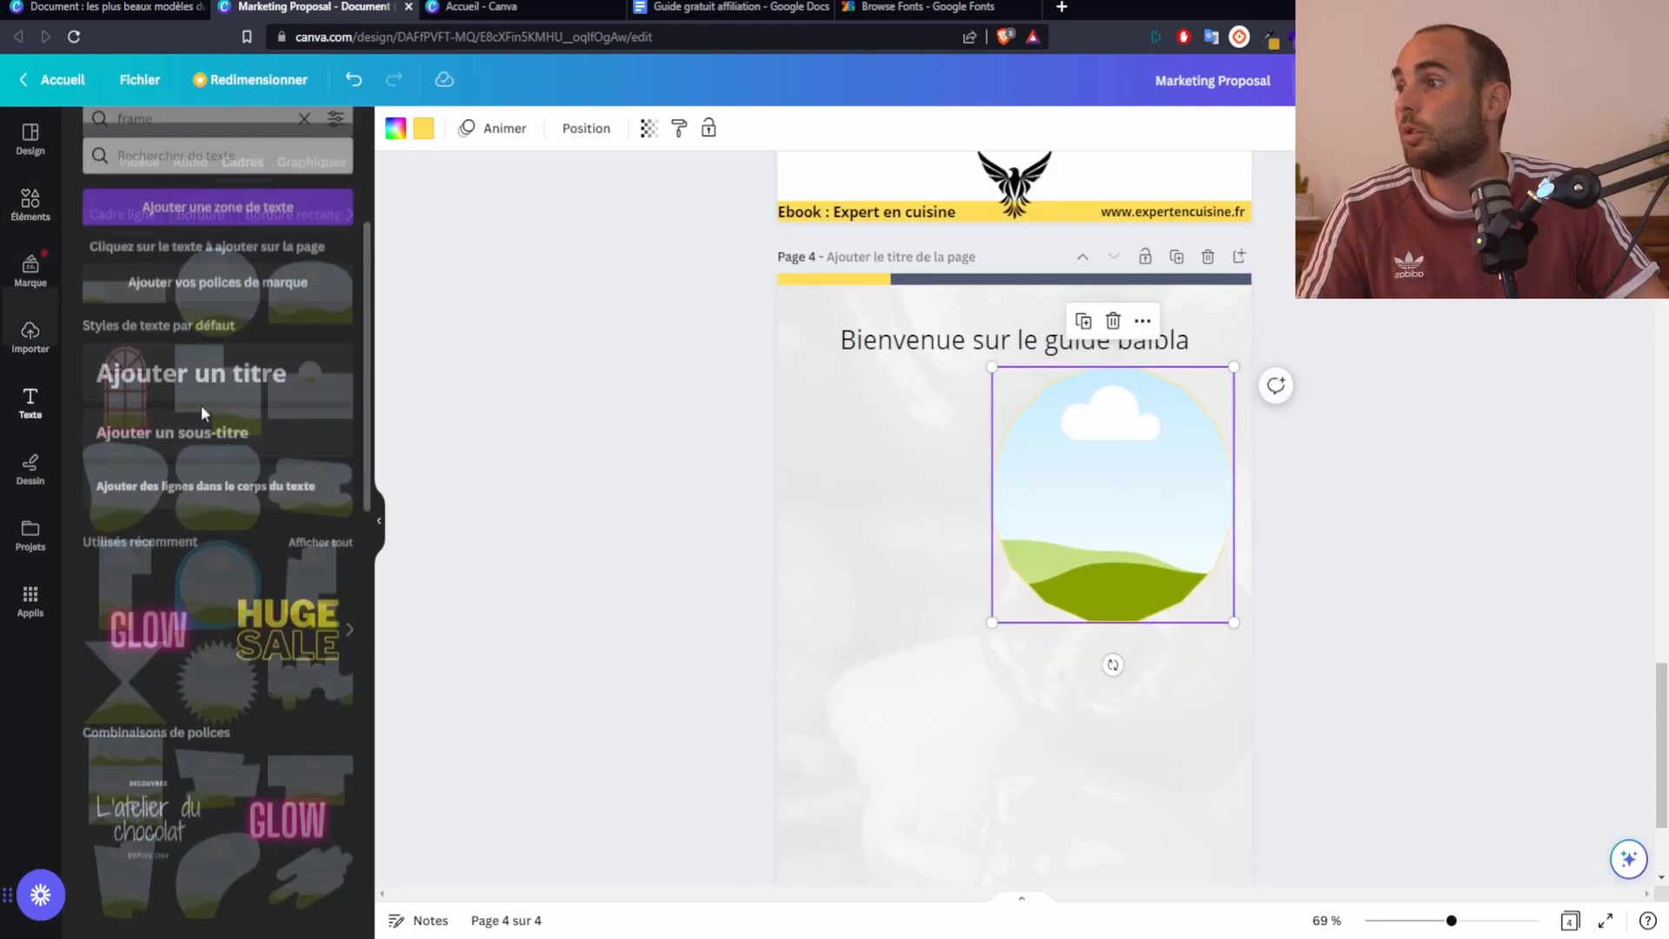
{"action": "left_click", "coordinate": [173, 417]}
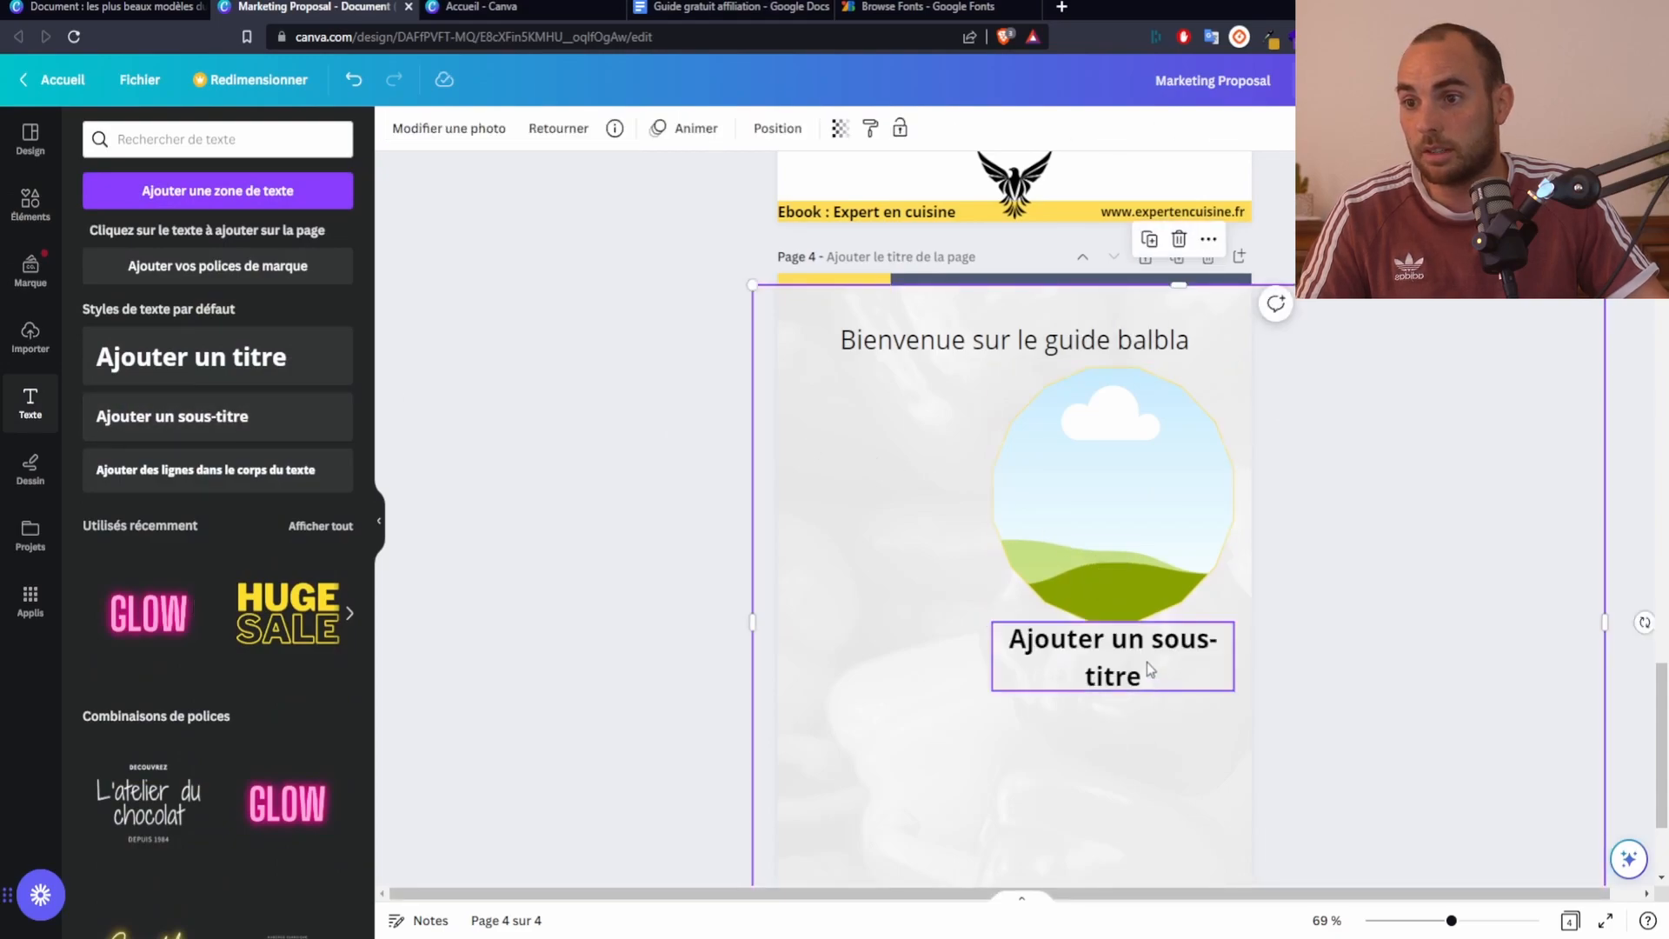
{"action": "left_click_drag", "start_coordinate": [1154, 678], "coordinate": [942, 415]}
{"action": "left_click", "coordinate": [945, 432]}
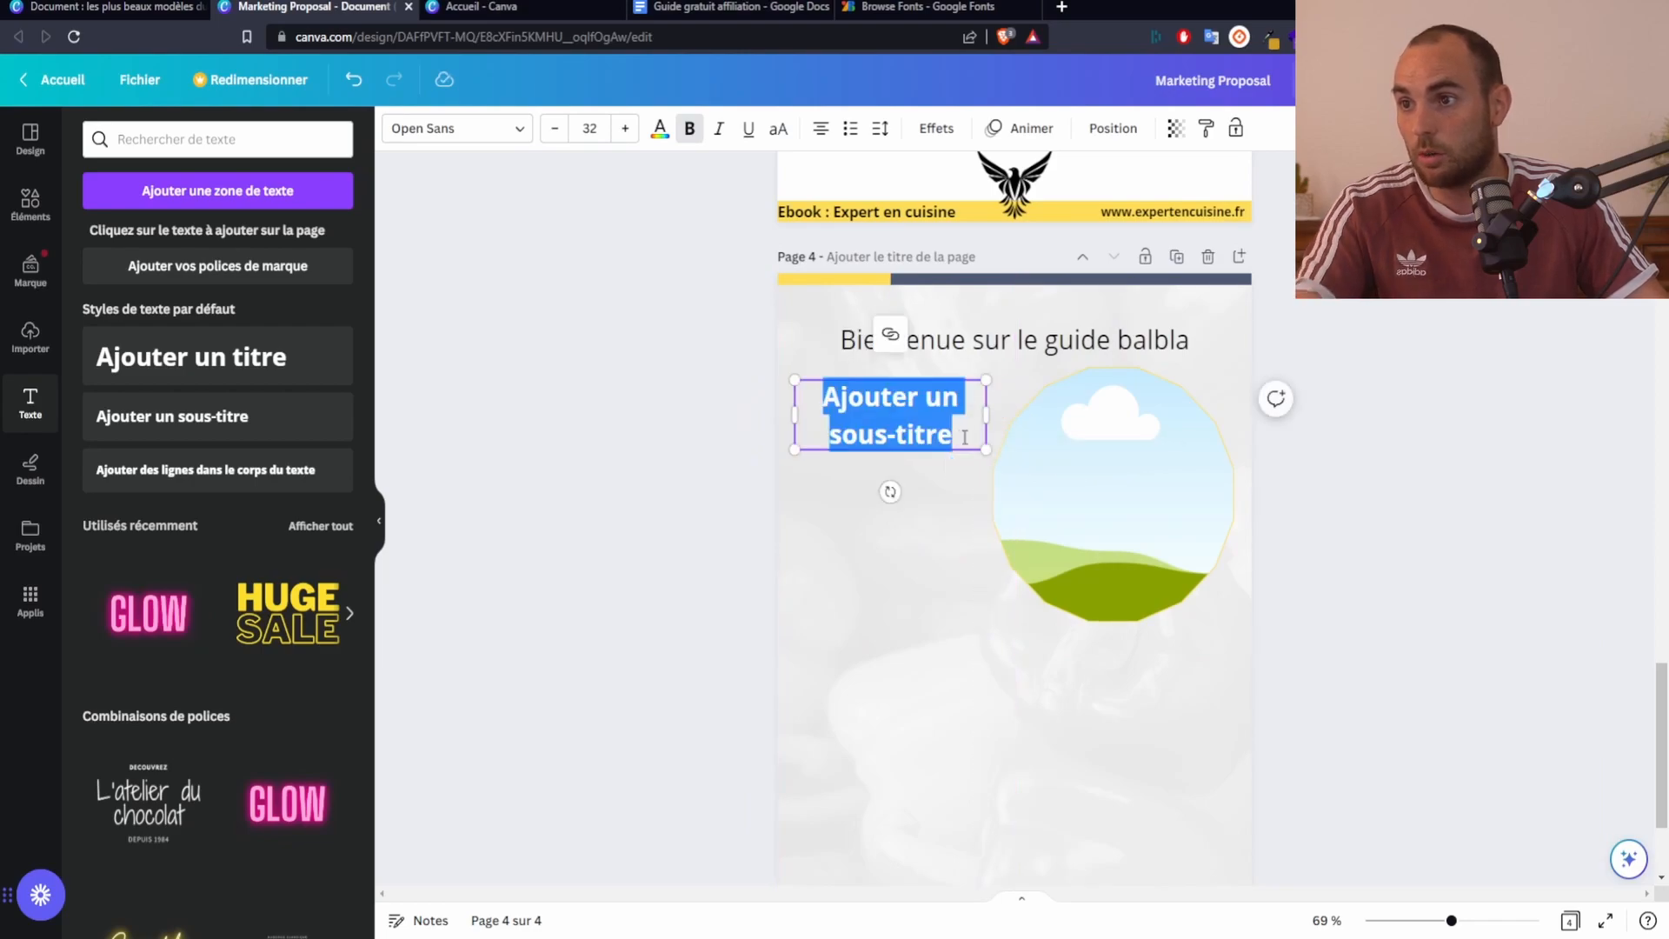
{"action": "left_click", "coordinate": [960, 441]}
{"action": "key", "text": "Return"}
{"action": "key", "text": "Return"}
{"action": "key", "text": "Return"}
{"action": "key", "text": "Return"}
{"action": "key", "text": "Return"}
{"action": "left_click", "coordinate": [1188, 686]}
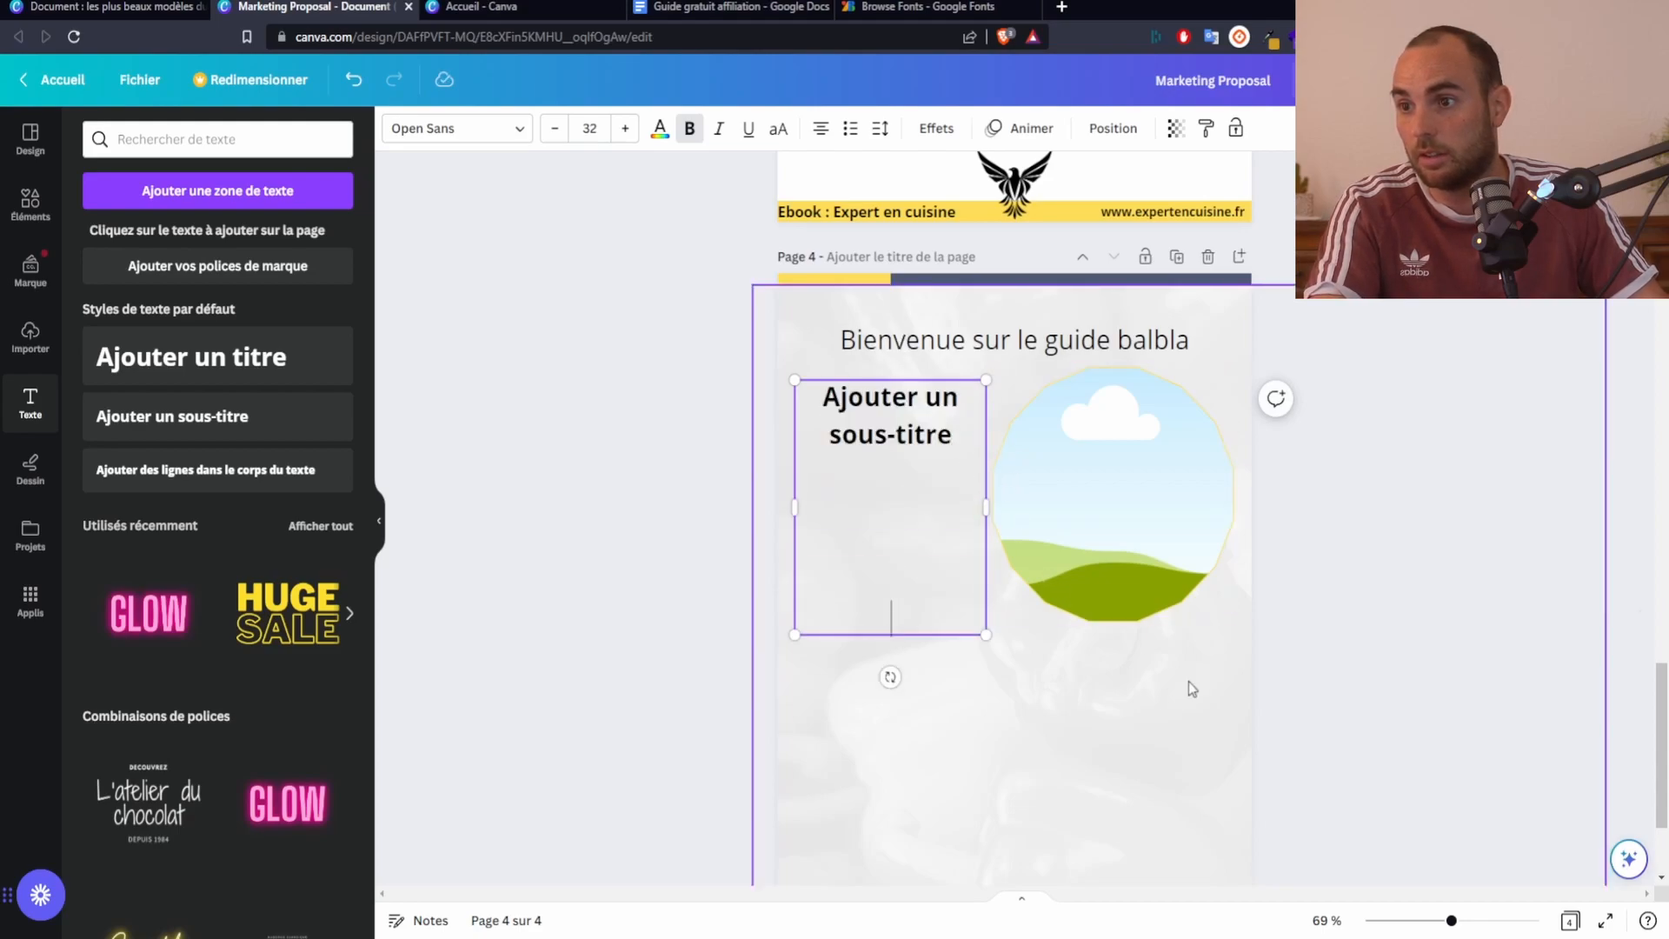
Duplicate the subtitle text box, place the copy below the round frame and widen it across page 4
{"action": "left_click", "coordinate": [966, 502]}
{"action": "key", "text": "ctrl+c"}
{"action": "key", "text": "ctrl+v"}
{"action": "left_click_drag", "start_coordinate": [930, 594], "coordinate": [913, 841]}
{"action": "left_click", "coordinate": [1177, 775]}
{"action": "scroll", "coordinate": [1060, 652], "scroll_direction": "down", "scroll_amount": 2}
{"action": "left_click", "coordinate": [965, 626]}
{"action": "left_click_drag", "start_coordinate": [999, 588], "coordinate": [1234, 566]}
{"action": "left_click", "coordinate": [1409, 507]}
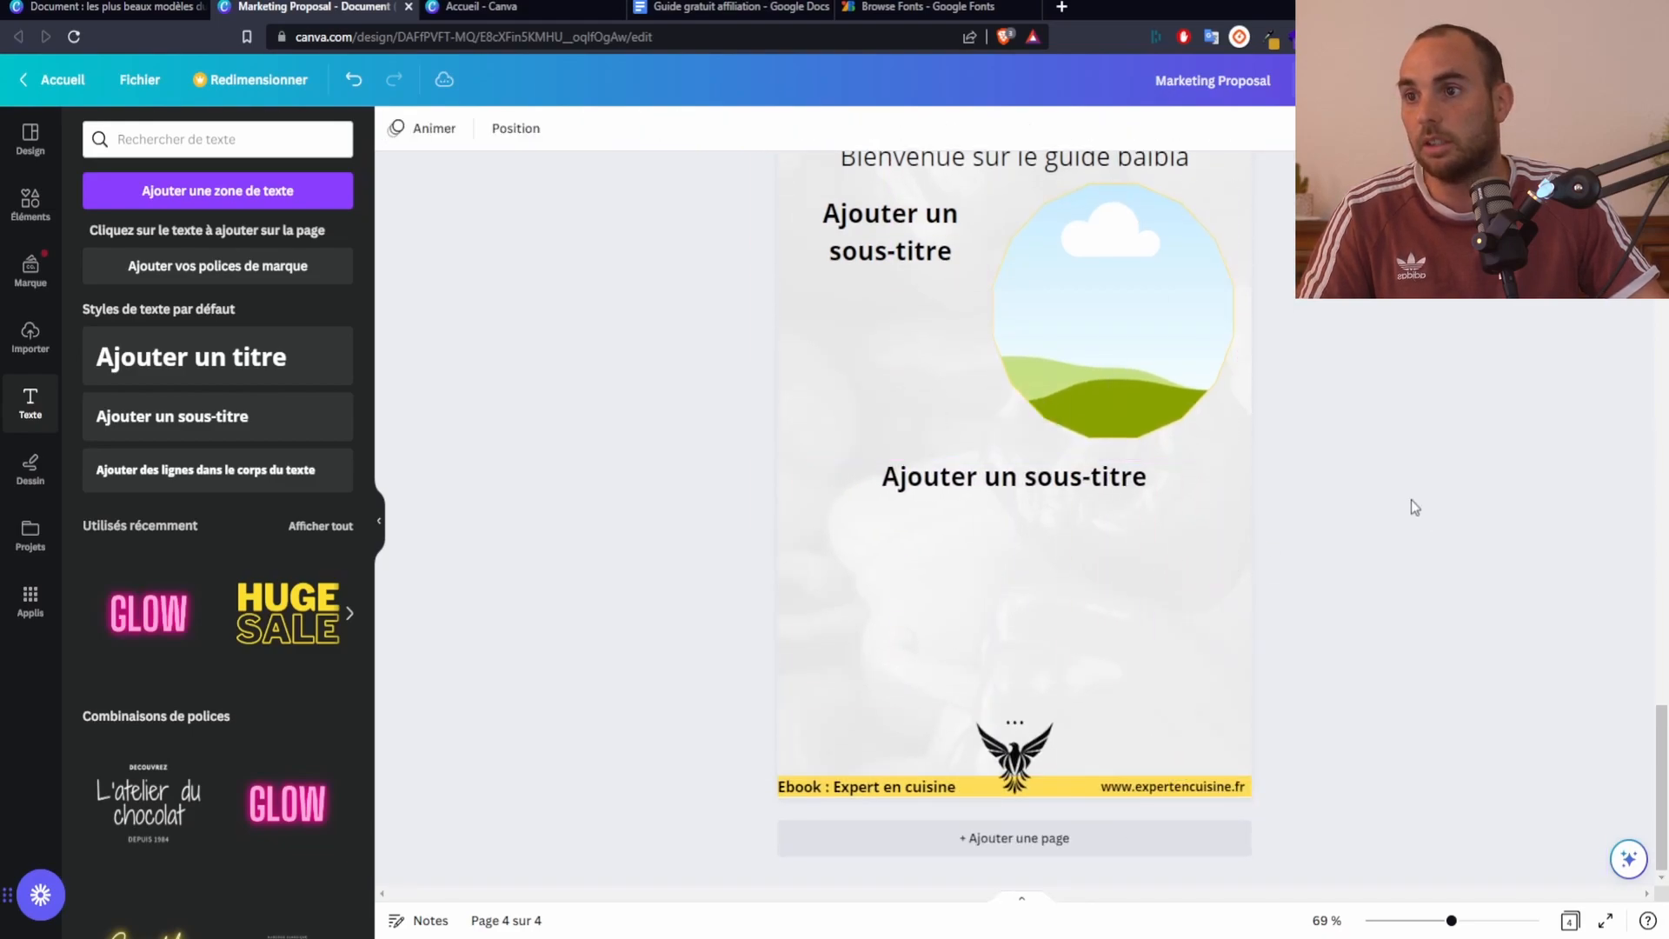
Fill the round frame on page 4 with the recently used photo of red and yellow peppers
{"action": "scroll", "coordinate": [1351, 407], "scroll_direction": "up", "scroll_amount": 1}
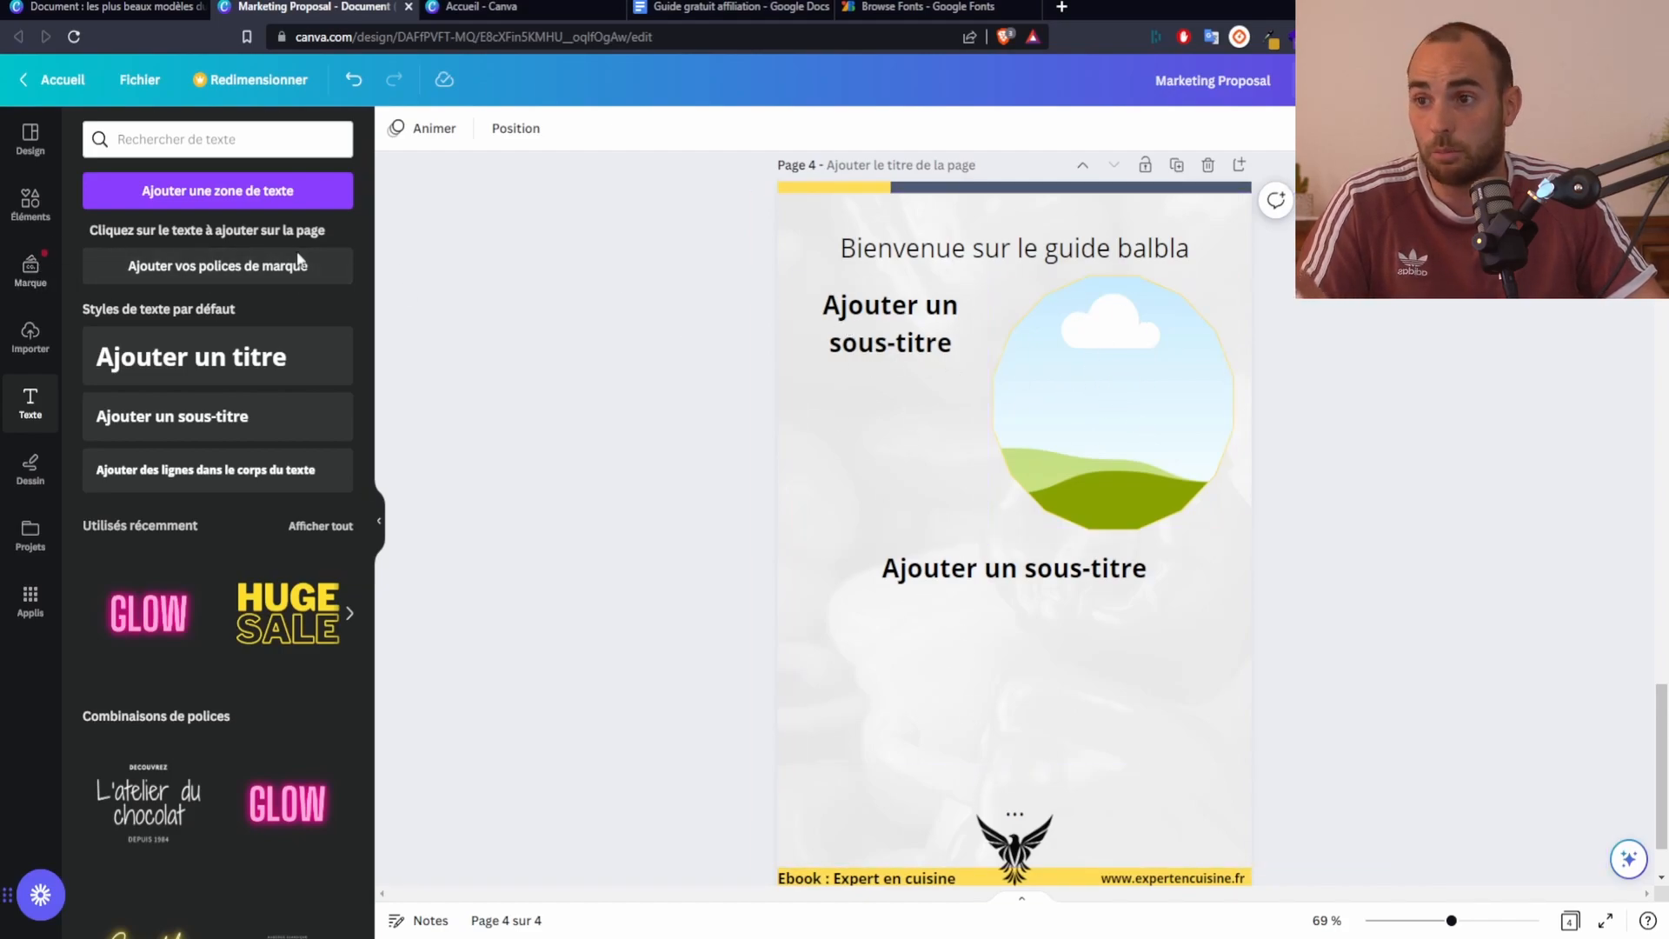
{"action": "left_click", "coordinate": [10, 214]}
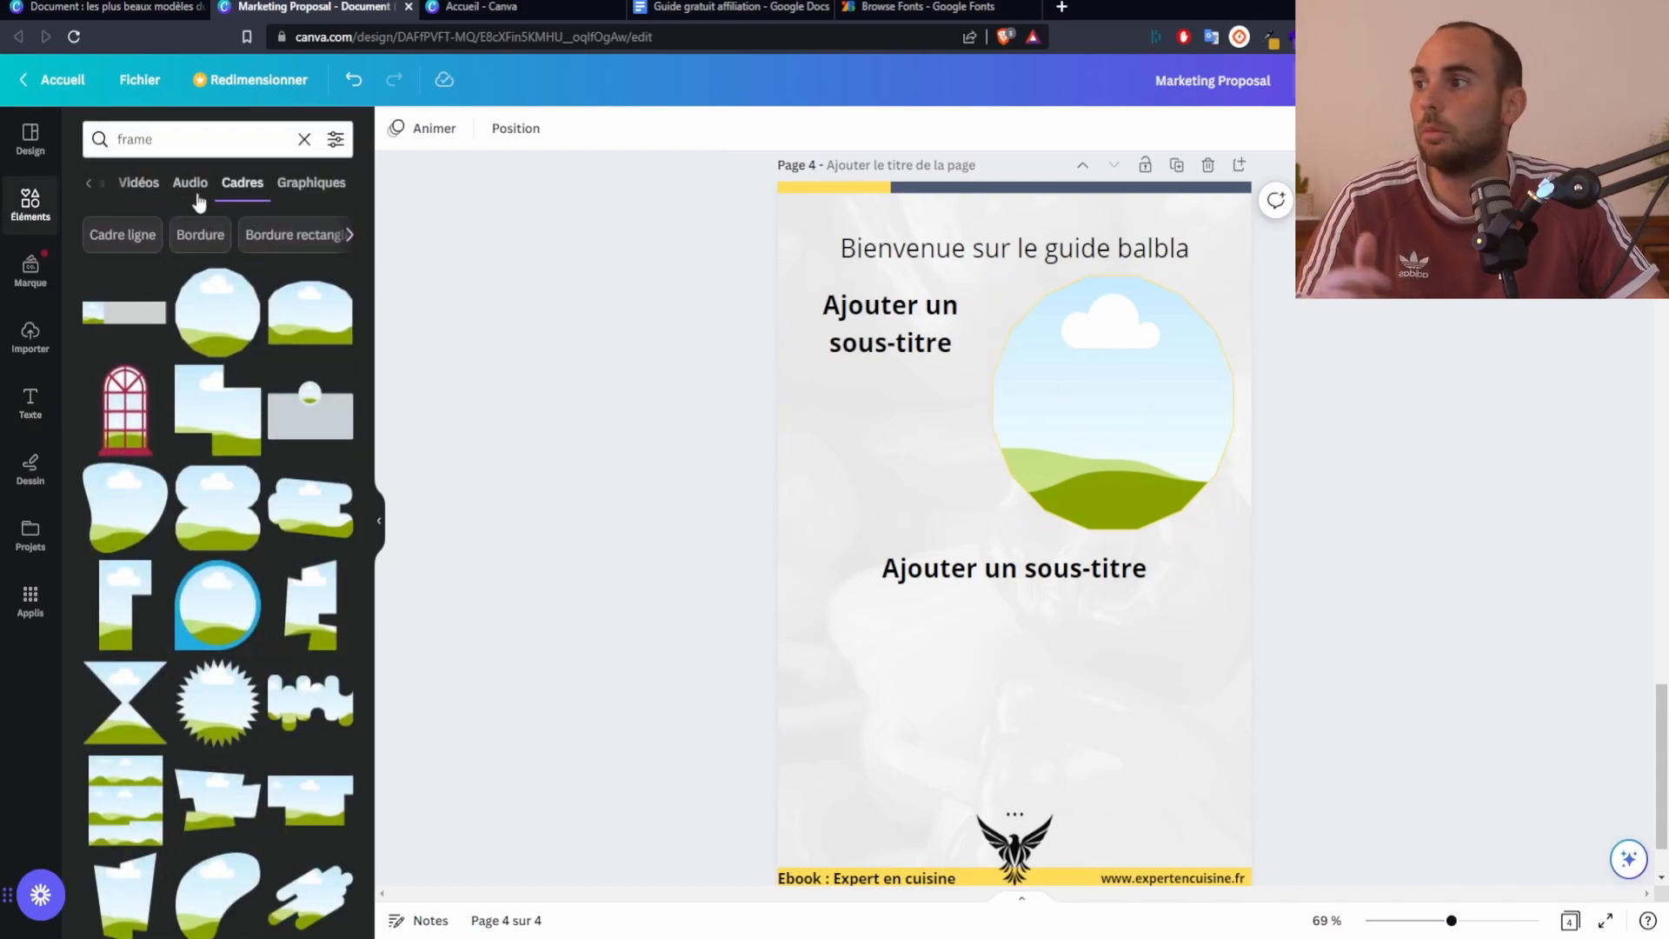
{"action": "left_click", "coordinate": [304, 139]}
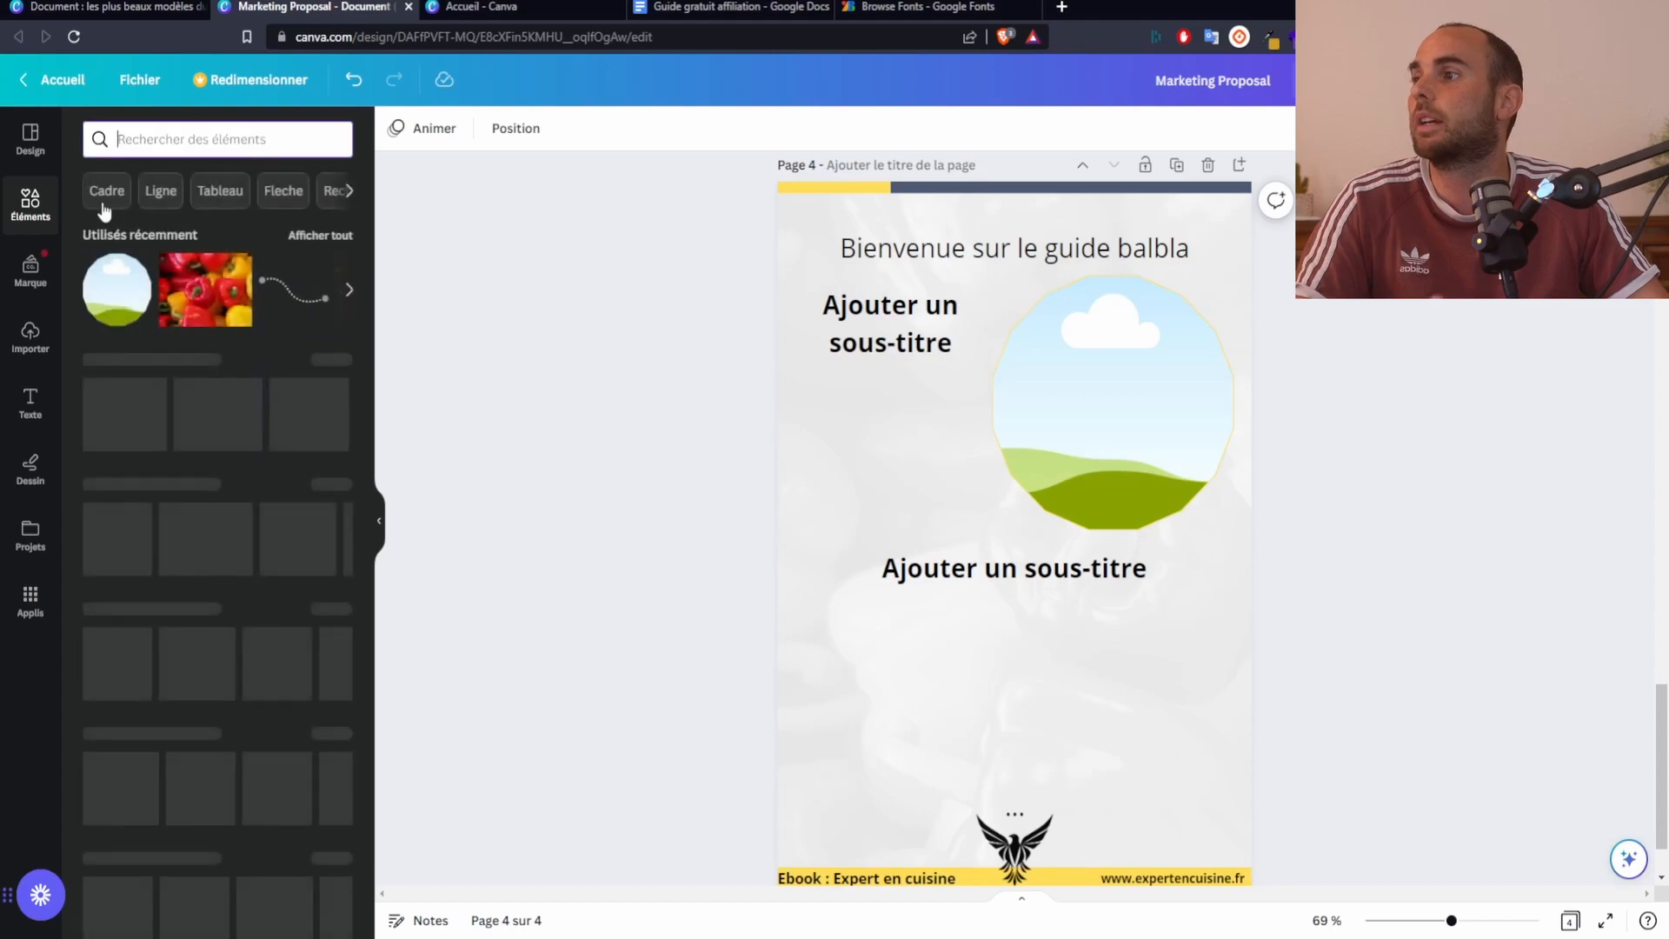
{"action": "left_click_drag", "start_coordinate": [196, 291], "coordinate": [1121, 408]}
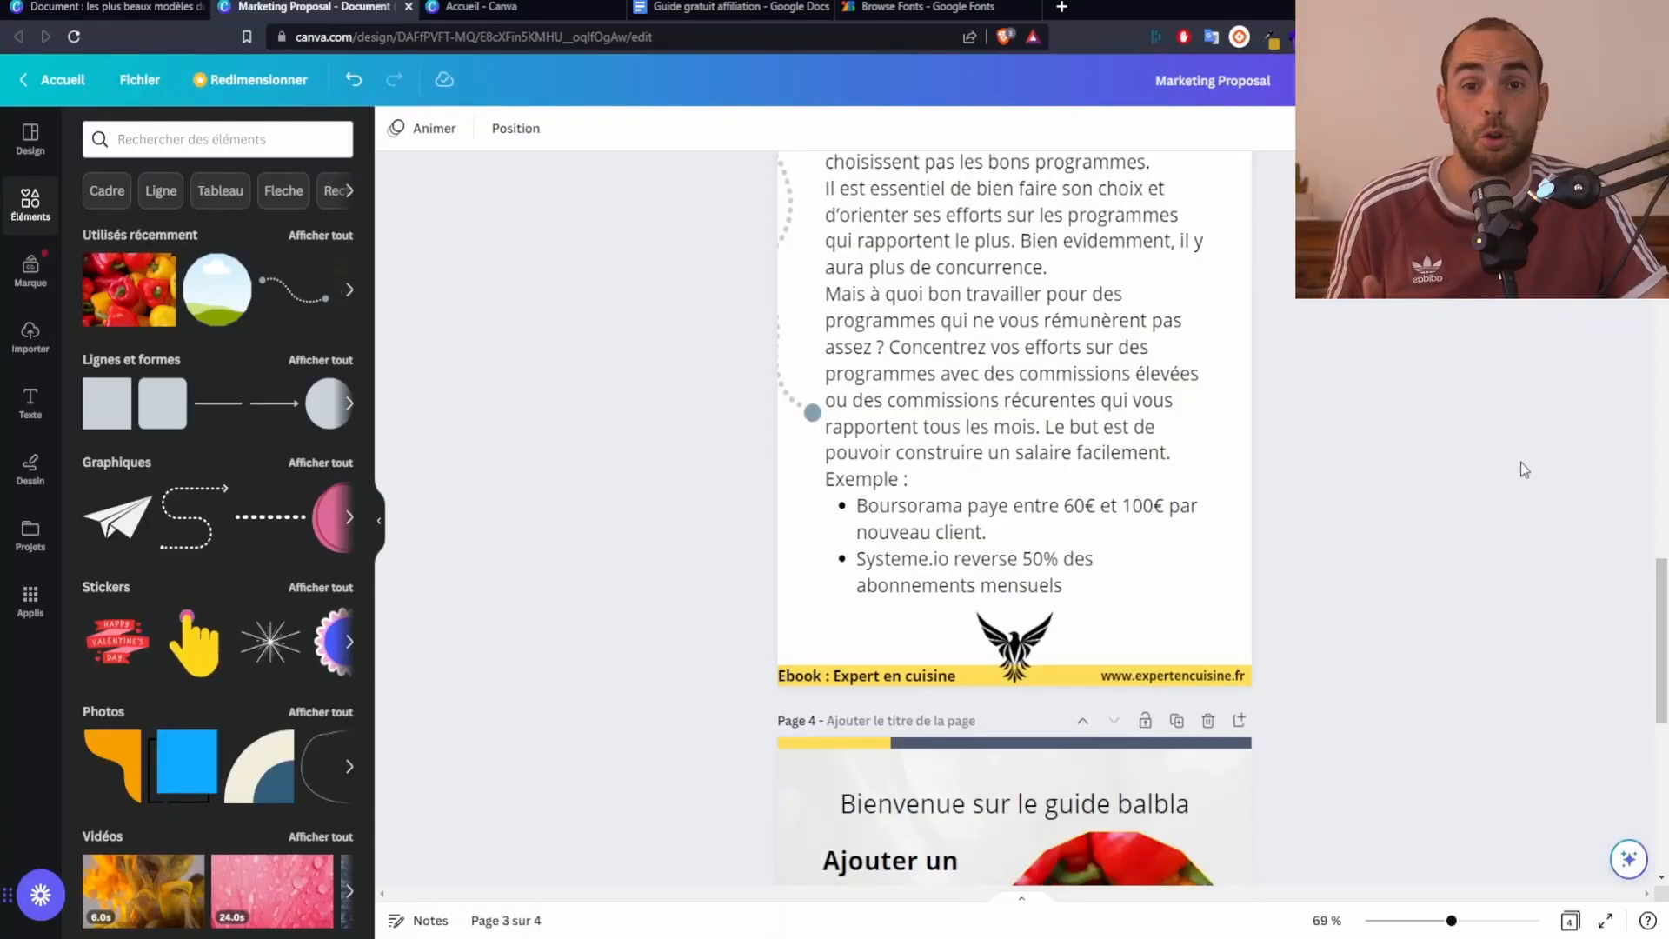
Set the design's download file type to PDF standard
{"action": "scroll", "coordinate": [1521, 466], "scroll_direction": "up", "scroll_amount": 5}
{"action": "scroll", "coordinate": [1554, 315], "scroll_direction": "up", "scroll_amount": 3}
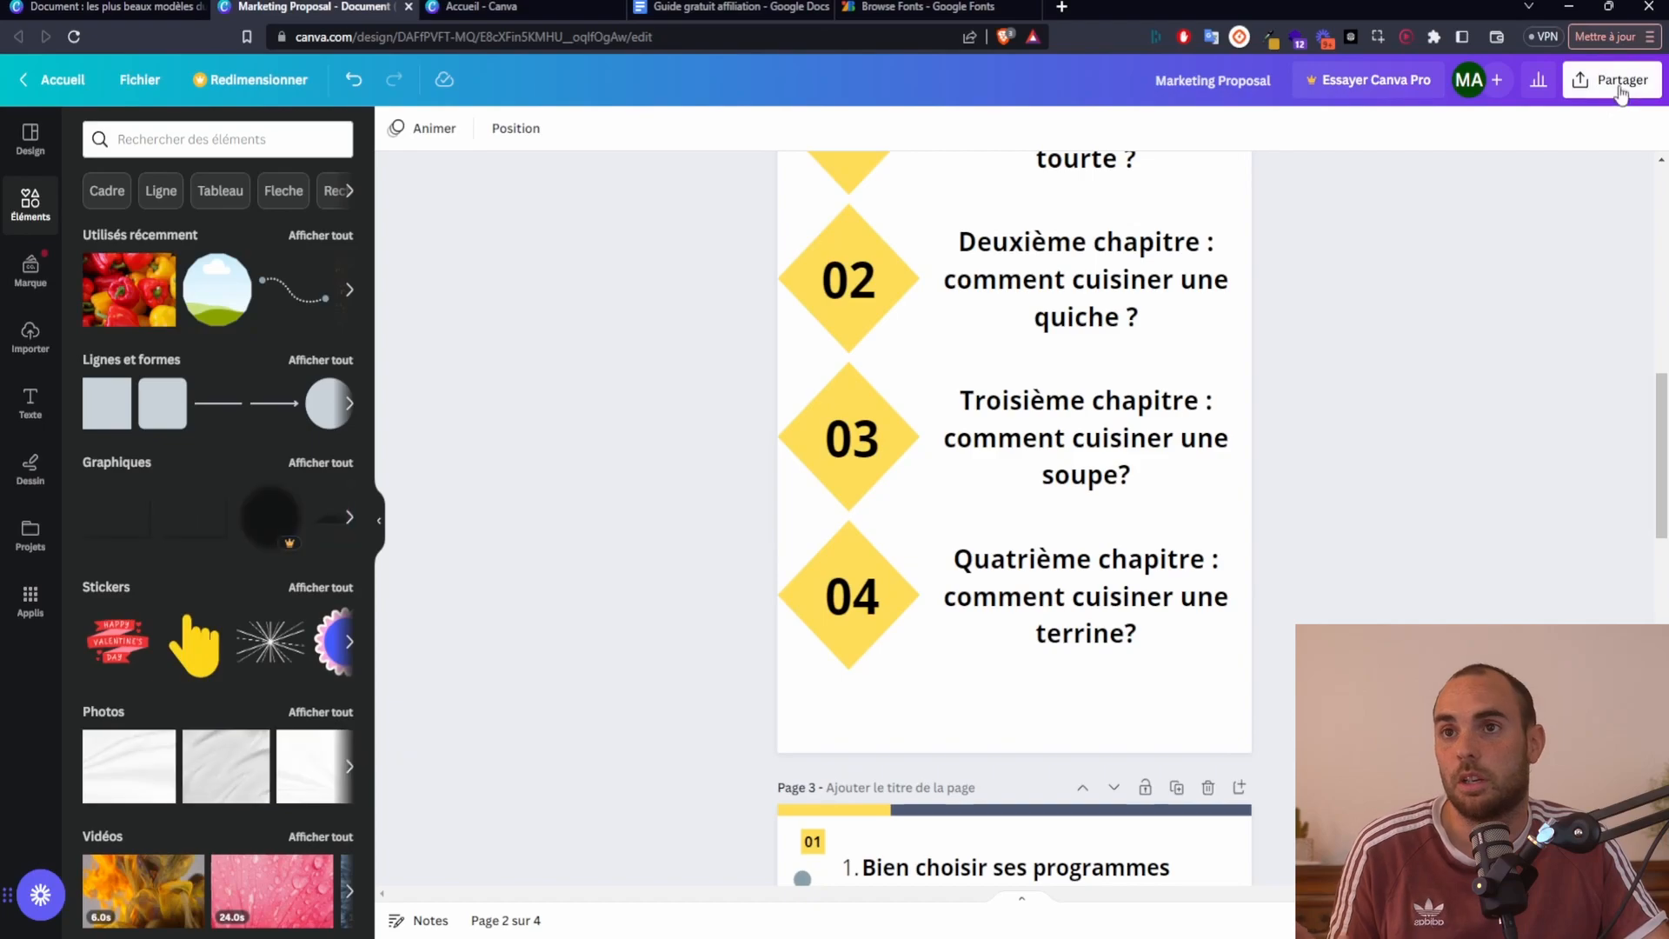
{"action": "left_click", "coordinate": [1613, 79]}
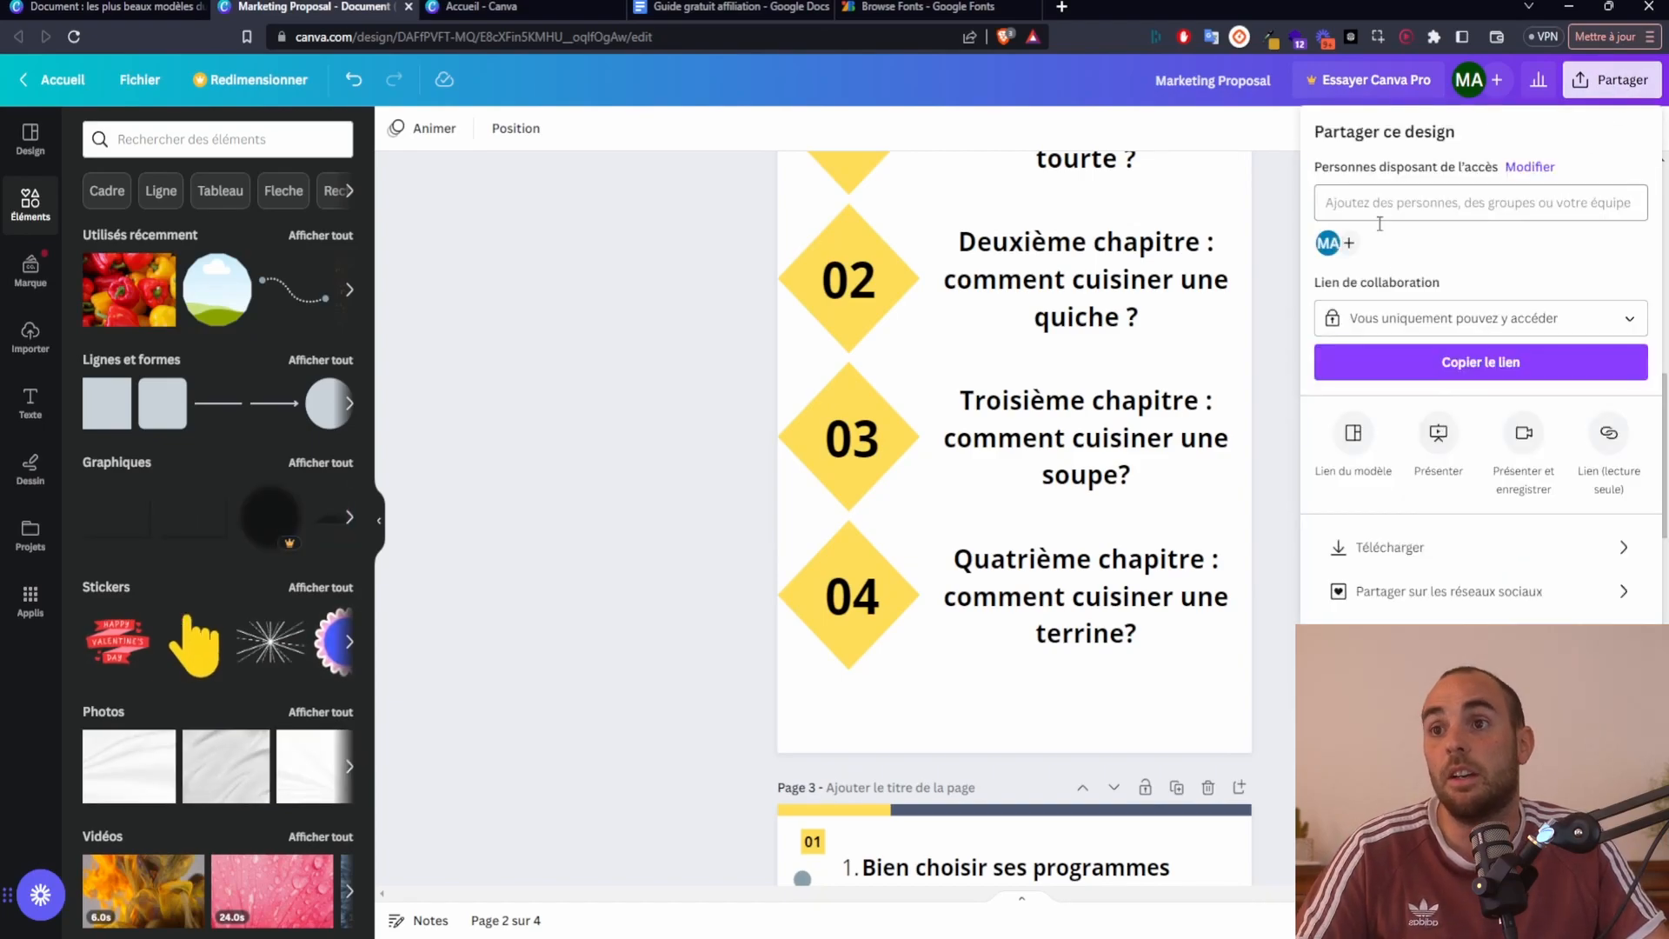
{"action": "left_click", "coordinate": [1383, 552]}
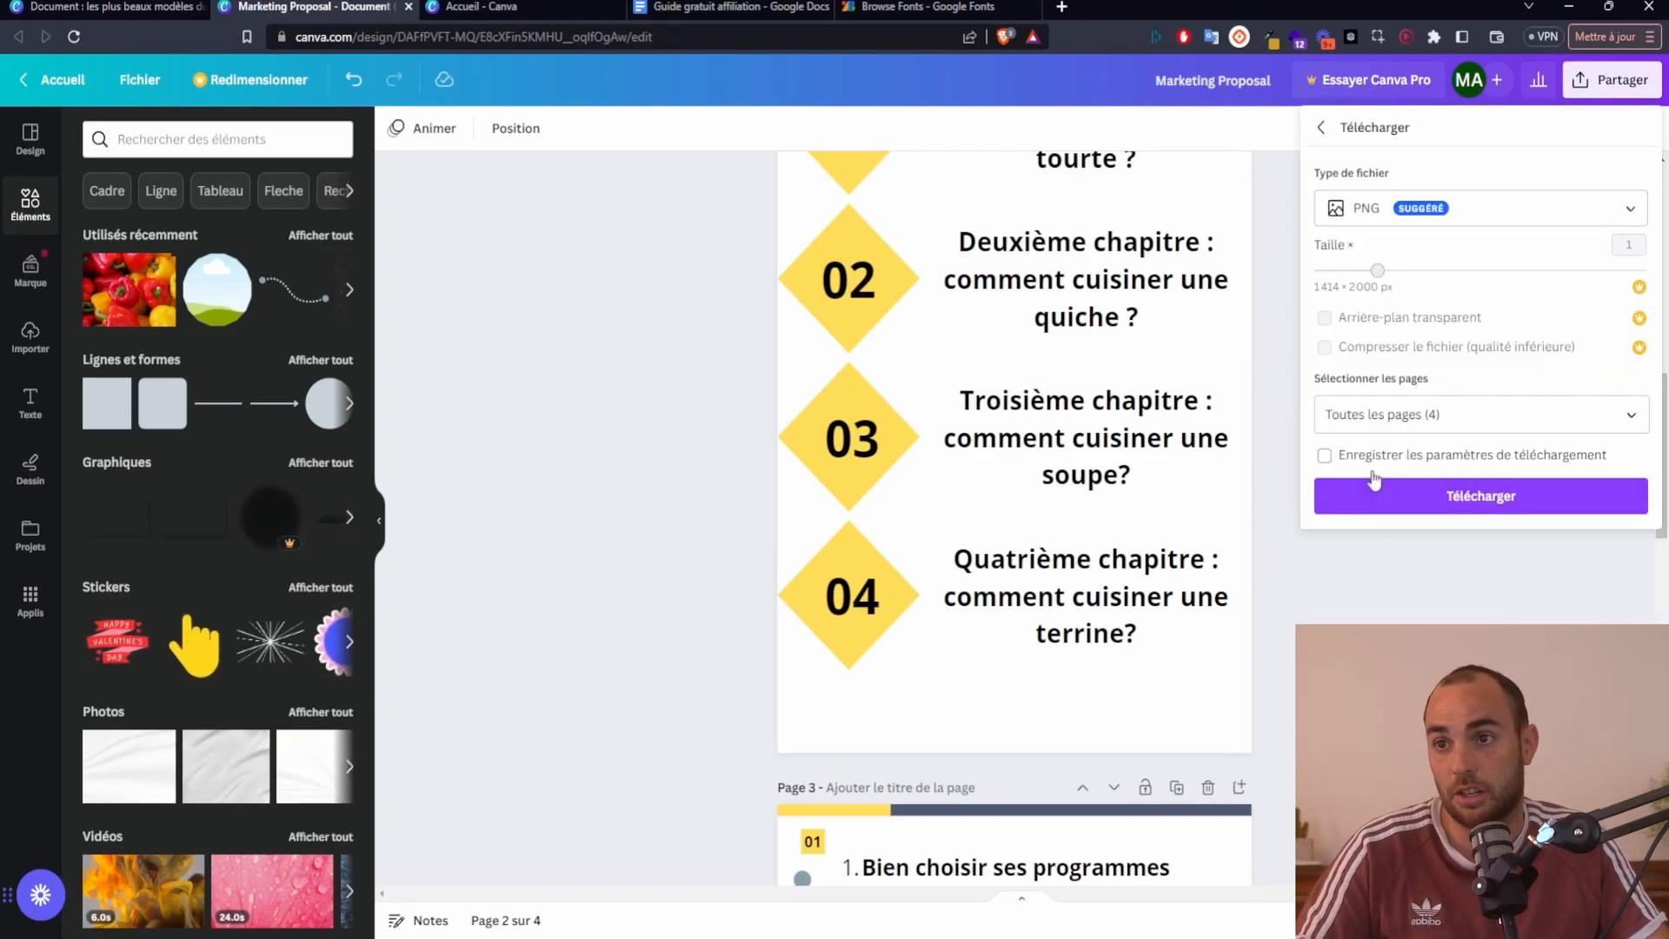
{"action": "left_click", "coordinate": [1363, 222]}
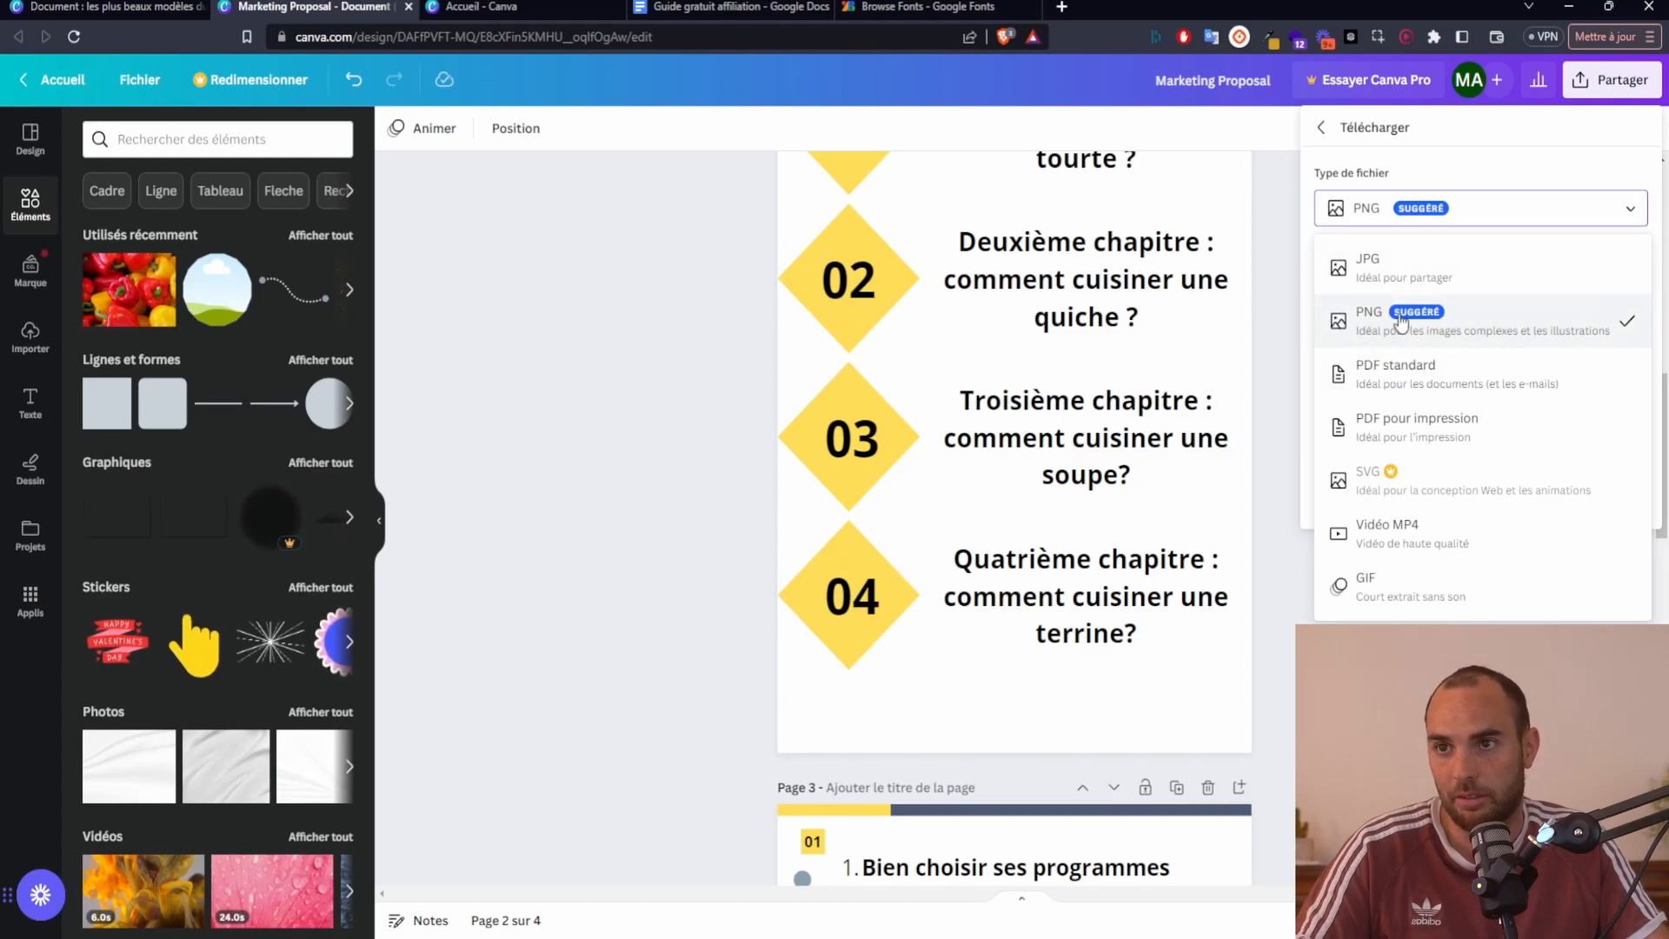
{"action": "left_click", "coordinate": [1415, 374]}
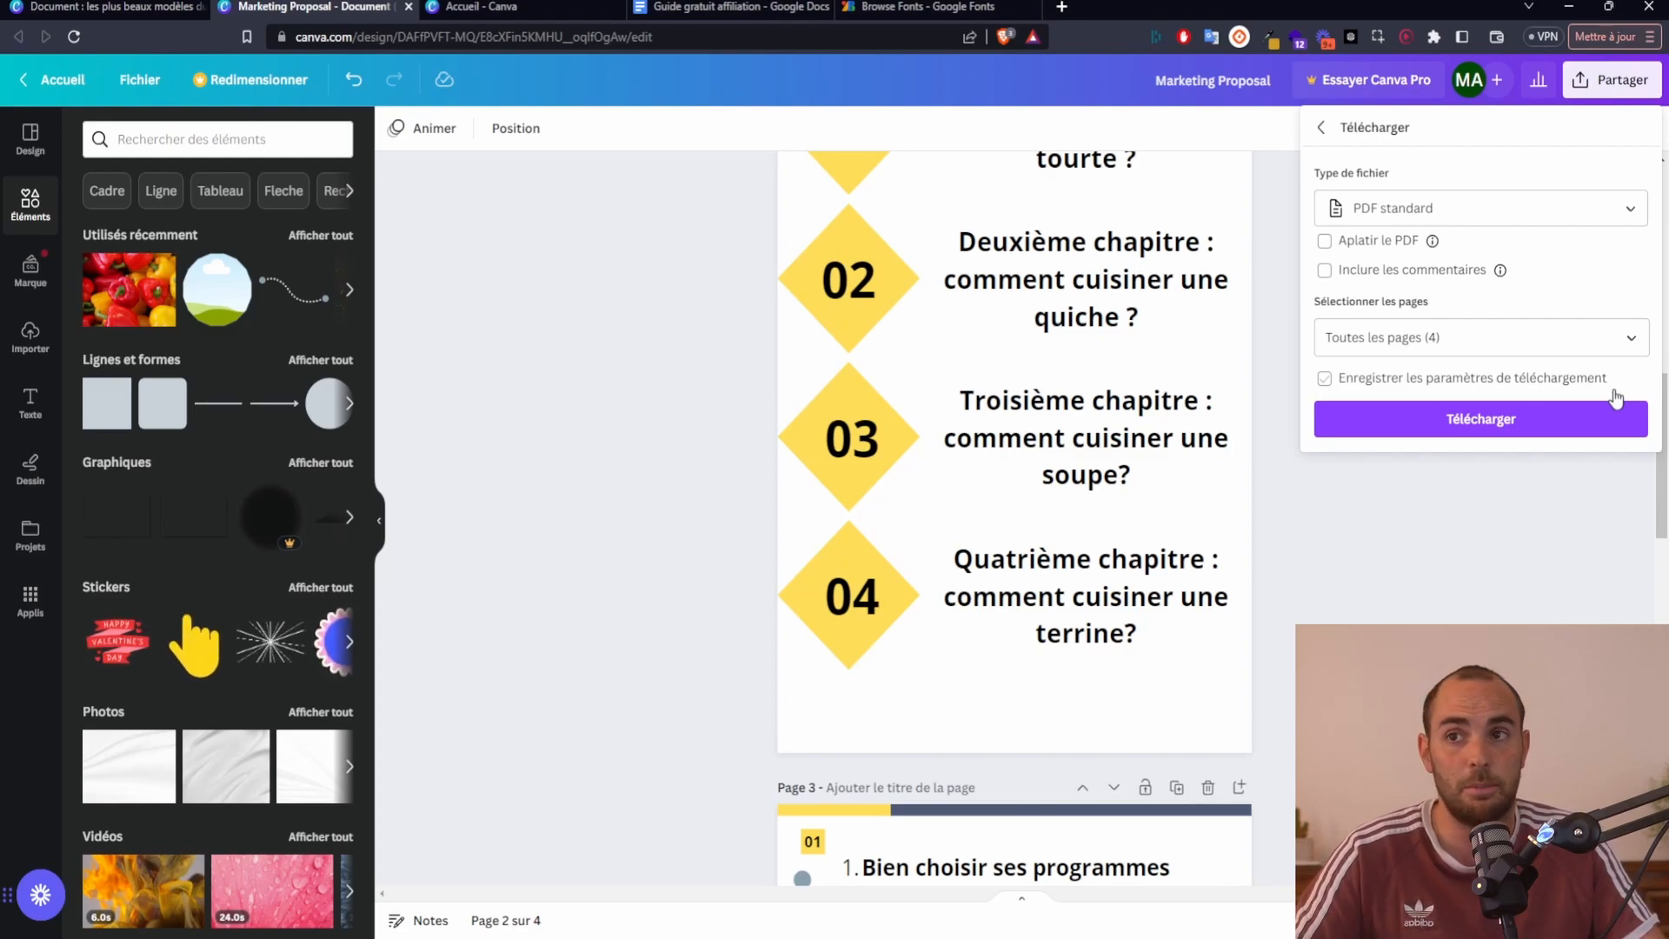
{"action": "left_click", "coordinate": [1402, 218]}
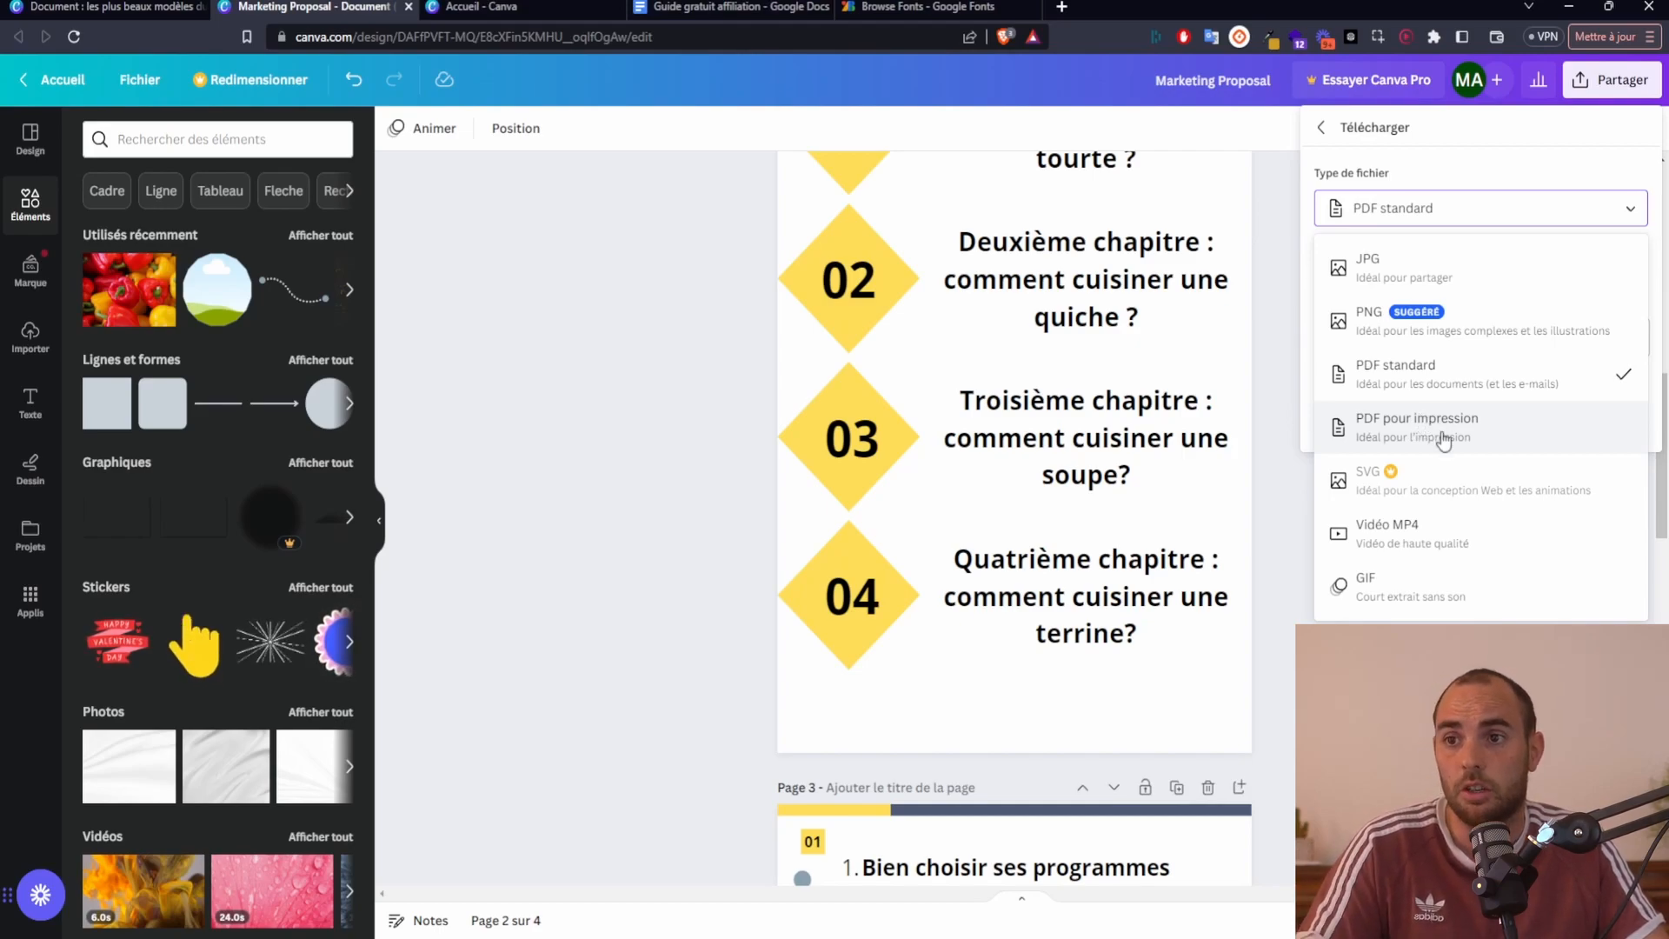
{"action": "left_click", "coordinate": [1429, 379]}
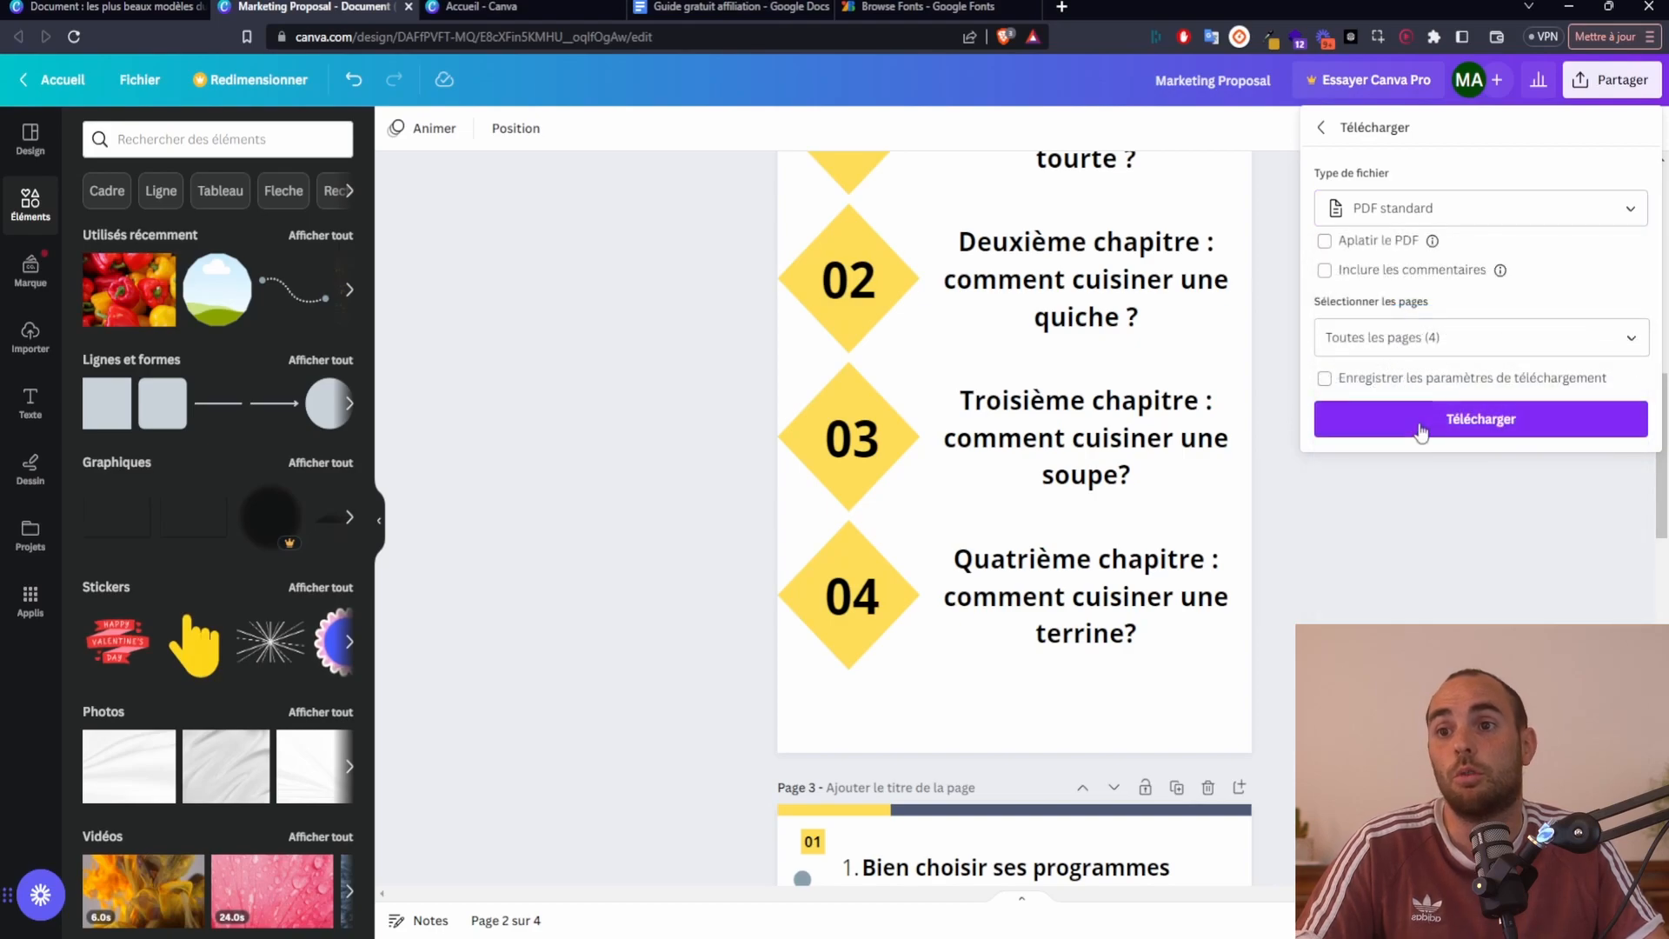
Check which pages are selected for the PDF download and leave the download settings
{"action": "left_click", "coordinate": [1391, 338]}
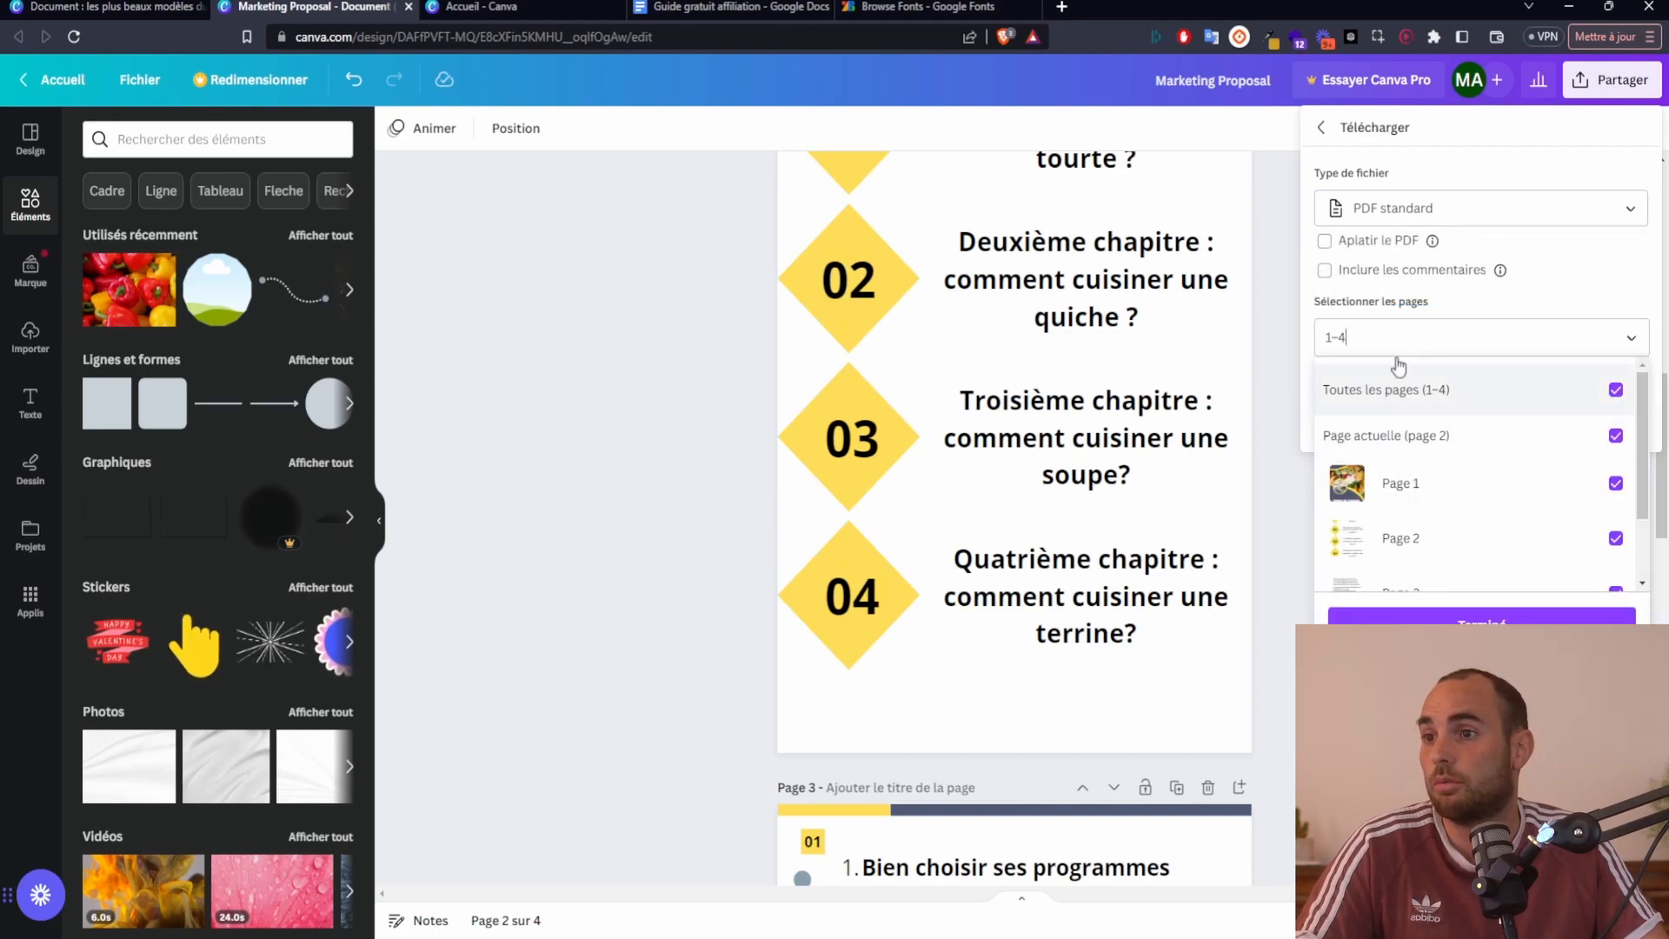
{"action": "left_click", "coordinate": [1397, 348]}
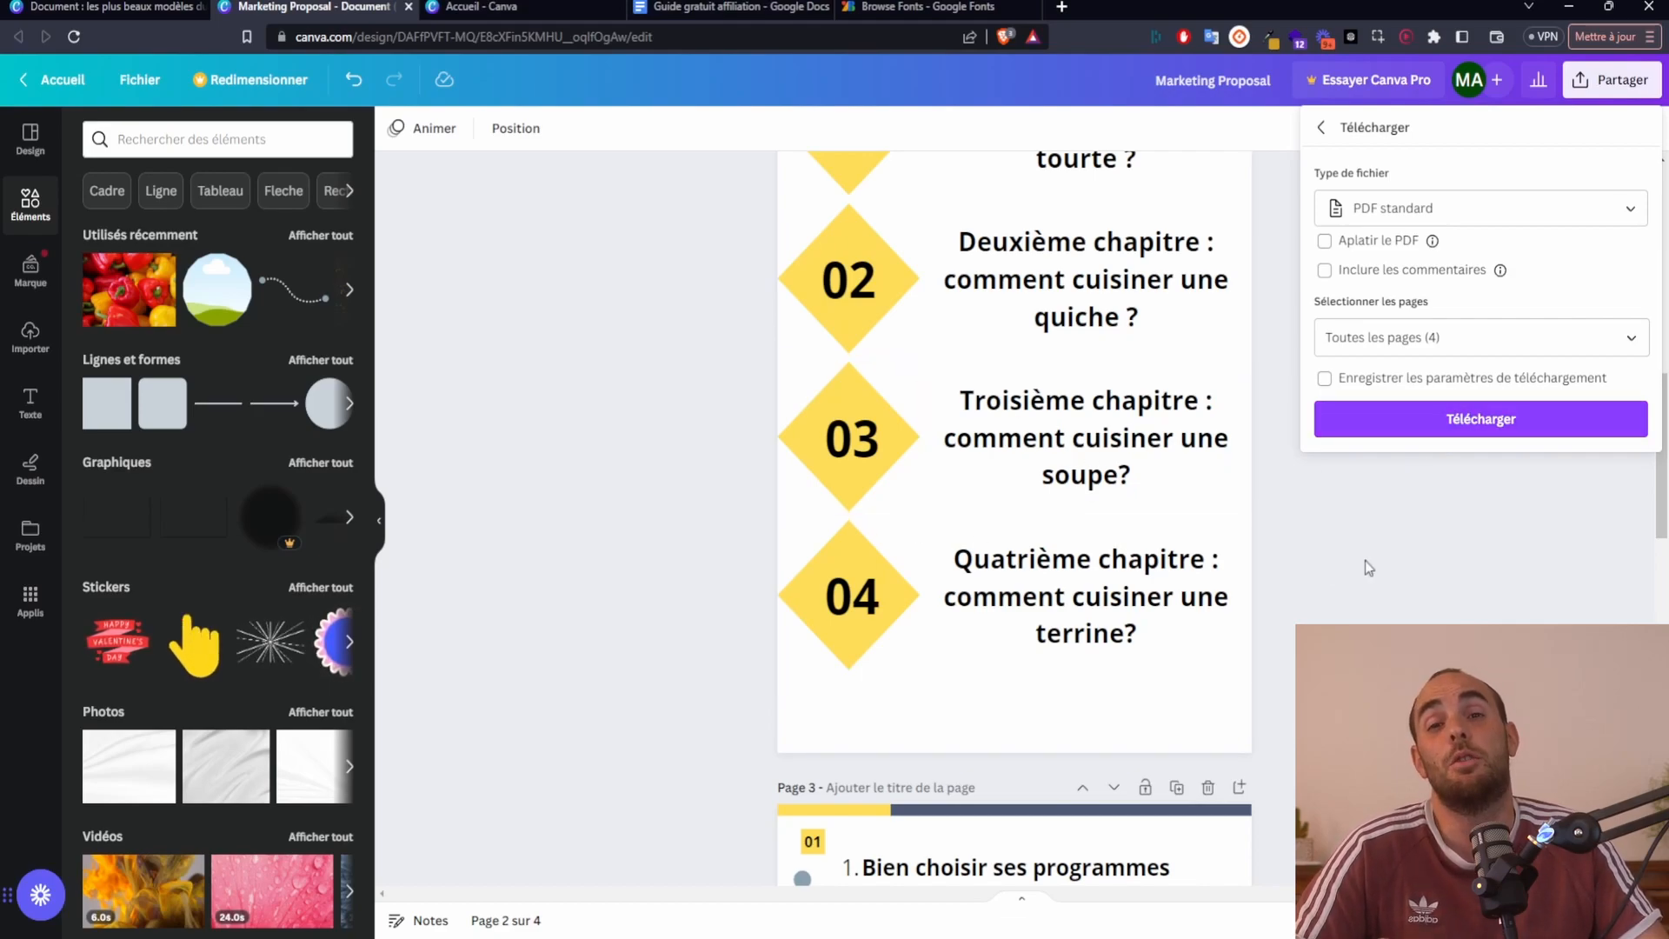
{"action": "left_click", "coordinate": [1416, 569]}
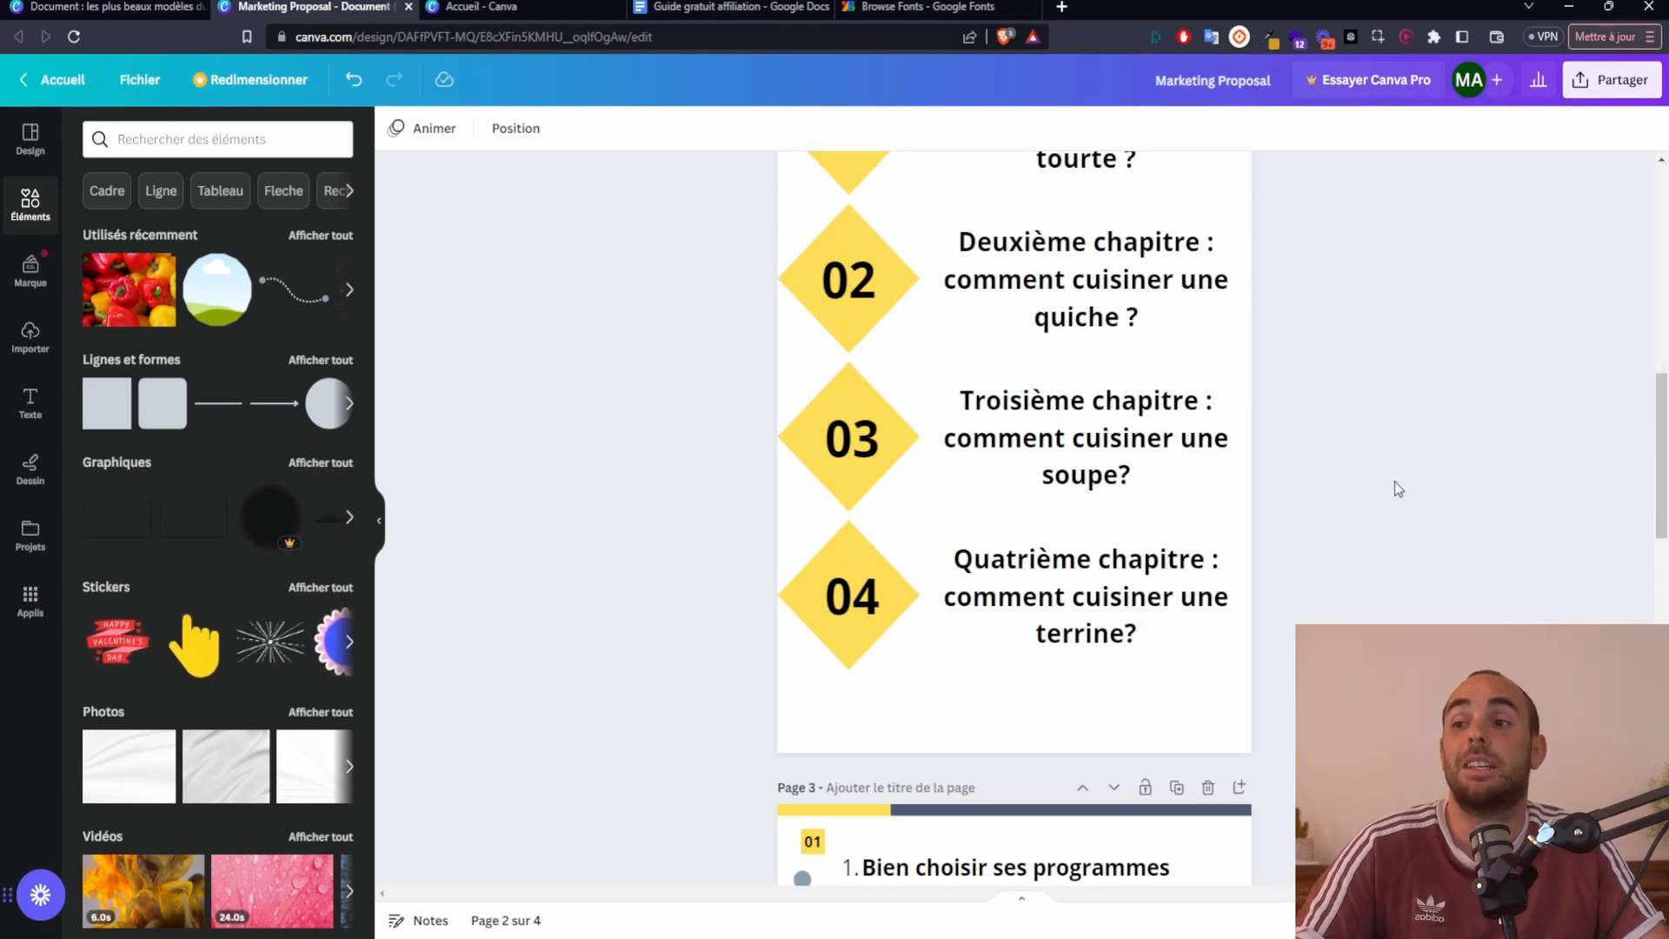
Reopen the download settings and enter 1-100 as the page range
{"action": "left_click", "coordinate": [1613, 79]}
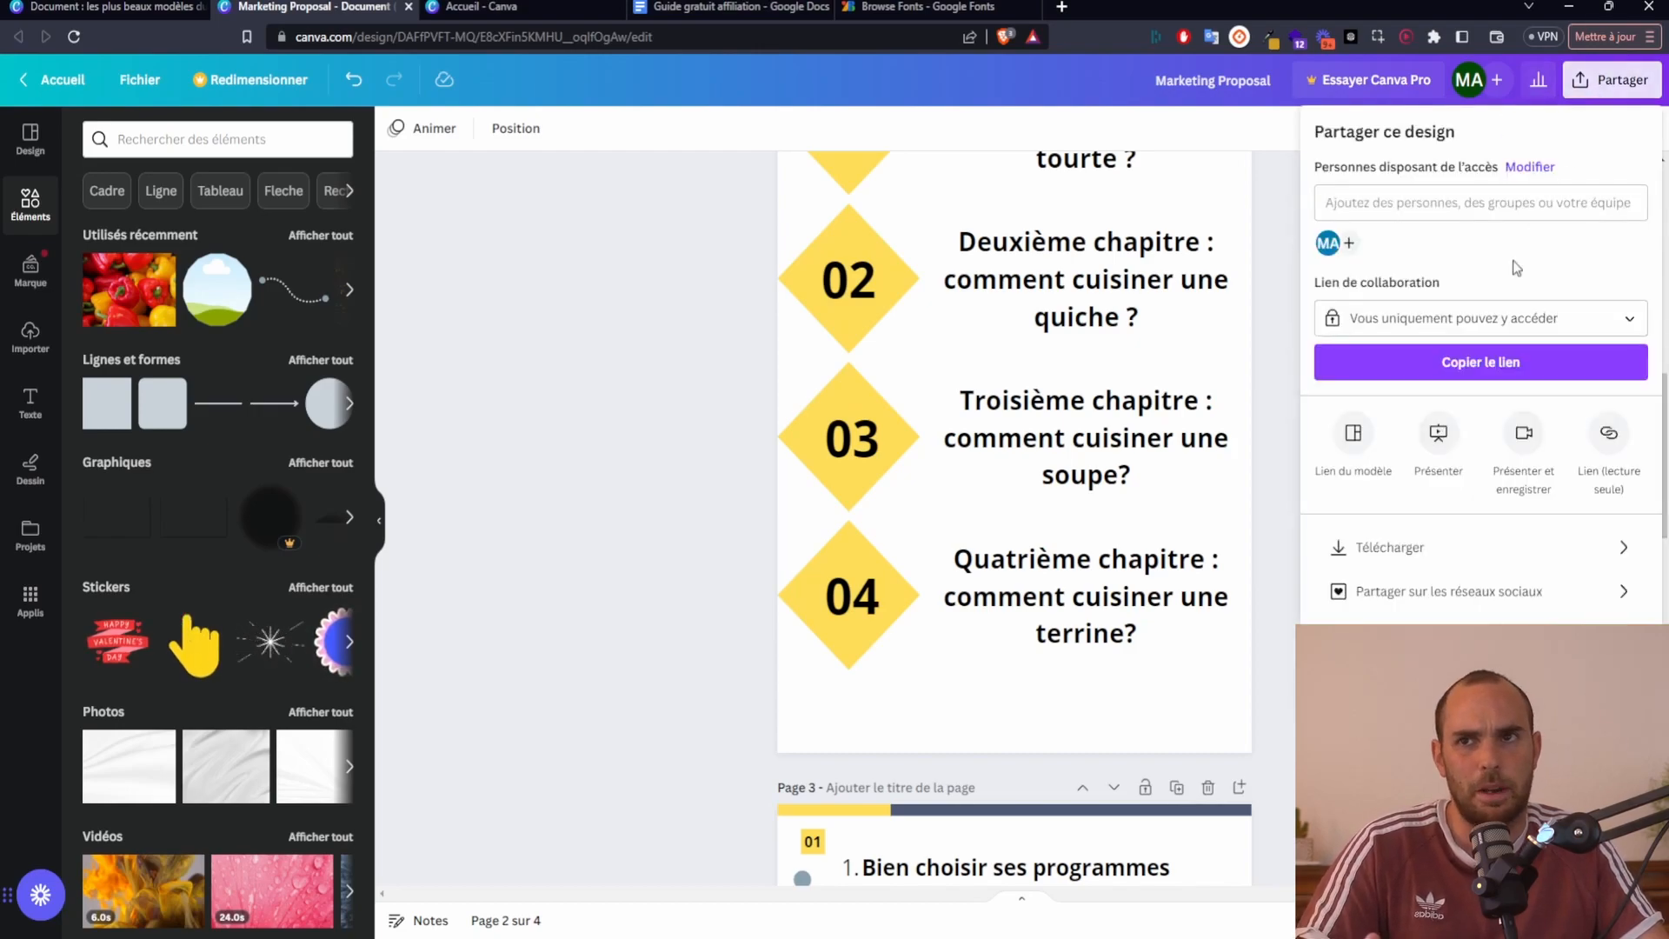
{"action": "left_click", "coordinate": [1417, 546]}
{"action": "left_click", "coordinate": [1416, 416]}
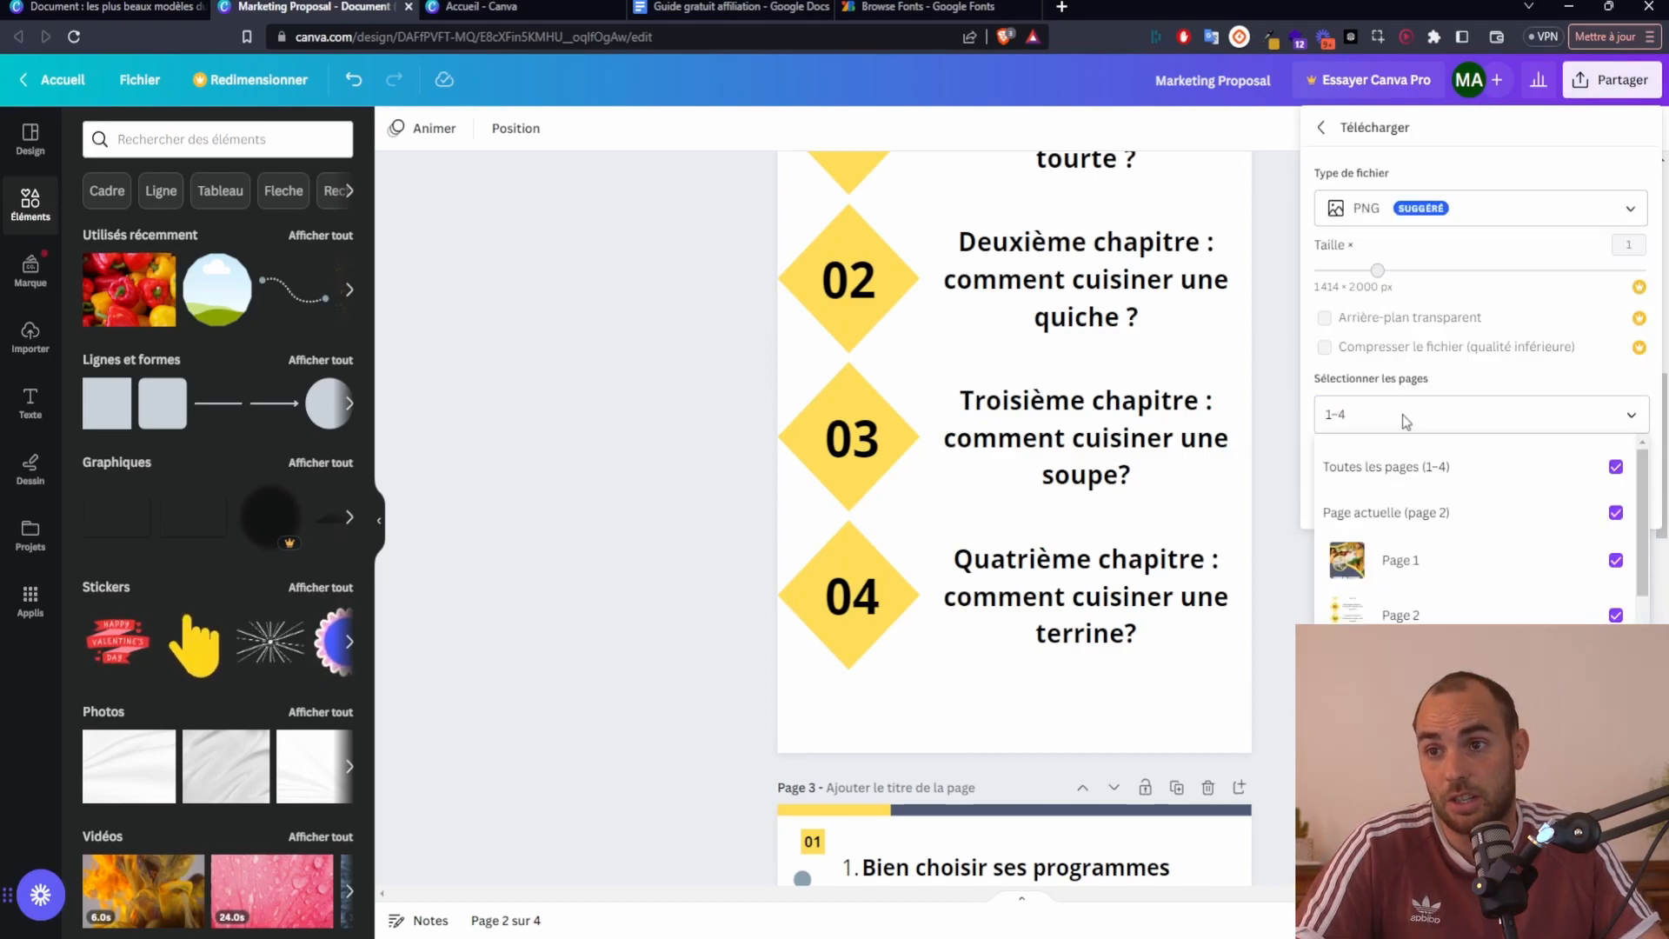
{"action": "key", "text": "BackSpace"}
{"action": "type", "text": "100"}
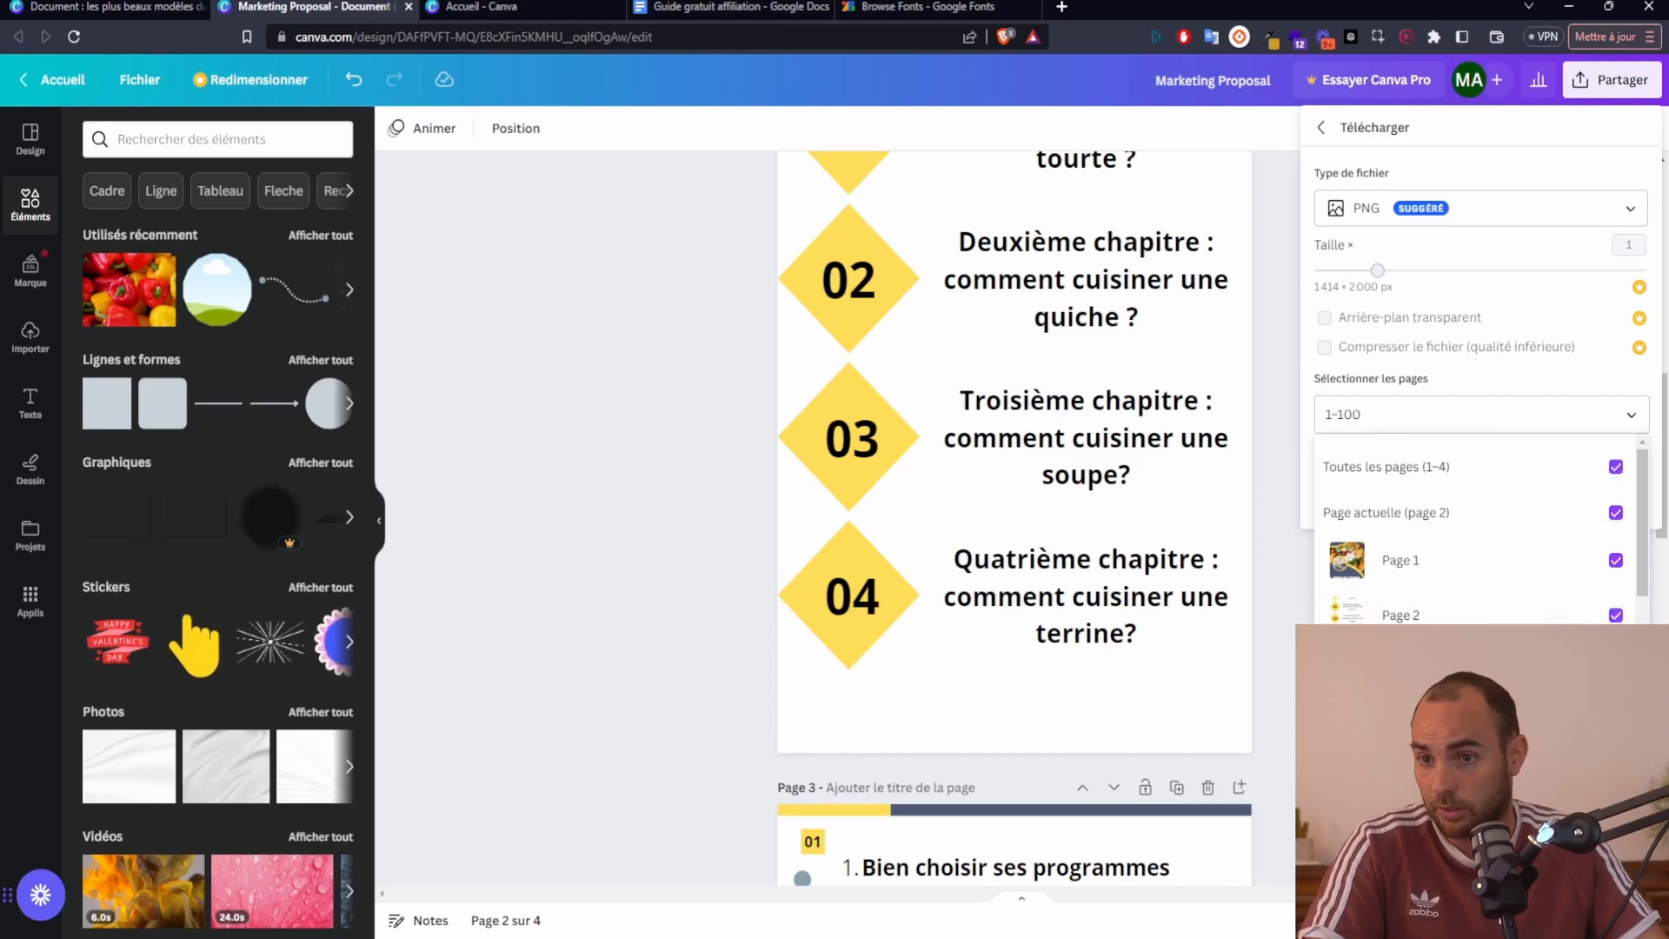
{"action": "left_click", "coordinate": [1354, 412]}
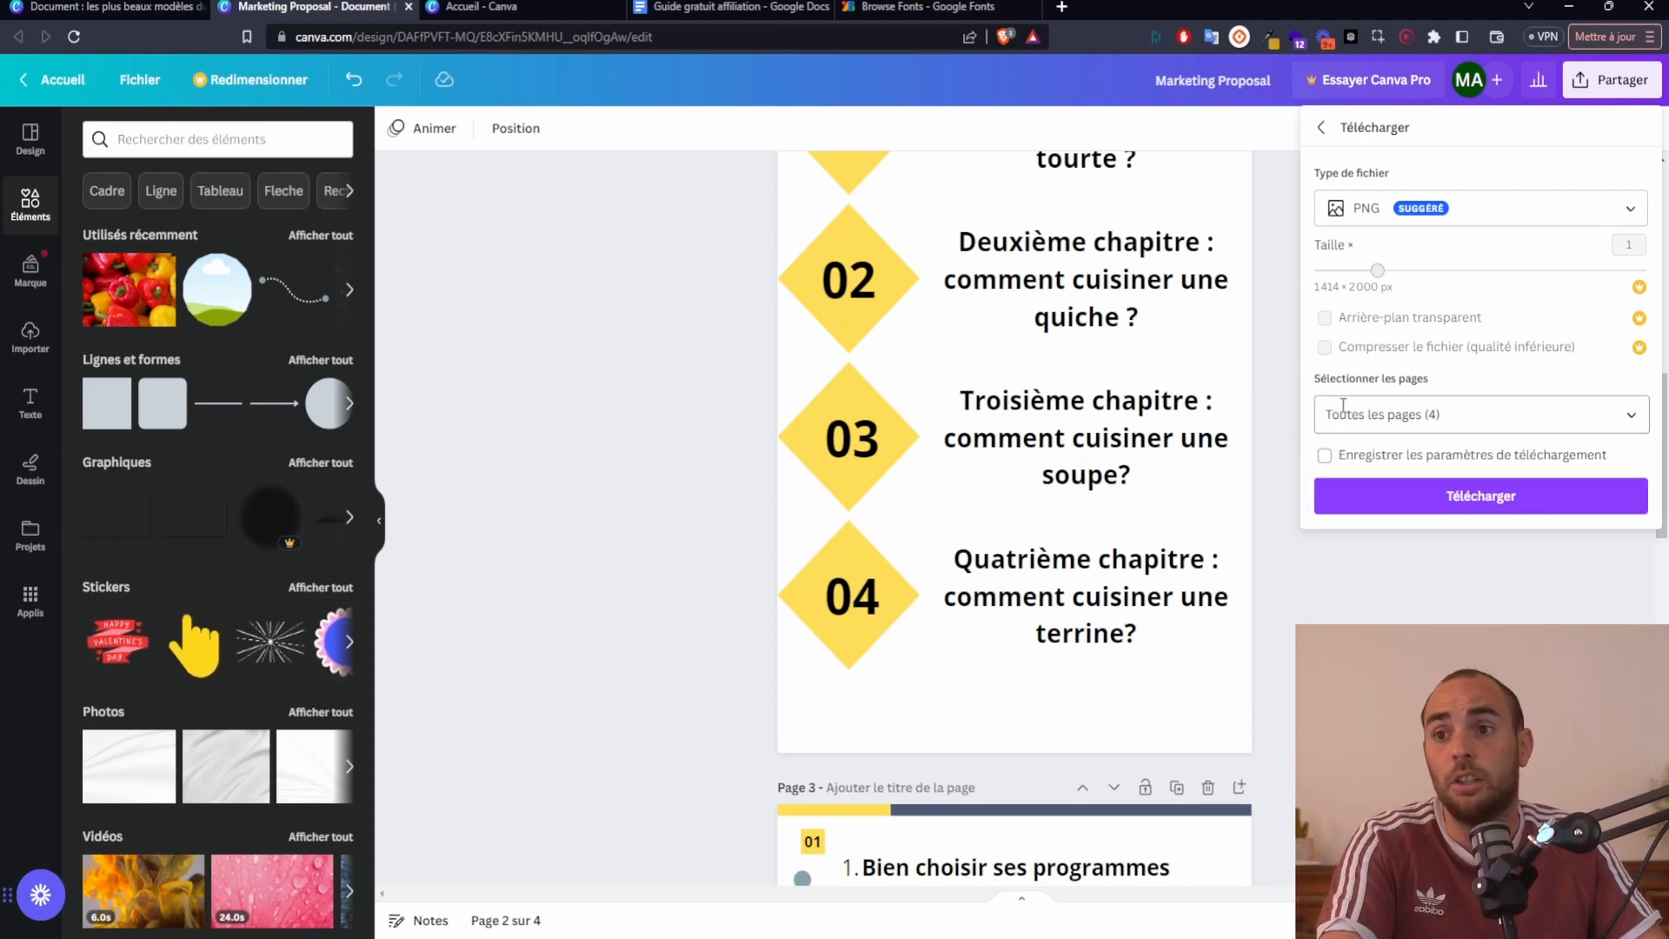
Try the page range 100-150 for the download and leave the download settings
{"action": "left_click", "coordinate": [1335, 412]}
{"action": "key", "text": "BackSpace"}
{"action": "key", "text": "BackSpace"}
{"action": "key", "text": "BackSpace"}
{"action": "type", "text": "100-150"}
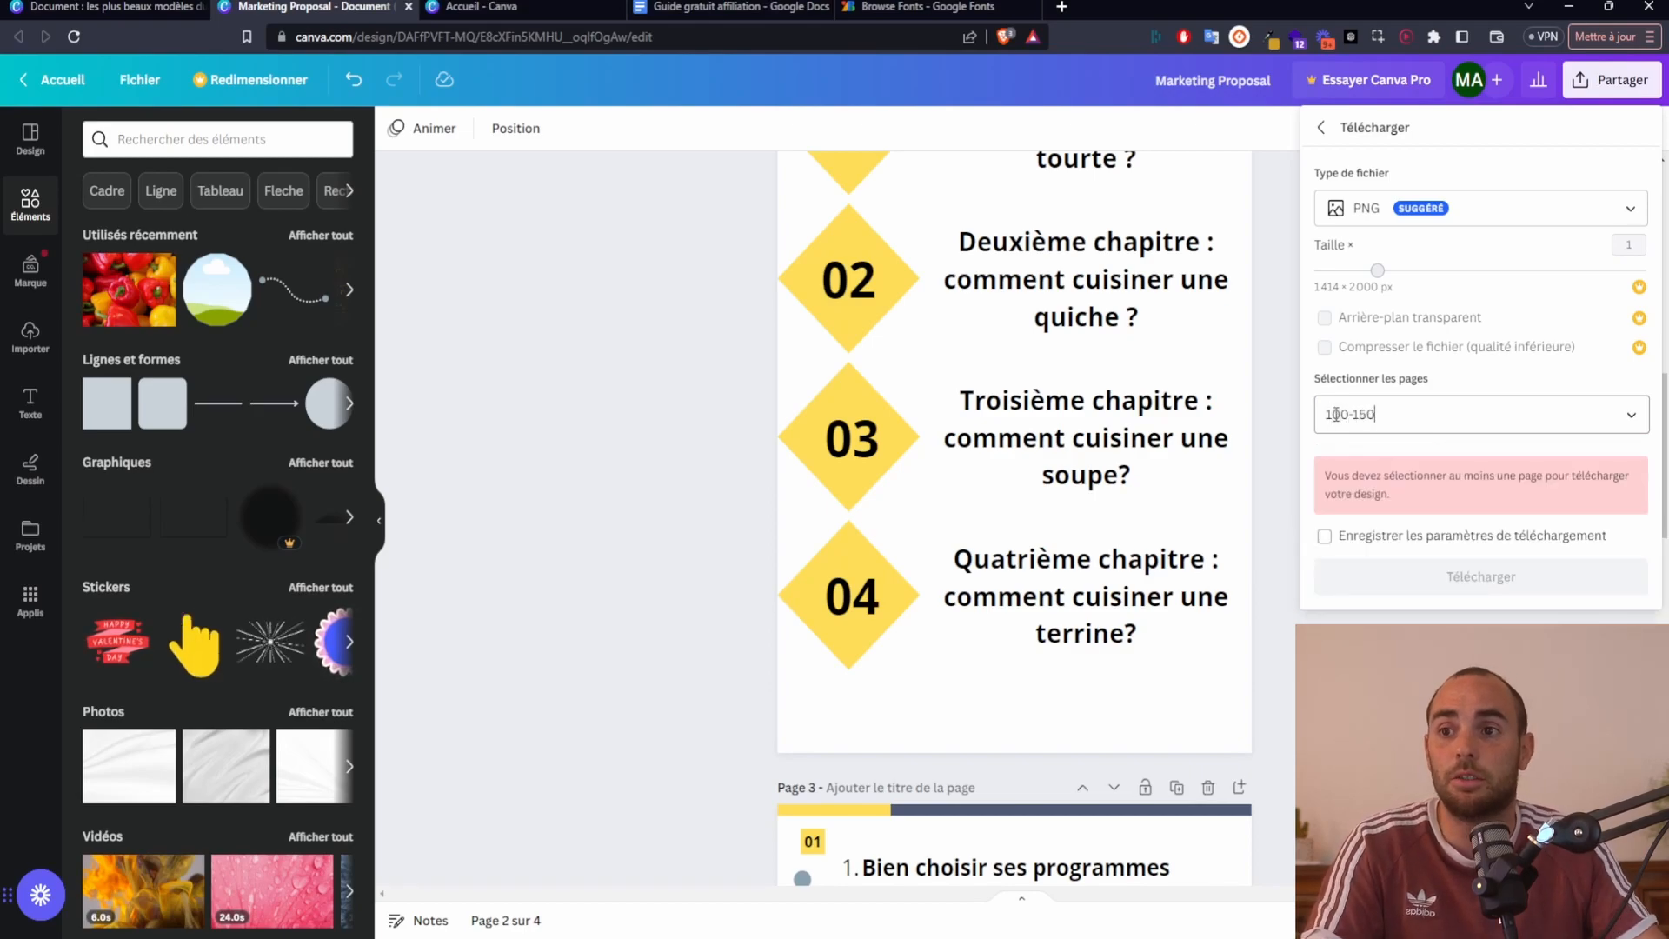
{"action": "left_click", "coordinate": [1273, 345]}
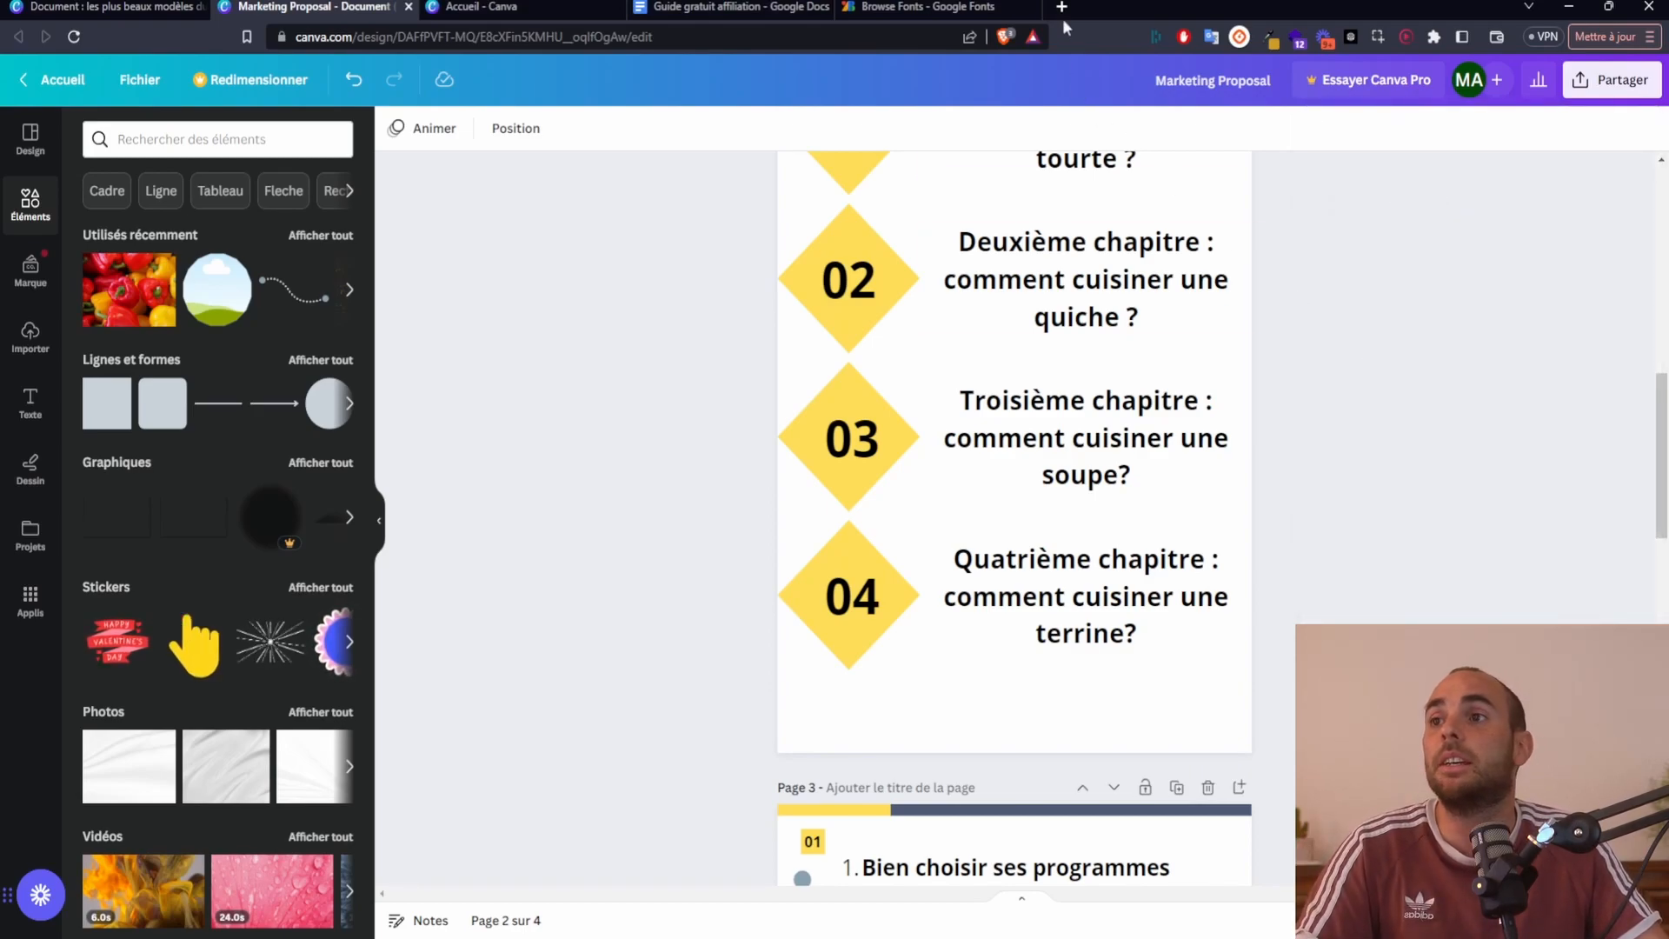
Open the iLovePDF site in a new browser tab, accept its cookies and open the Fusionner PDF tool
{"action": "left_click", "coordinate": [1060, 7]}
{"action": "type", "text": "ilove"}
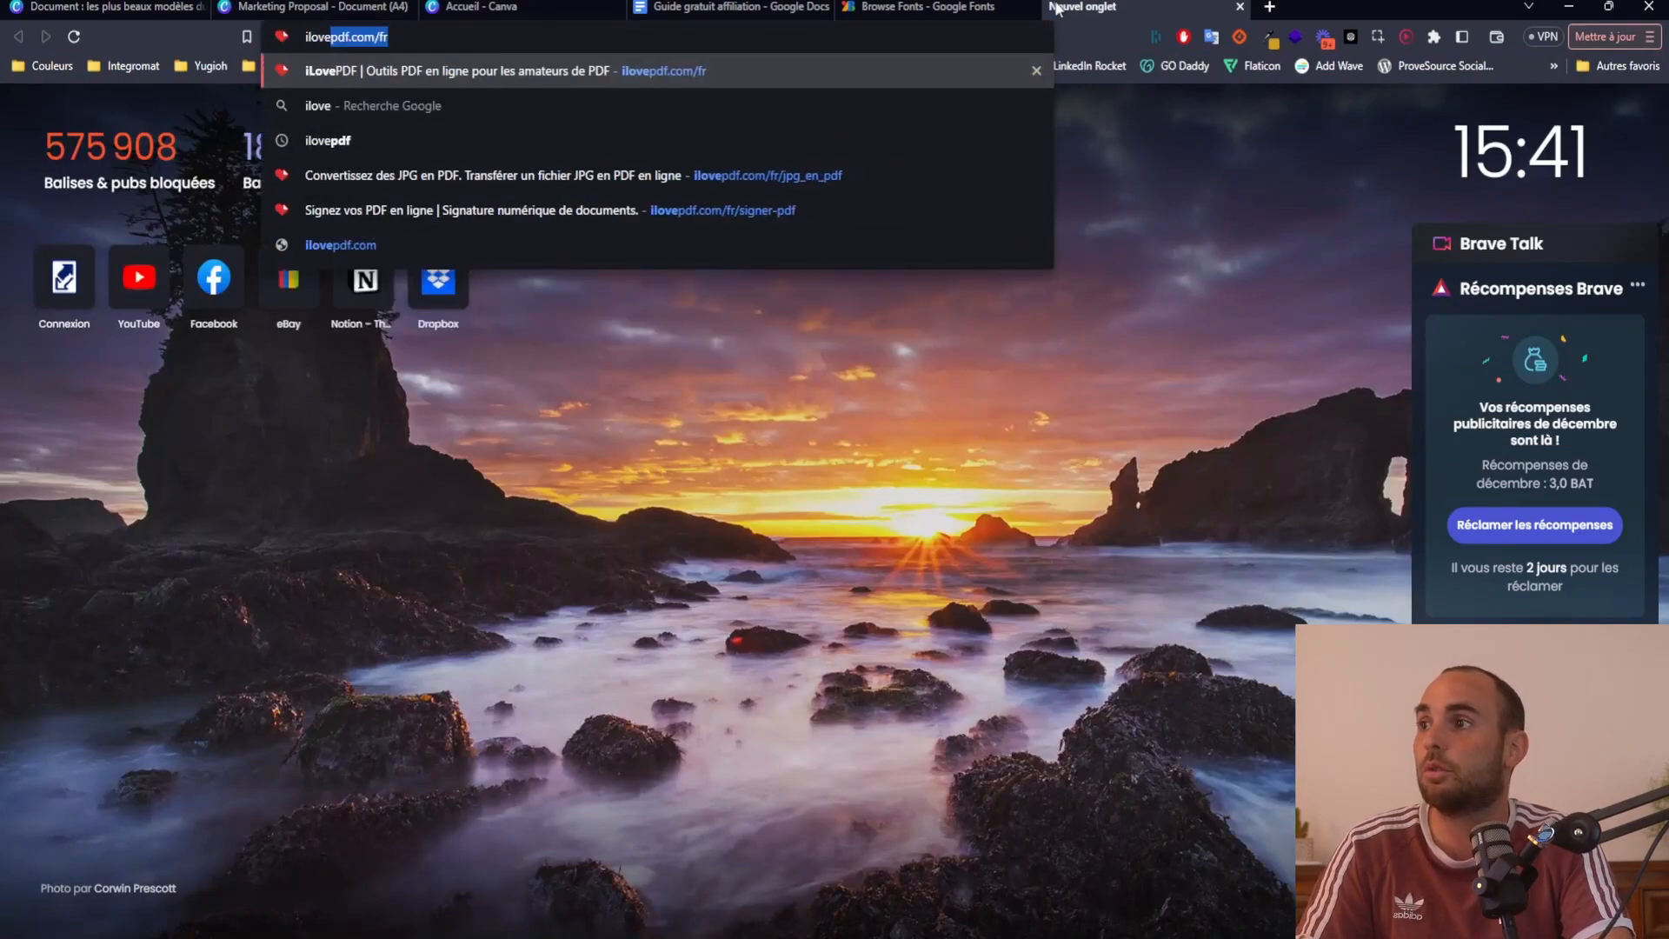
{"action": "key", "text": "Return"}
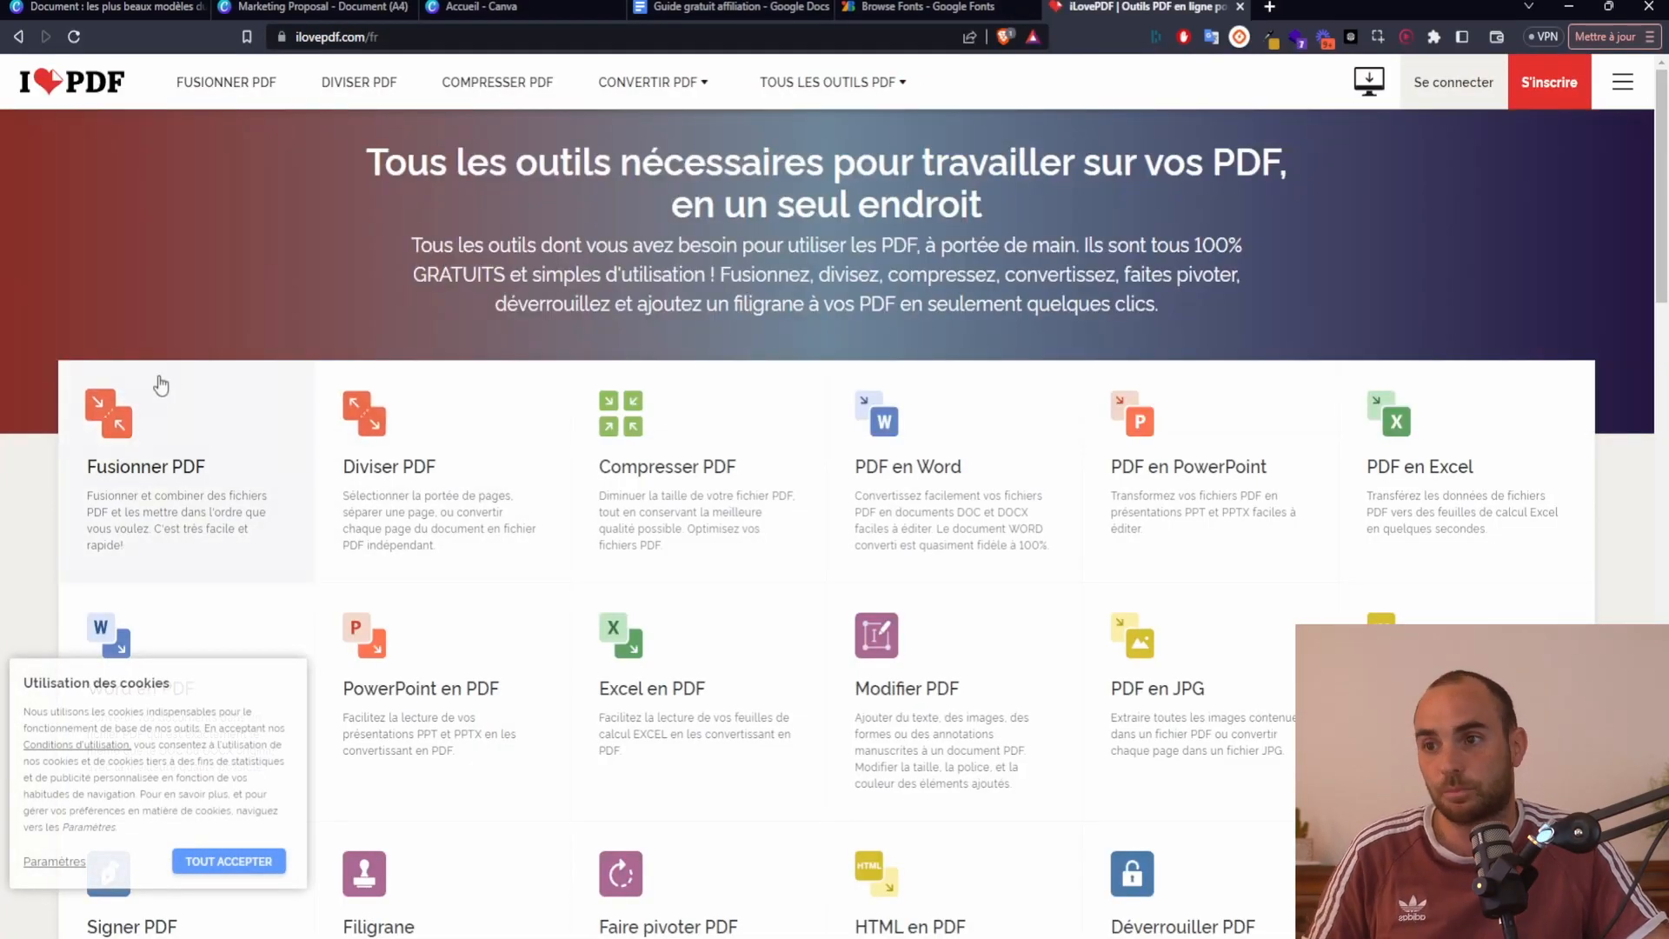
{"action": "left_click", "coordinate": [220, 862]}
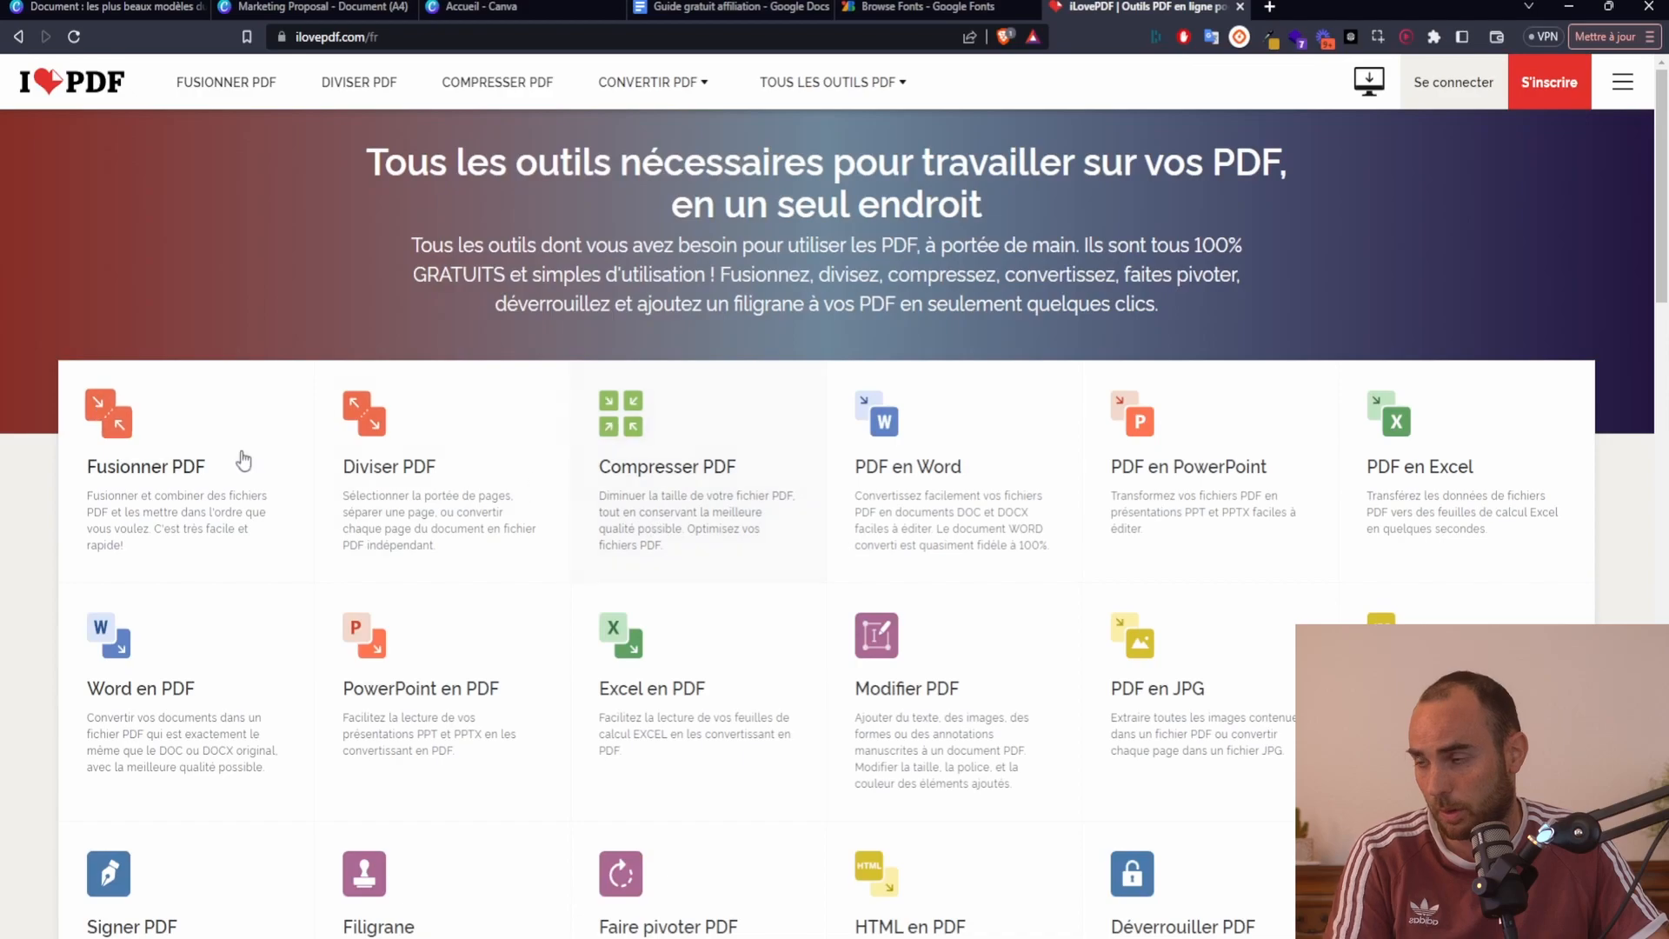
{"action": "left_click", "coordinate": [130, 434]}
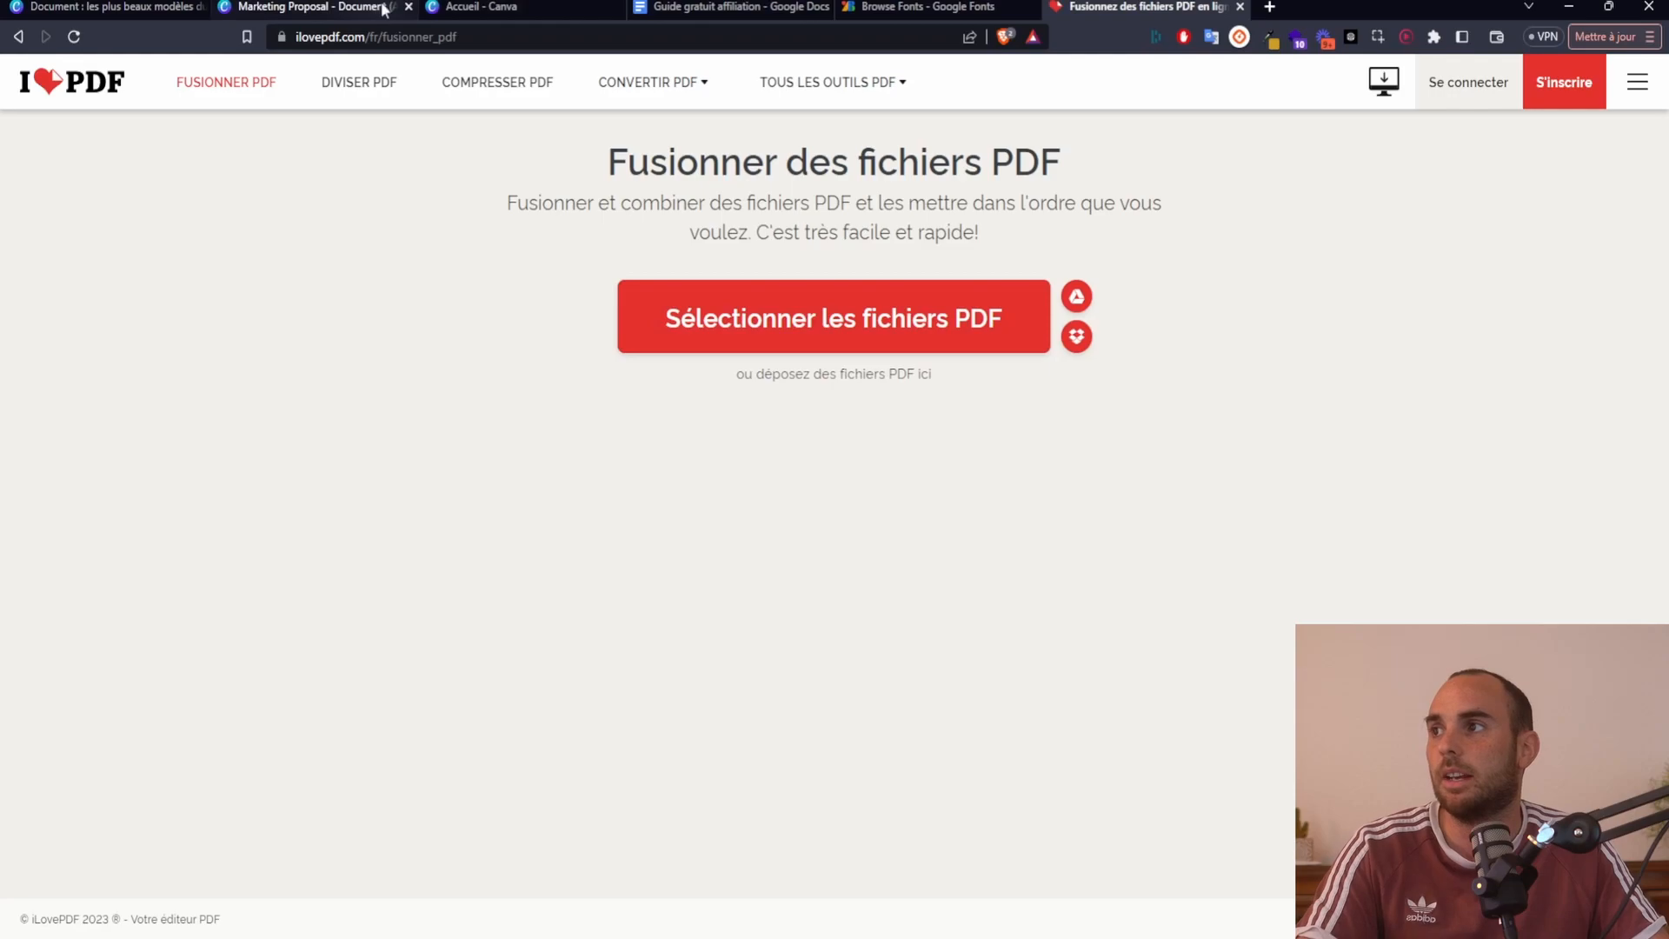
Return to the Canva ebook design and review its pages from the cover to page 4
{"action": "left_click", "coordinate": [550, 5]}
{"action": "left_click", "coordinate": [409, 6]}
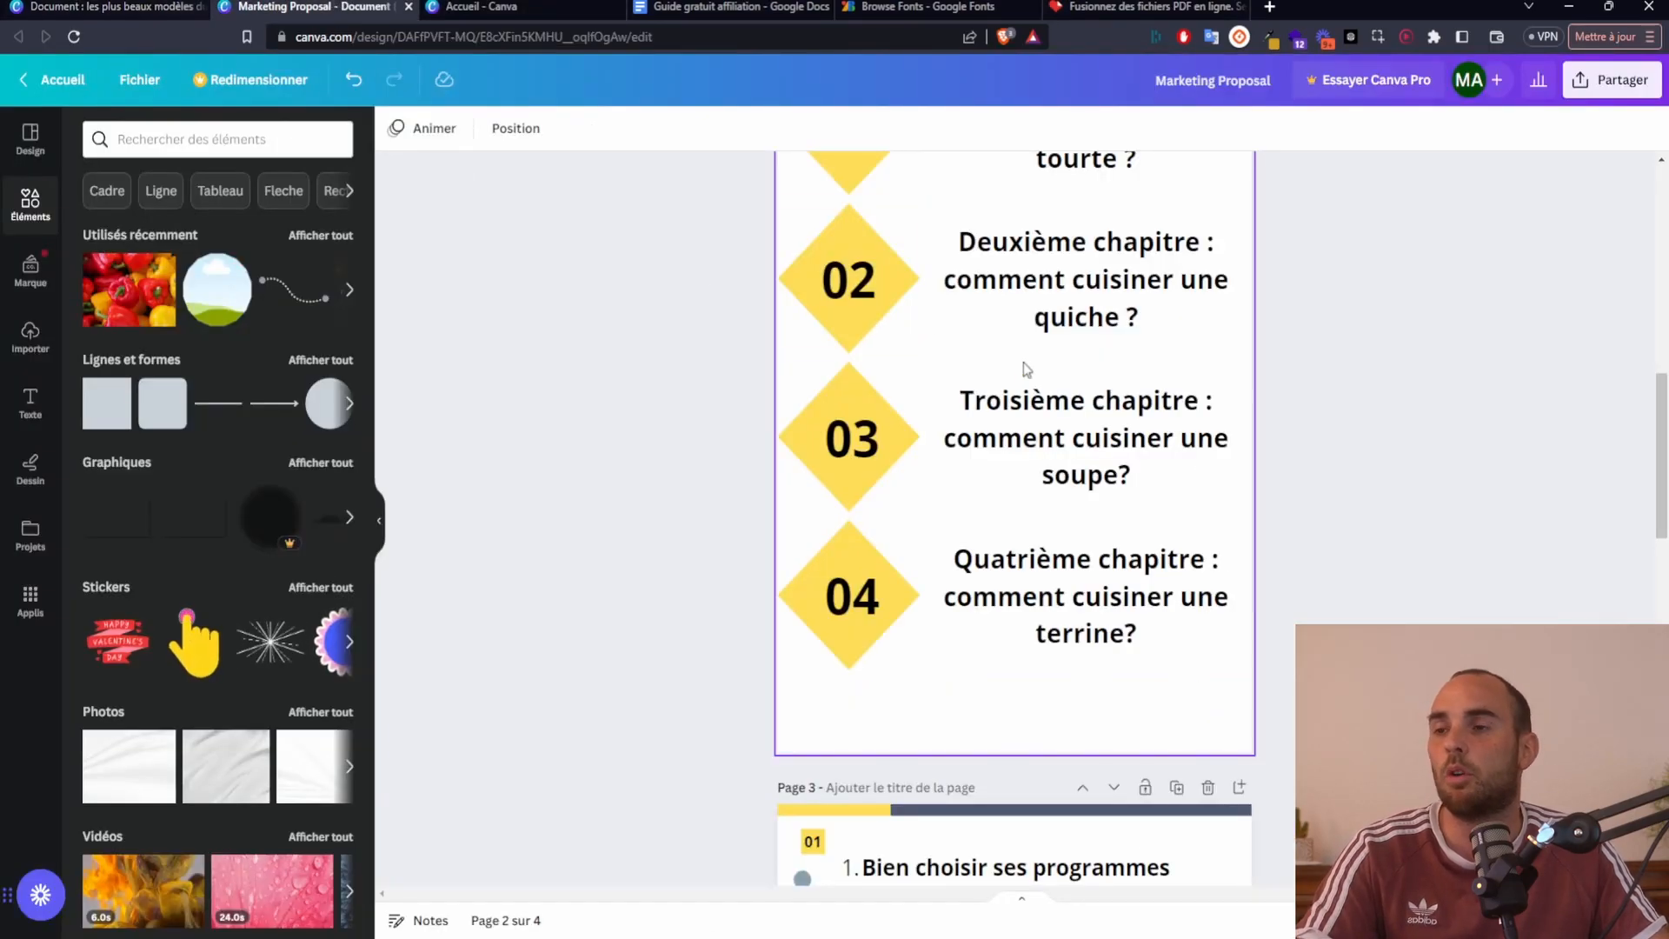
{"action": "scroll", "coordinate": [1431, 464], "scroll_direction": "up", "scroll_amount": 10}
{"action": "scroll", "coordinate": [1413, 495], "scroll_direction": "down", "scroll_amount": 15}
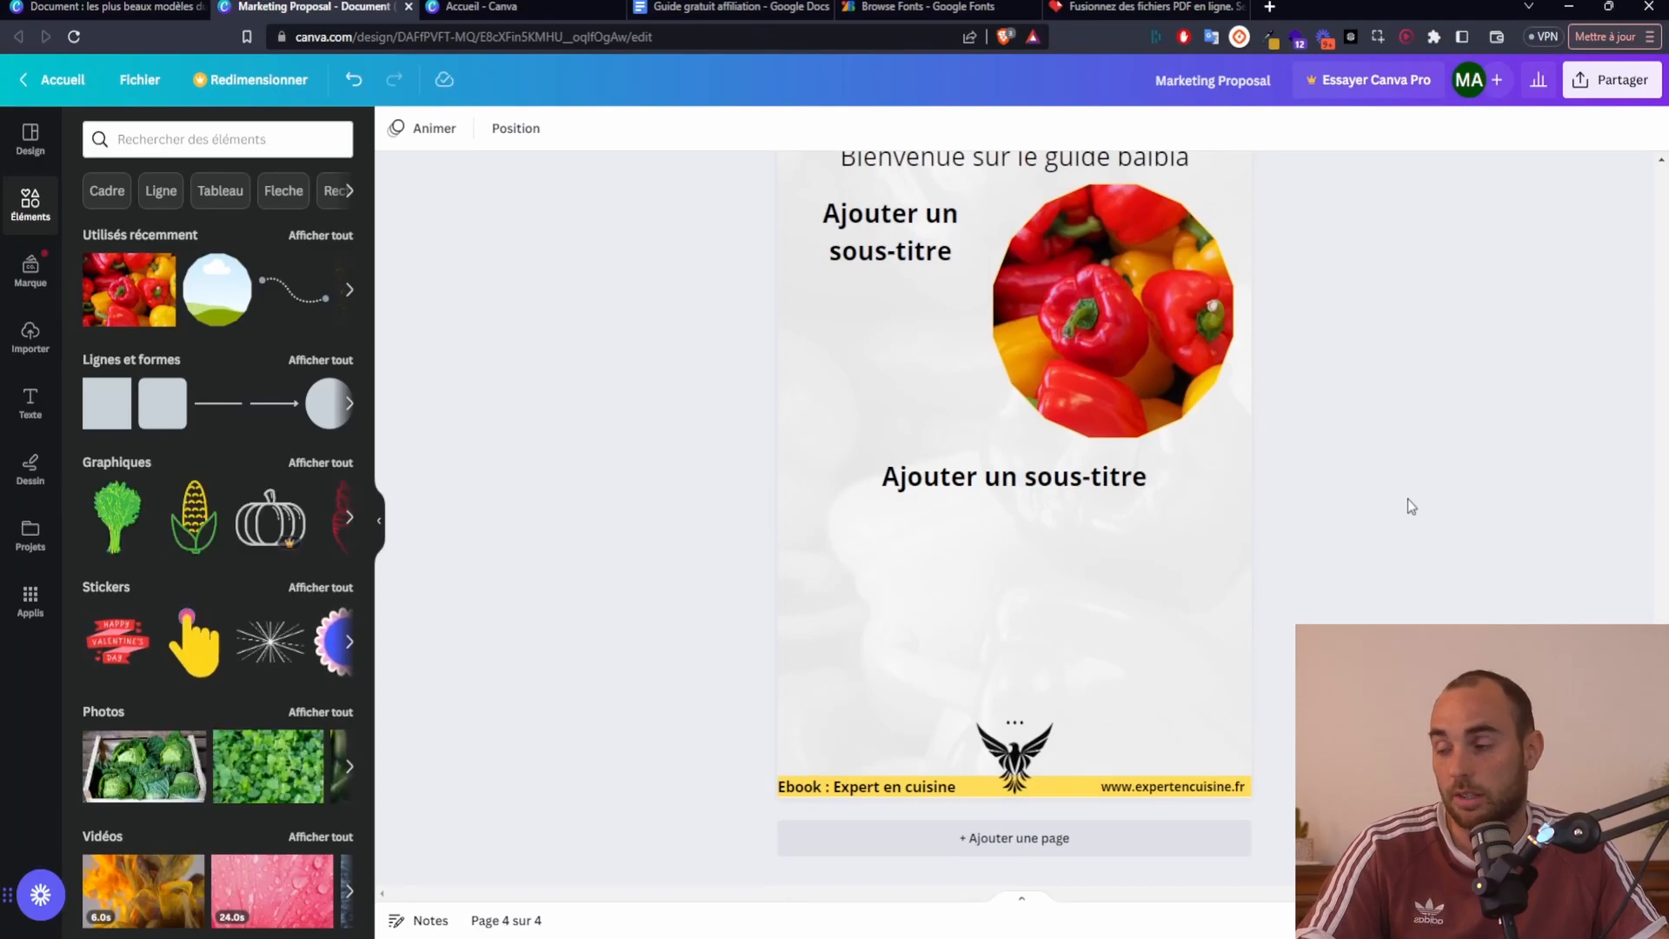
{"action": "scroll", "coordinate": [1406, 504], "scroll_direction": "up", "scroll_amount": 5}
{"action": "scroll", "coordinate": [1397, 514], "scroll_direction": "up", "scroll_amount": 5}
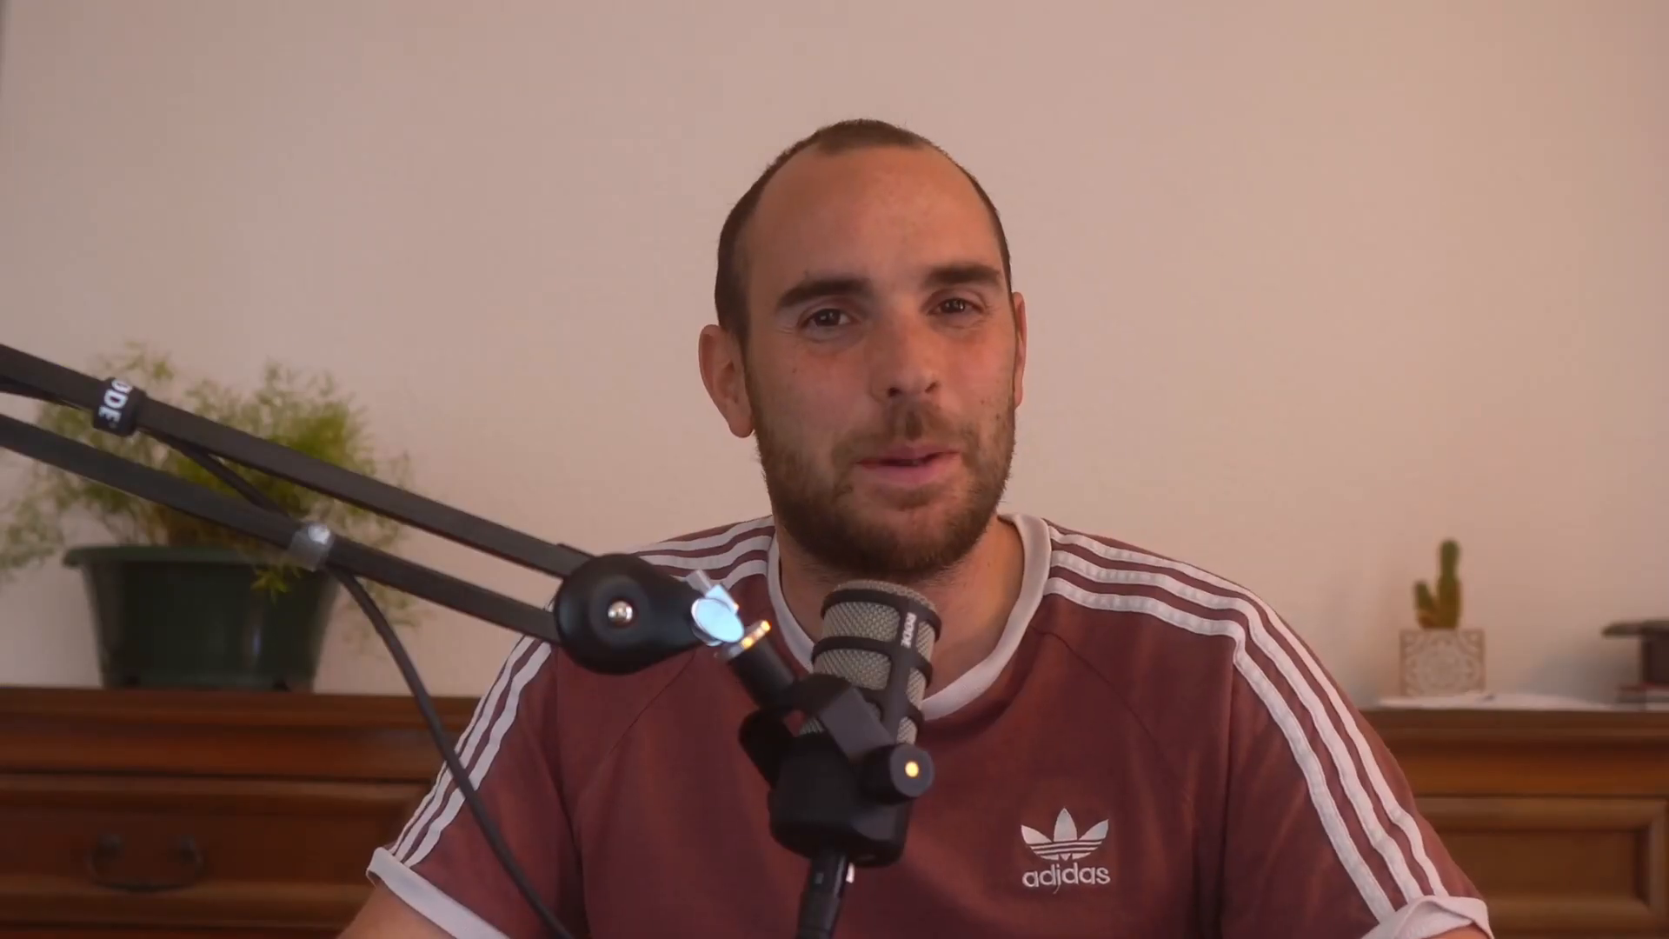